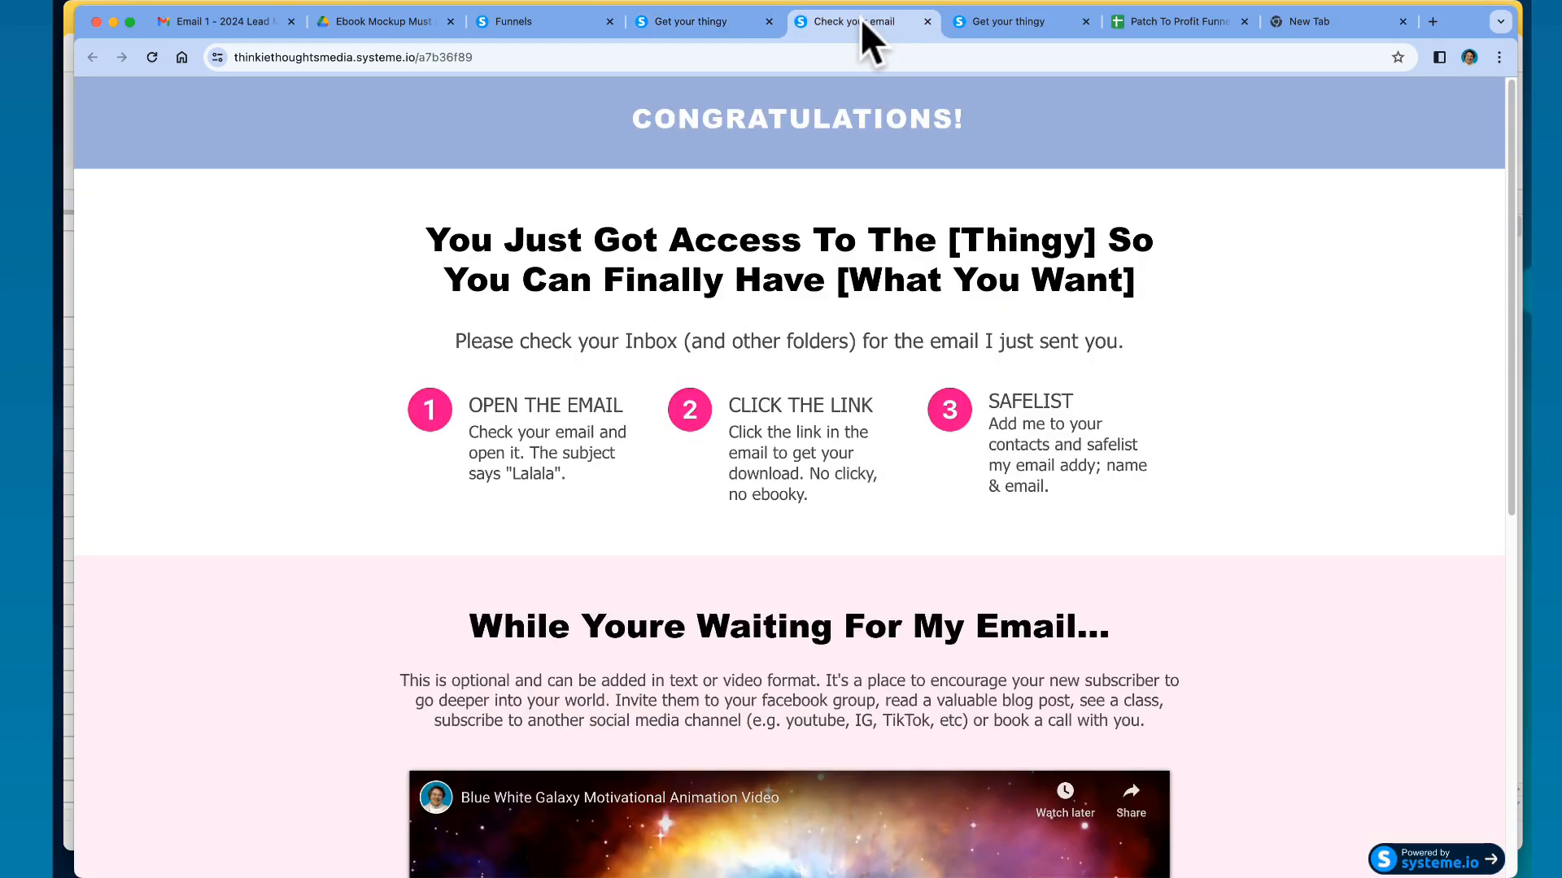
- Look over the live thank-you page and return to the lead magnet funnel's configuration
scroll(1245, 521, down, 3)
scroll(1257, 508, up, 3)
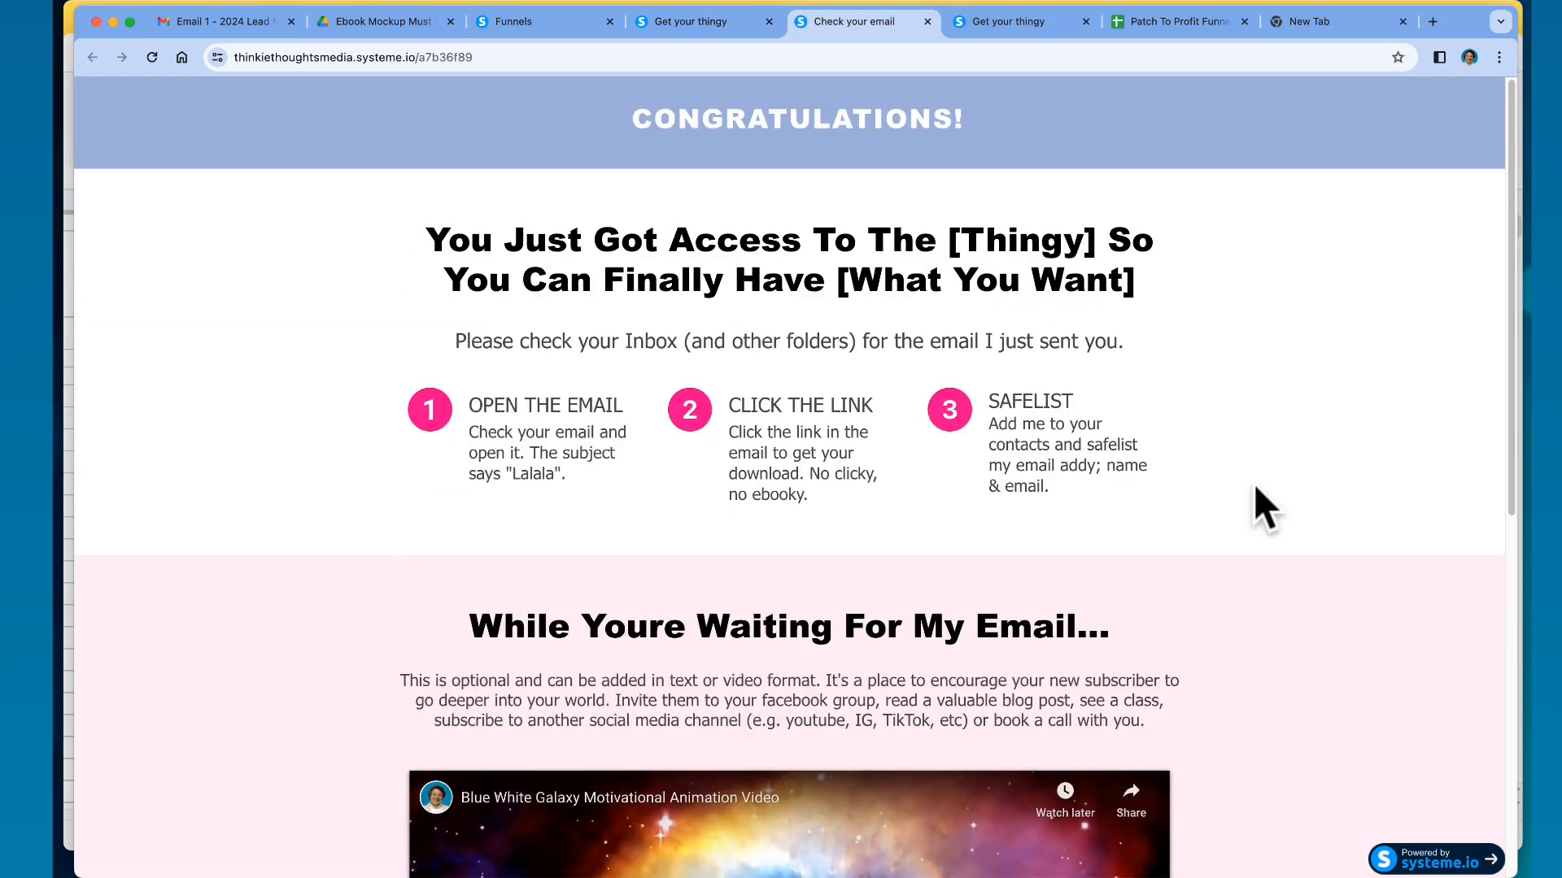
click(520, 19)
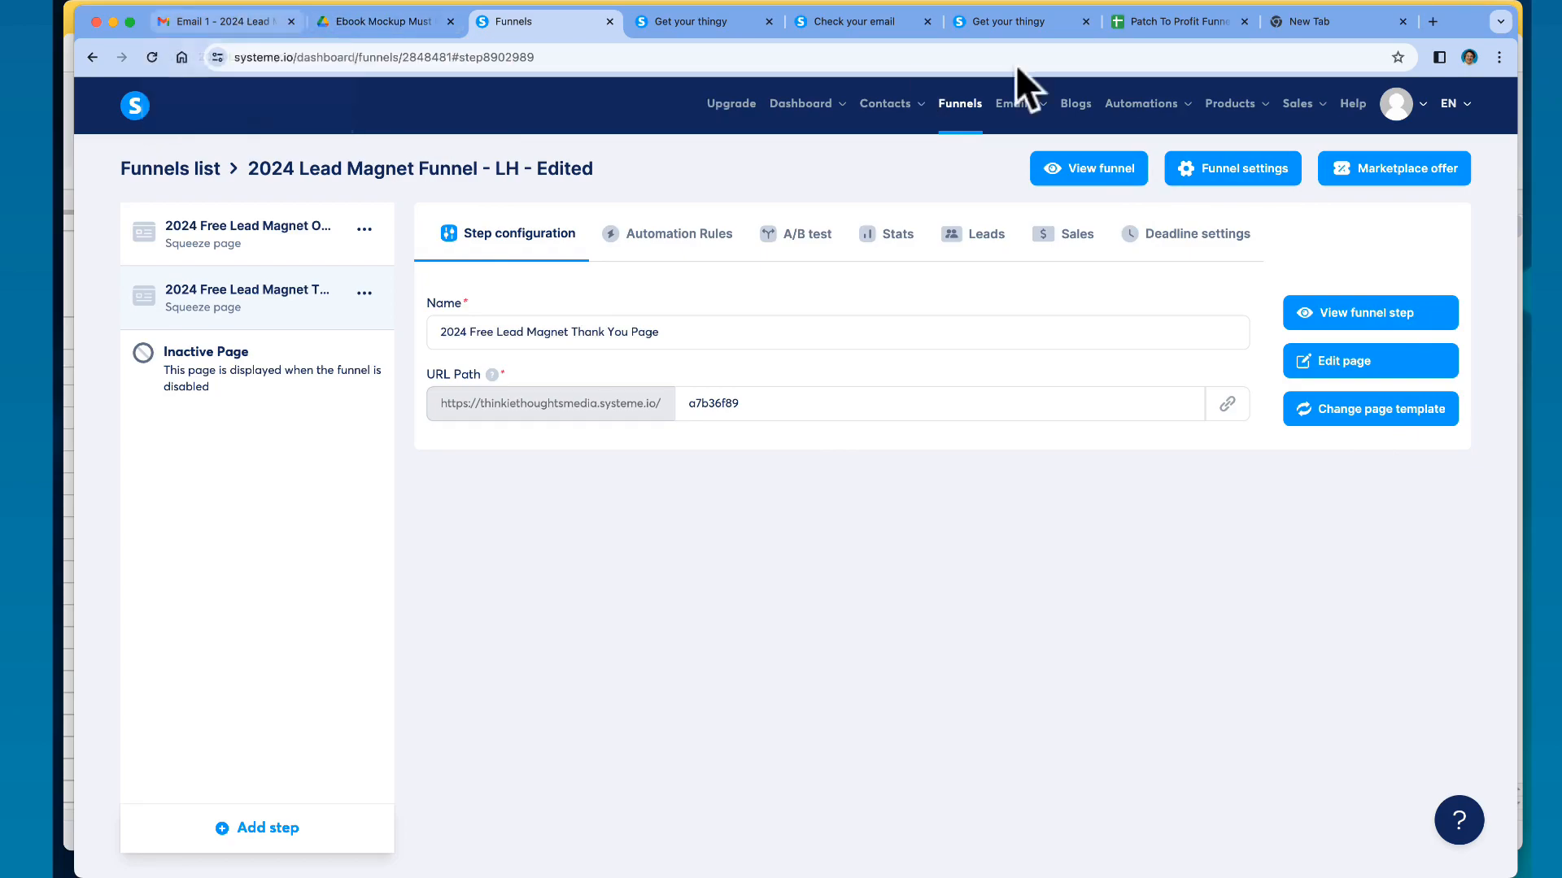
- Examine the tech training and template links in the help section of the Patch To Profit funnel spreadsheet
click(1181, 22)
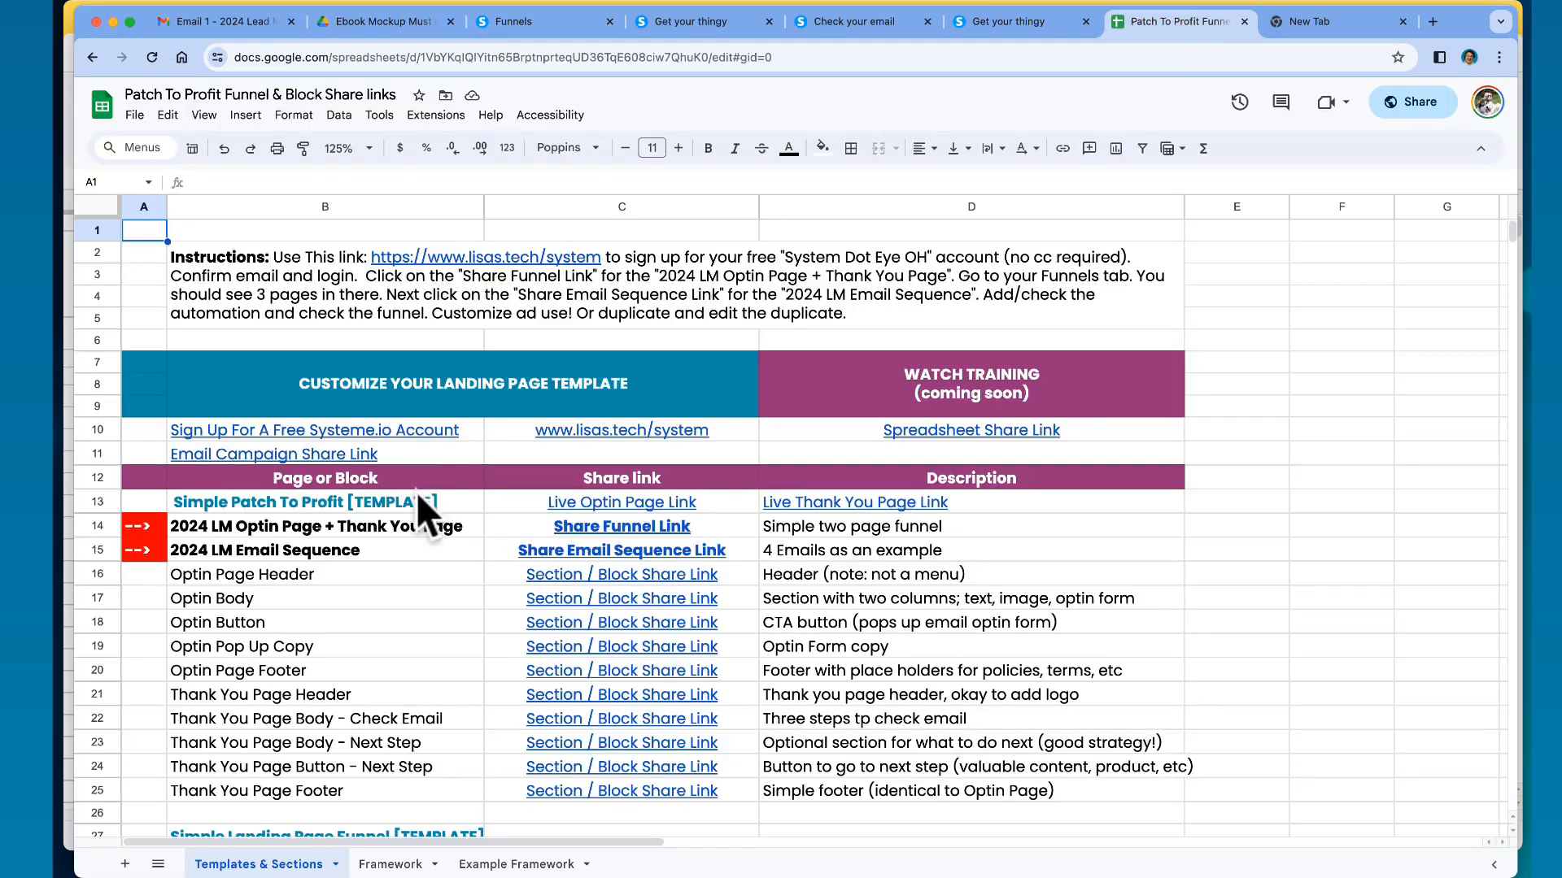
scroll(456, 496, down, 5)
scroll(476, 472, down, 2)
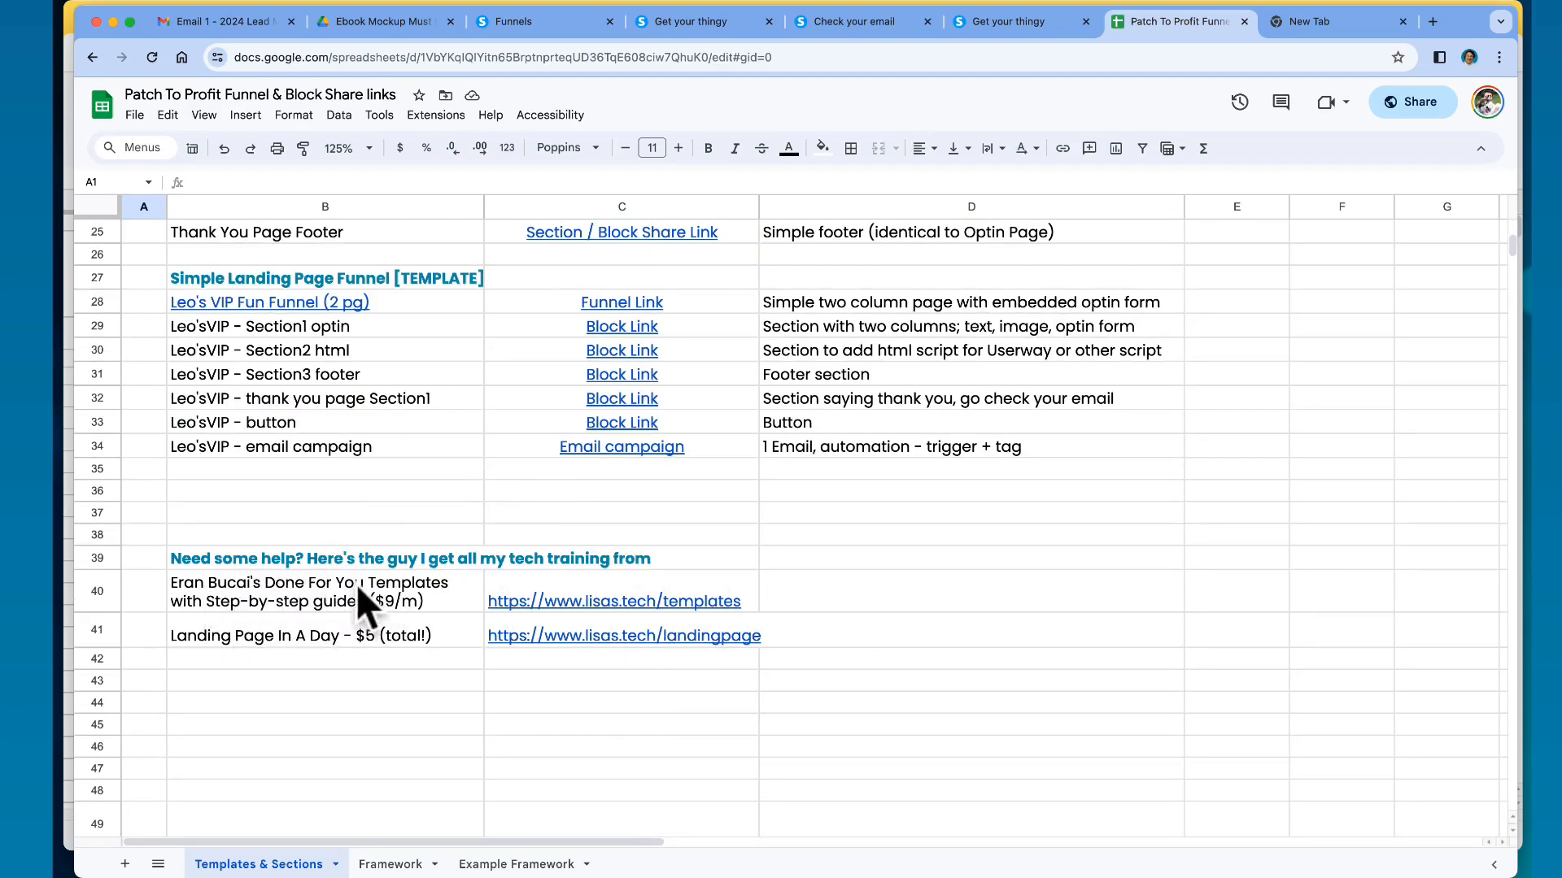
mouse_move(698, 601)
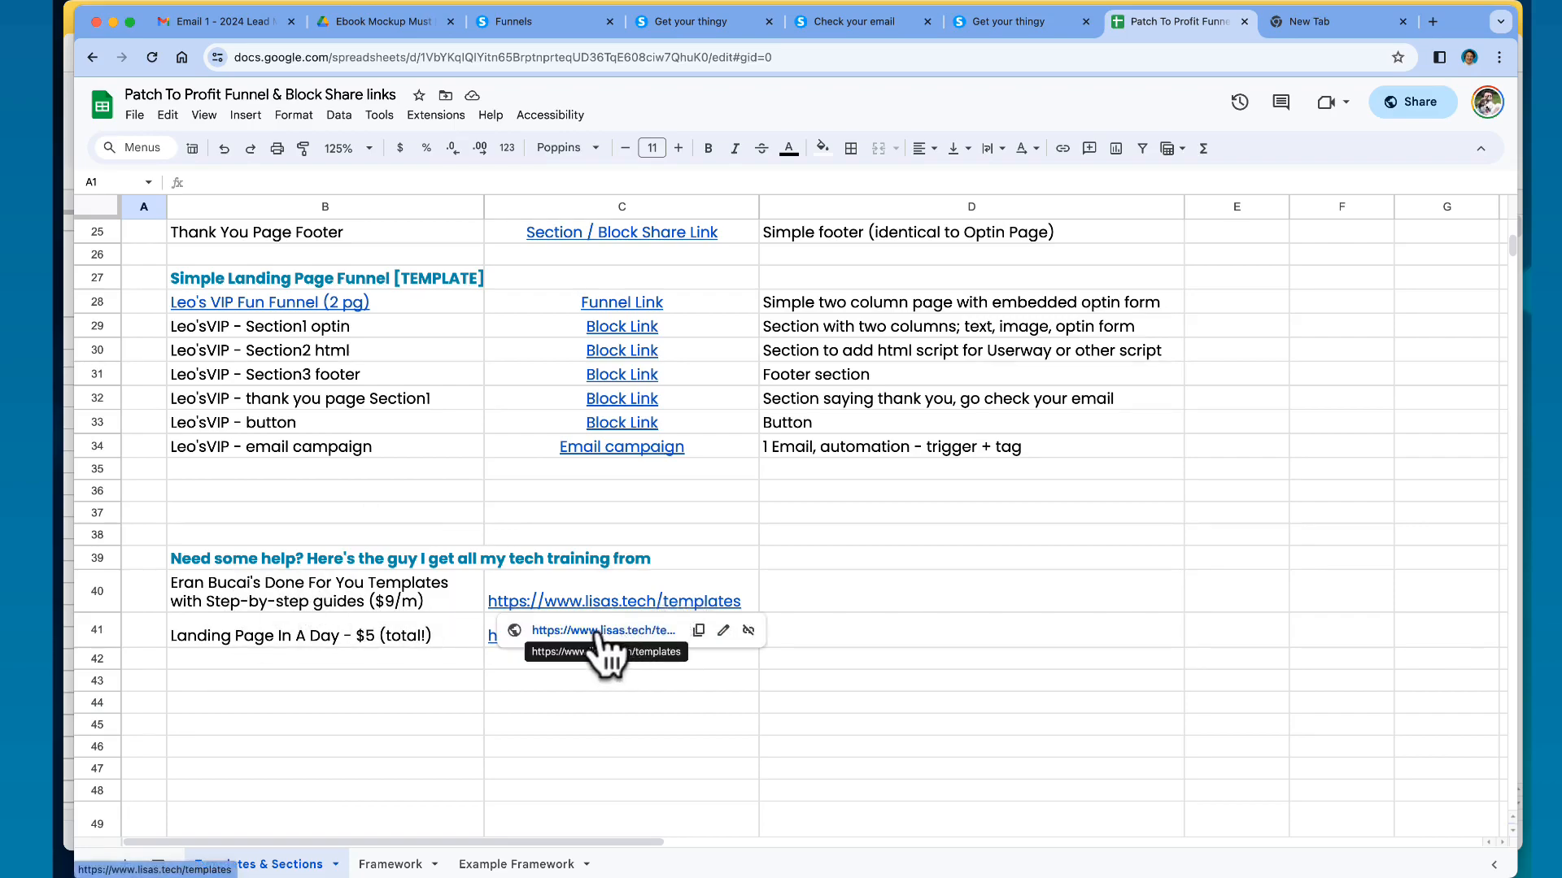
click(444, 689)
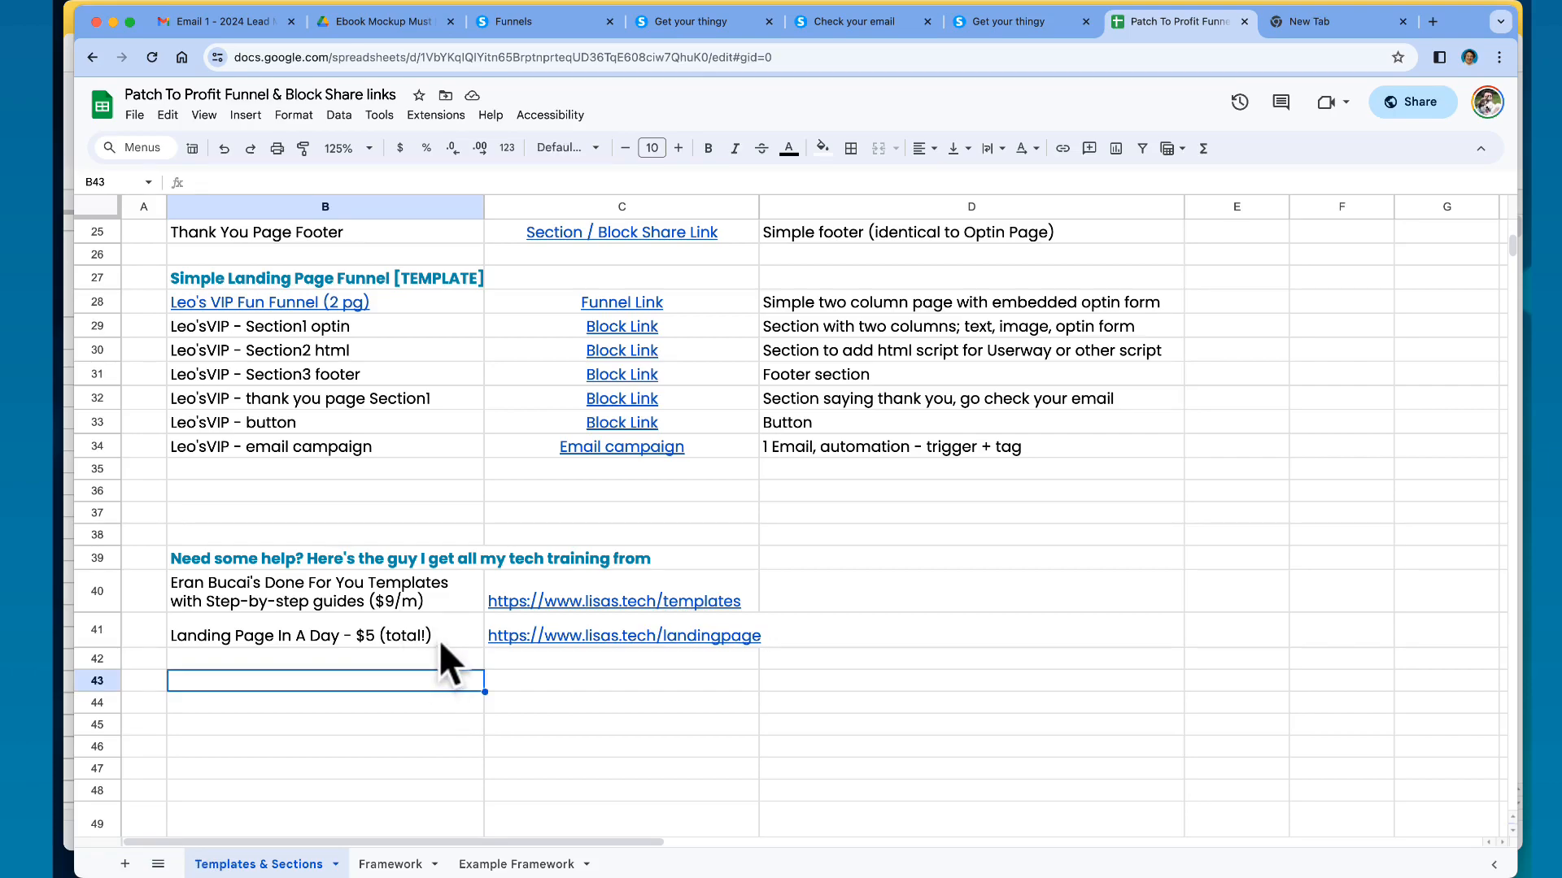
click(442, 662)
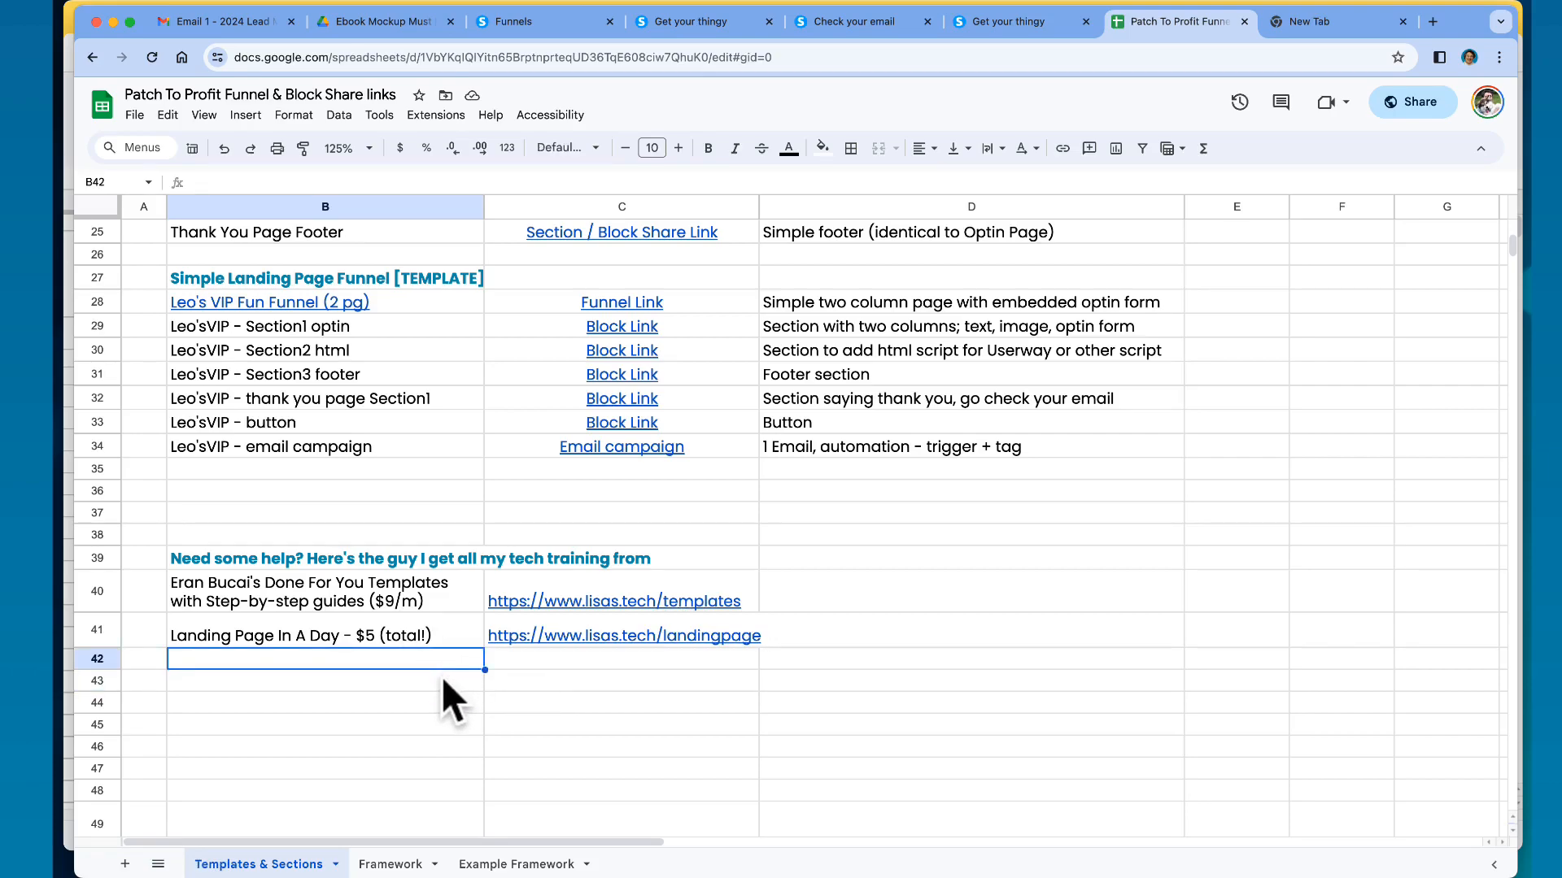
click(443, 679)
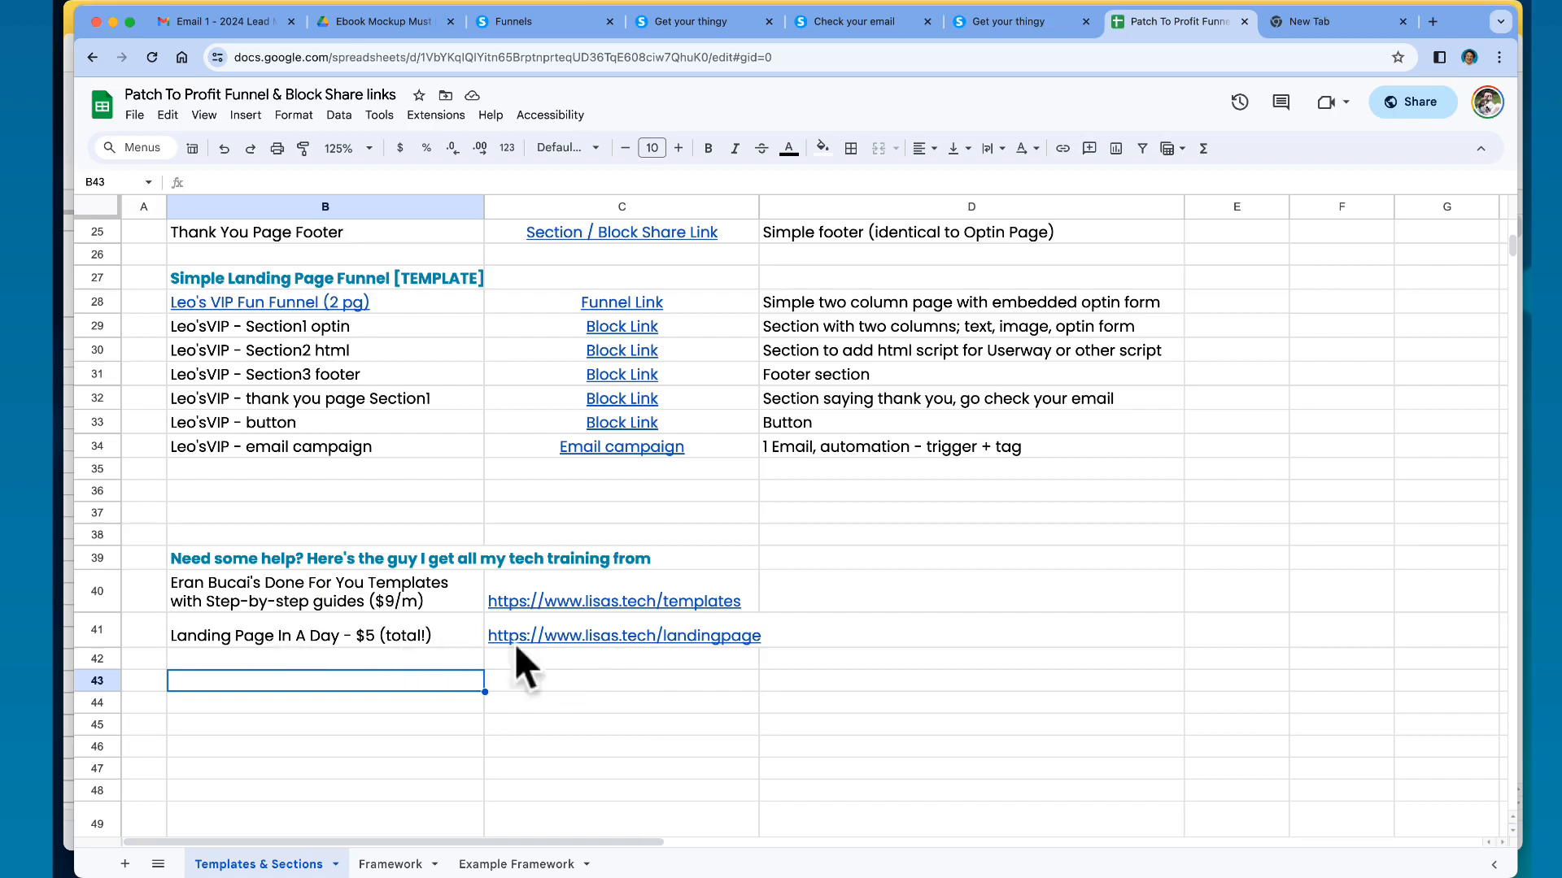
mouse_move(623, 639)
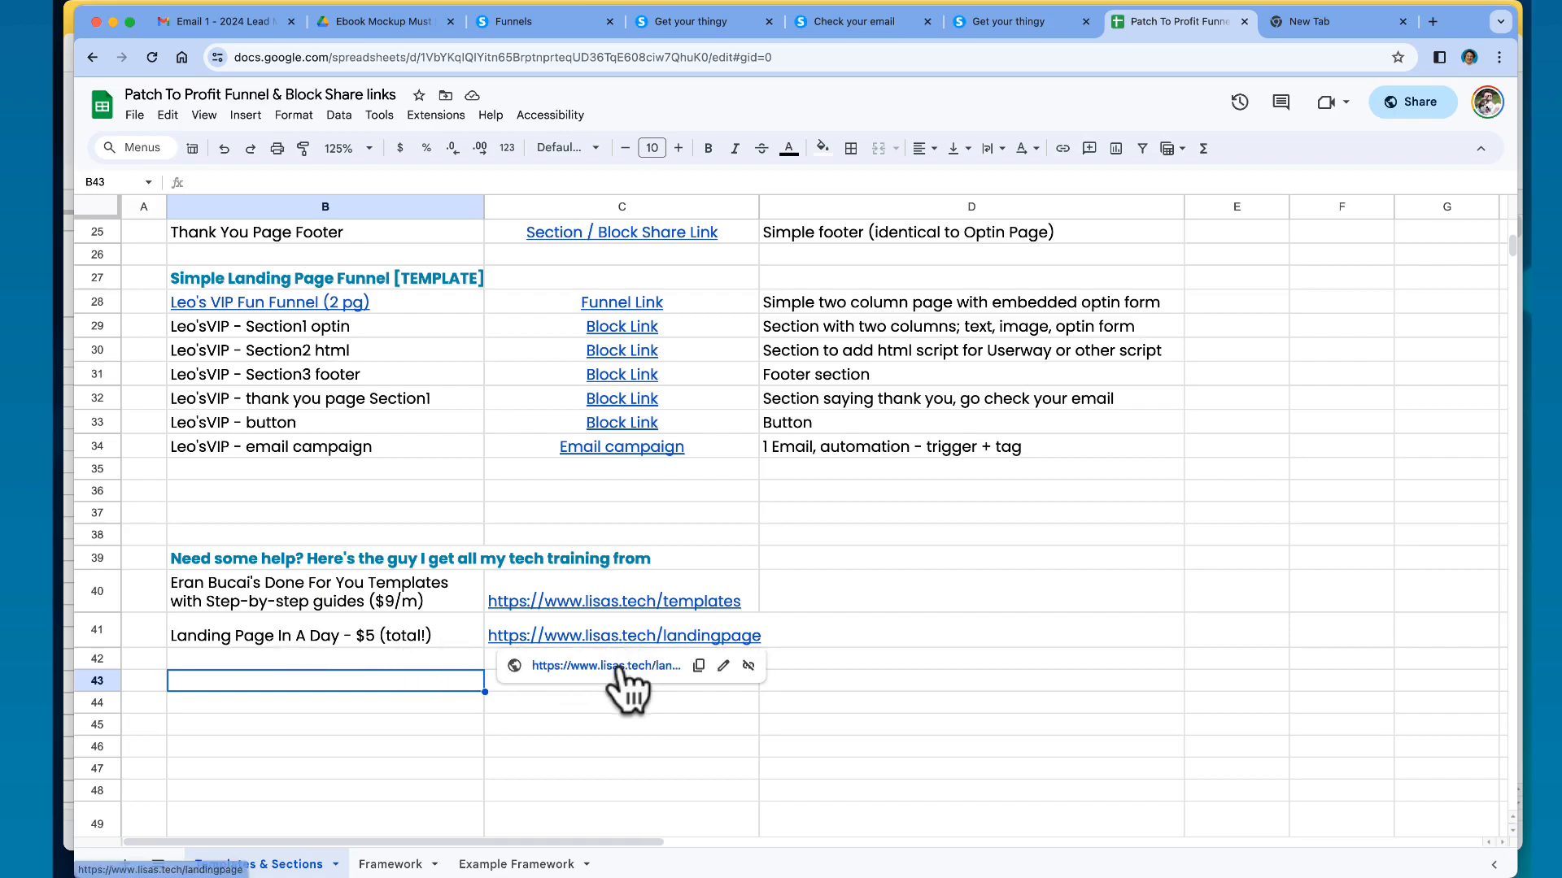
click(699, 768)
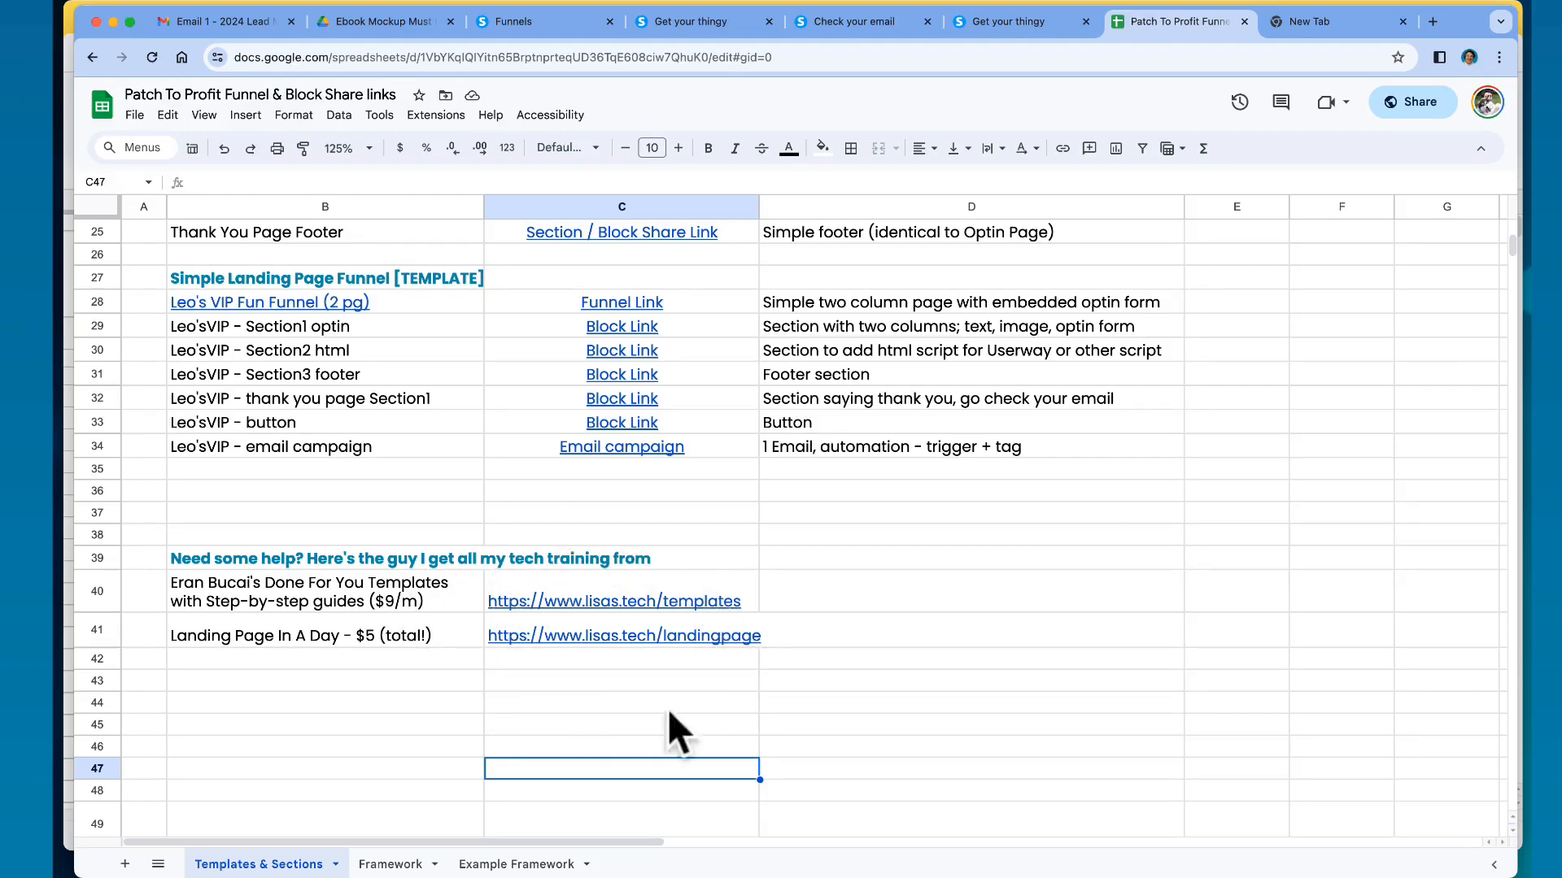
- Review the funnel, email sequence and block share links on the Templates & Sections sheet
scroll(891, 732, up, 5)
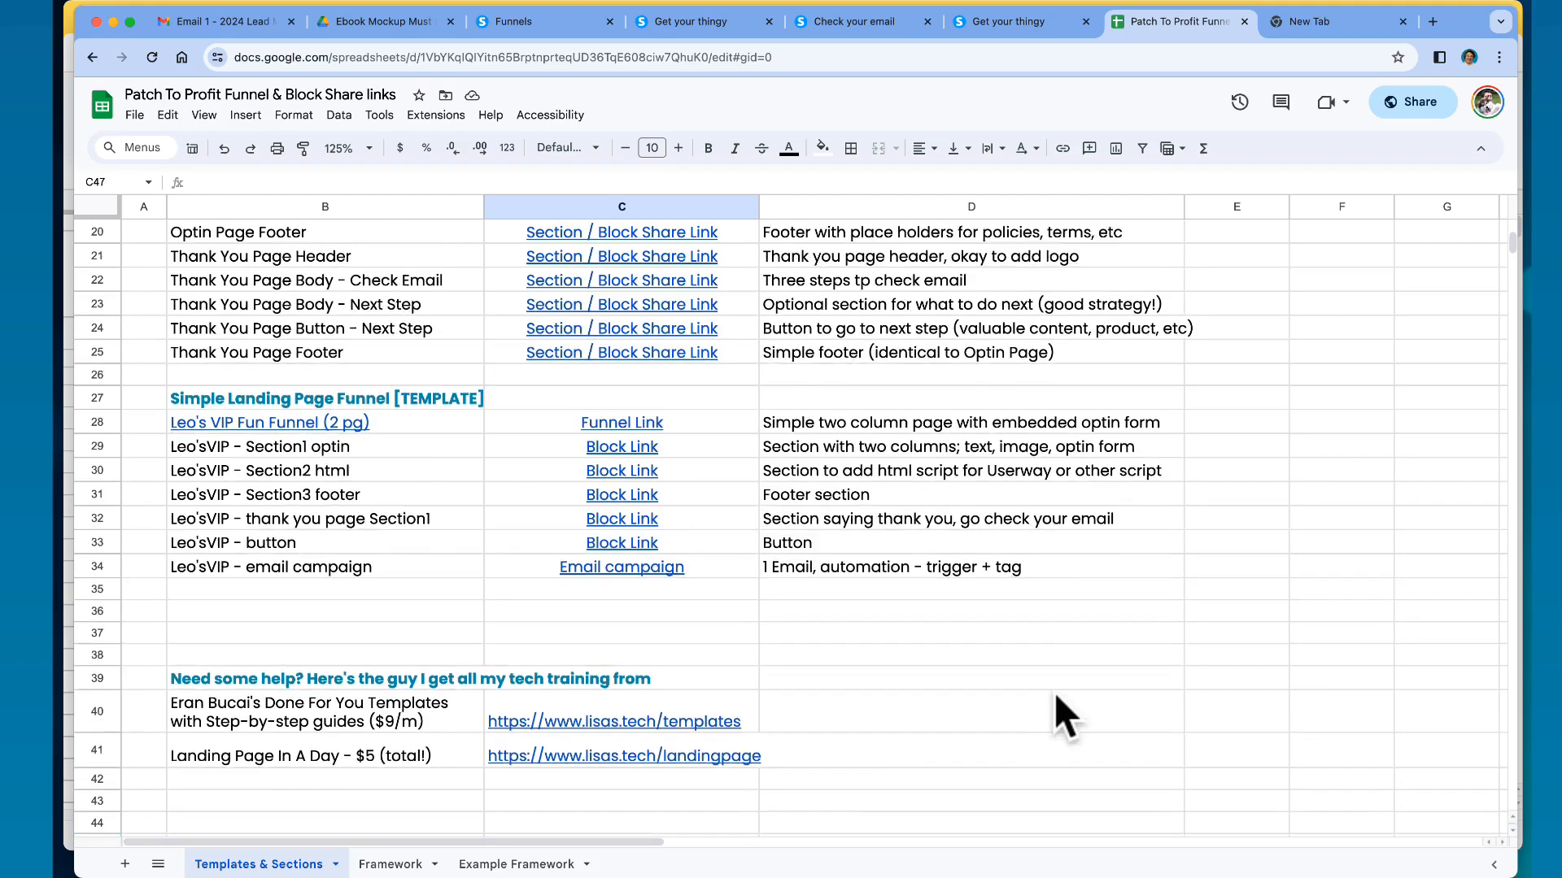
scroll(1056, 692, up, 6)
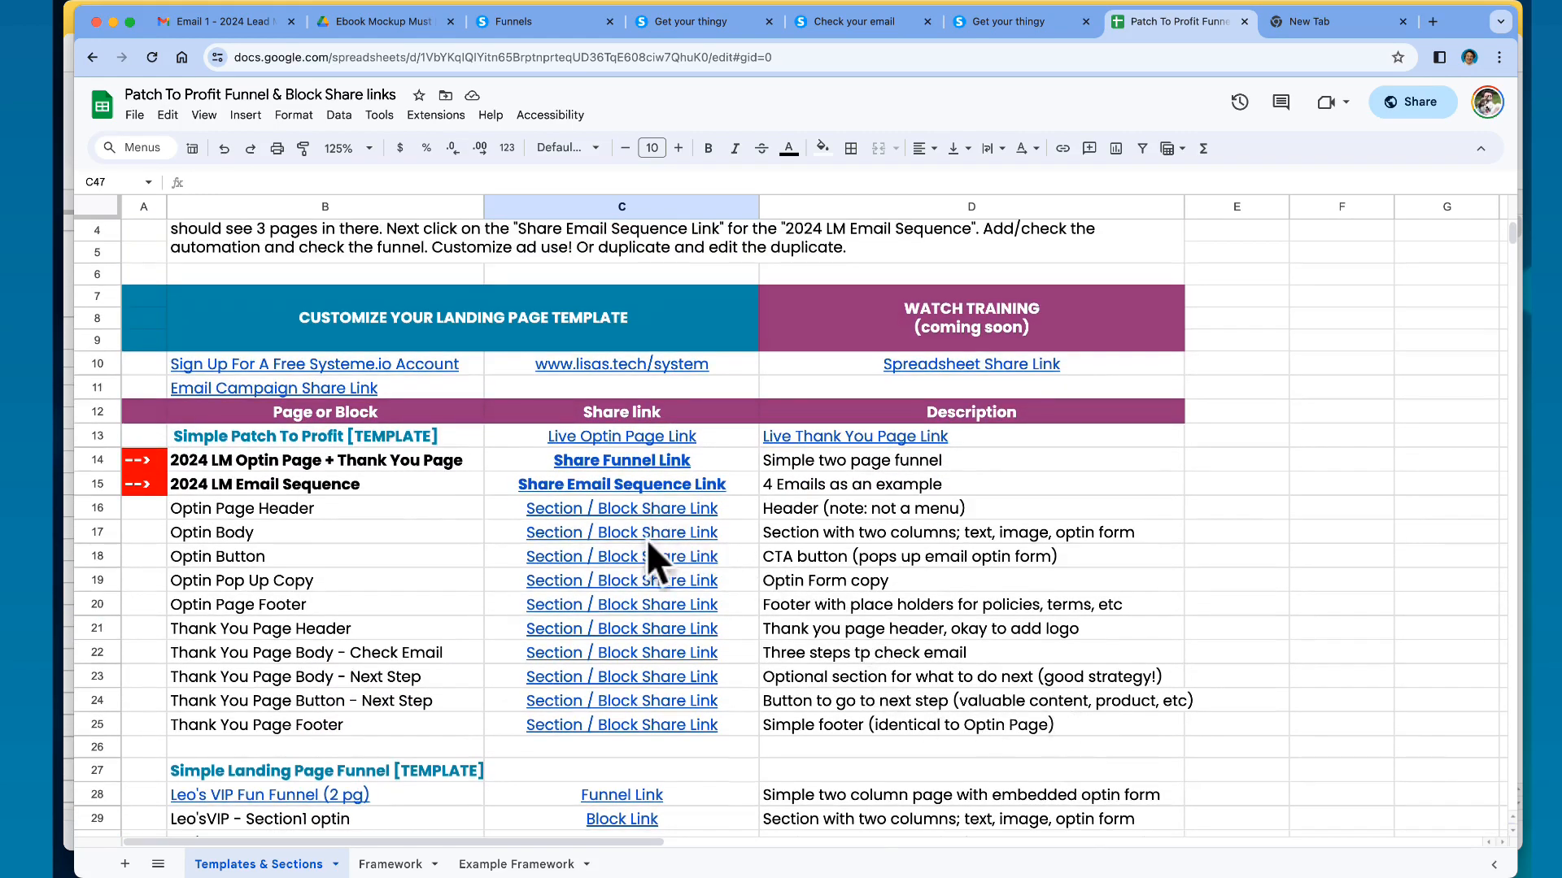
scroll(810, 646, down, 3)
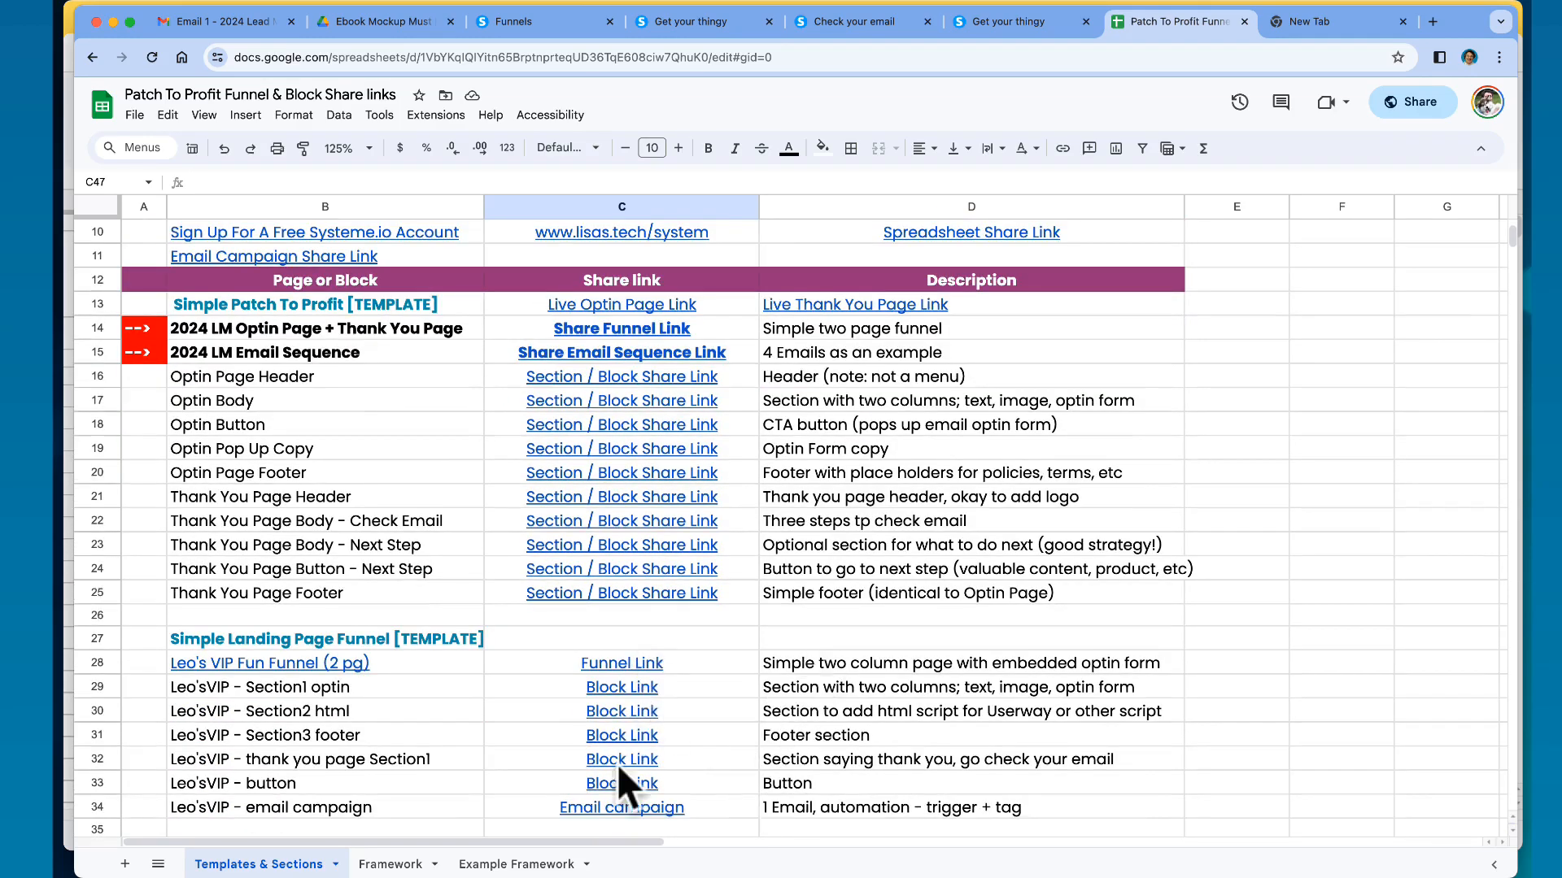
scroll(890, 714, up, 1)
scroll(890, 714, up, 3)
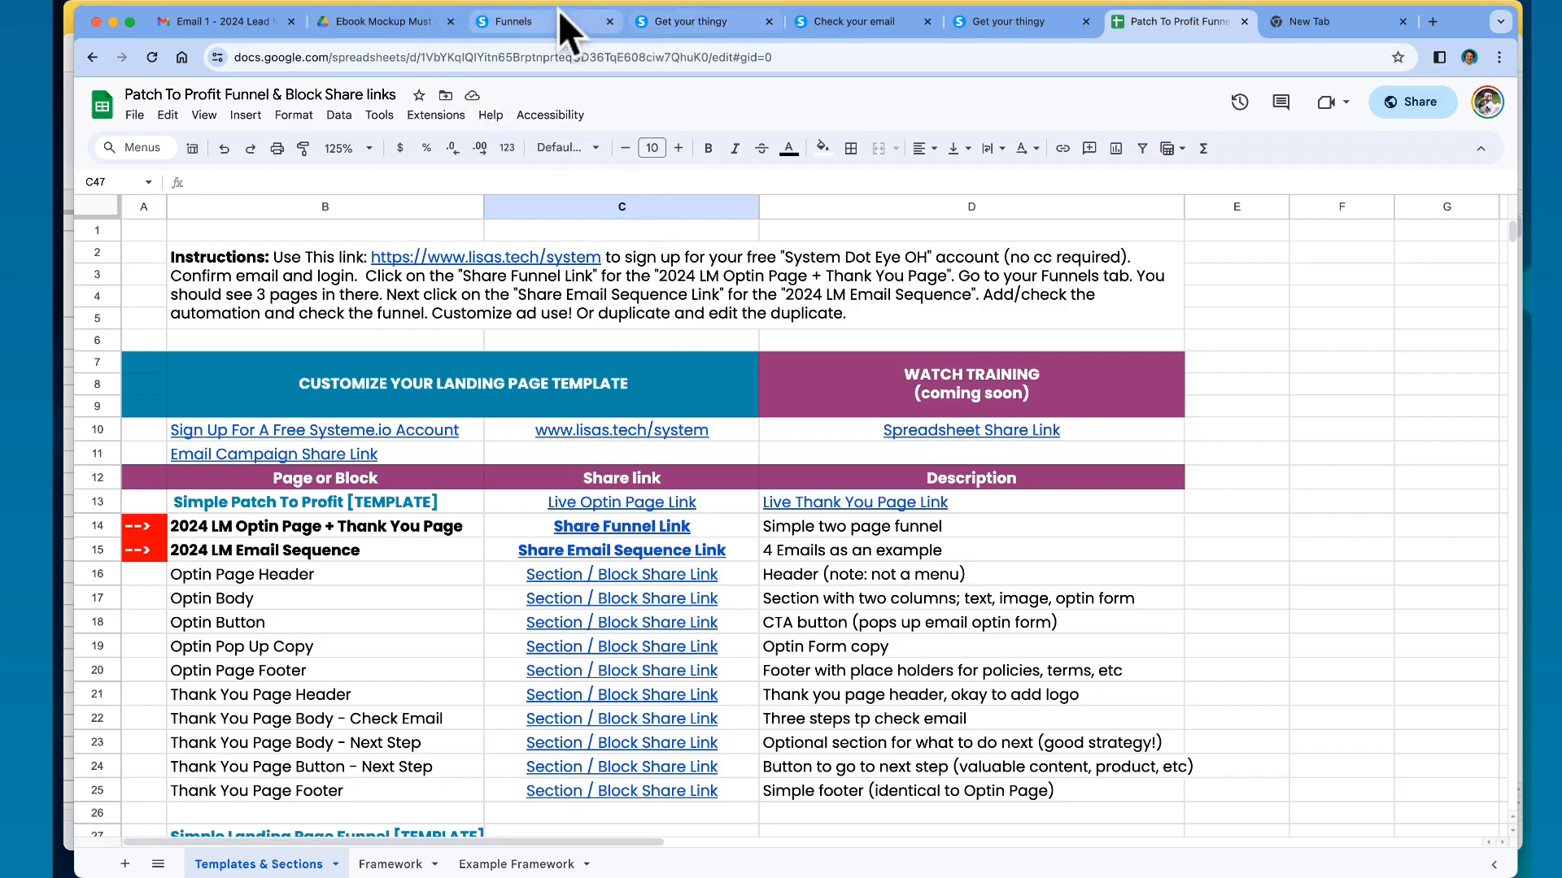
- Open "2024 Lead Magnet Funnel - LH - Edited" from the systeme.io funnels list and select its optin page step
click(528, 18)
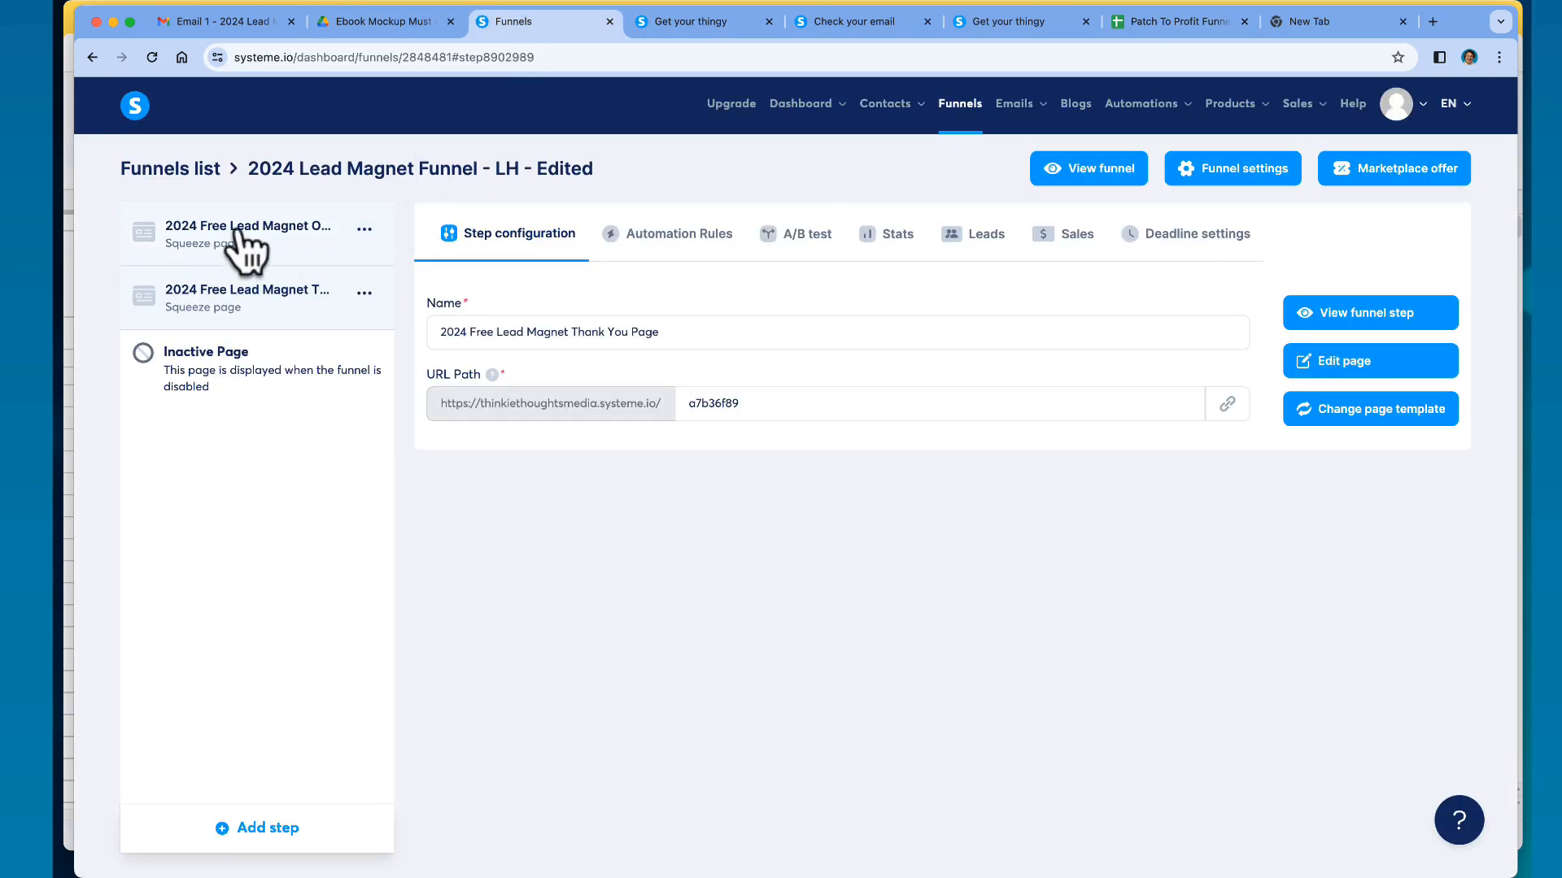
click(958, 106)
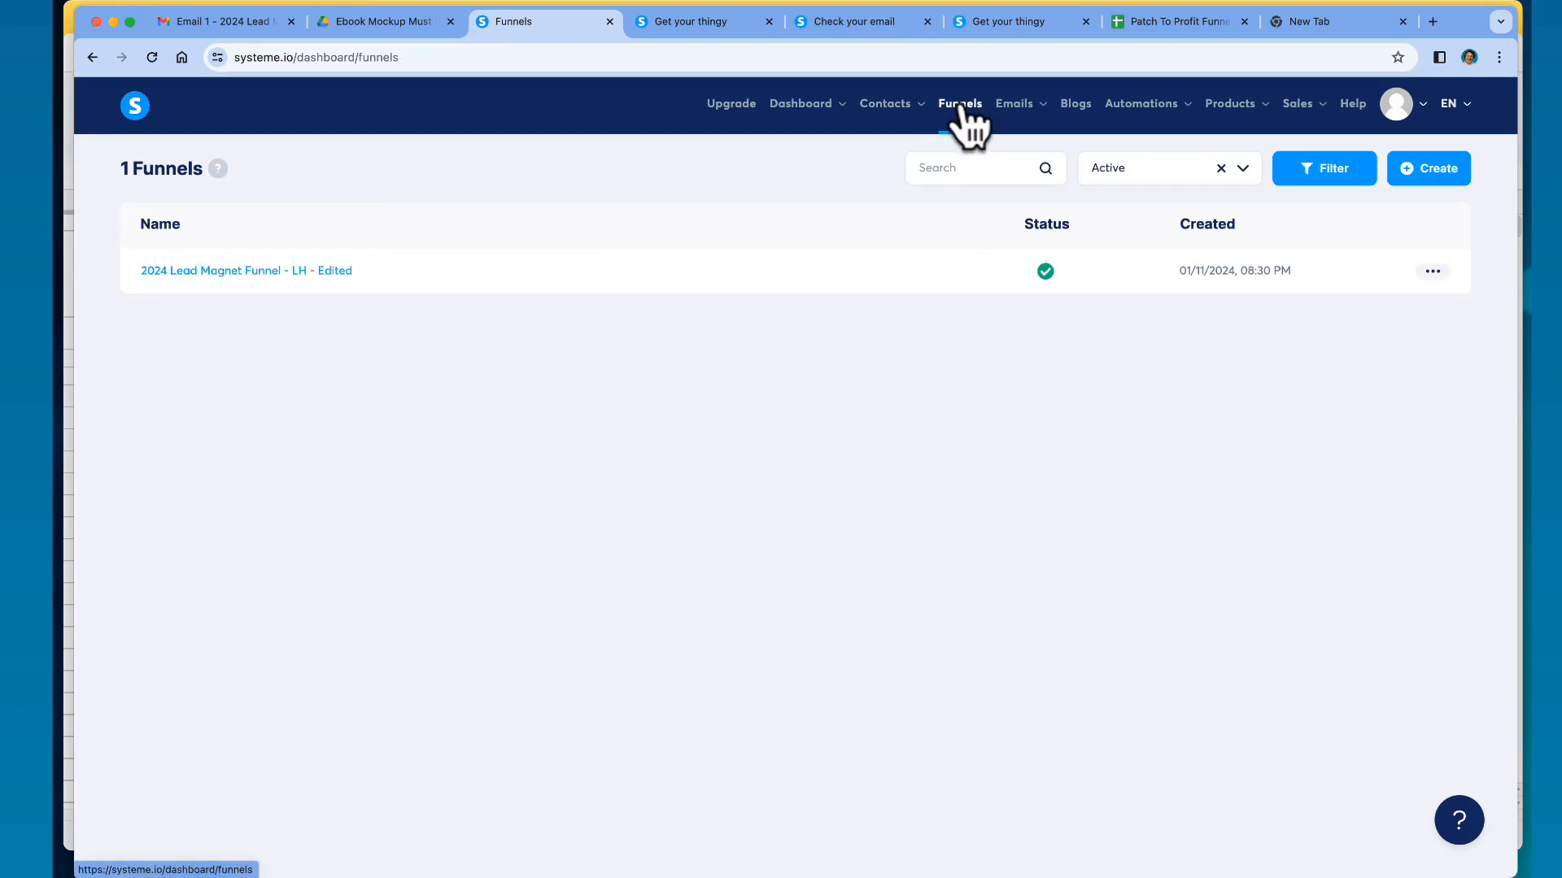
click(251, 271)
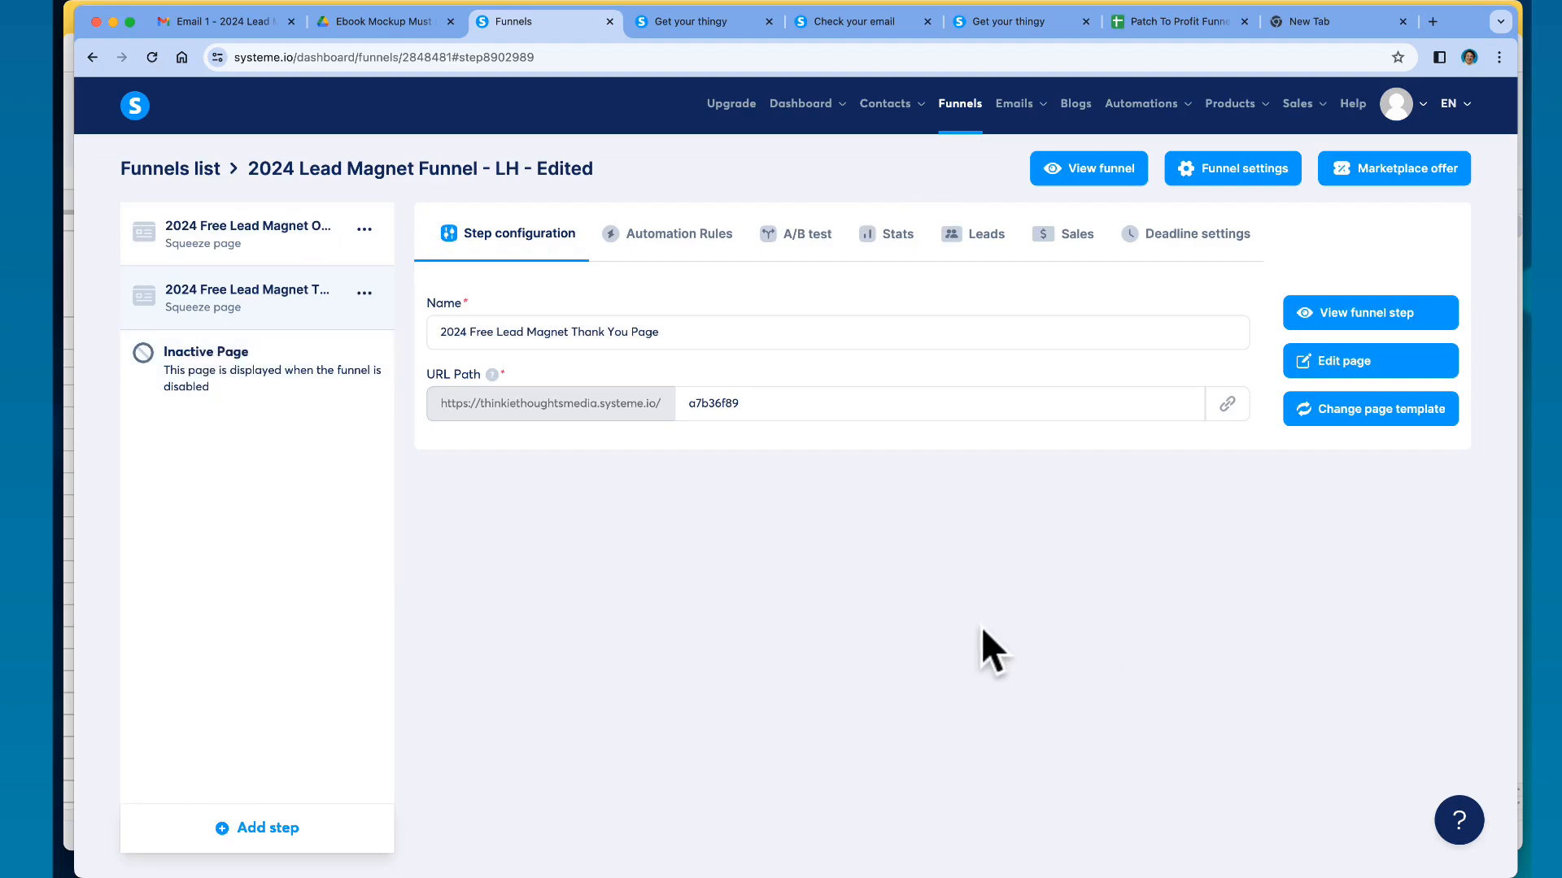
mouse_move(309, 285)
mouse_down()
mouse_move(307, 240)
mouse_move(352, 251)
mouse_move(326, 268)
mouse_up()
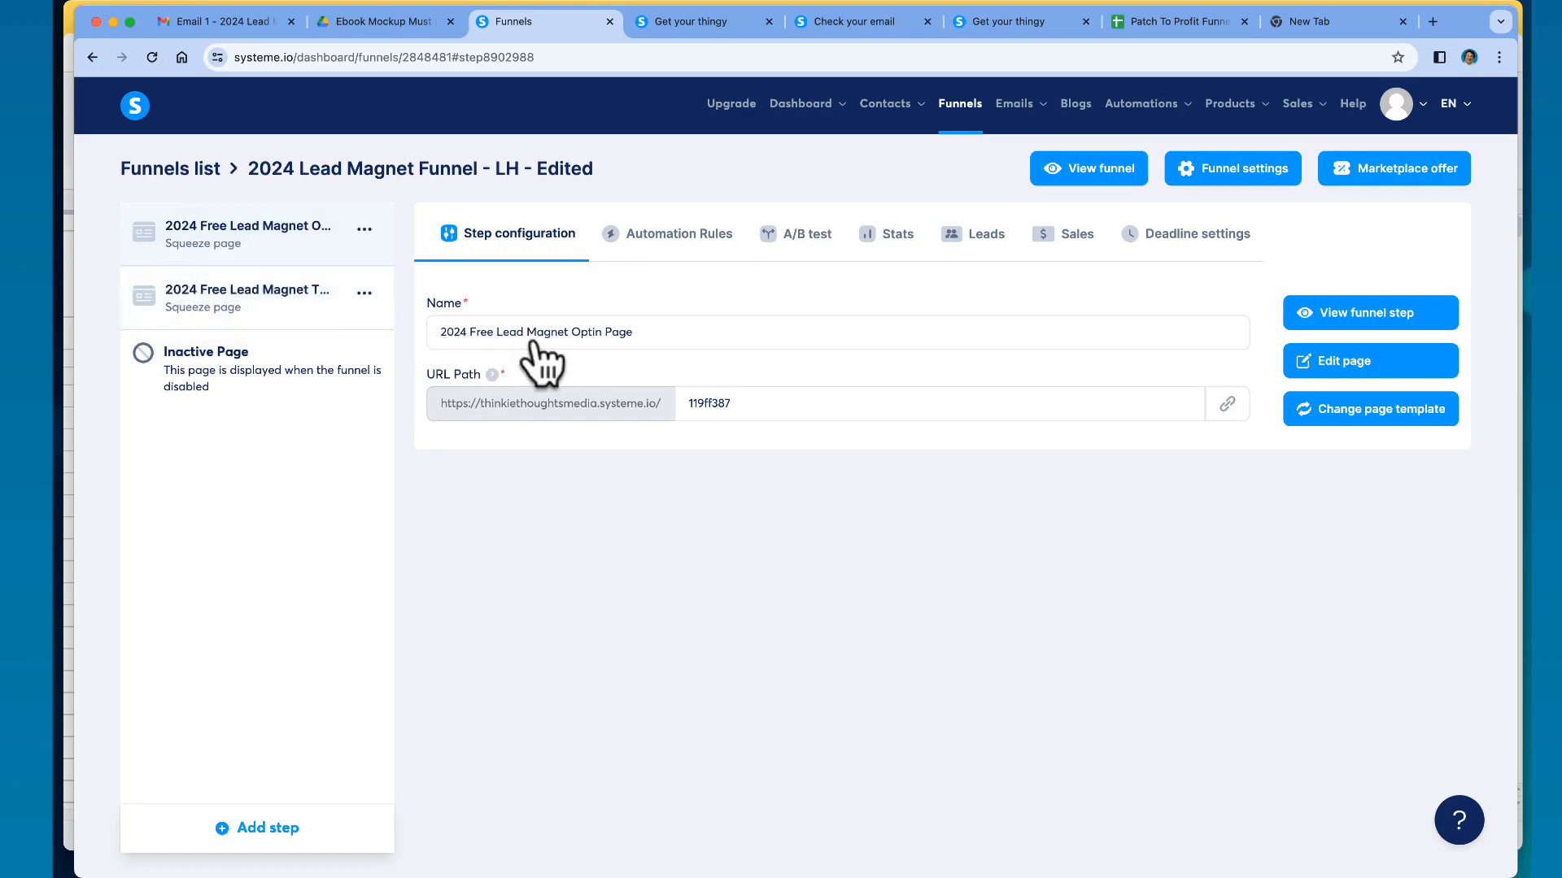
- View the live optin page from its header to its footer
click(715, 23)
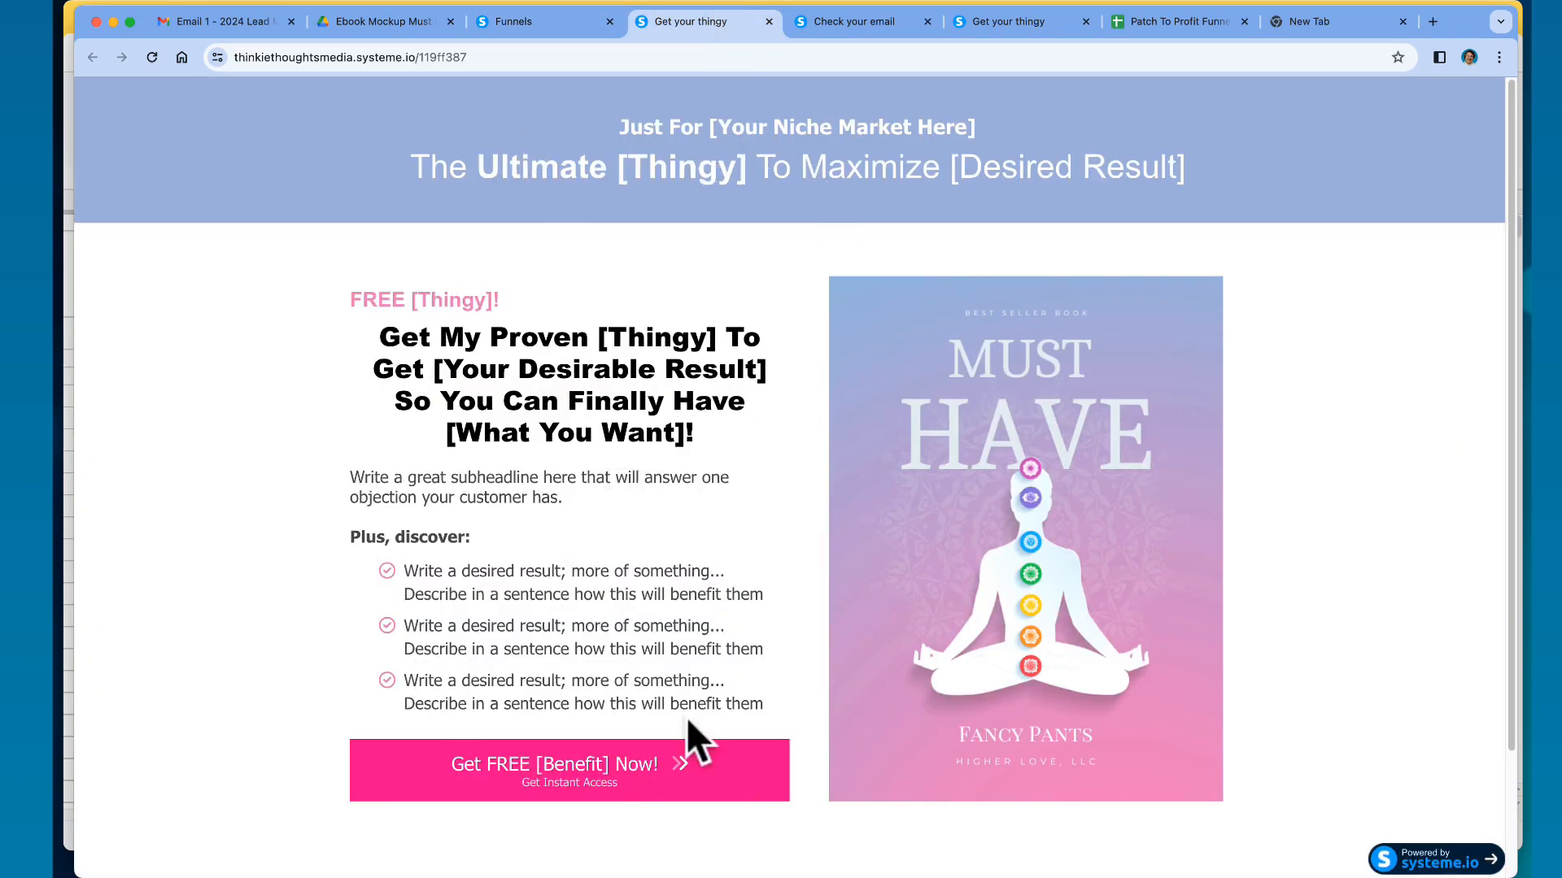
scroll(847, 498, down, 1)
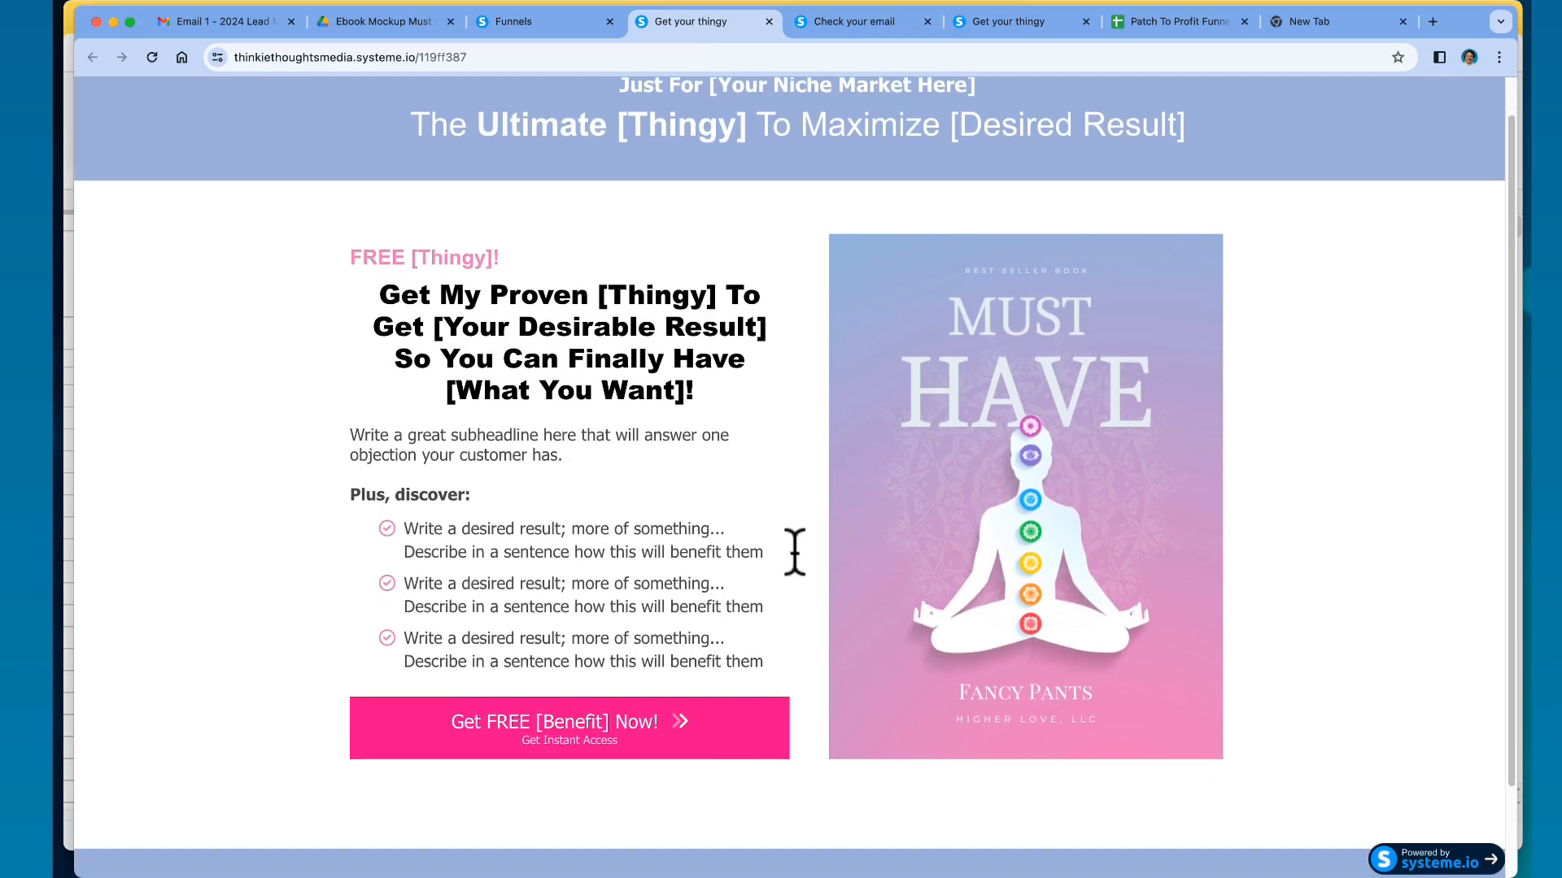
scroll(794, 511, down, 3)
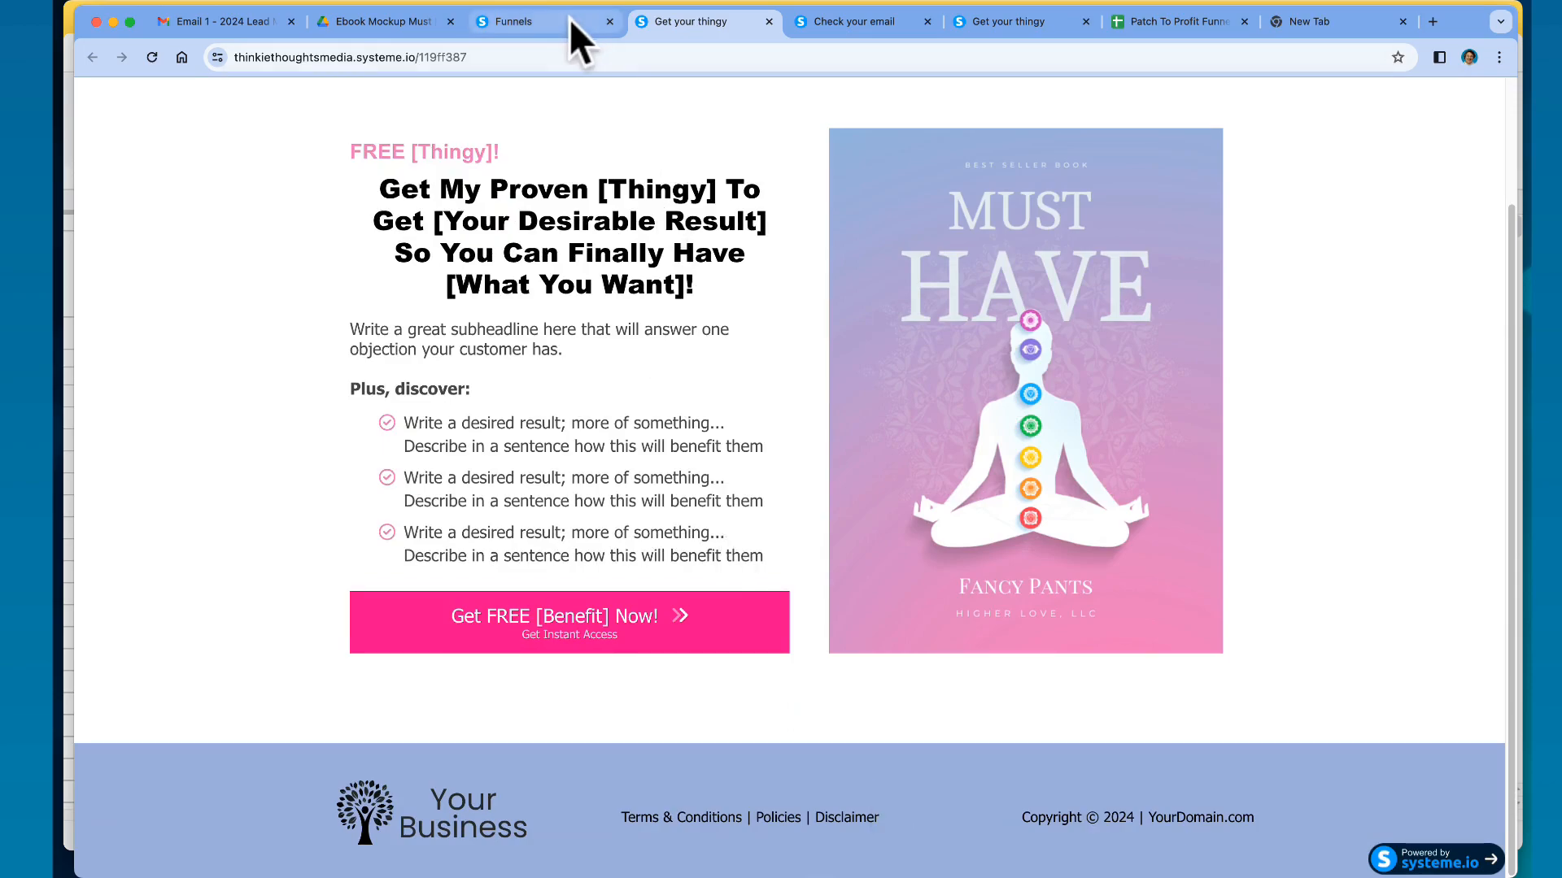
- Examine the landing page checklist and the colors and fonts table on the spreadsheet's Framework sheet
click(1161, 23)
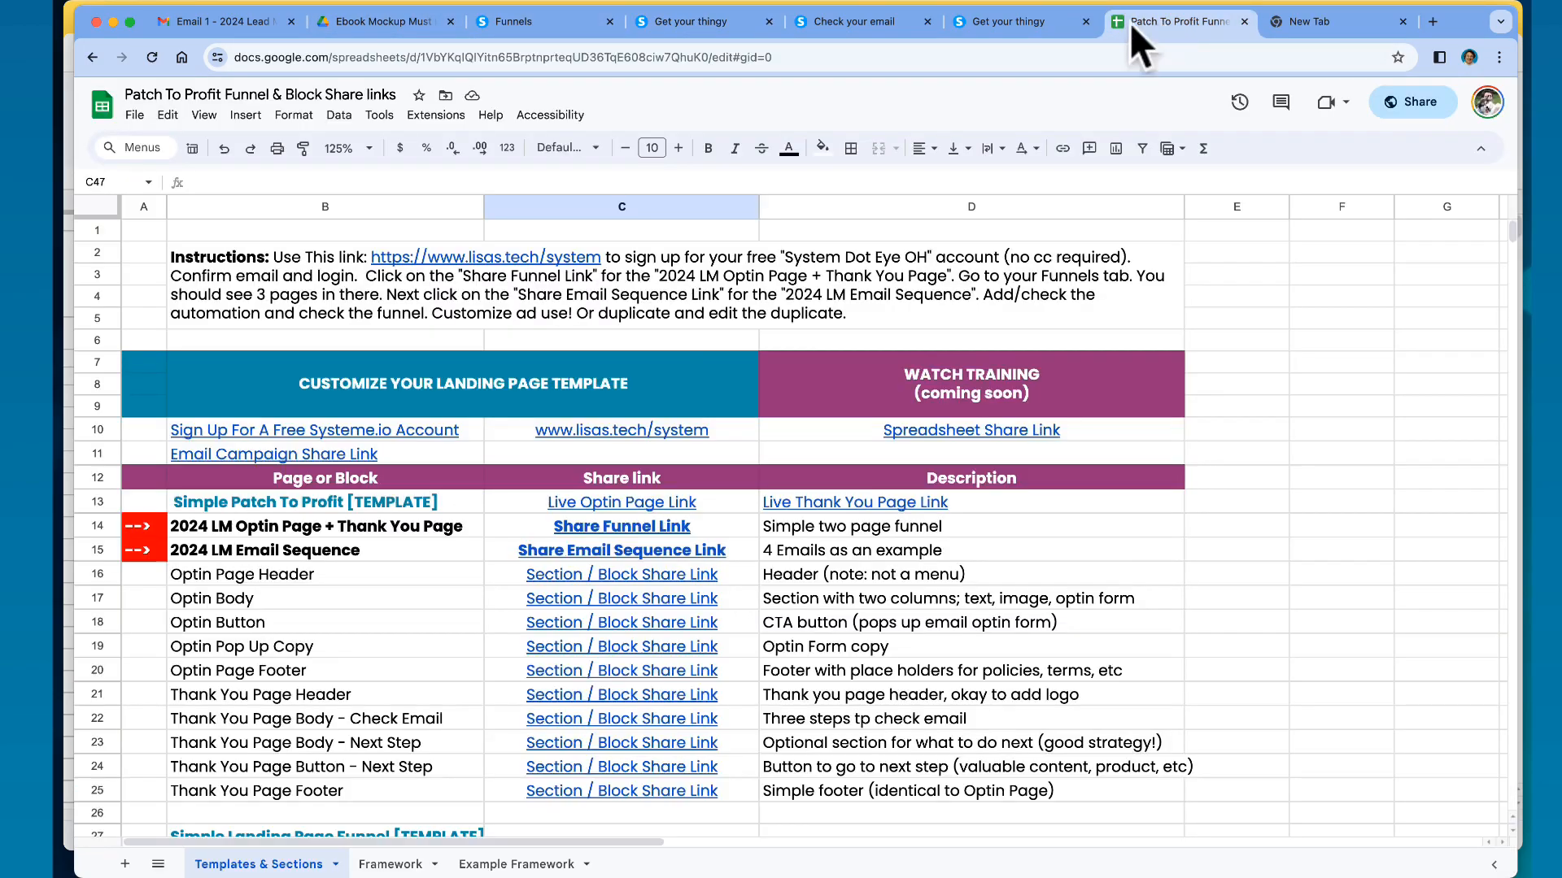
click(395, 864)
scroll(538, 561, down, 2)
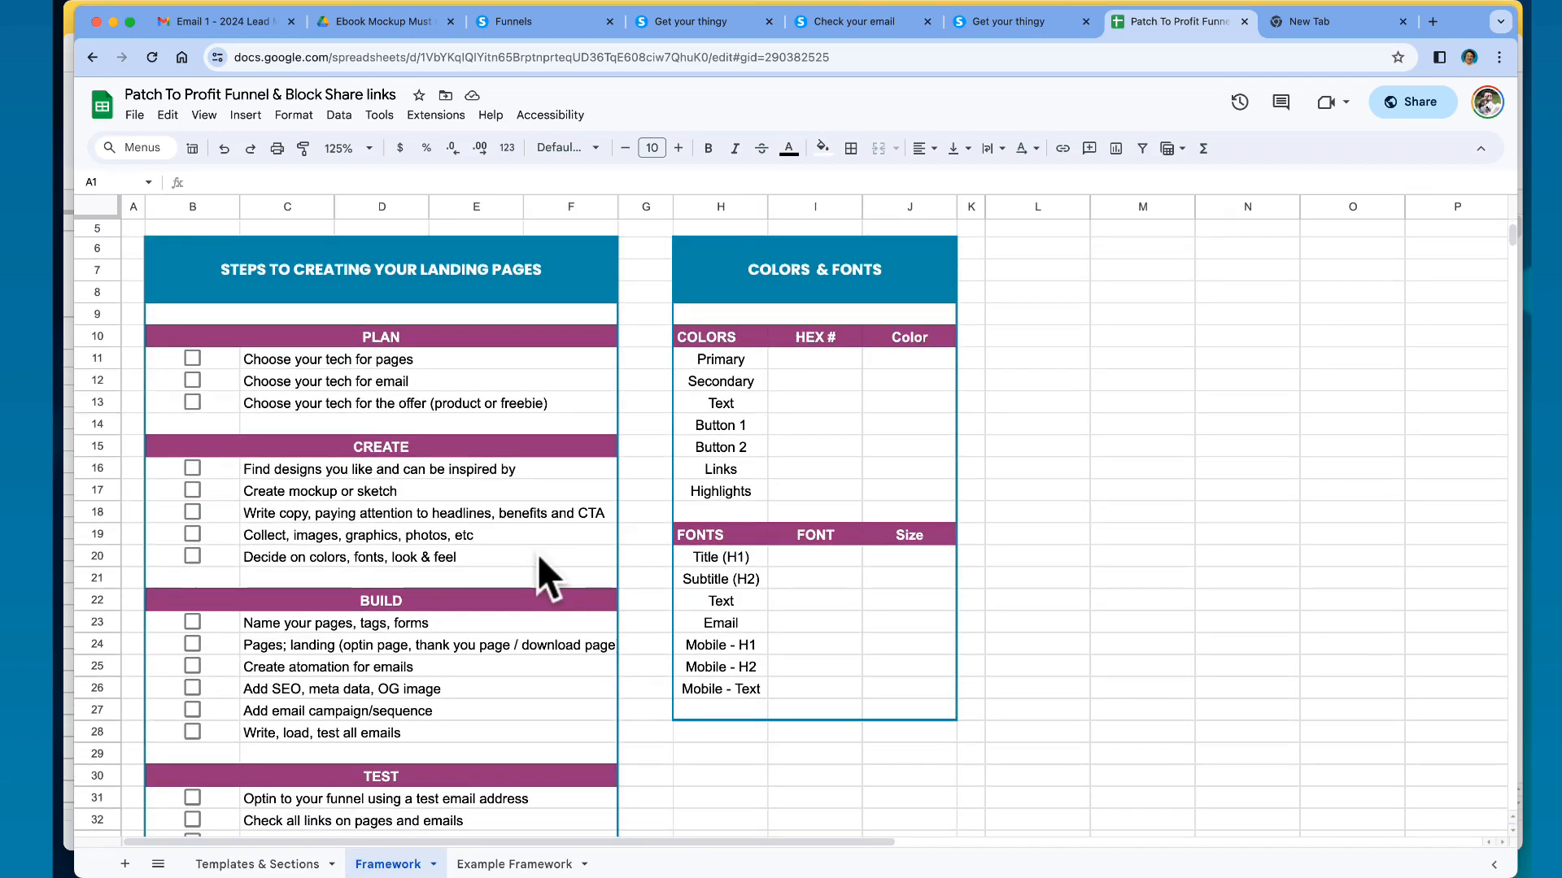
scroll(538, 556, down, 2)
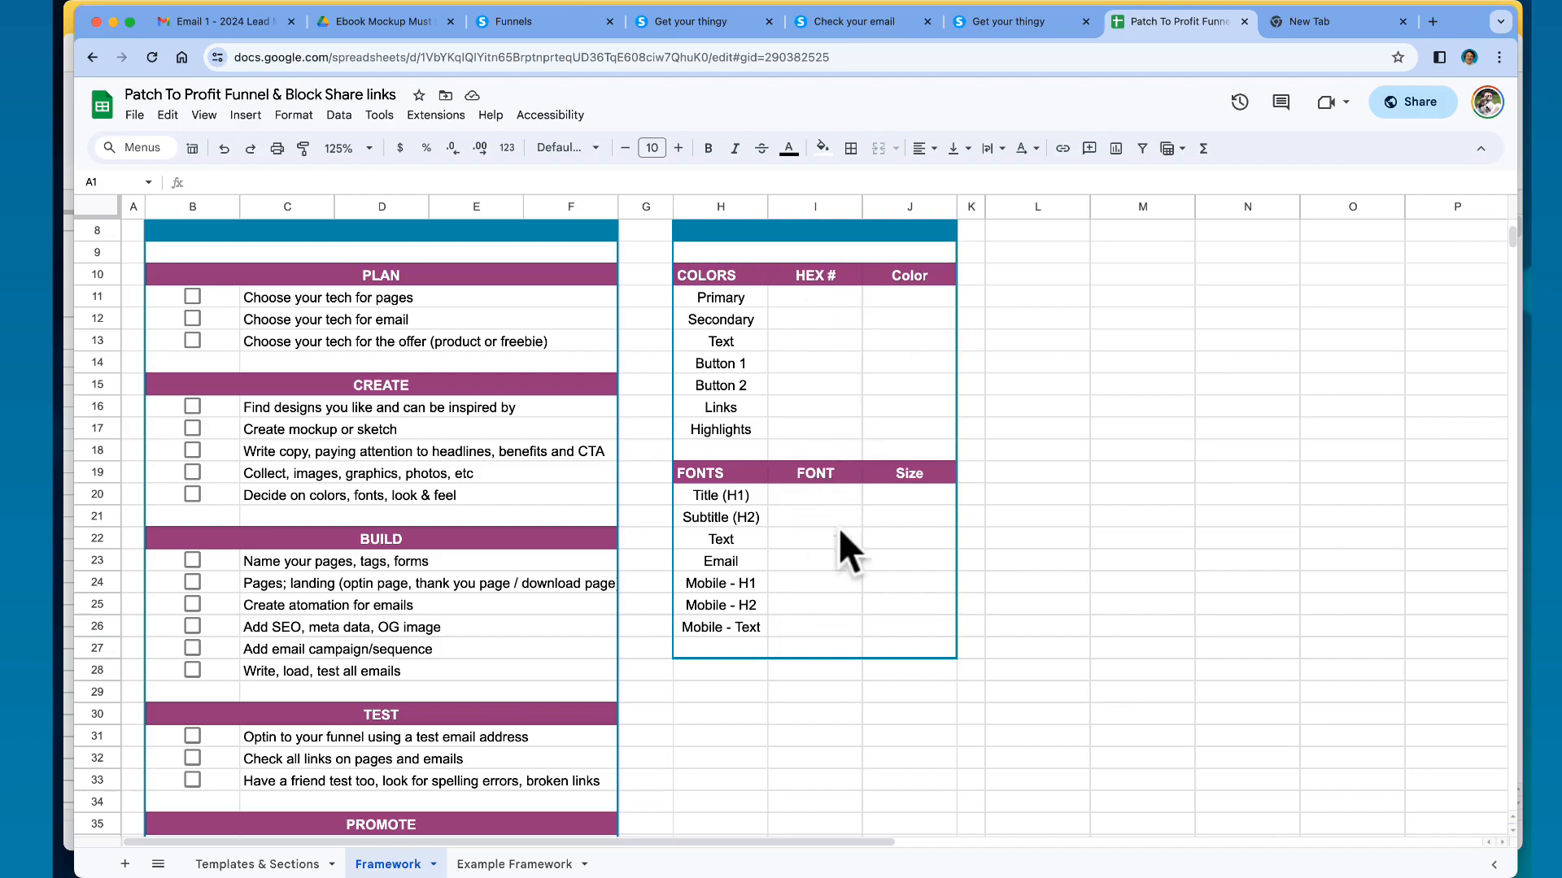
- Examine the completed checklist, colors, fonts and page links on the Example Framework sheet
click(506, 864)
scroll(1130, 467, down, 4)
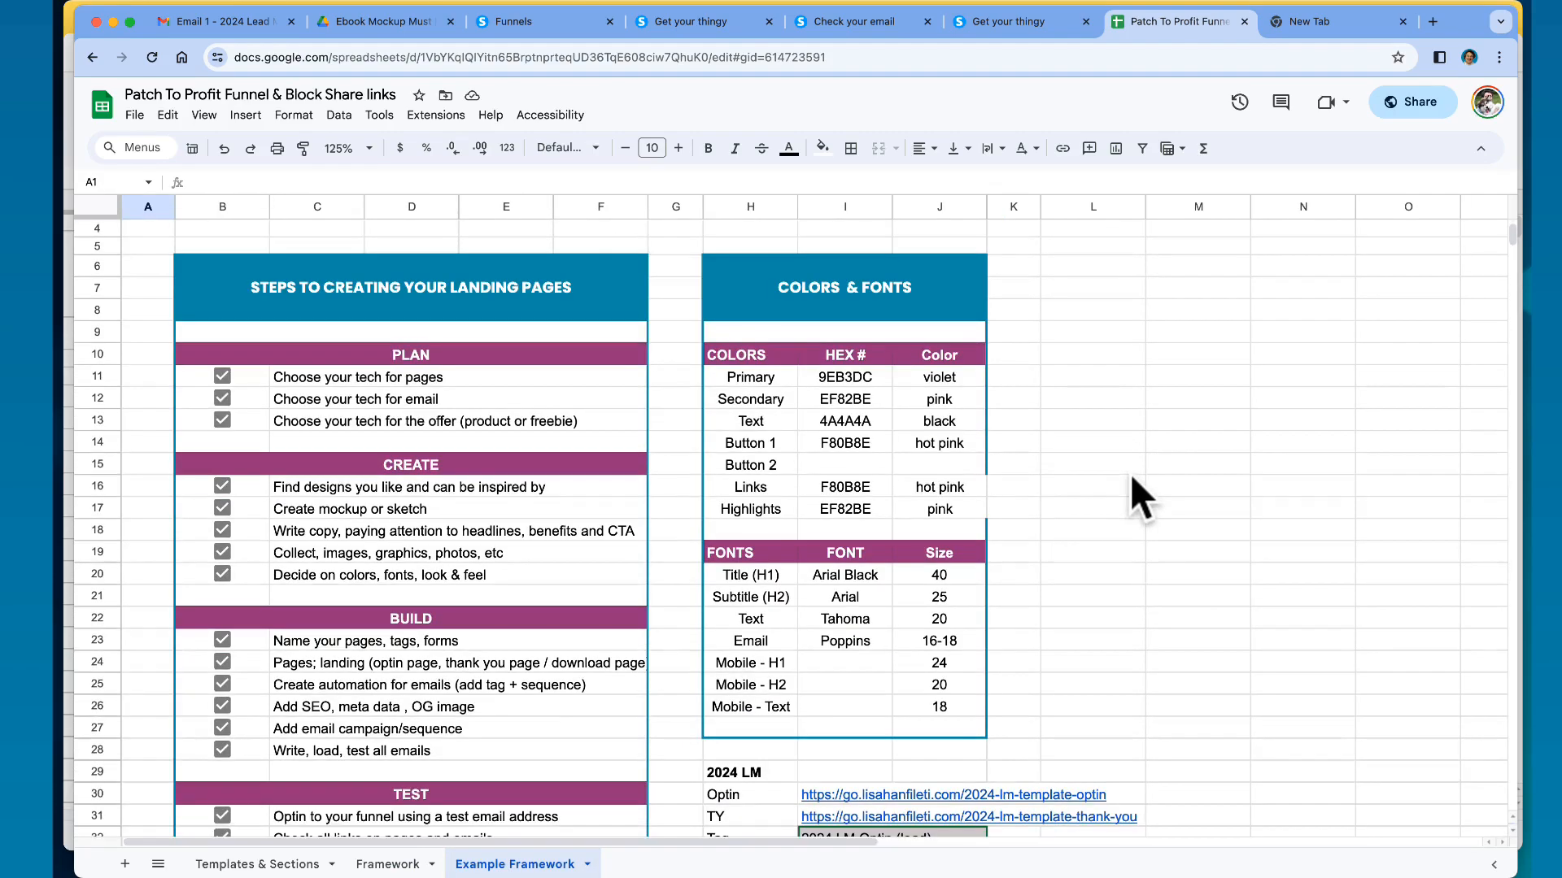
scroll(1134, 457, down, 1)
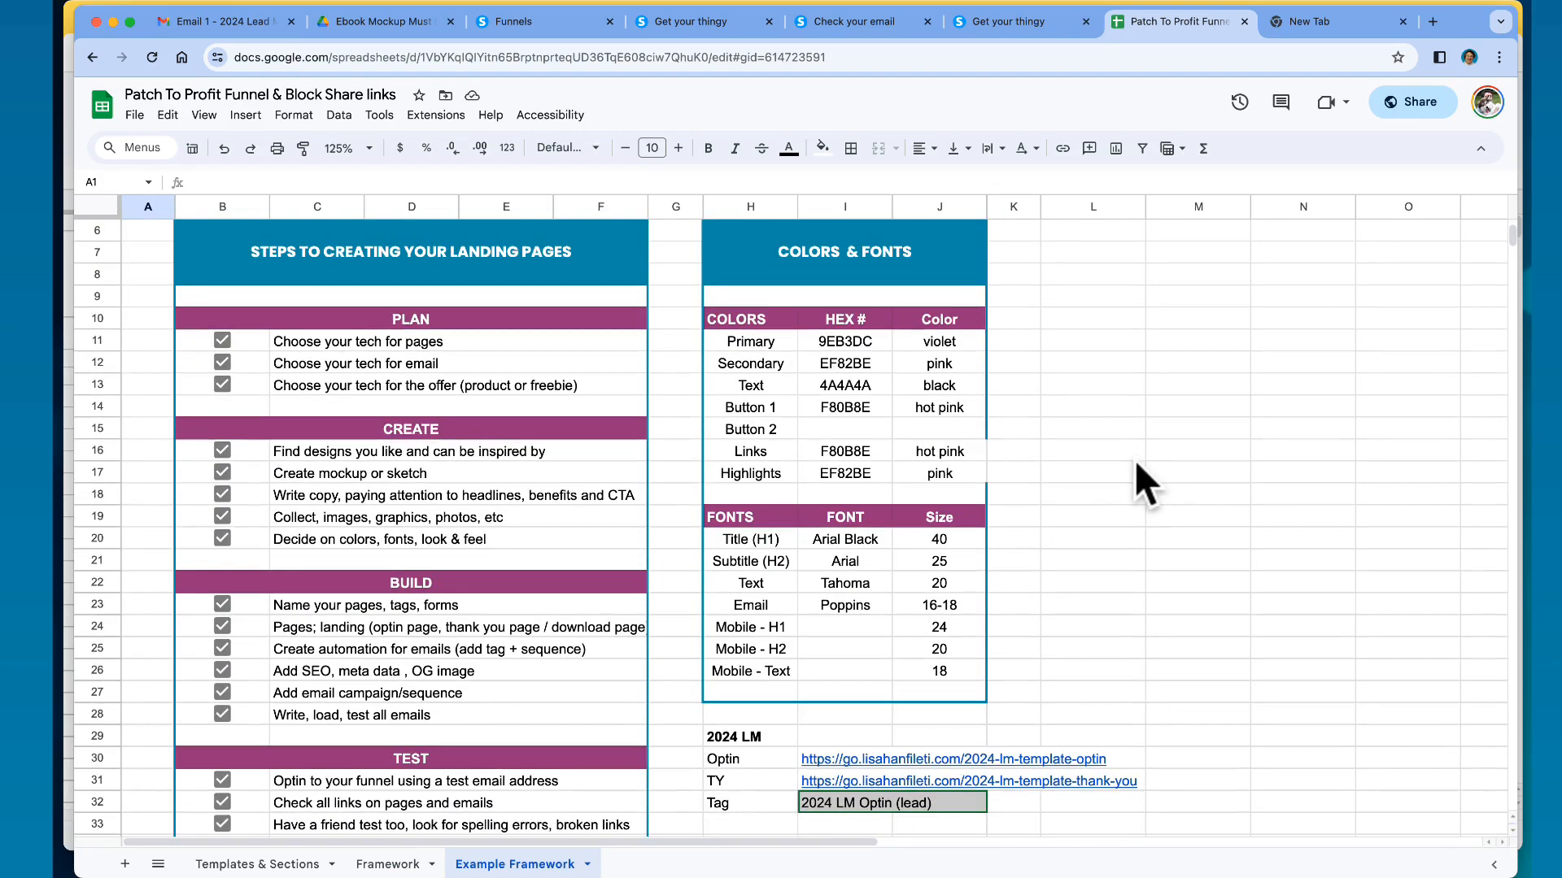
click(1135, 460)
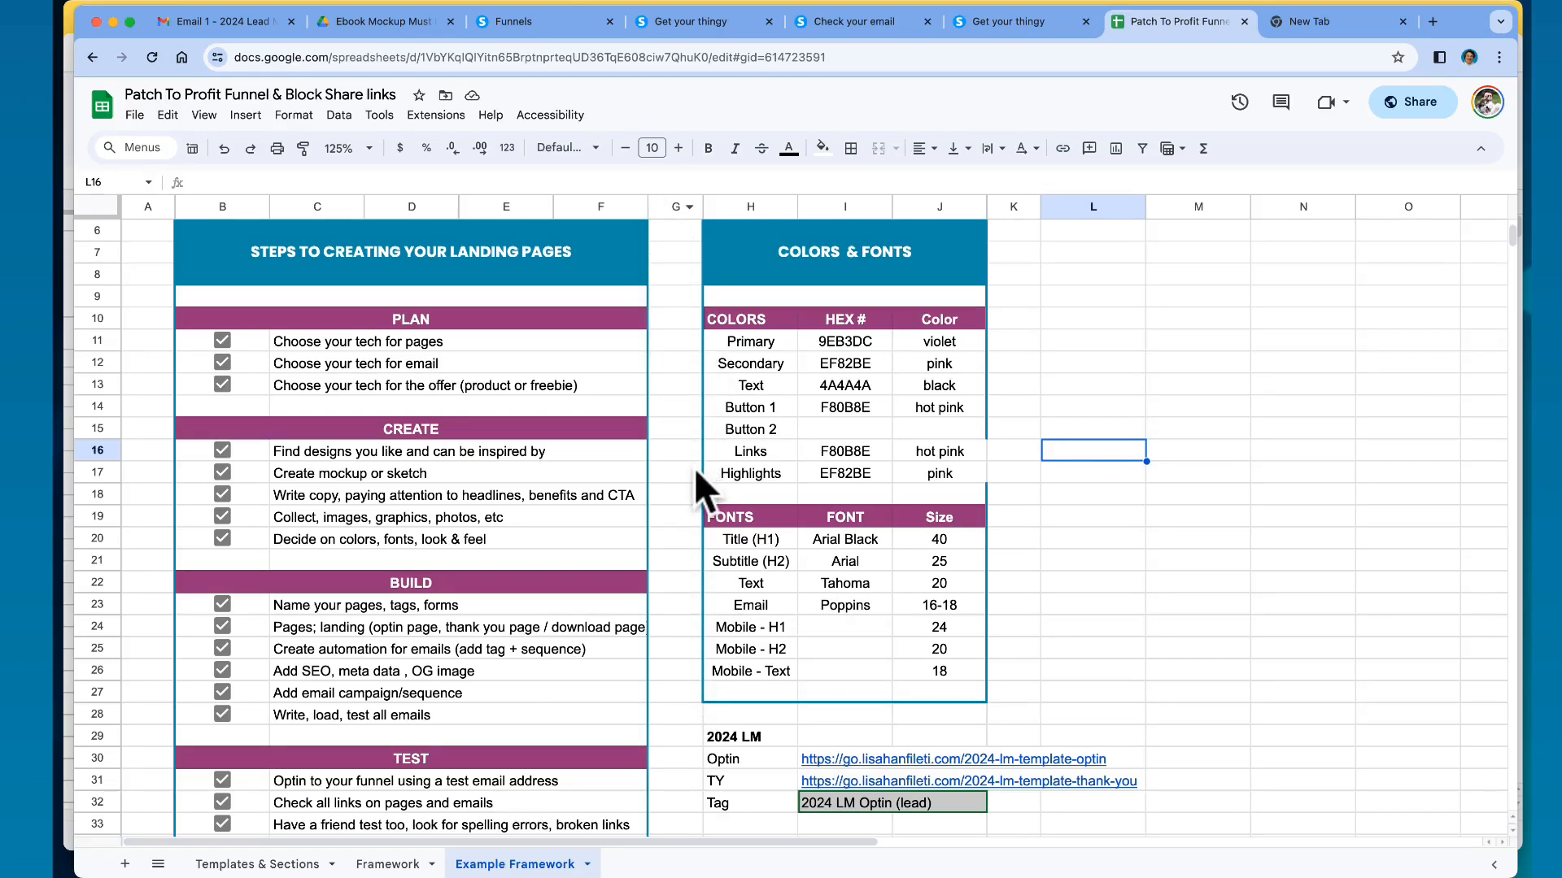
- Return to the funnel in systeme.io and open the 2024 Free Lead Magnet Optin Page in the page editor
click(1023, 22)
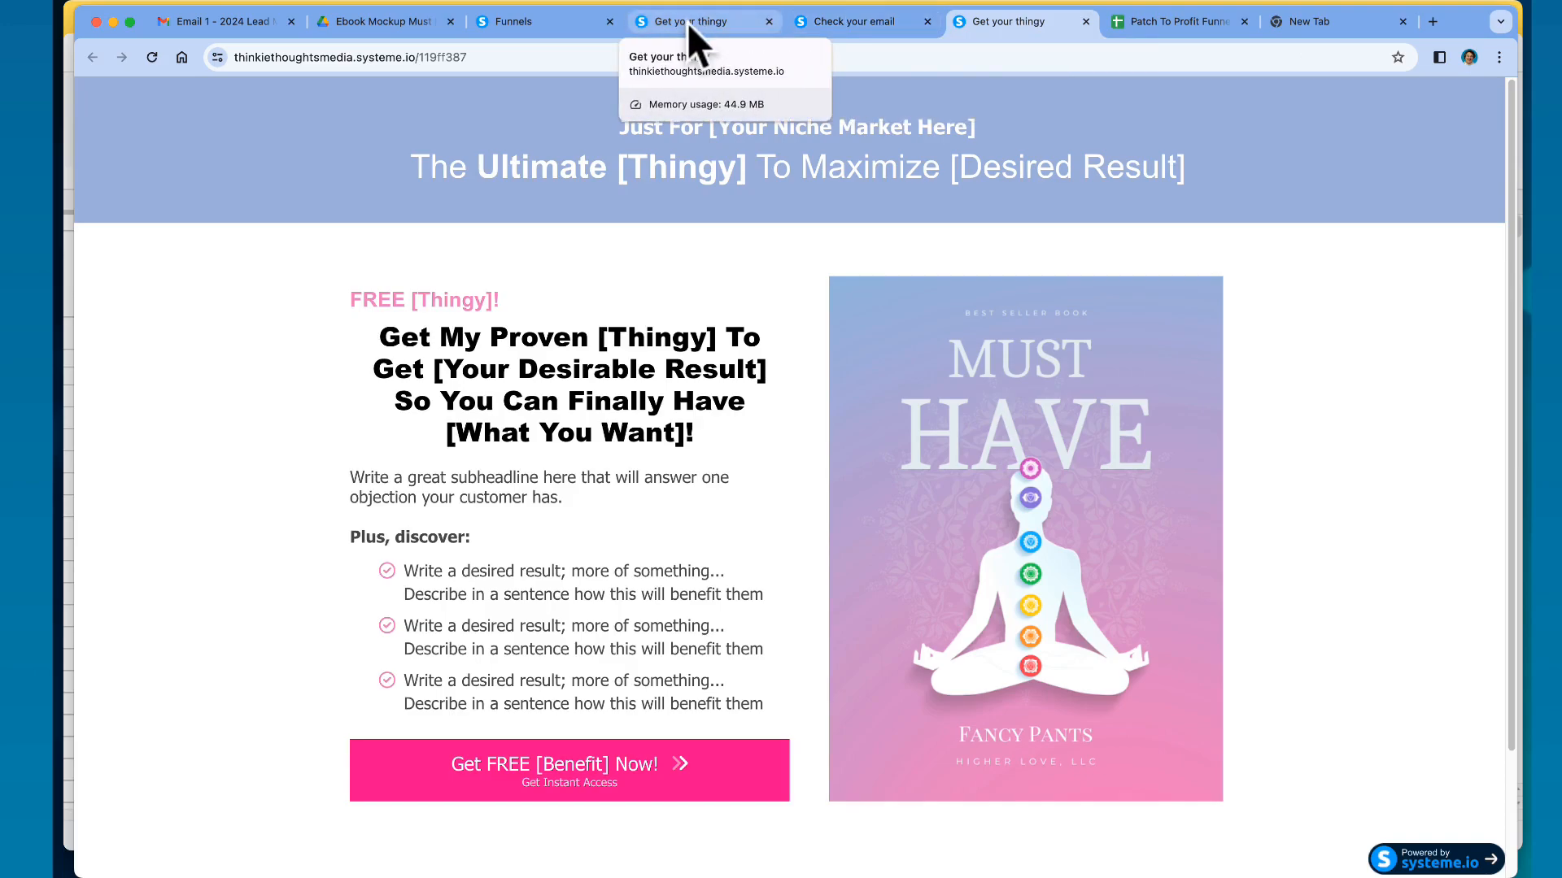
click(545, 21)
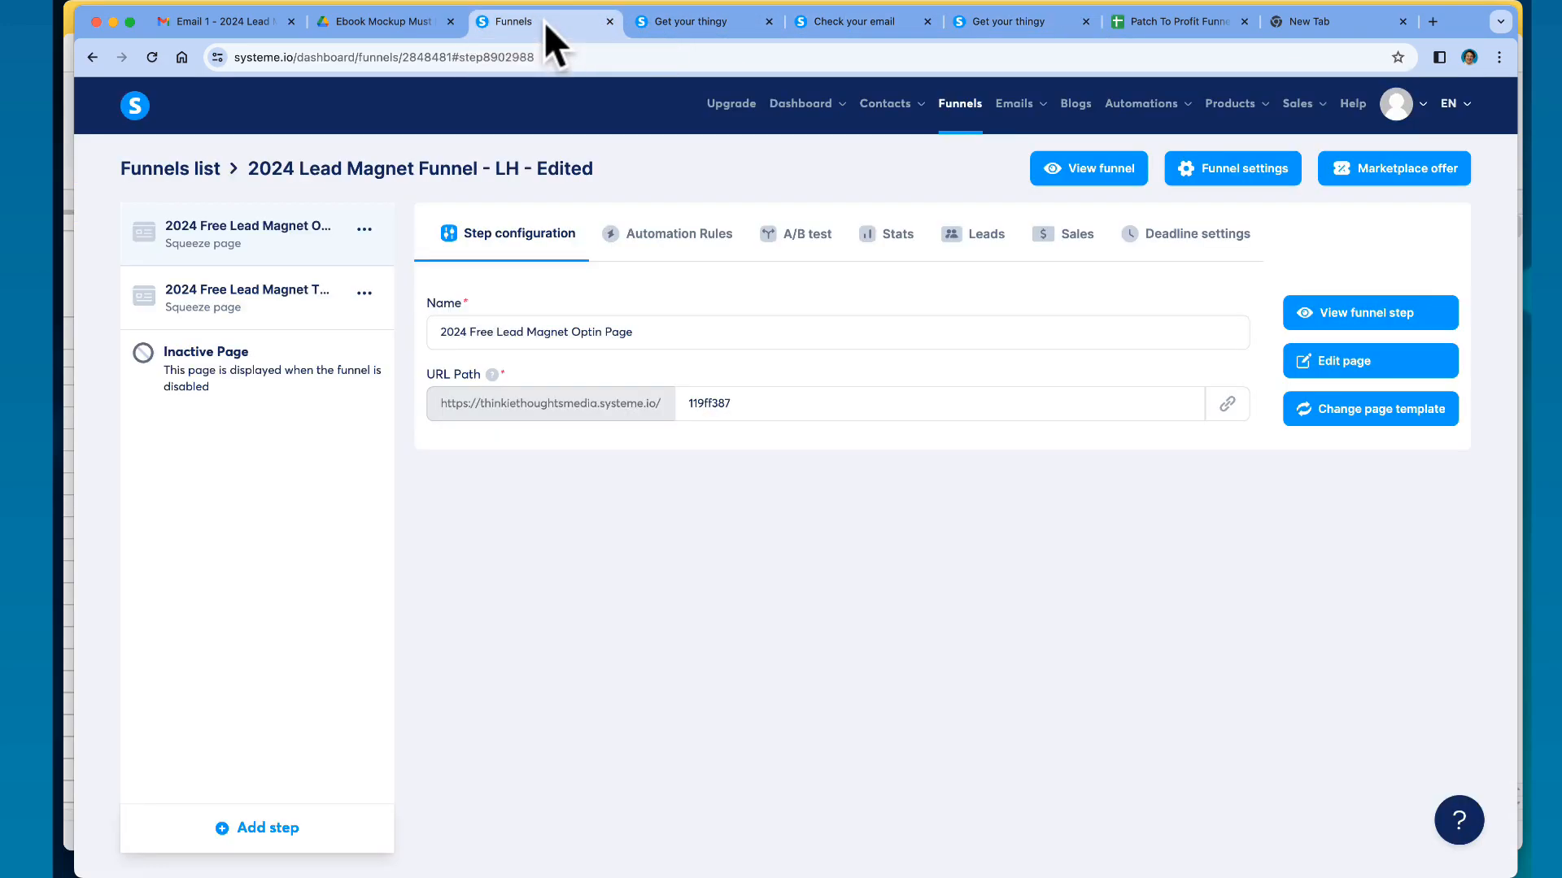
click(357, 231)
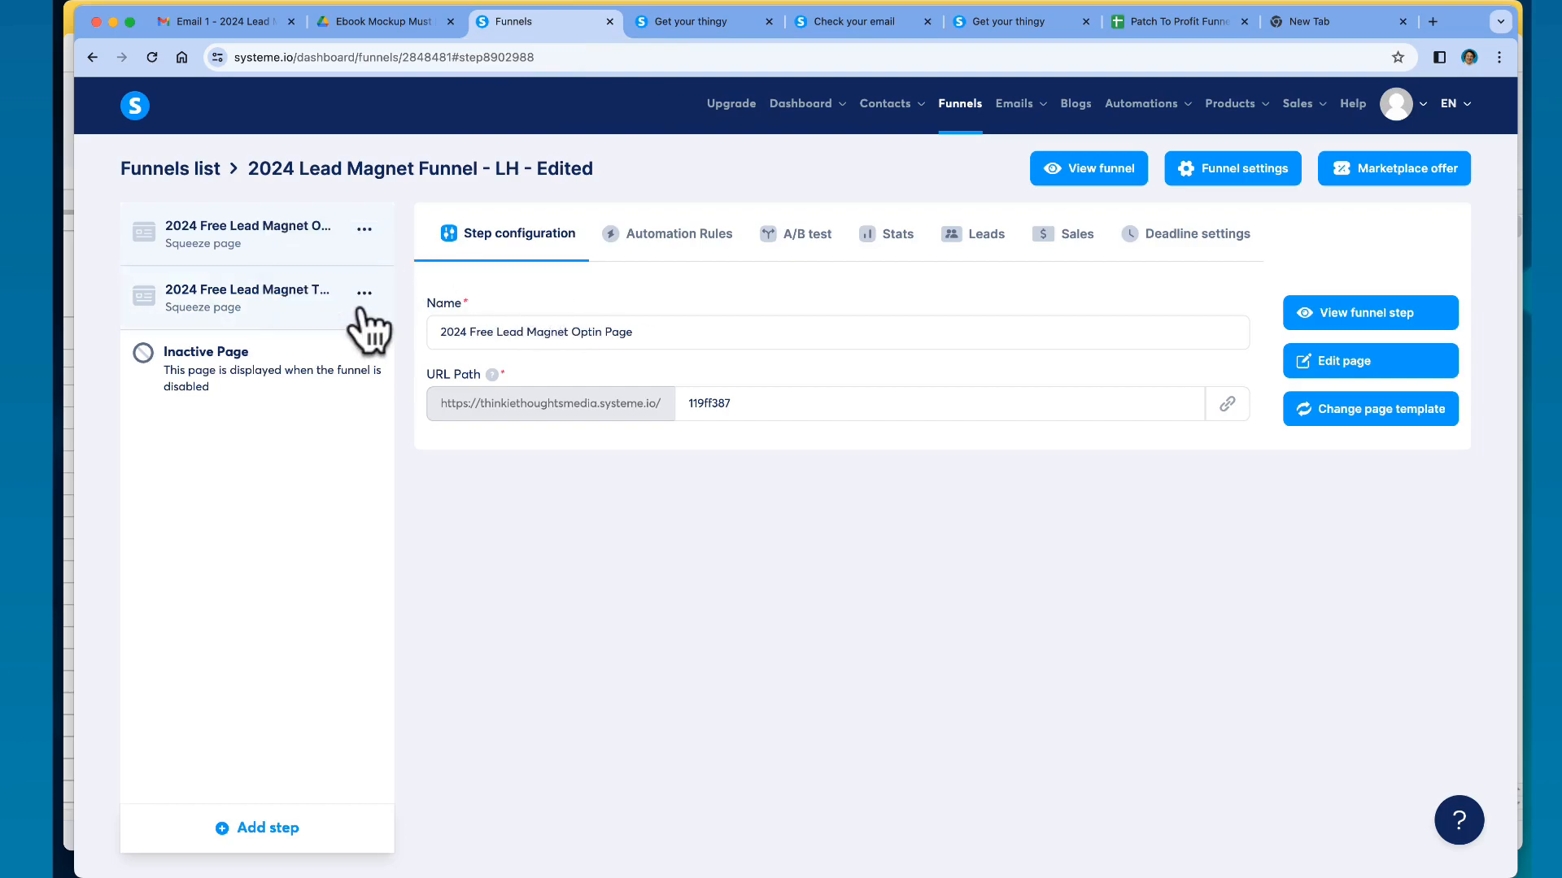
click(564, 332)
drag(564, 335, 675, 335)
click(674, 335)
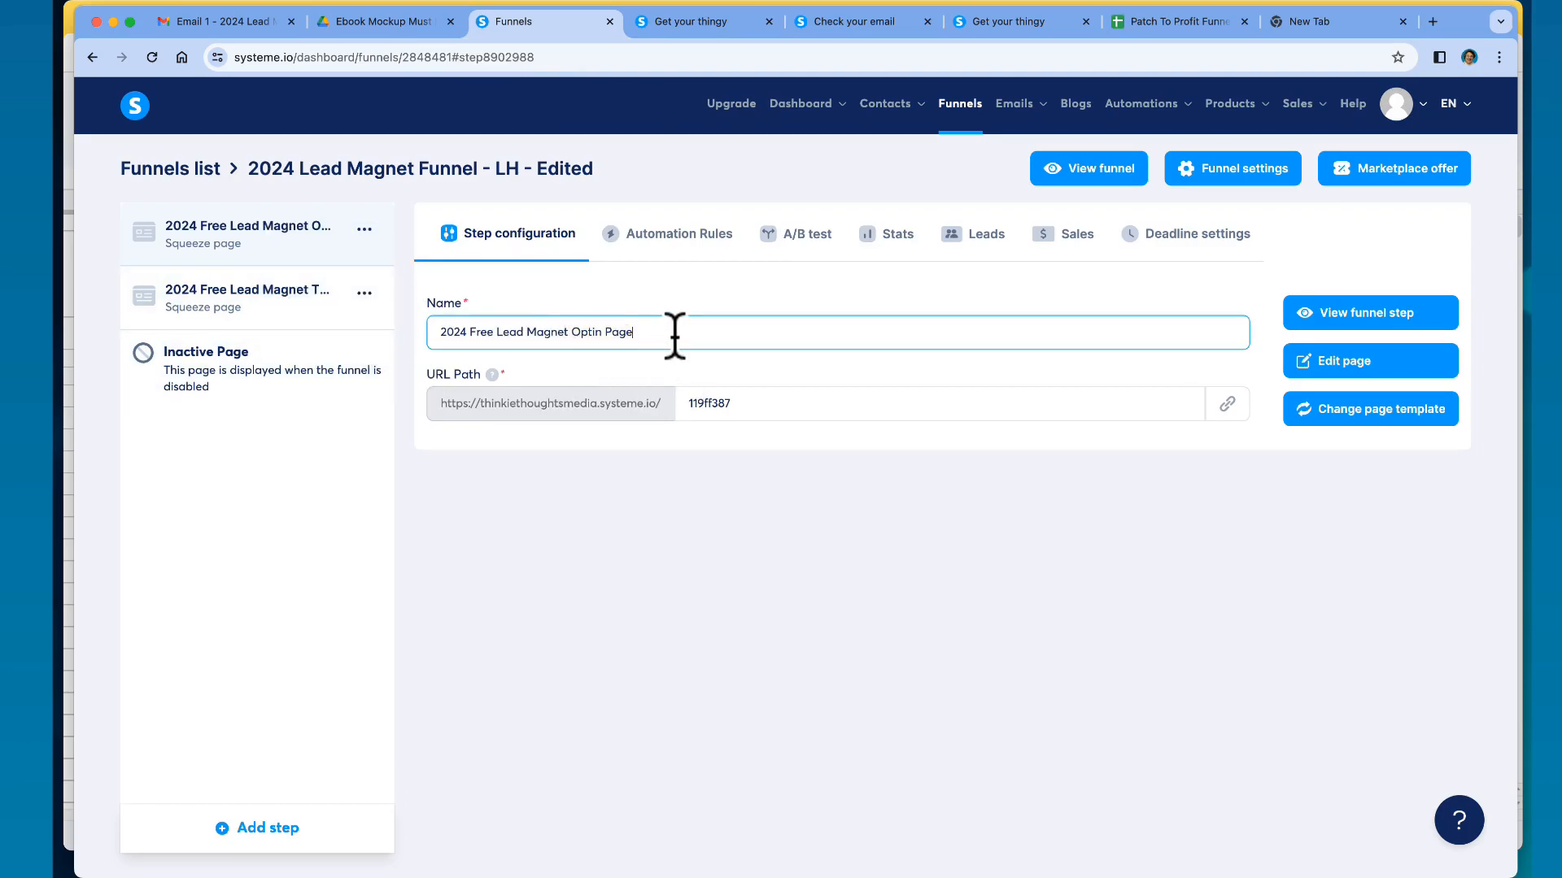
click(1350, 363)
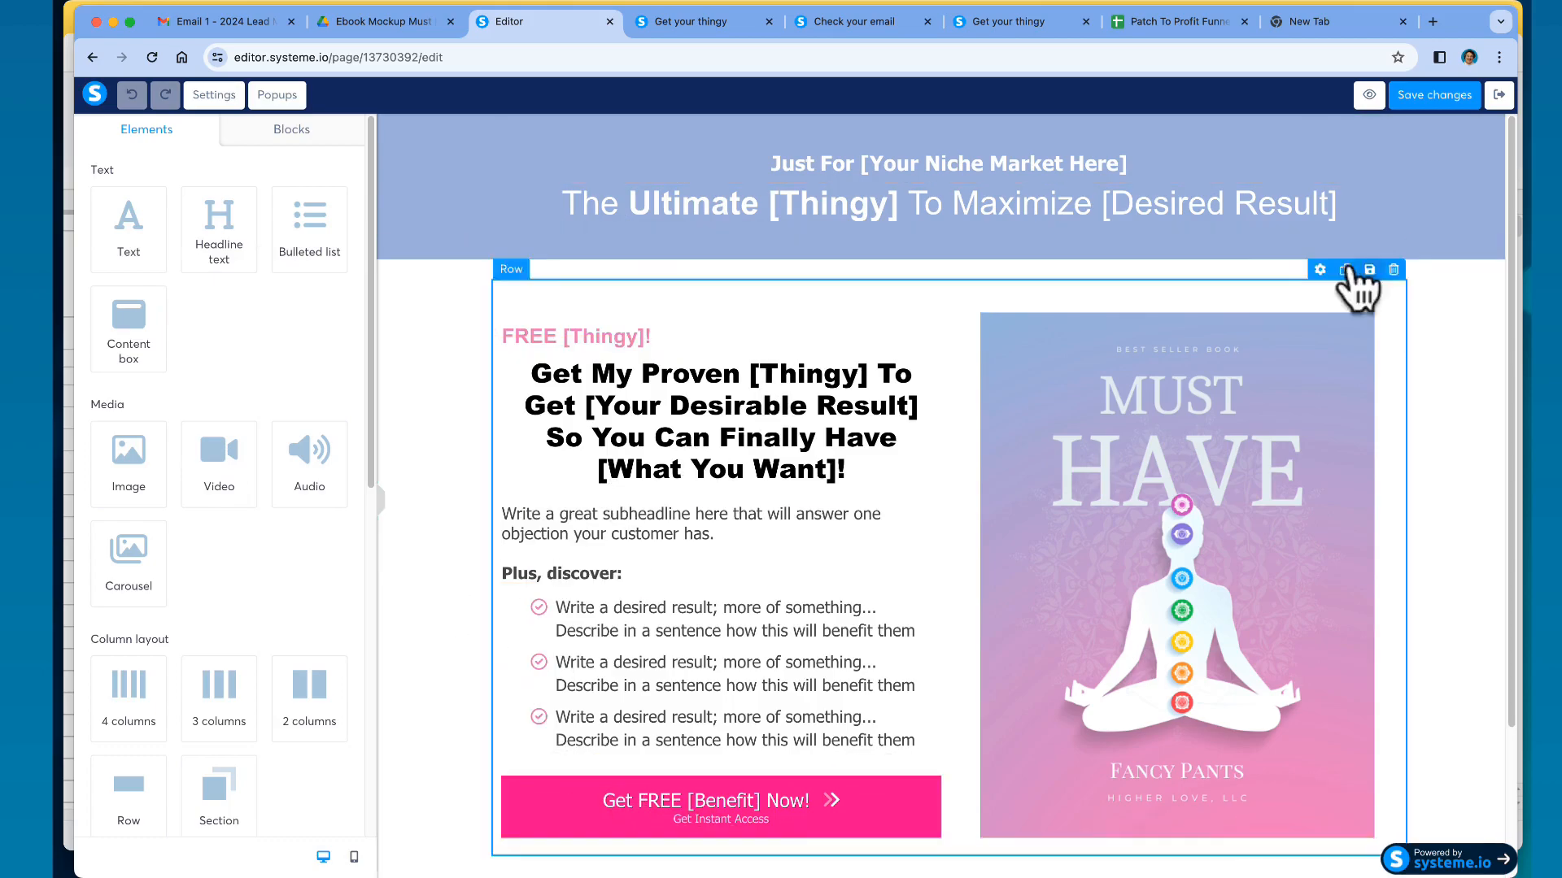
- Examine the available page elements, from text and media through column layout, form and social to the other elements
scroll(230, 594, down, 1)
scroll(236, 582, up, 1)
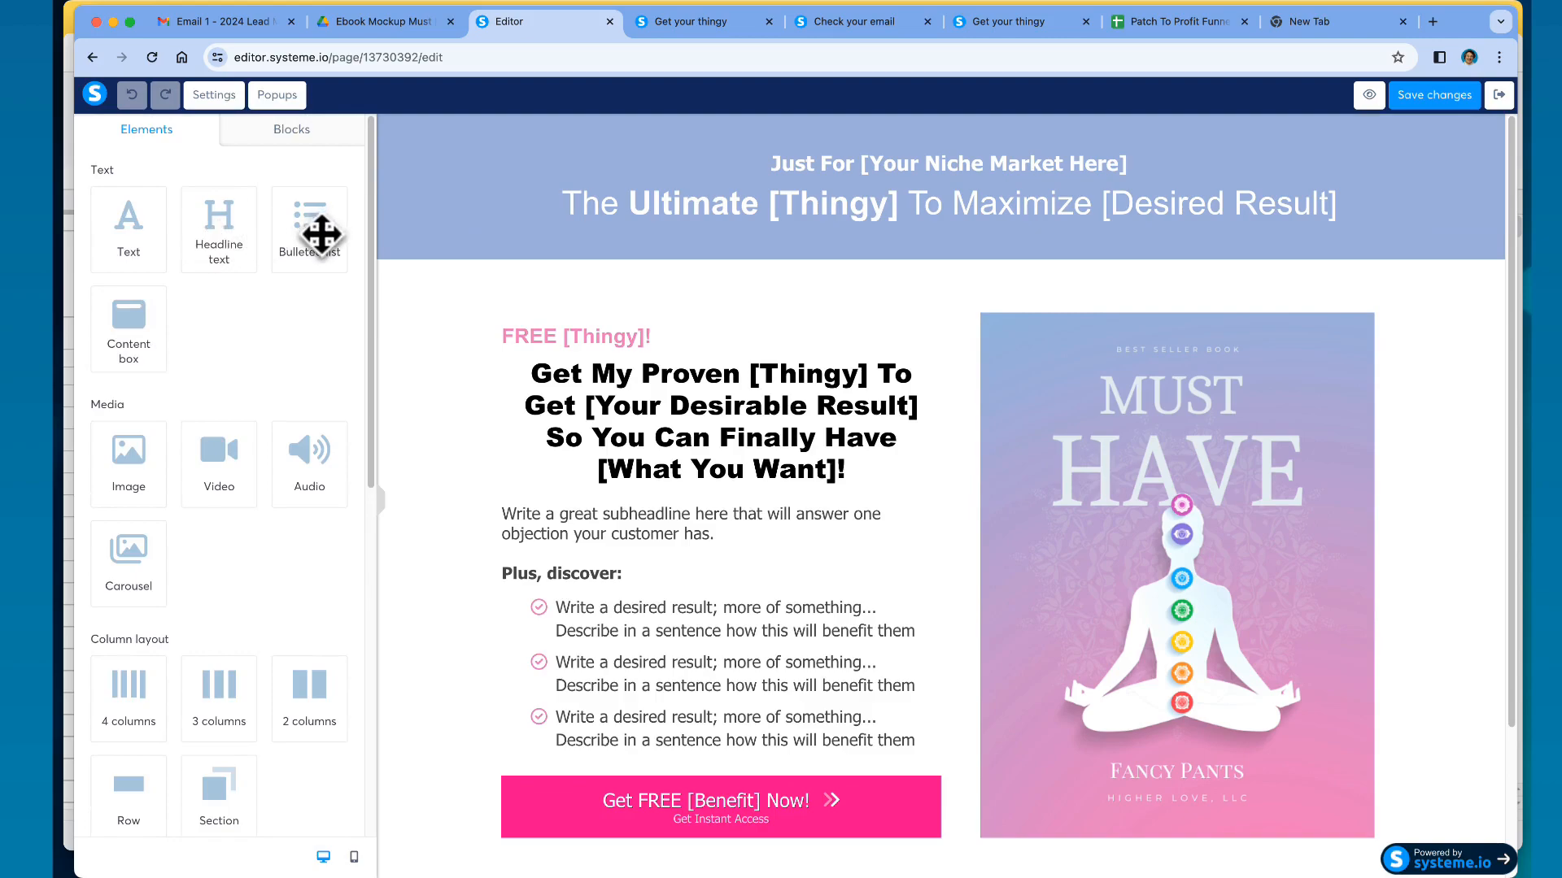
scroll(232, 325, down, 3)
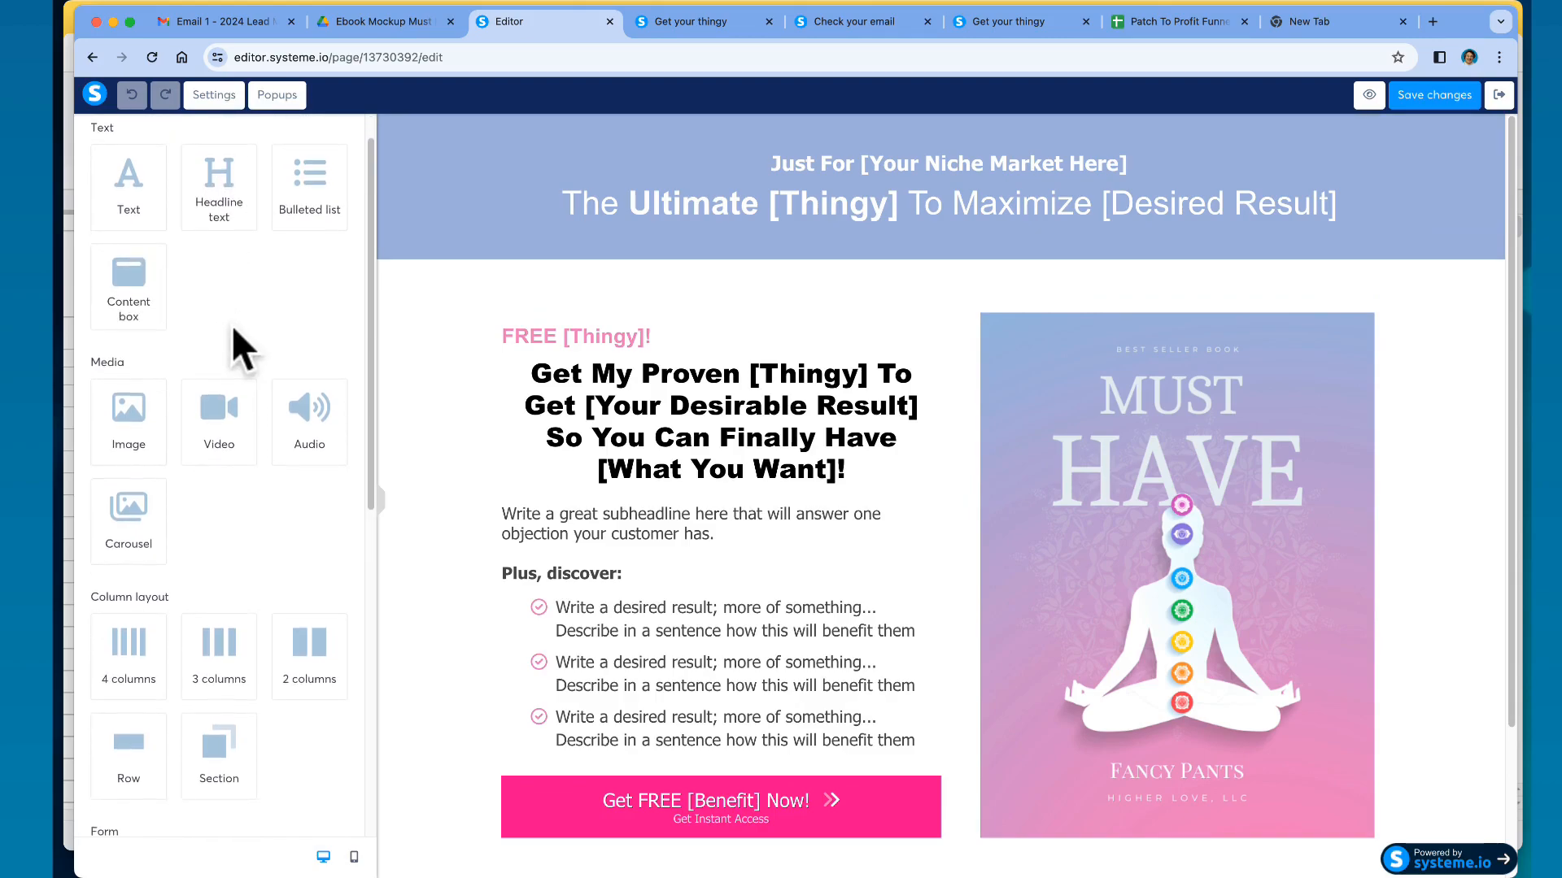
scroll(233, 329, down, 3)
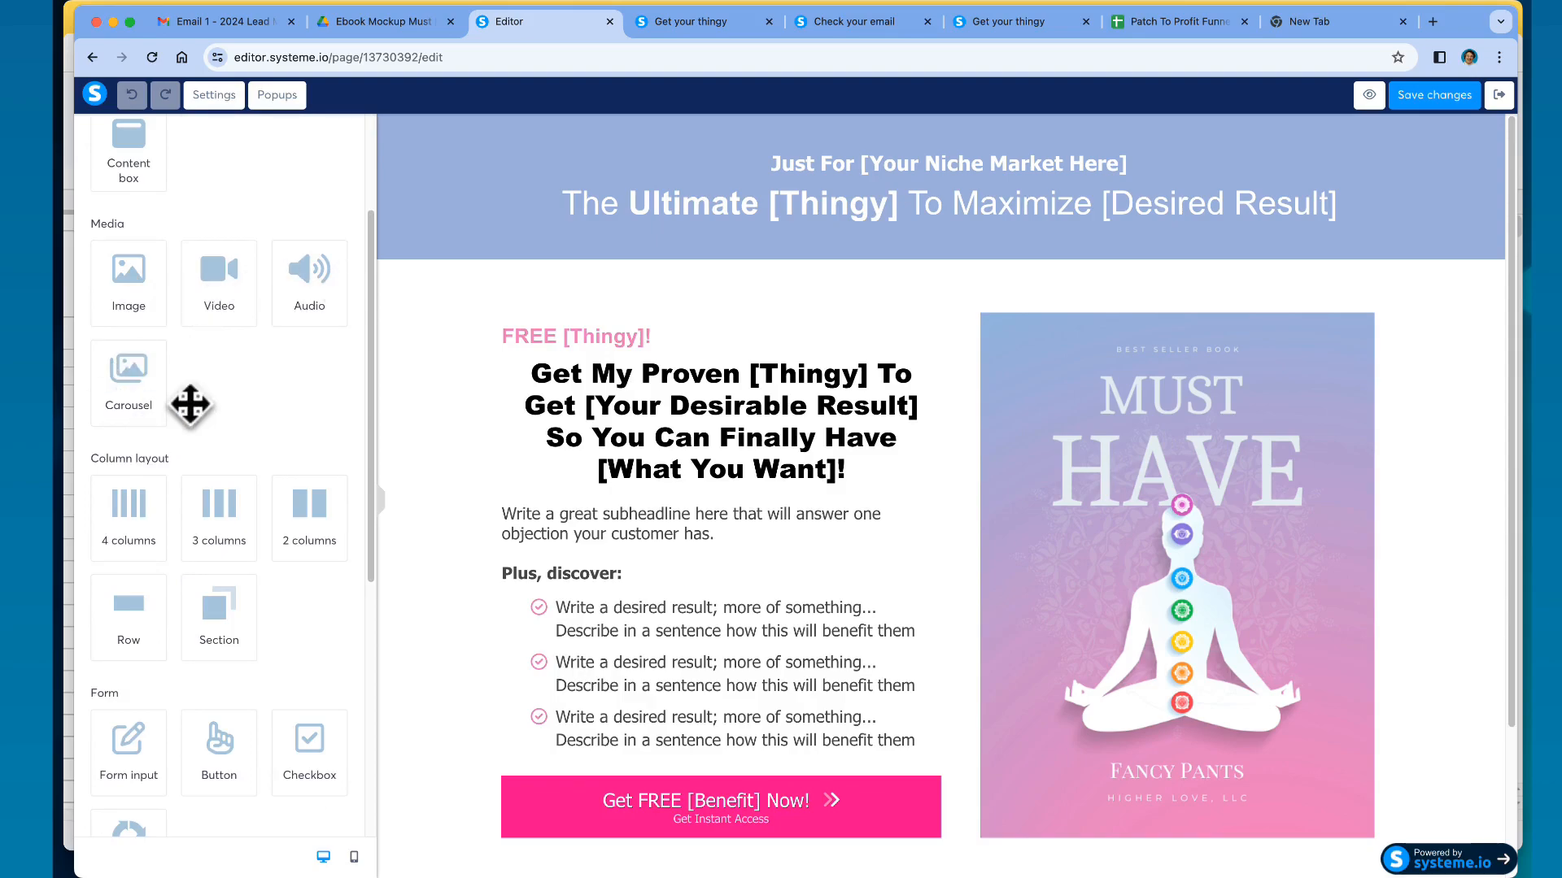
scroll(246, 353, down, 5)
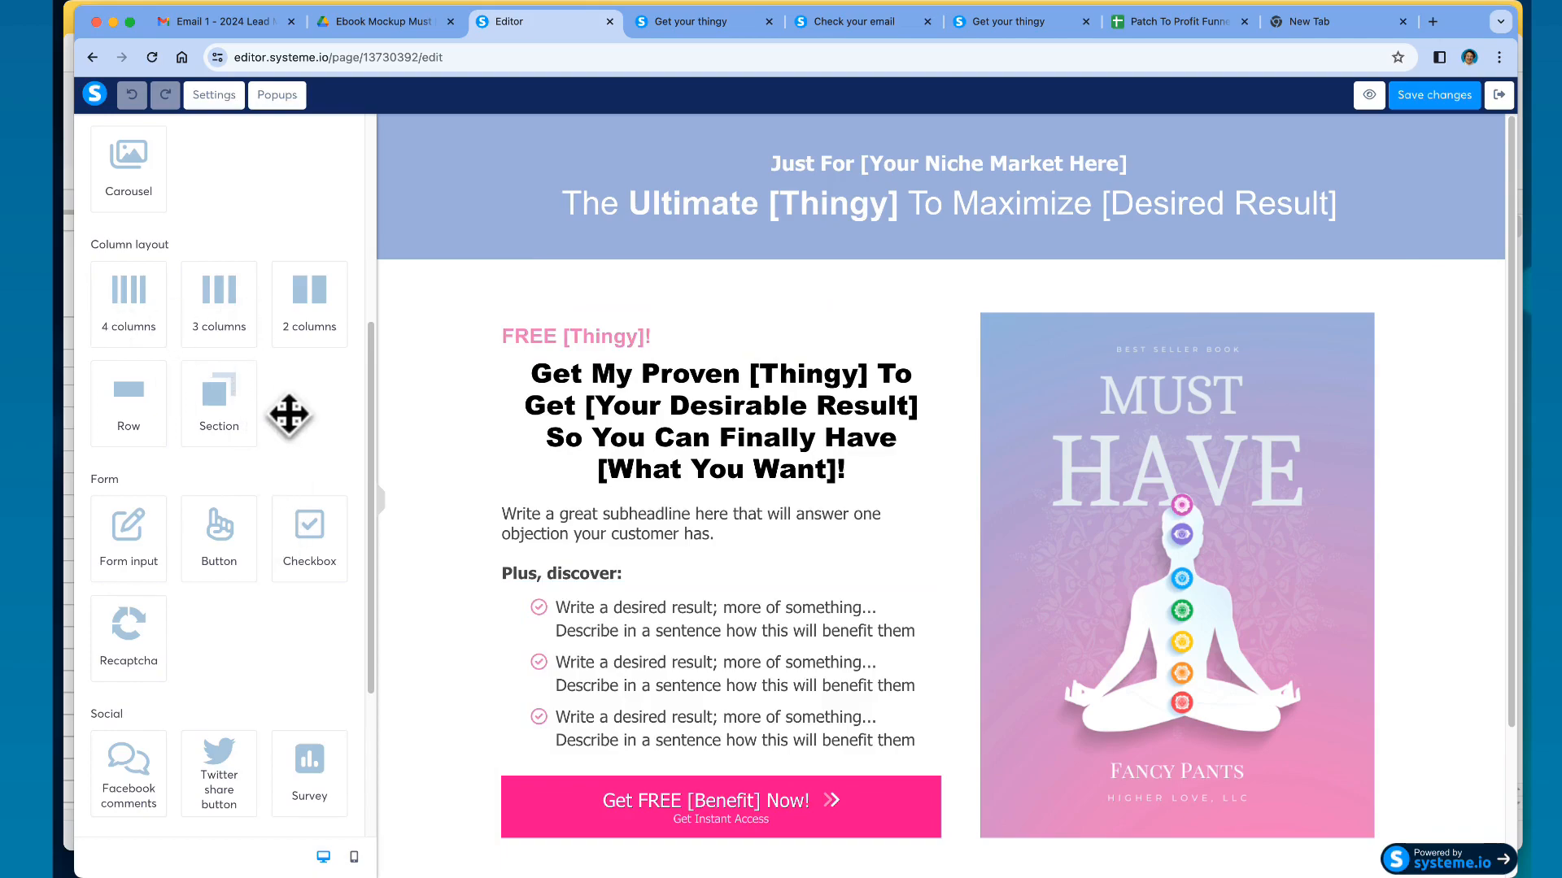
scroll(285, 423, down, 3)
scroll(285, 445, down, 1)
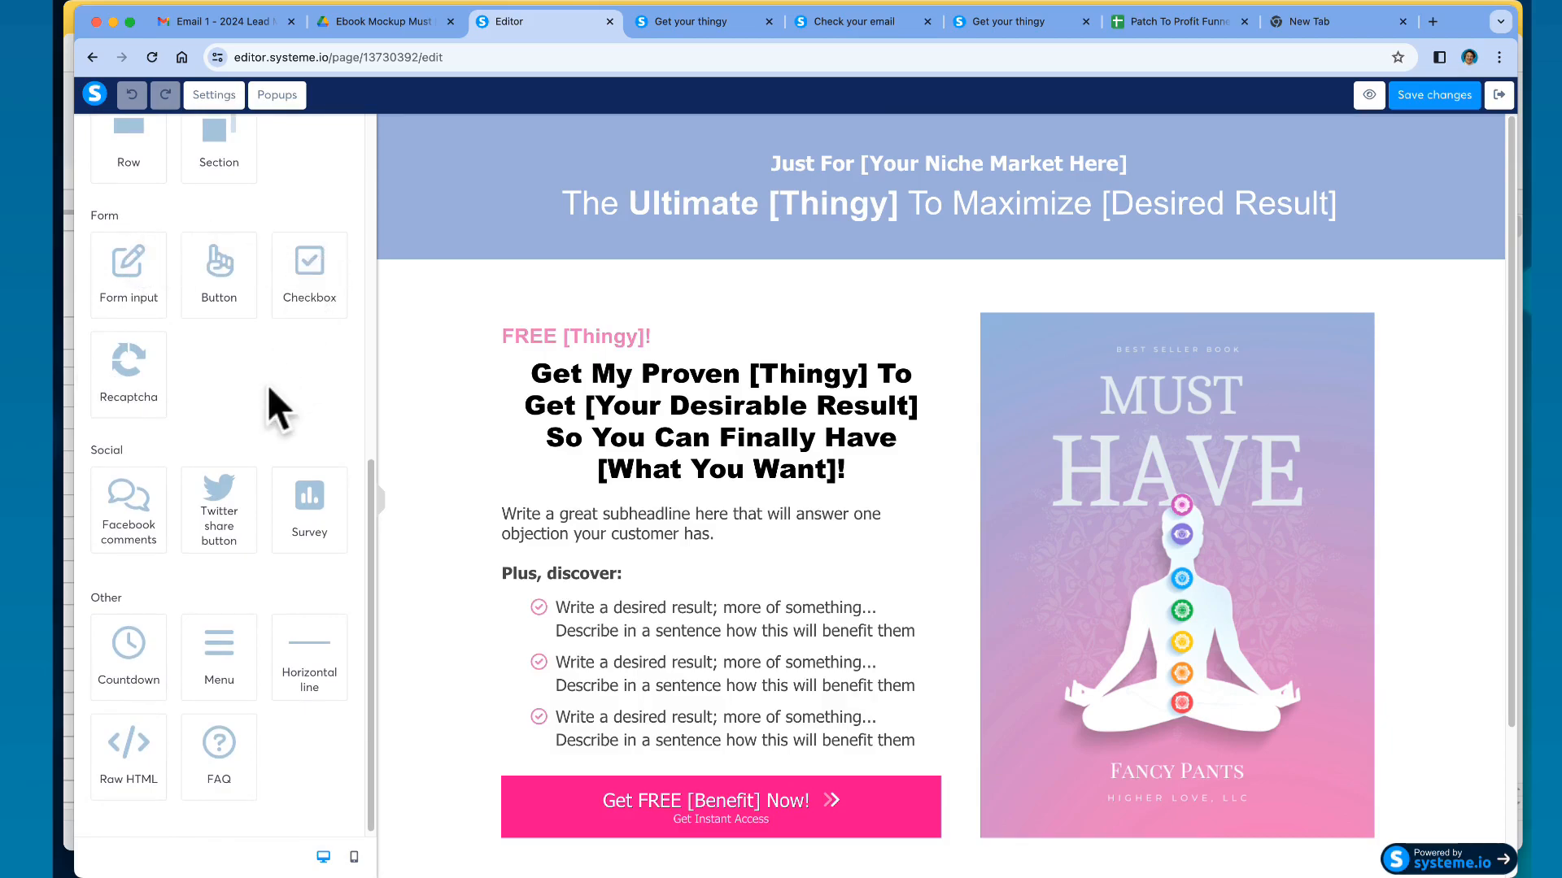
scroll(269, 387, down, 1)
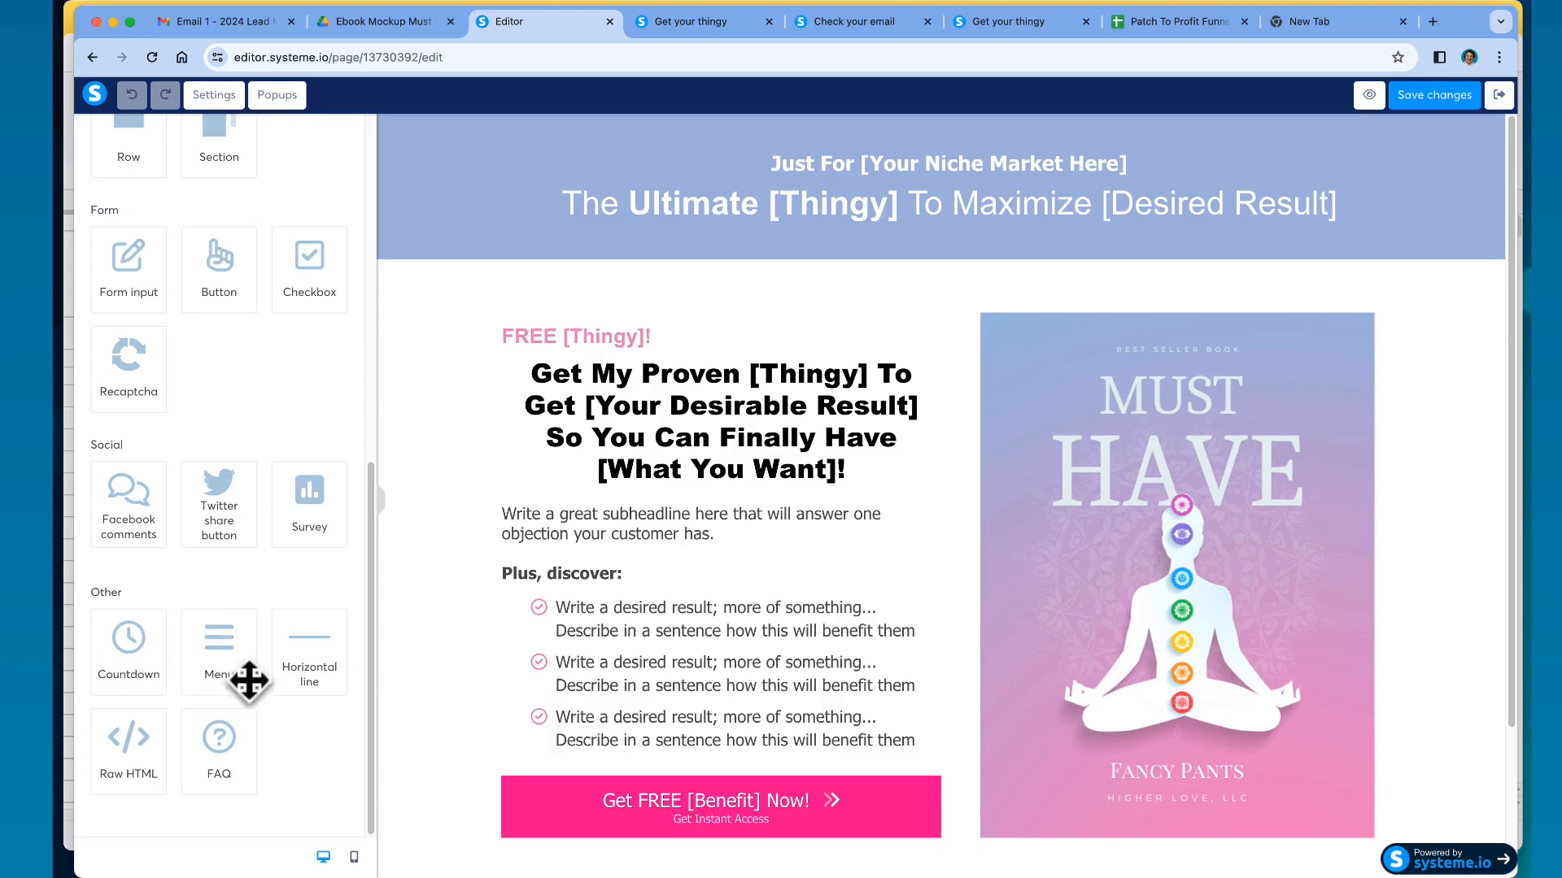
- Inspect the optin page in the mobile view down to the main headline and return to the desktop view
click(354, 858)
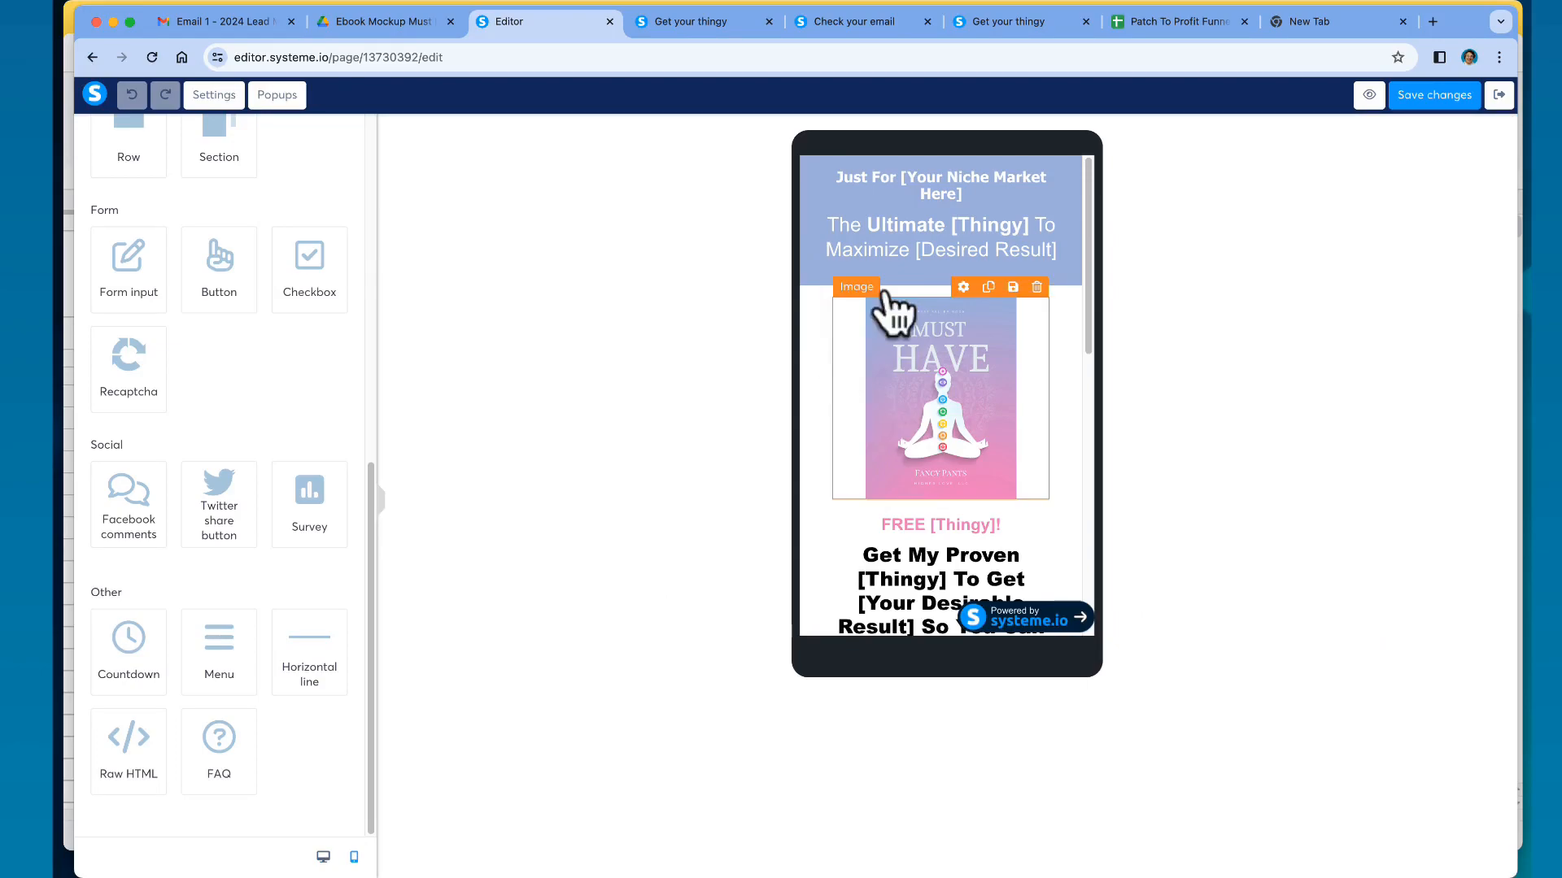
mouse_move(1090, 294)
mouse_down()
mouse_move(1072, 515)
mouse_move(1075, 302)
mouse_up()
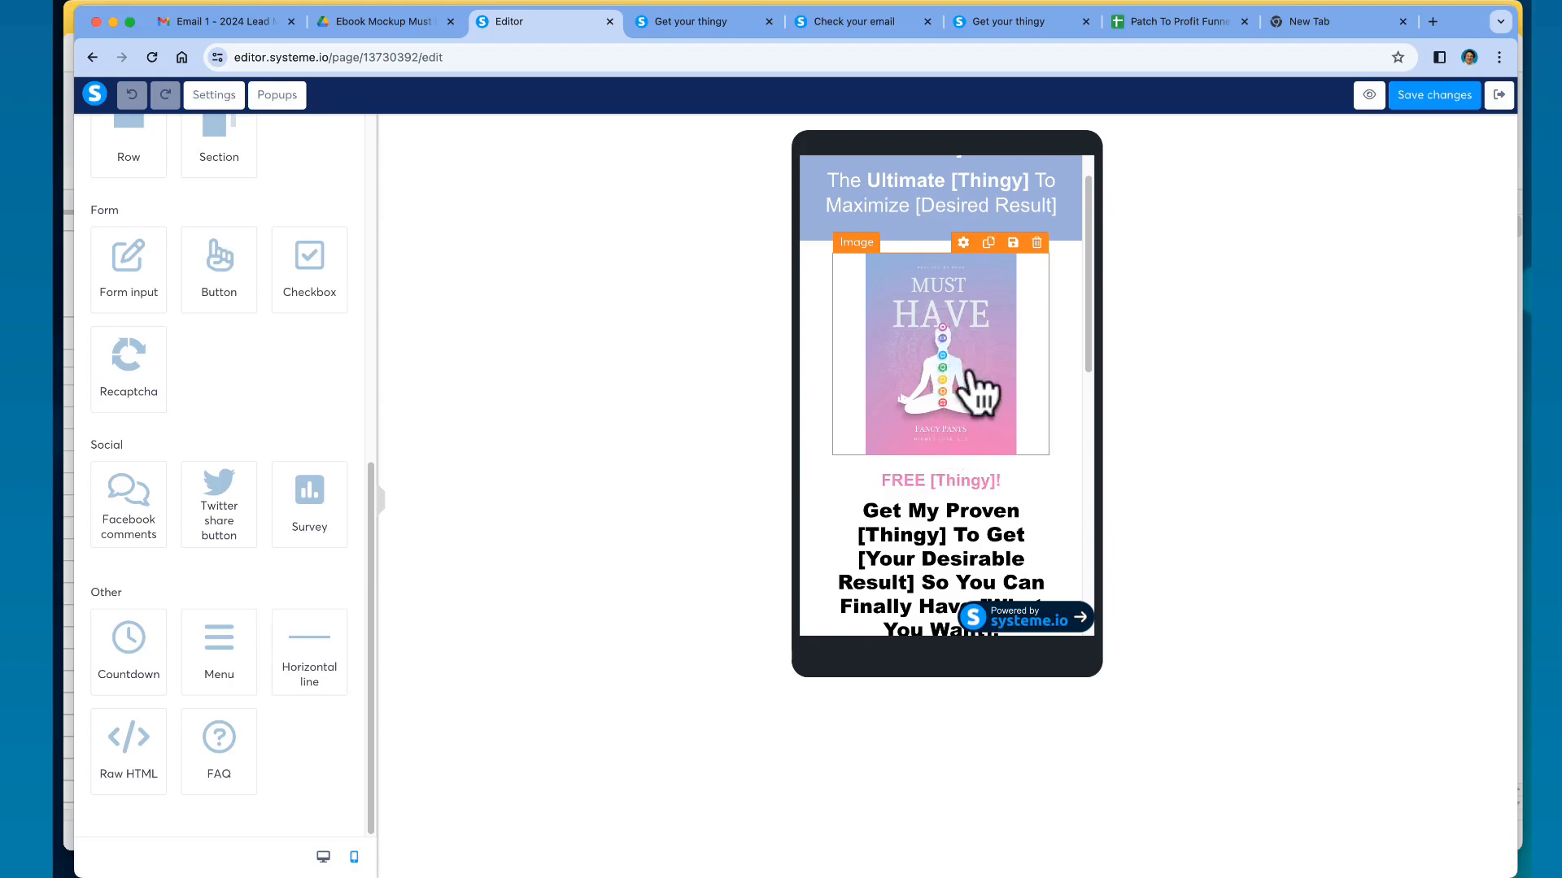
drag(1089, 364, 1108, 390)
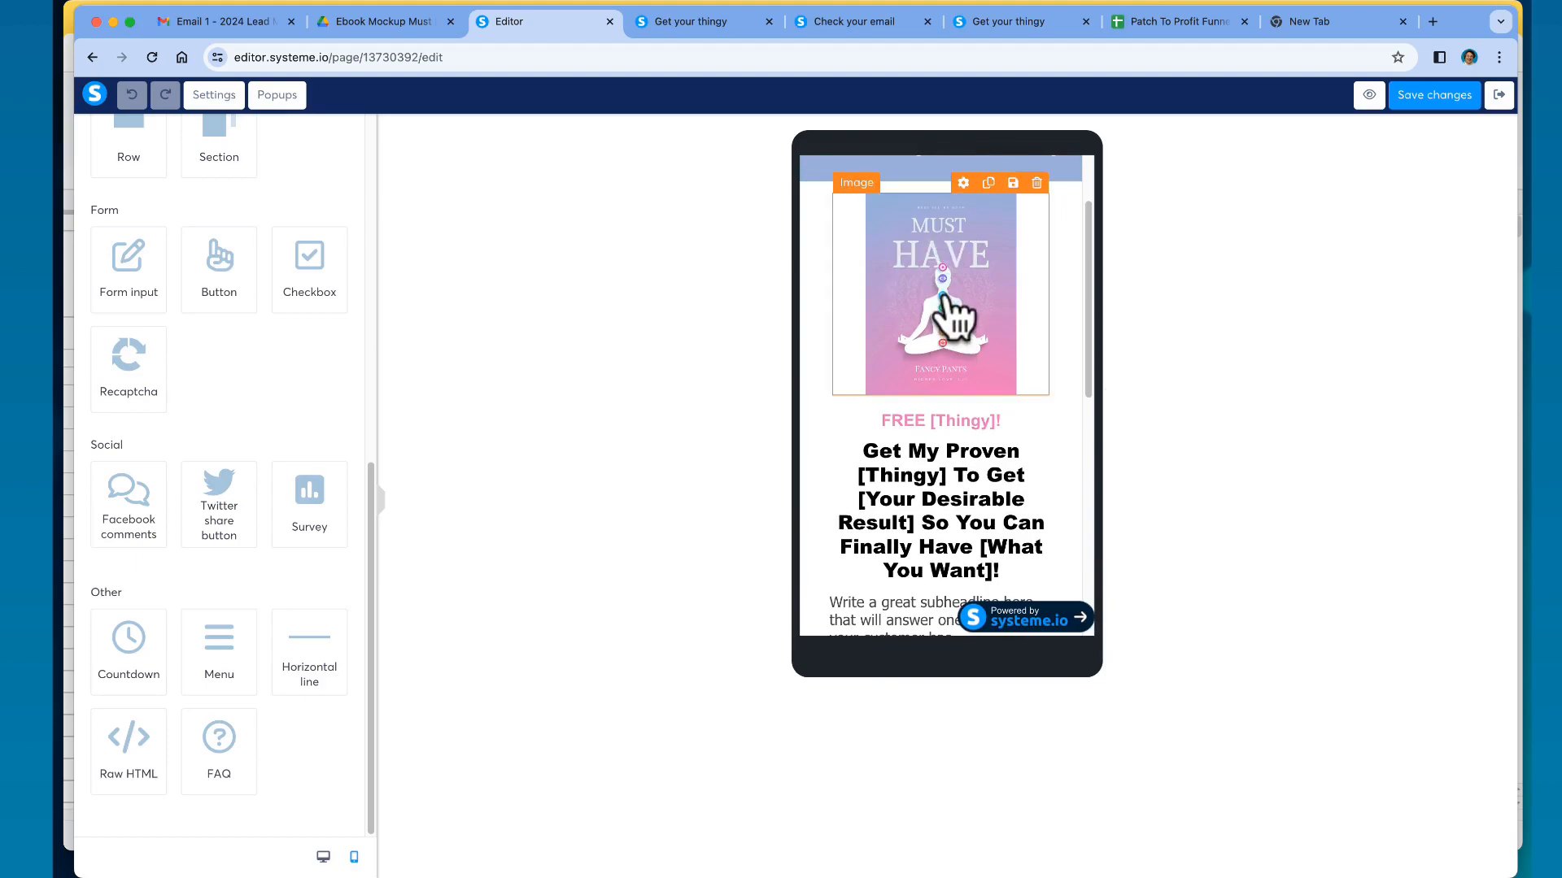
click(323, 856)
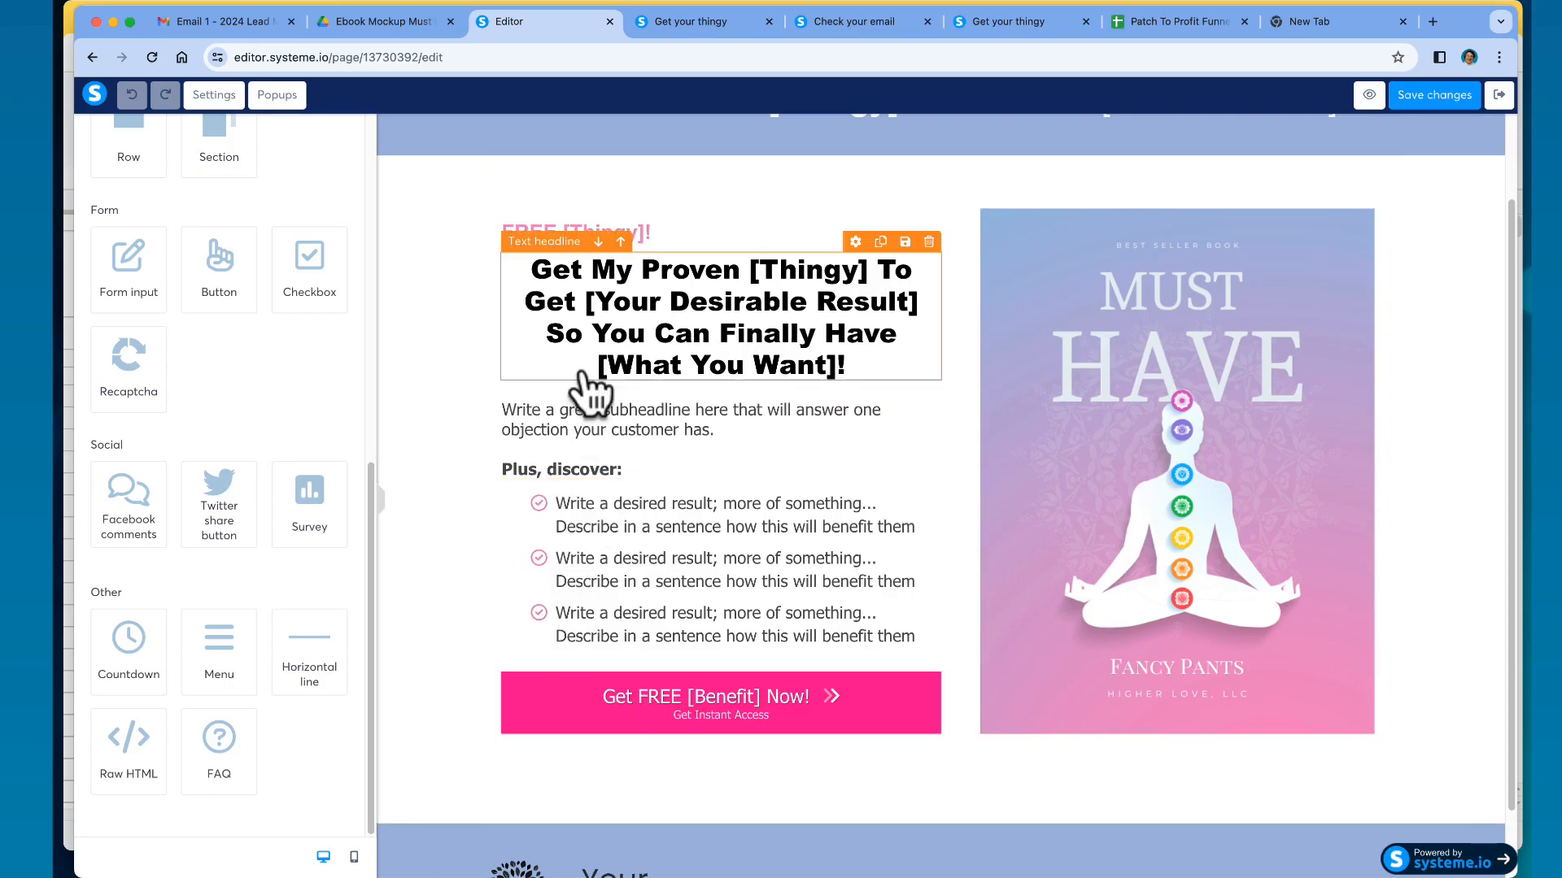
- Open the settings of the header section and inspect its margin controls
scroll(484, 431, up, 1)
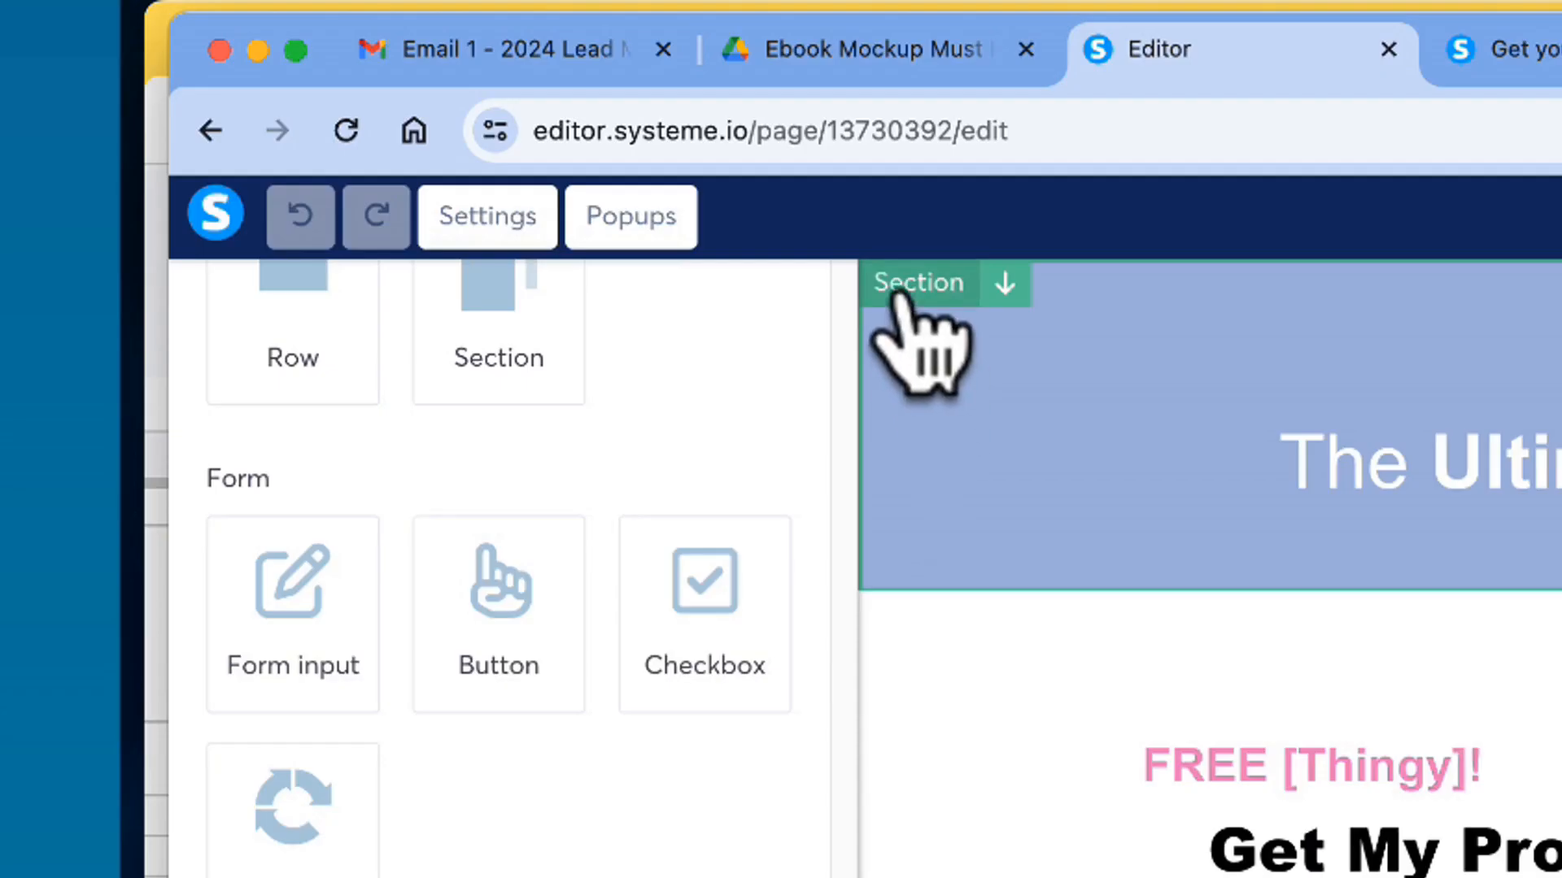
click(909, 289)
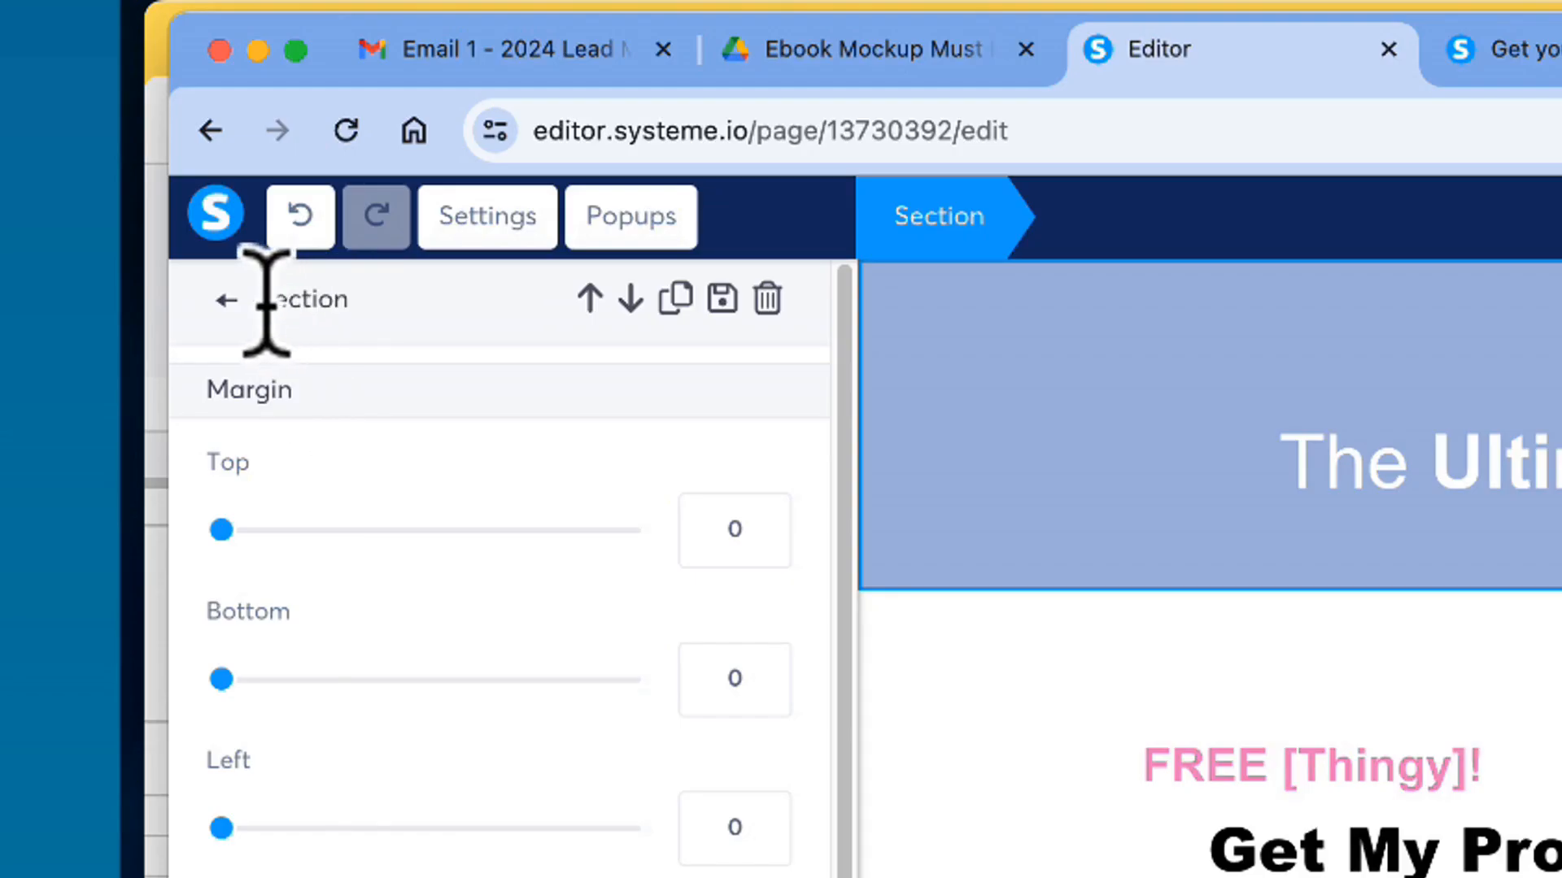
drag(113, 133, 147, 133)
drag(336, 302, 342, 302)
click(391, 306)
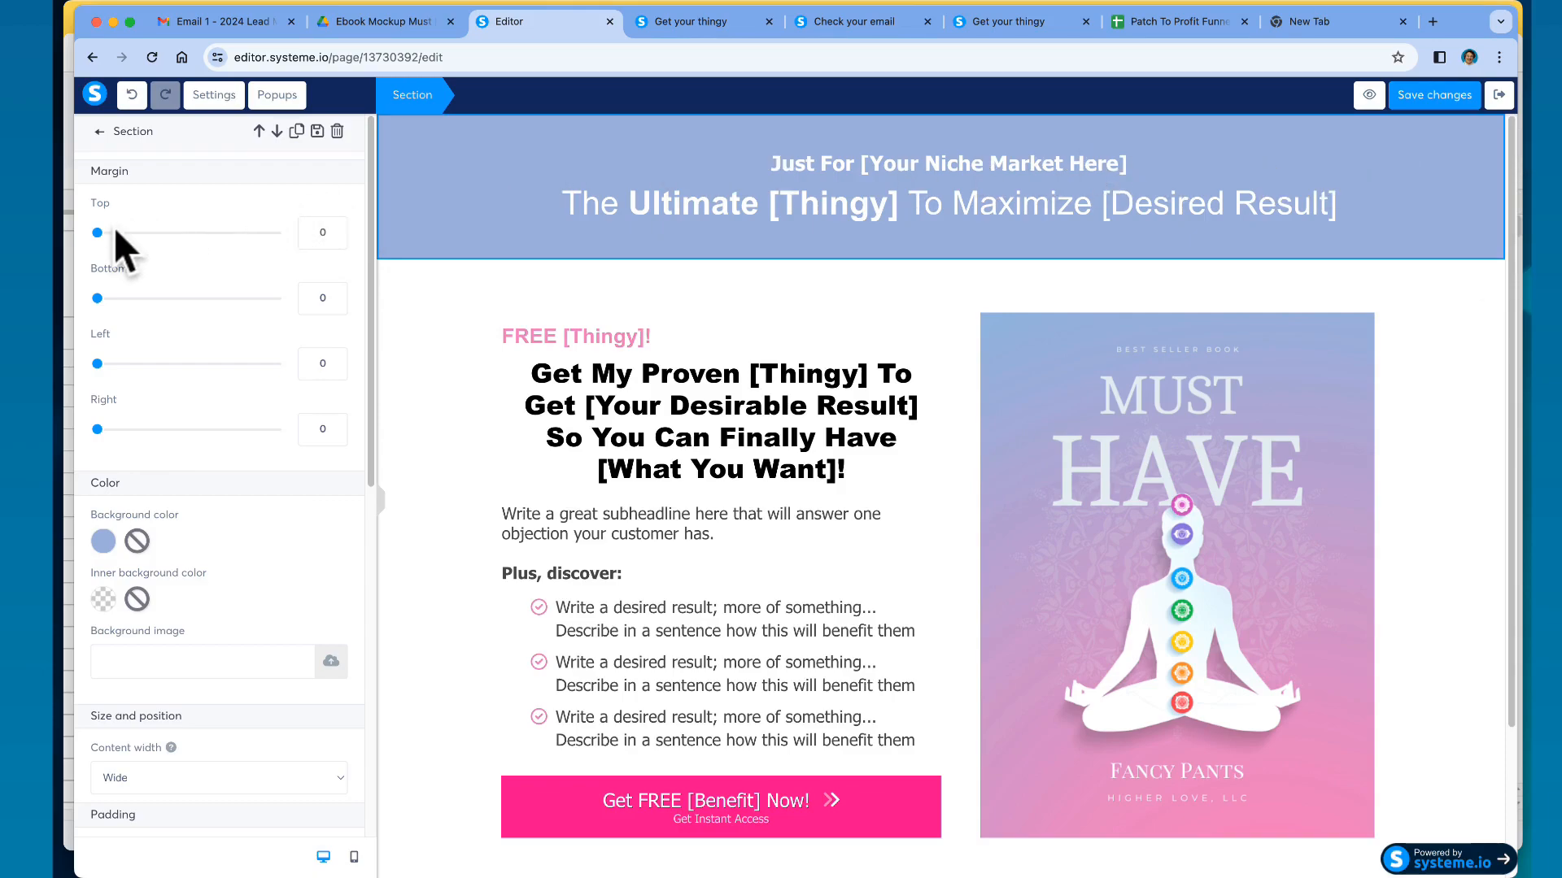
mouse_move(97, 233)
mouse_down()
mouse_move(182, 233)
mouse_move(94, 241)
mouse_up()
mouse_move(96, 298)
mouse_down()
mouse_move(232, 305)
mouse_move(81, 309)
mouse_up()
- Try yellow and purple background colors on the header section and undo the color changes
scroll(203, 333, down, 3)
click(104, 384)
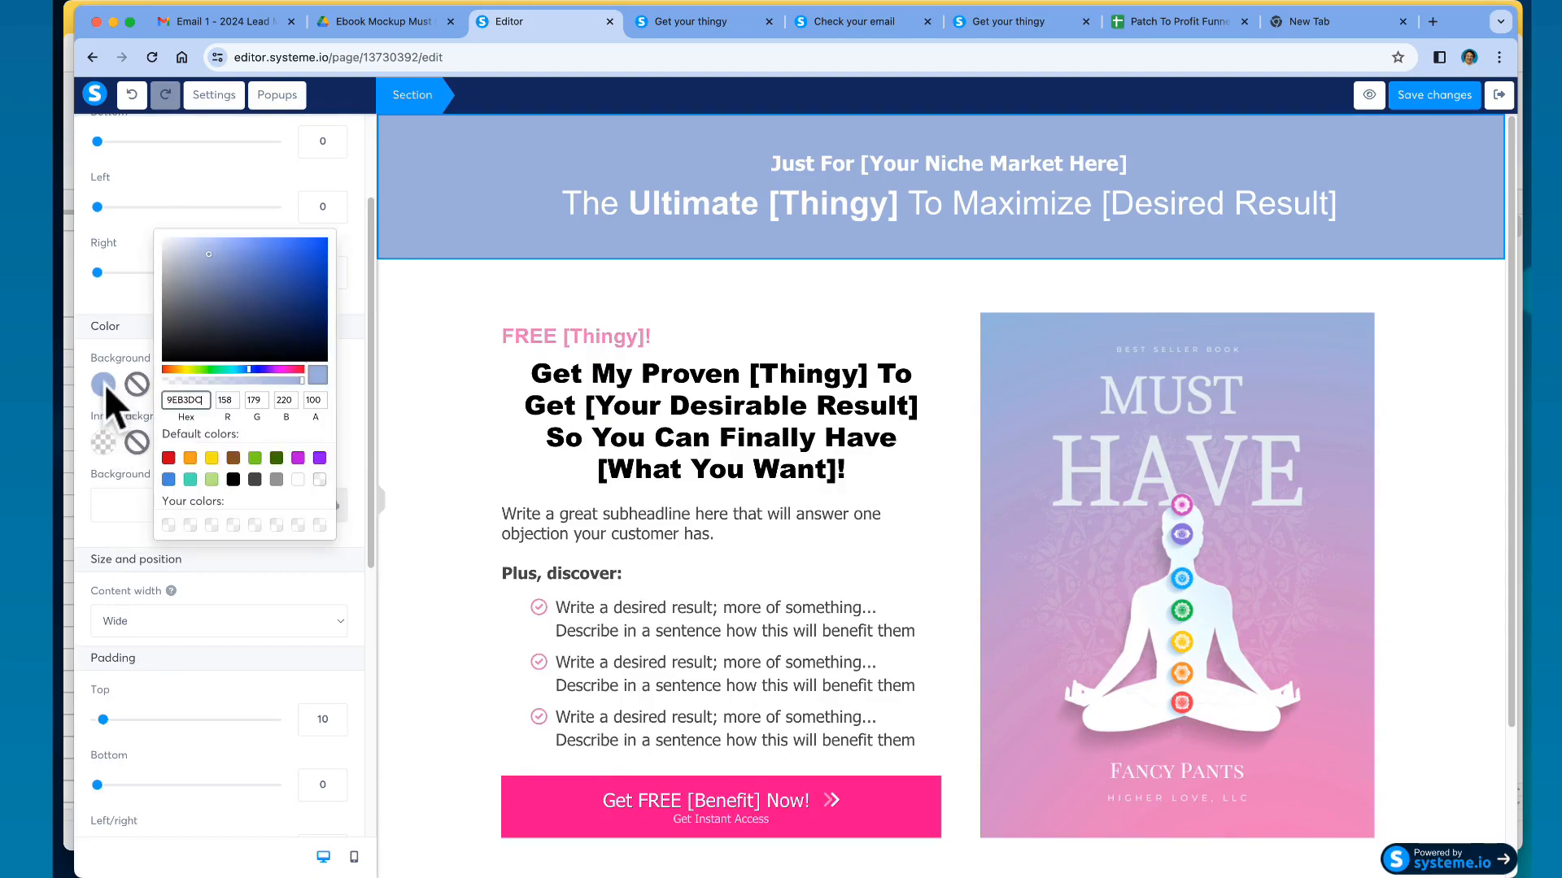
click(211, 458)
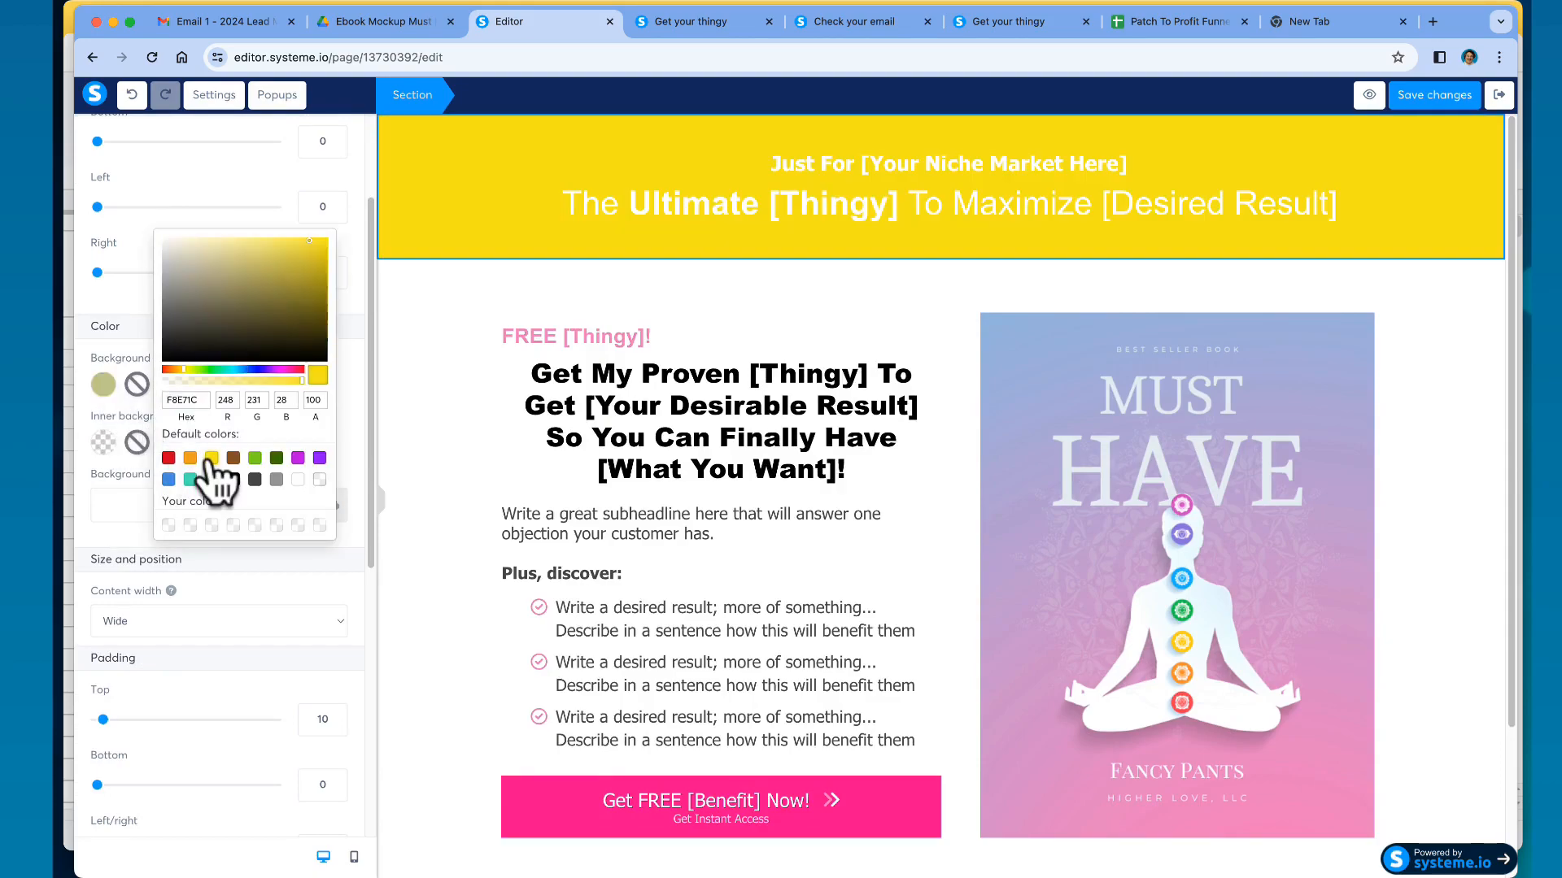
click(298, 458)
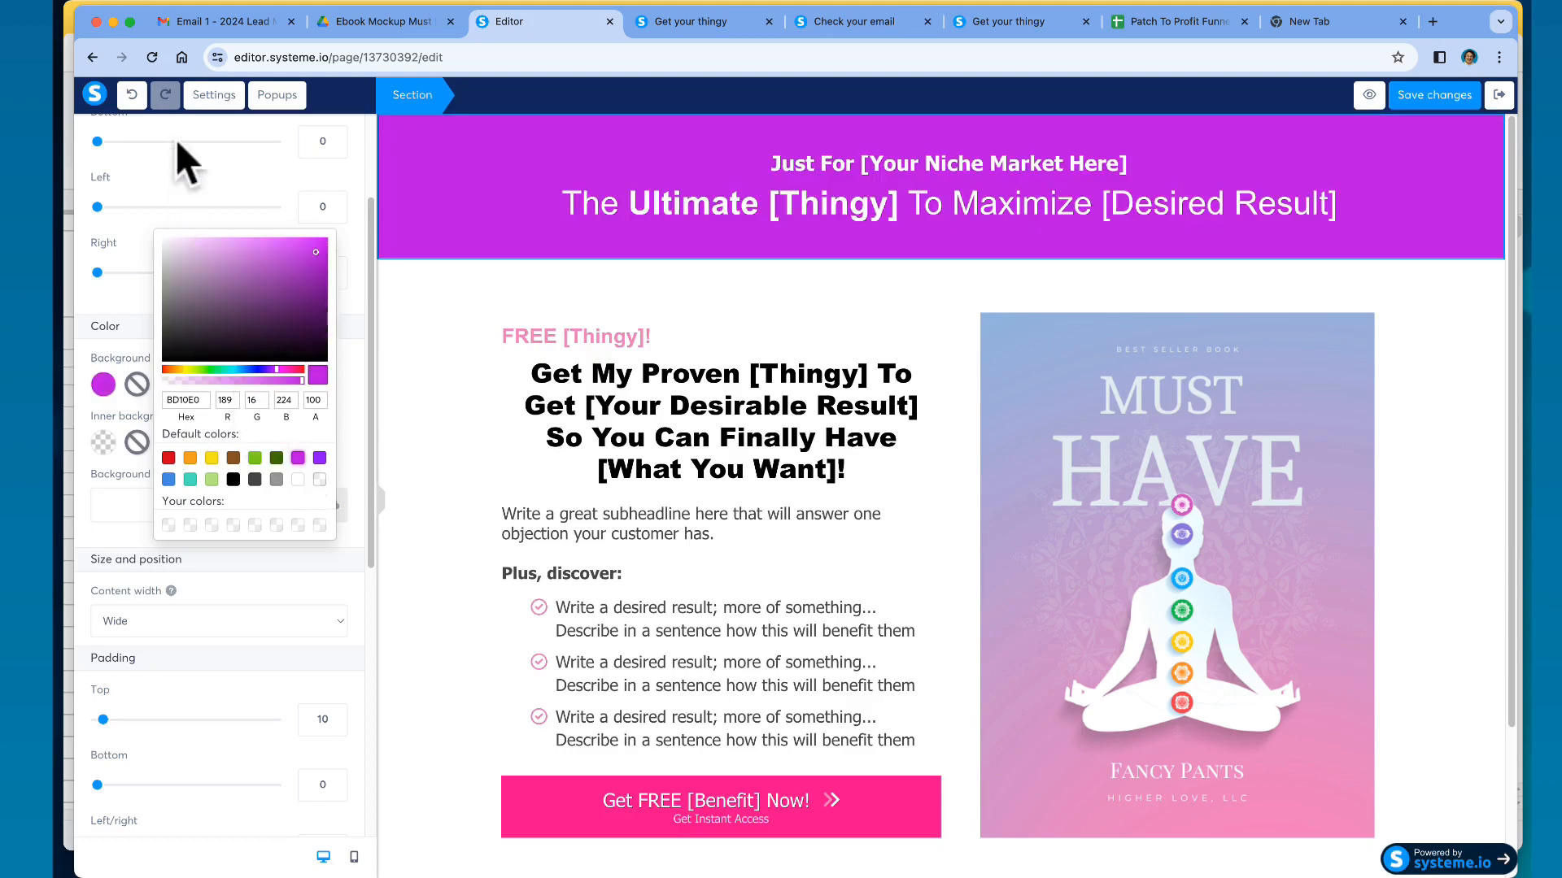
click(131, 95)
click(131, 95)
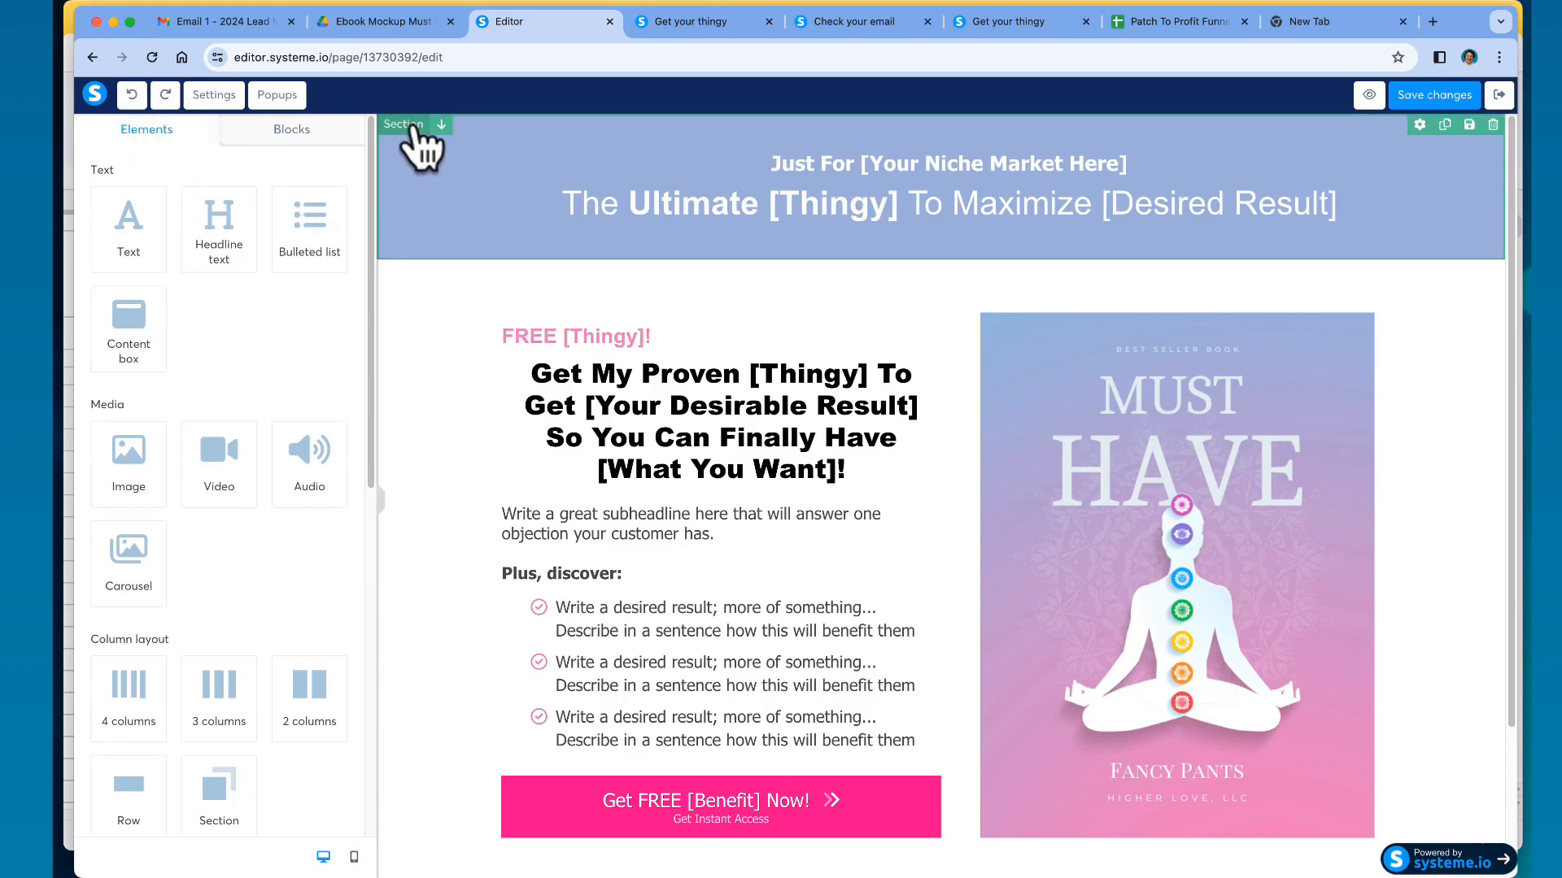
- Set the header section's background color to the default turquoise, 50E3C2
click(414, 124)
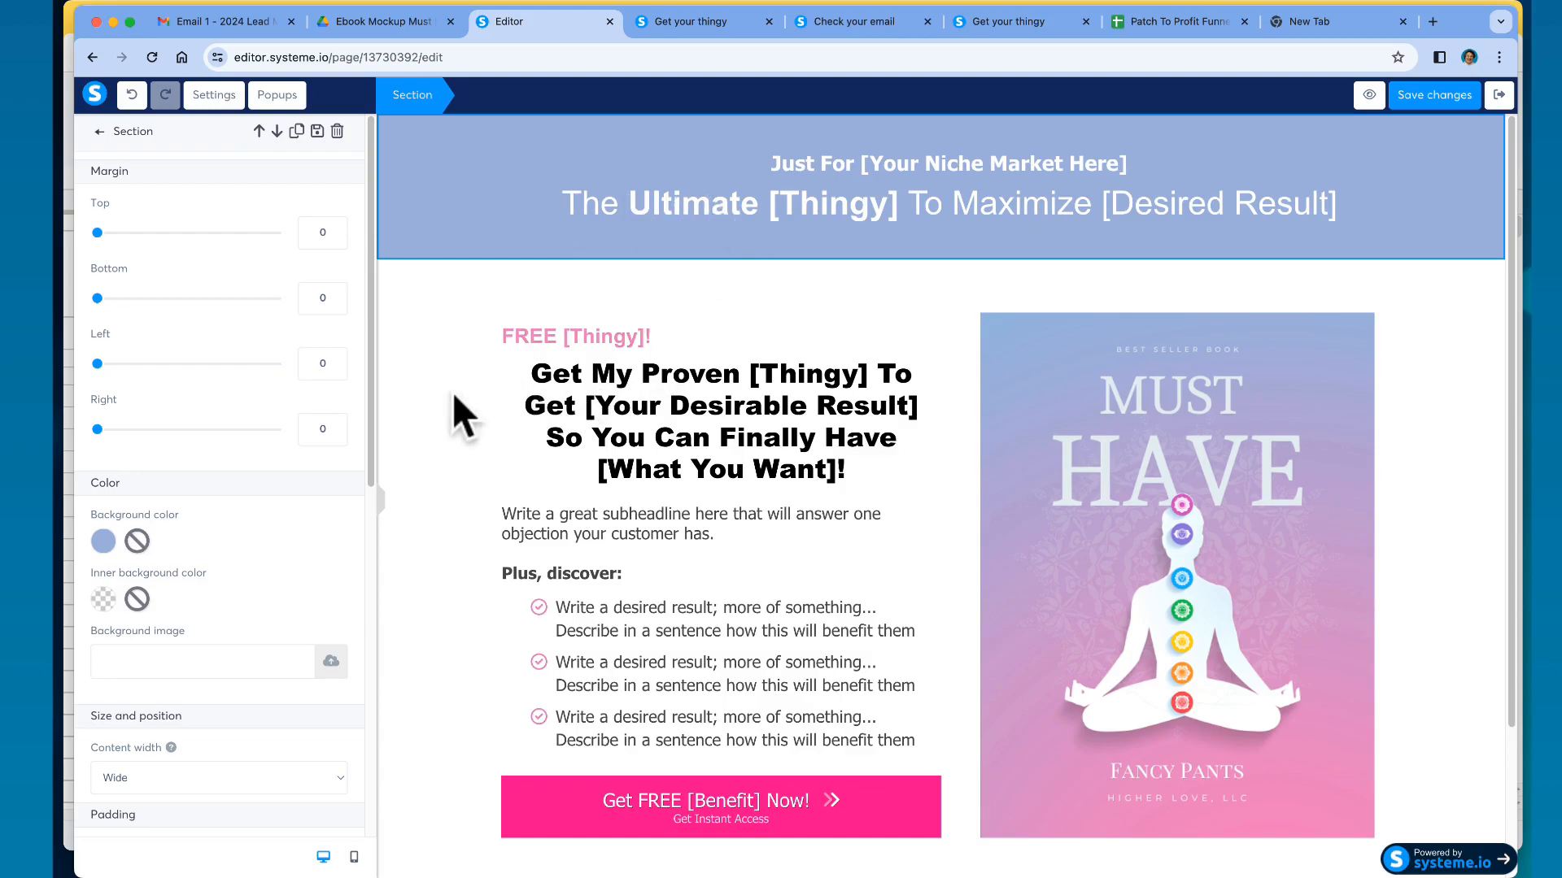
click(1434, 96)
click(101, 542)
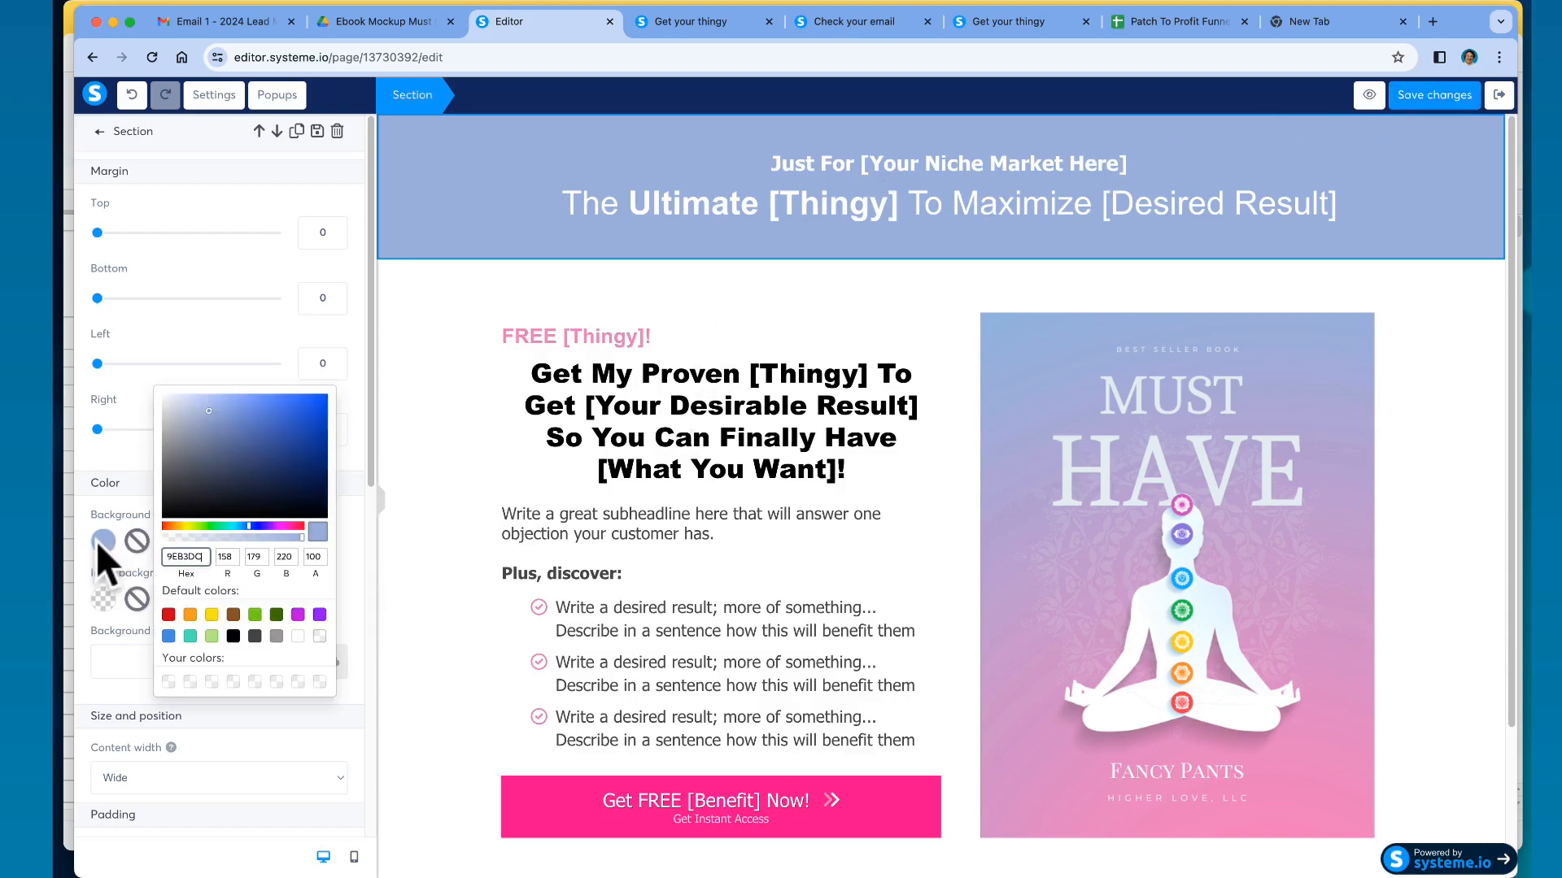
click(190, 635)
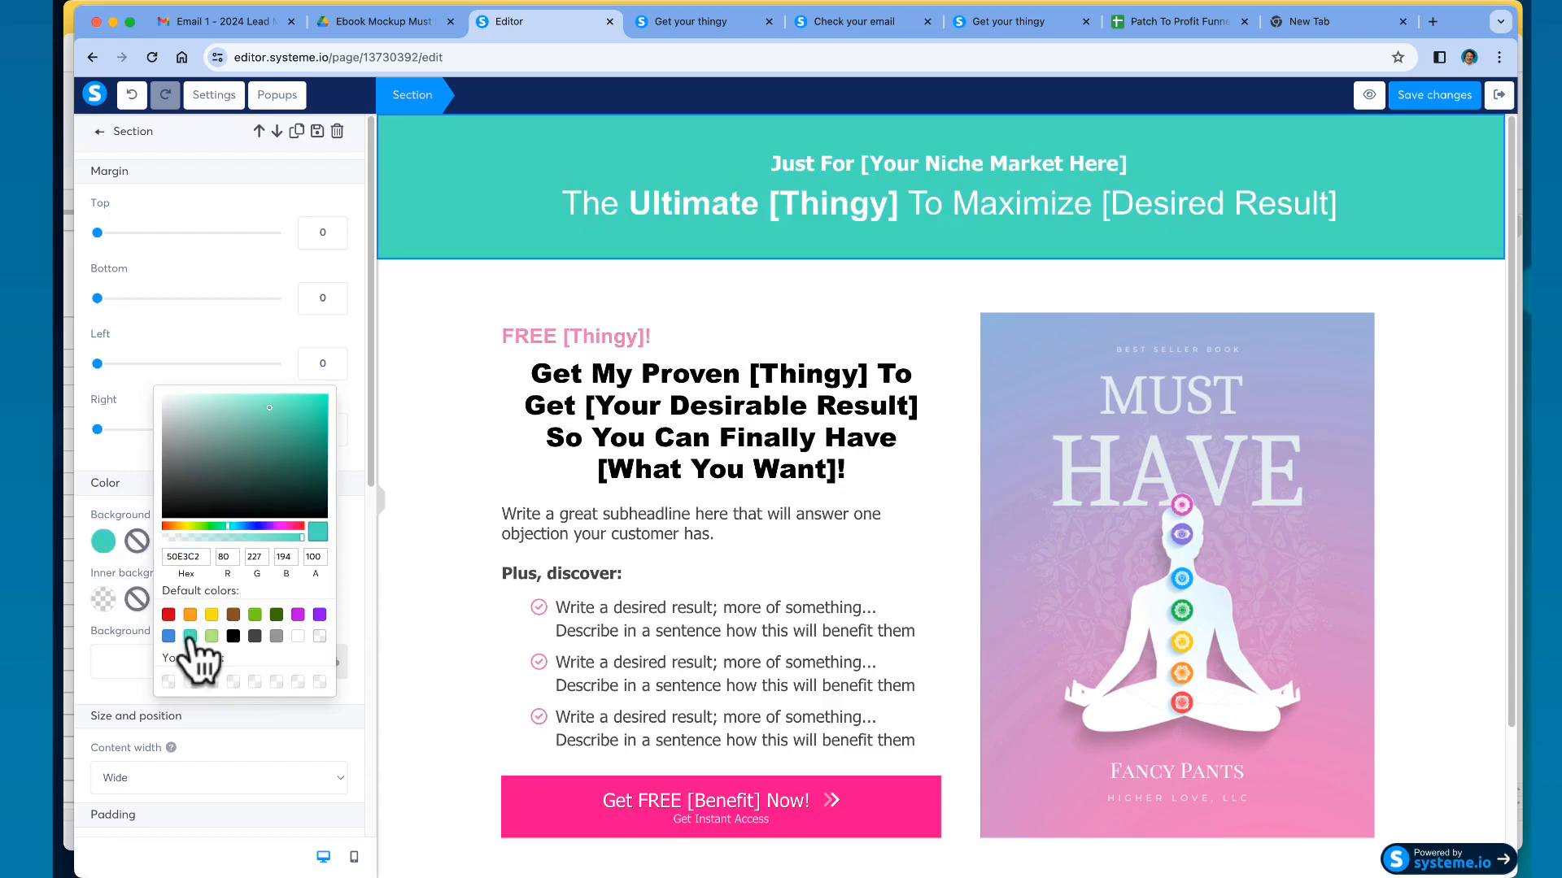
- Preview the optin page, dismiss the preview notice, and close the preview to return to the editor
click(1369, 96)
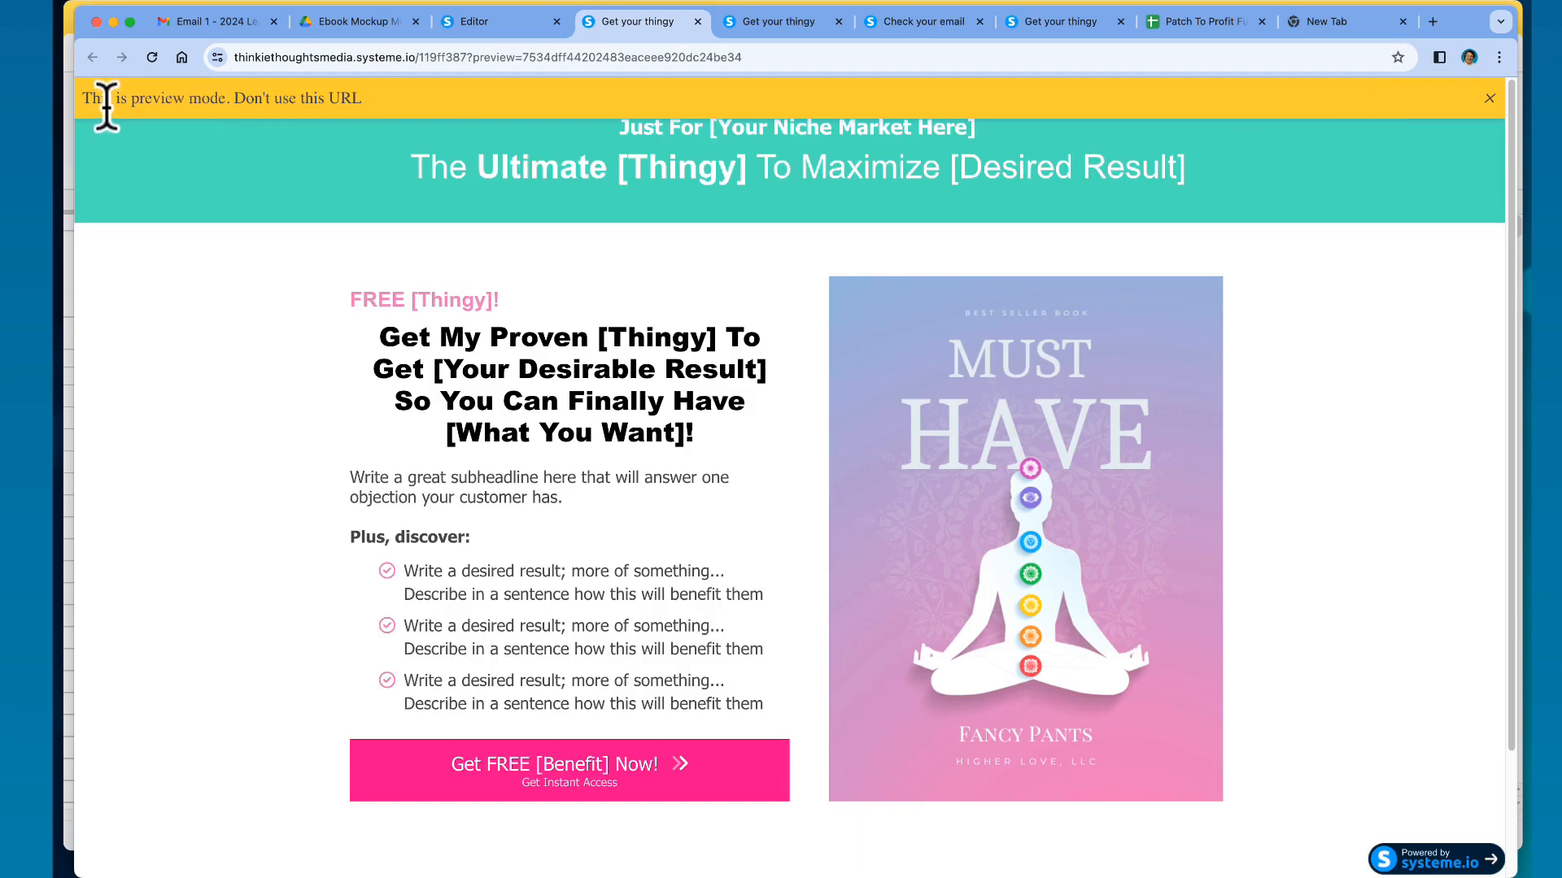
drag(89, 98, 364, 98)
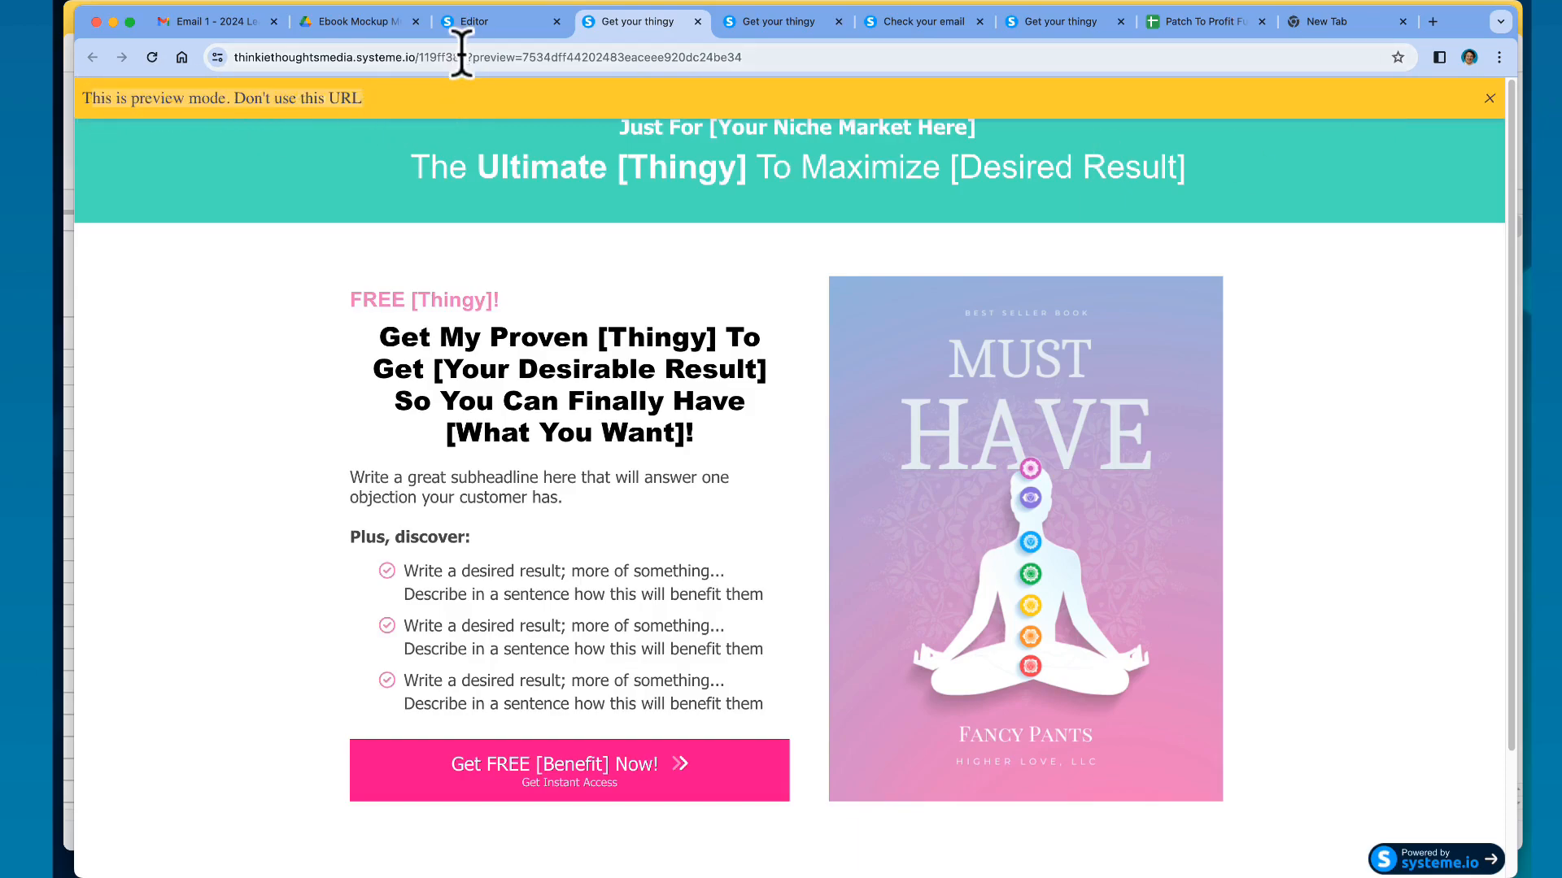
click(232, 356)
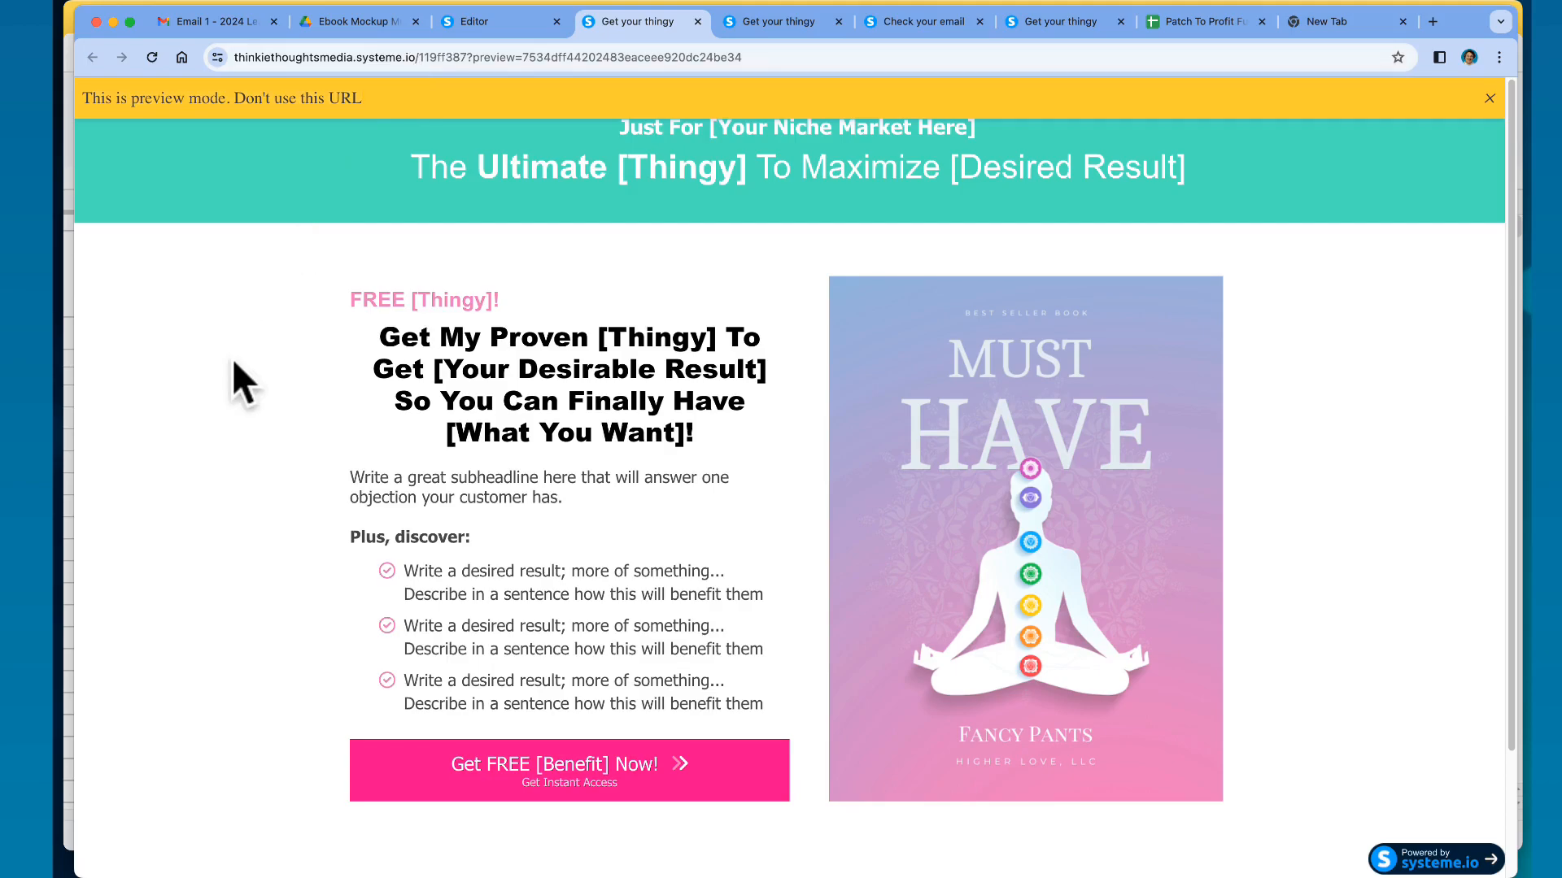
click(1490, 100)
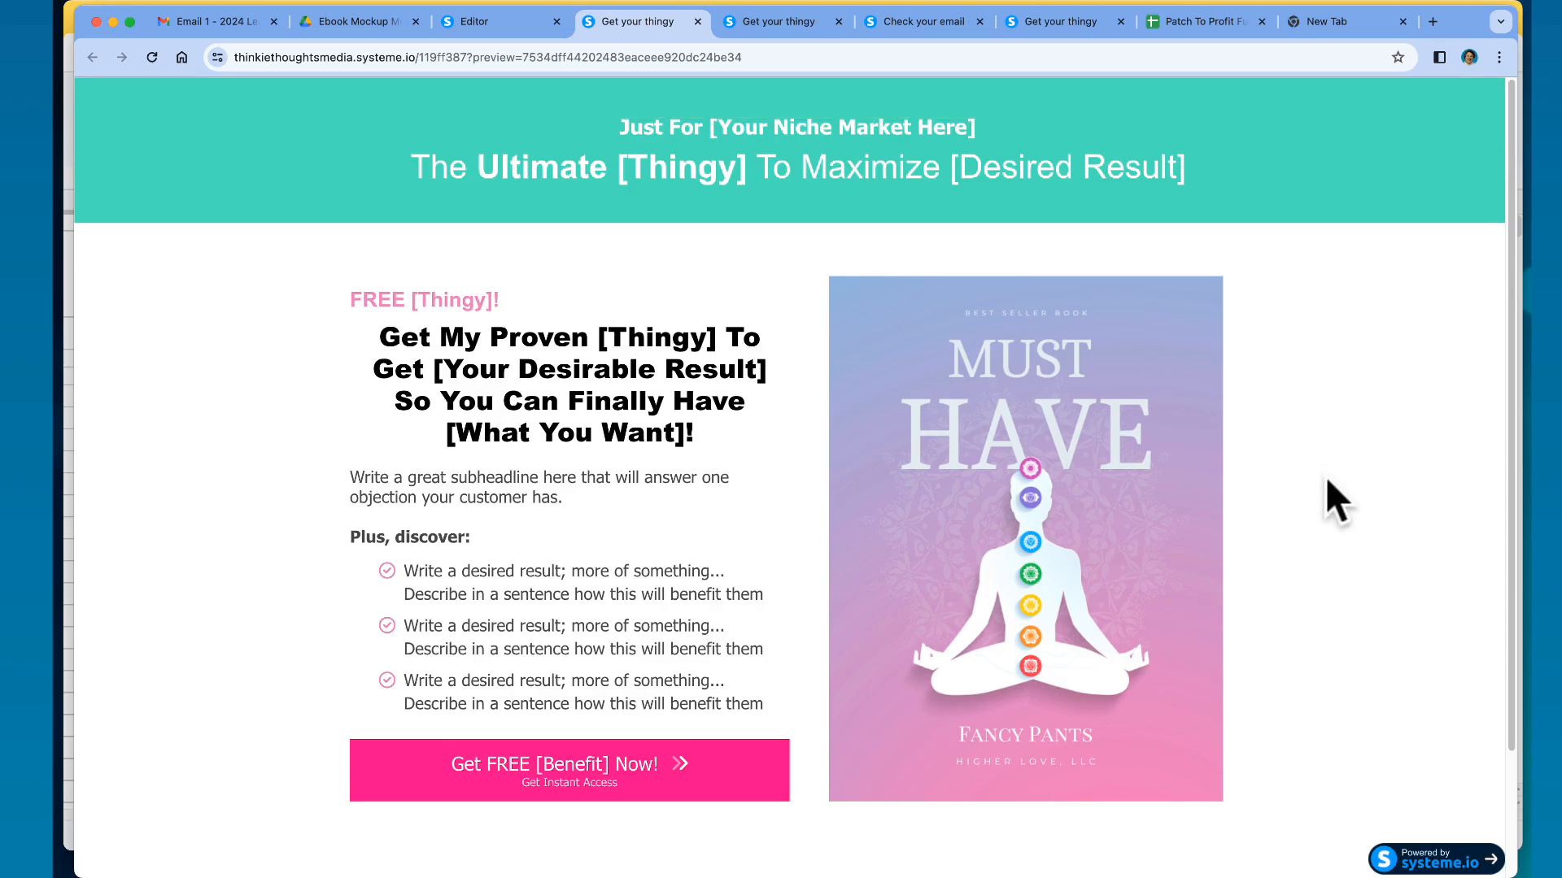
scroll(1342, 482, down, 3)
scroll(1345, 488, up, 3)
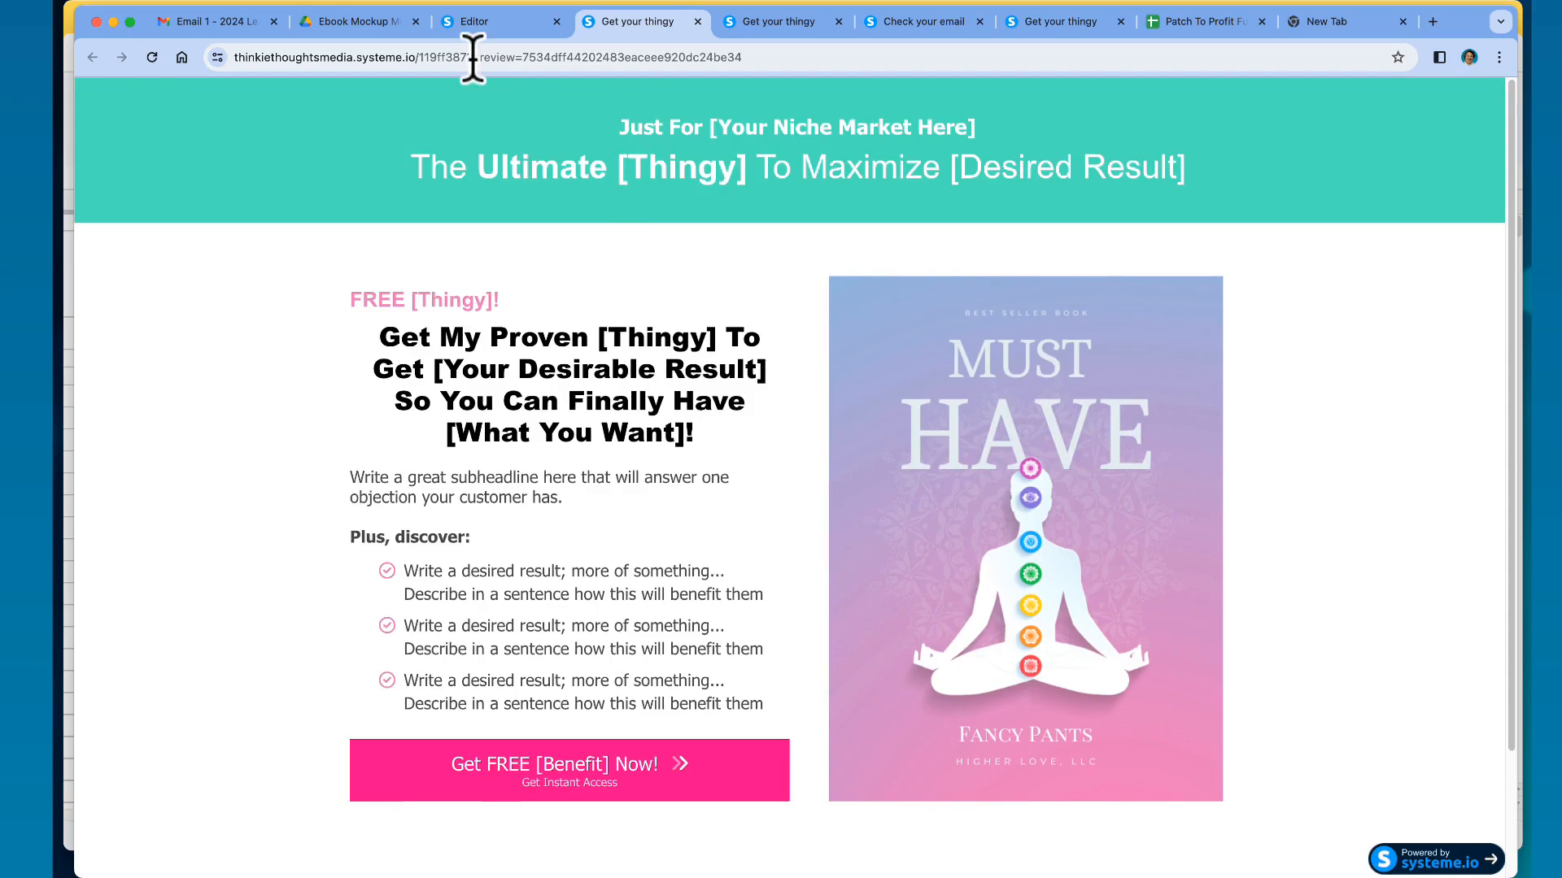
click(696, 20)
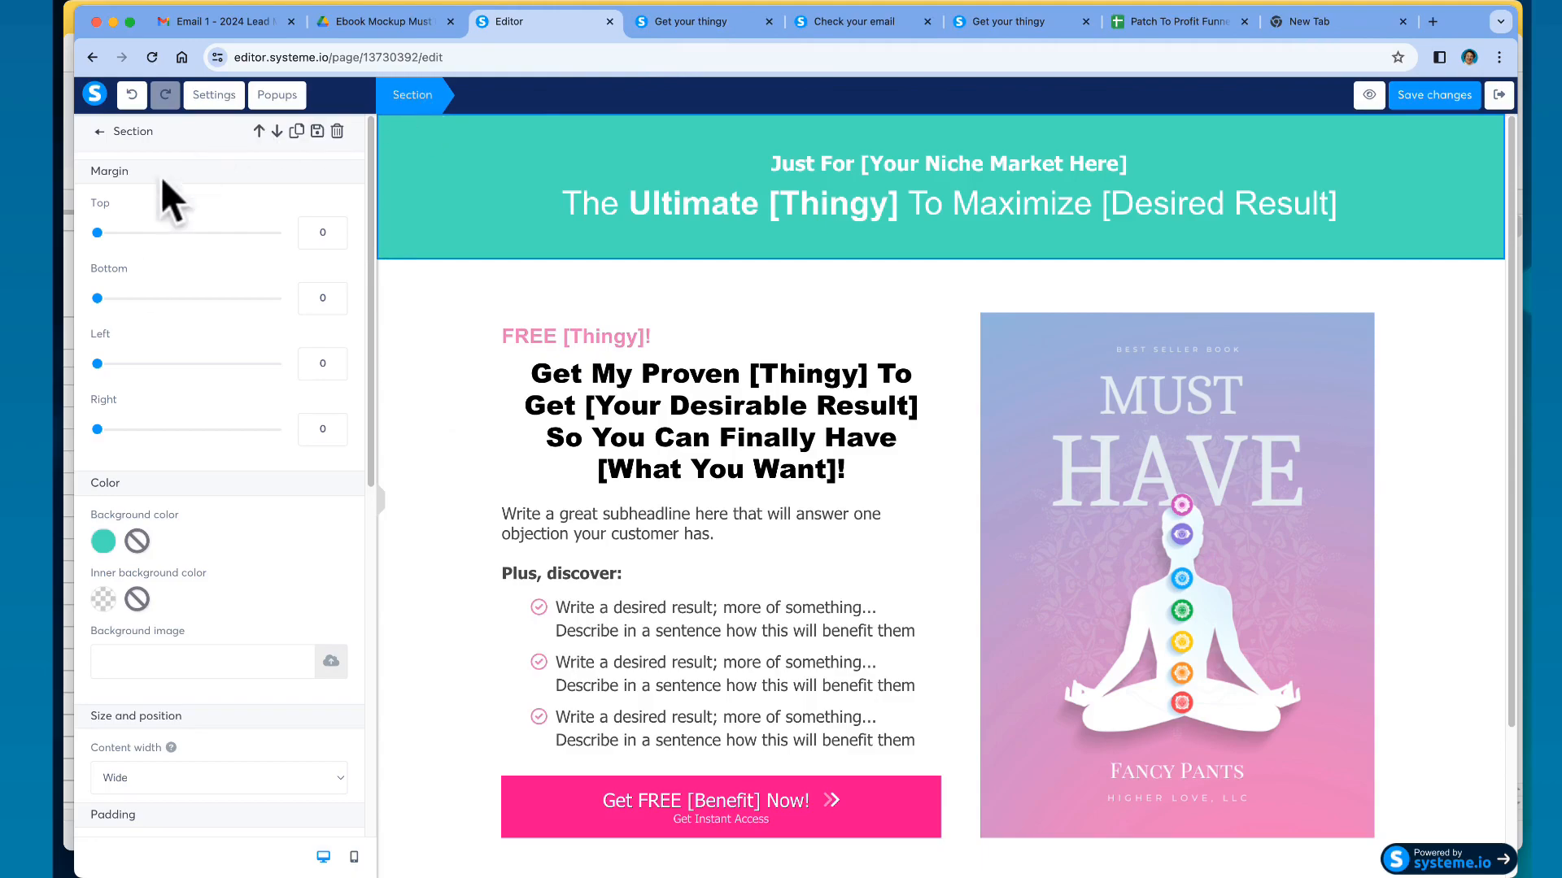
- Examine the header section's padding, shadow, display delay, device visibility and sticky settings
scroll(199, 556, down, 8)
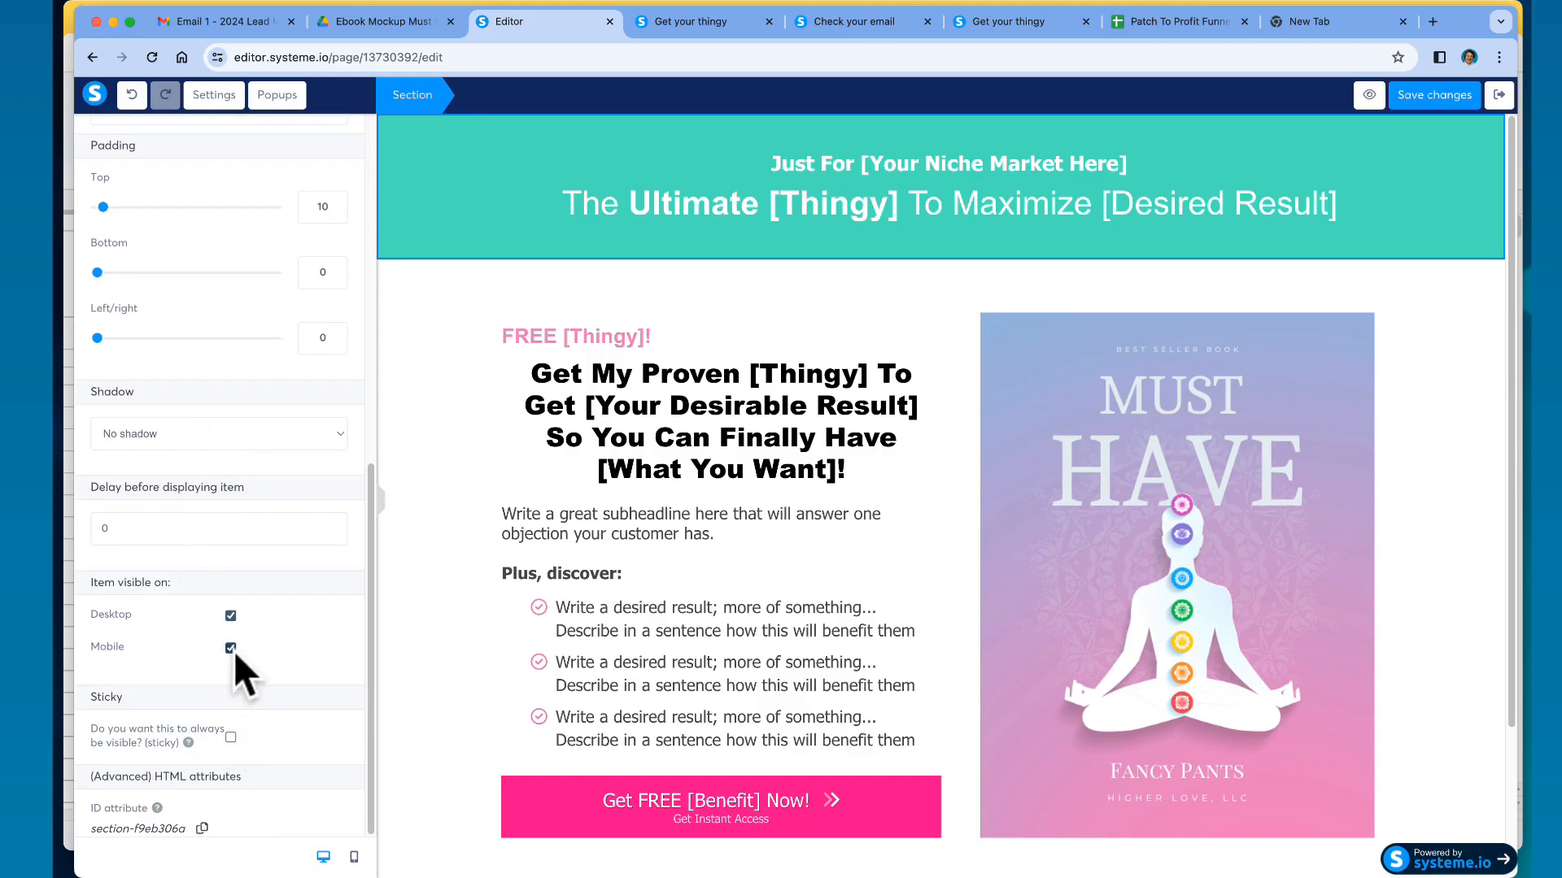
scroll(244, 700, up, 5)
scroll(213, 706, down, 5)
scroll(313, 598, up, 7)
scroll(244, 407, up, 2)
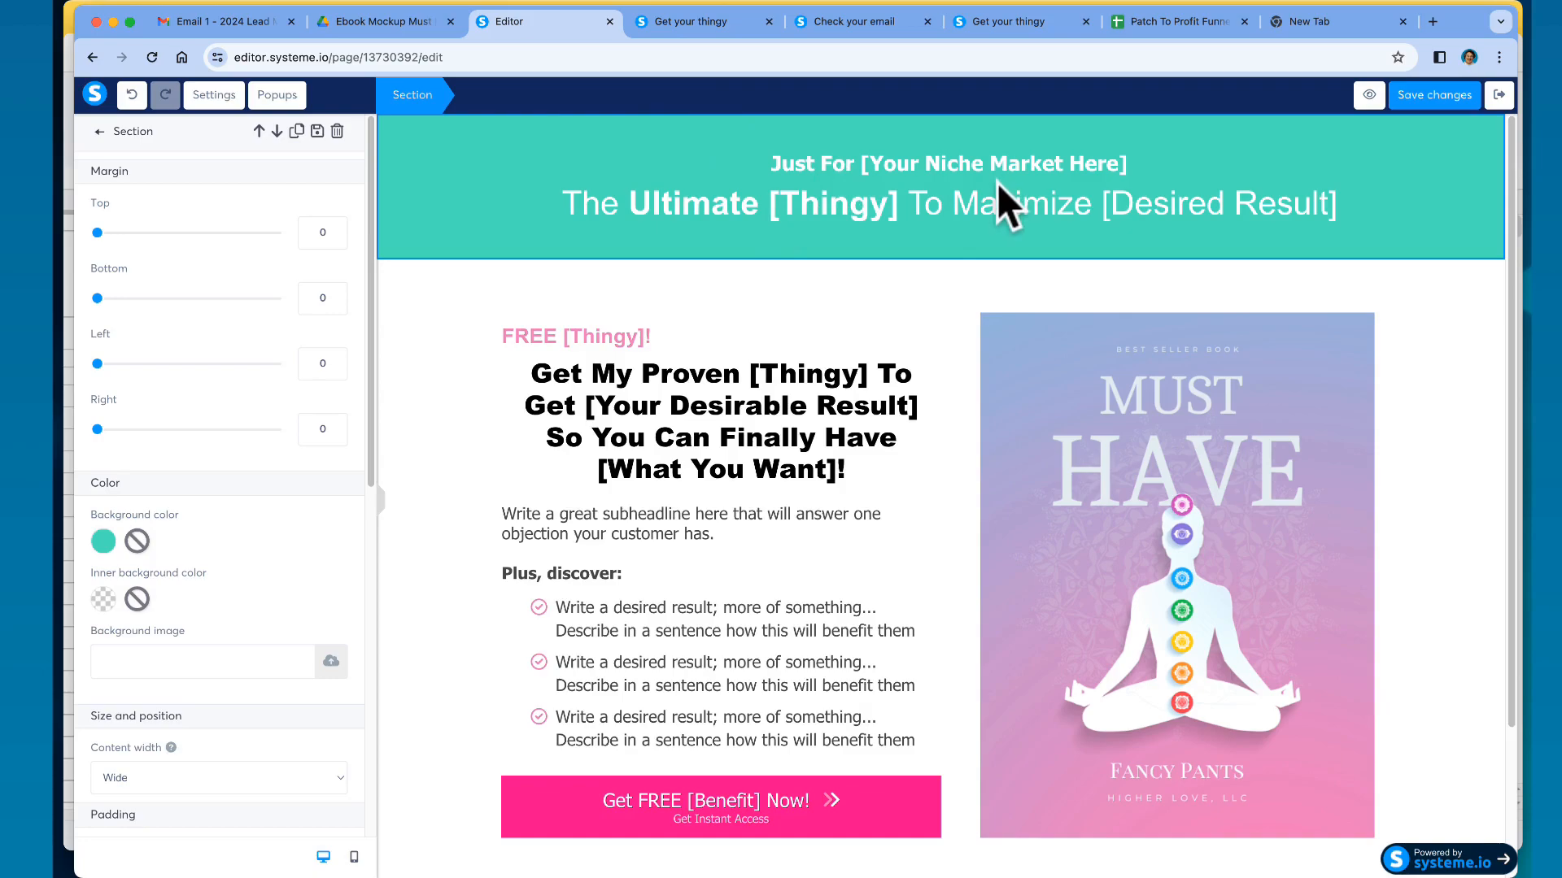
- Open the settings of the inner row around the header headlines and review its options down to the mobile stacking settings
click(548, 172)
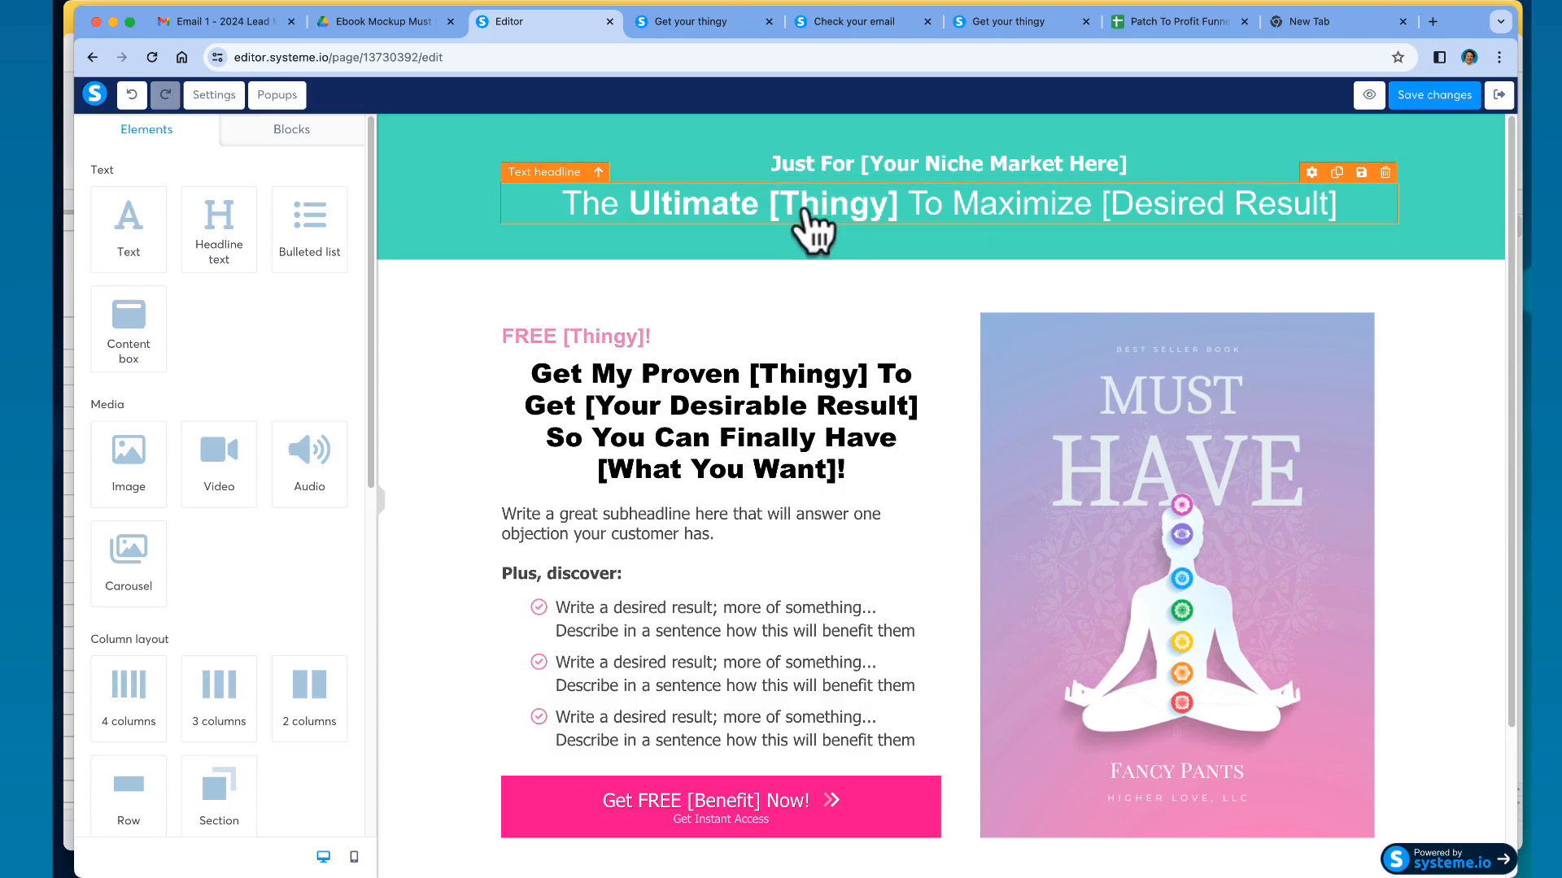
click(506, 140)
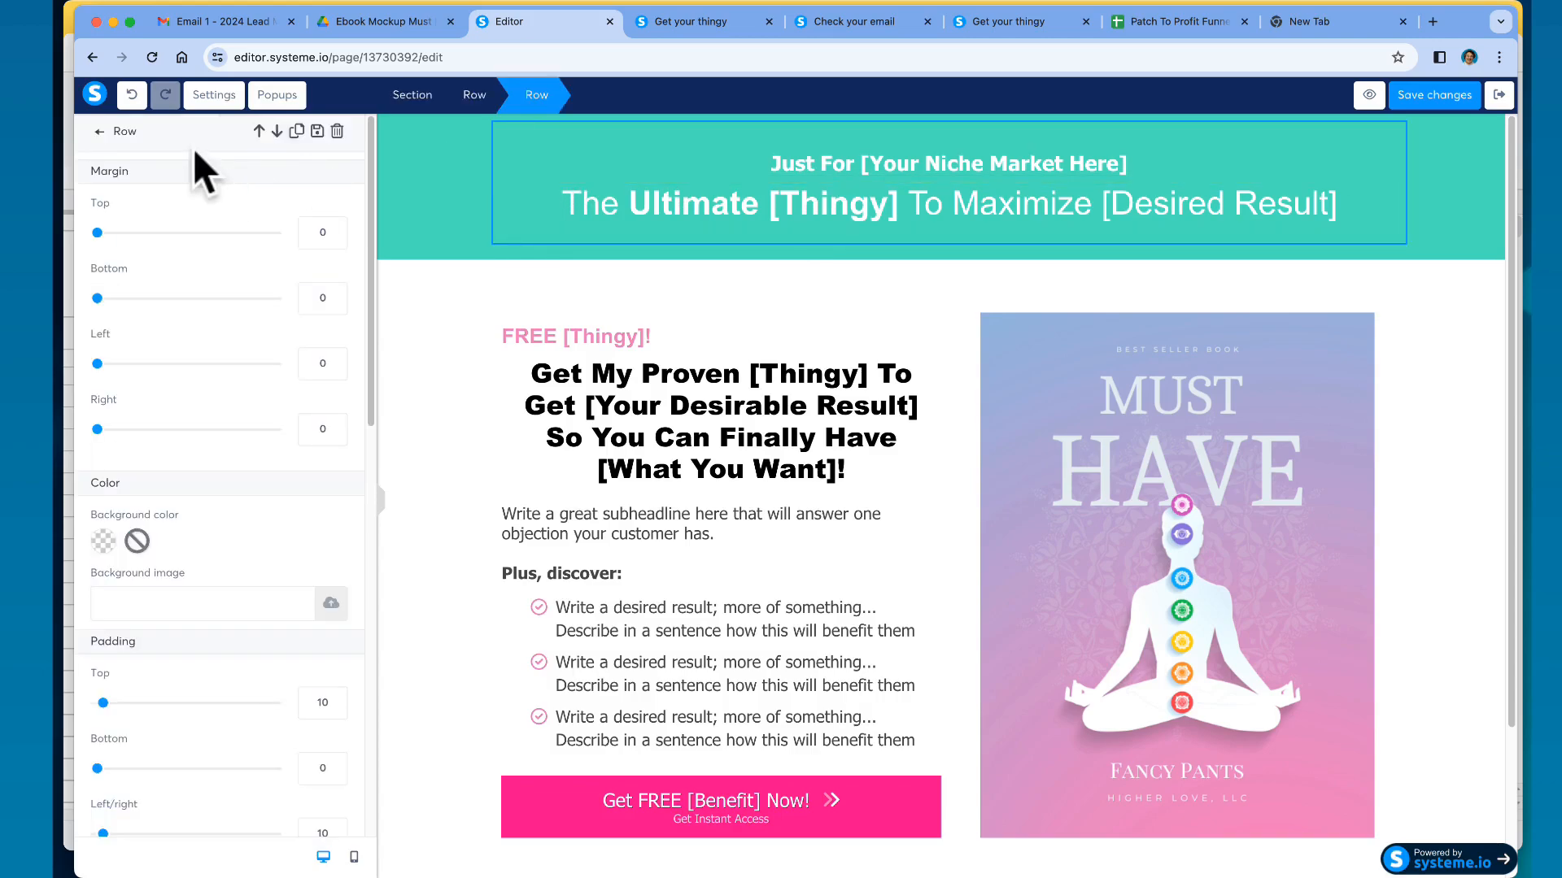
scroll(197, 682, down, 15)
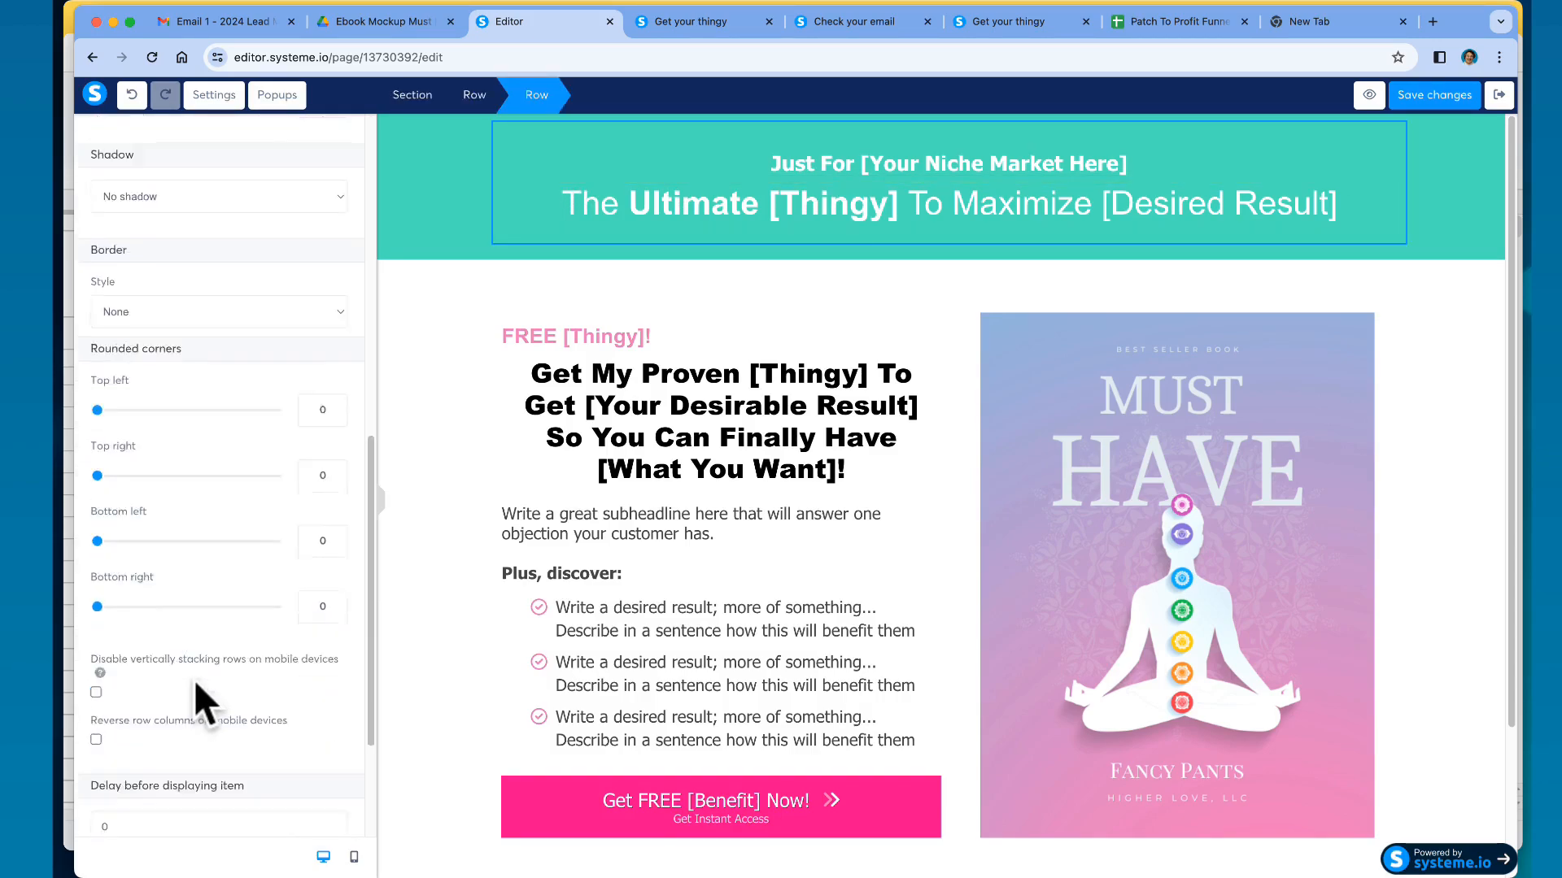
scroll(193, 680, up, 15)
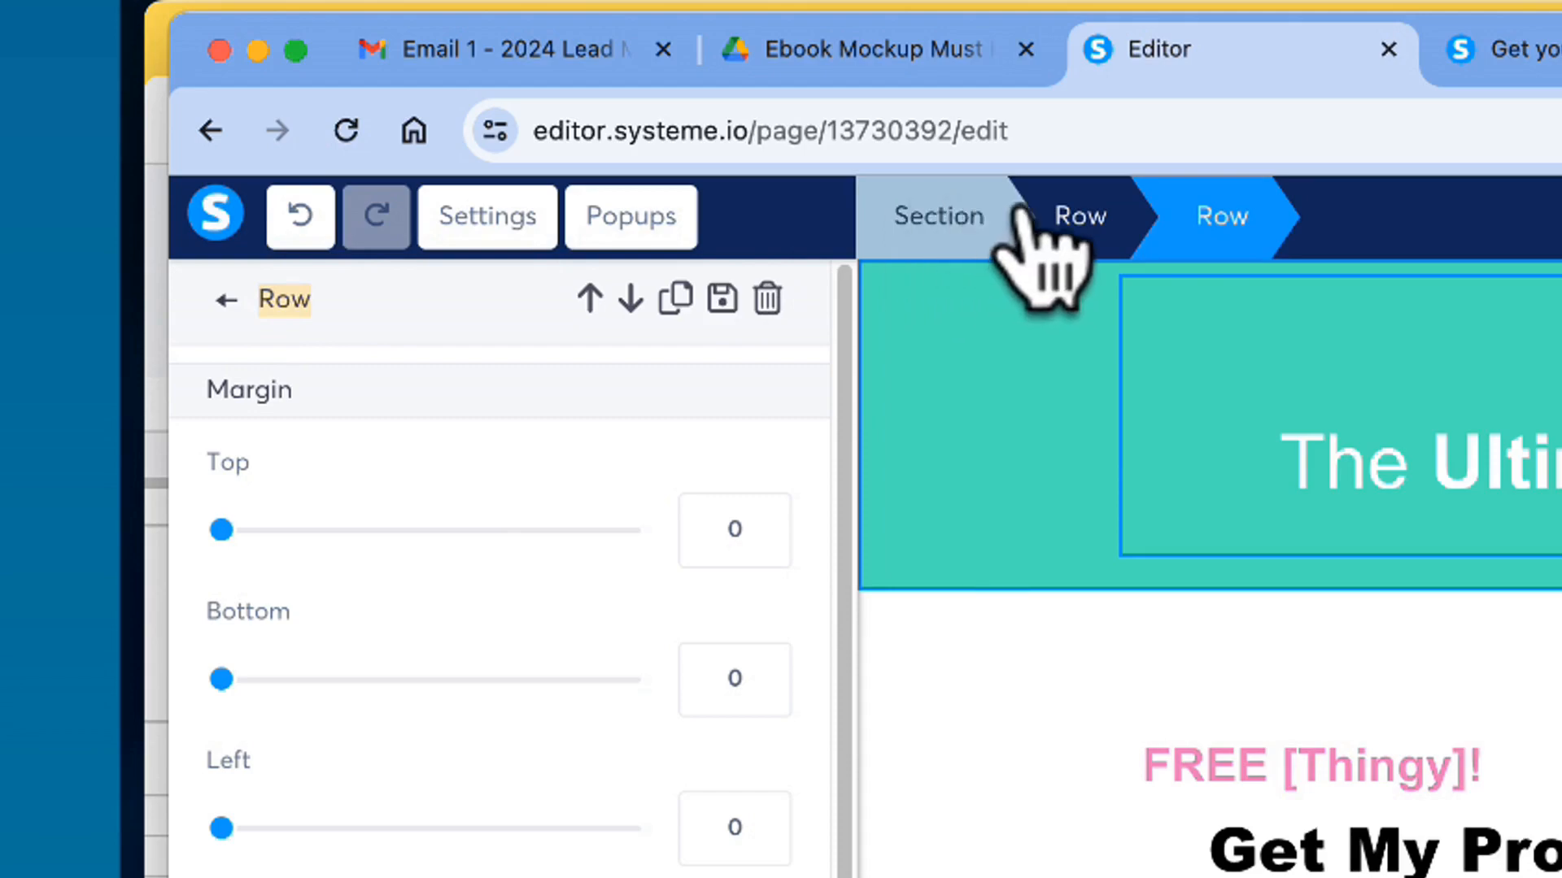
- Show the settings of the header's outer row and return to those of its parent section
click(1086, 218)
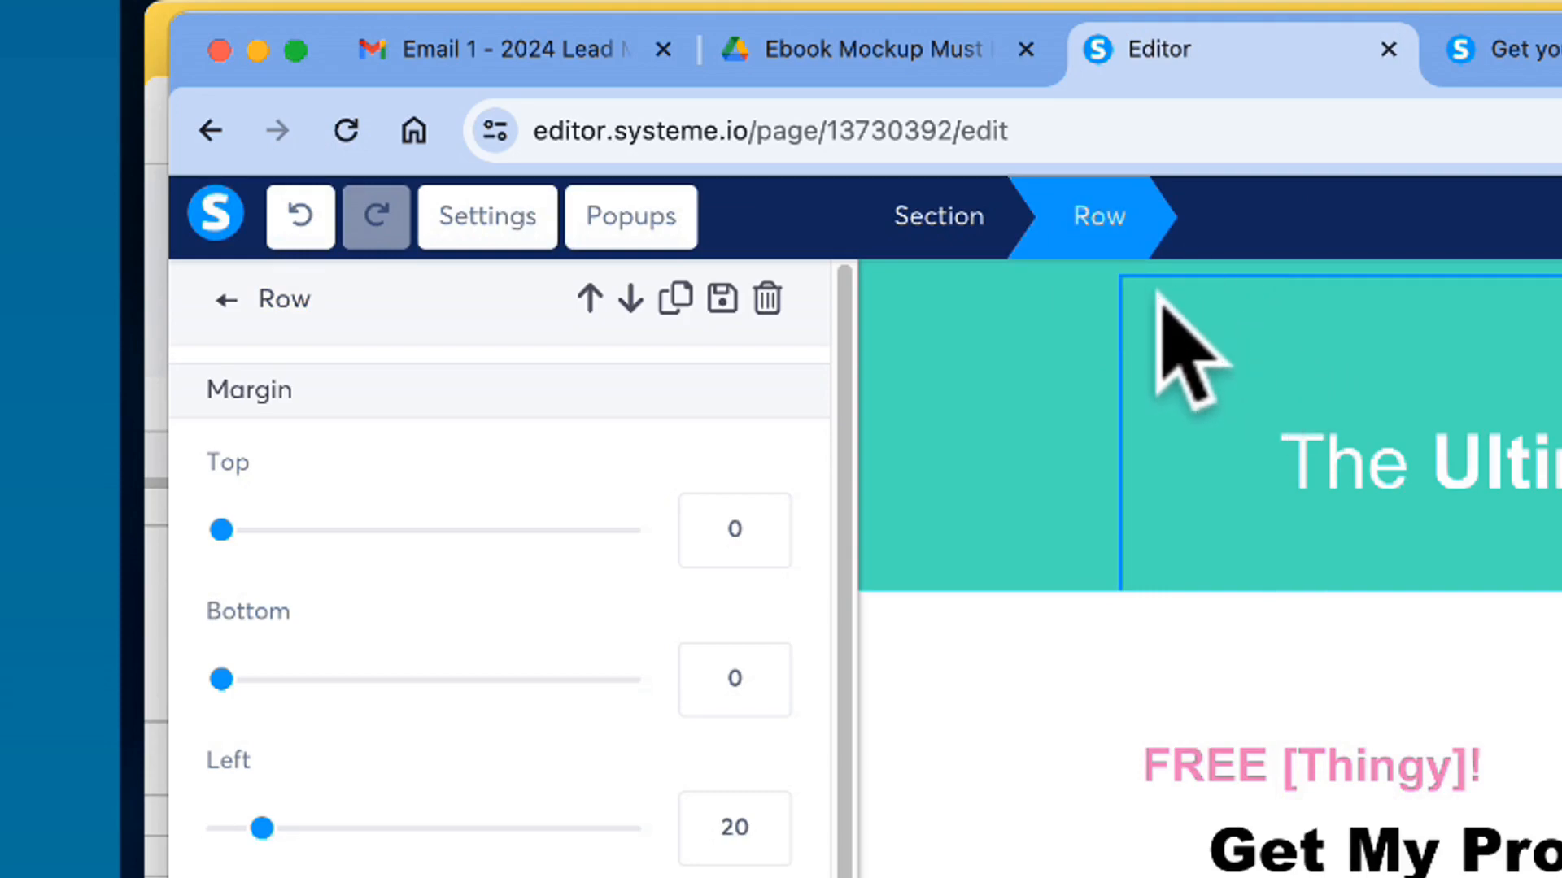
click(965, 333)
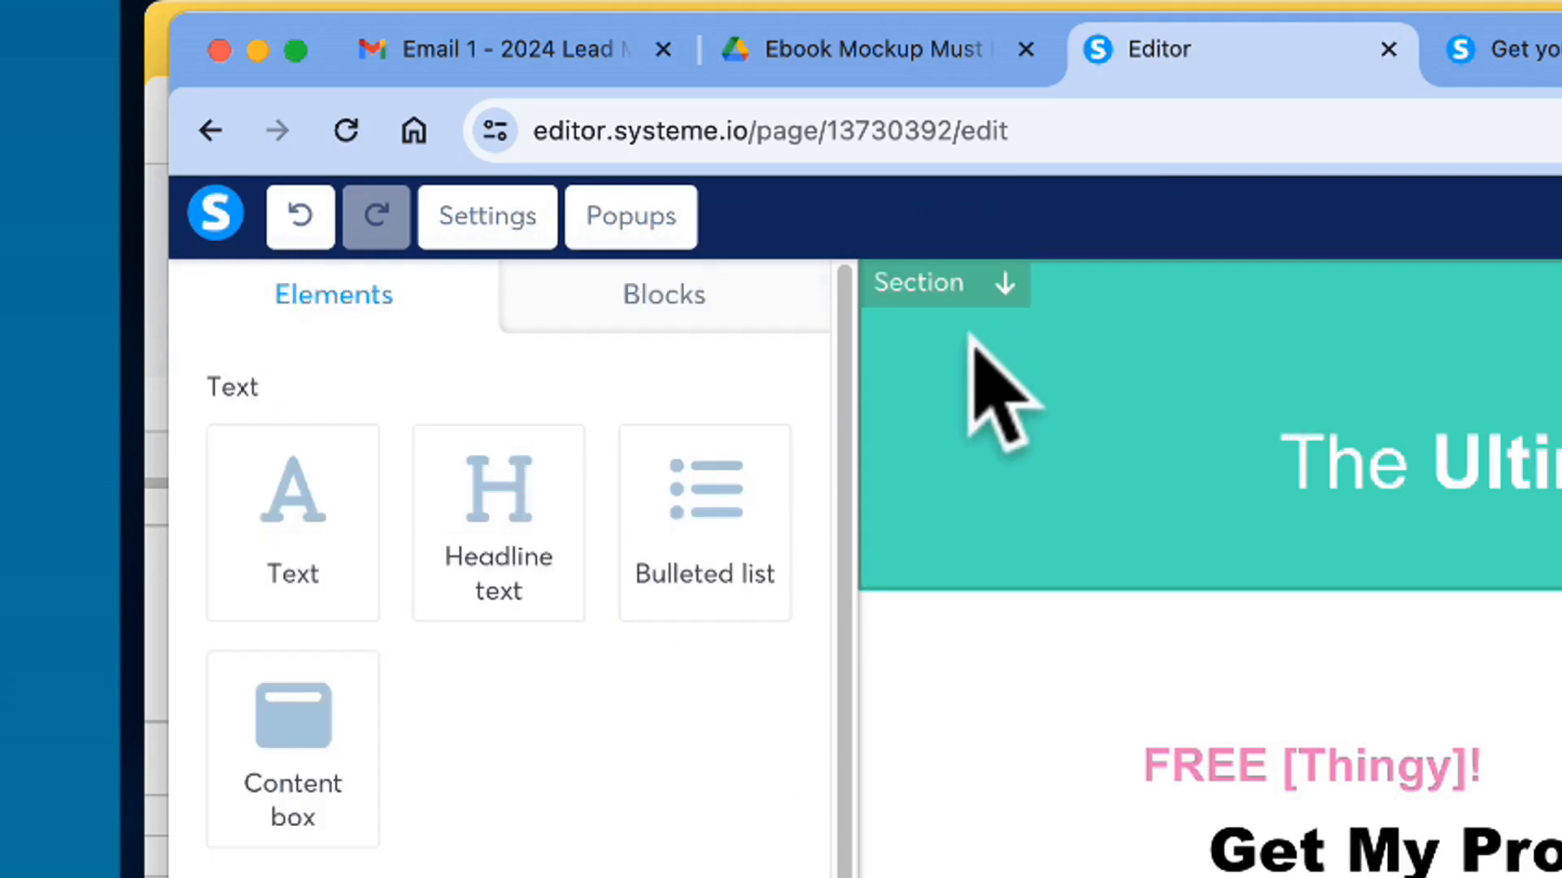
click(1174, 319)
click(939, 219)
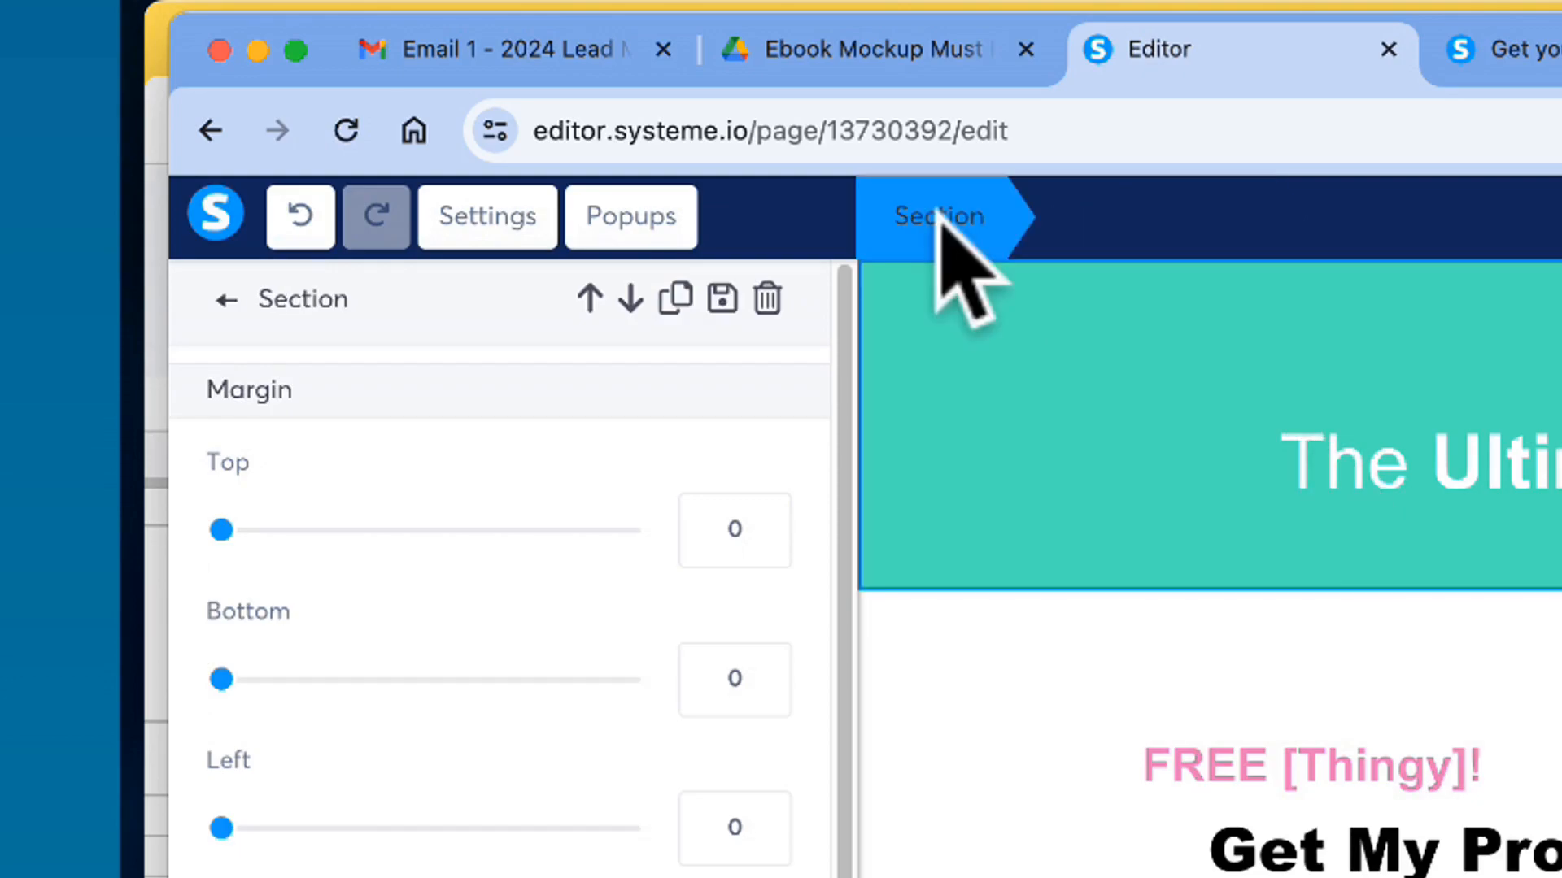
- Clear the header section selection and show the settings of the row holding the header headlines
click(1275, 439)
click(968, 362)
click(974, 370)
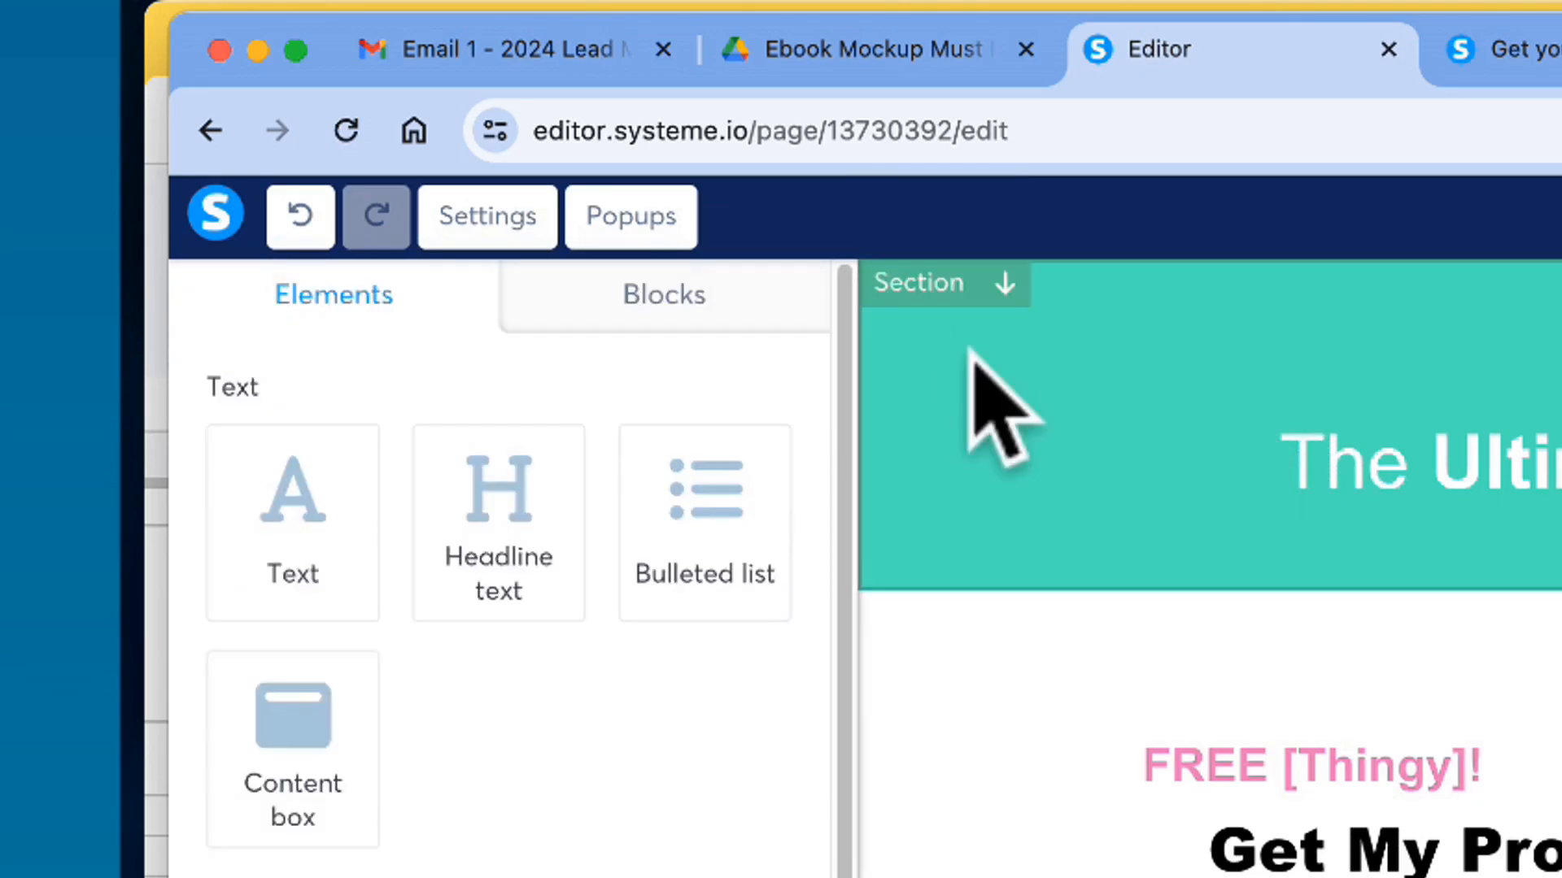
click(1140, 311)
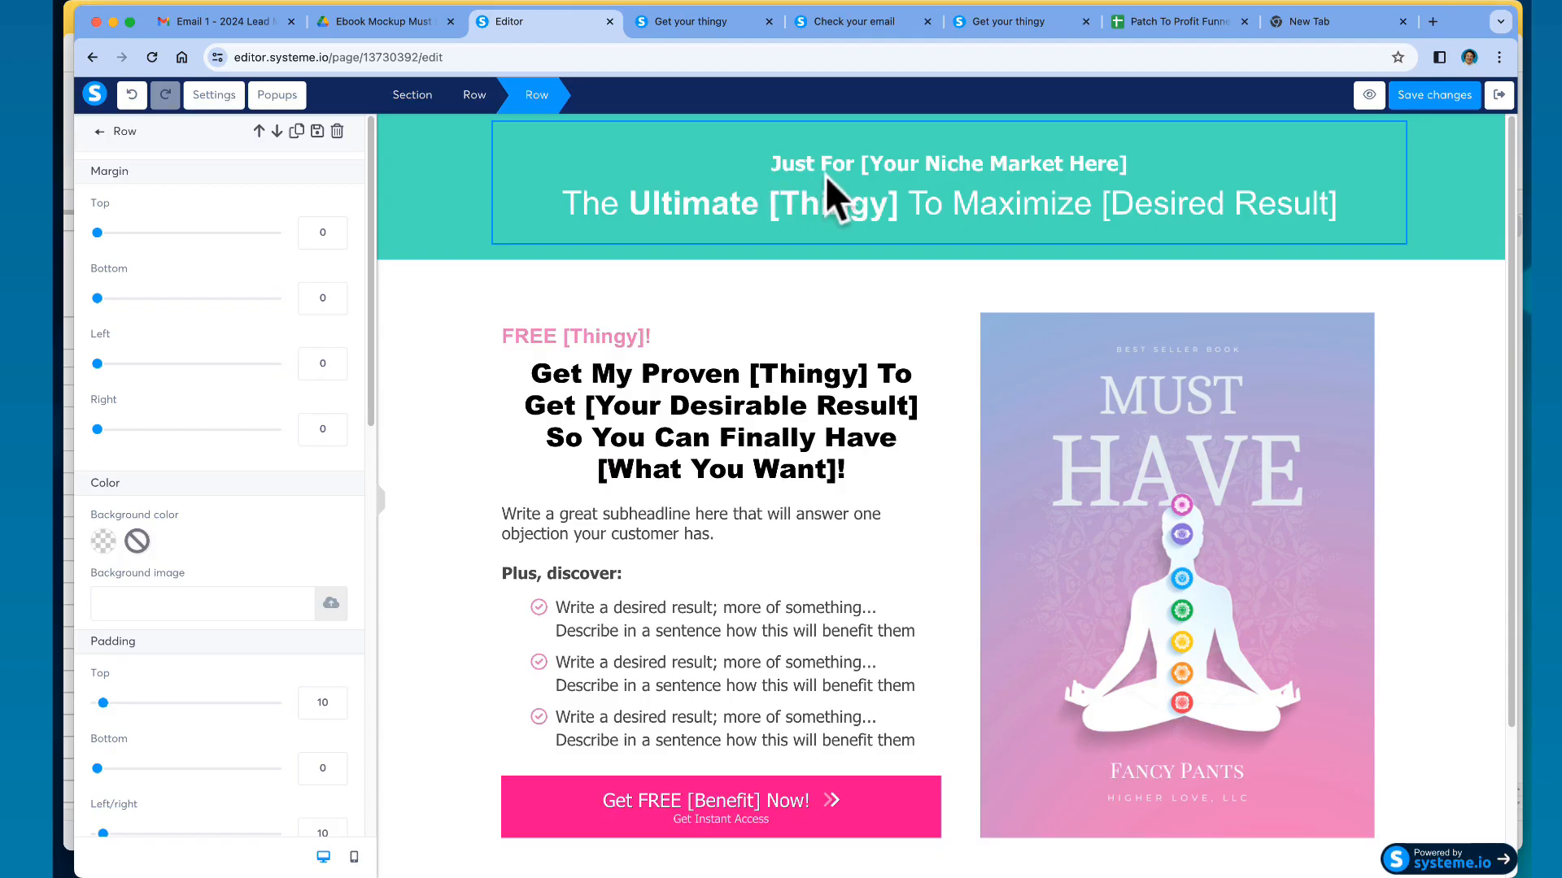
- Review the typography, color, margin, padding and alignment settings of the "Just For [Your Niche Market Here]" text
click(790, 162)
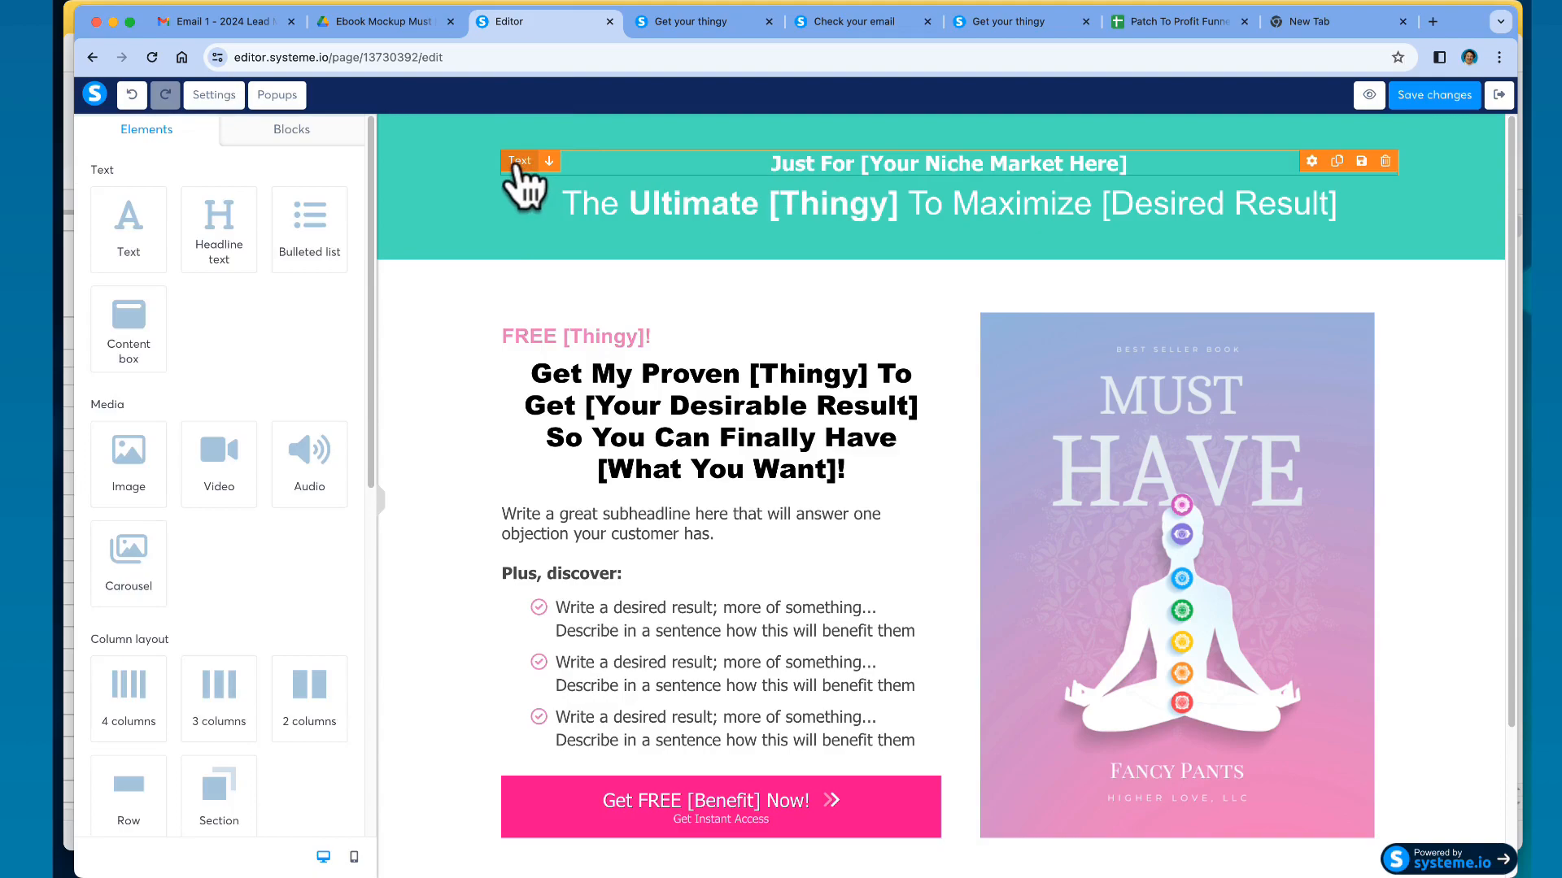
click(794, 163)
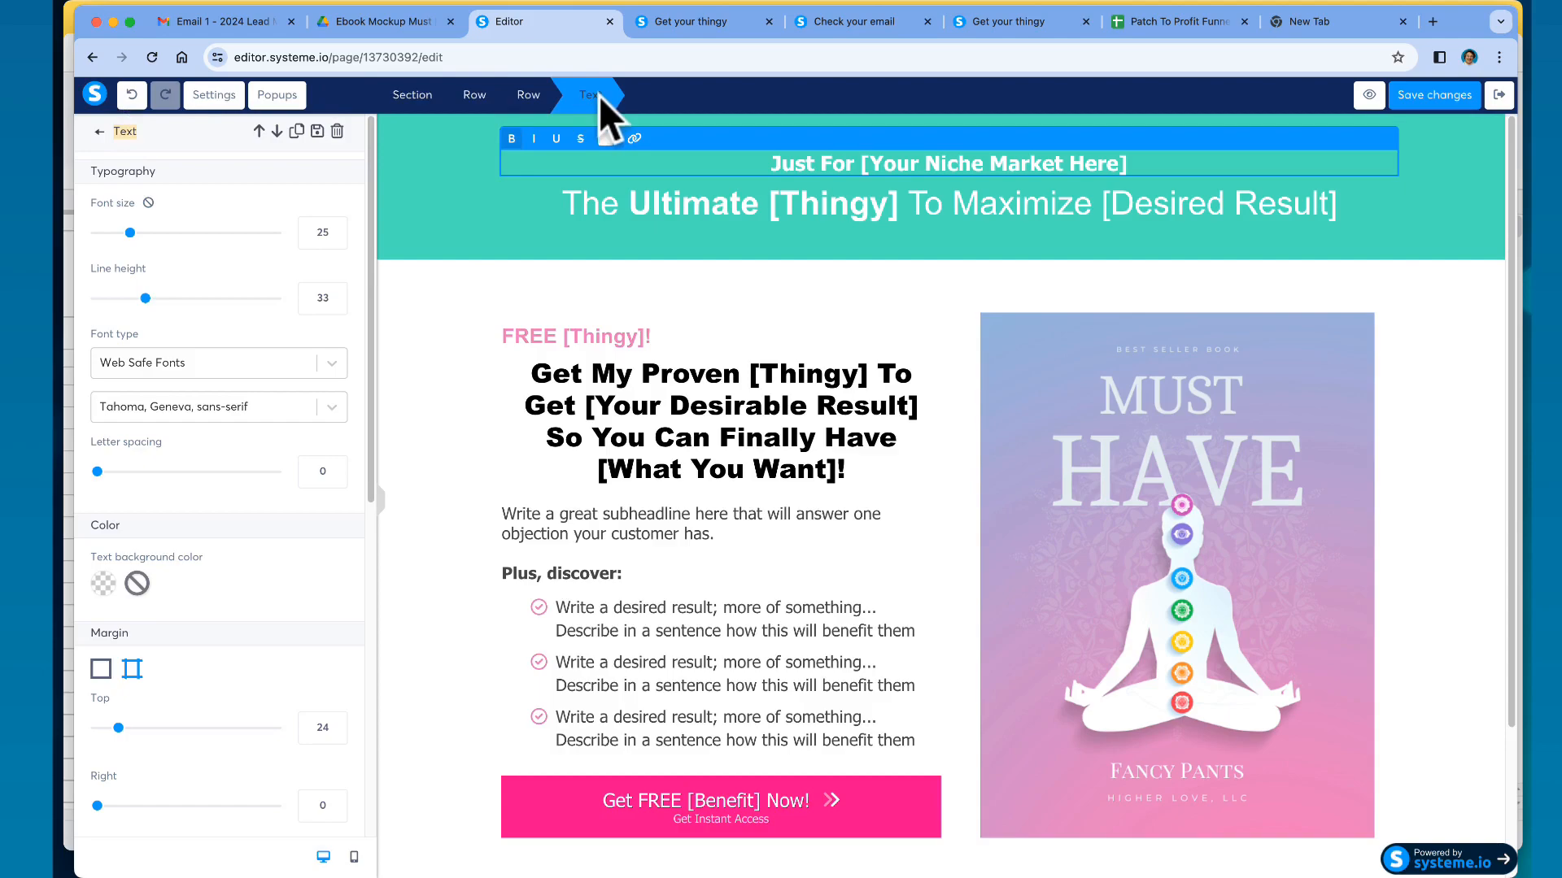
drag(777, 162, 901, 167)
scroll(185, 447, down, 1)
scroll(185, 445, down, 3)
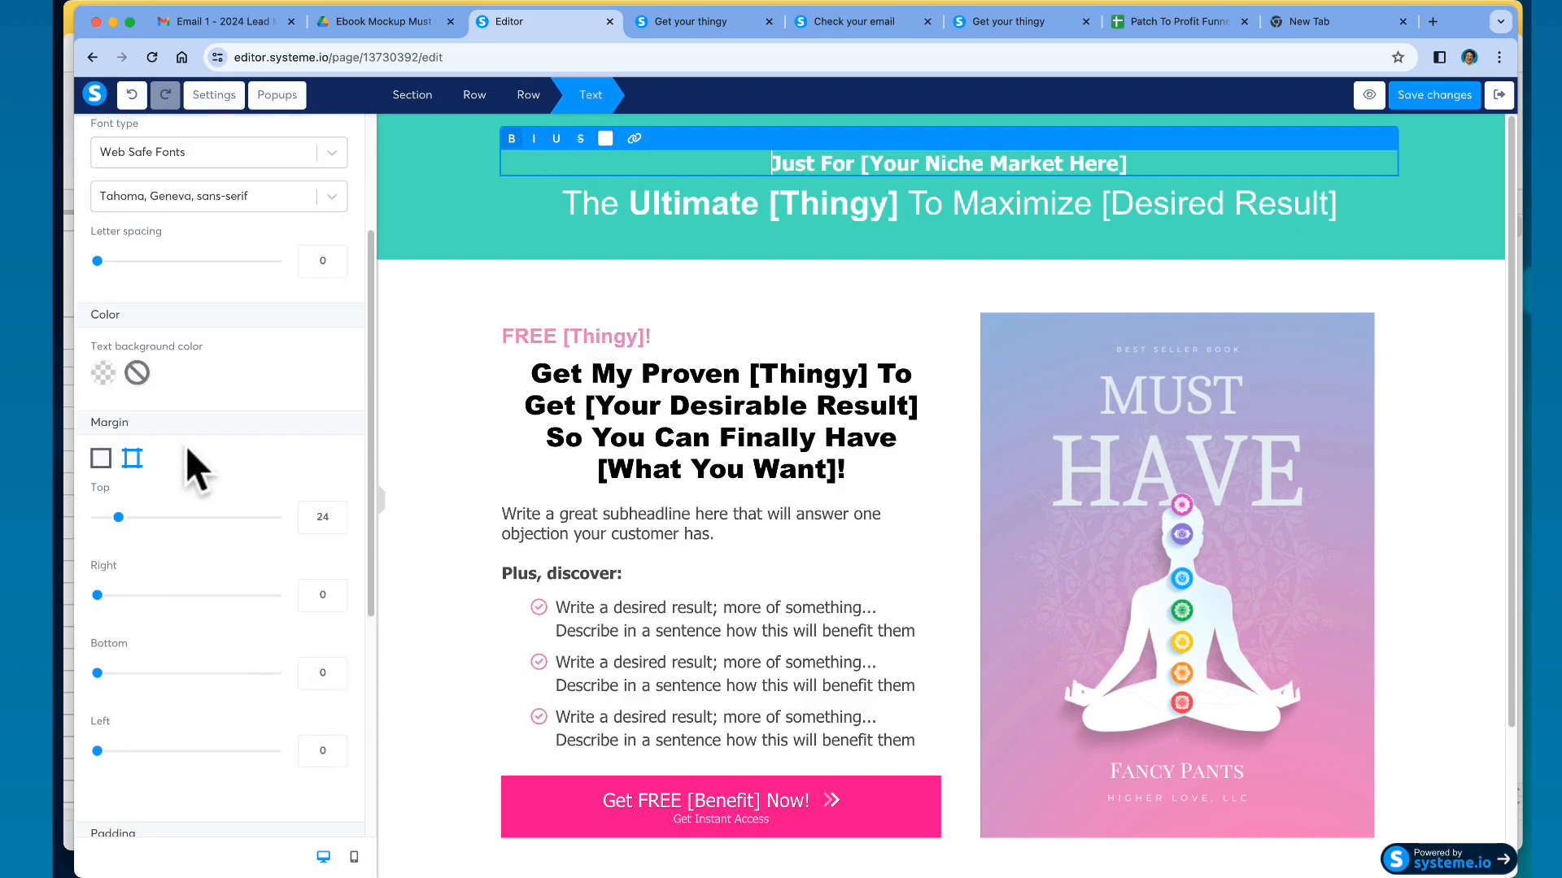
scroll(208, 378, down, 4)
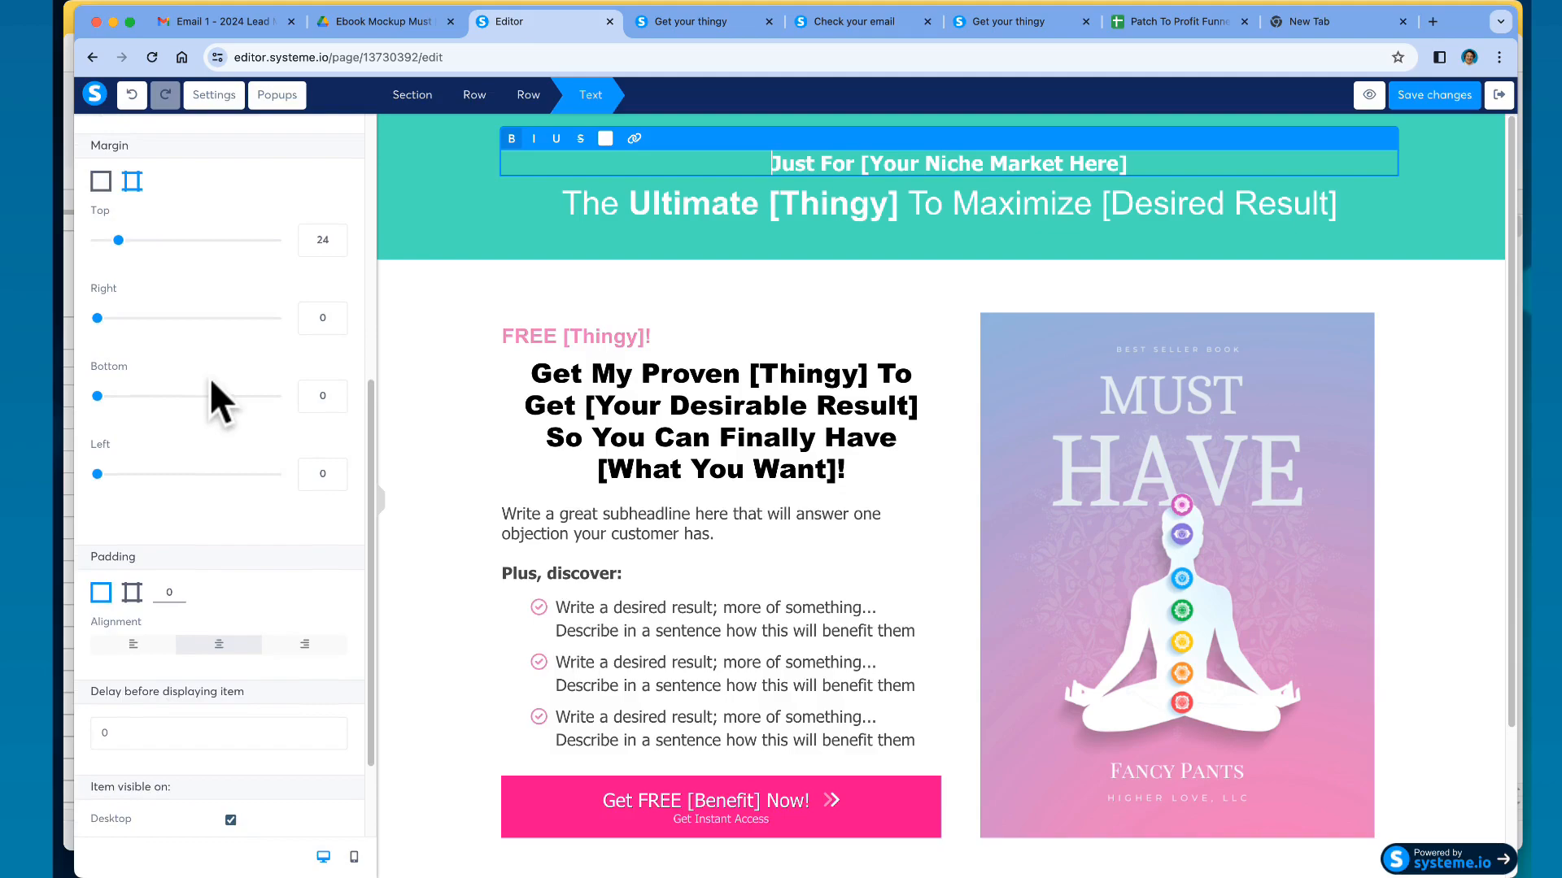
scroll(209, 378, up, 6)
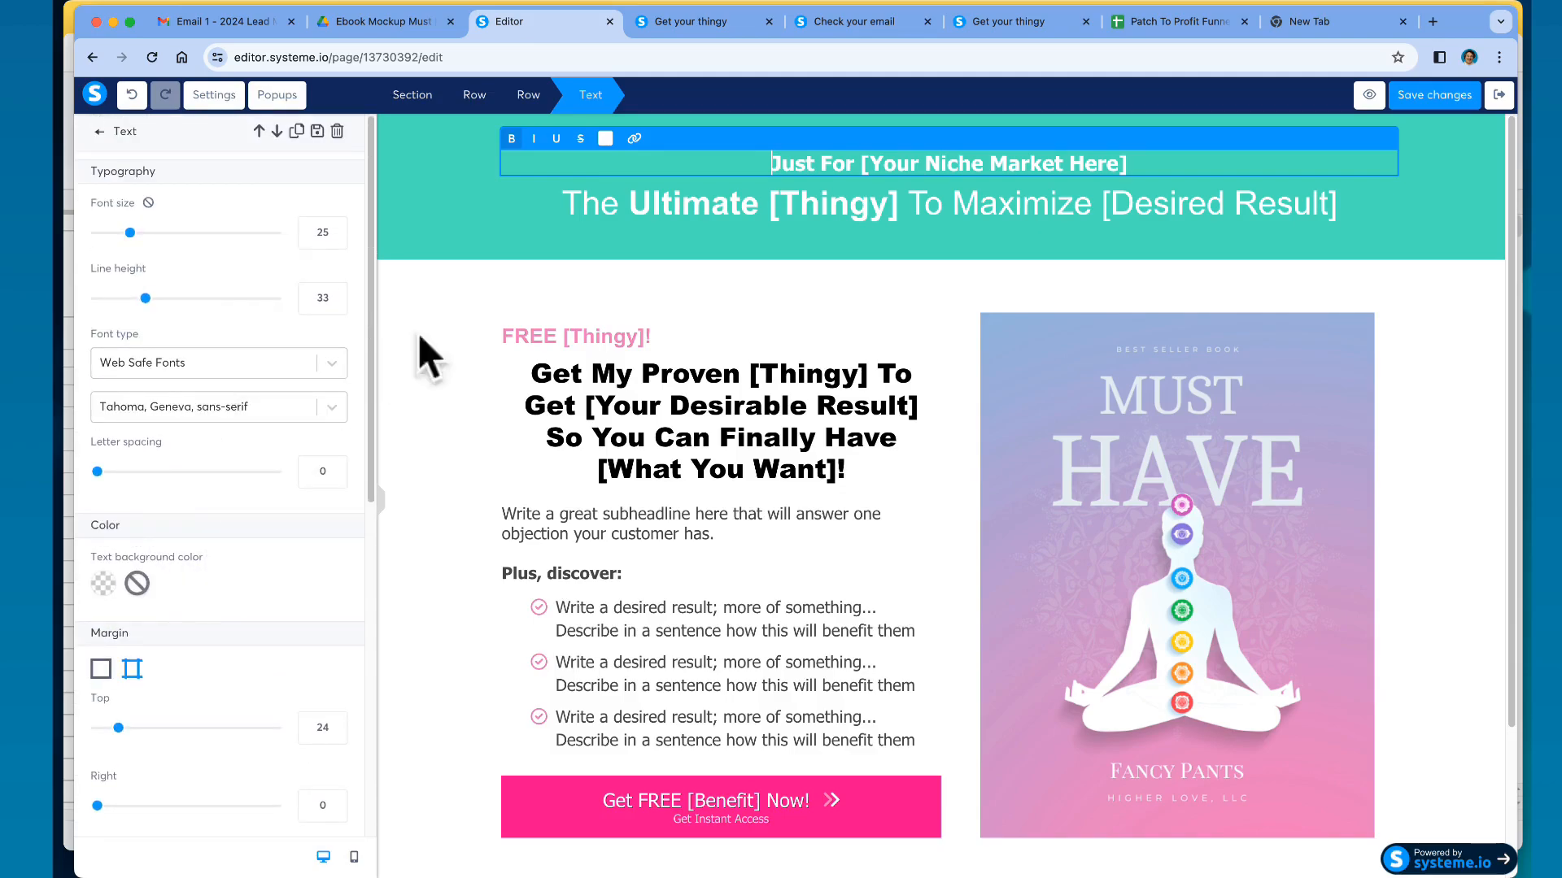
- Examine the text color picker of the "Just For [Your Niche Market Here]" line and close it
click(605, 140)
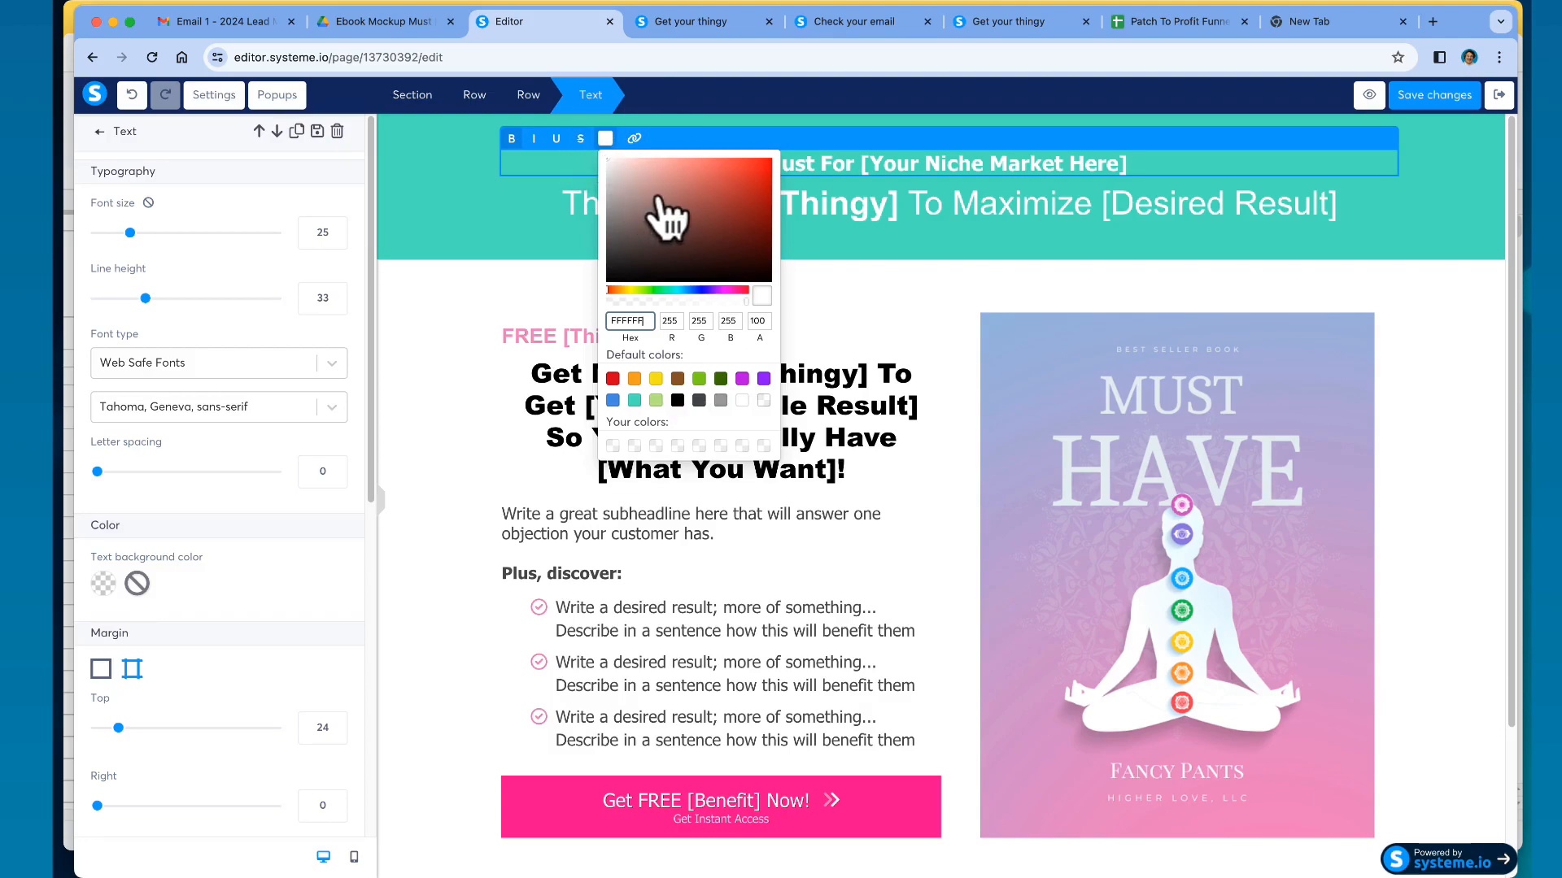
click(607, 139)
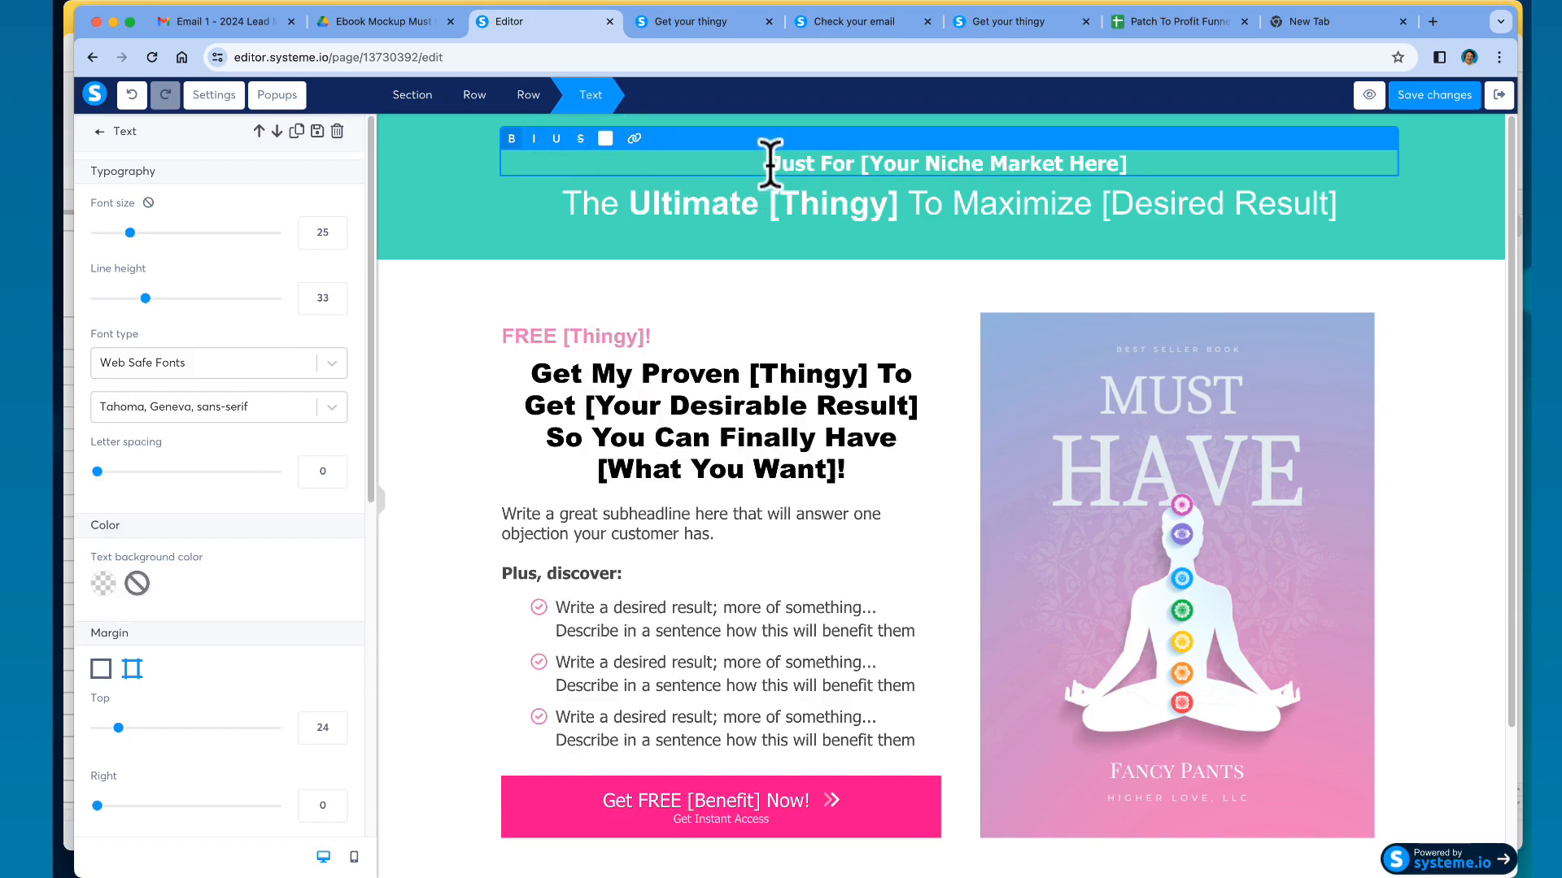
scroll(268, 382, down, 6)
scroll(259, 370, up, 6)
- Compare the headline settings of "The Ultimate [Thingy]" in the header with those of "Get My Proven [Thingy]" in the content section
click(836, 205)
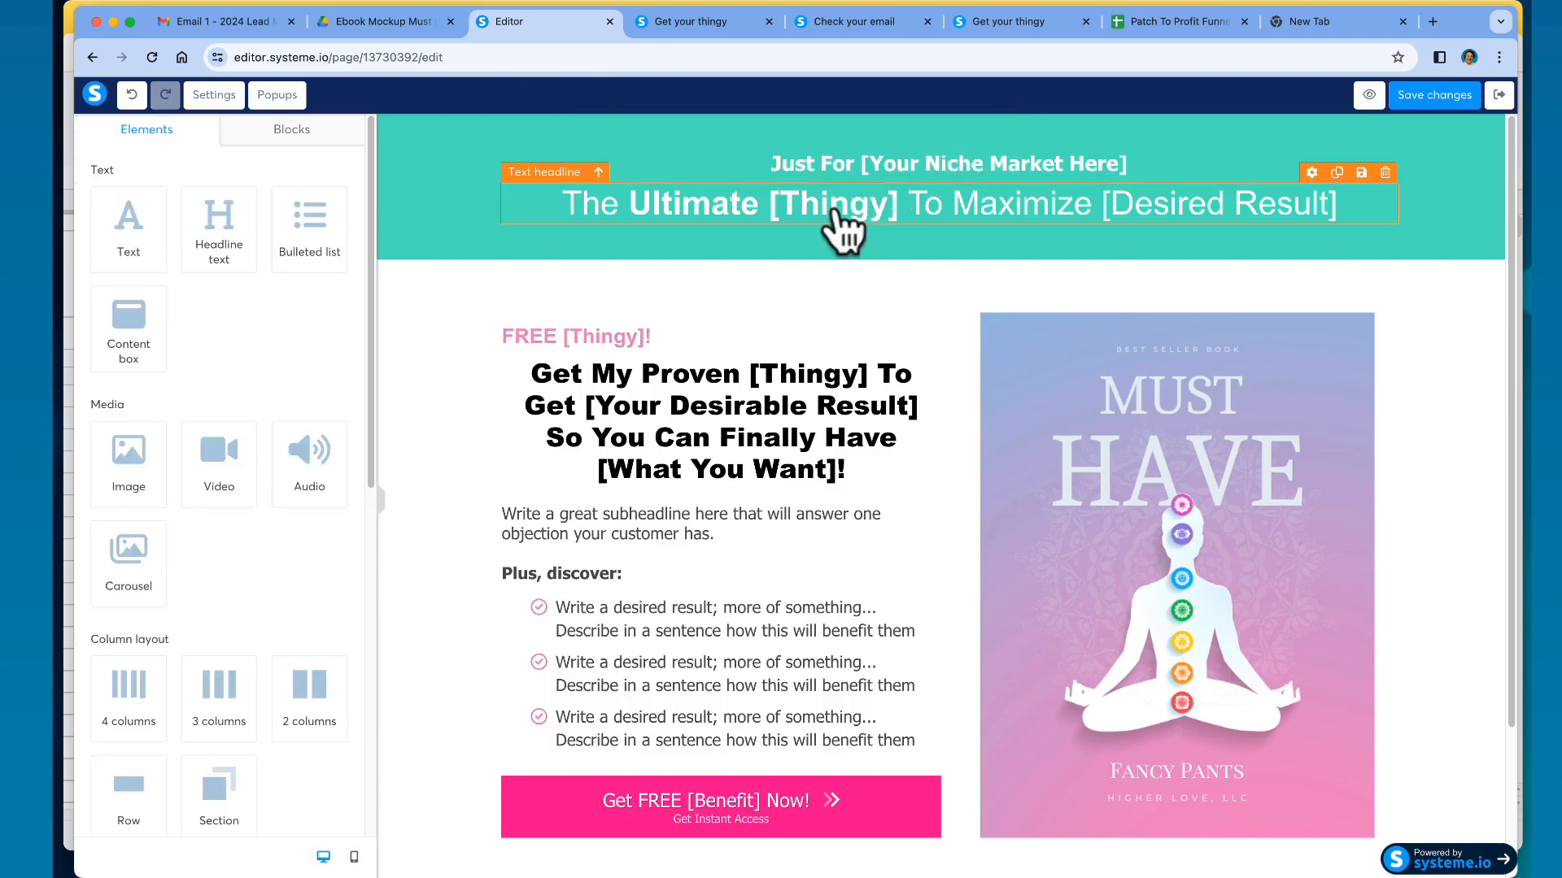
click(554, 193)
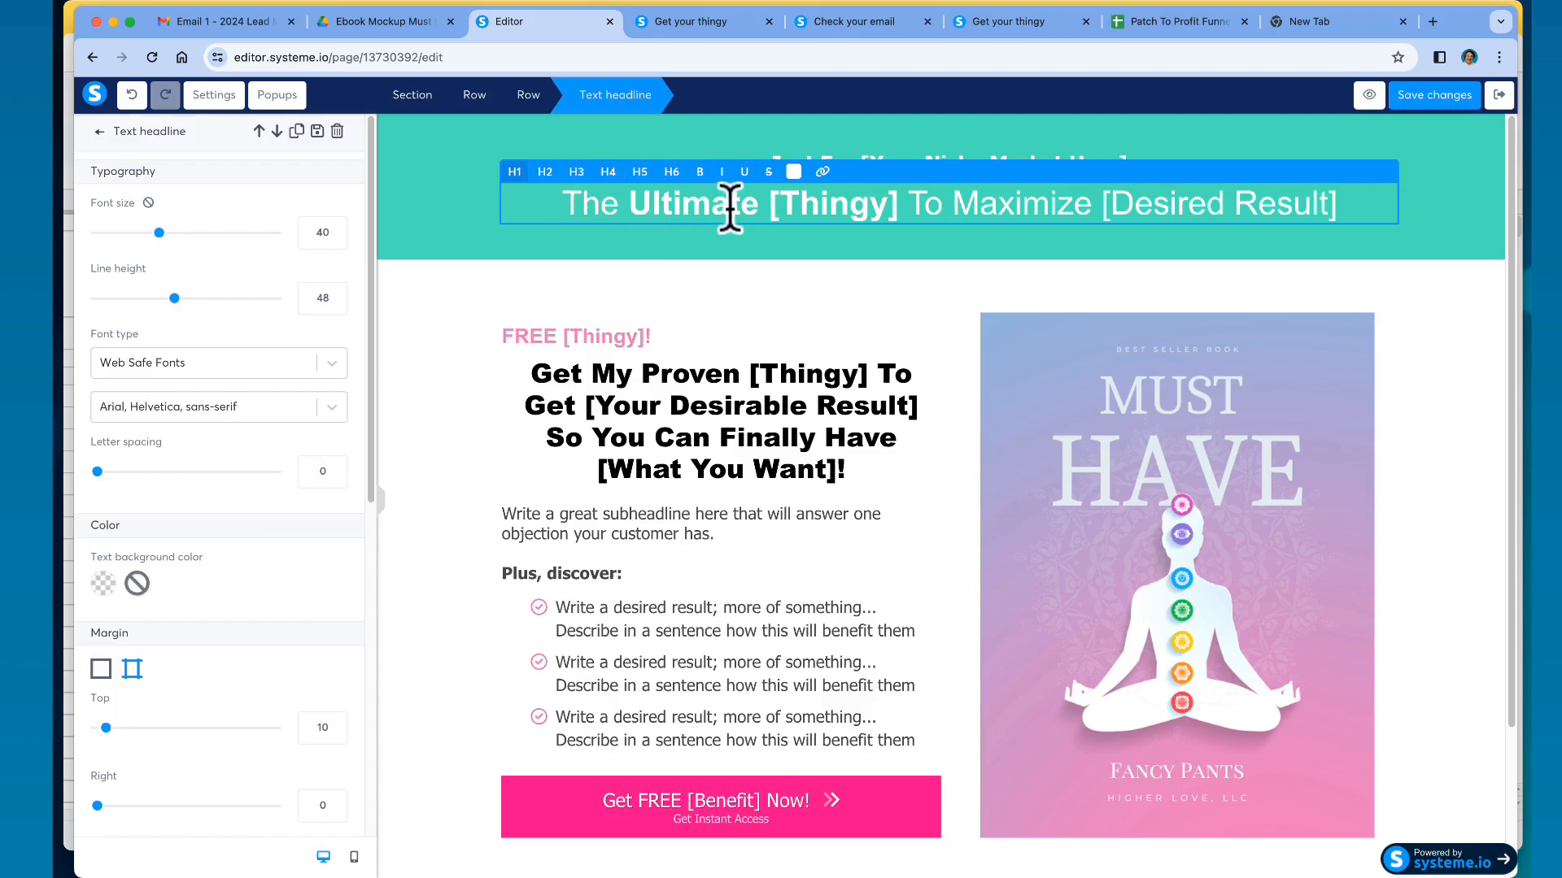
drag(559, 205, 1342, 202)
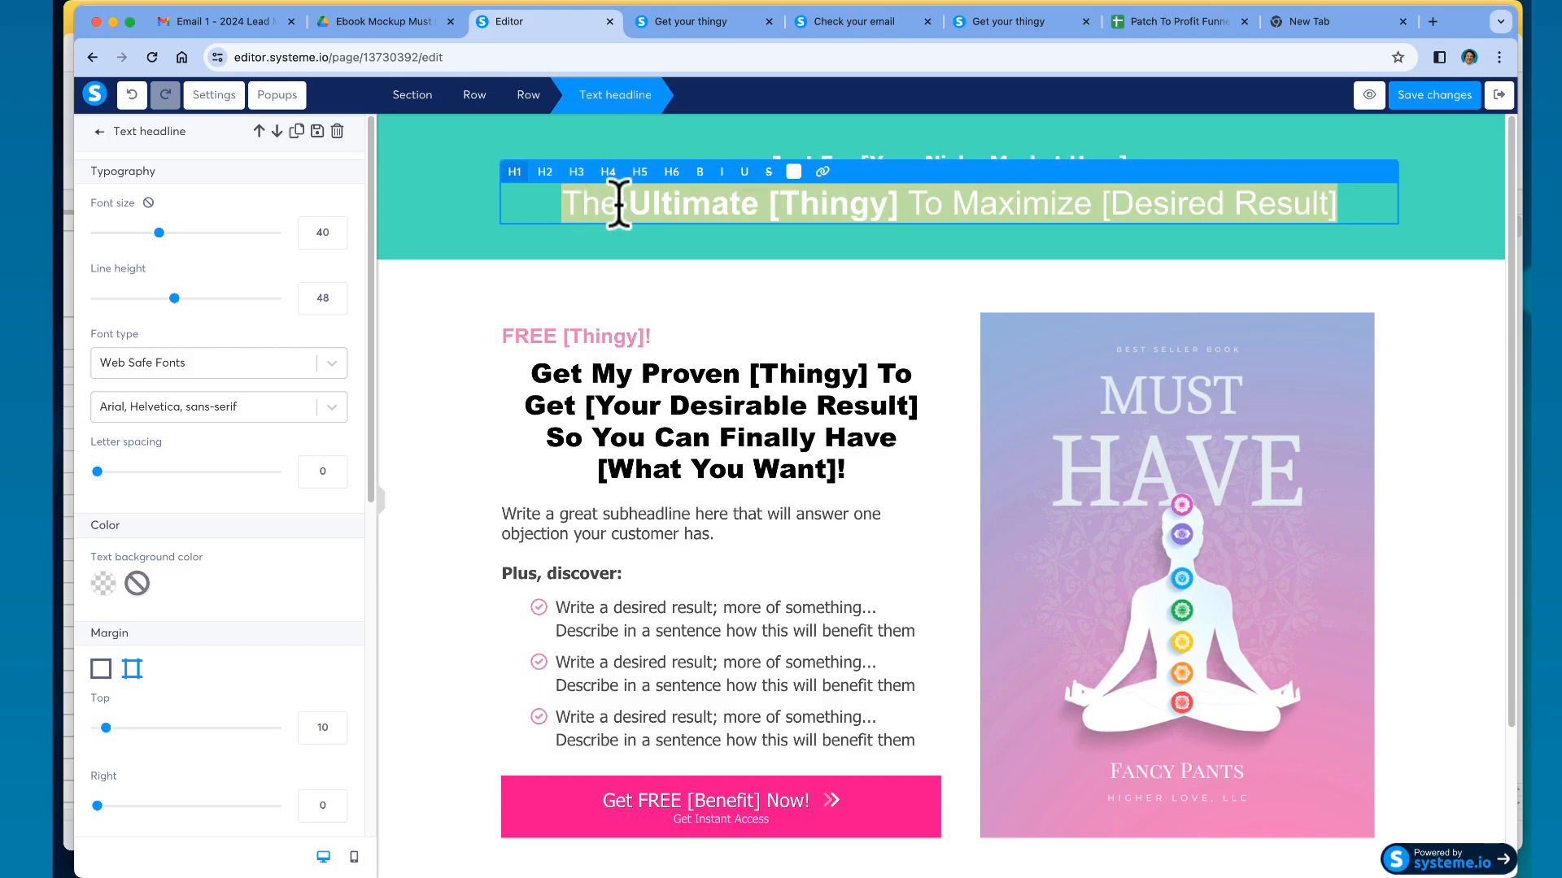
click(658, 408)
click(549, 367)
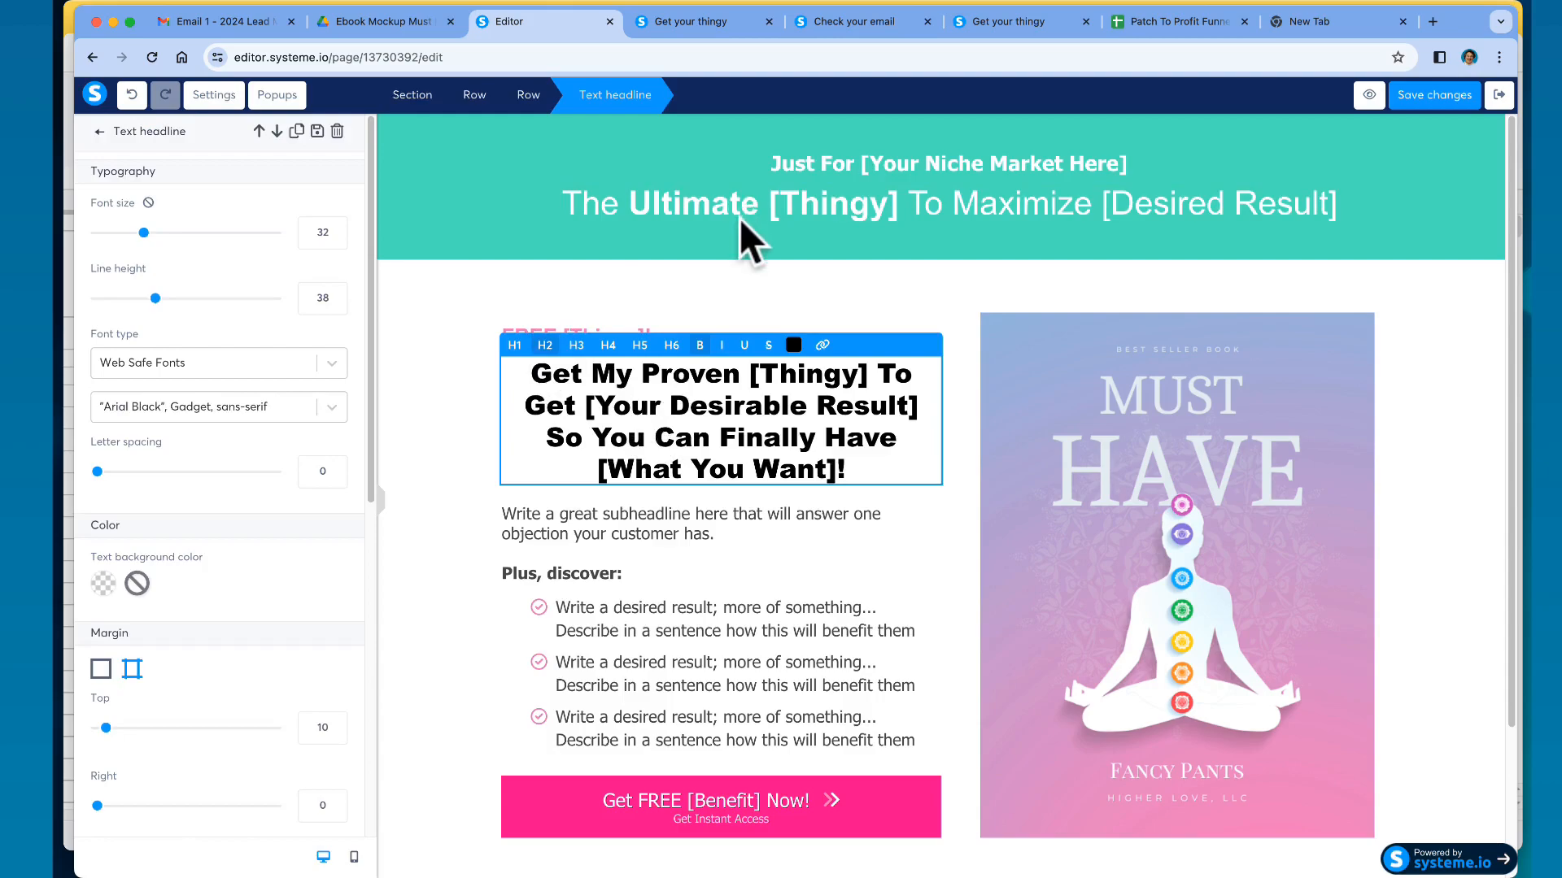
key(Escape)
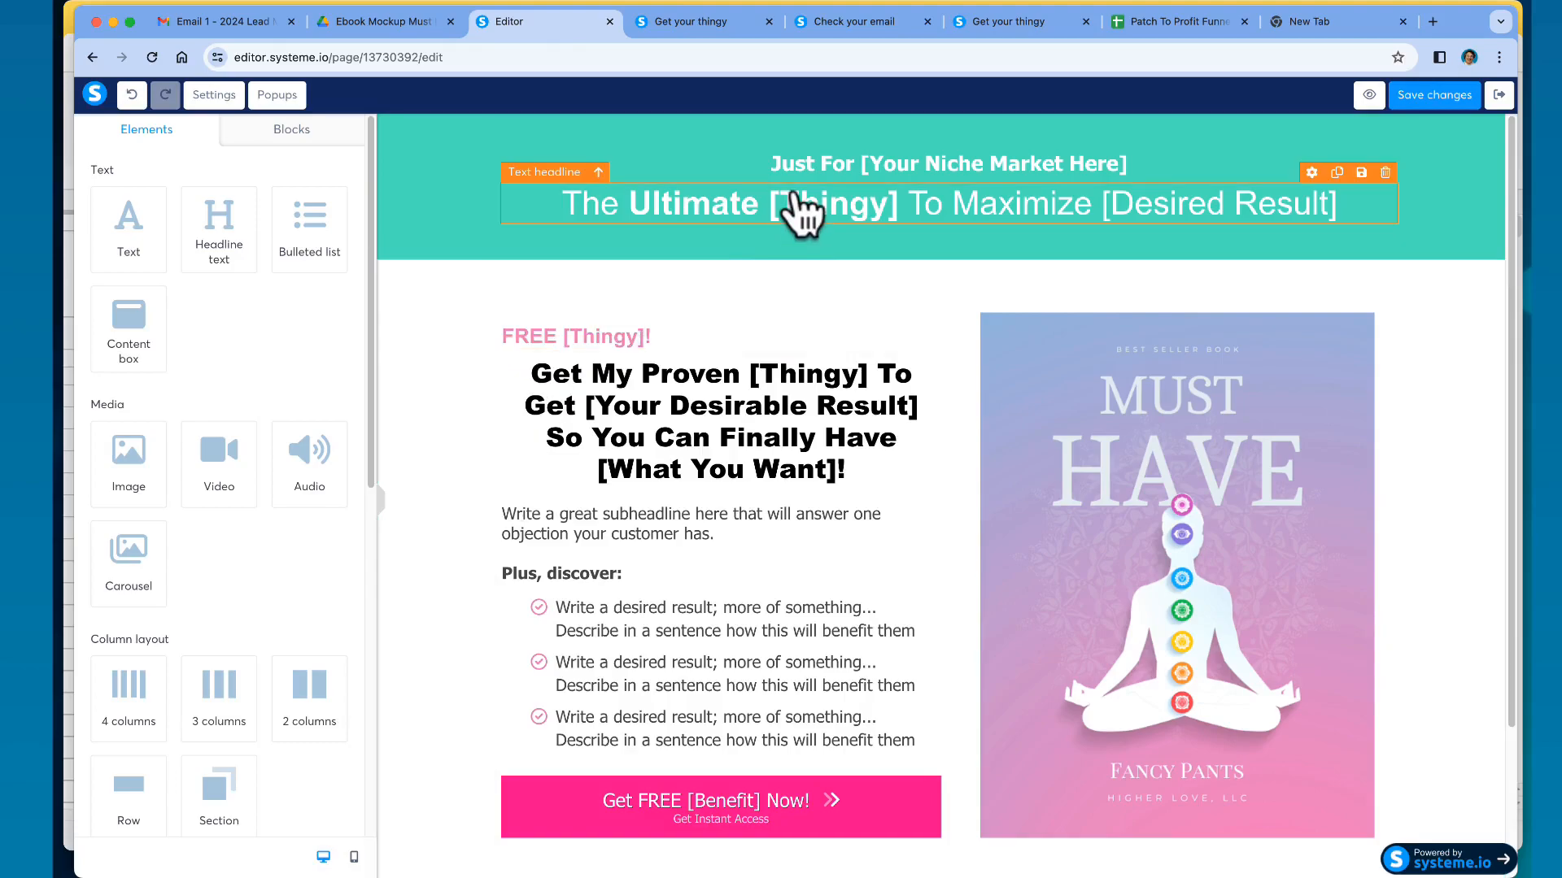
- Select the header section, switch to the main content section below it, and review its margin, color and padding settings
click(411, 139)
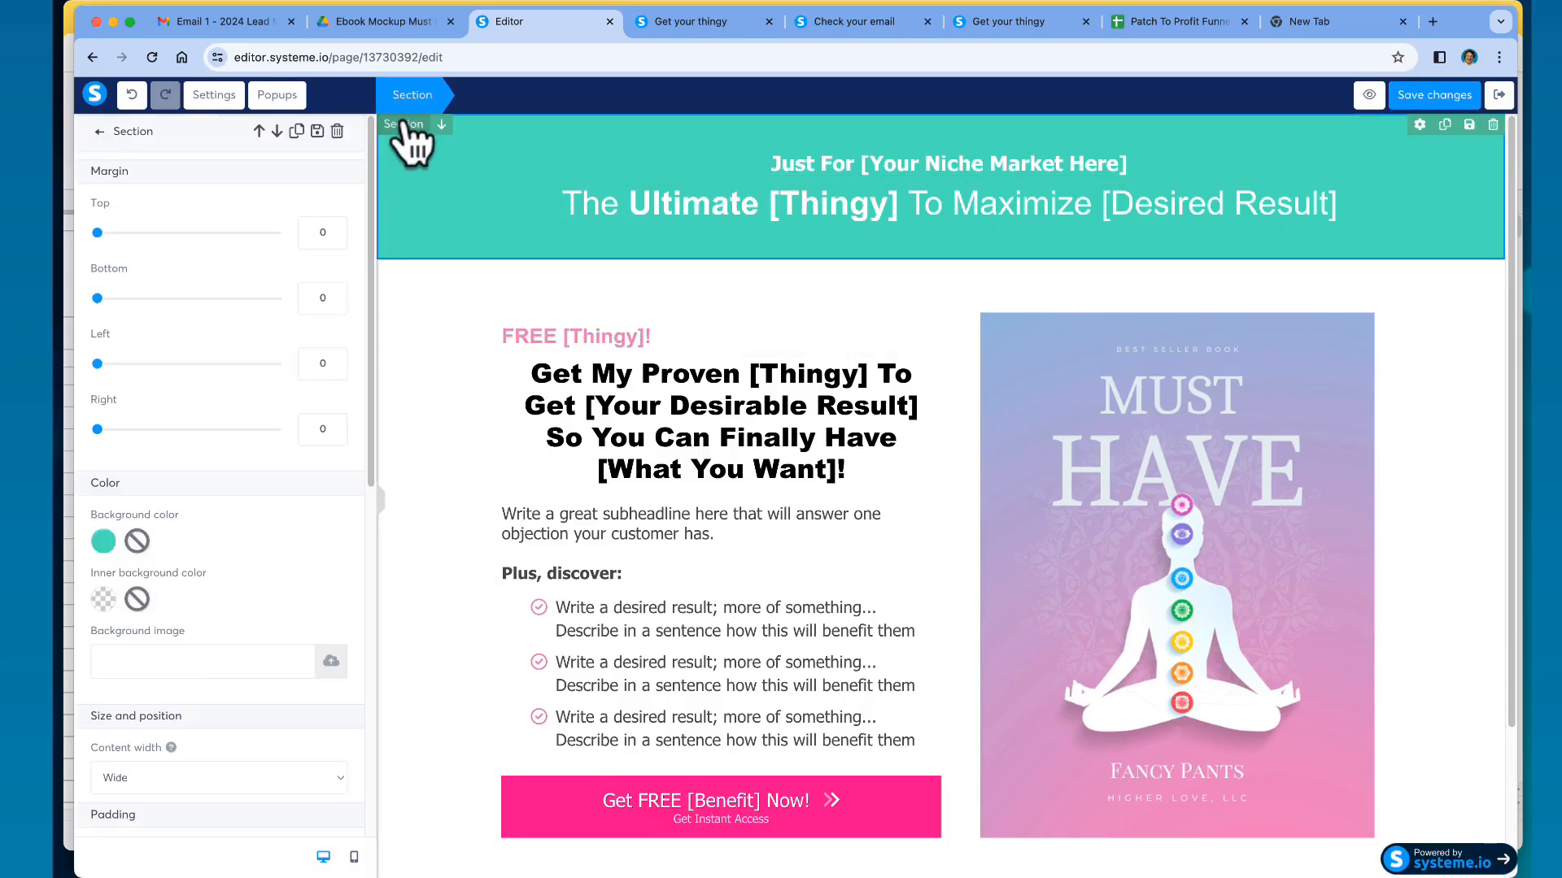
click(436, 311)
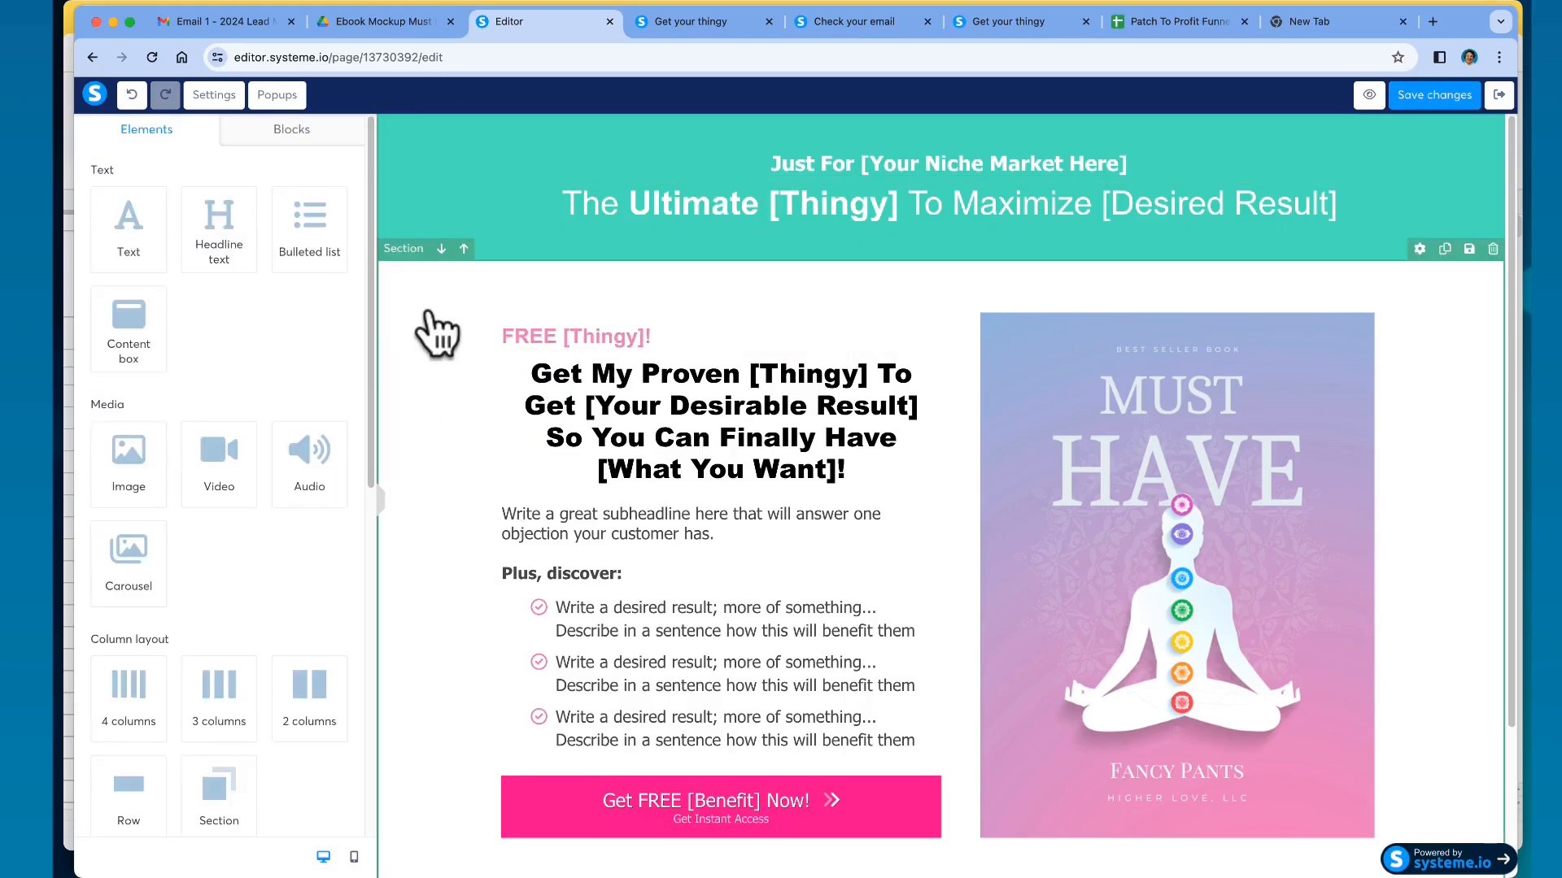
click(404, 249)
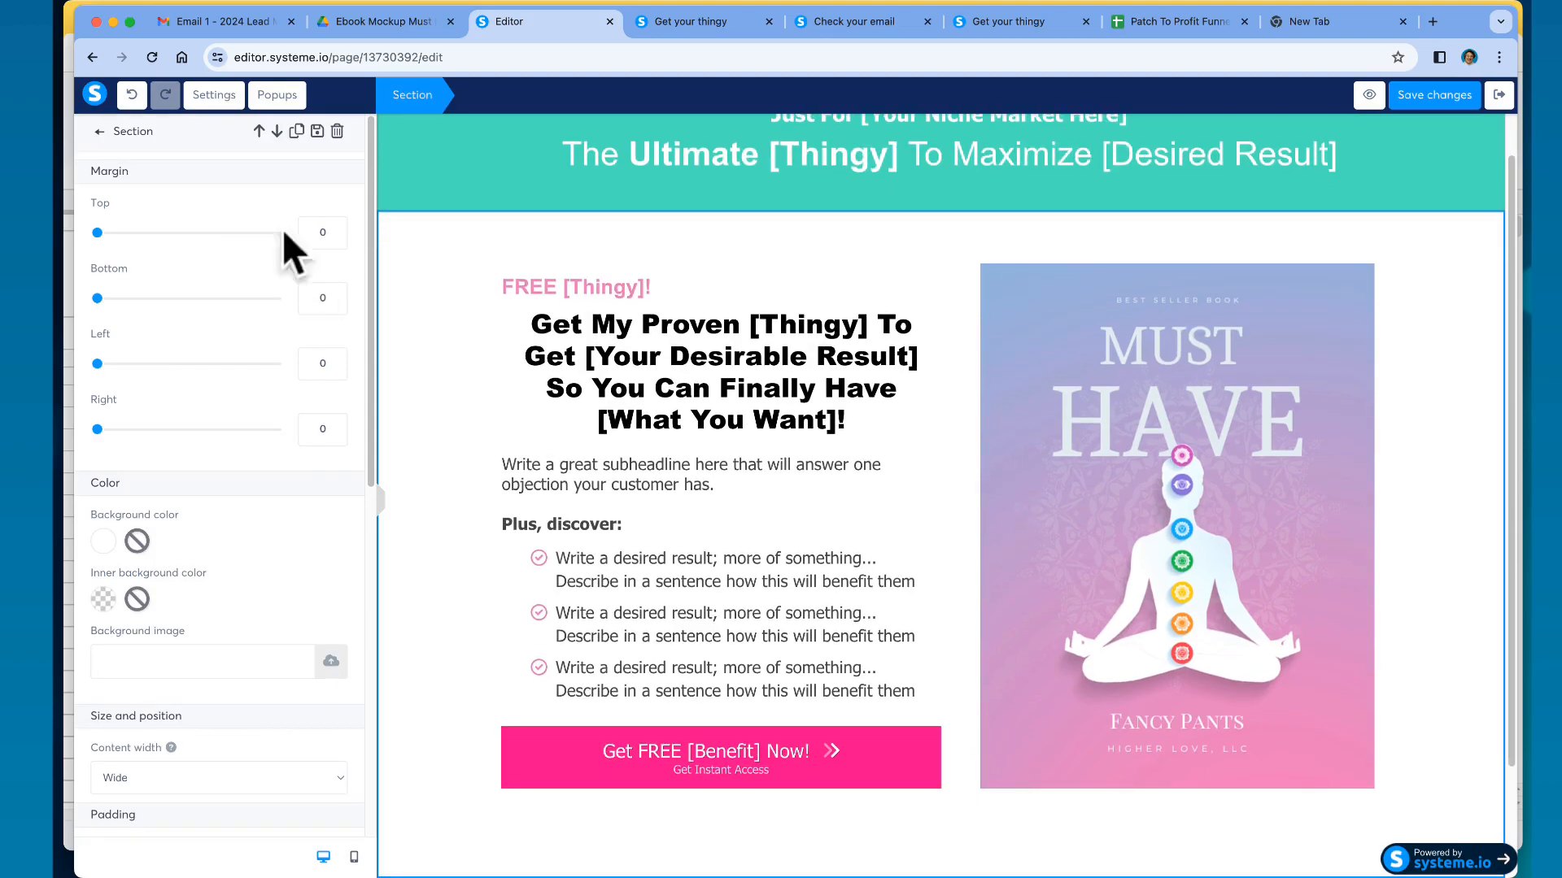
drag(154, 132, 118, 134)
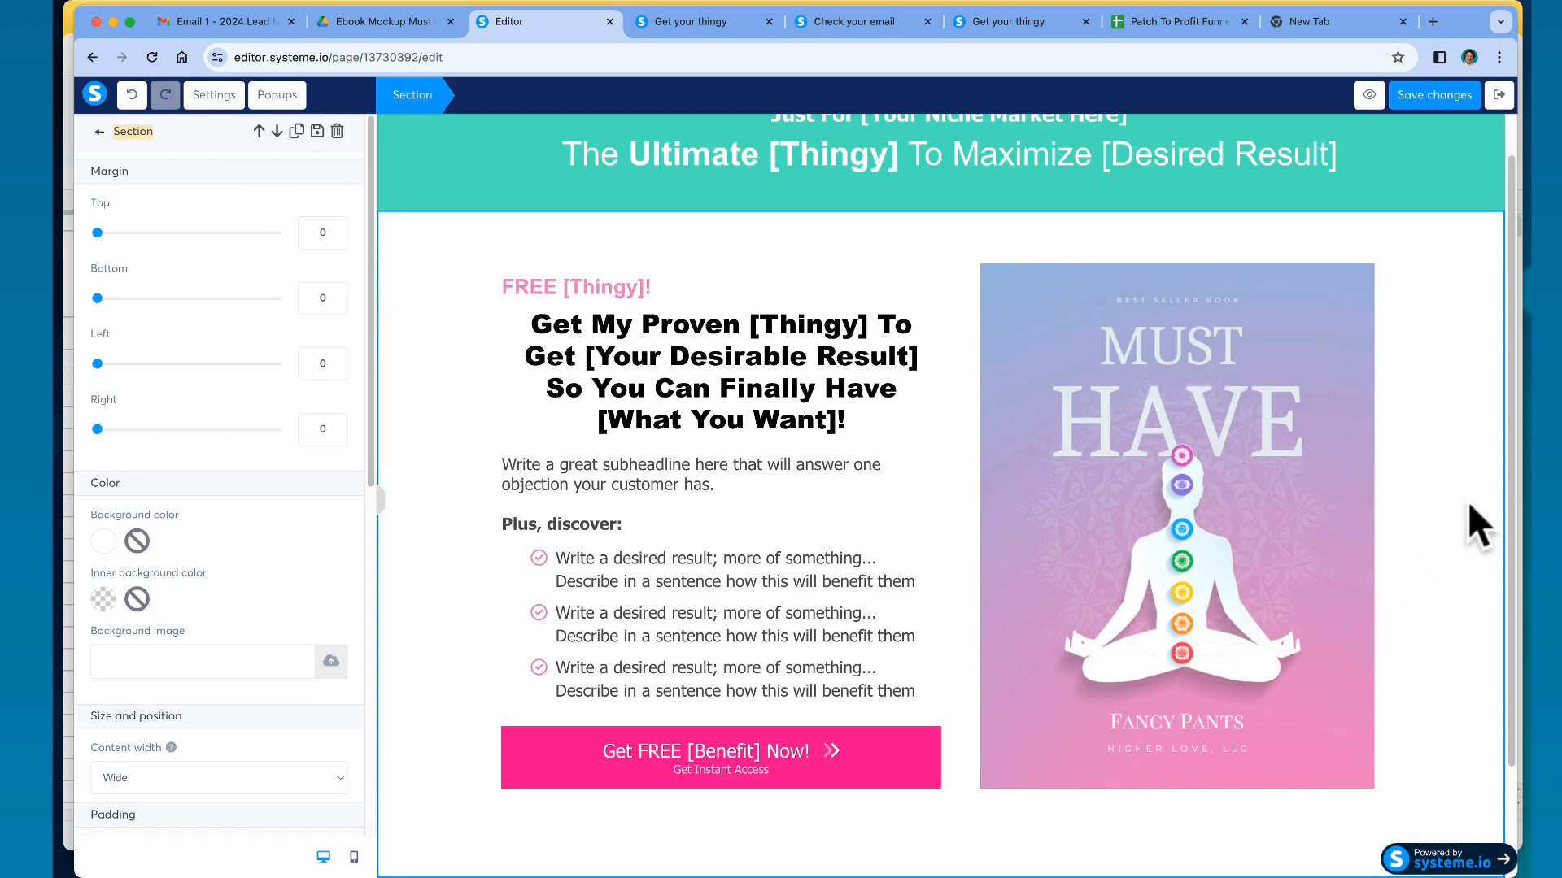
click(1493, 490)
scroll(1513, 537, down, 1)
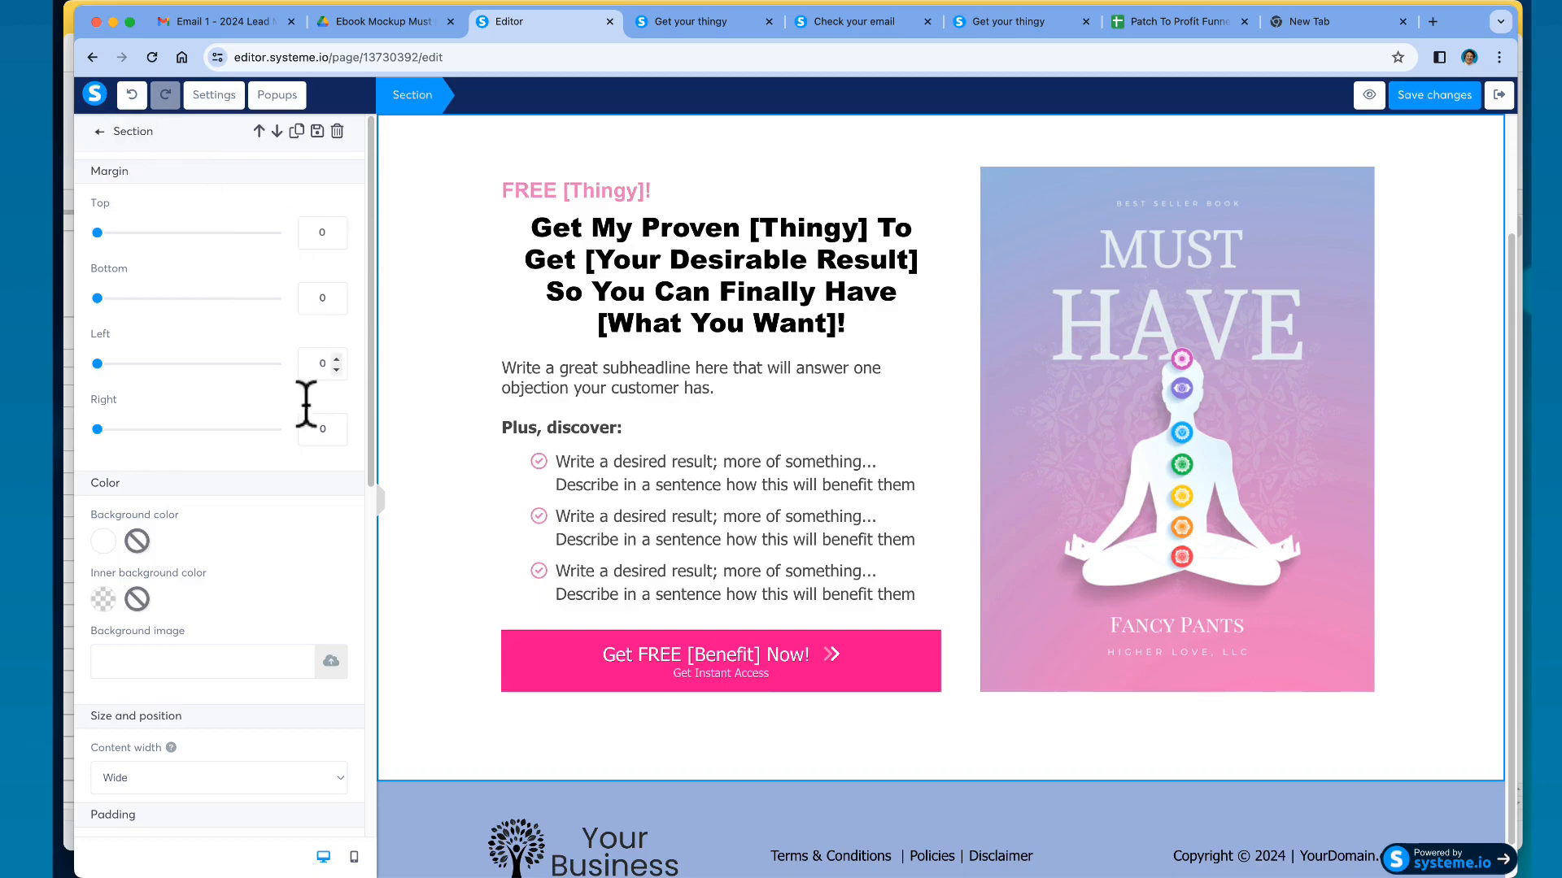
scroll(281, 495, down, 2)
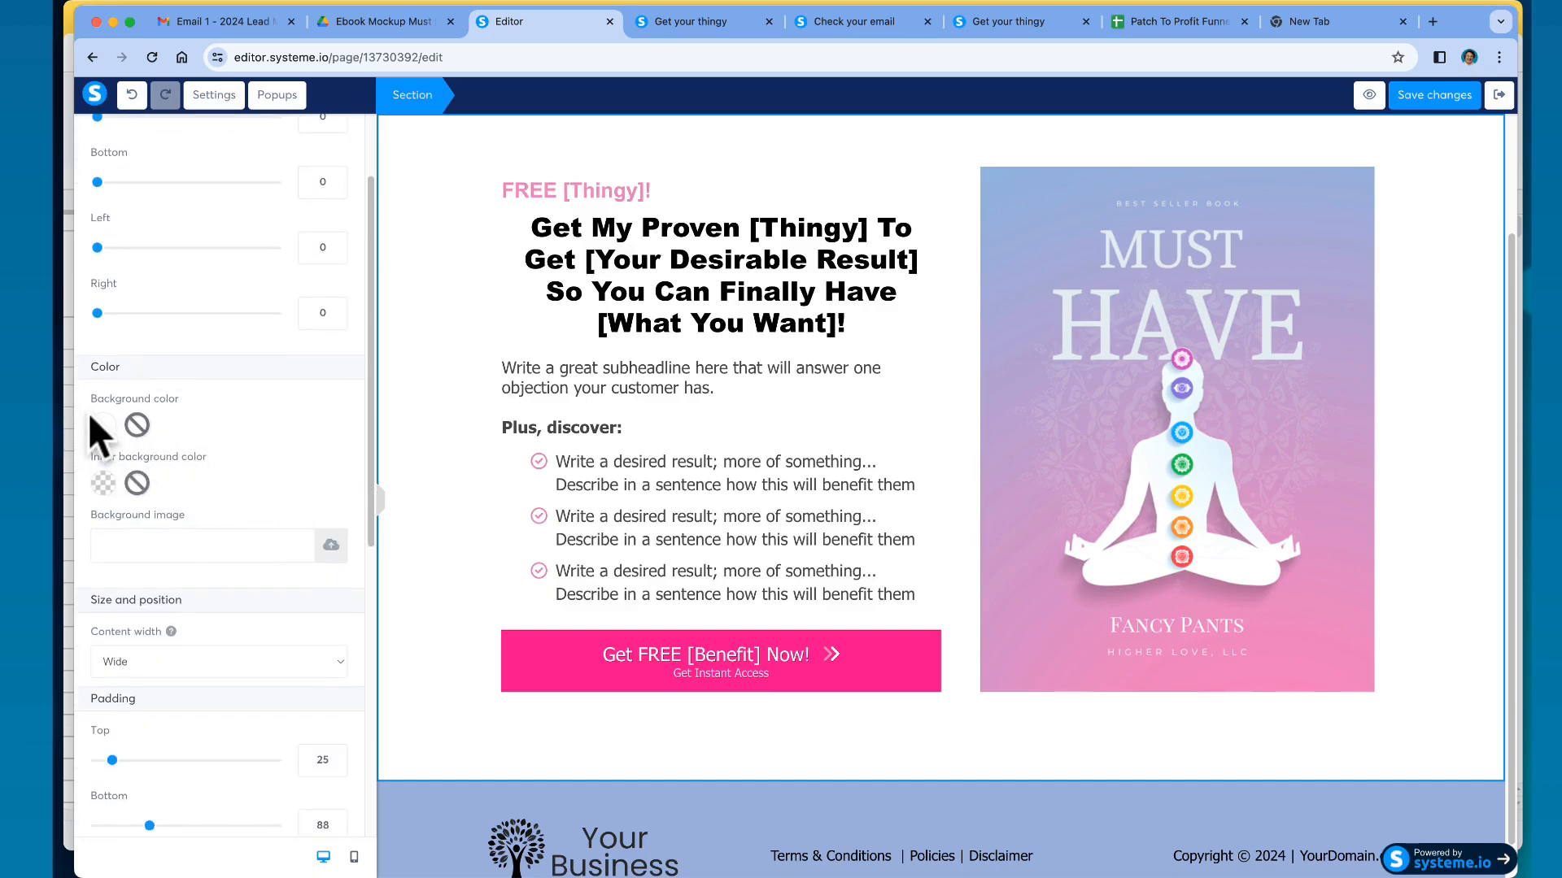
- Try blue 4A90E2, dark green 417505 and magenta BD10E0 as the main content section's background, and set it back to white FFFFFF
click(104, 424)
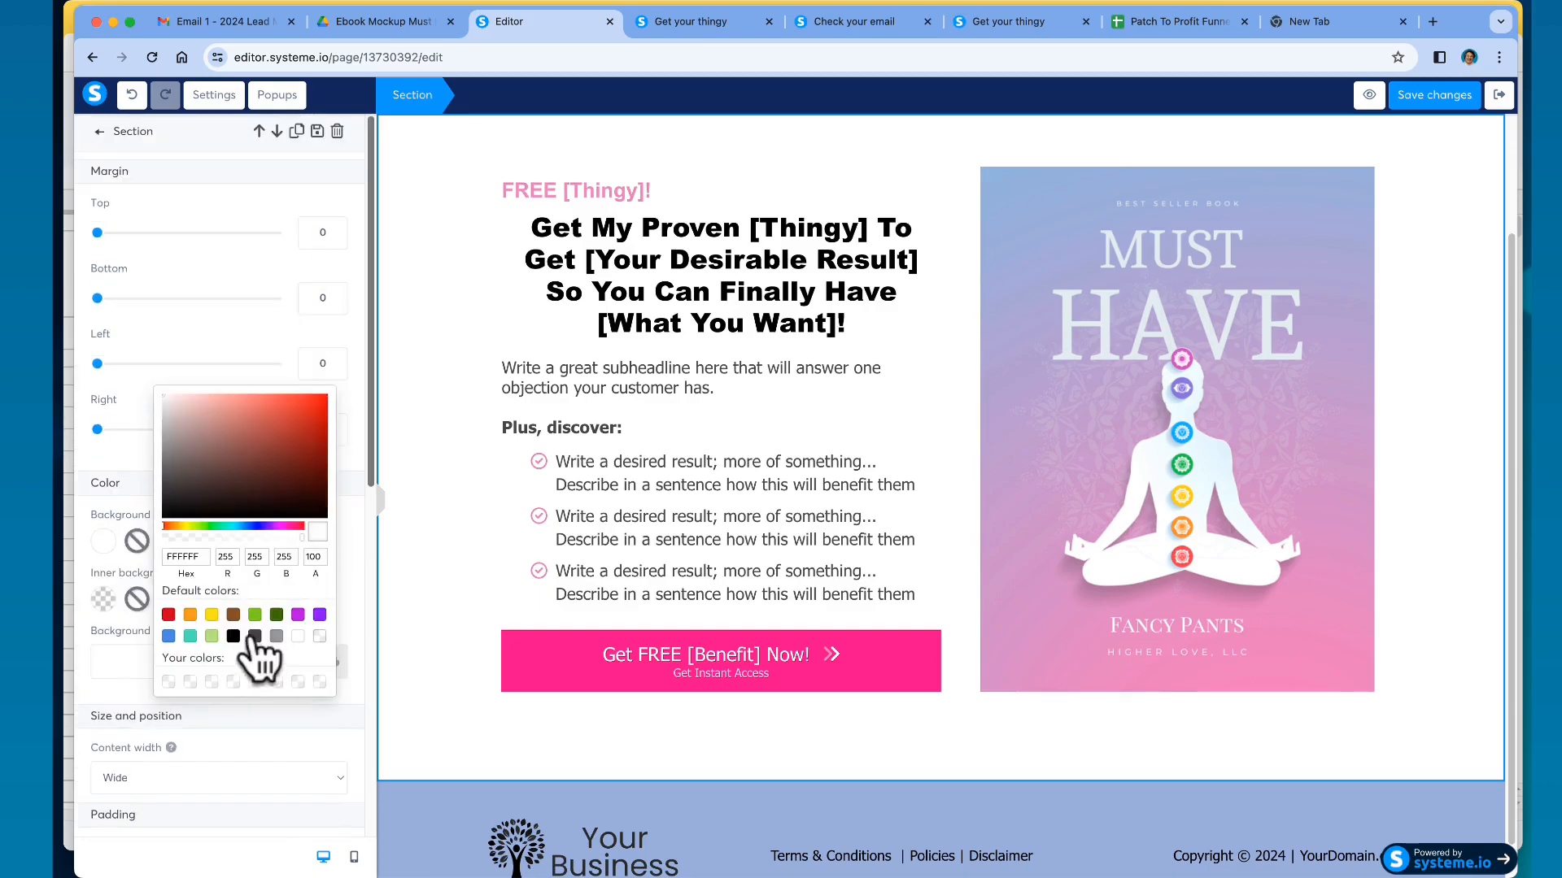
click(168, 636)
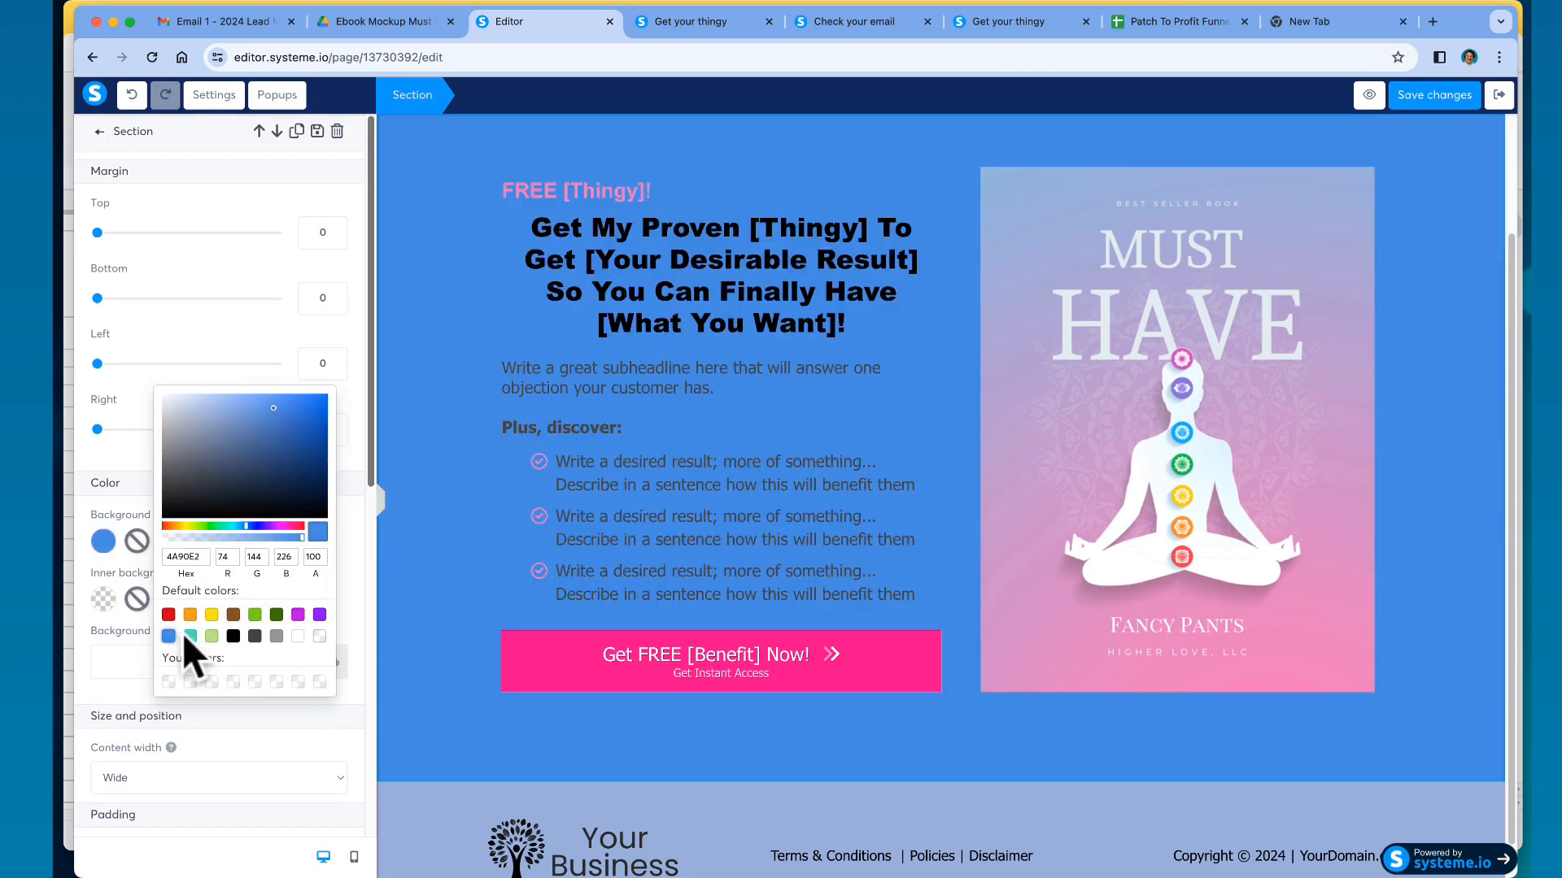
click(276, 615)
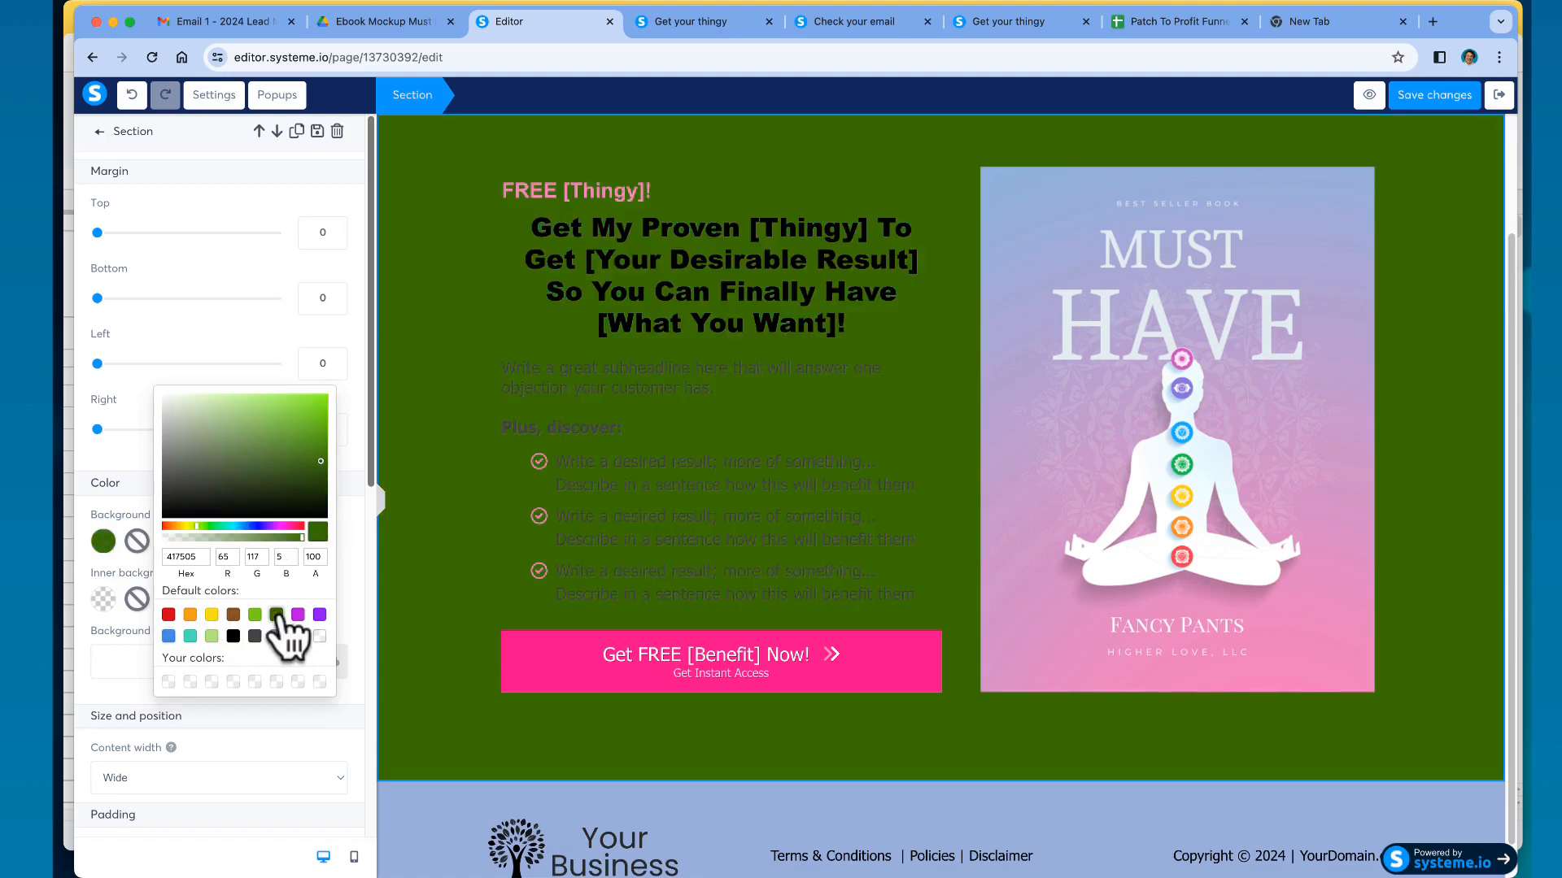
click(297, 615)
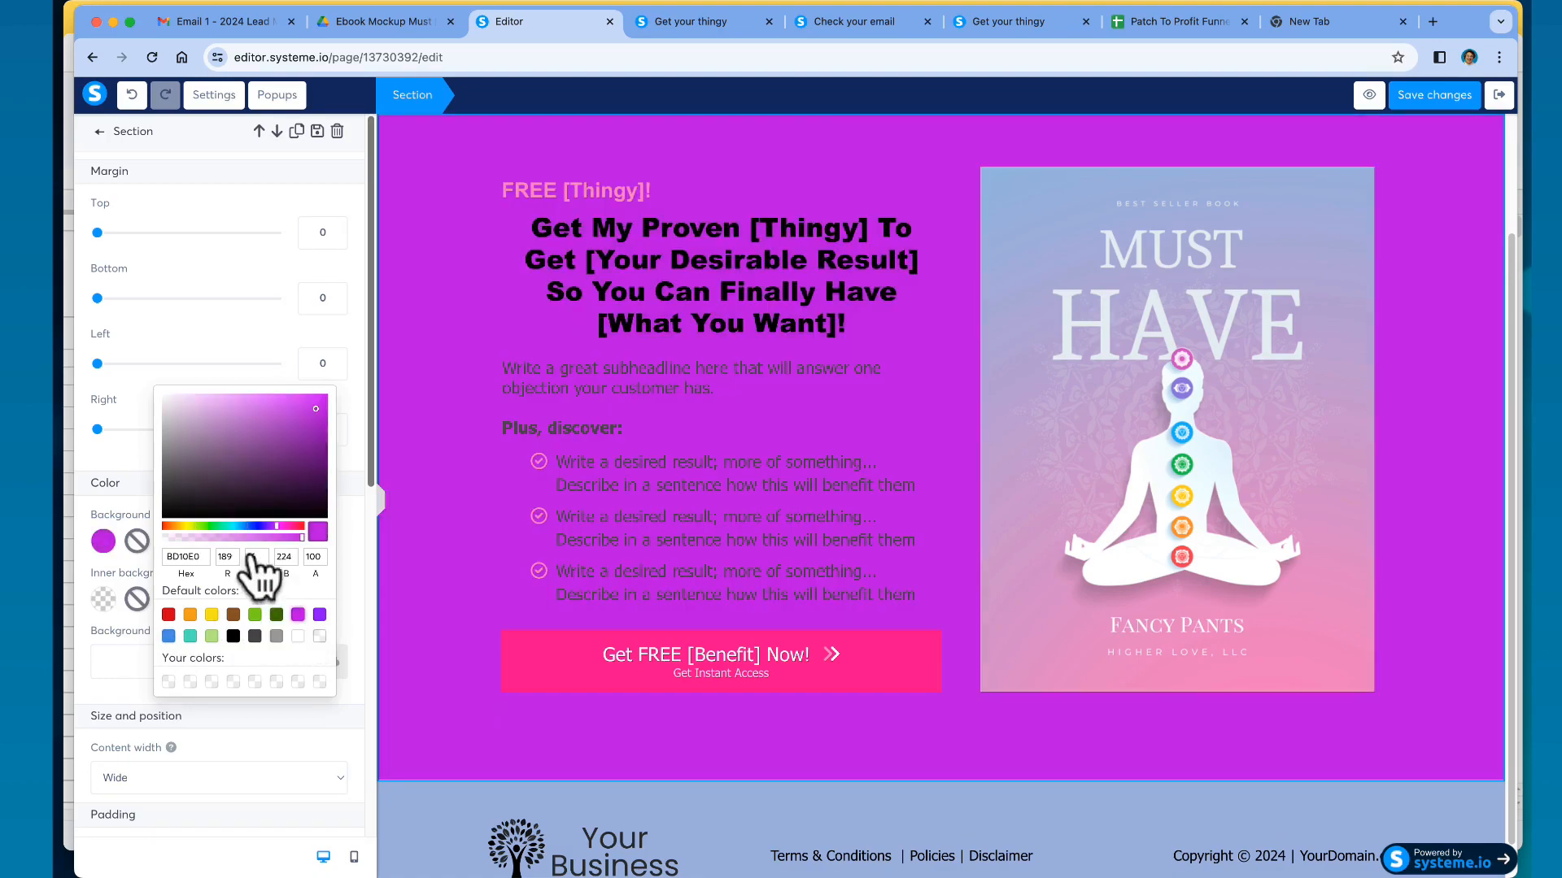
double_click(179, 556)
click(299, 636)
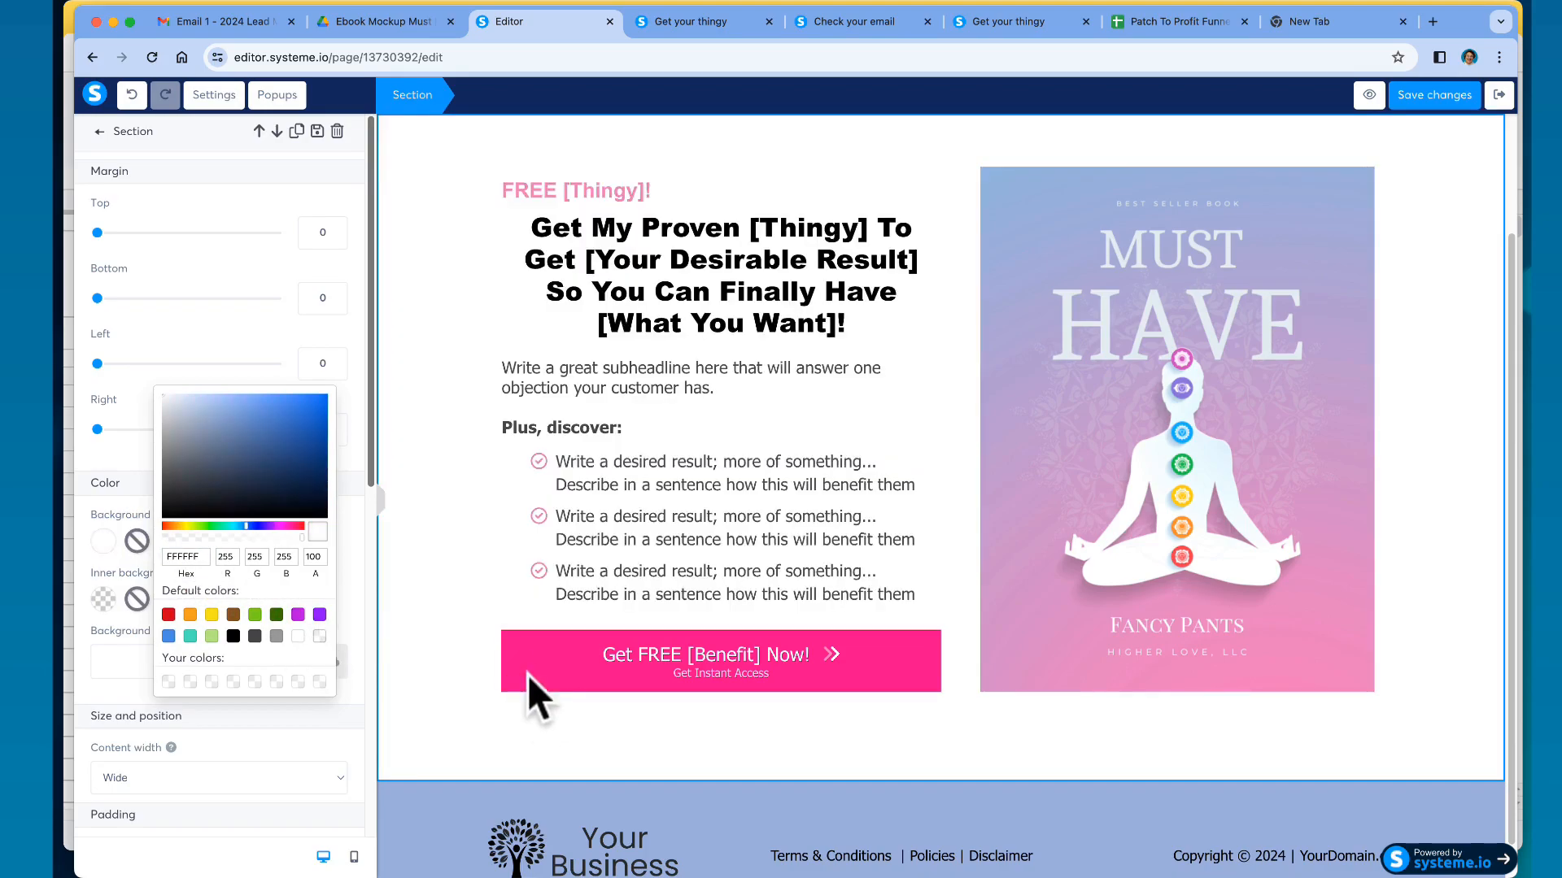
click(402, 496)
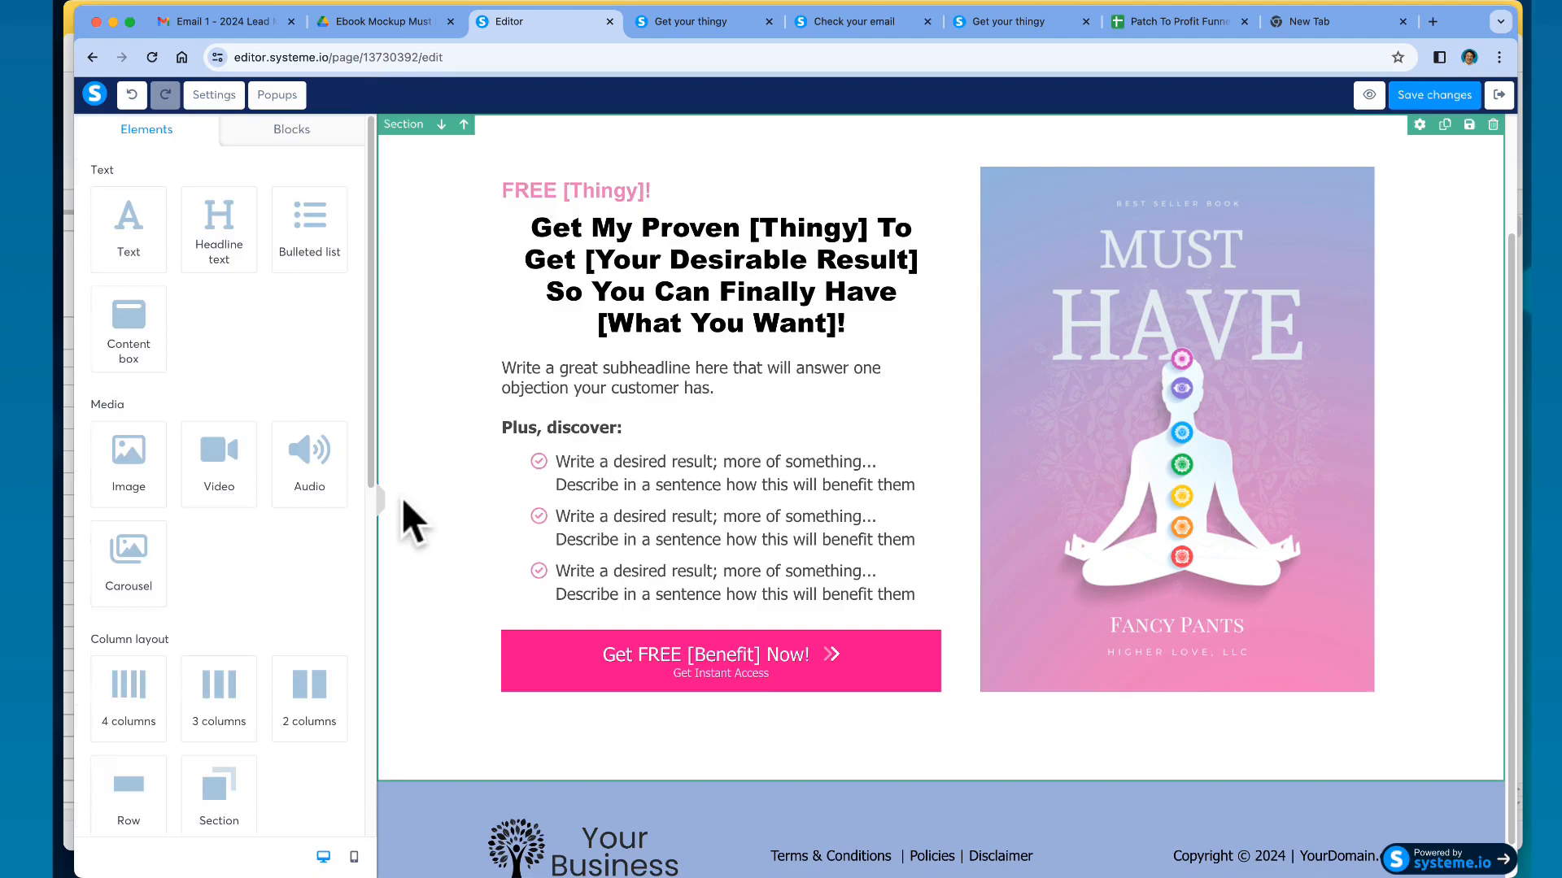
- Open the text color picker for "FREE [Thingy]!" and copy the Secondary hex code EF82BE from the planning spreadsheet in Google Sheets
click(642, 190)
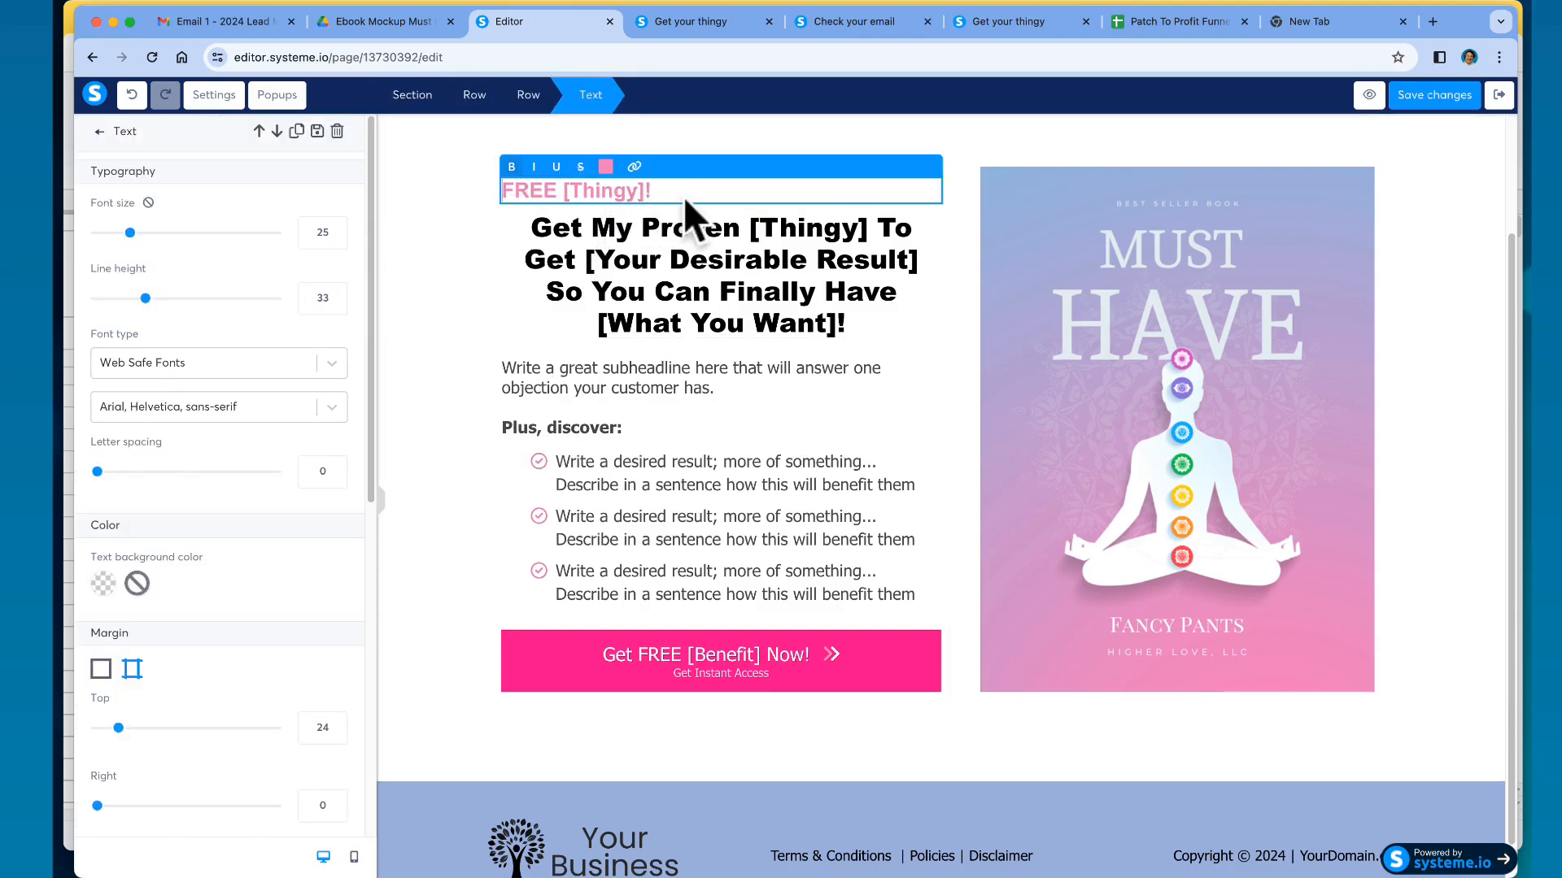
click(605, 166)
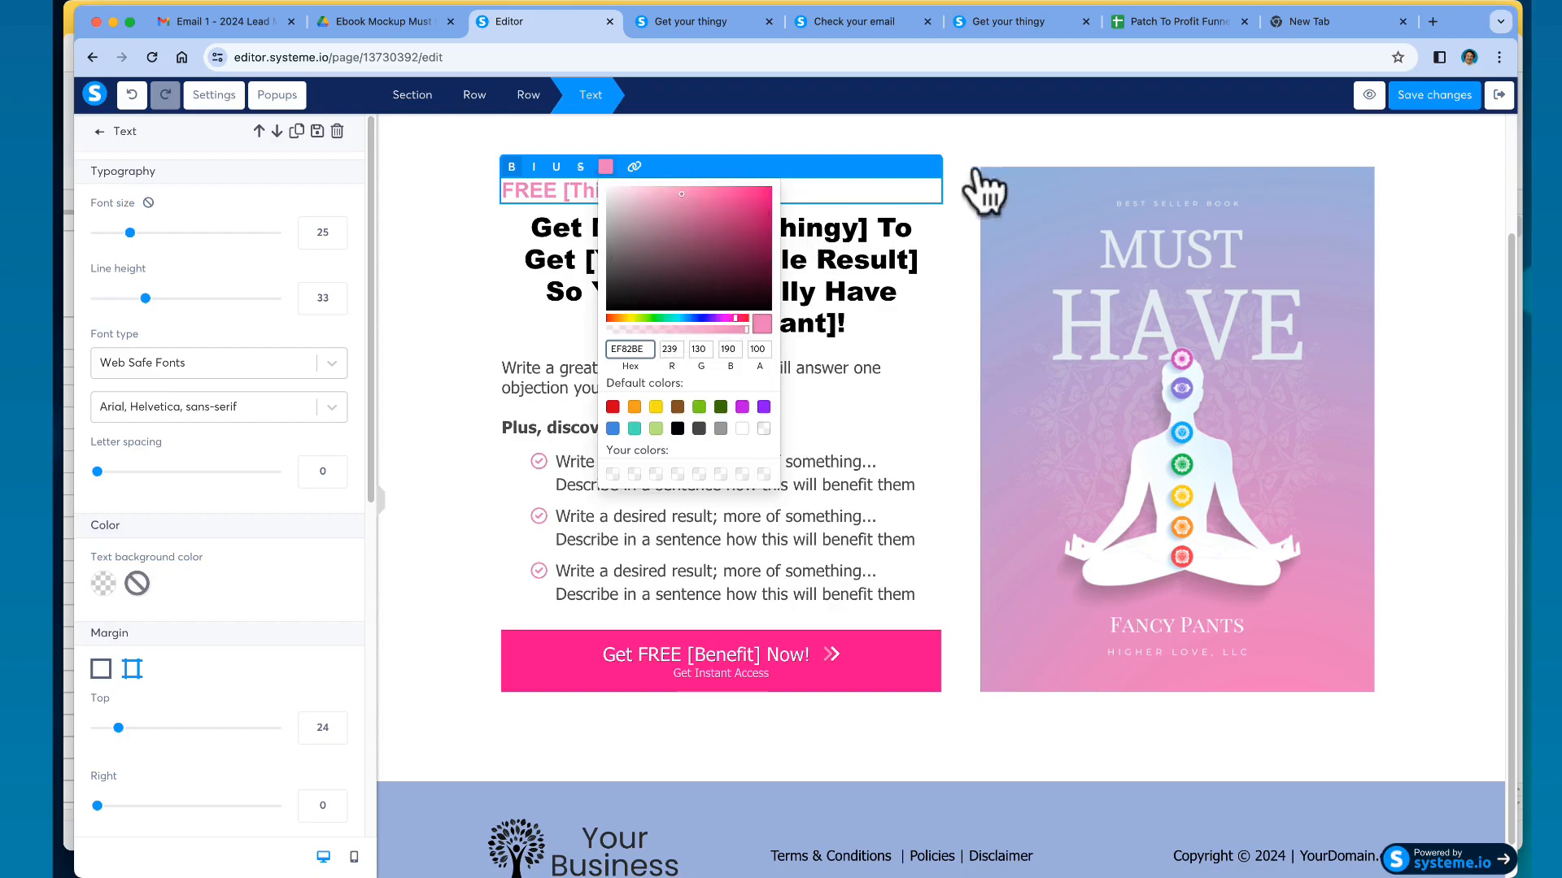
click(1153, 22)
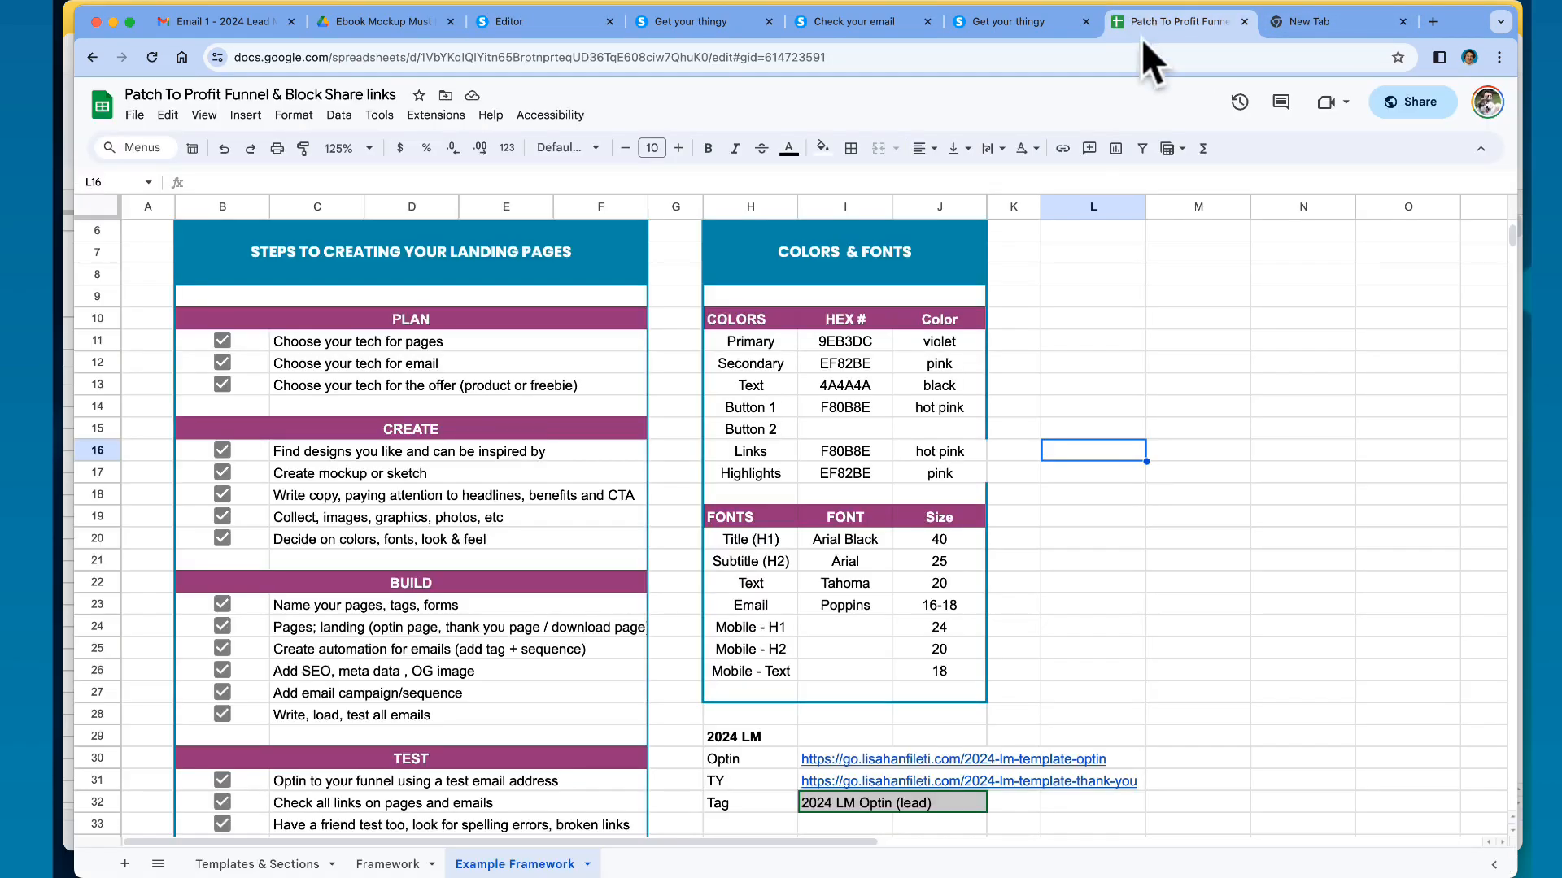
click(816, 364)
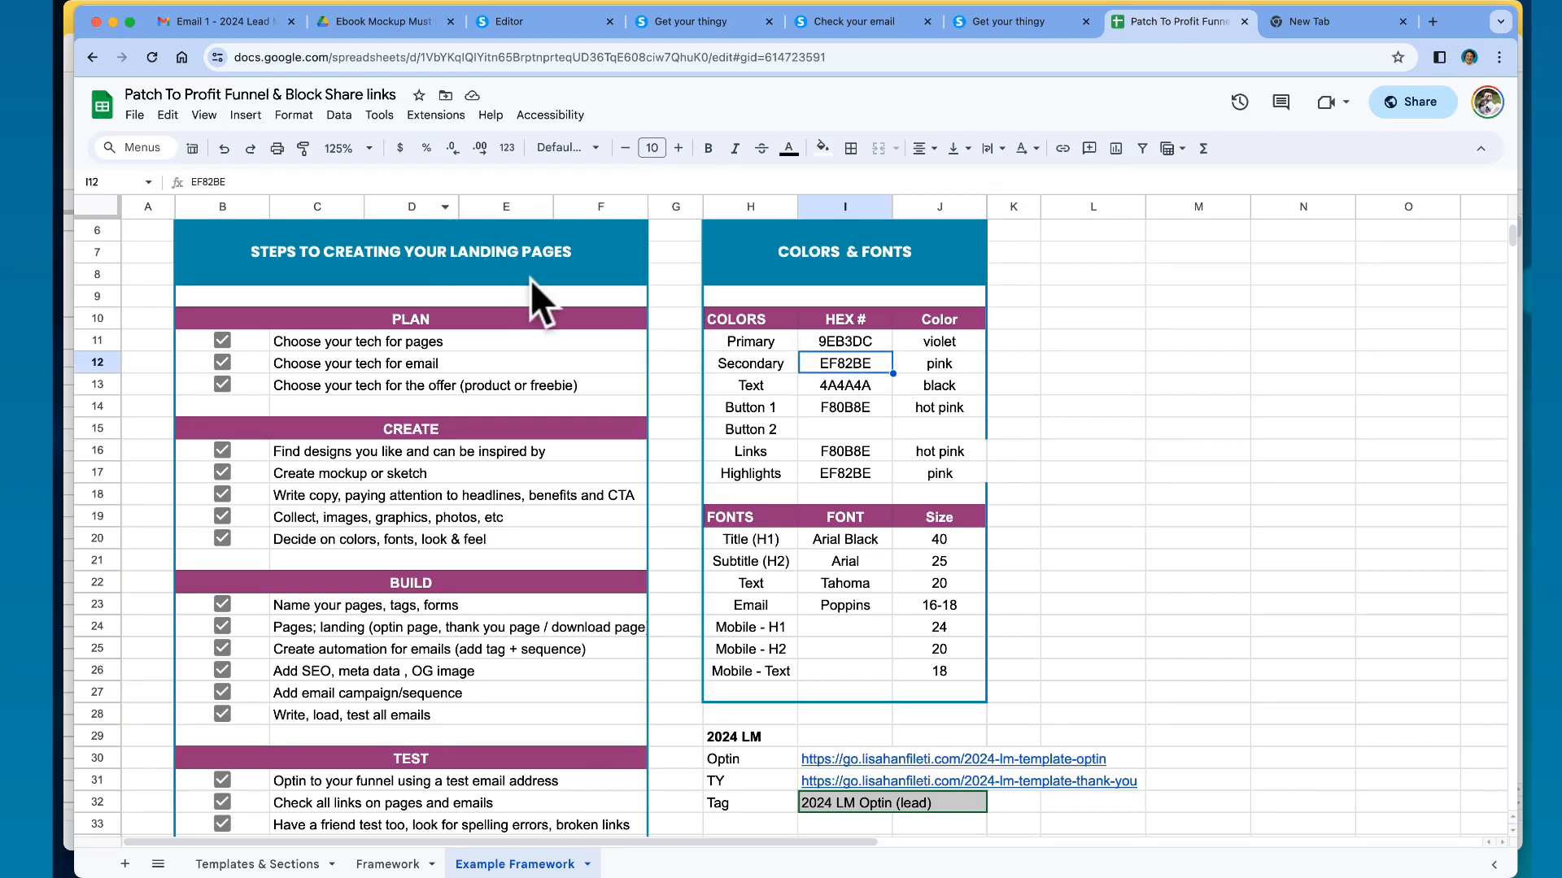
double_click(855, 363)
drag(874, 362, 817, 363)
key(super+c)
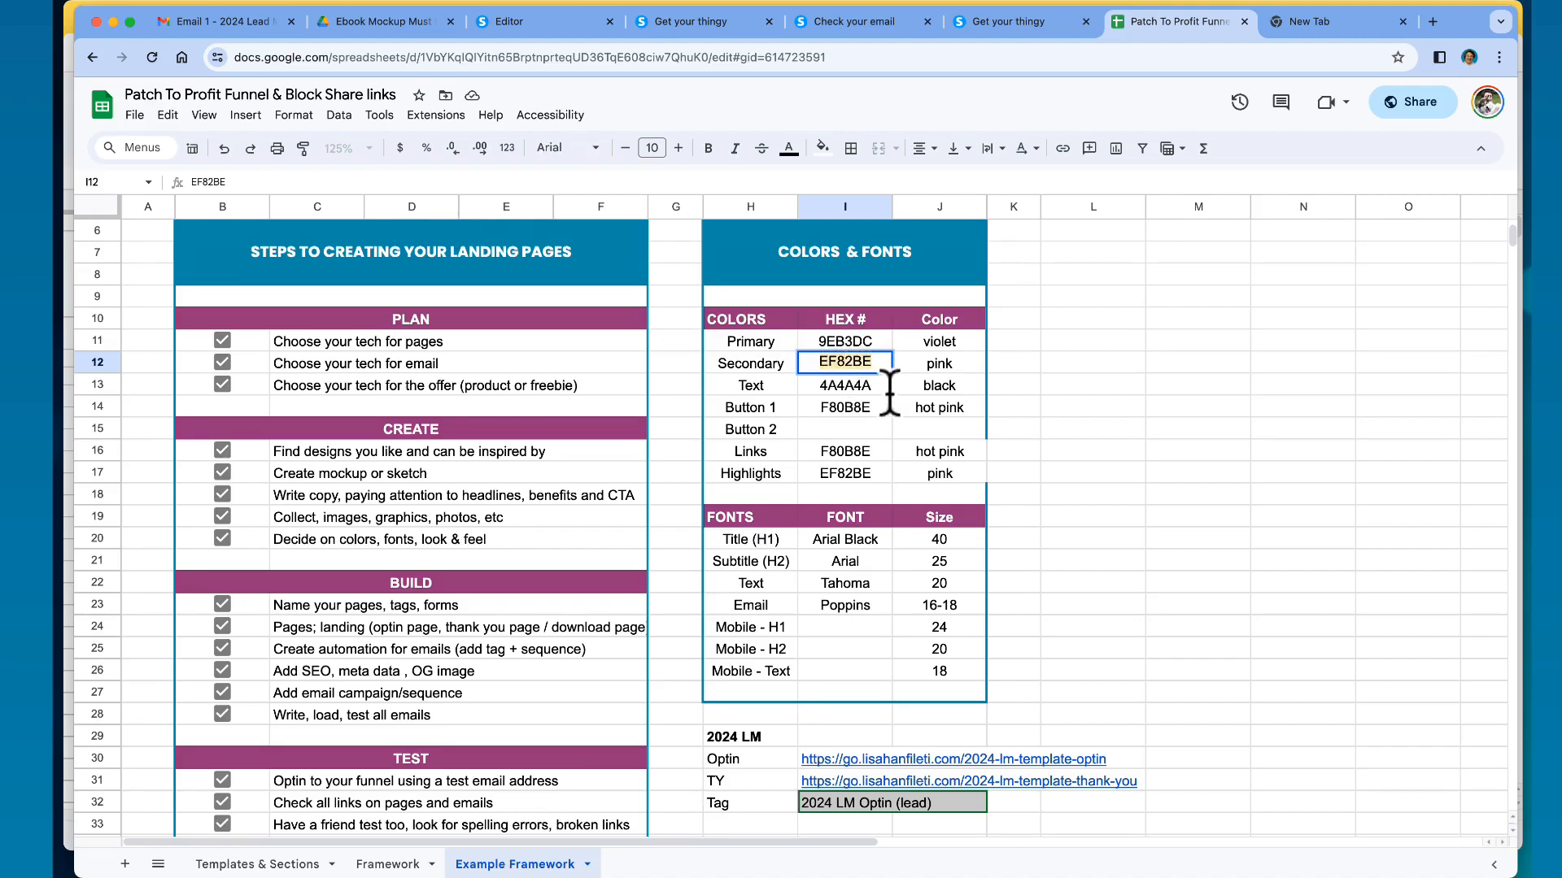
click(1133, 386)
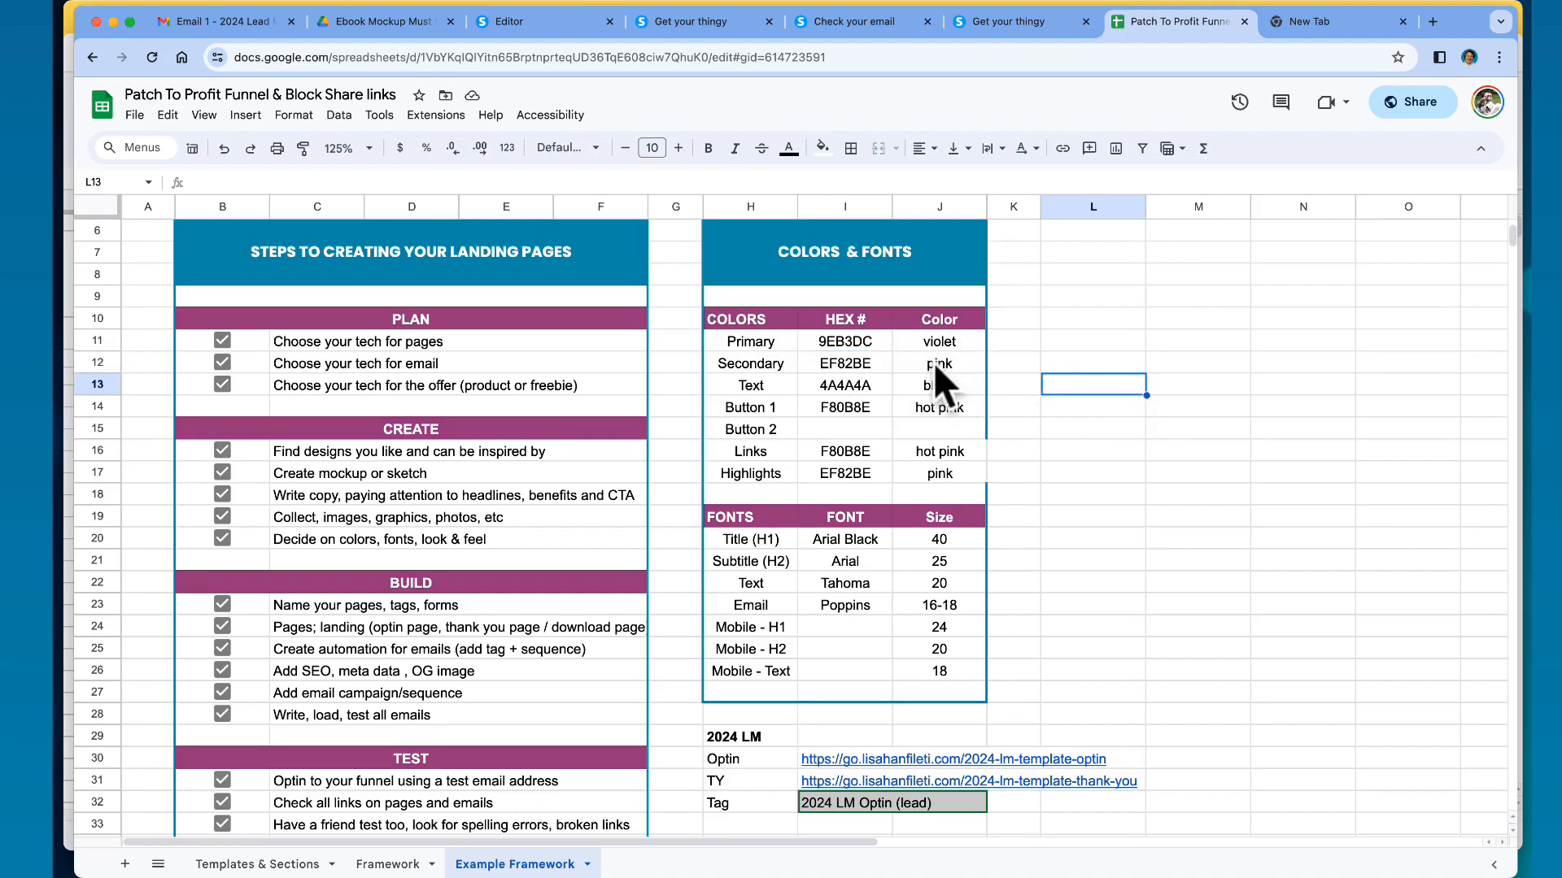
- Return to the systeme.io editor, set the "FREE [Thingy]!" text color to EF82BE, and store it as the first custom color
click(532, 23)
drag(650, 349, 606, 348)
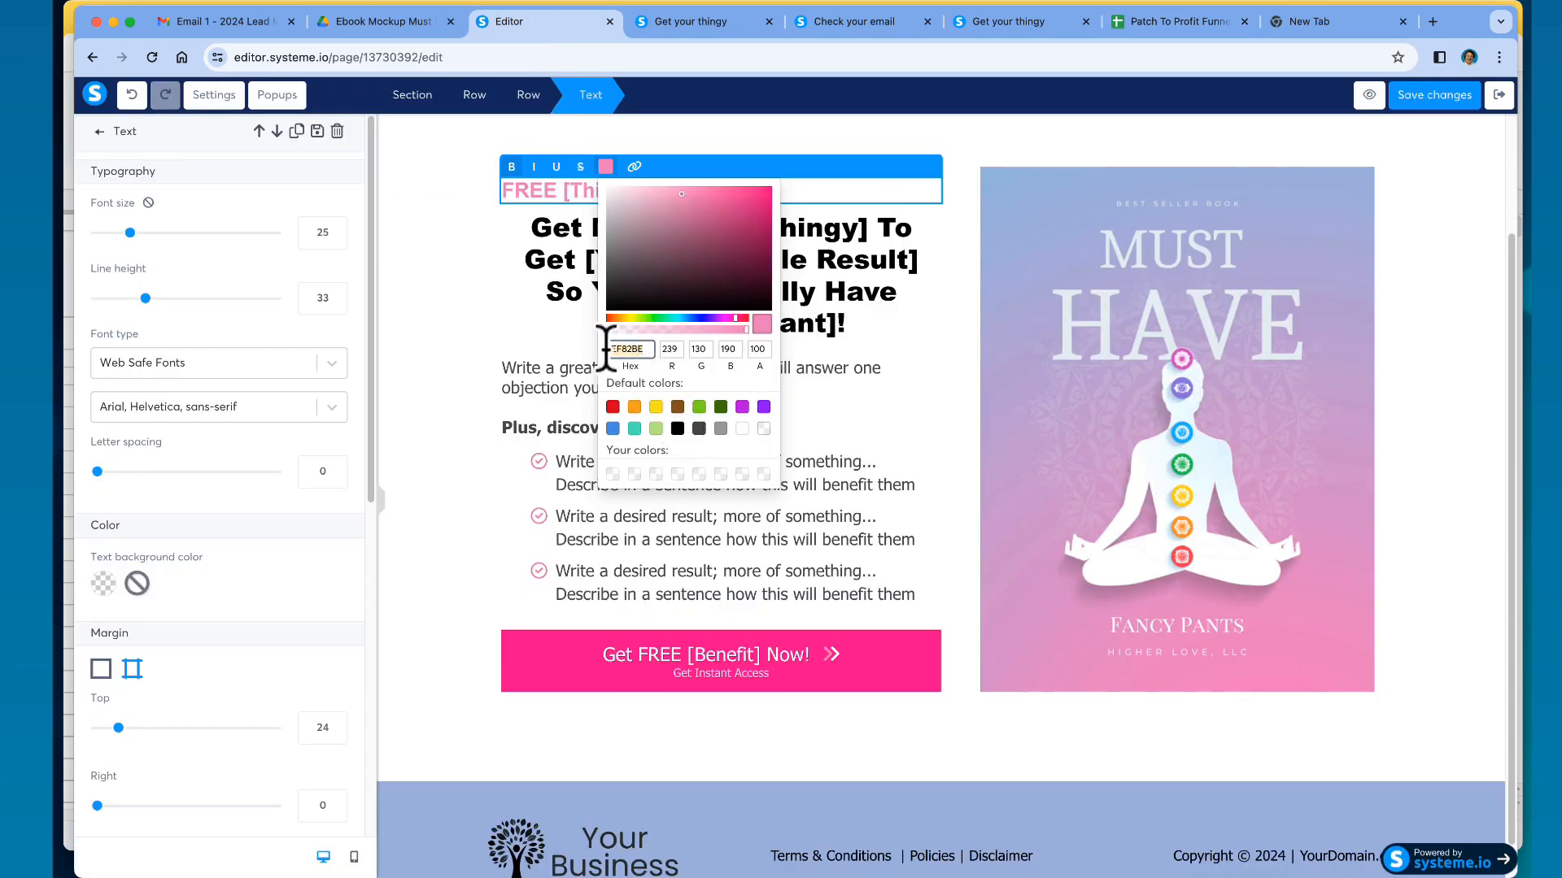
key(super+v)
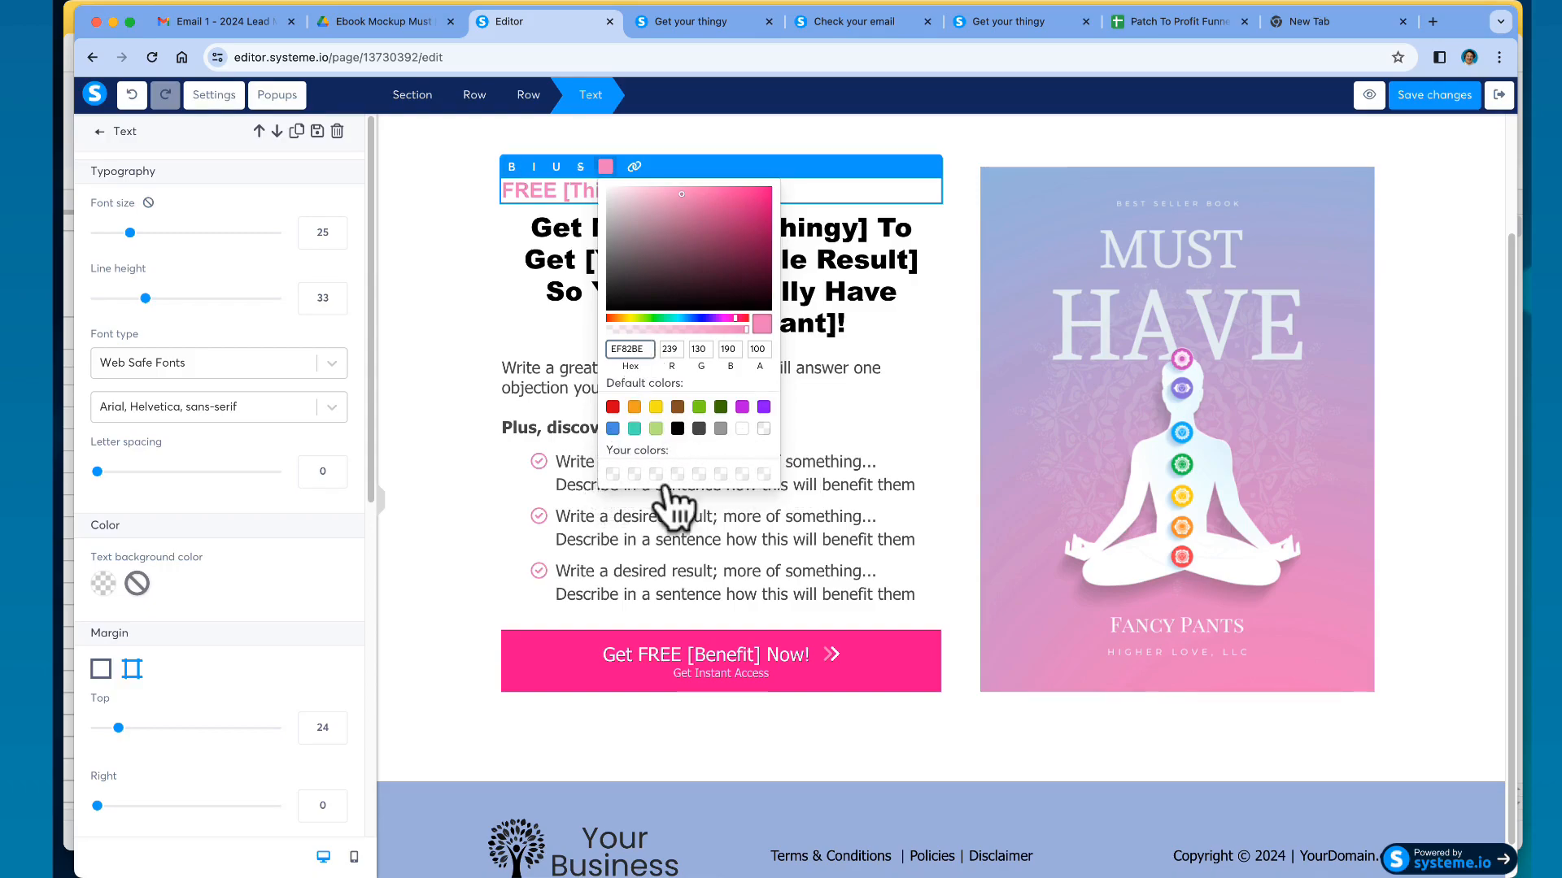
click(612, 475)
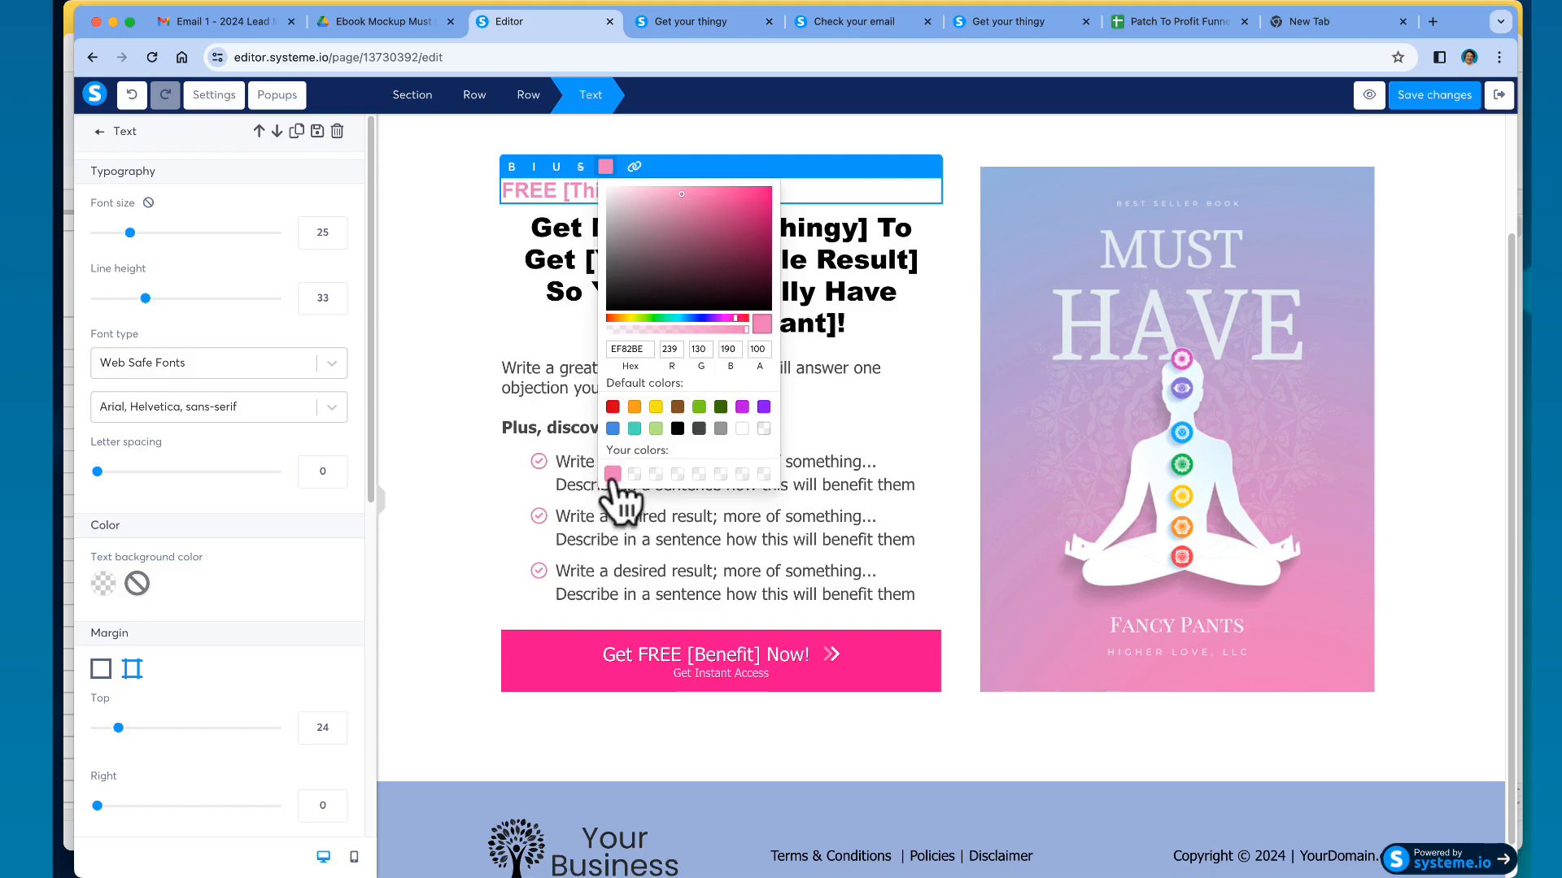
- Select the bulleted list, examine the saved custom color in its icon color picker, and deselect the list
click(539, 483)
click(544, 467)
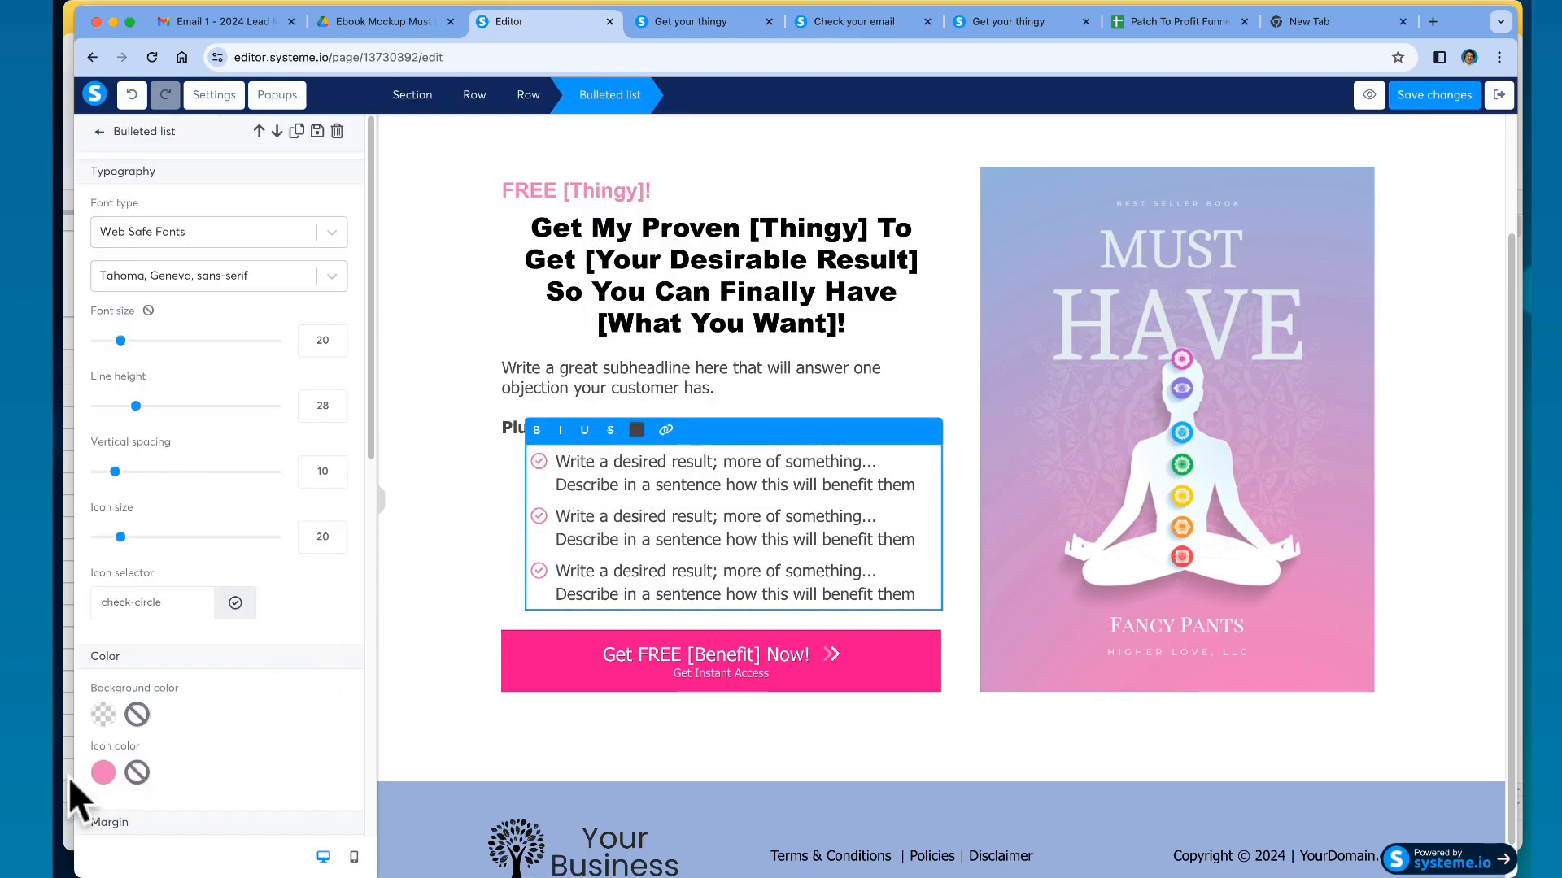
click(102, 770)
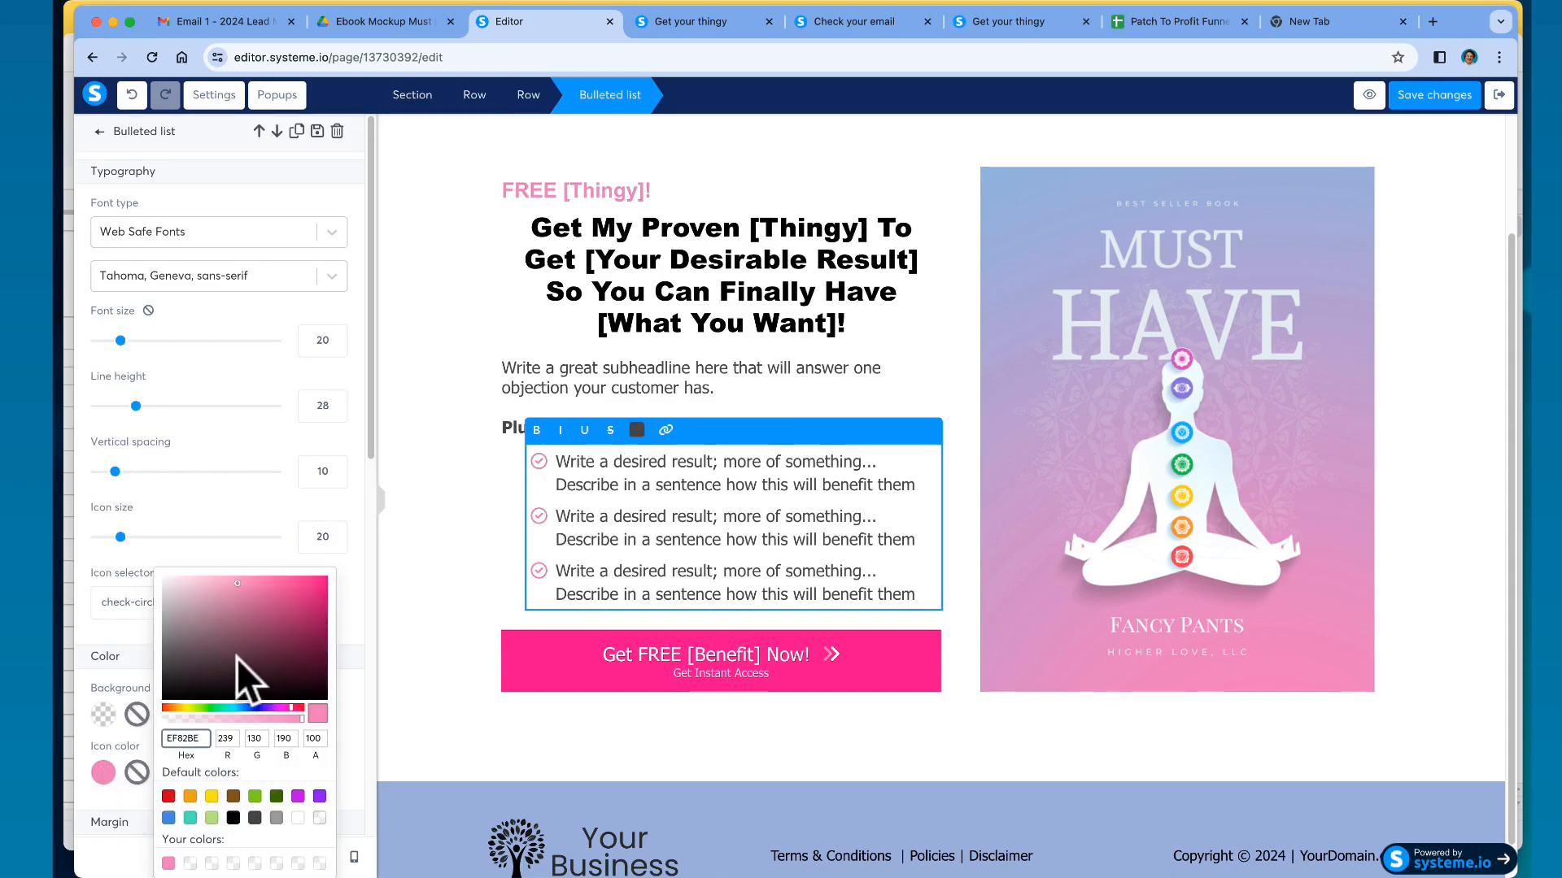
scroll(294, 583, down, 1)
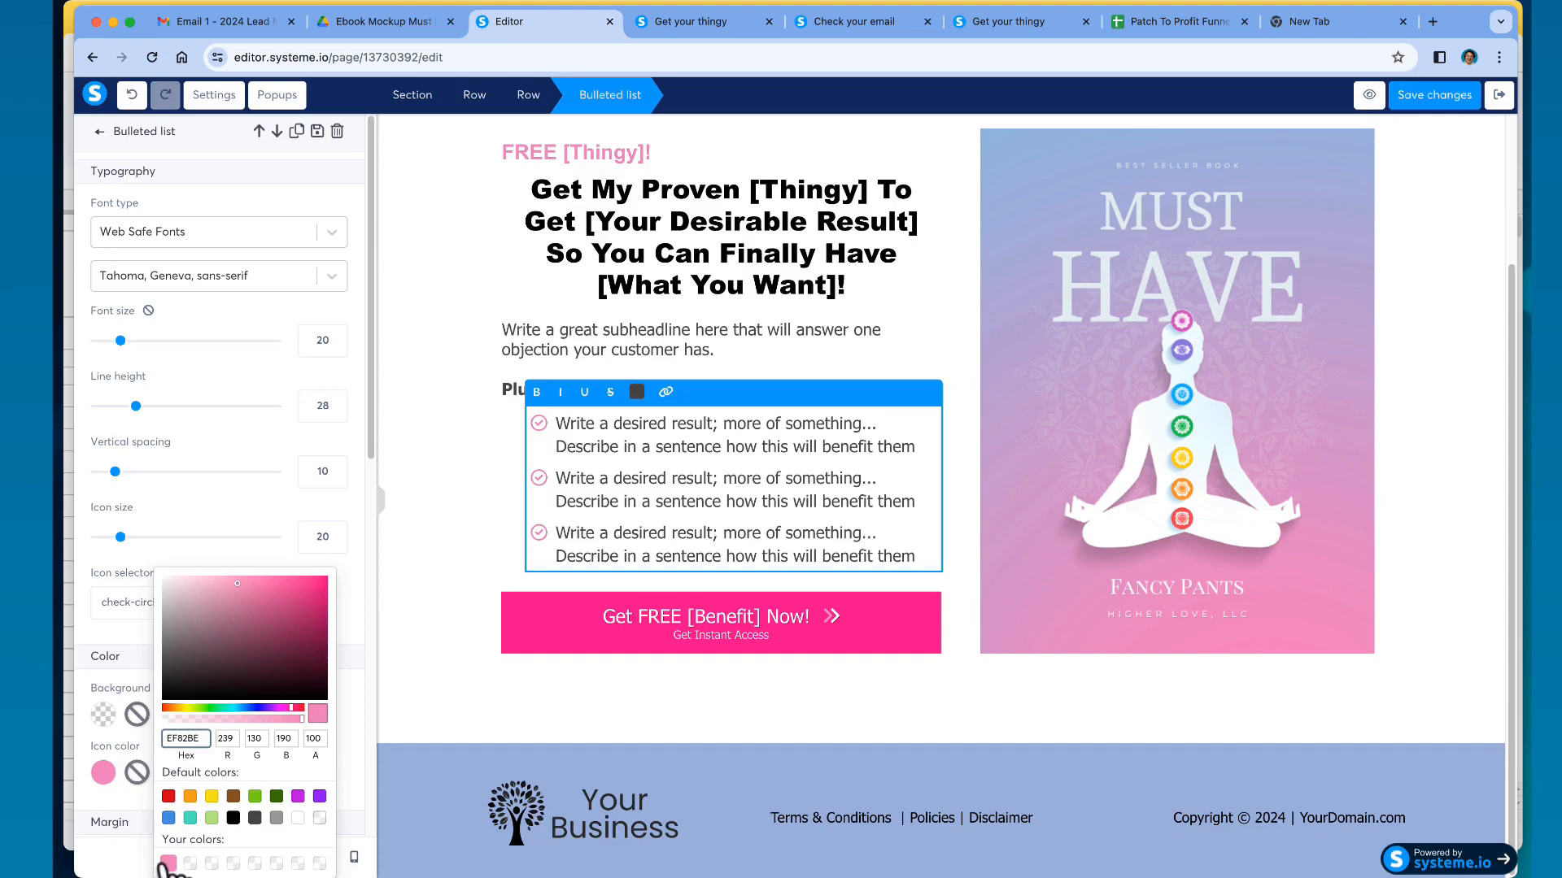
click(445, 543)
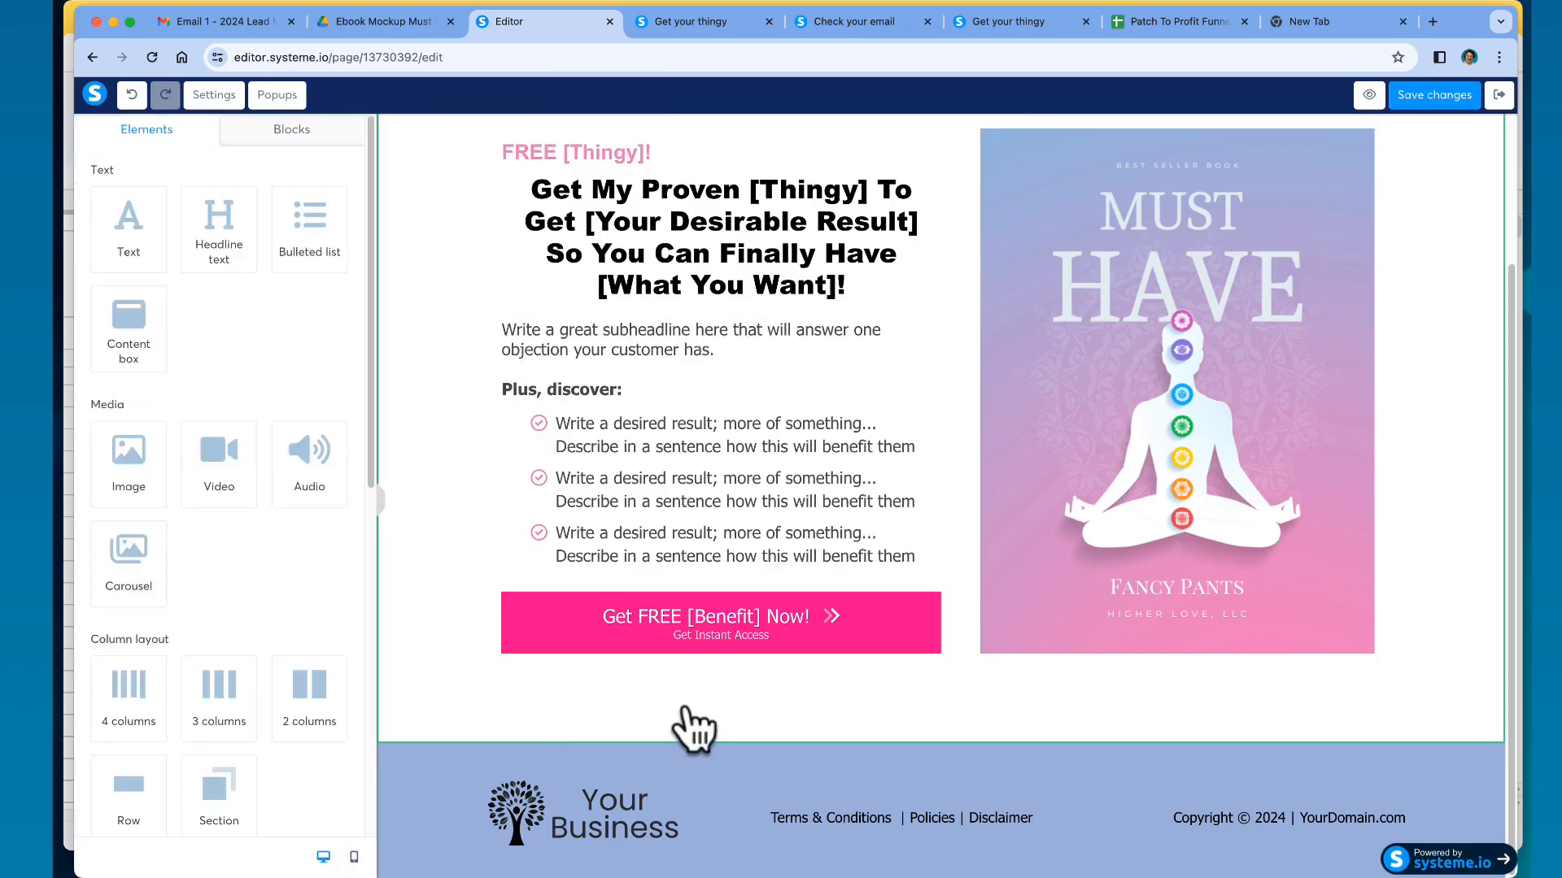
- Select the "Get My Proven [Thingy]" headline and try font size 57 and line height 26 on it
scroll(570, 366, up, 2)
click(530, 262)
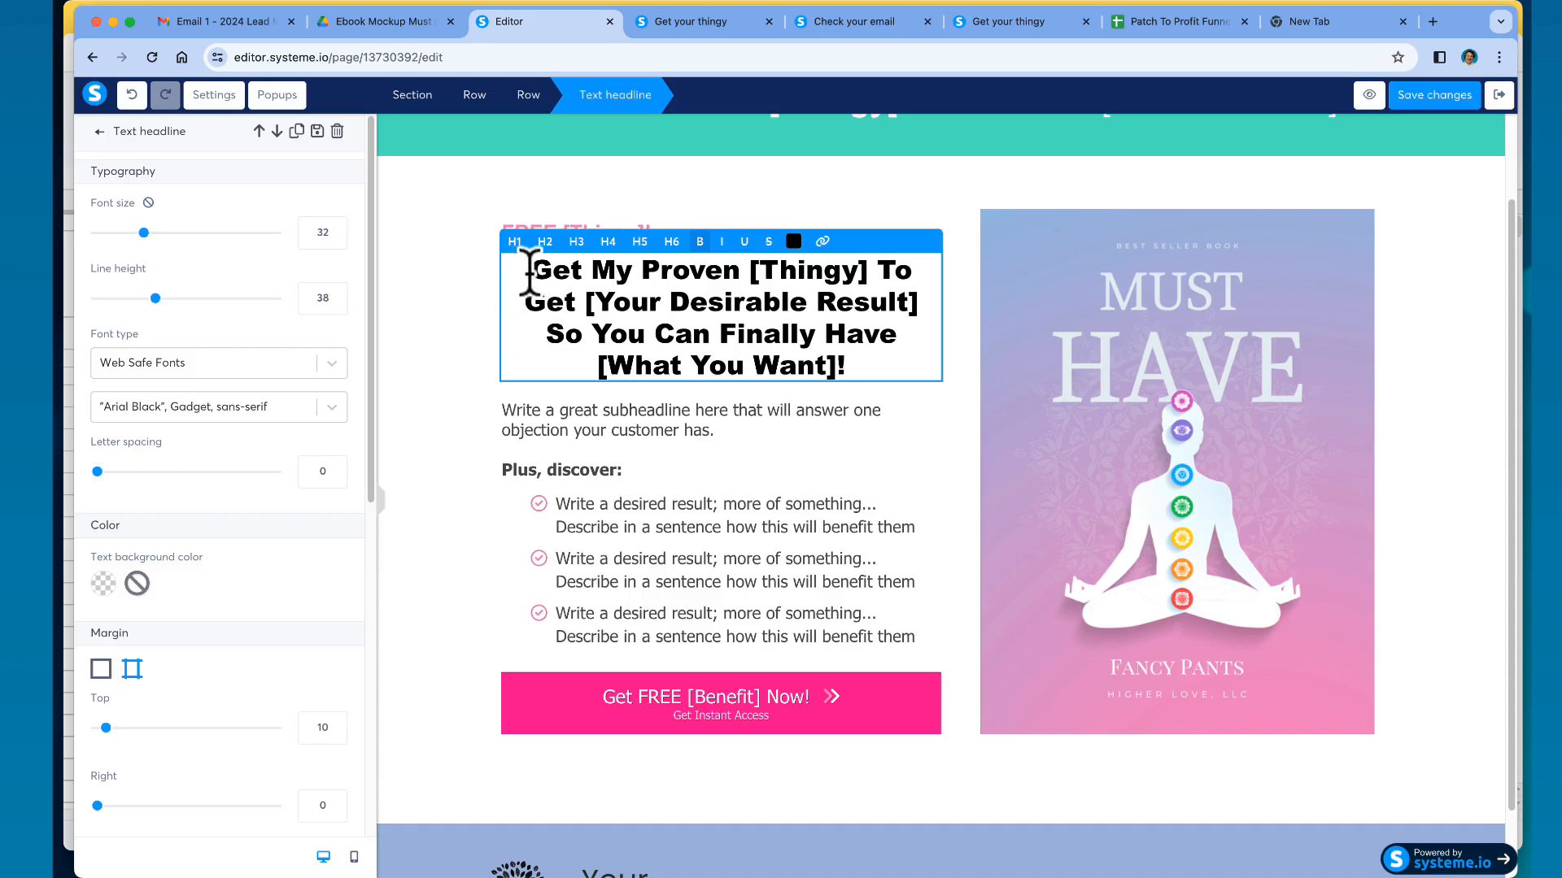
drag(529, 269, 905, 357)
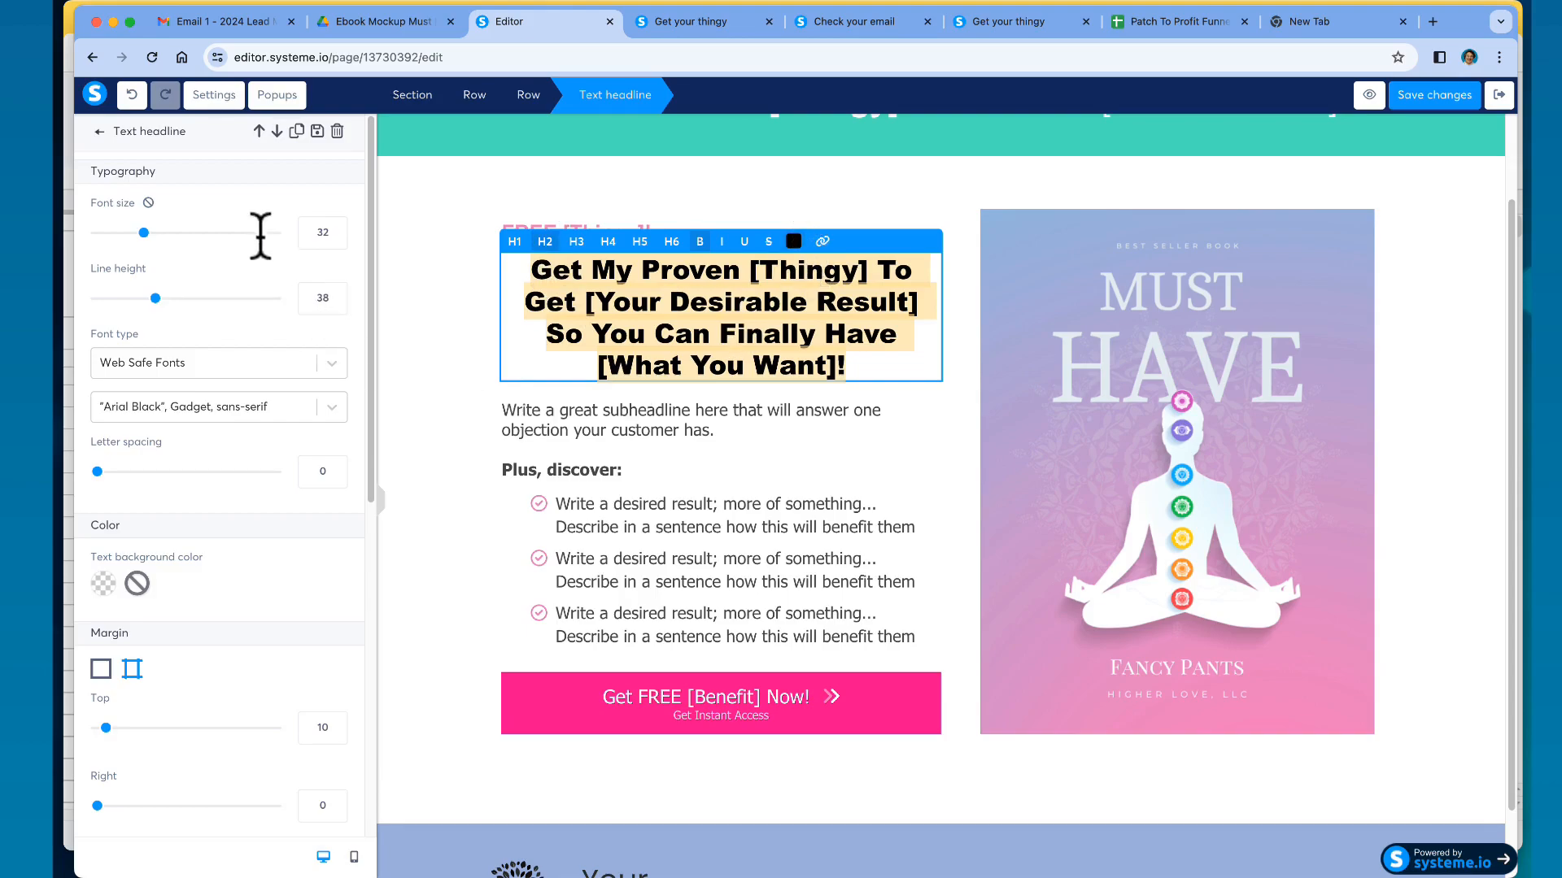
drag(115, 130, 173, 133)
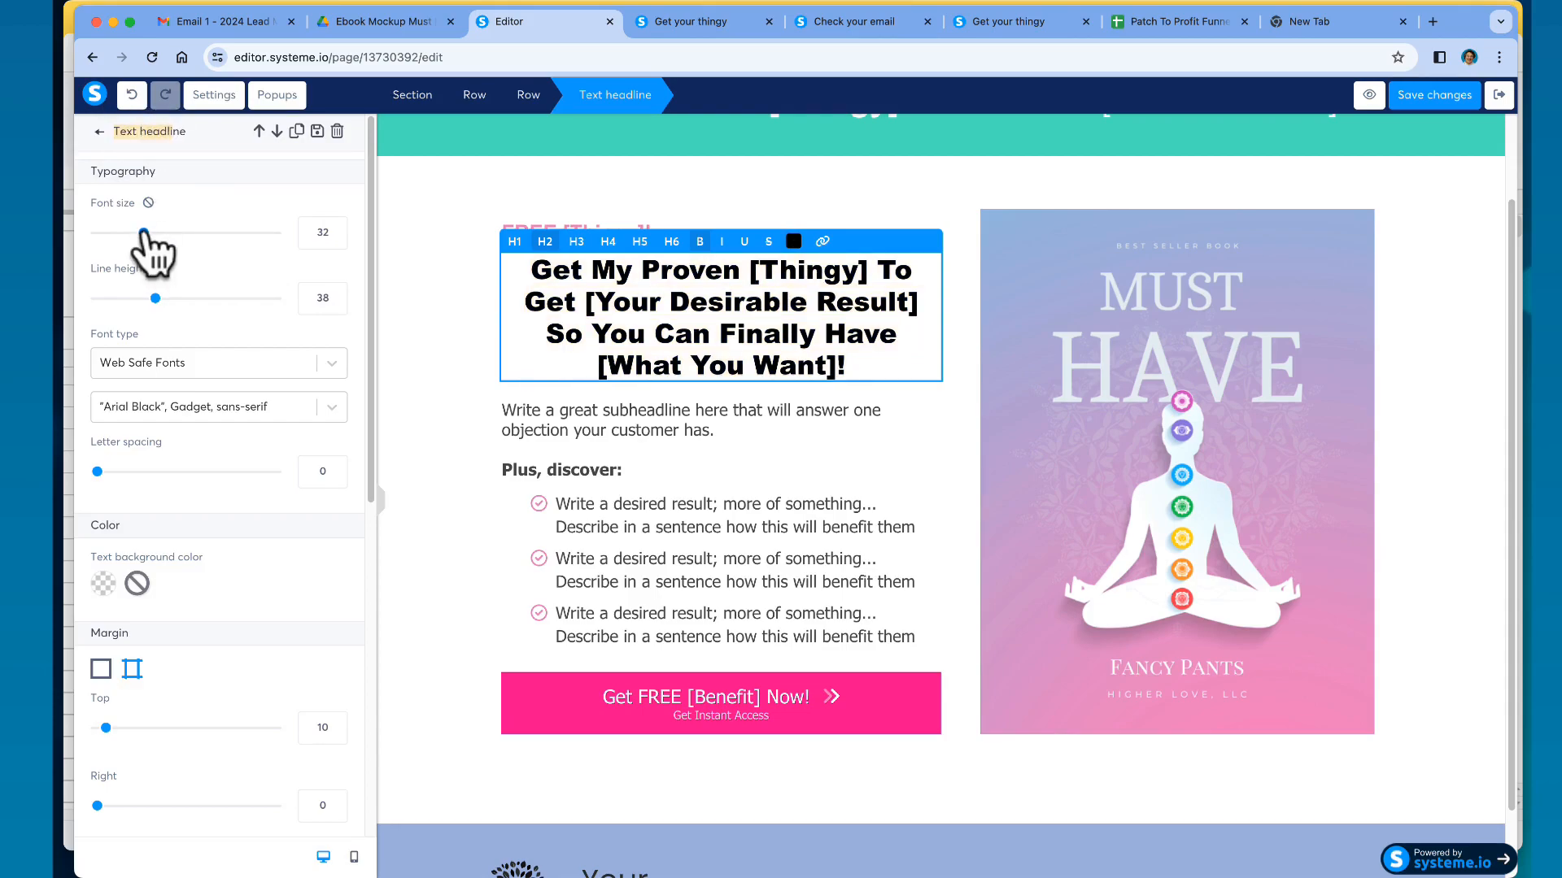
drag(145, 233, 192, 234)
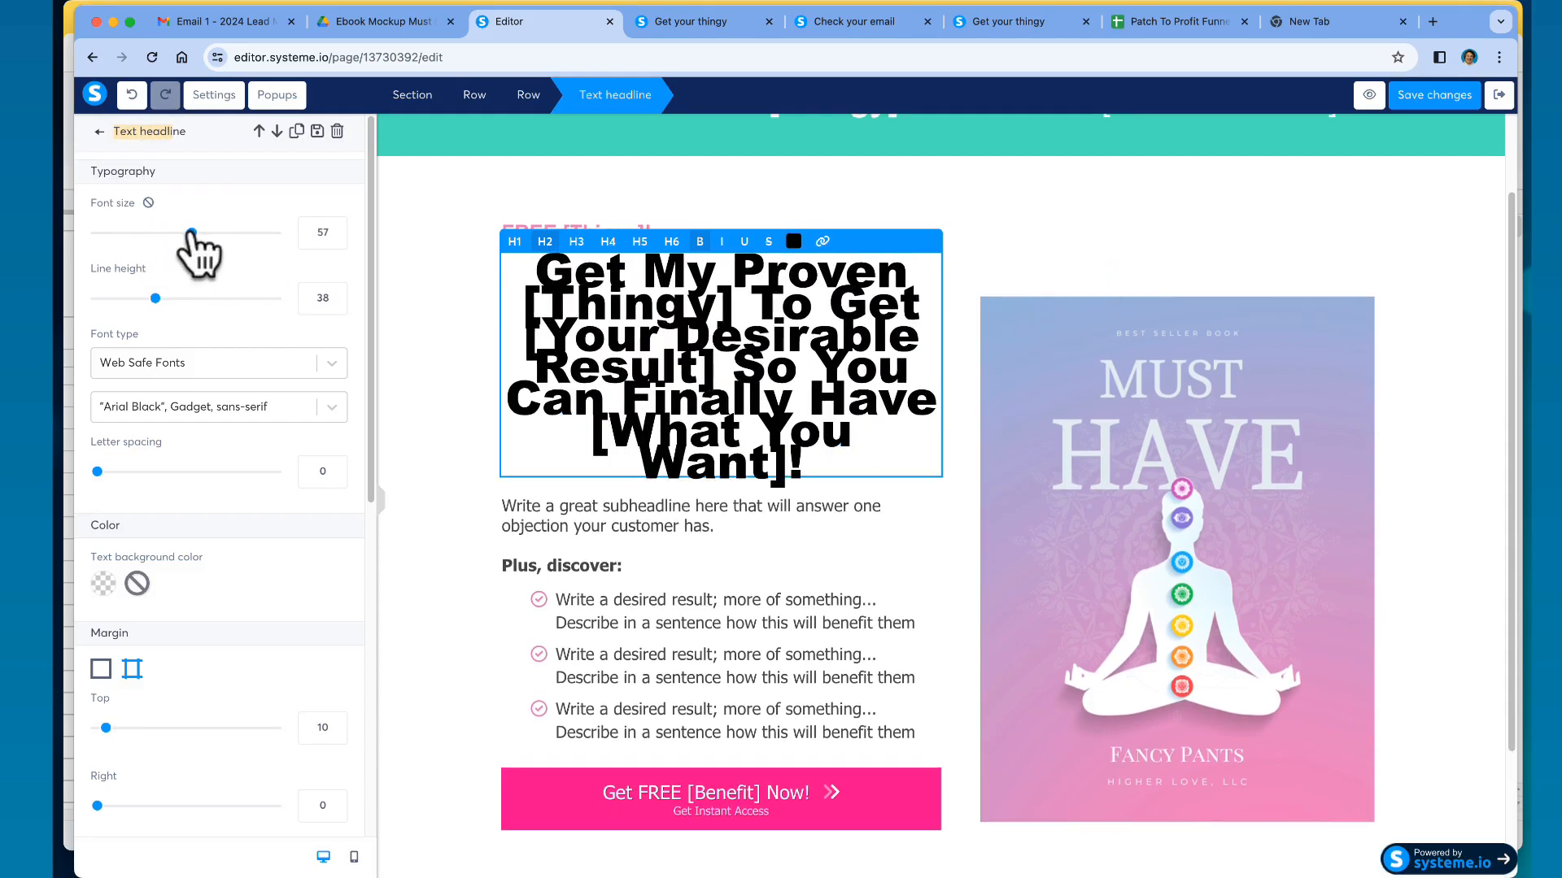
mouse_move(155, 298)
mouse_down()
mouse_move(201, 299)
mouse_move(132, 299)
mouse_up()
drag(183, 241, 147, 234)
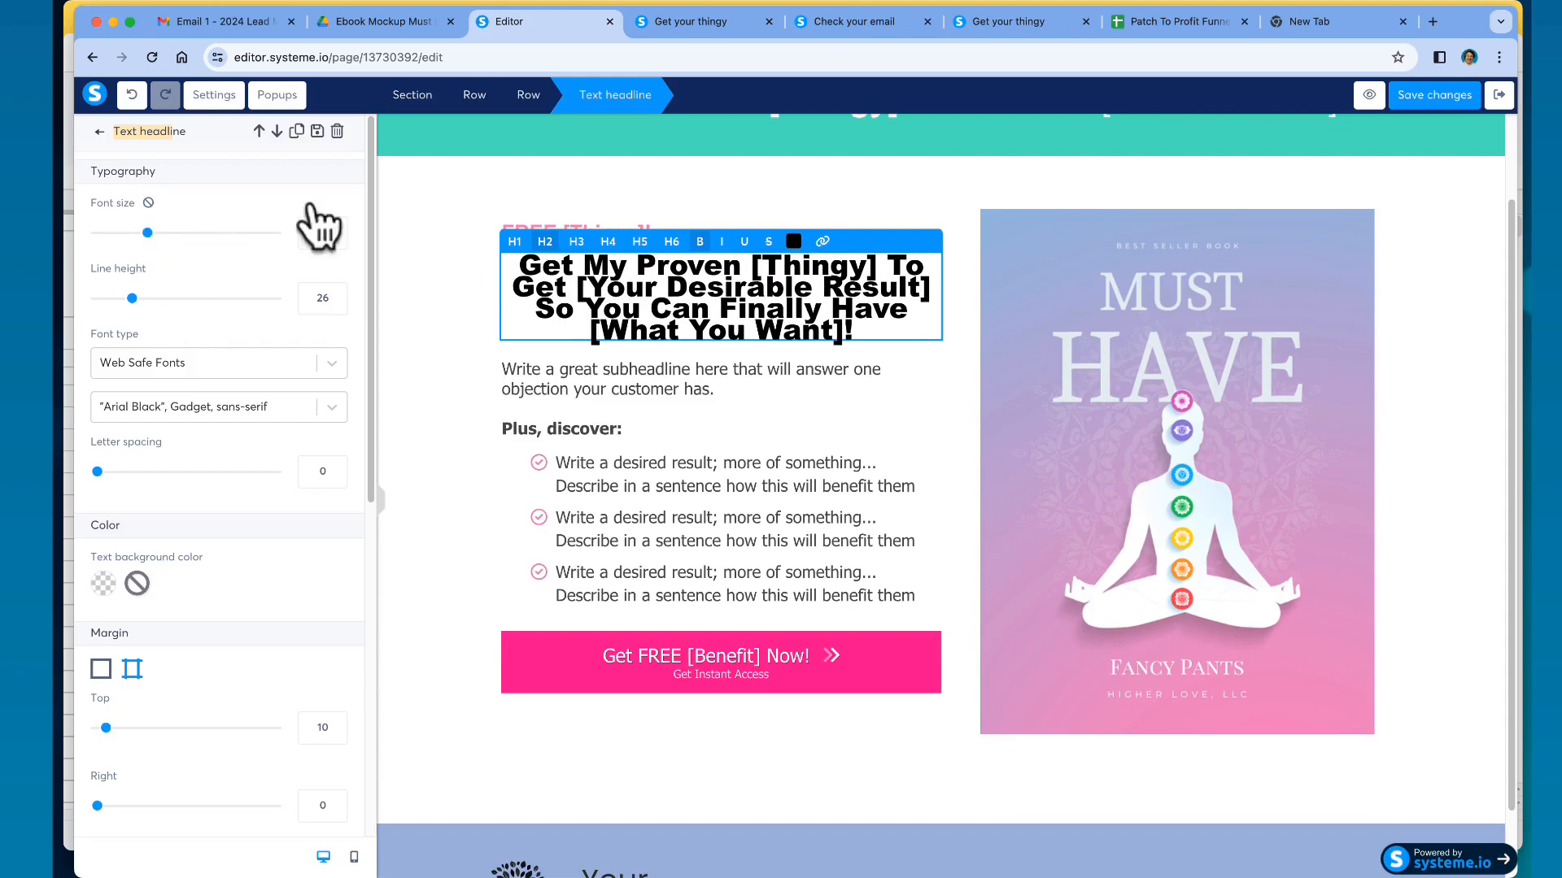
- Check the fonts table in the Google Sheets planning spreadsheet, and back in the systeme.io editor set the headline's font size to 32 and line height to 36
click(1165, 22)
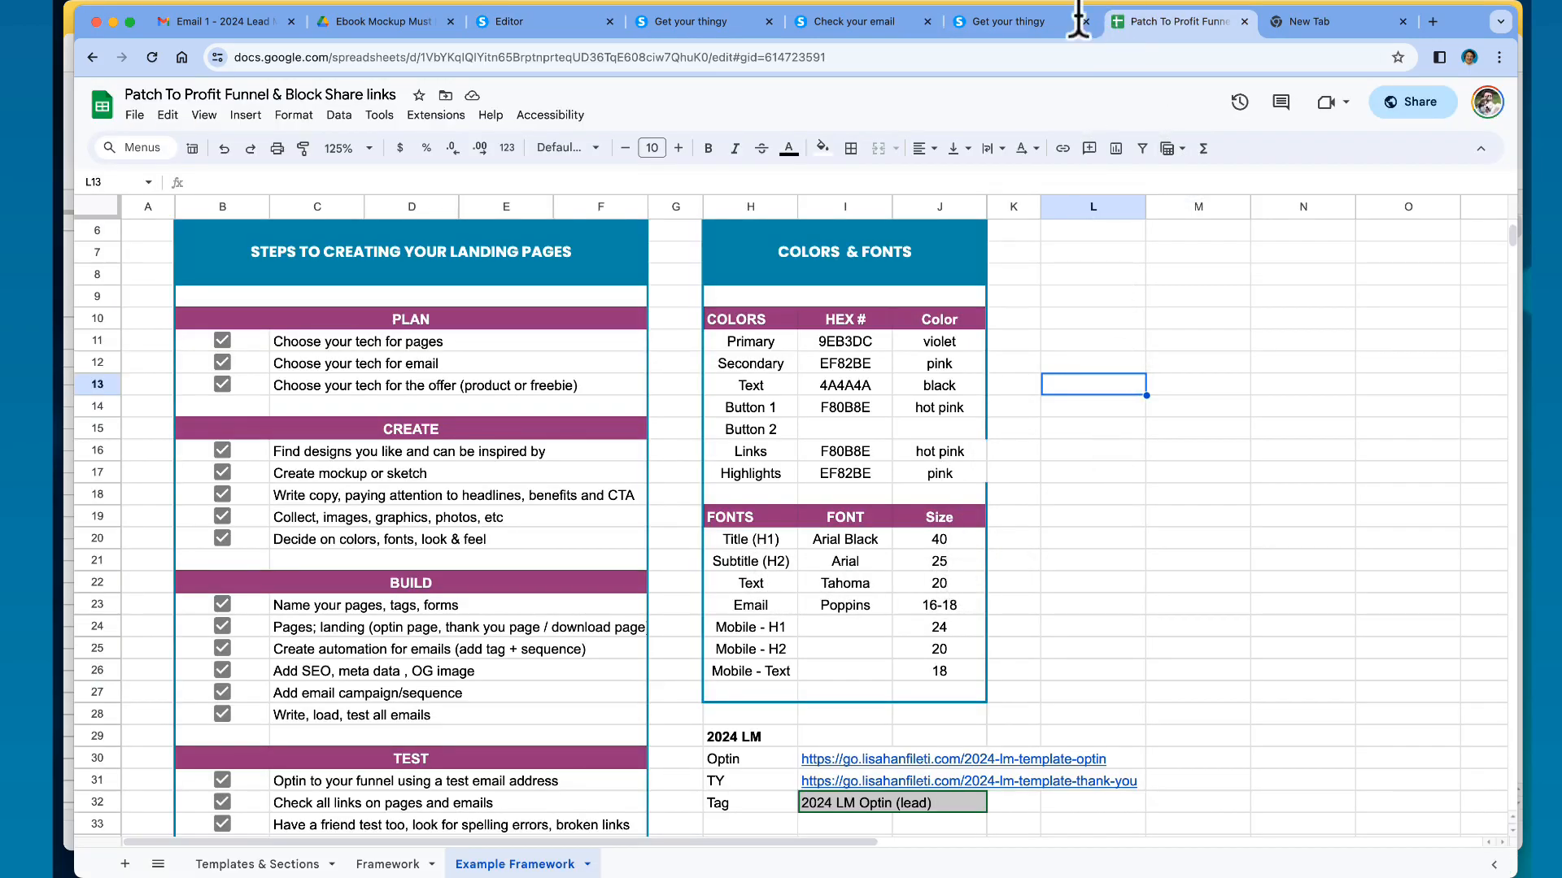
click(520, 21)
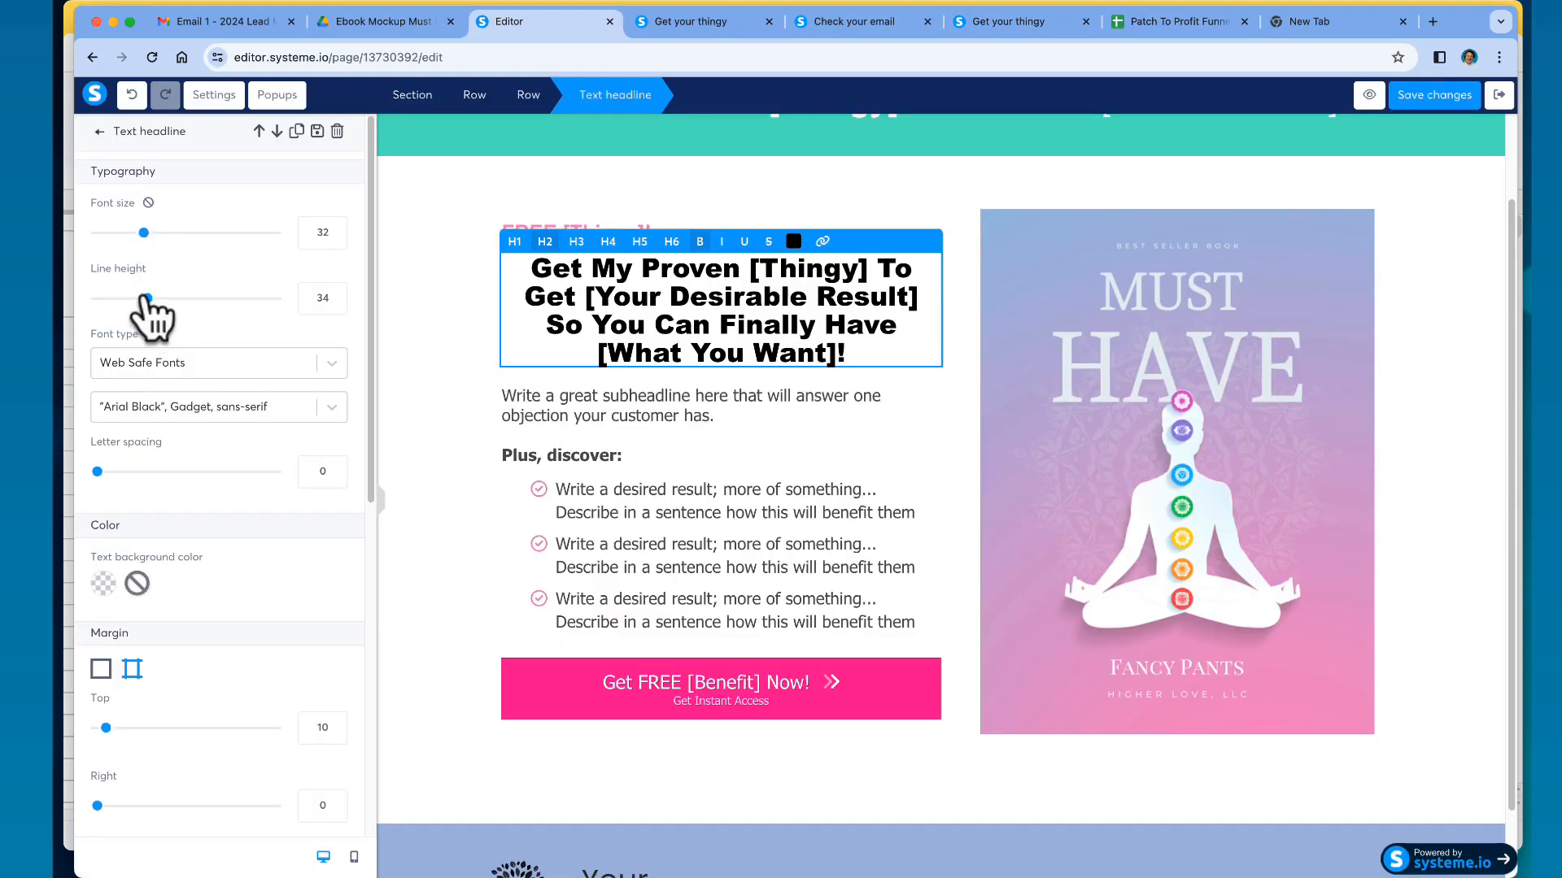
drag(148, 299, 166, 301)
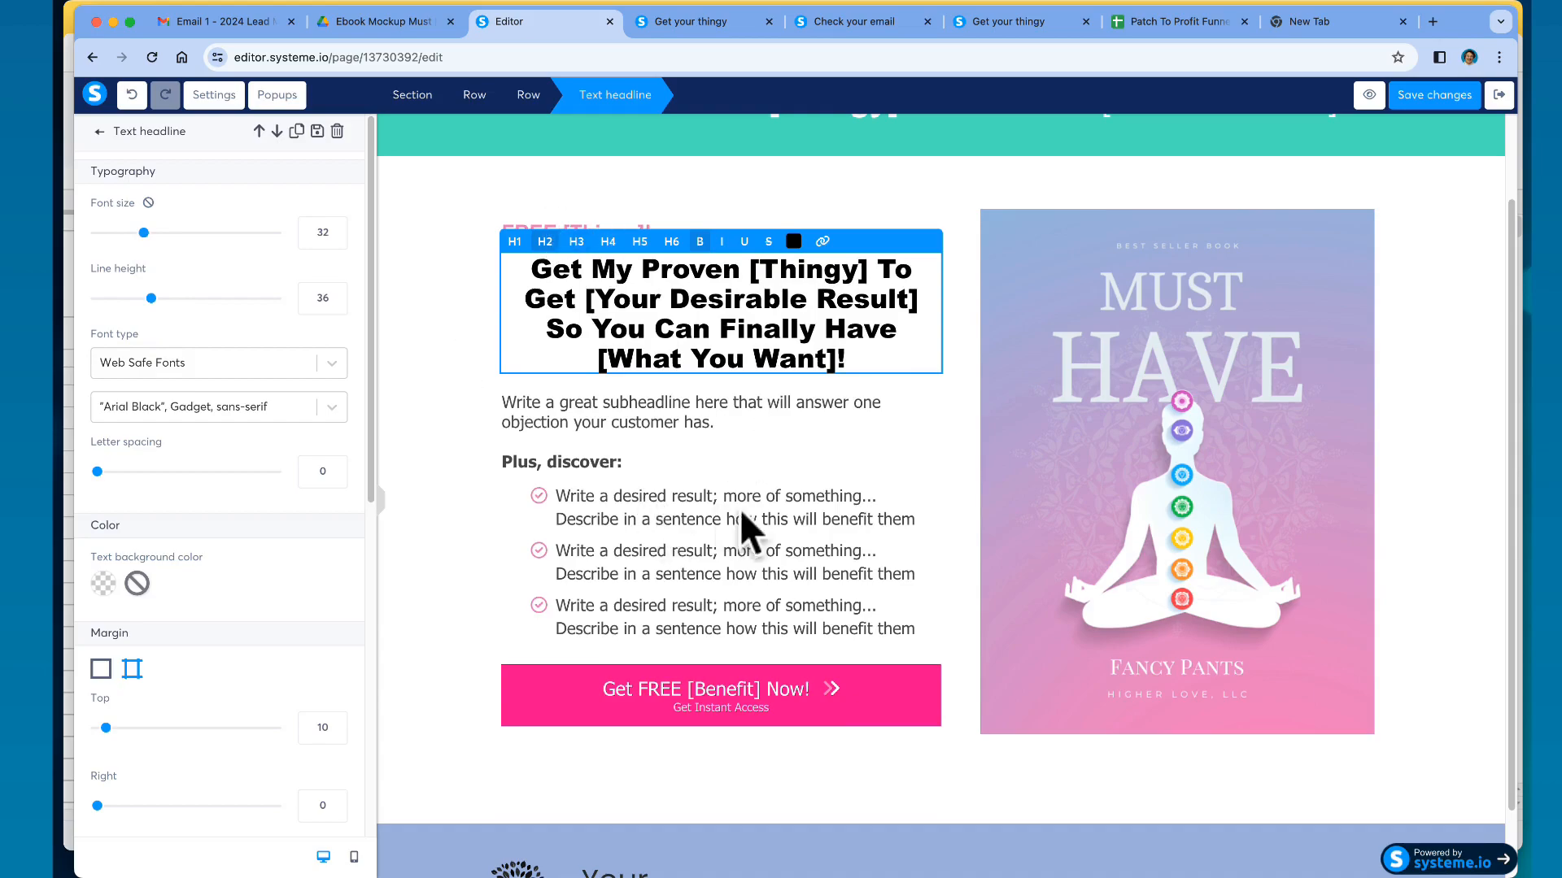
click(950, 465)
- Select the ebook cover image and examine its click action, linked popup, alt text and size settings
click(987, 244)
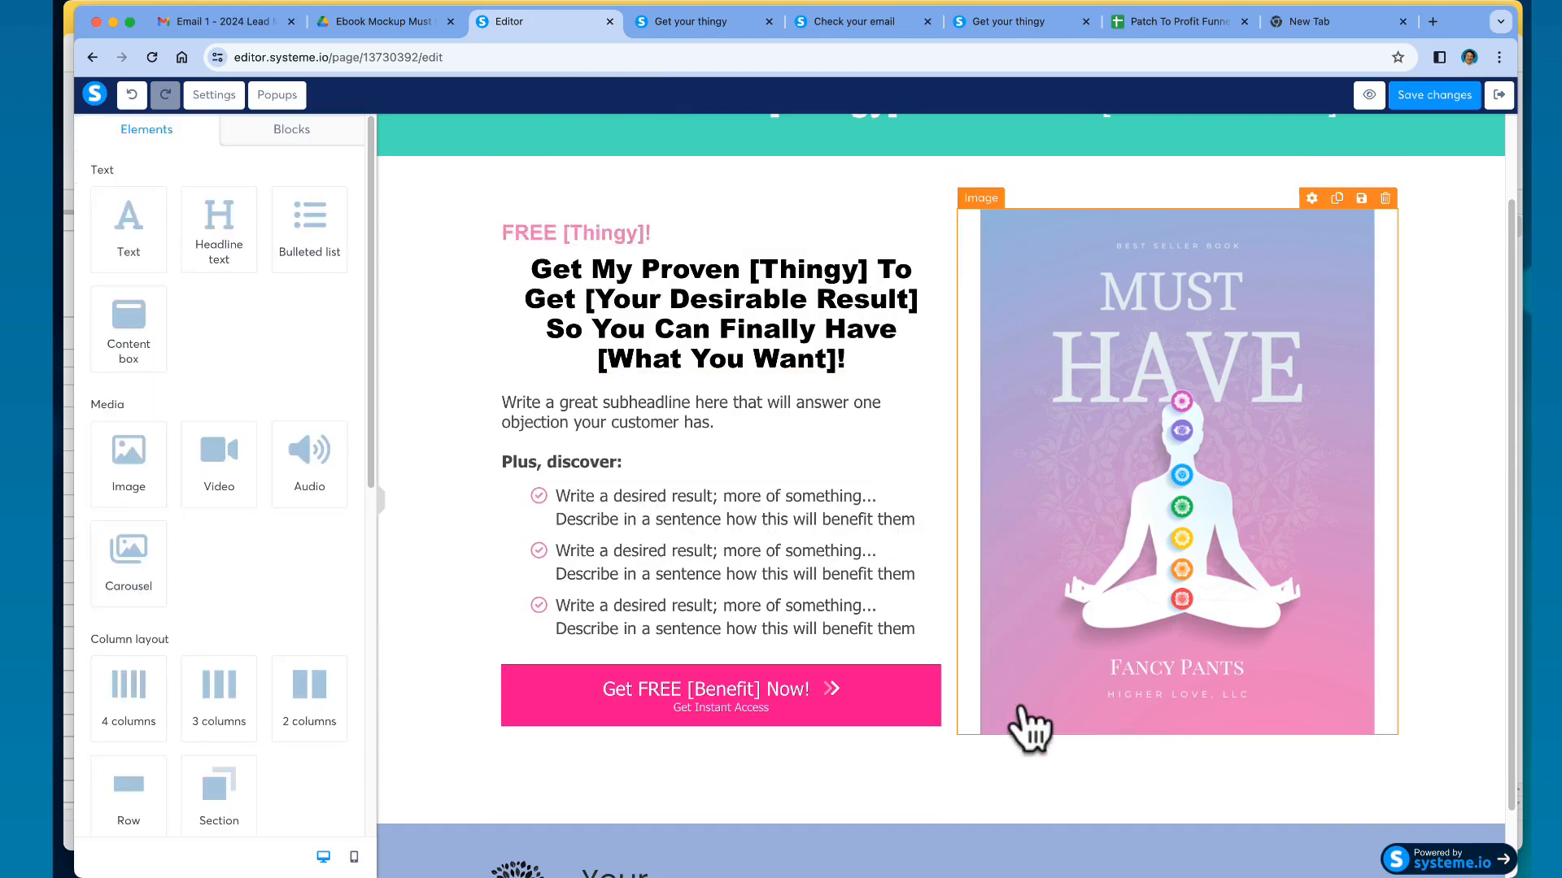
click(1031, 330)
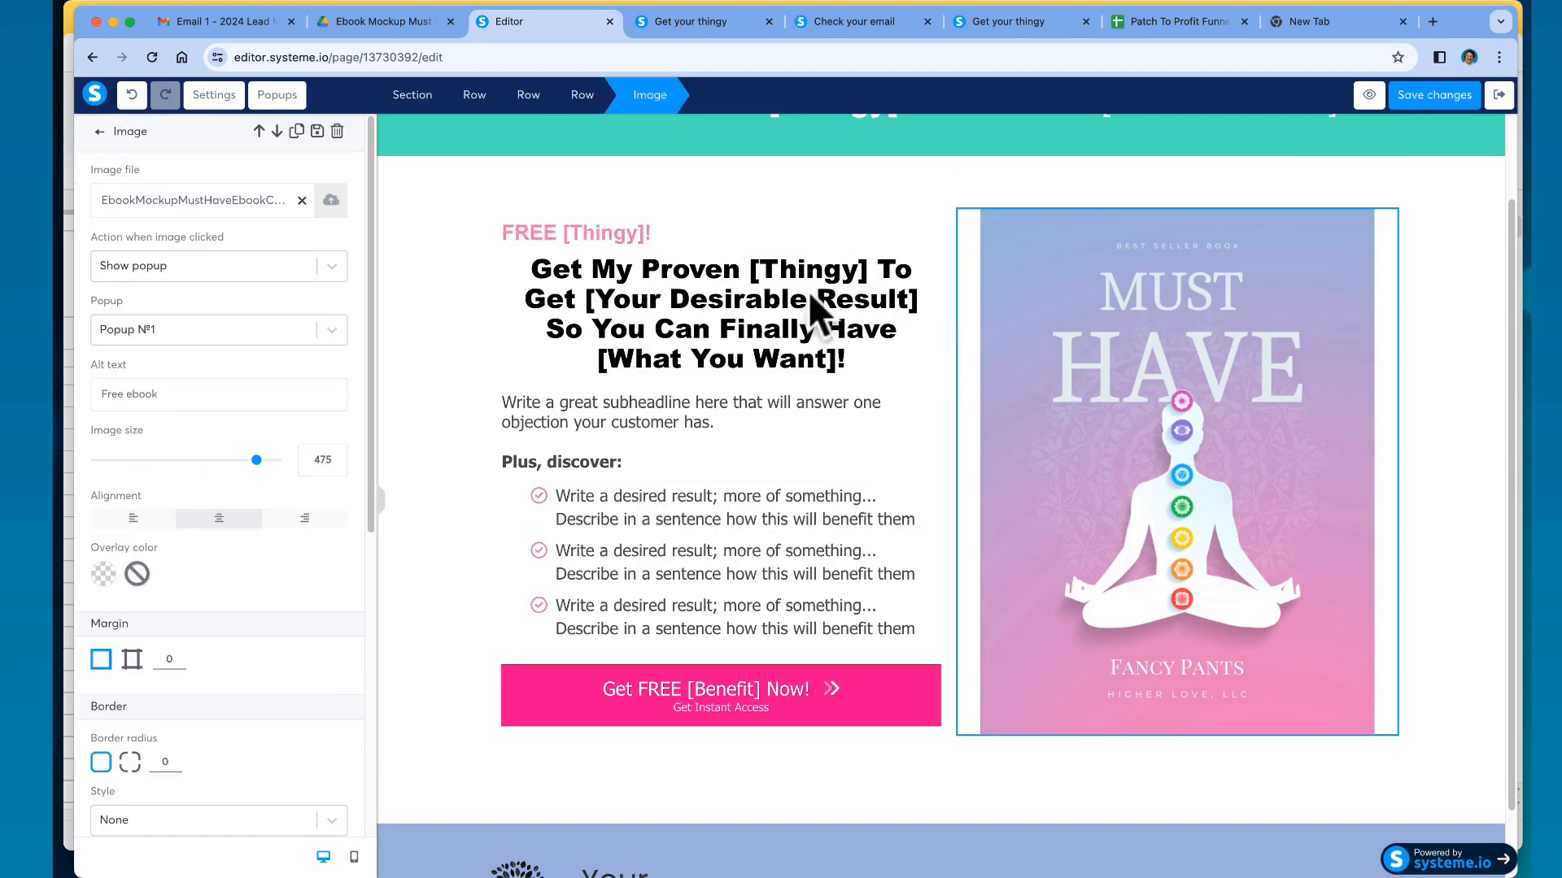
click(1022, 290)
click(980, 203)
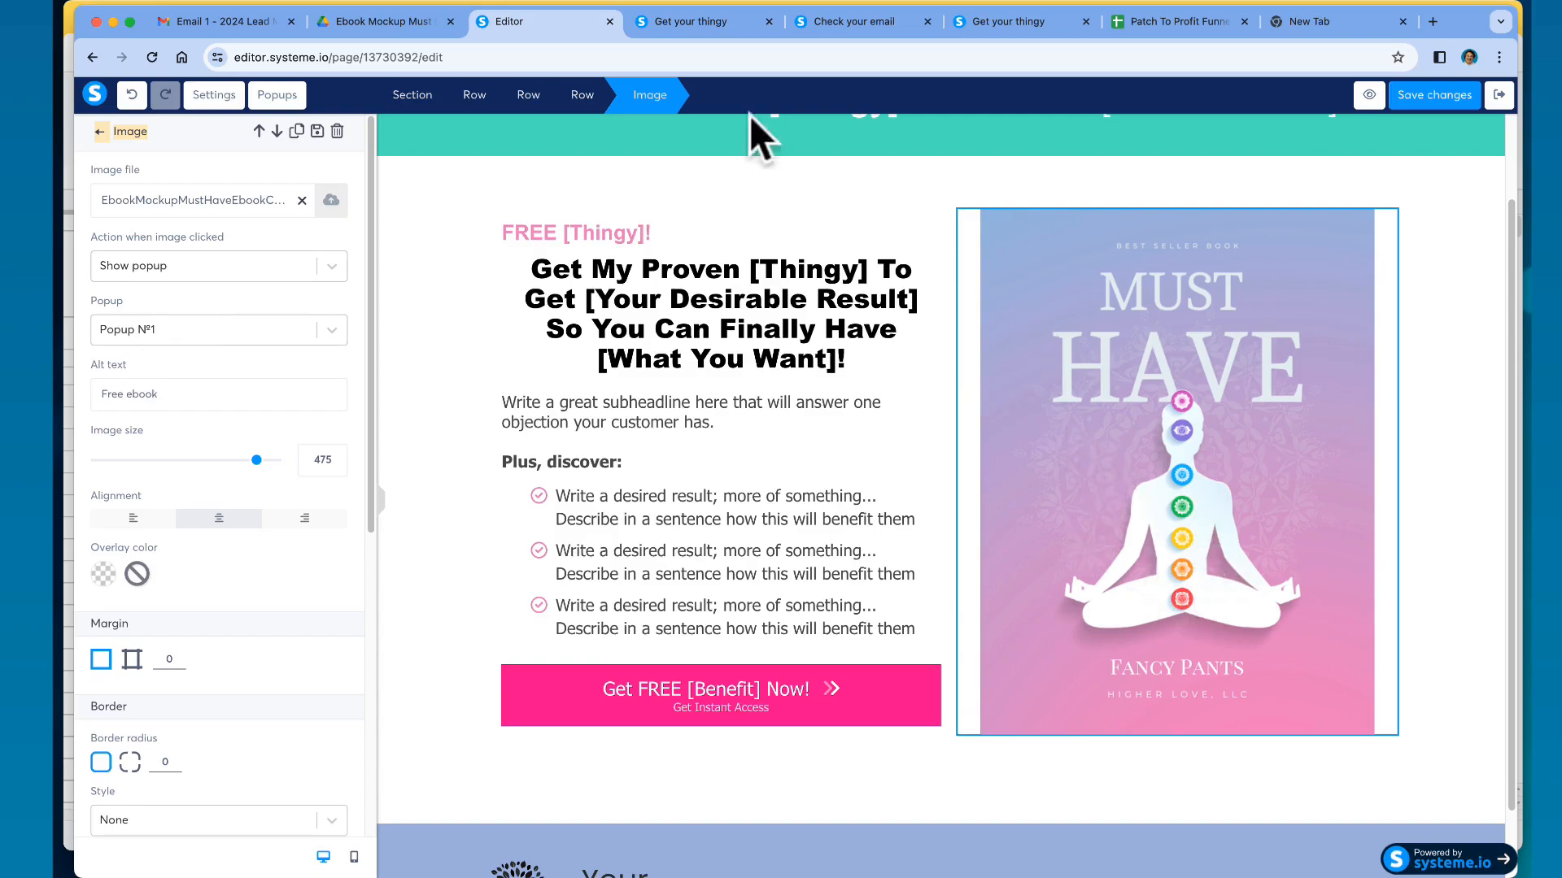
- Switch to the published optin page and test opening the popup from the ebook image and from the "Get FREE [Benefit] Now!" button
click(690, 26)
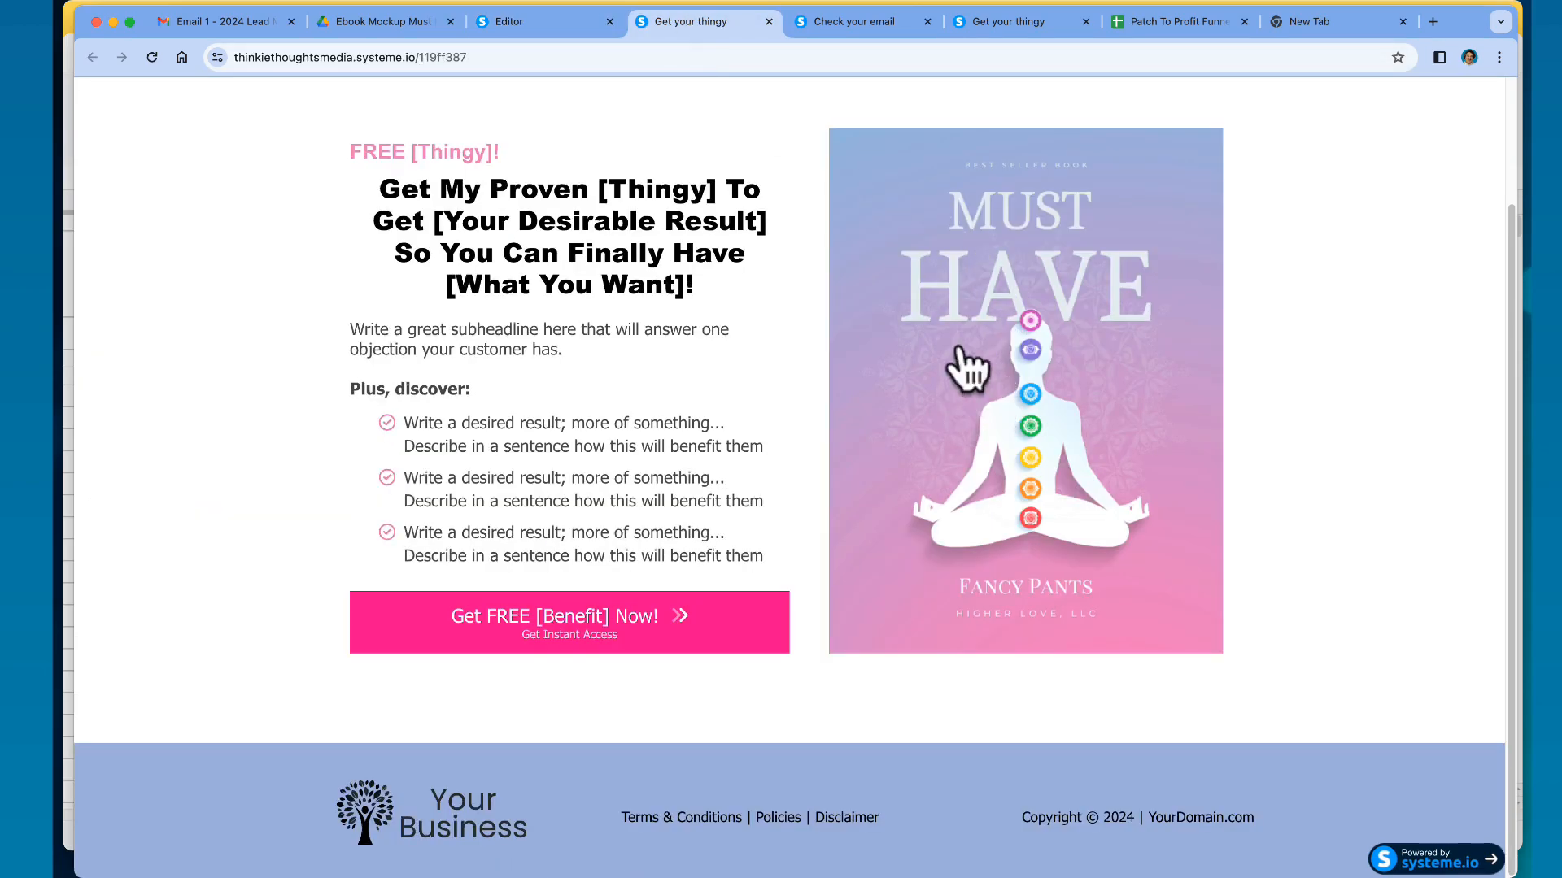
scroll(1085, 431, up, 3)
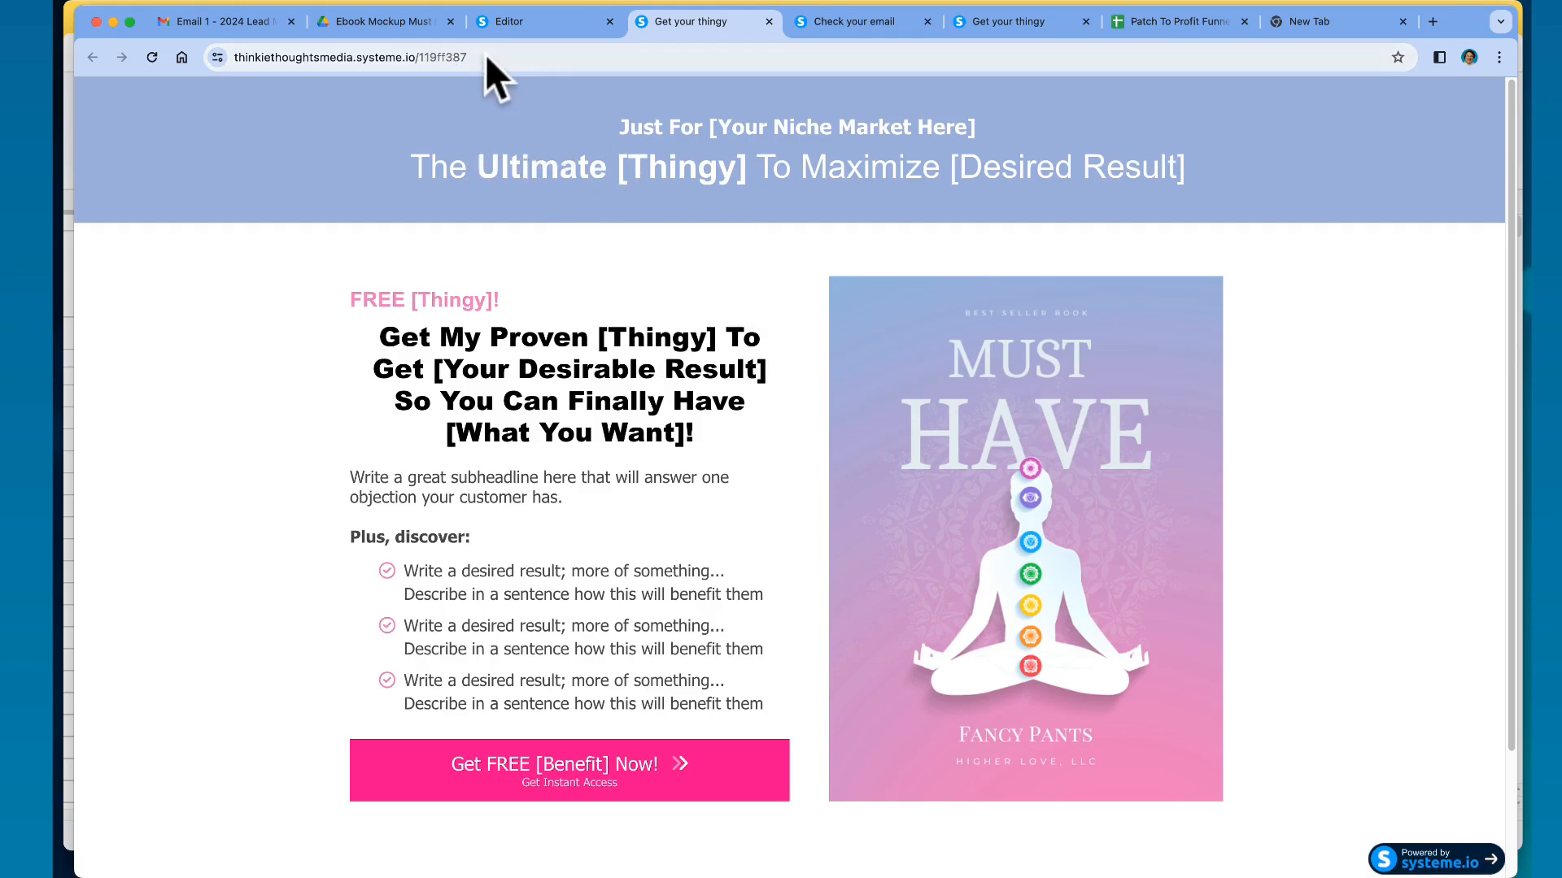
scroll(1138, 464, down, 1)
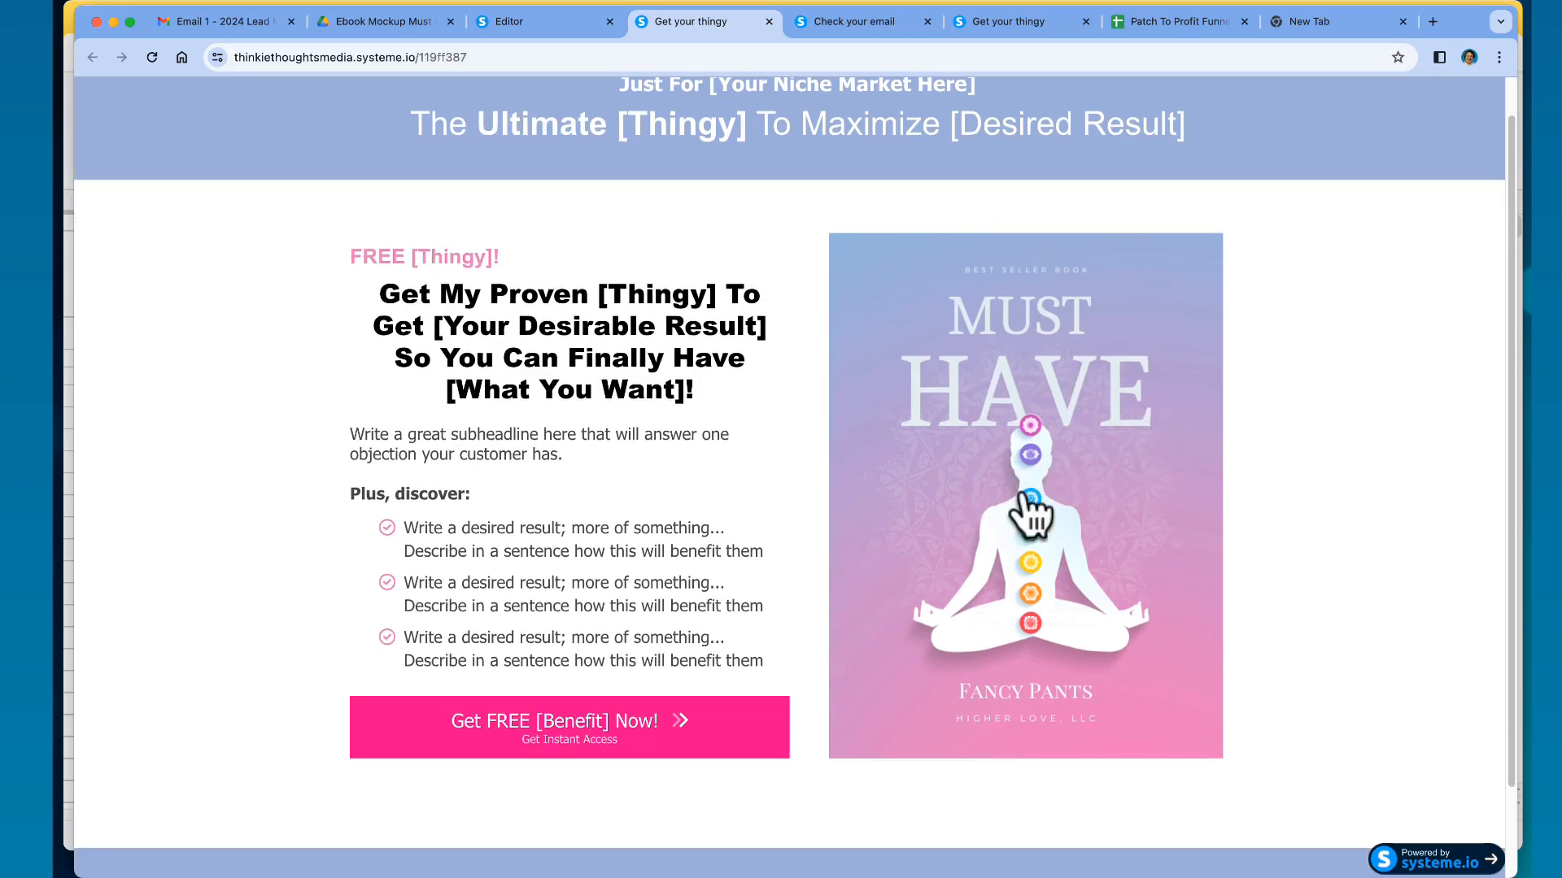
click(1119, 475)
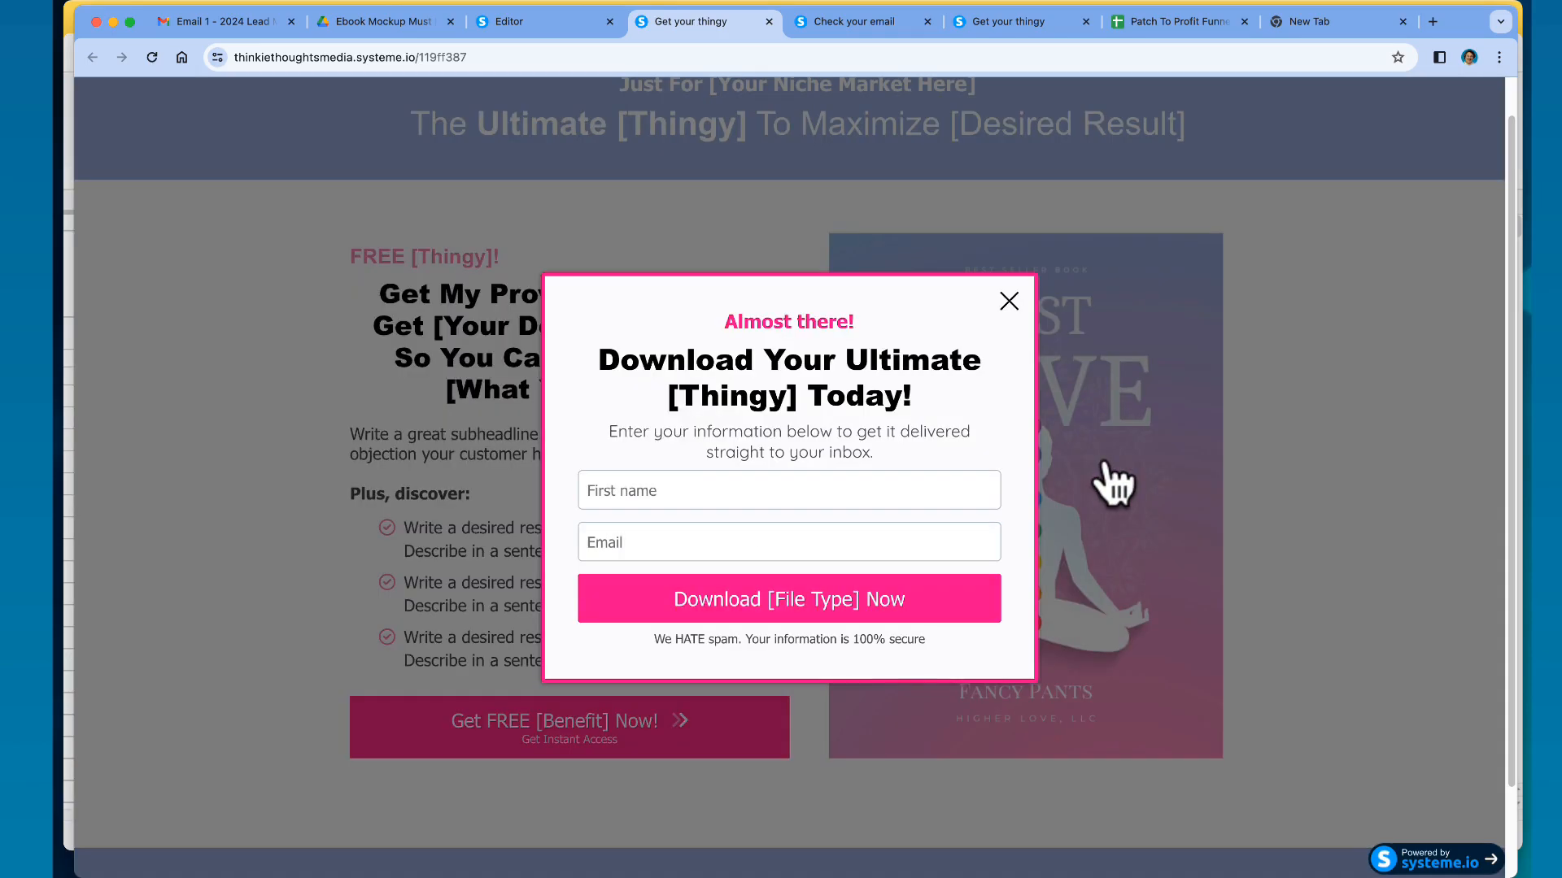
click(1009, 301)
click(1061, 423)
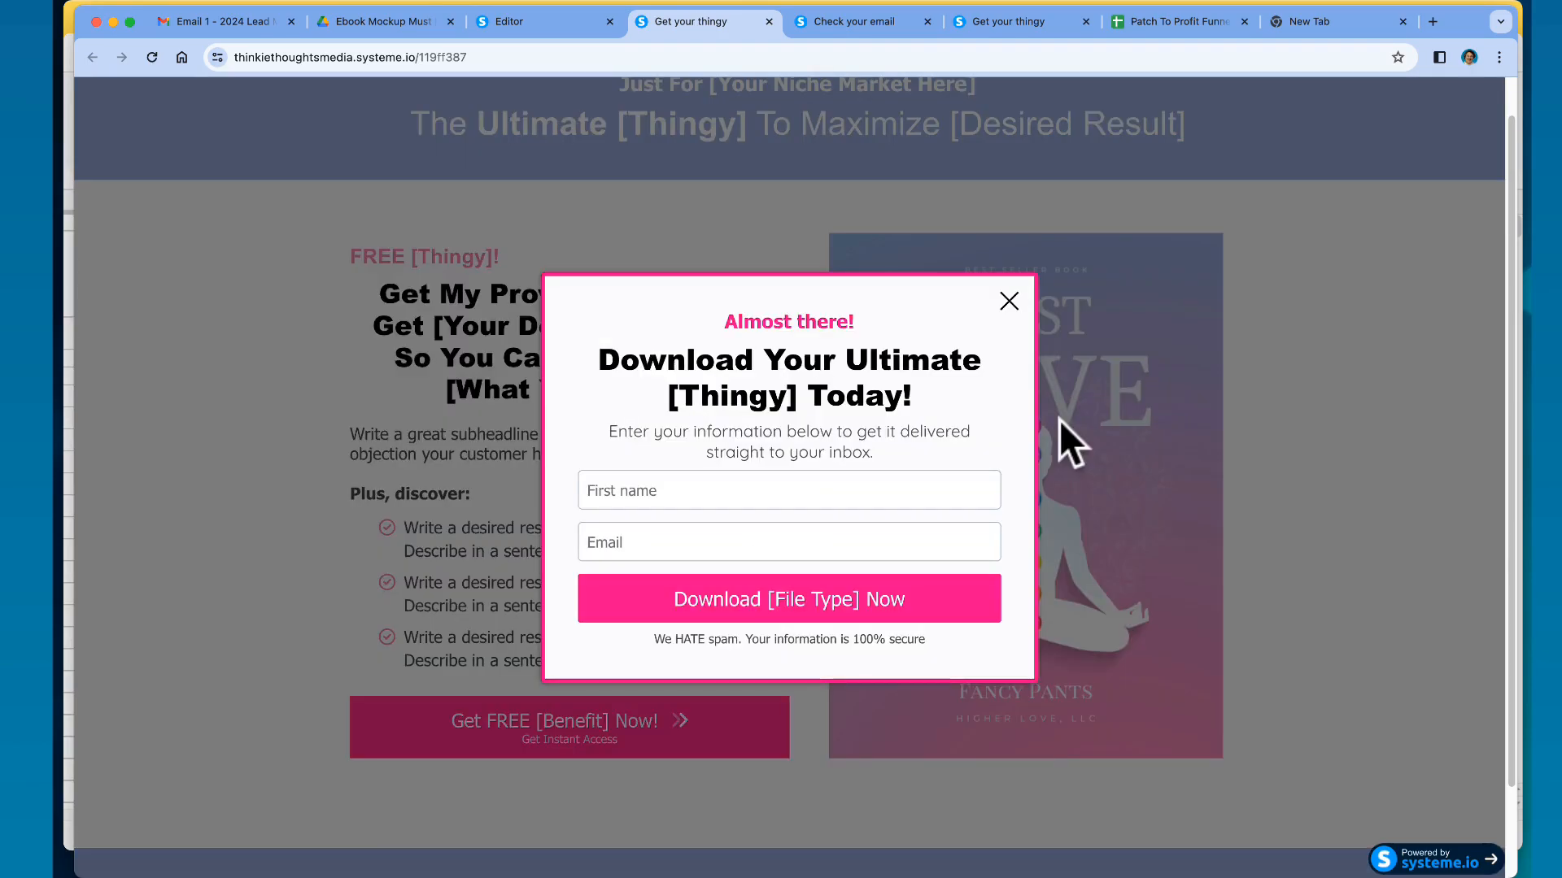
click(1010, 301)
click(534, 717)
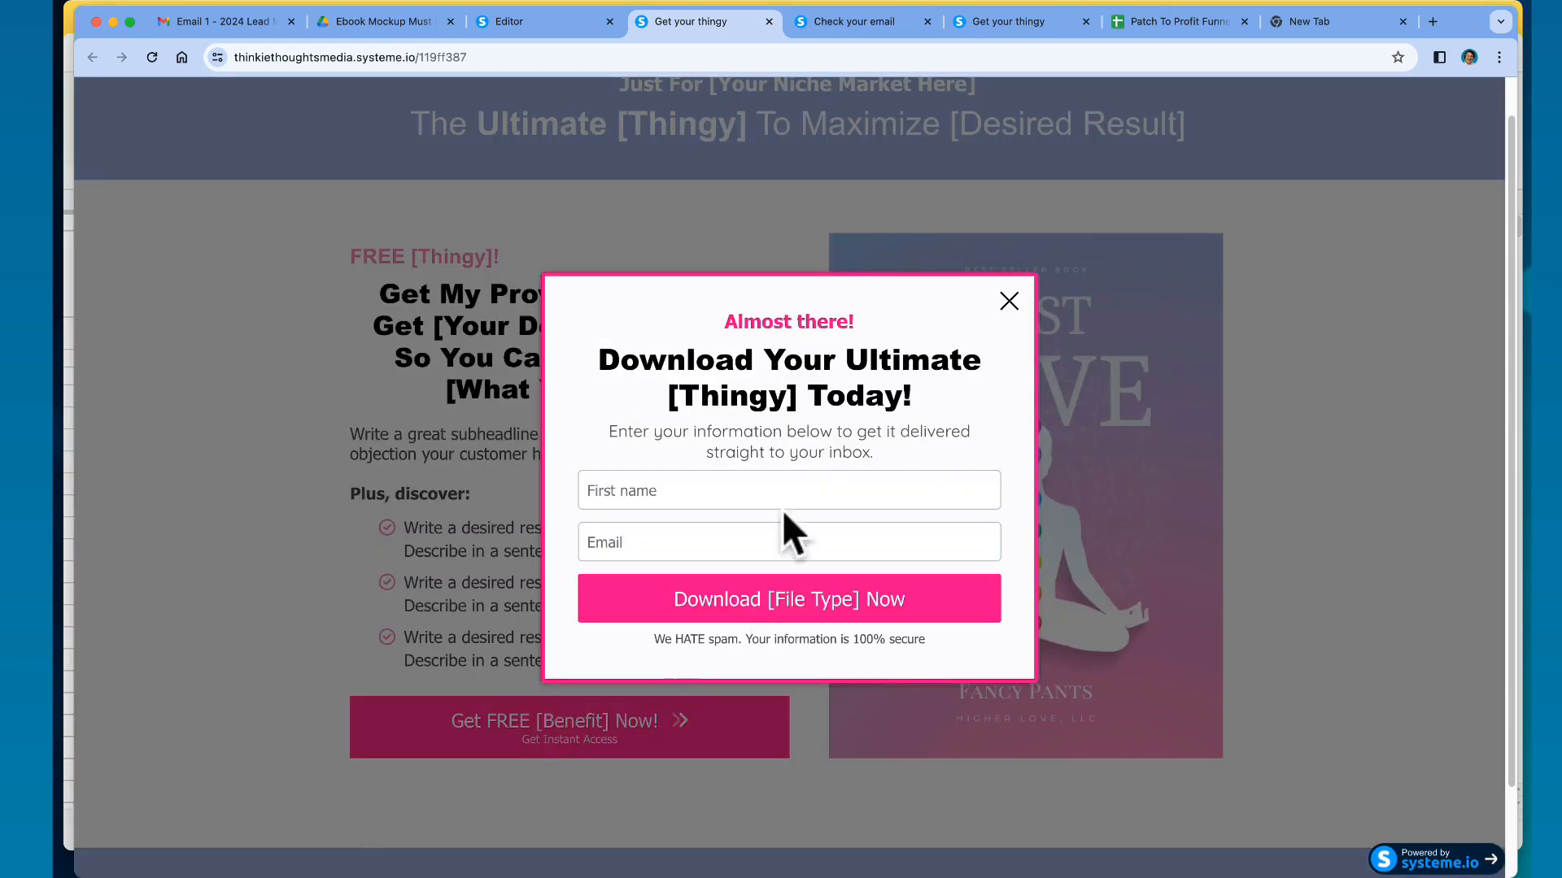
- Return to the page editor, display Popup №1, and review its close button, exit intent, color, padding, border and shadow settings
key(ctrl+shift+Tab)
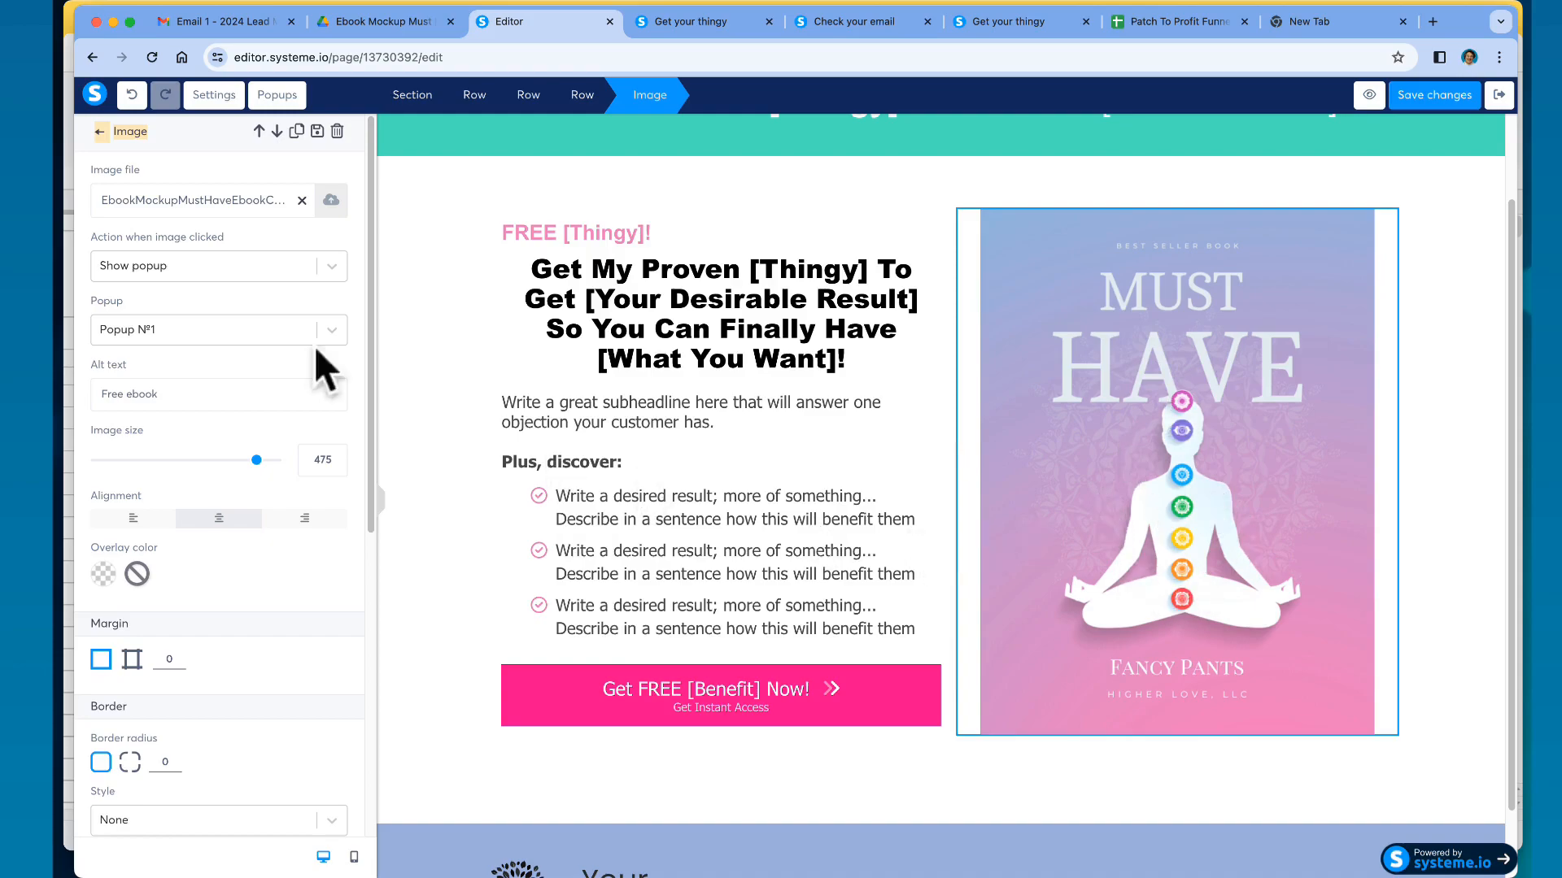
click(278, 95)
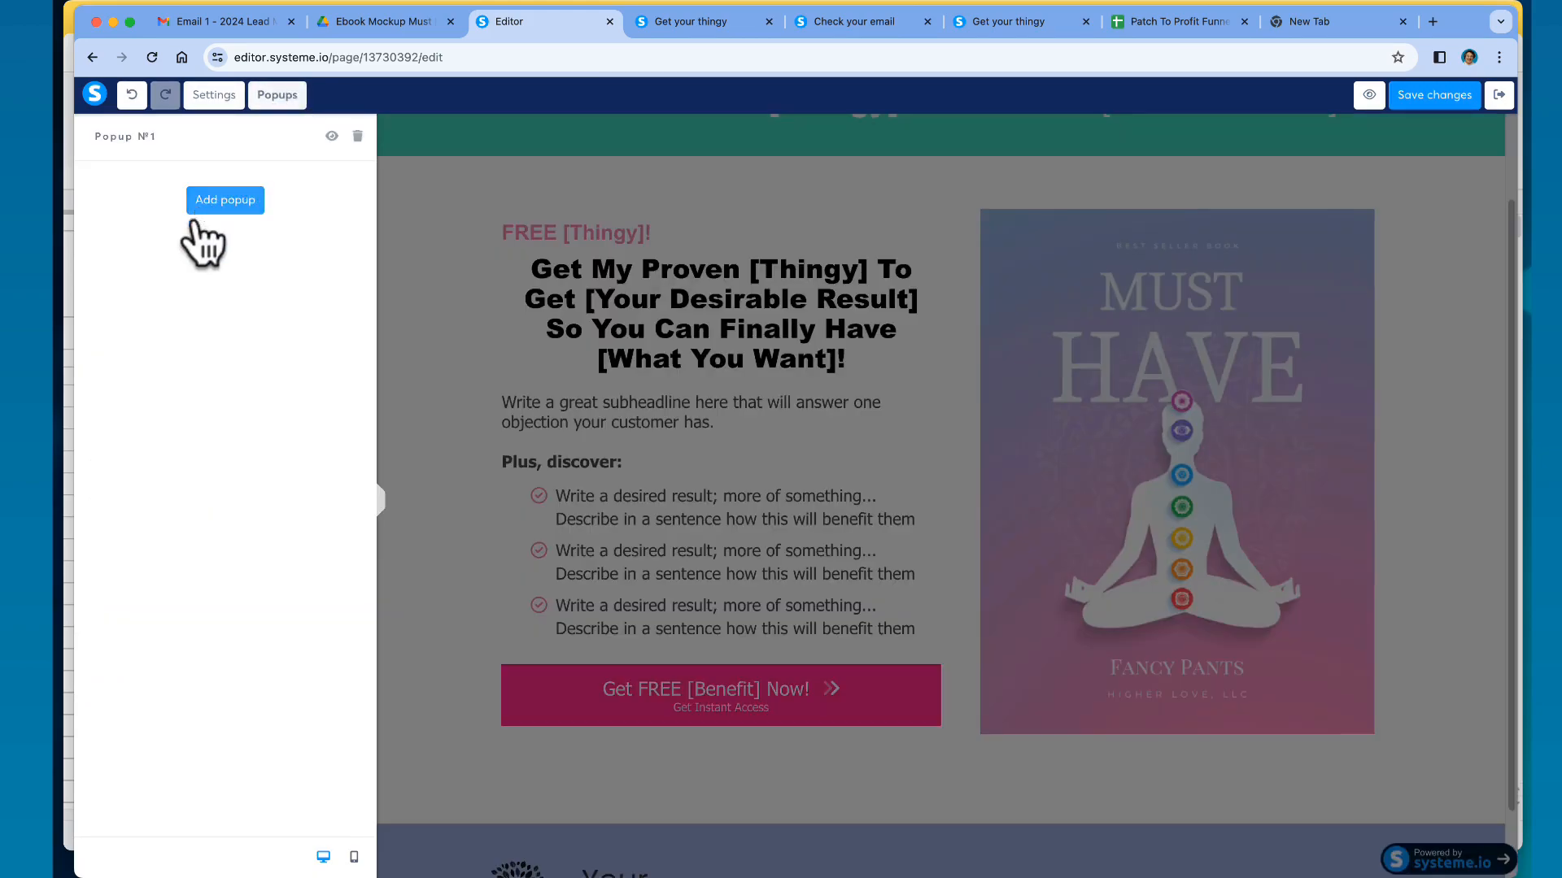
click(332, 136)
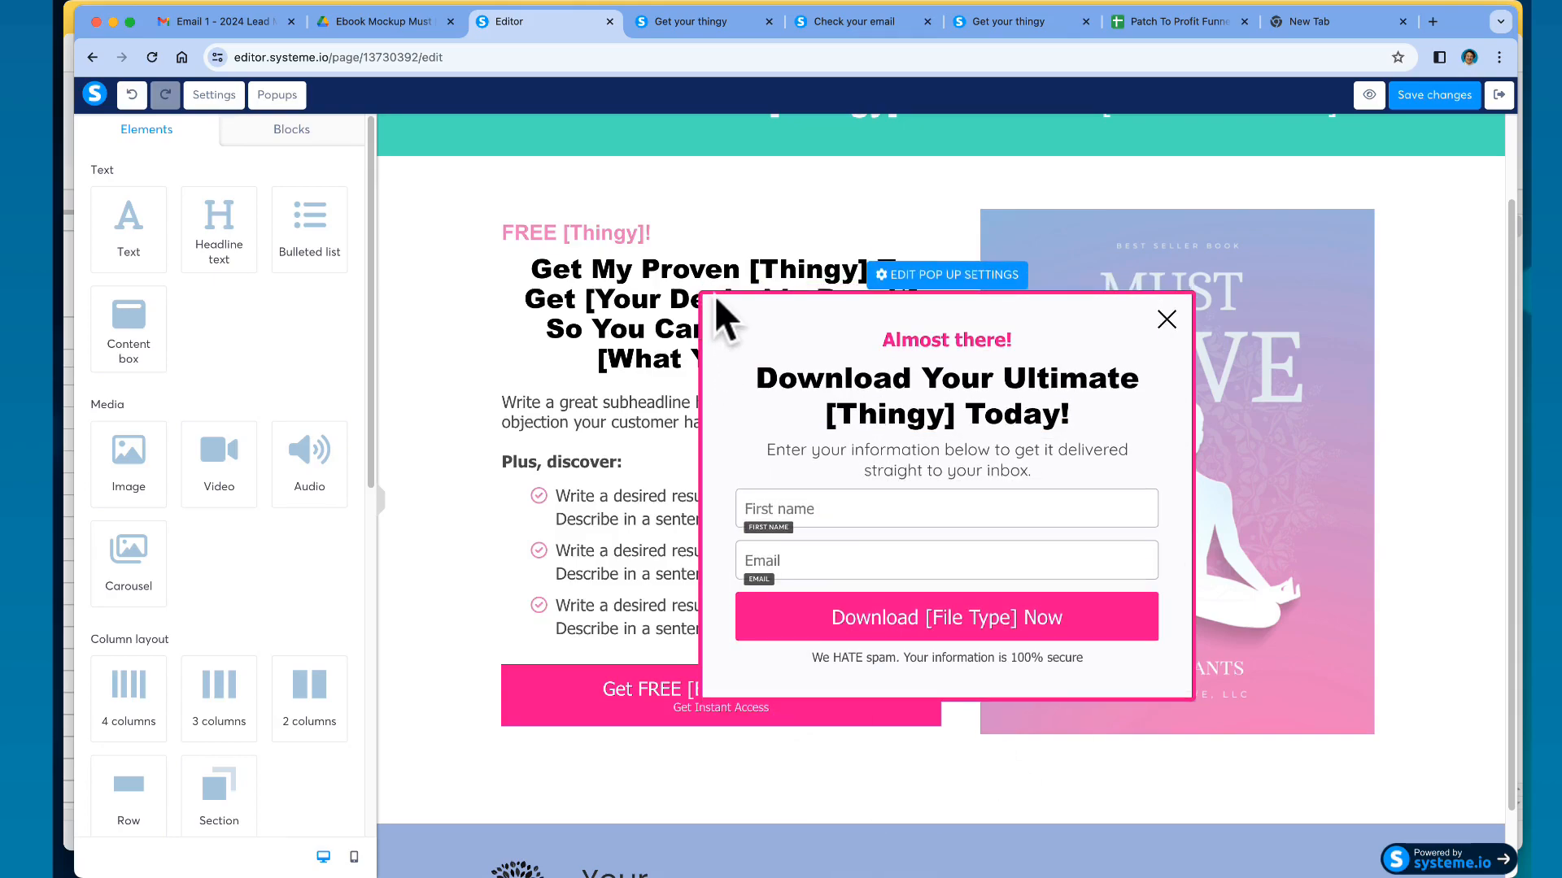
click(945, 277)
scroll(244, 464, down, 6)
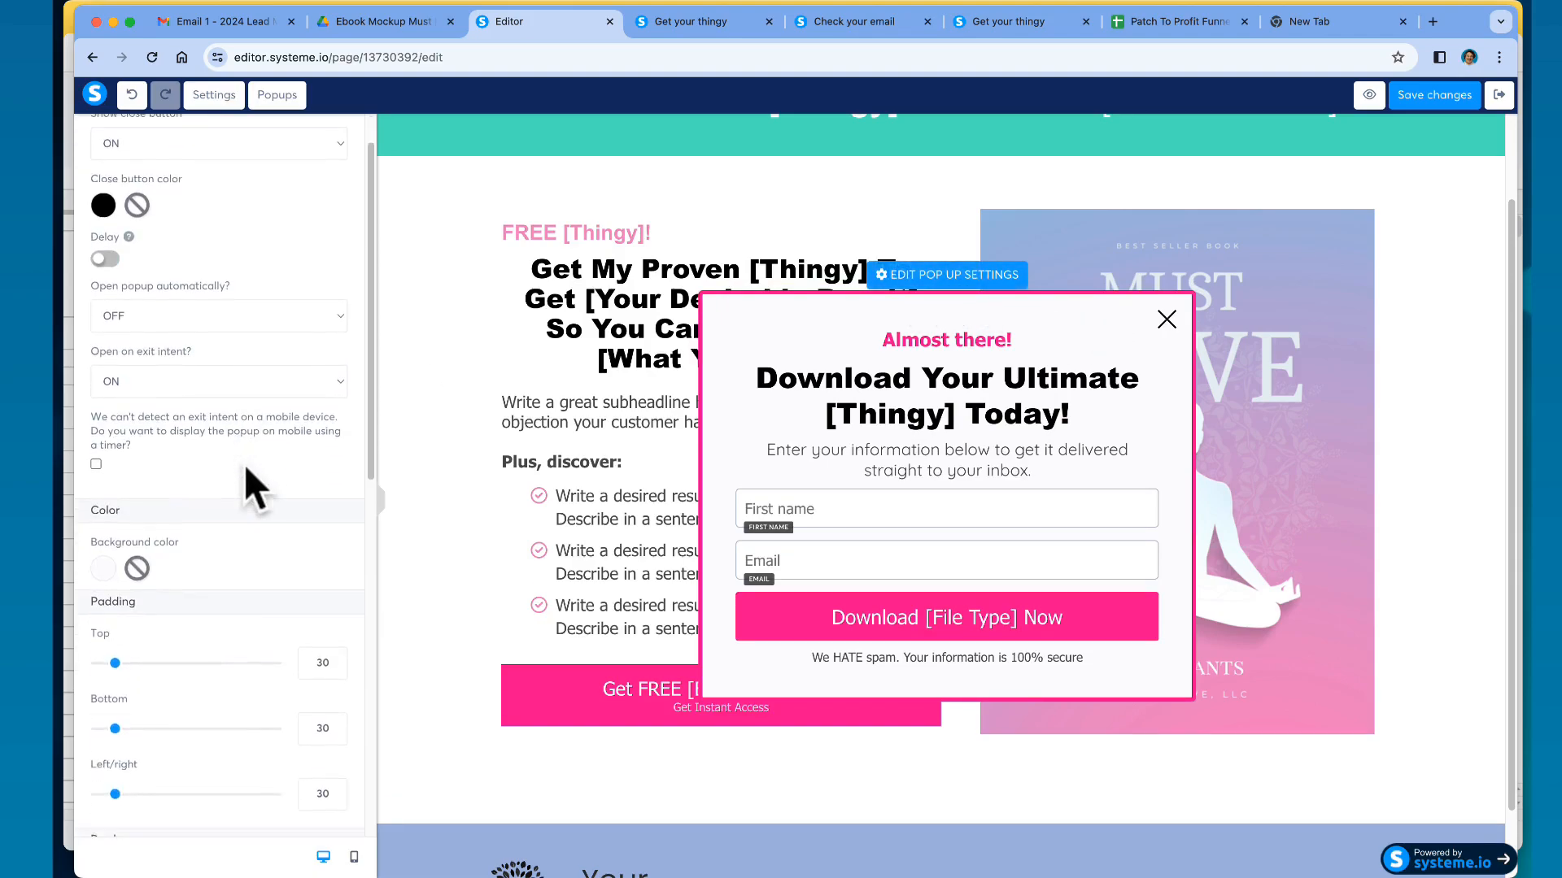
scroll(248, 472, down, 4)
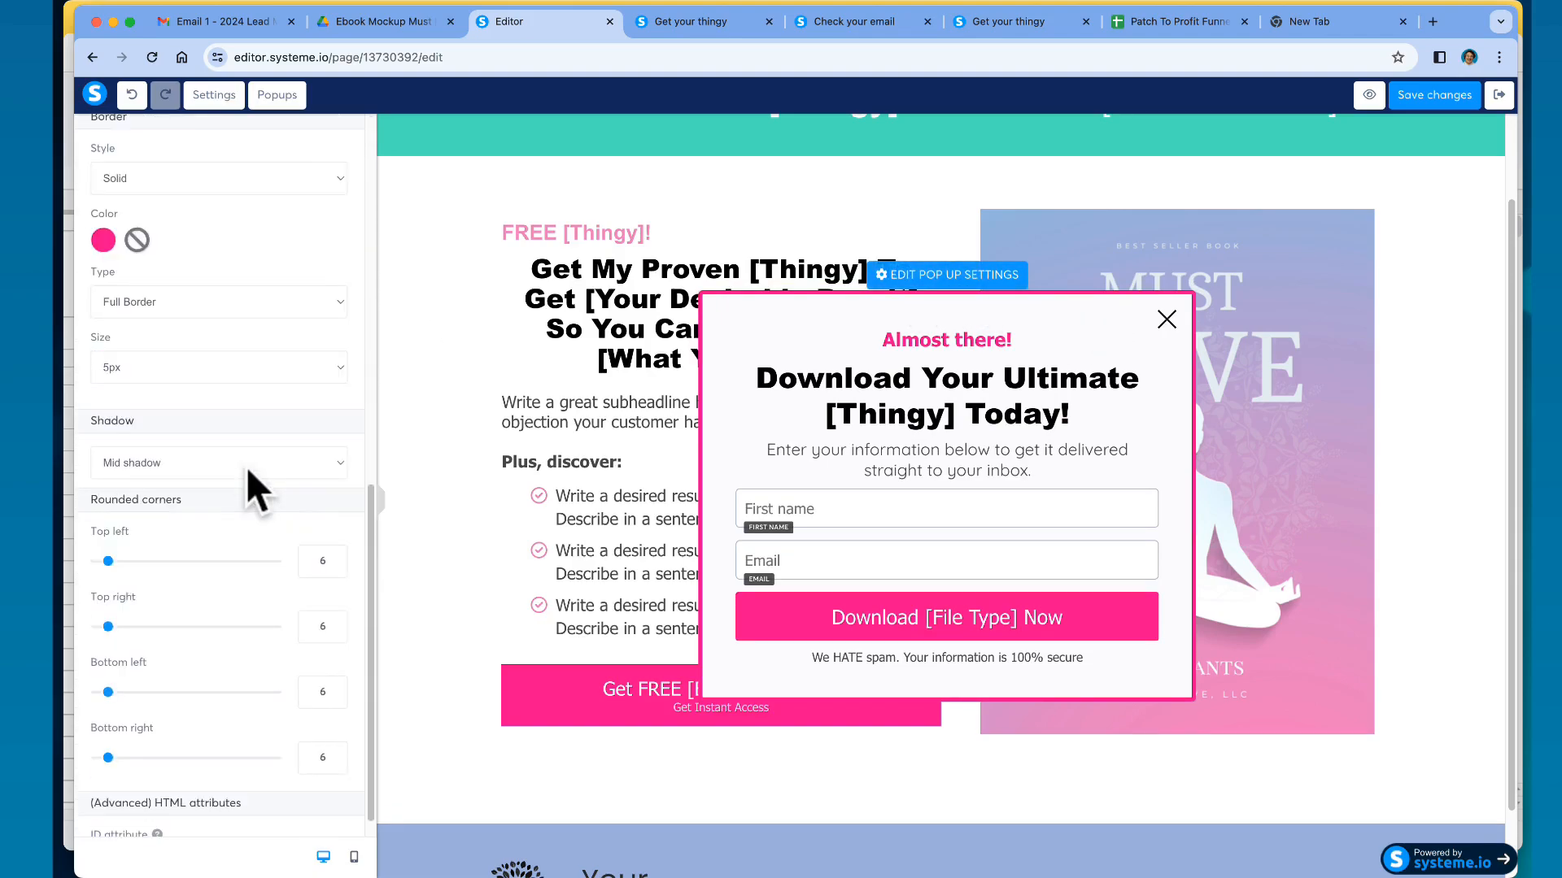
- Try rounded corners on the popup: top left 59, top right 58, bottom left 42 and bottom right 45
drag(109, 561, 203, 562)
drag(108, 627, 200, 626)
drag(108, 692, 171, 692)
drag(110, 758, 178, 758)
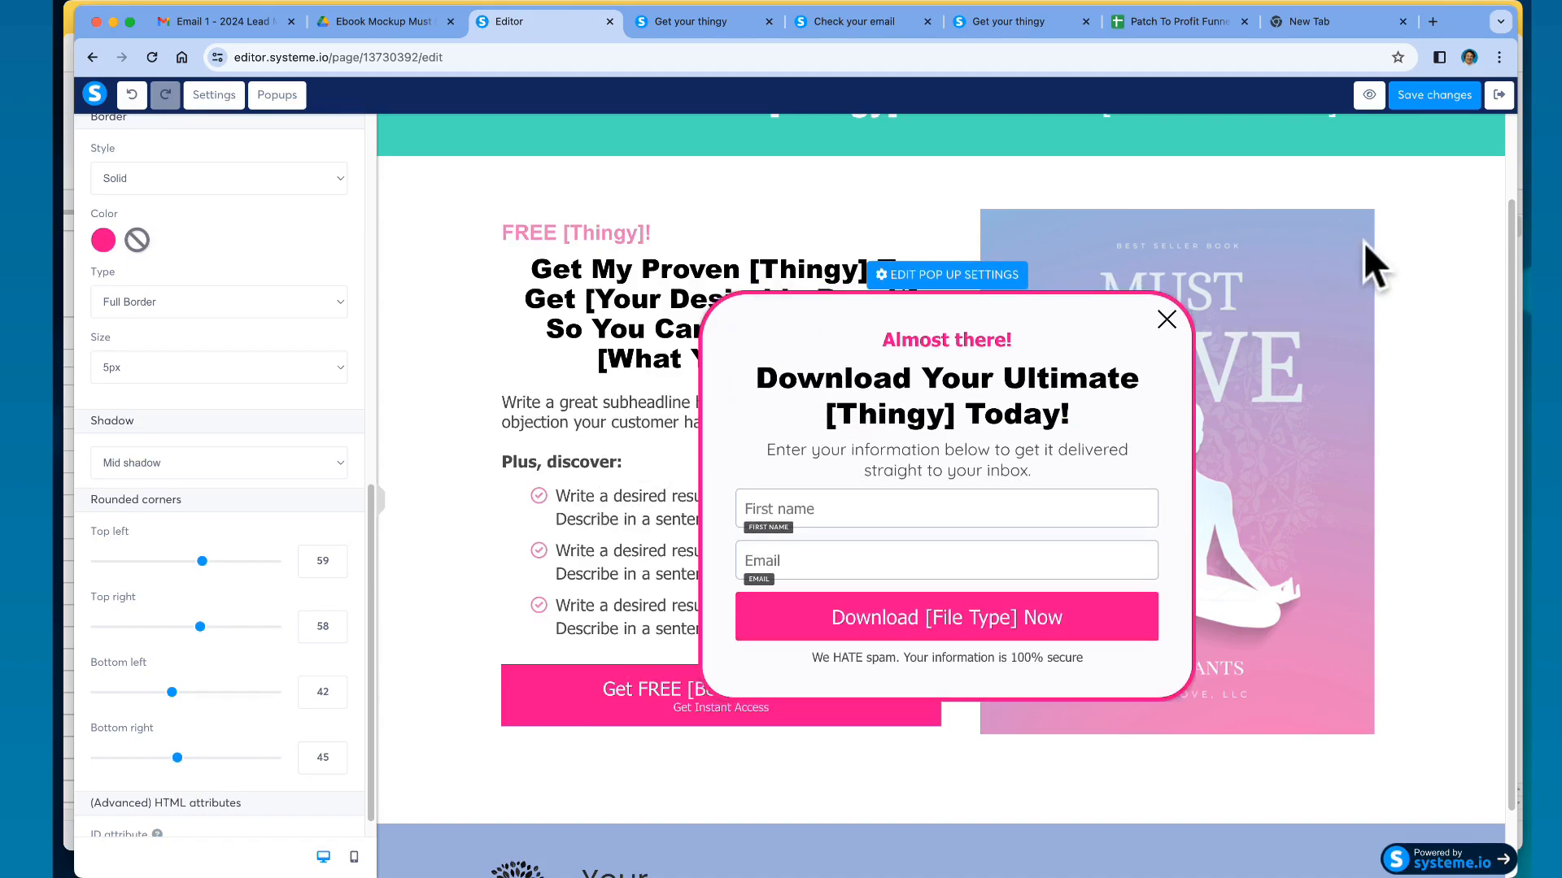
- Set all four rounded corners of the popup to 0, and close the popup to get back to the optin page
drag(177, 756, 99, 764)
drag(172, 694, 61, 698)
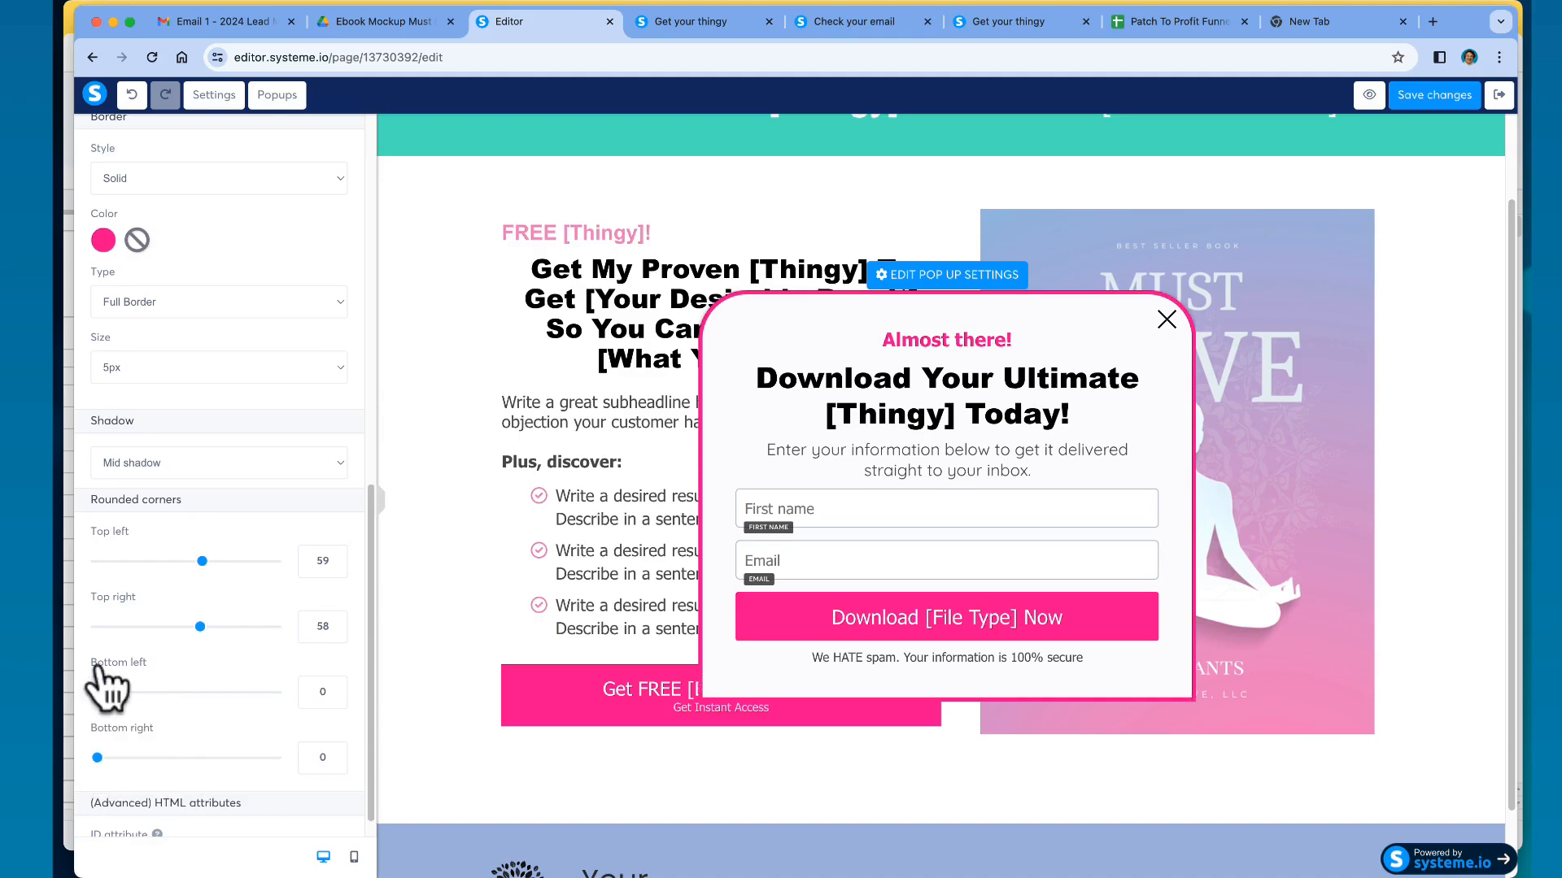
drag(200, 627, 72, 630)
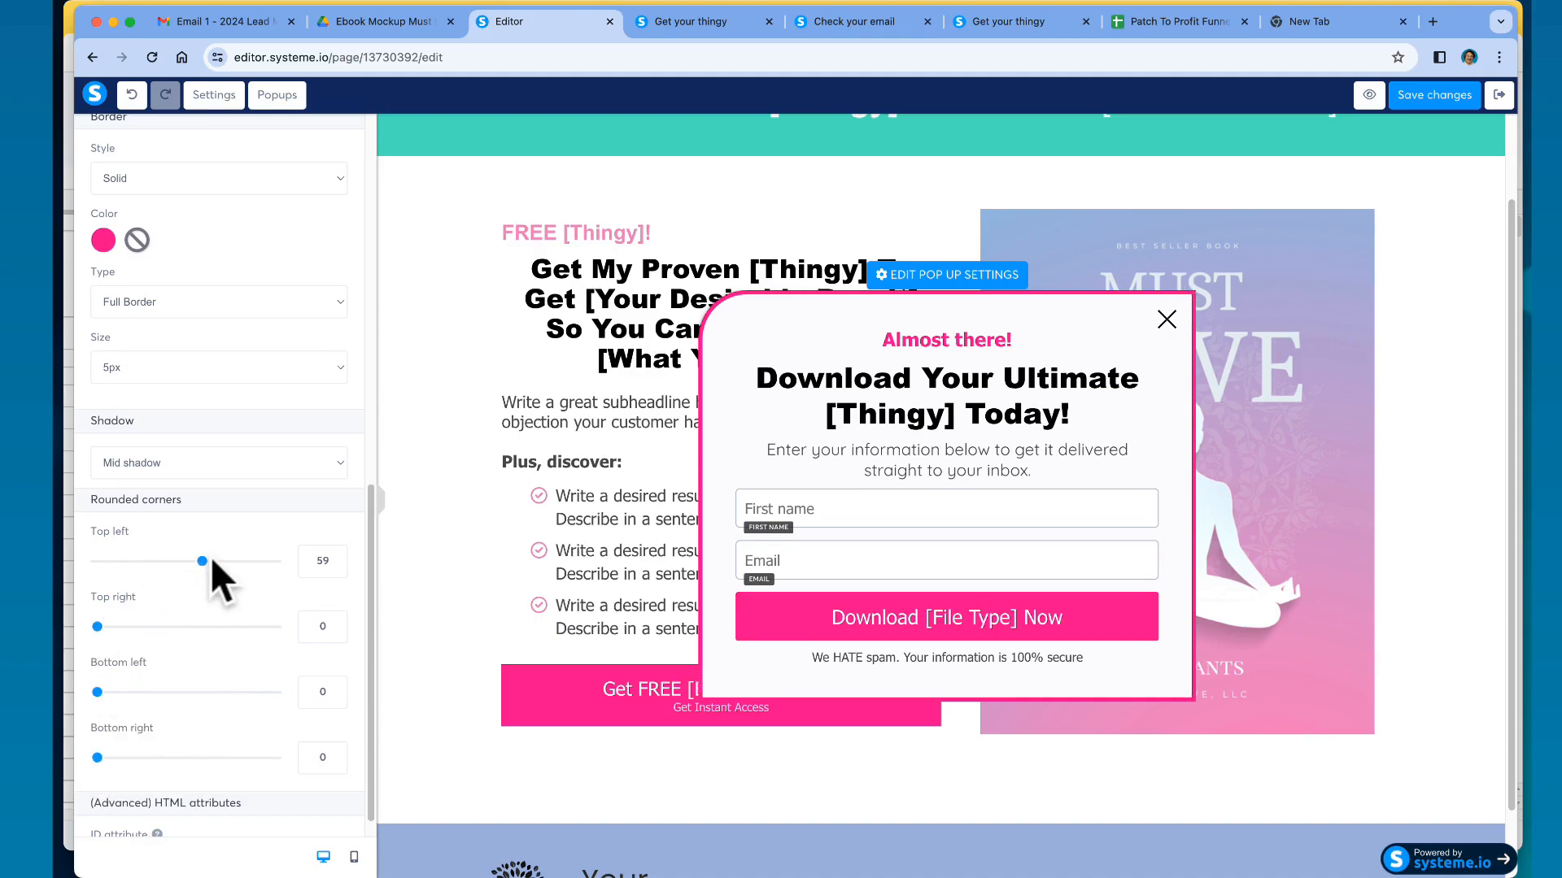
drag(203, 561, 65, 563)
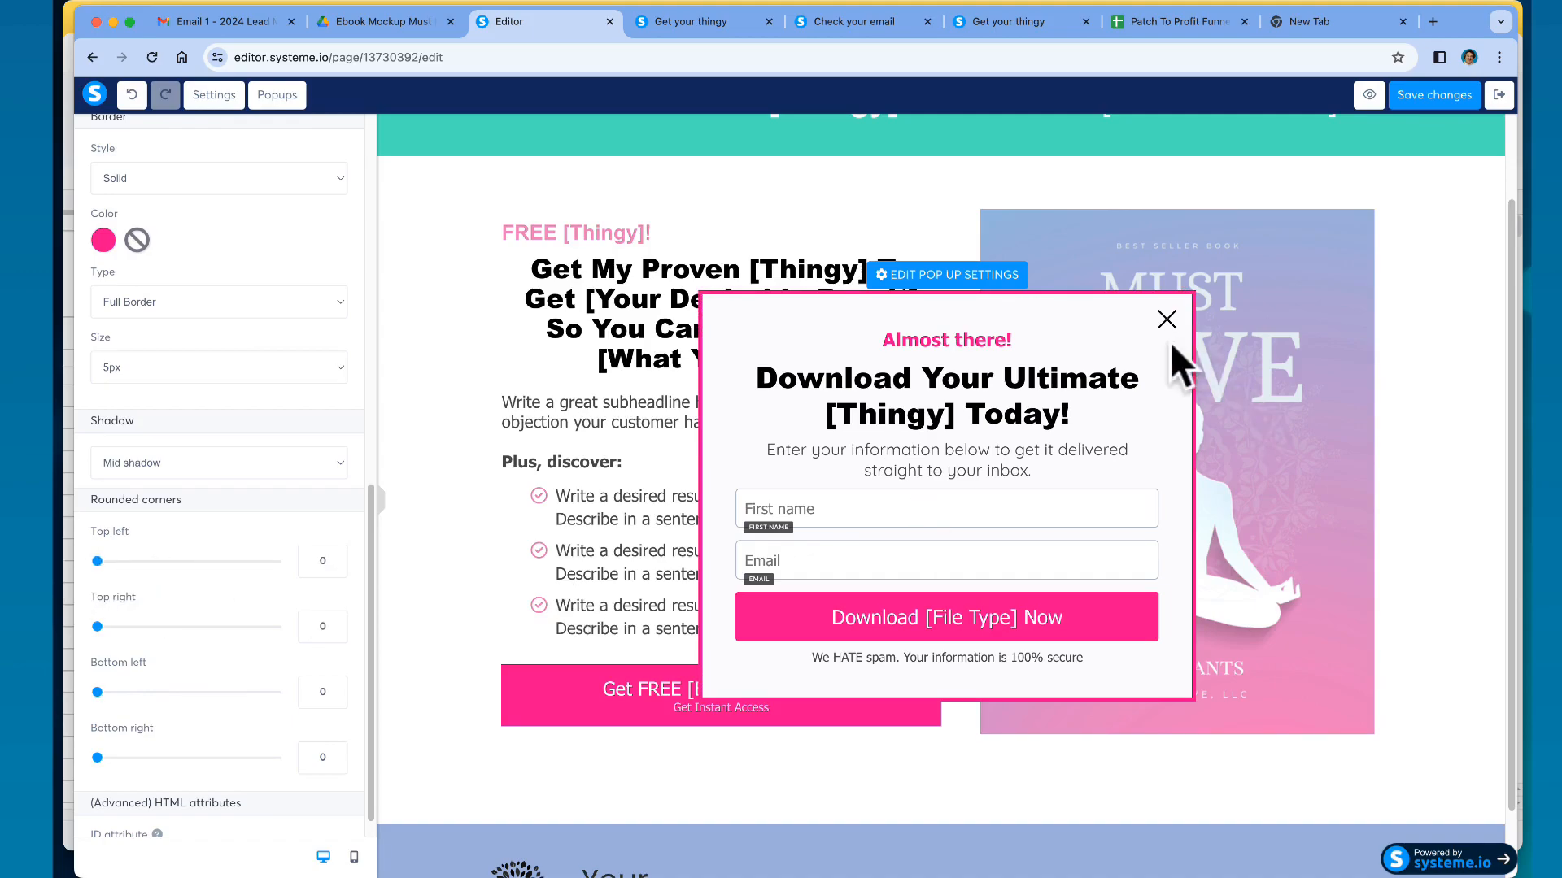
click(1171, 316)
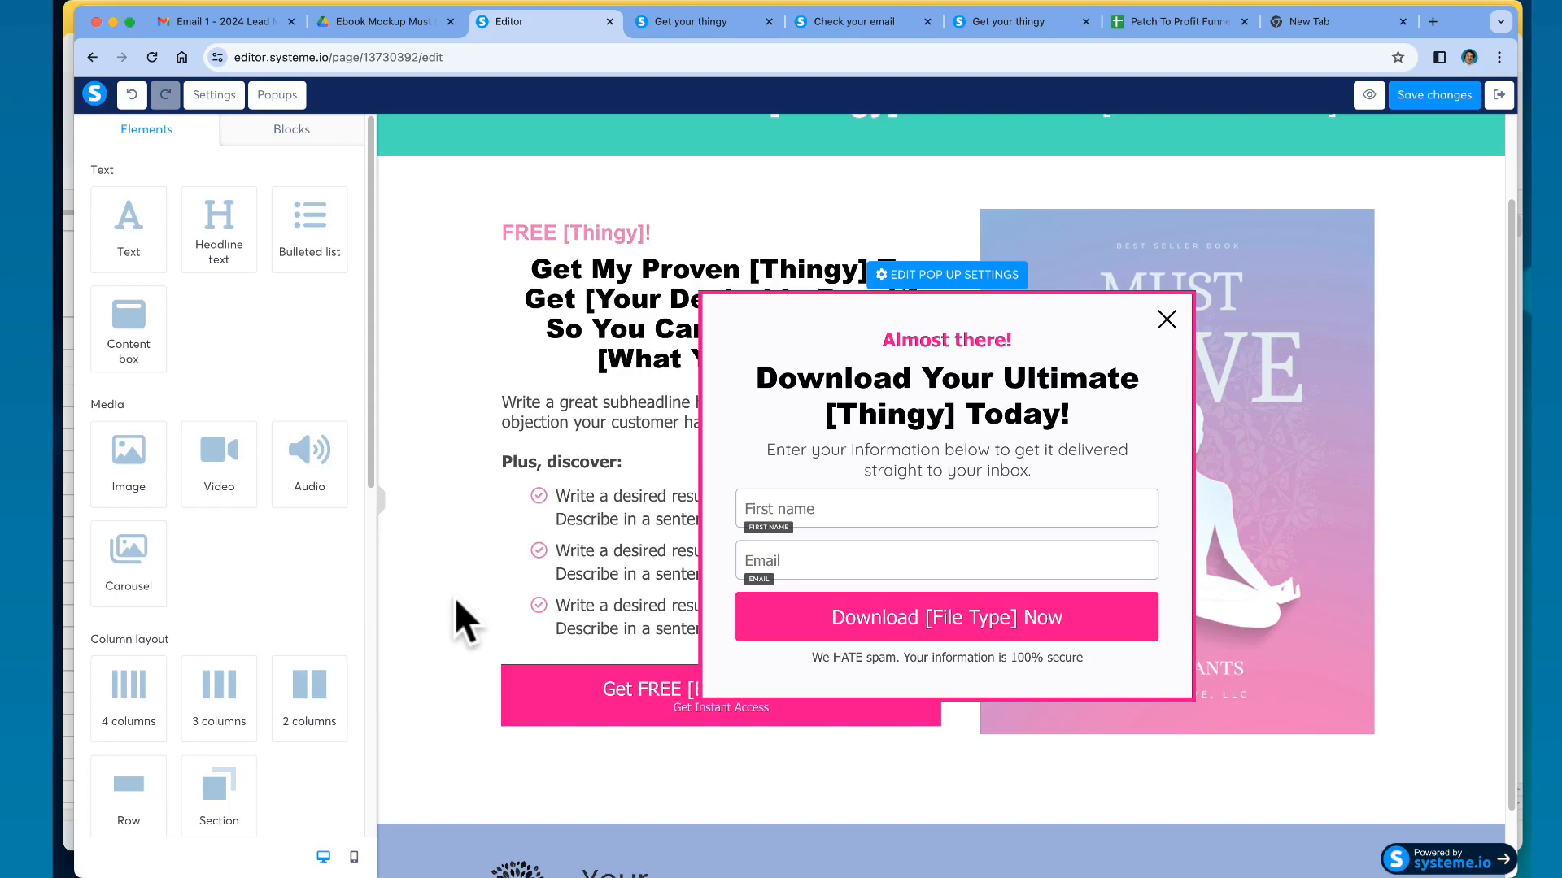
click(440, 666)
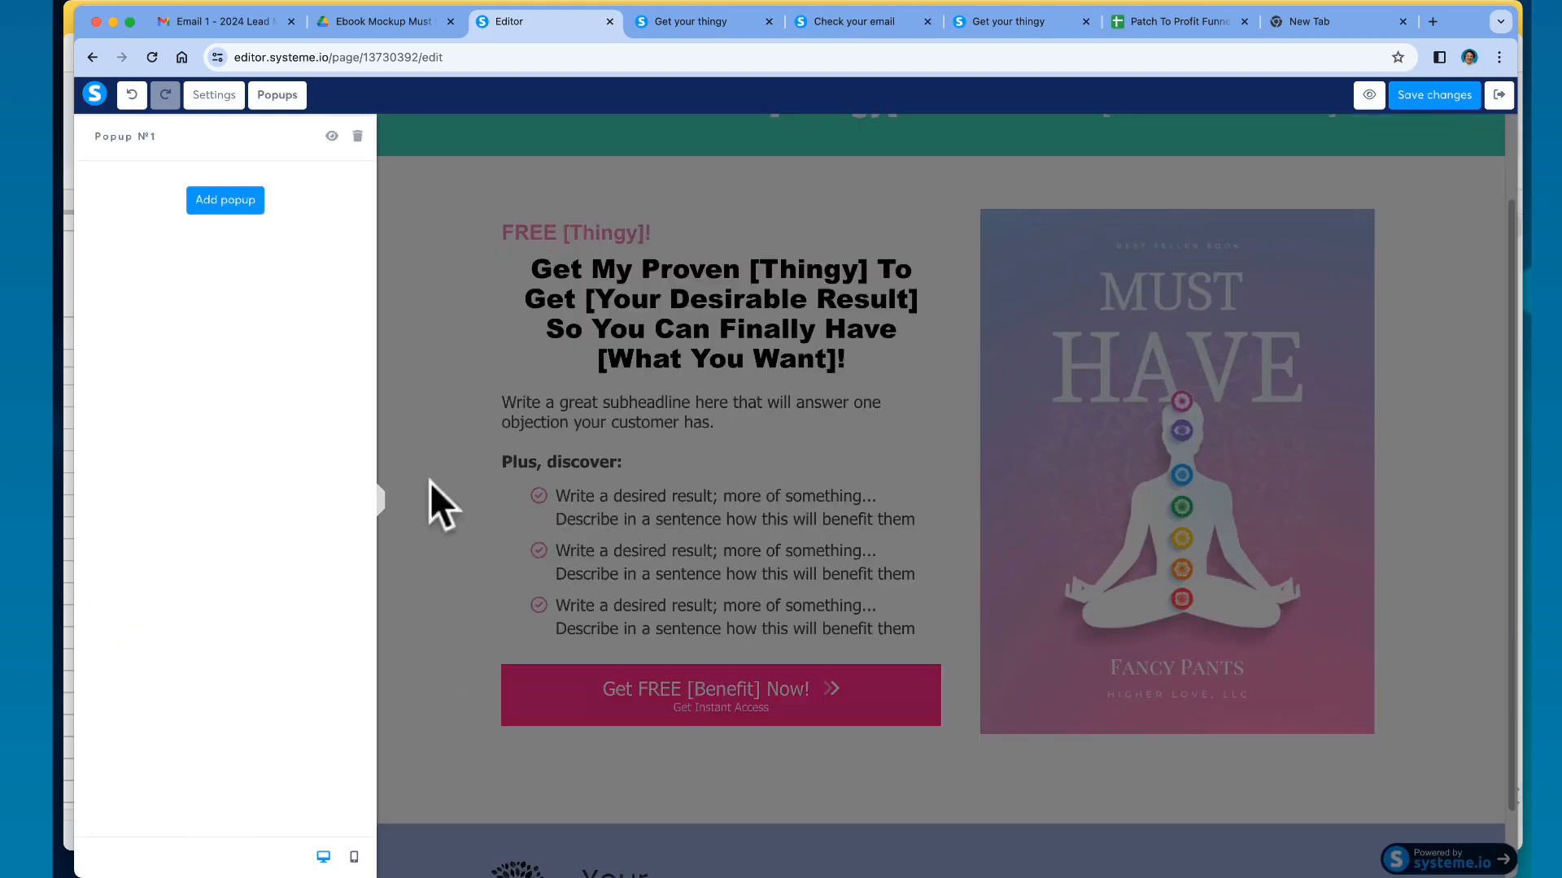
click(422, 206)
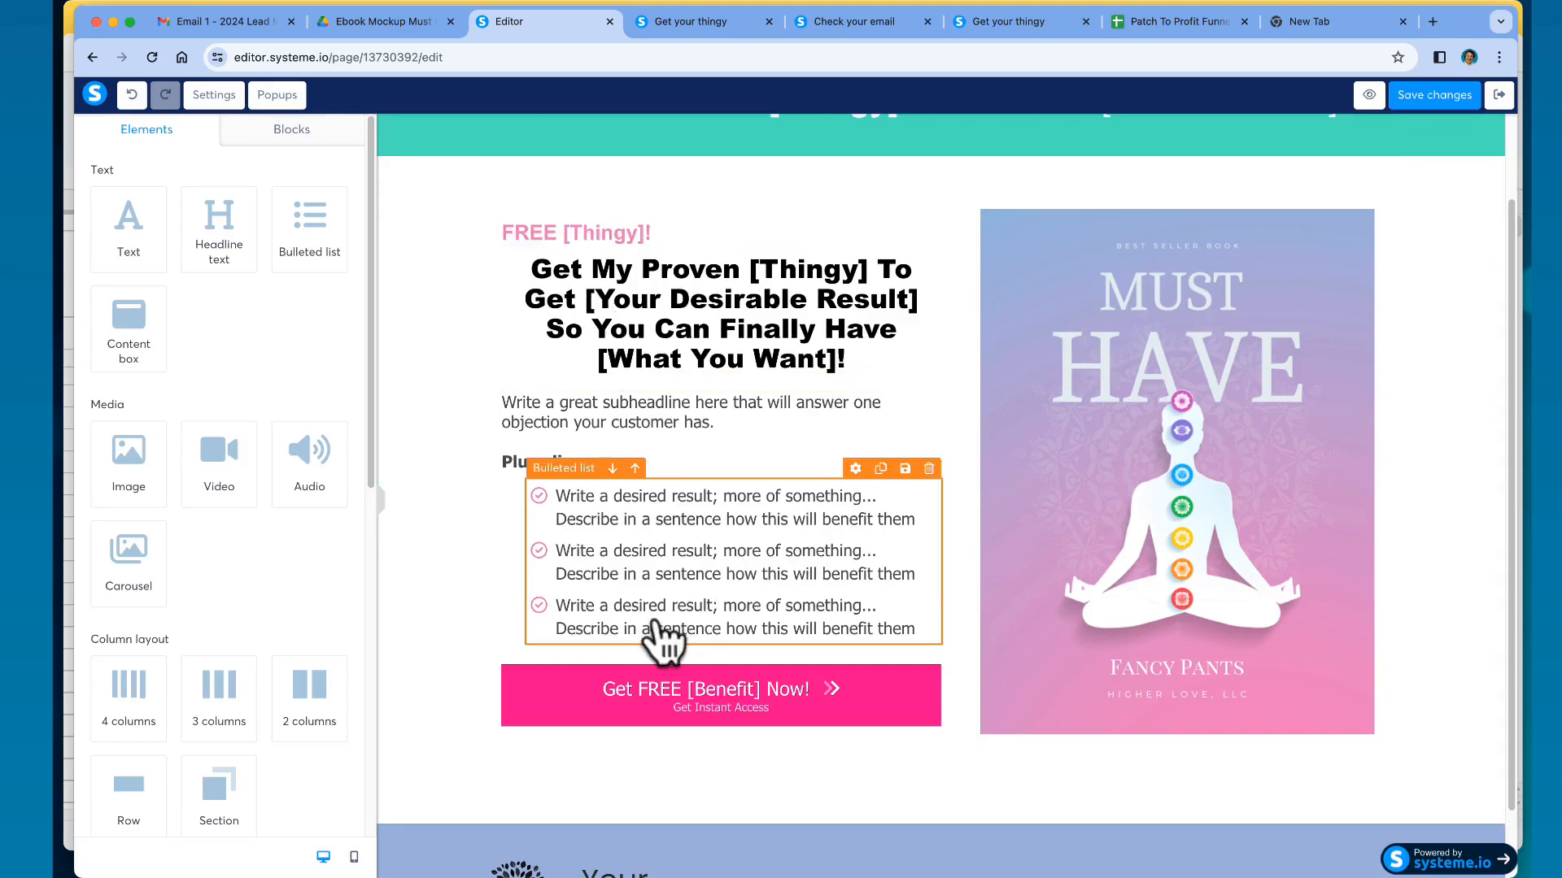
- Open the settings of the "Get FREE [Benefit] Now!" button and review the available click actions, keeping Show popup
scroll(429, 578, down, 1)
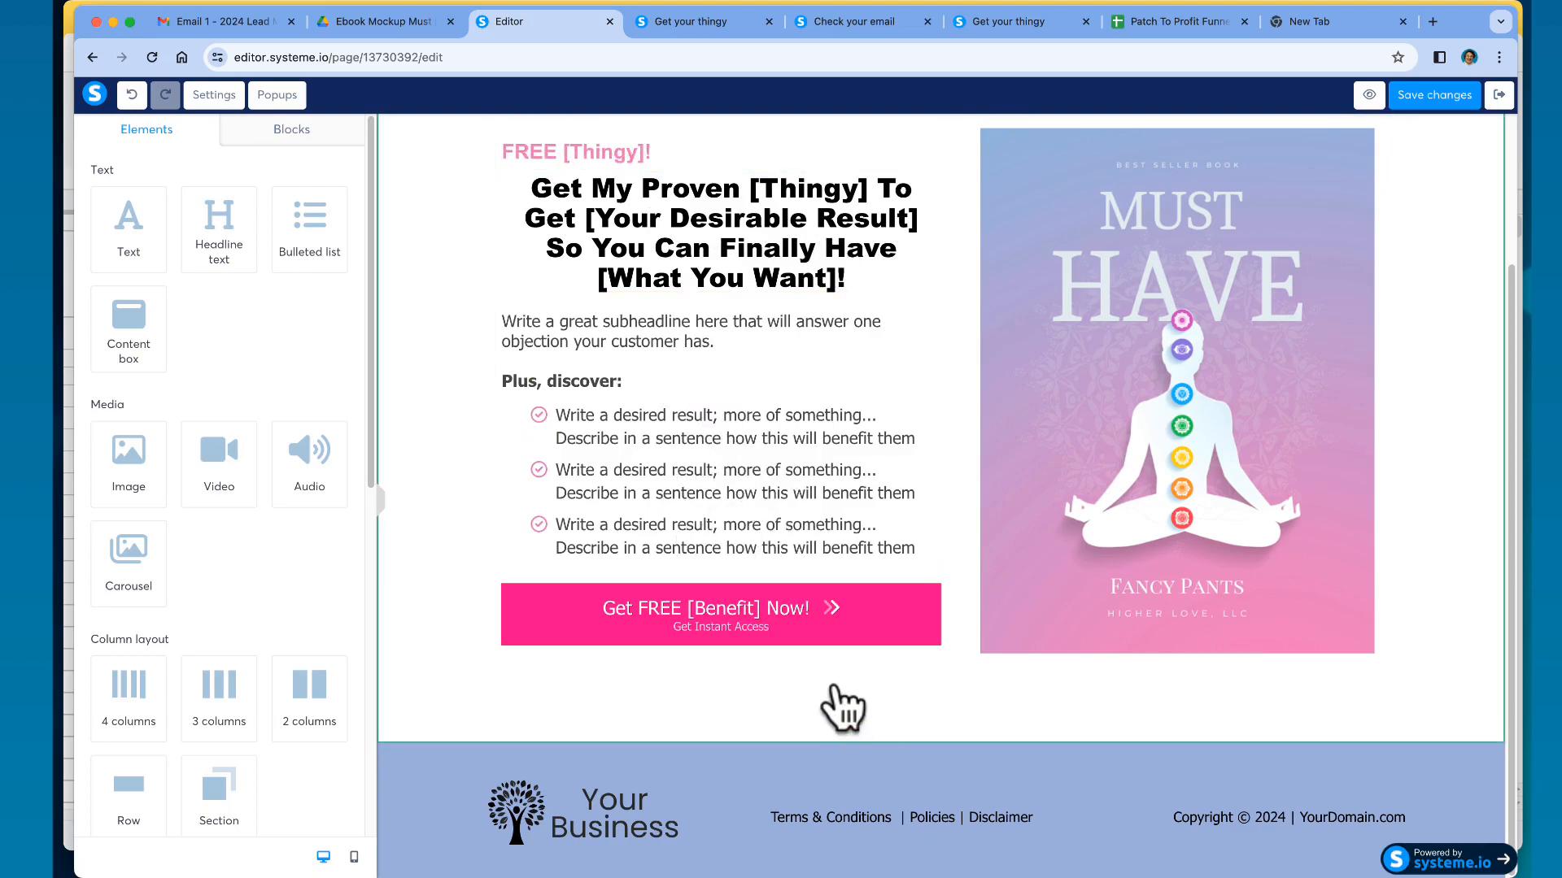
click(721, 638)
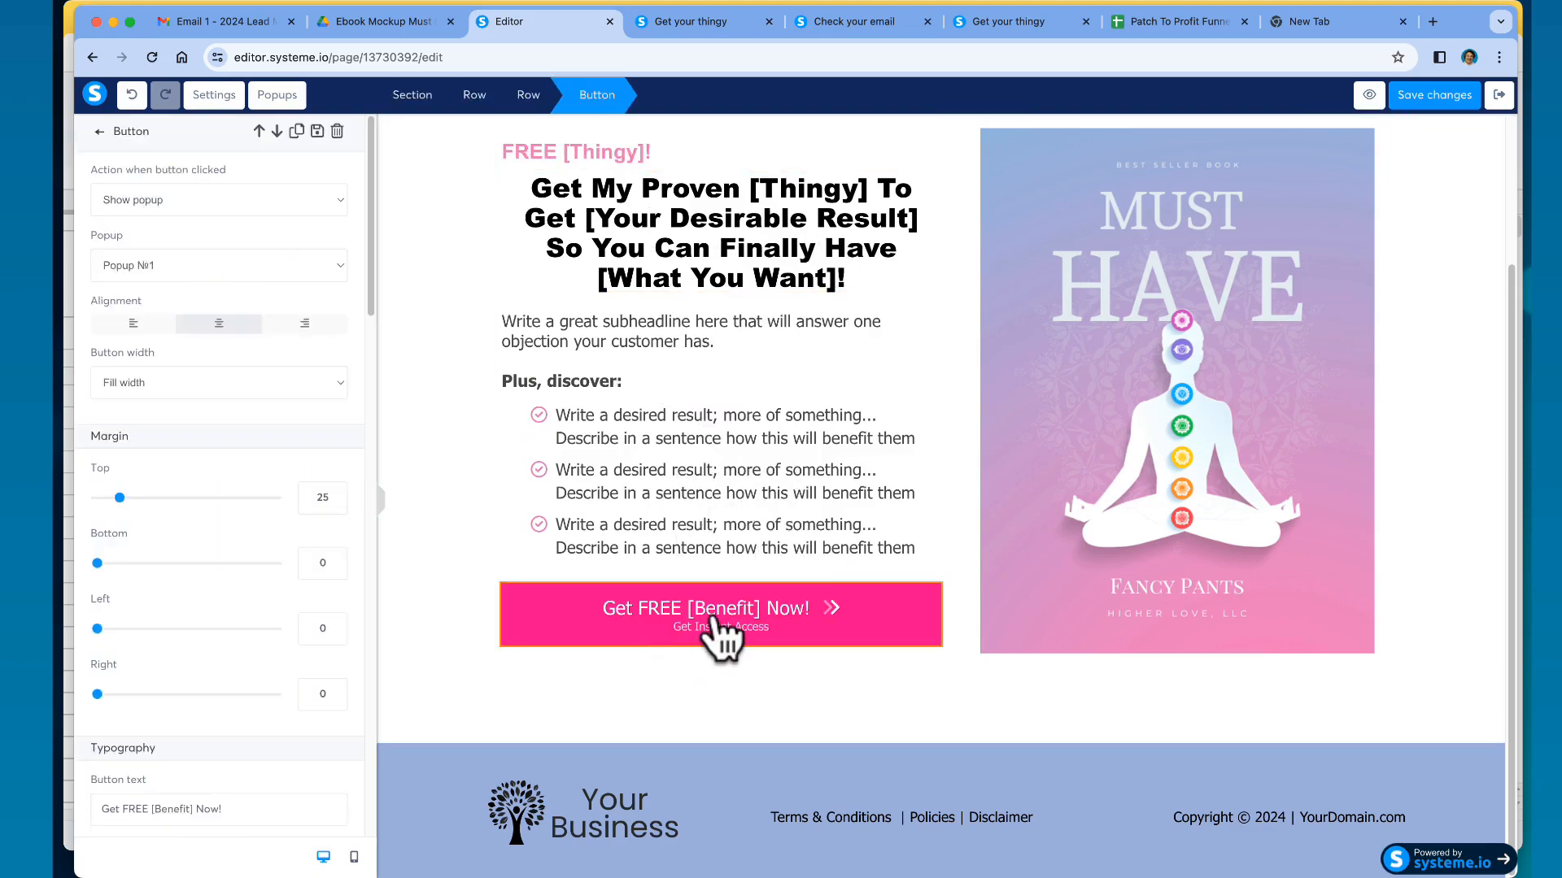
click(528, 618)
click(523, 579)
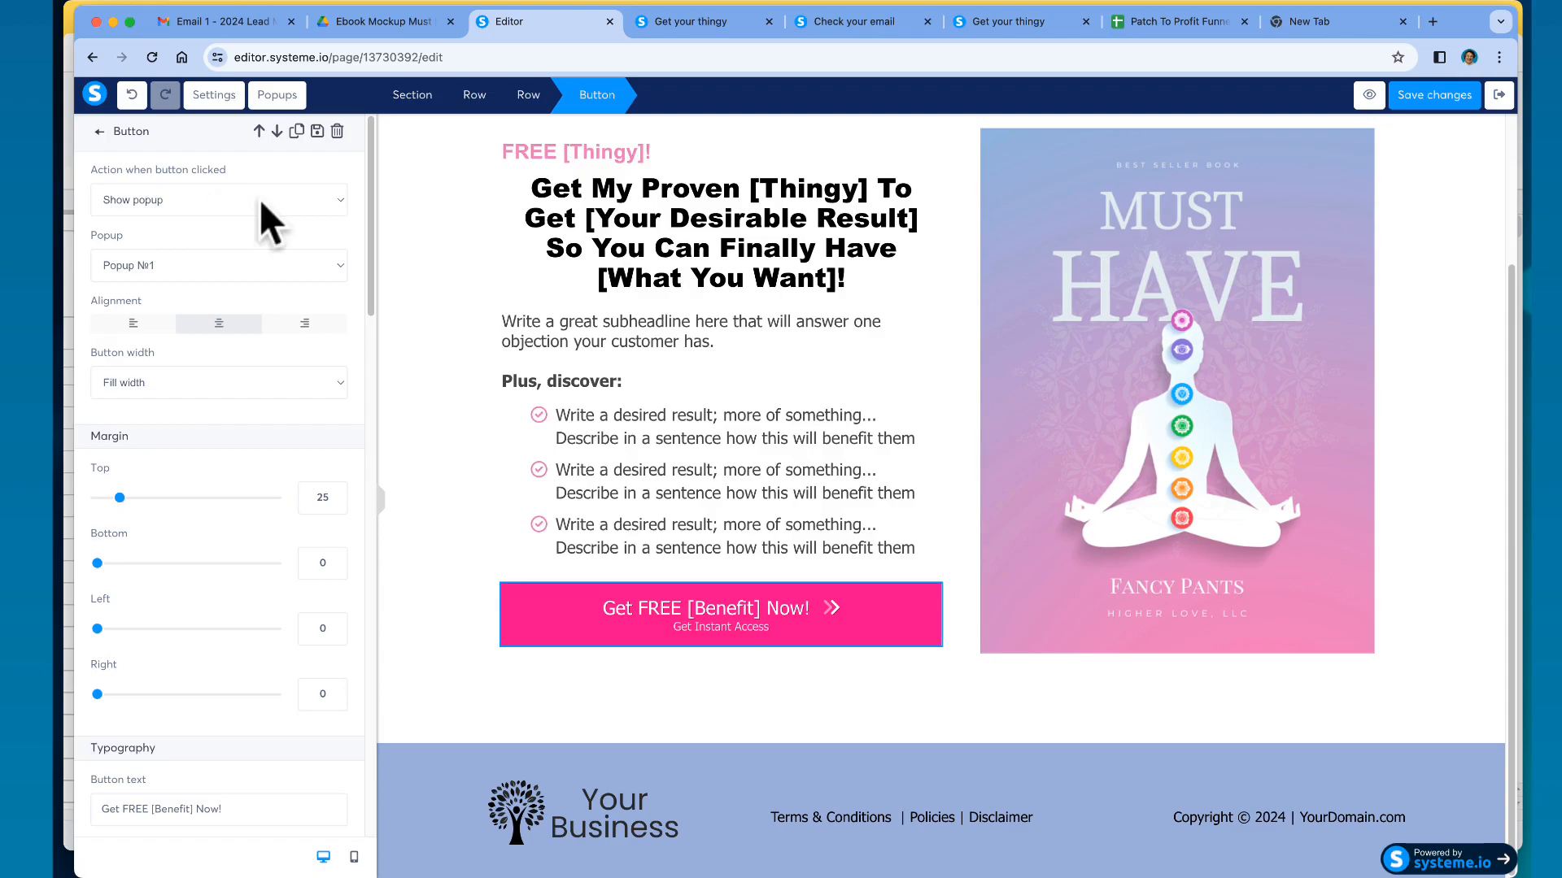
click(326, 200)
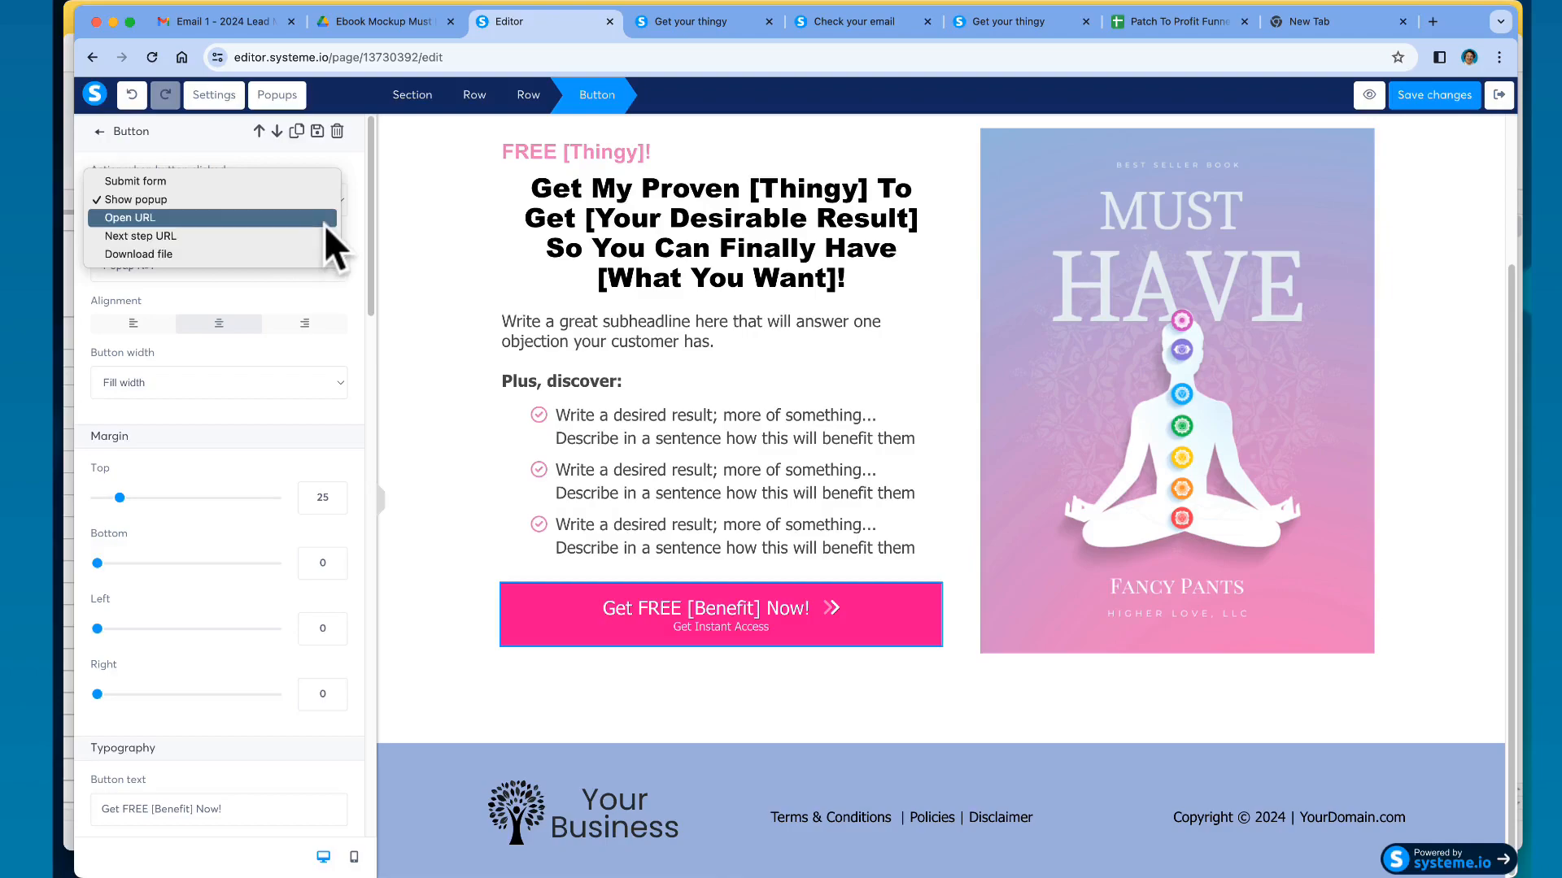
click(323, 205)
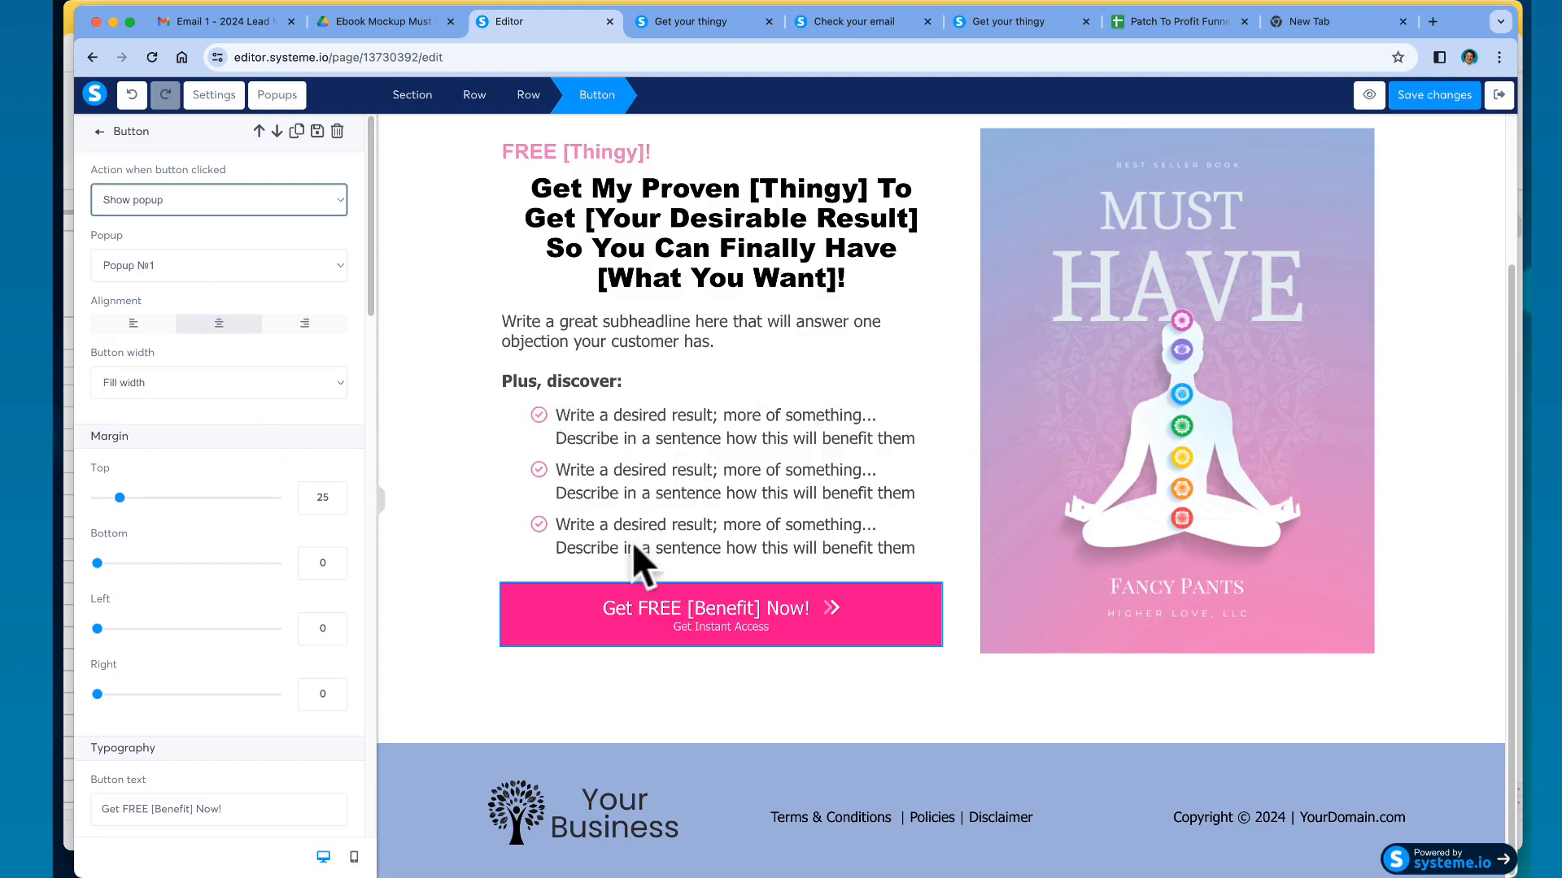
- Try the Fluid width on the "Get FREE [Benefit] Now!" button, then set it back to Fill width
click(334, 383)
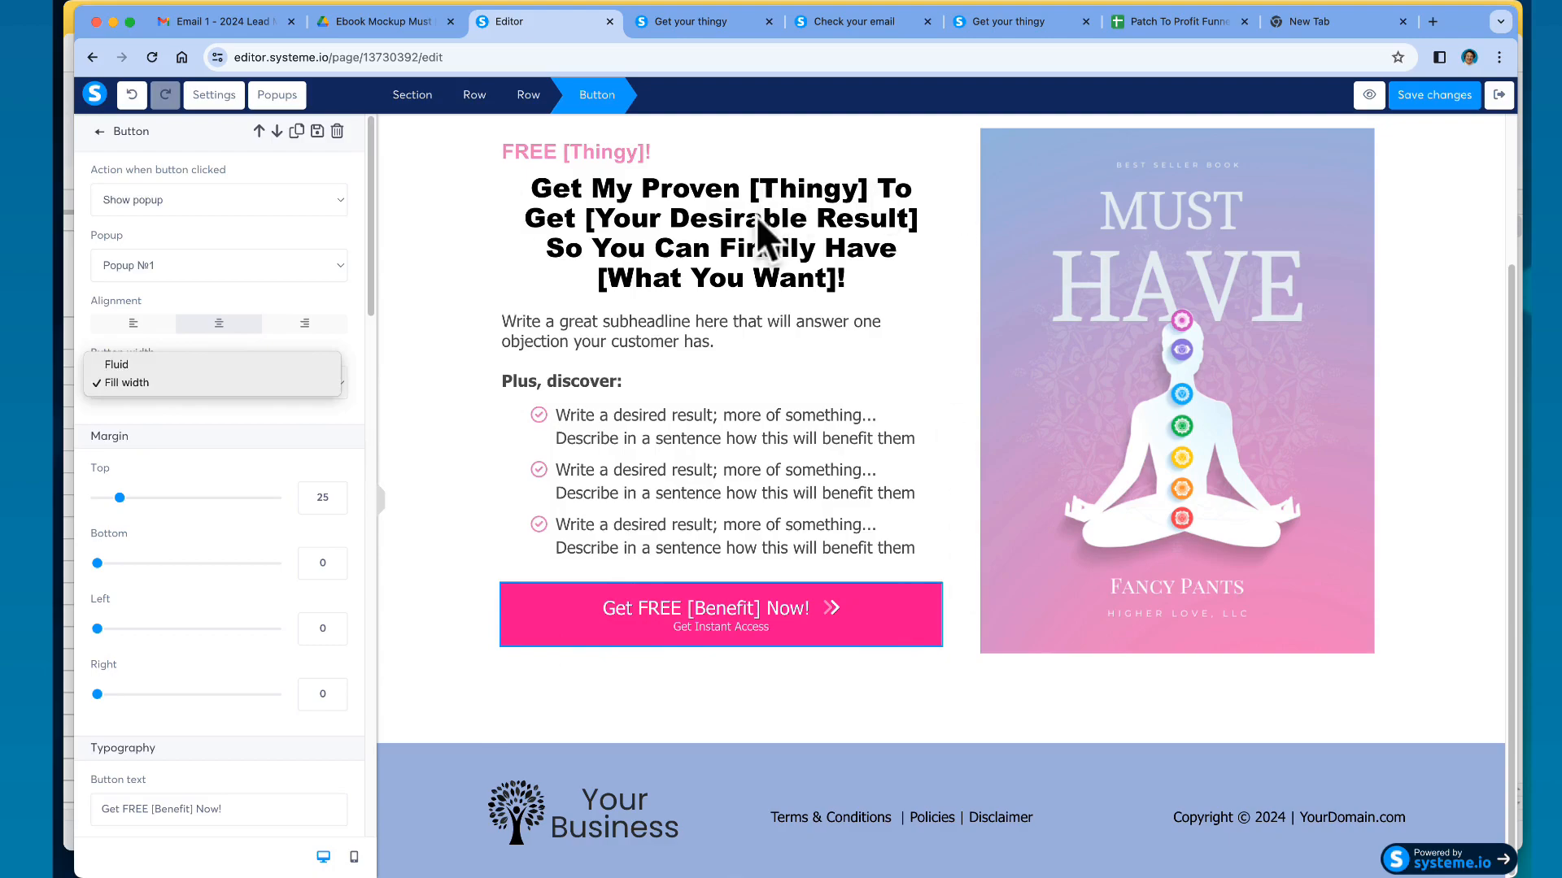
click(130, 363)
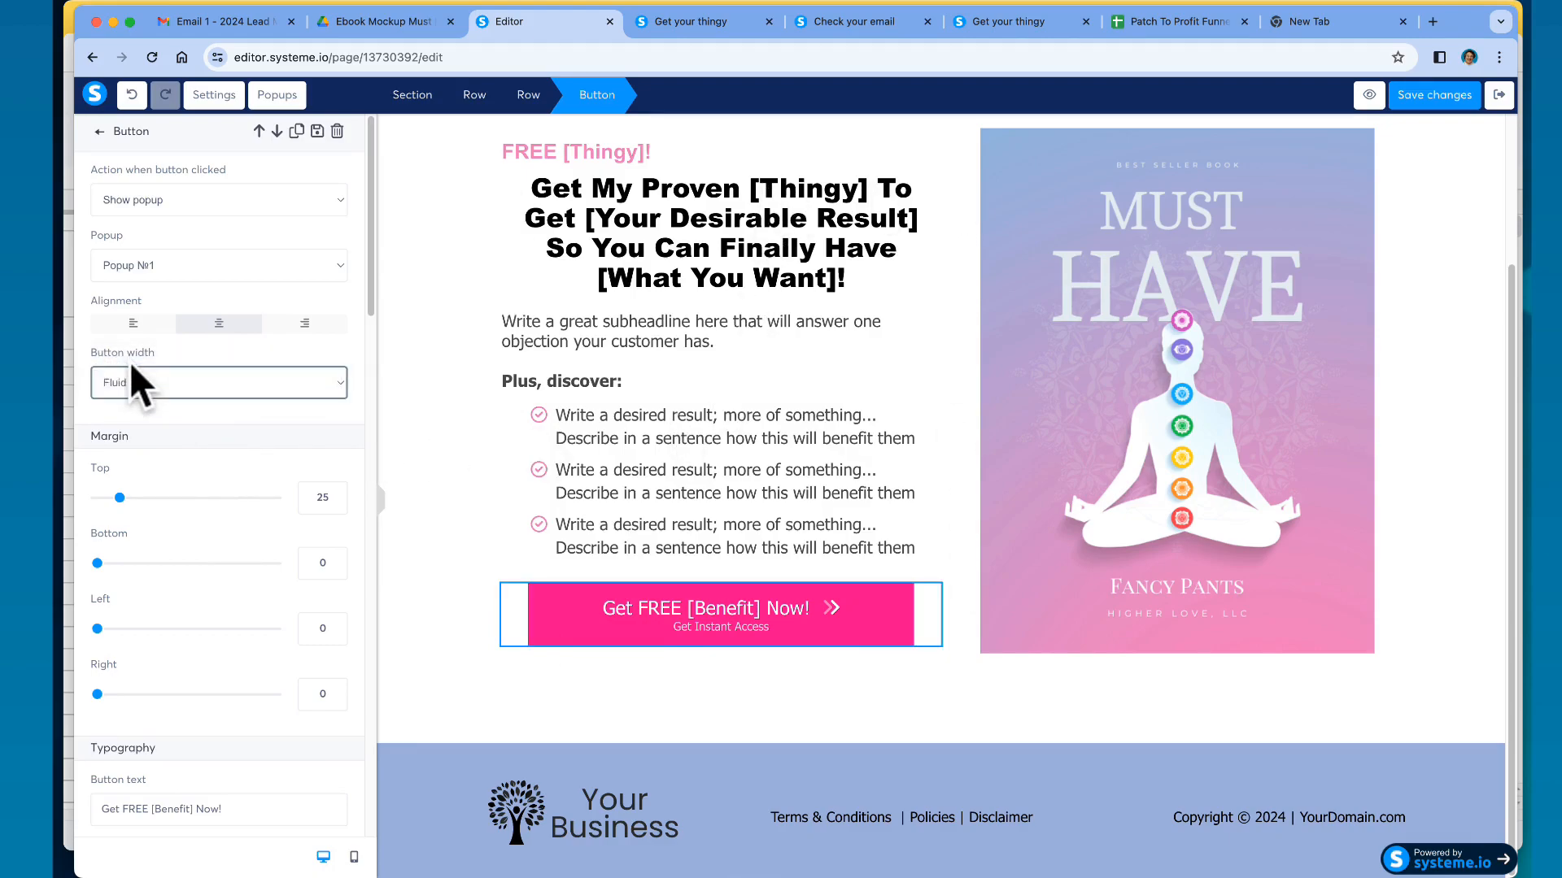
click(329, 382)
click(300, 403)
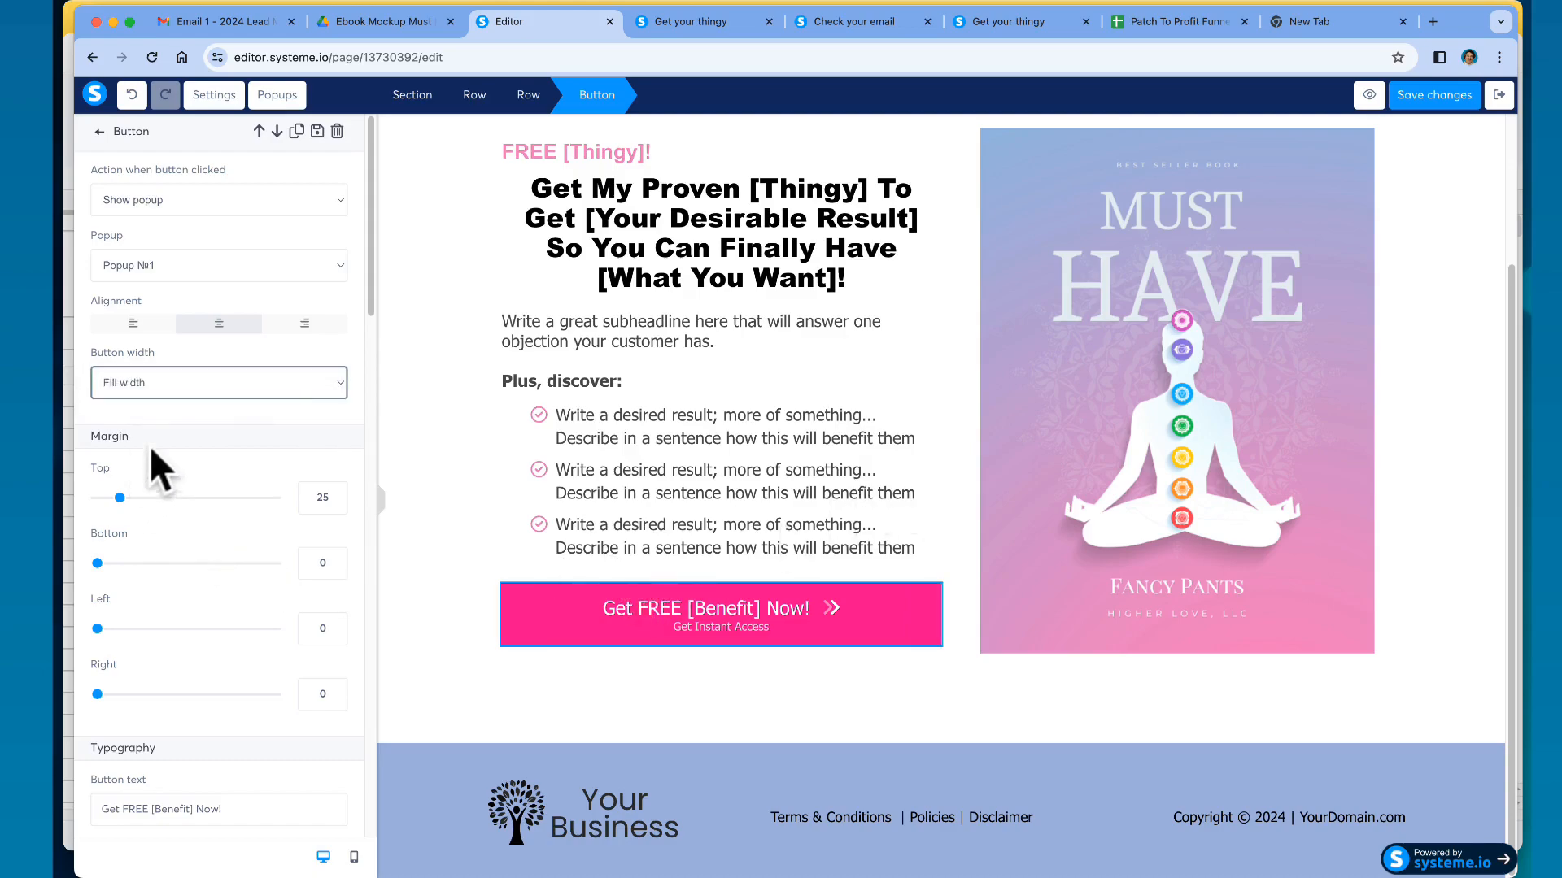
- Try a top margin of 24 on the button, then set it back to 25
scroll(220, 528, down, 5)
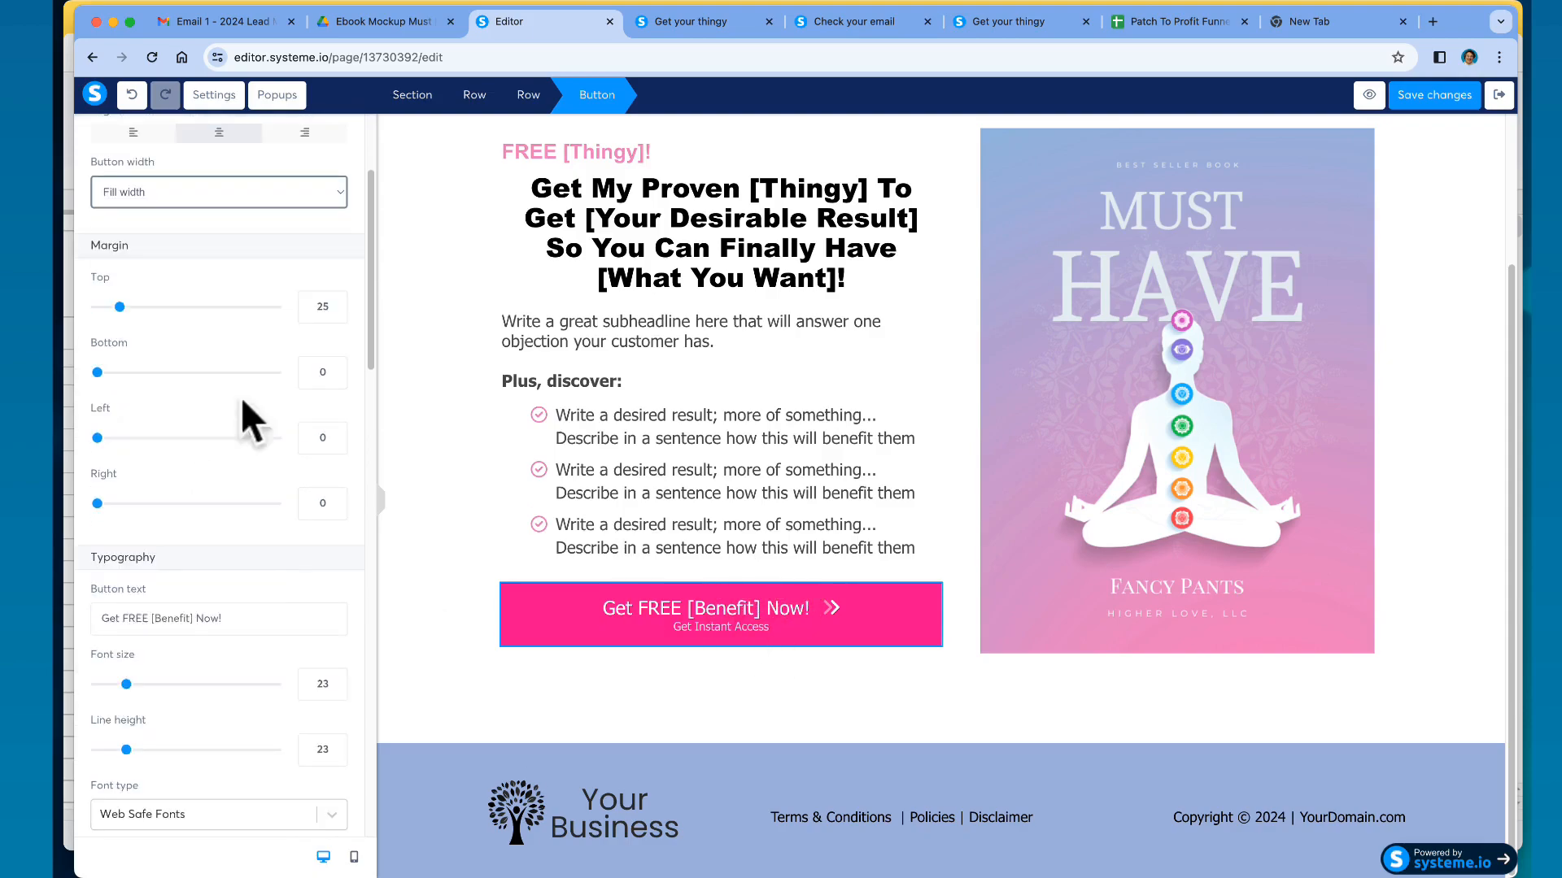
mouse_move(121, 307)
mouse_down()
mouse_move(301, 319)
mouse_move(121, 317)
mouse_up()
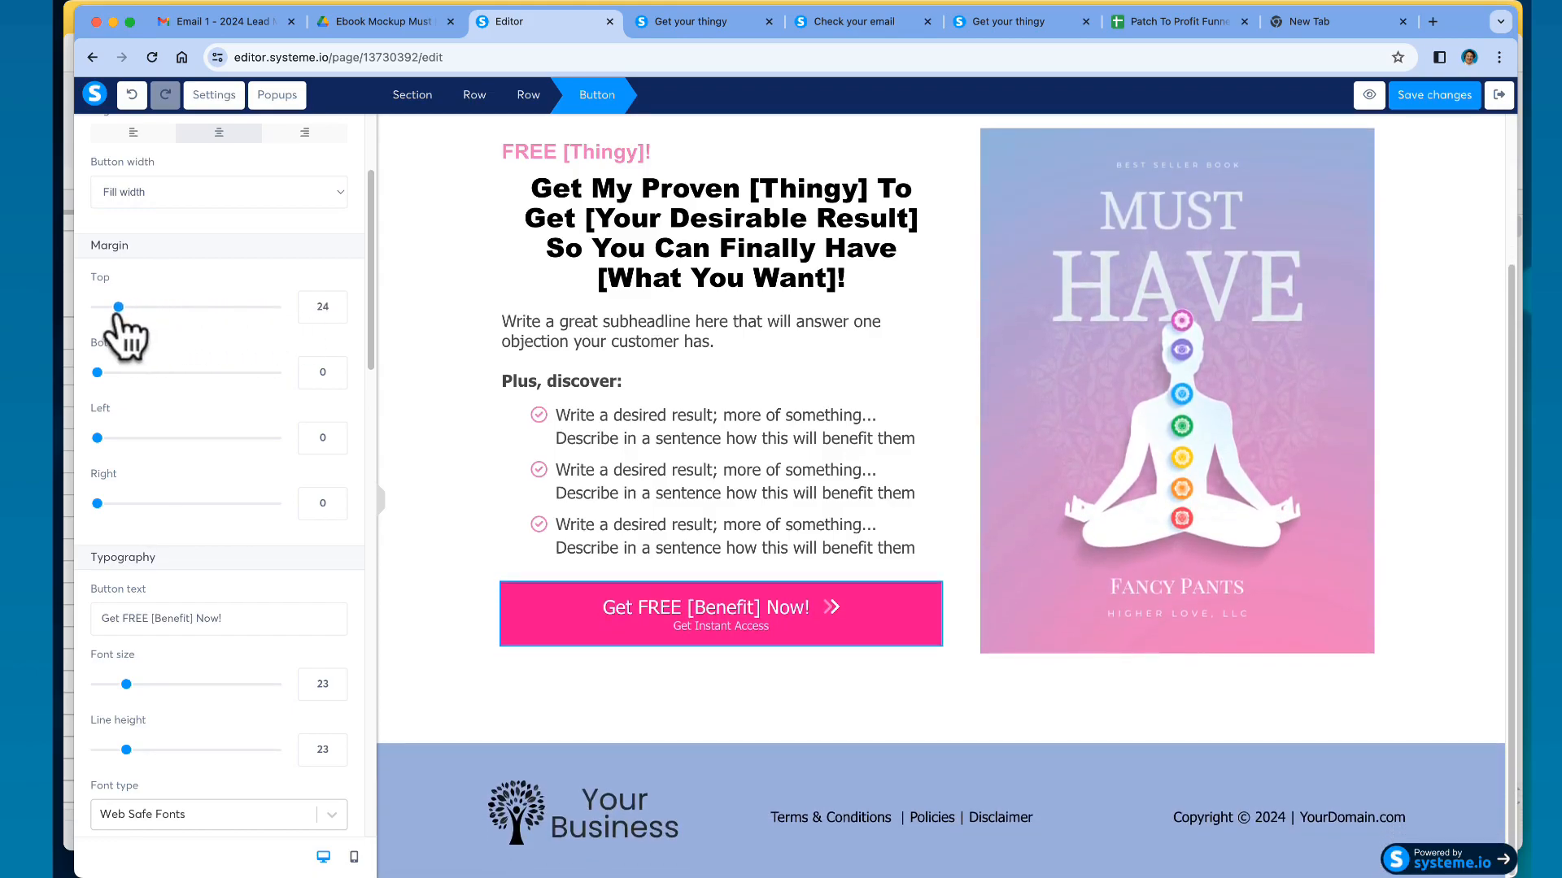
click(336, 311)
click(336, 303)
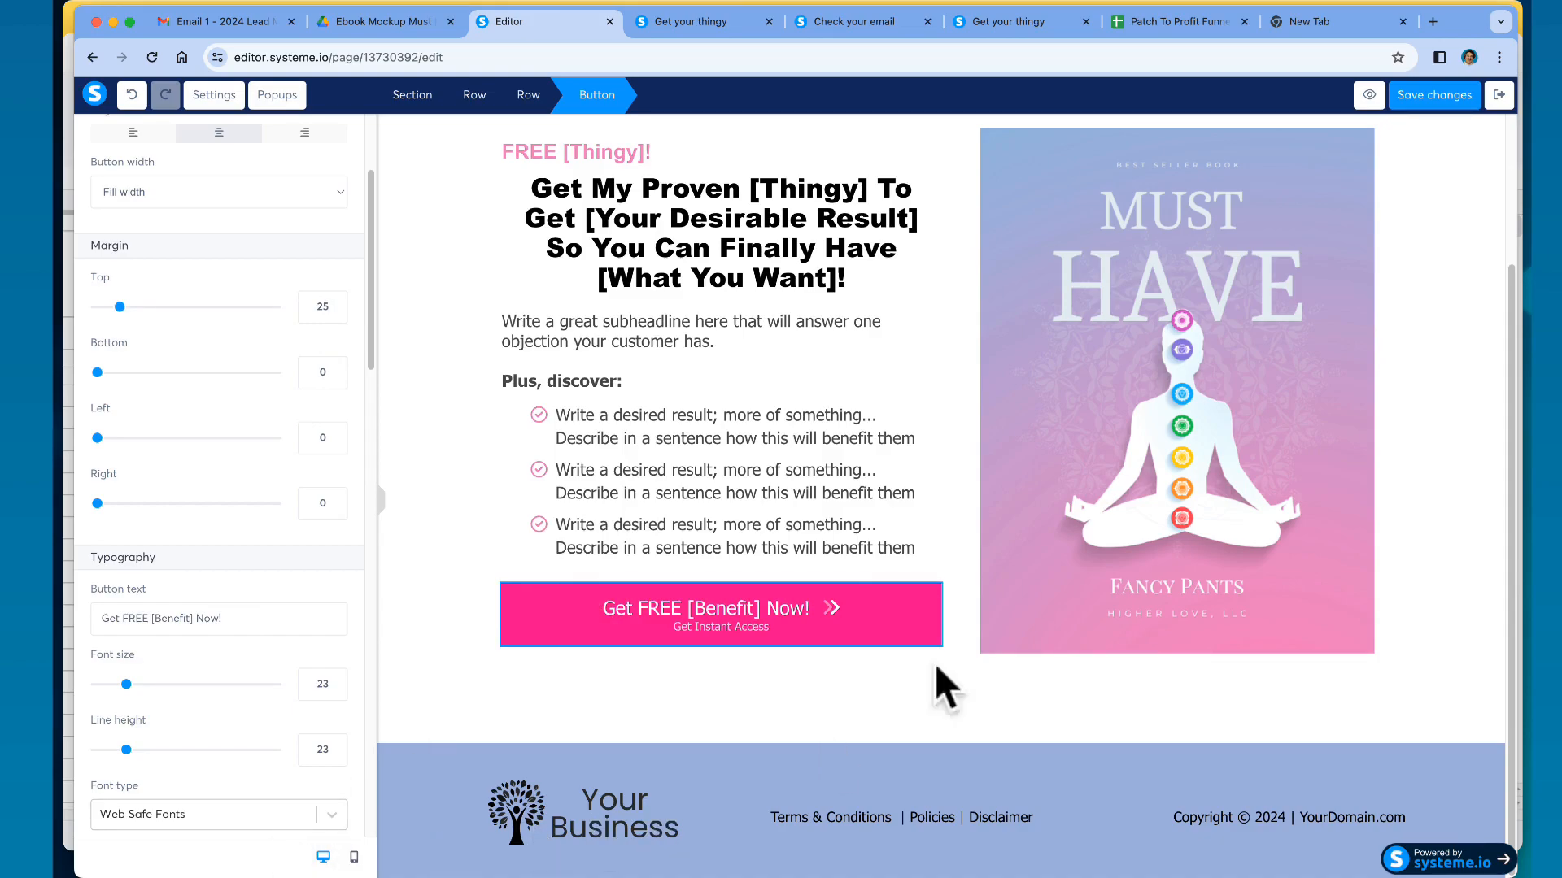
- Remove the ebook cover file from the optin page's image element, leaving the element empty
click(1062, 327)
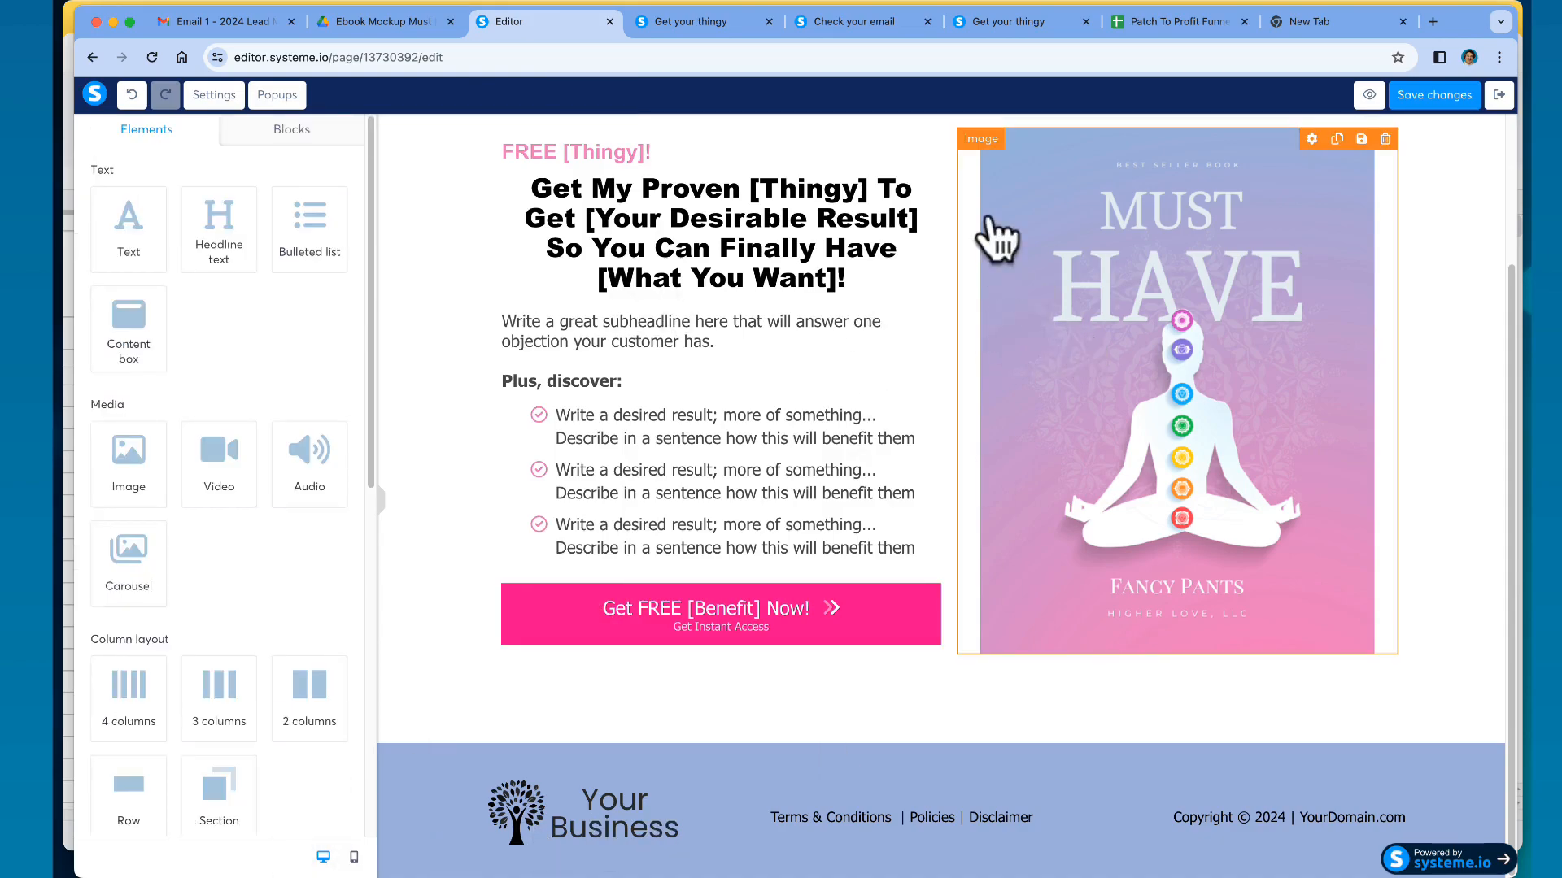
click(980, 140)
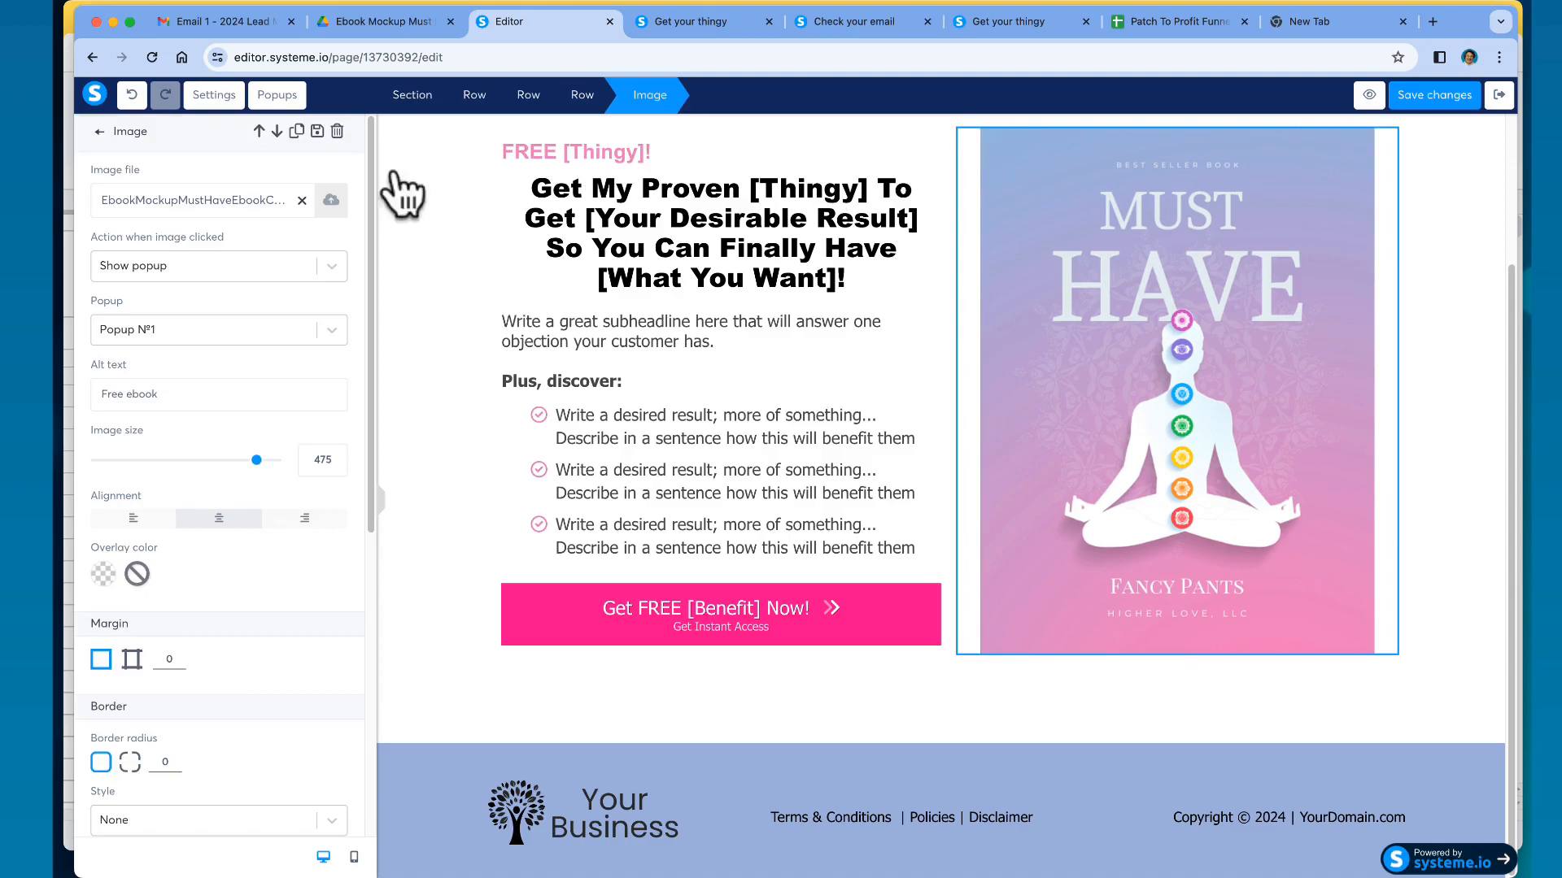
click(303, 202)
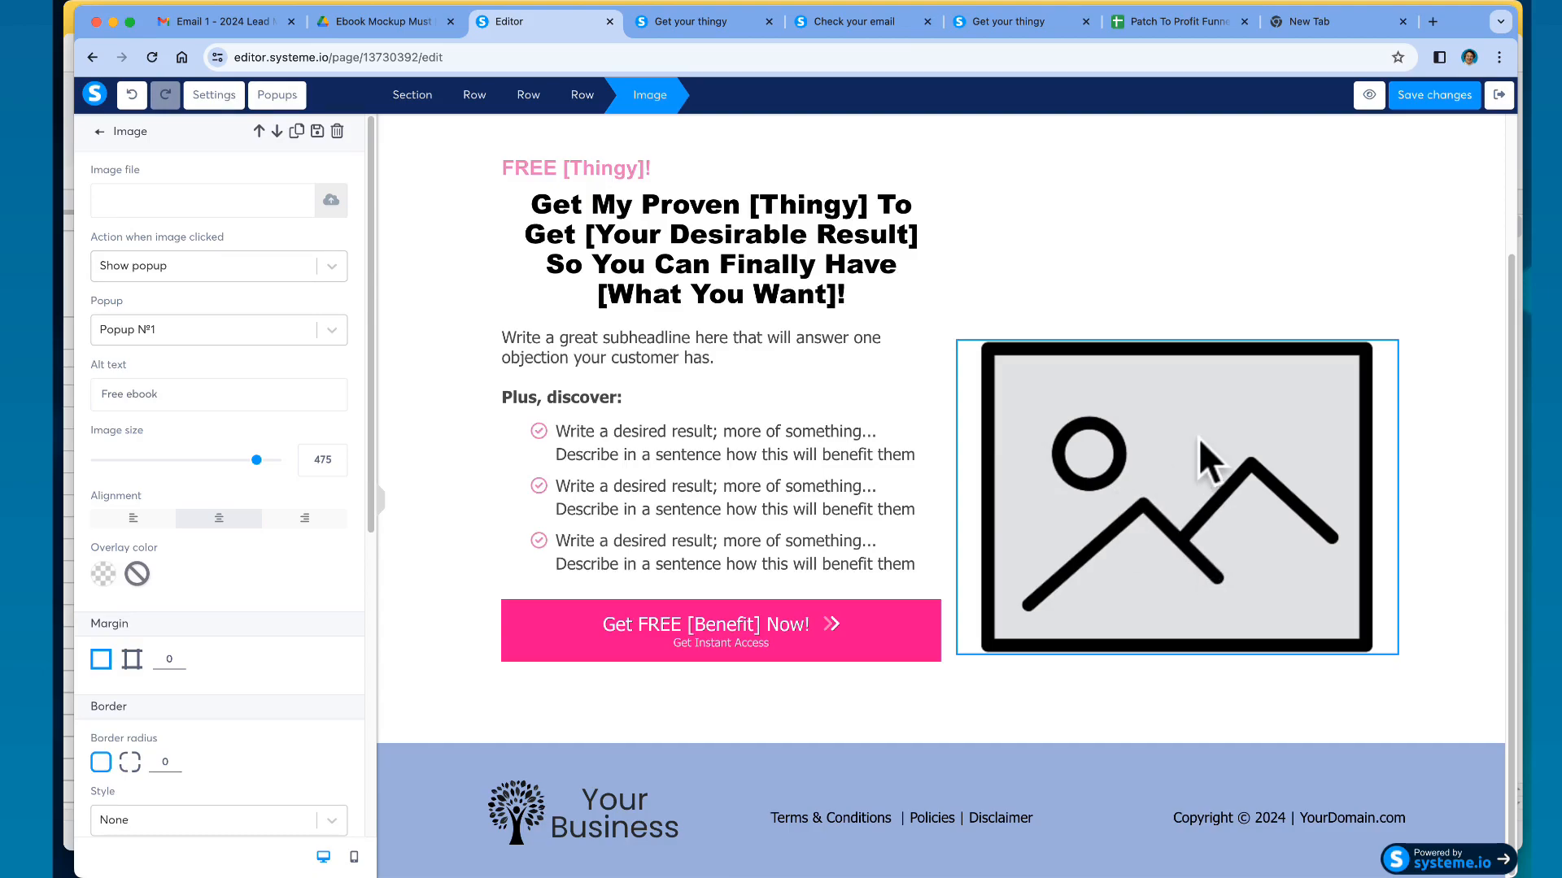
click(589, 810)
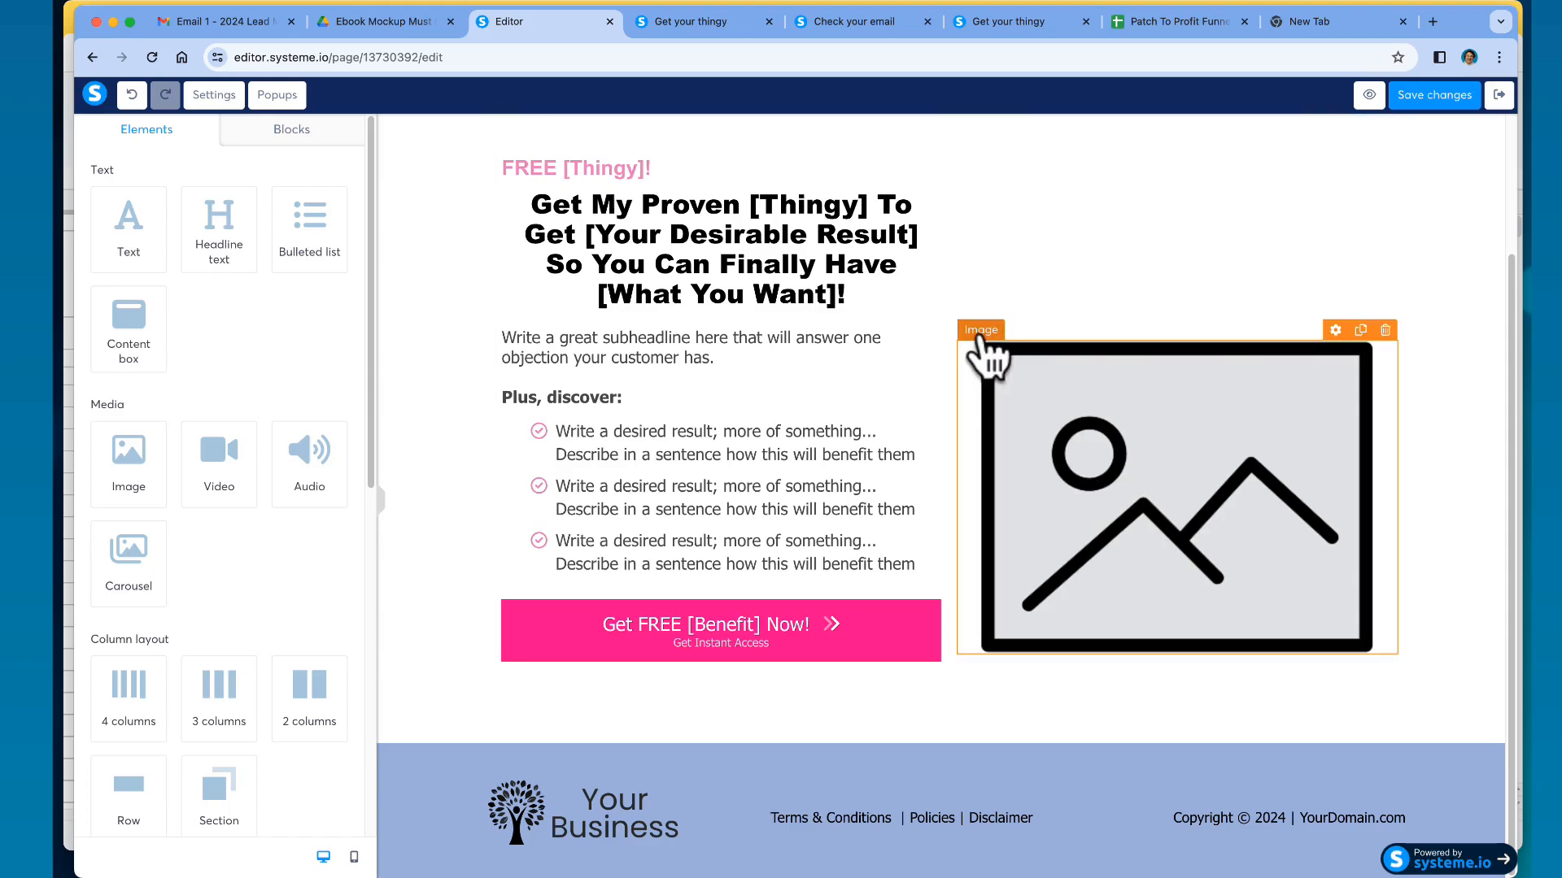
- Upload the Must Have ebook cover PNG and insert it into the empty image element
click(996, 358)
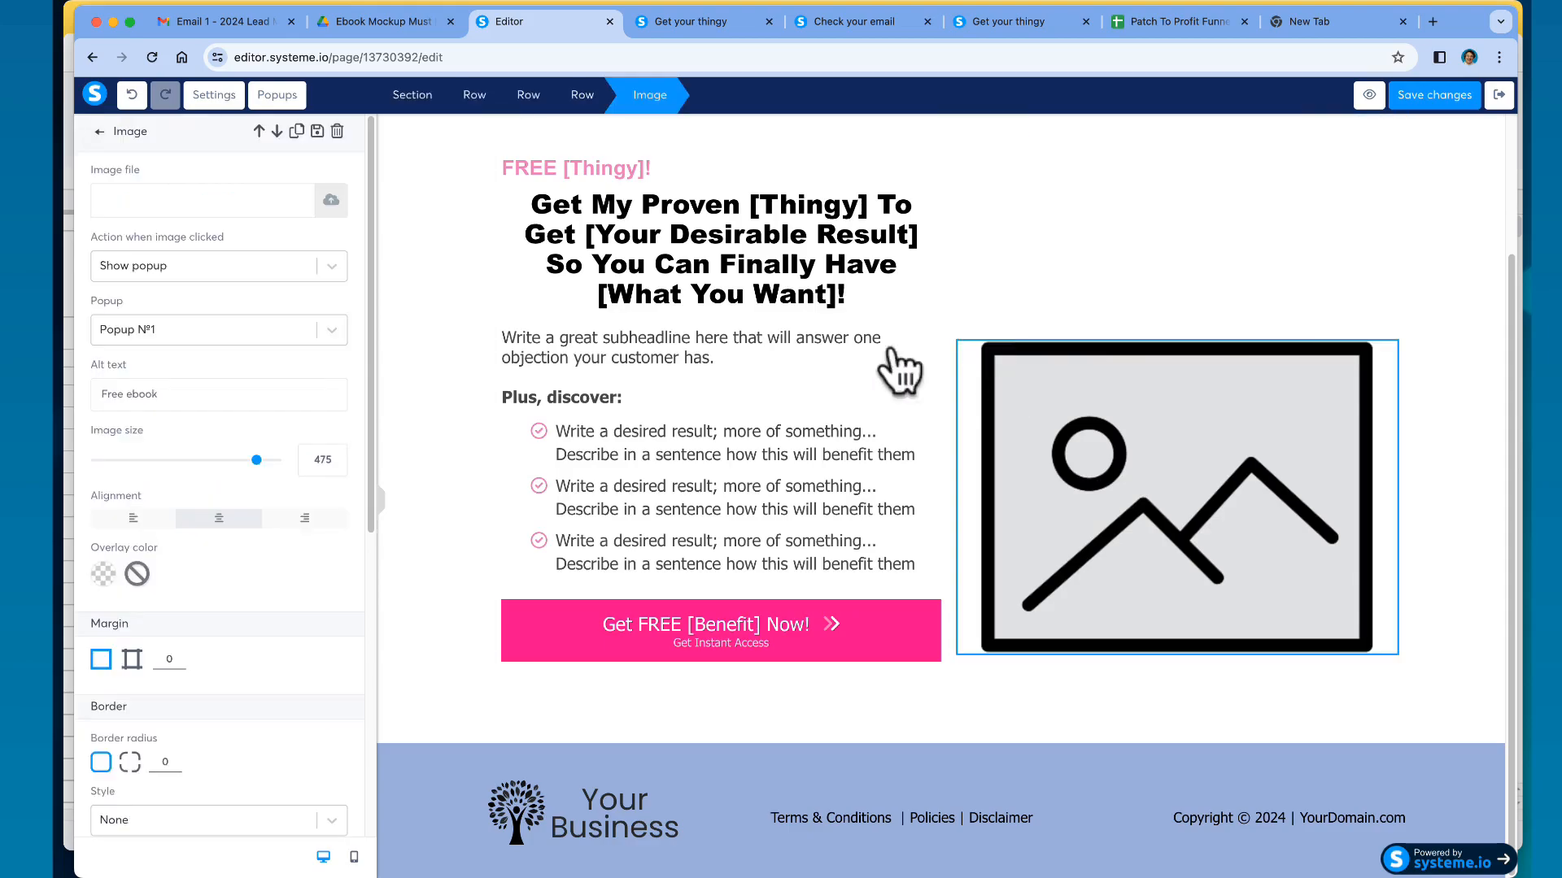
click(330, 203)
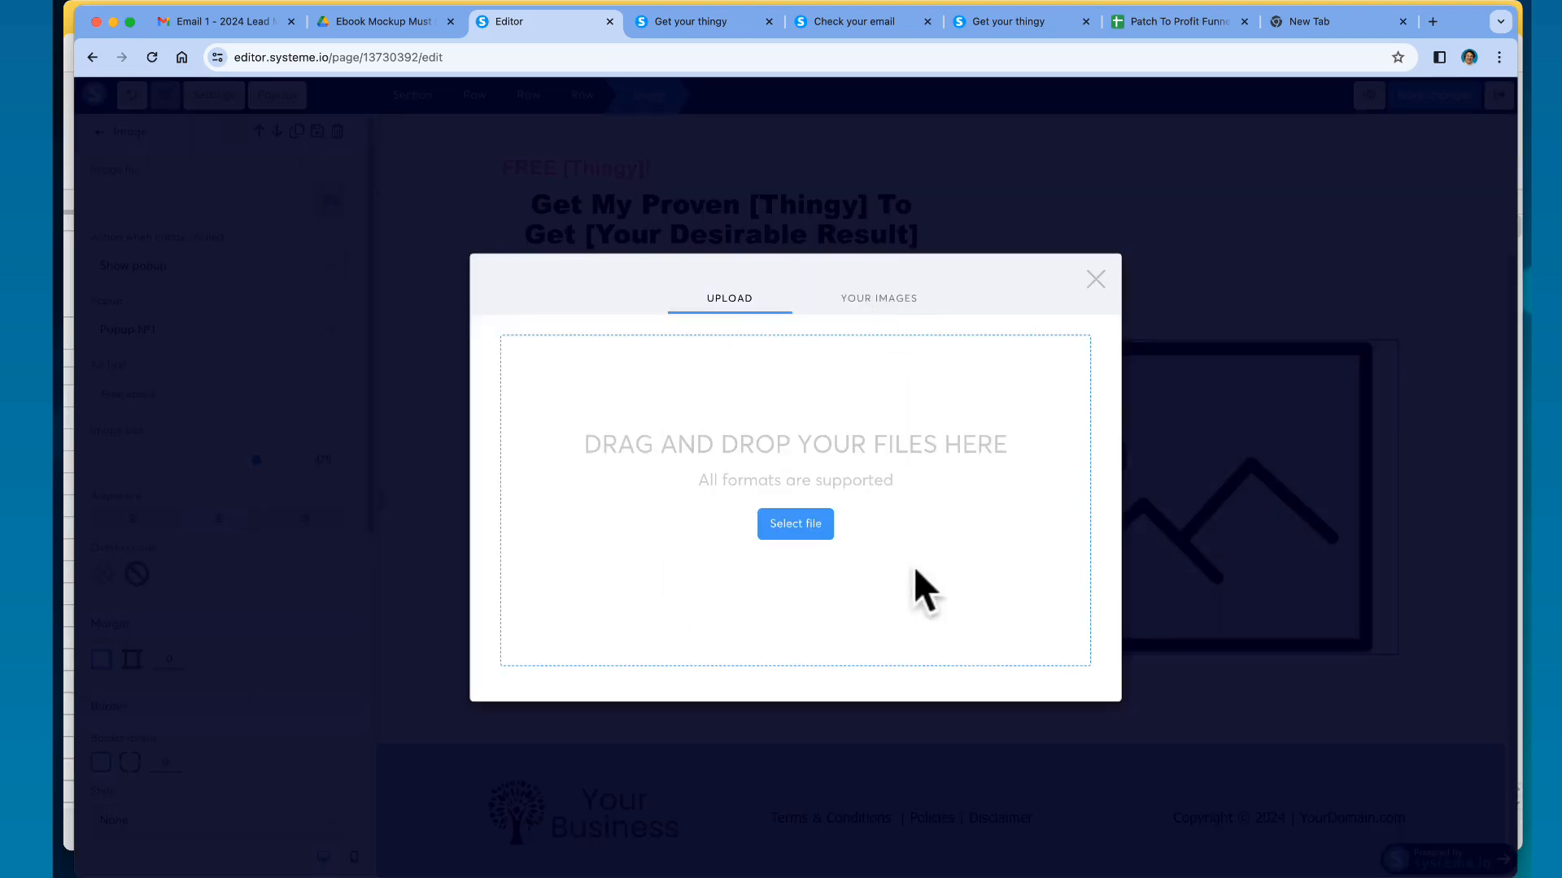
click(893, 301)
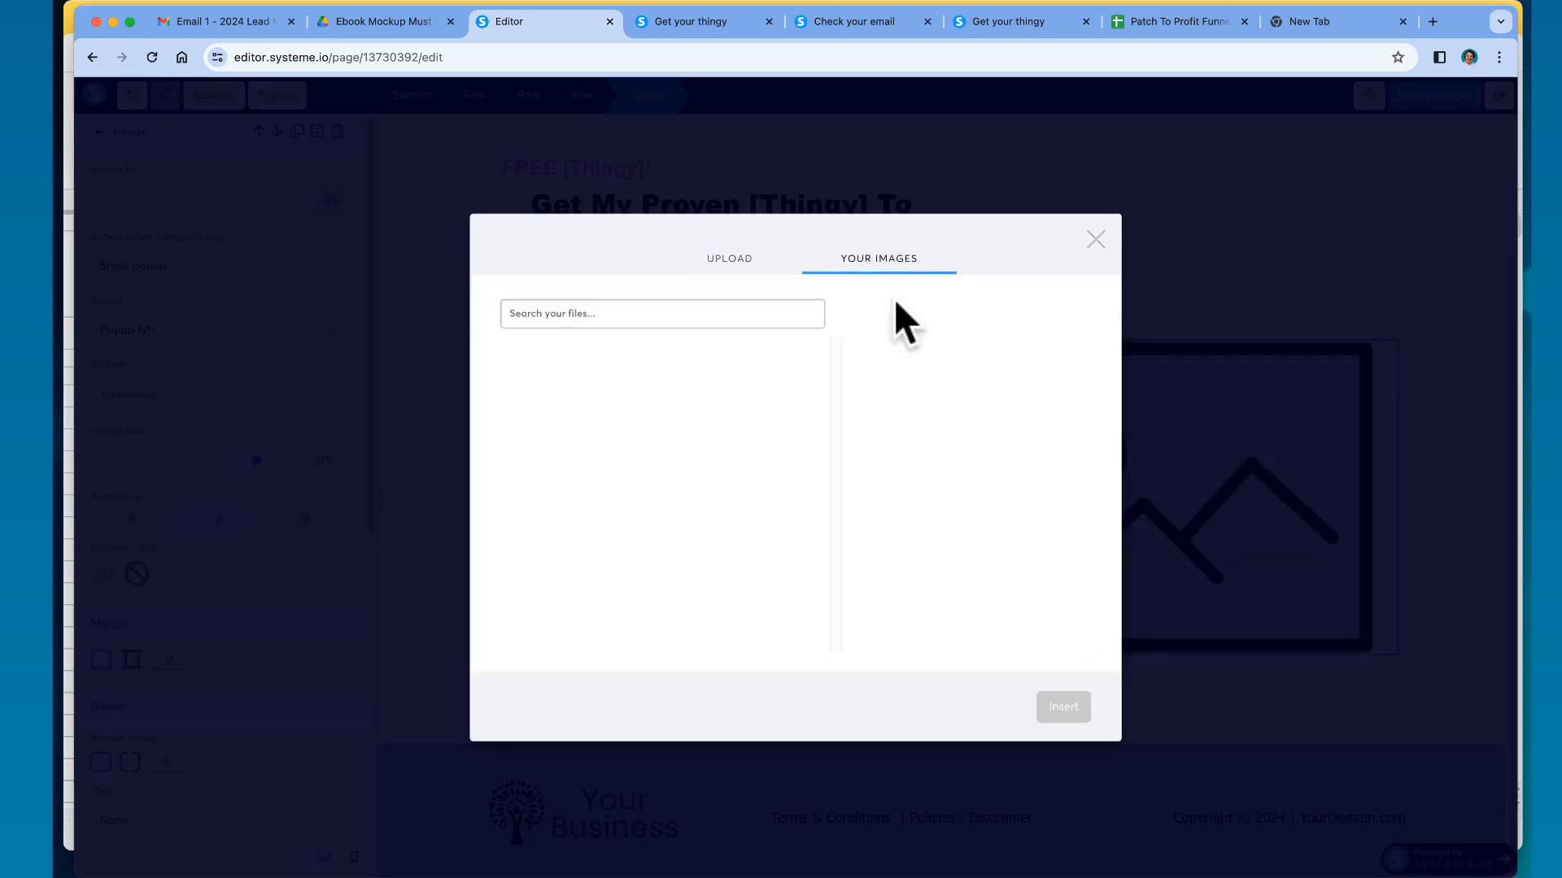
click(735, 258)
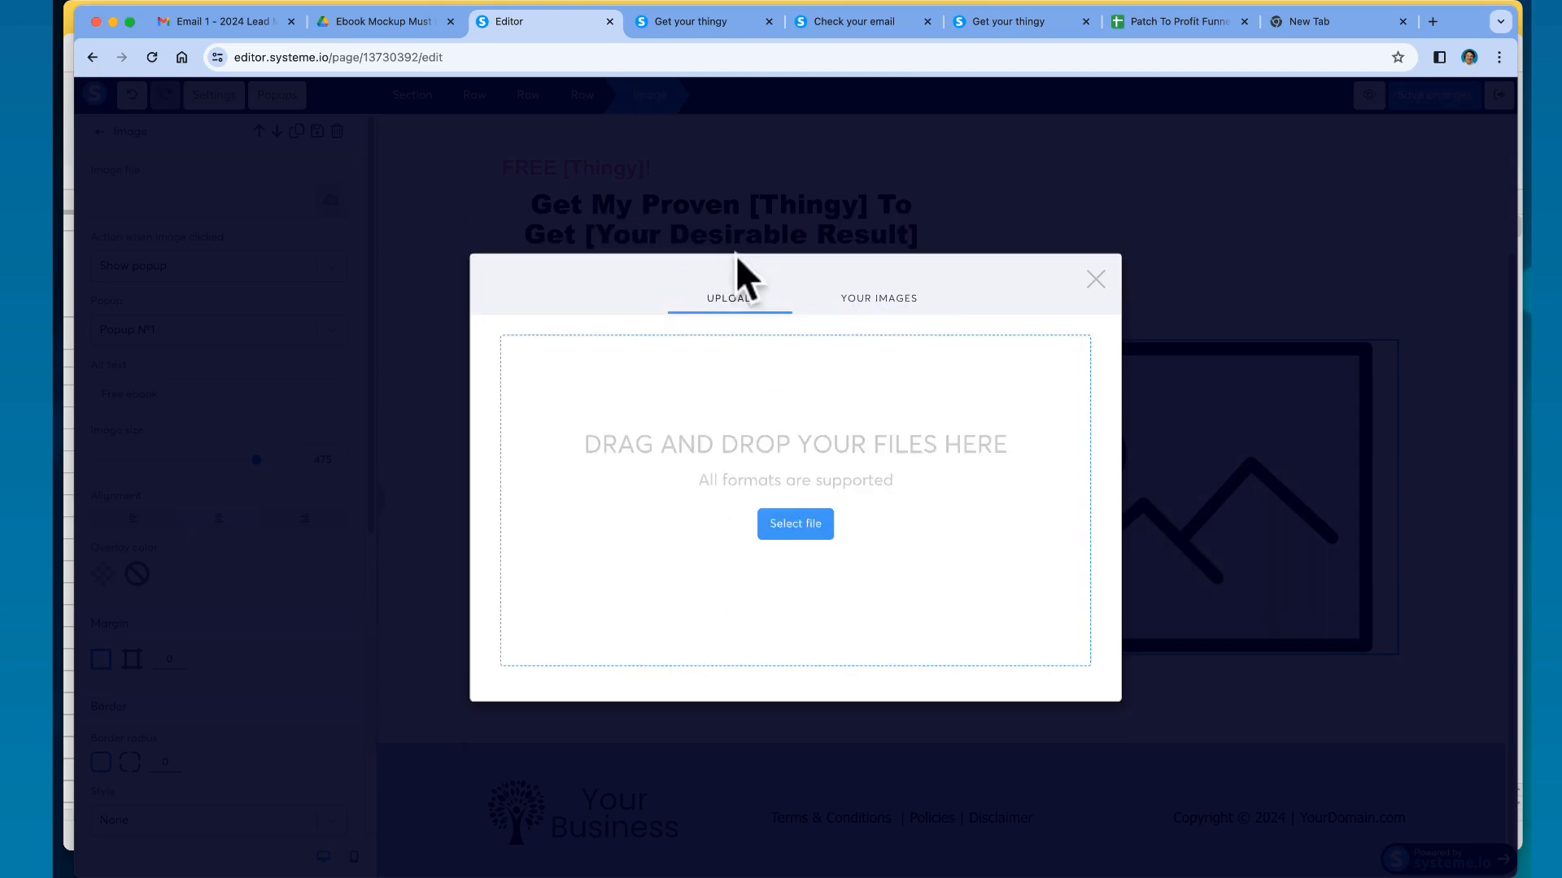
click(802, 527)
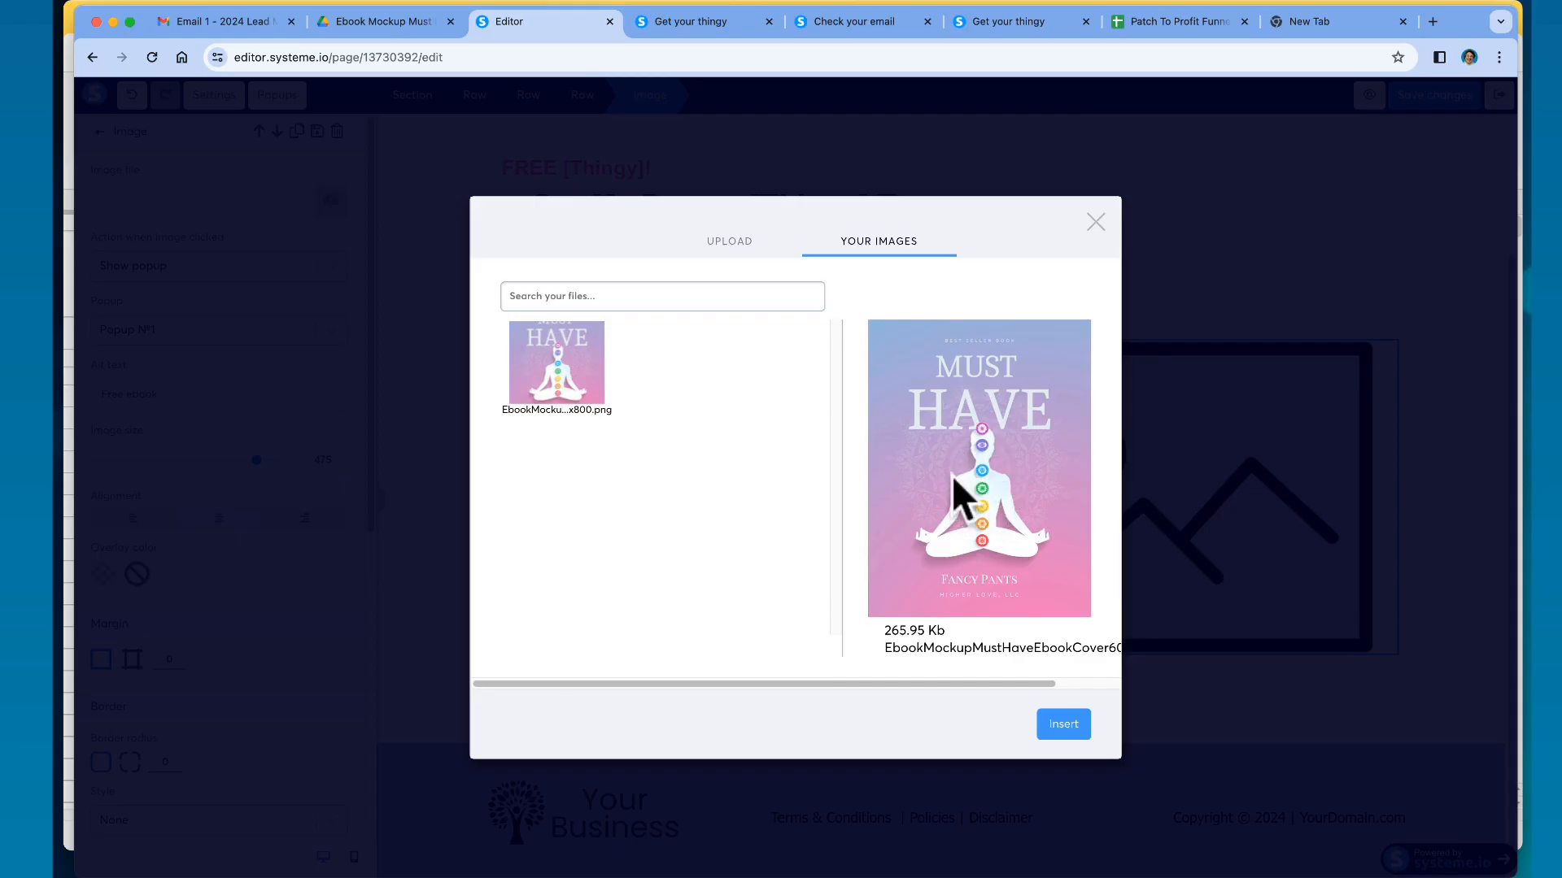
click(1062, 727)
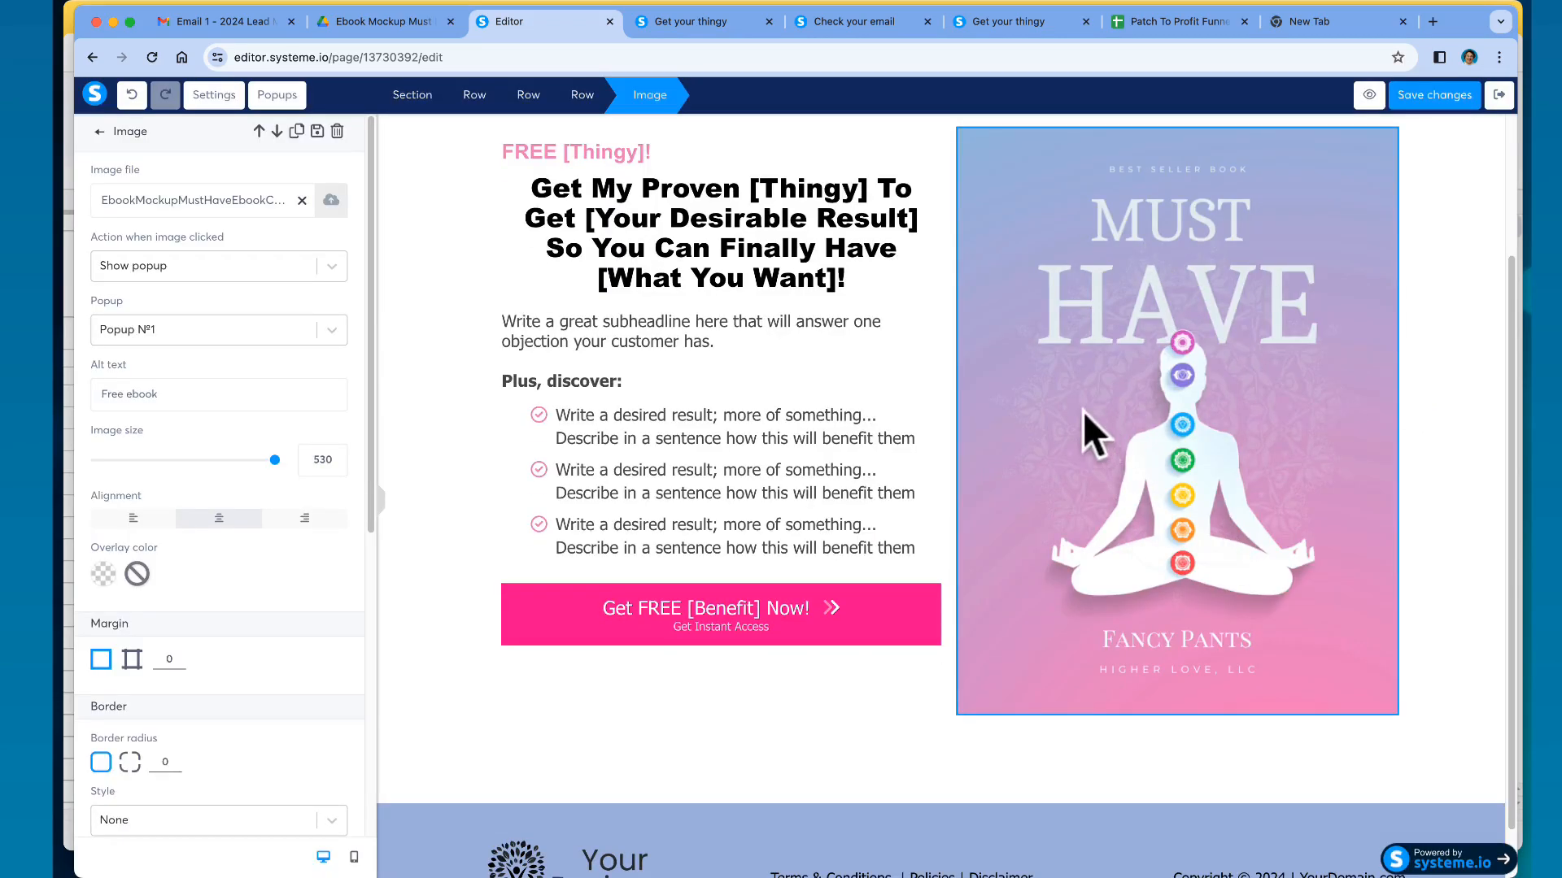
- Reduce the ebook cover's image size to 469 and close its settings
click(1046, 282)
click(982, 147)
drag(275, 460, 253, 461)
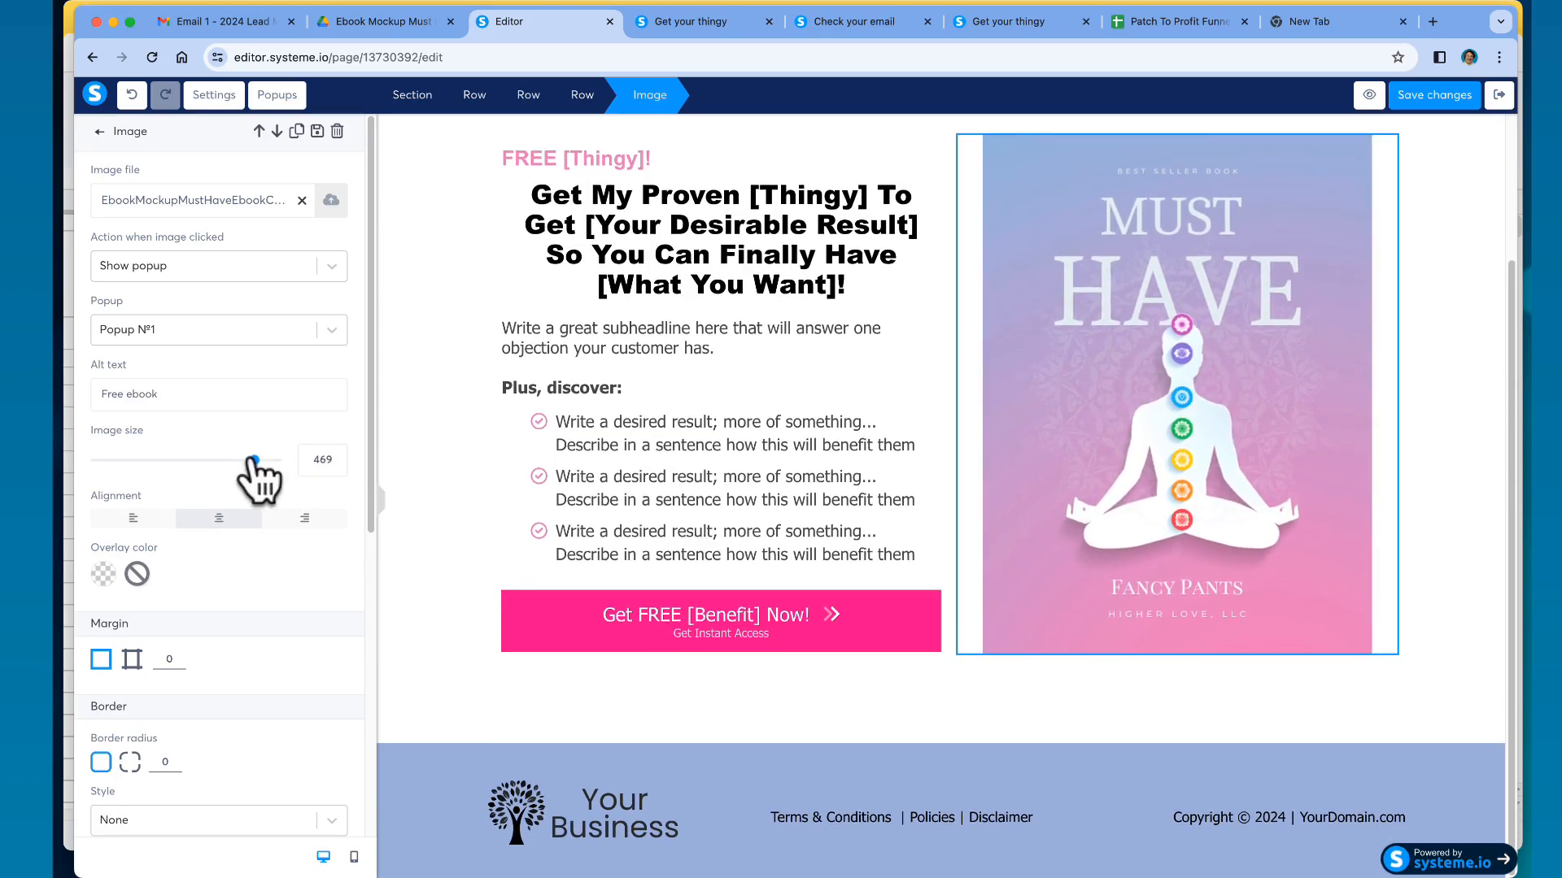
click(402, 398)
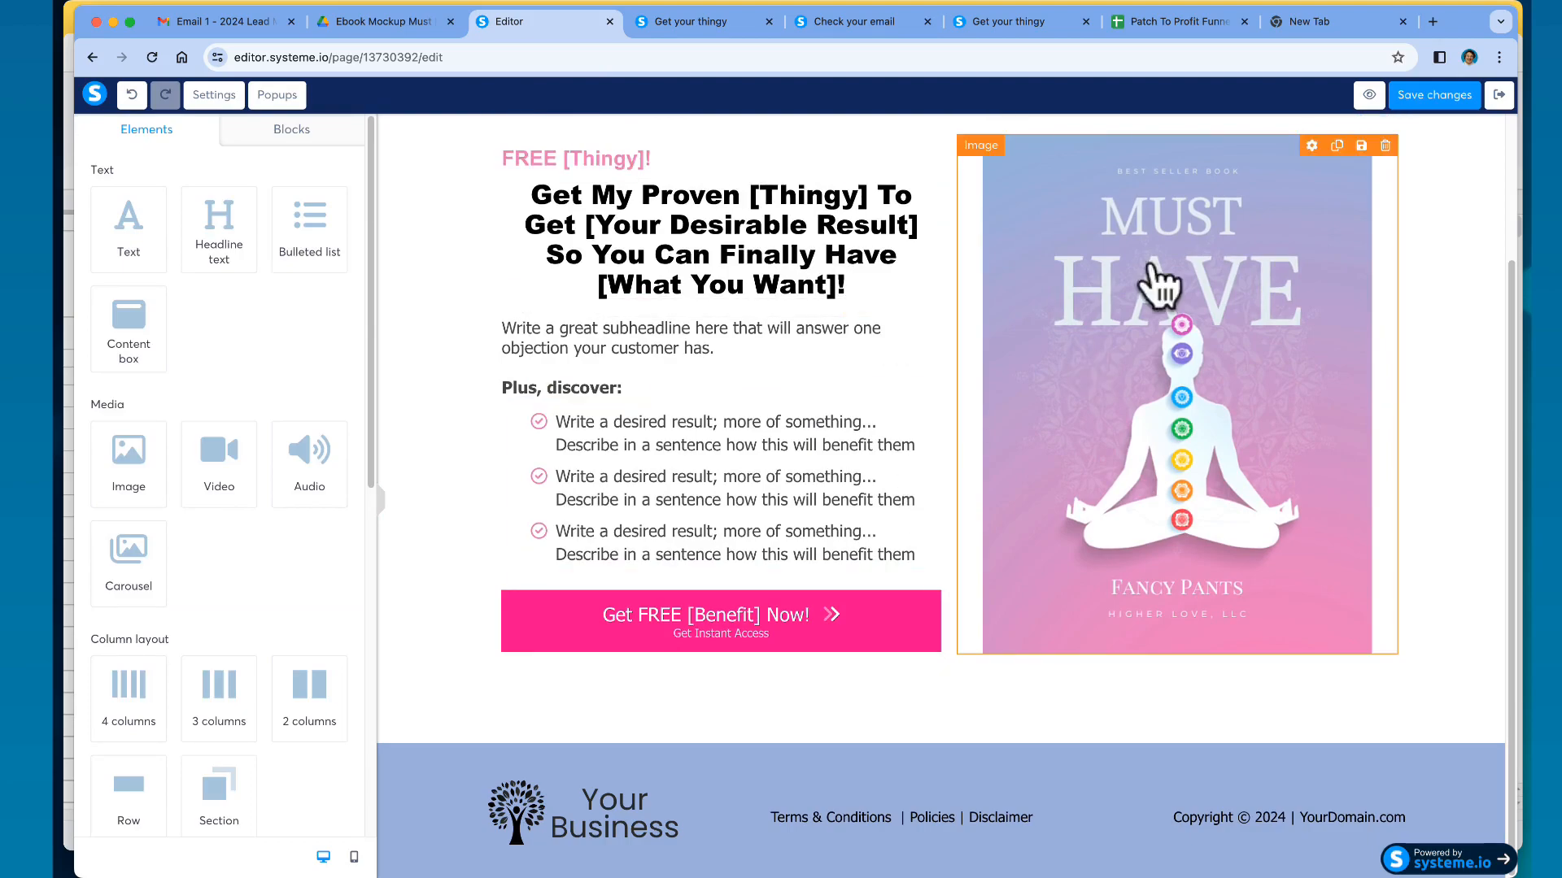
- Save the page changes, open the page preview, and dismiss its preview mode notice
click(1420, 97)
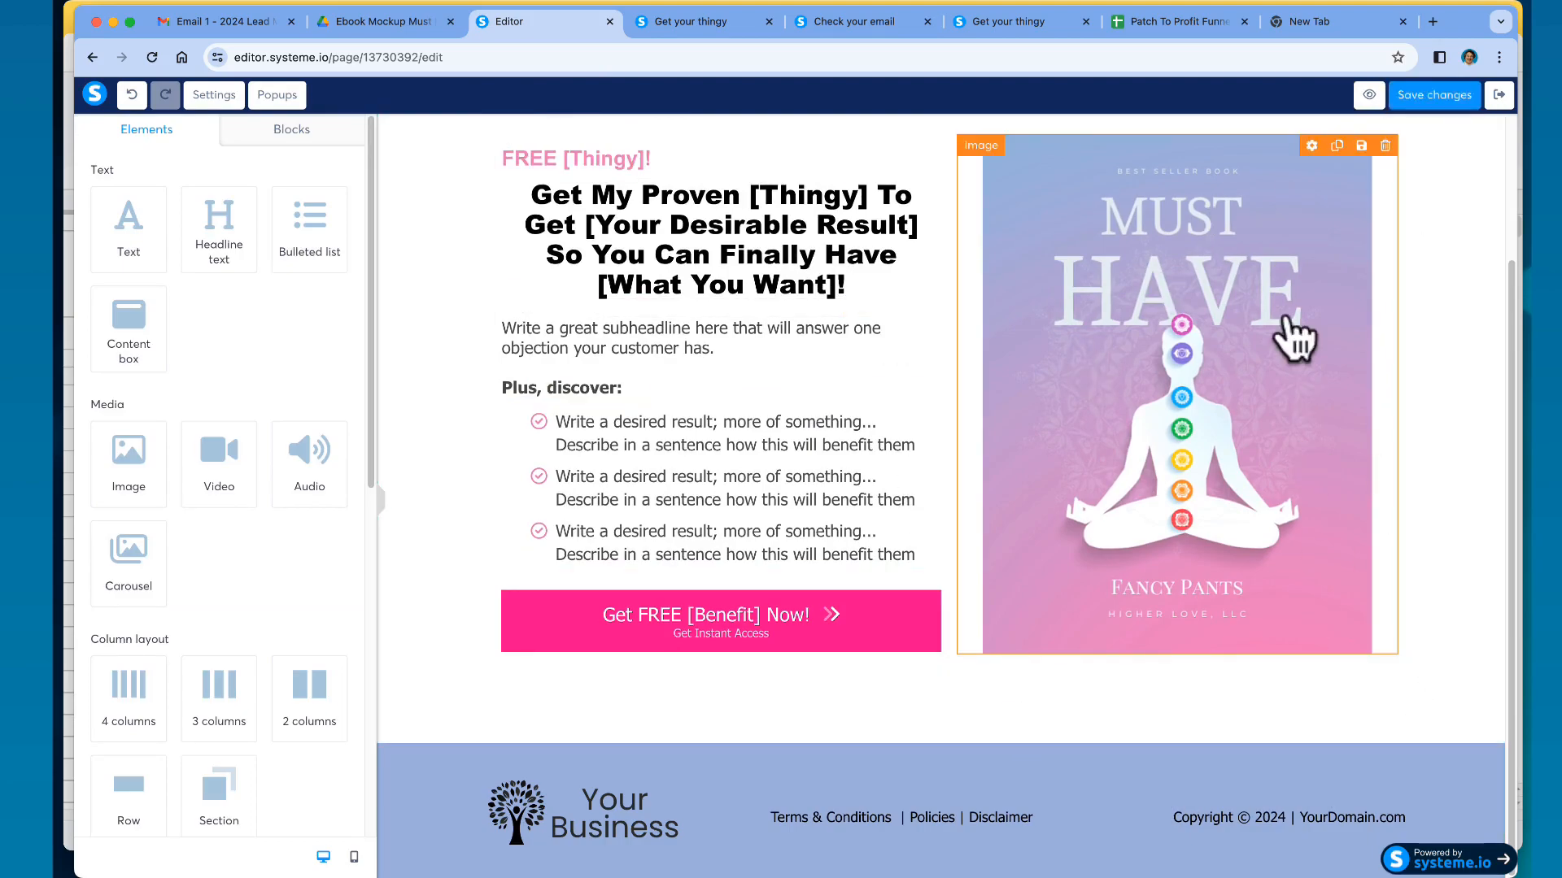
click(1369, 96)
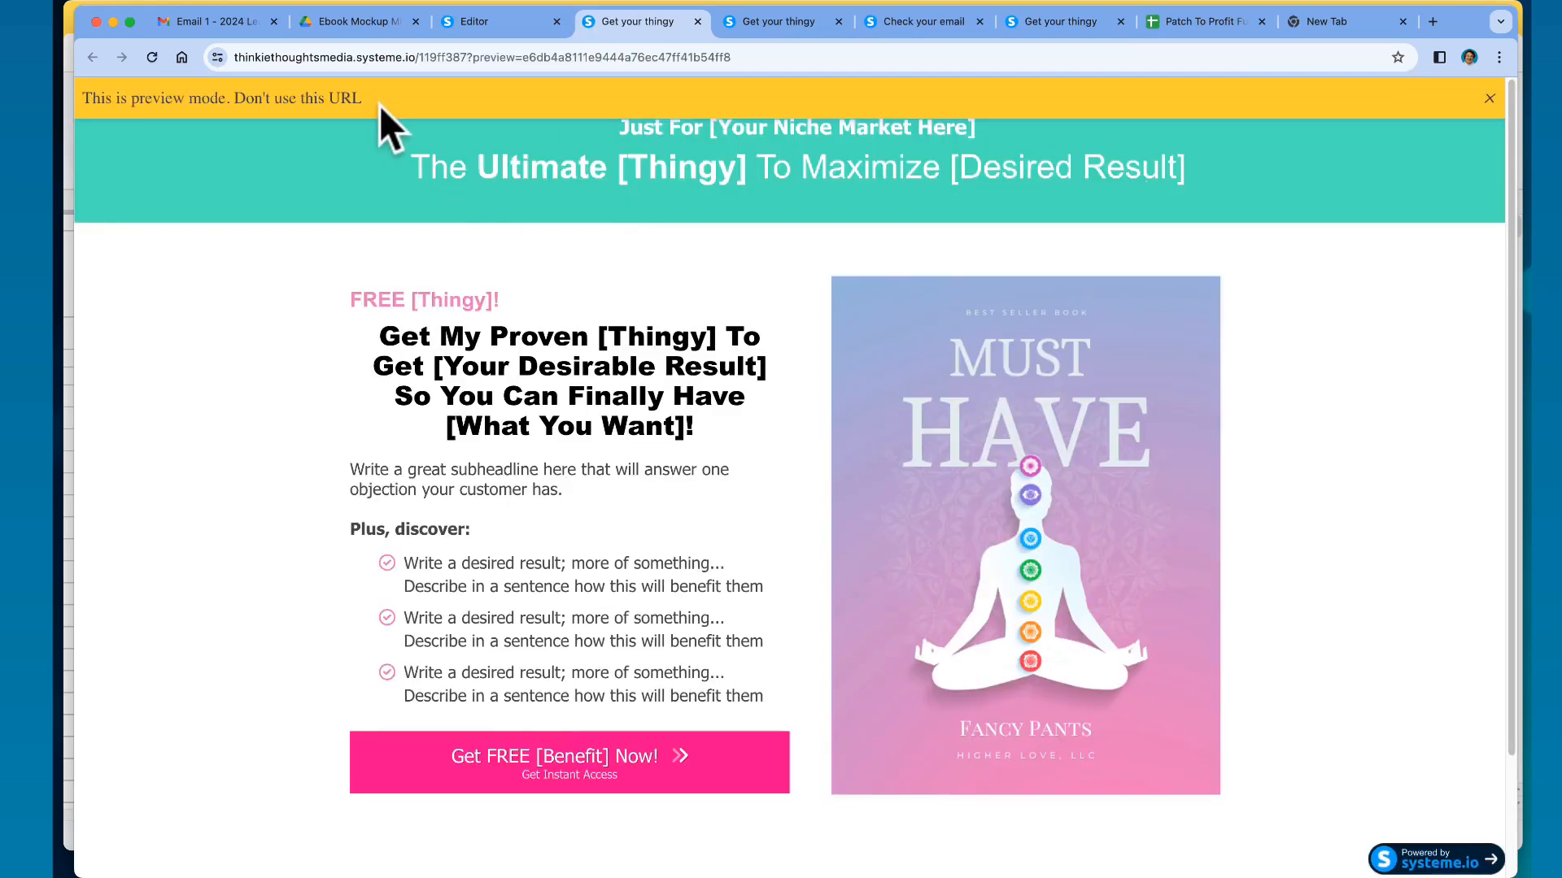
click(1489, 98)
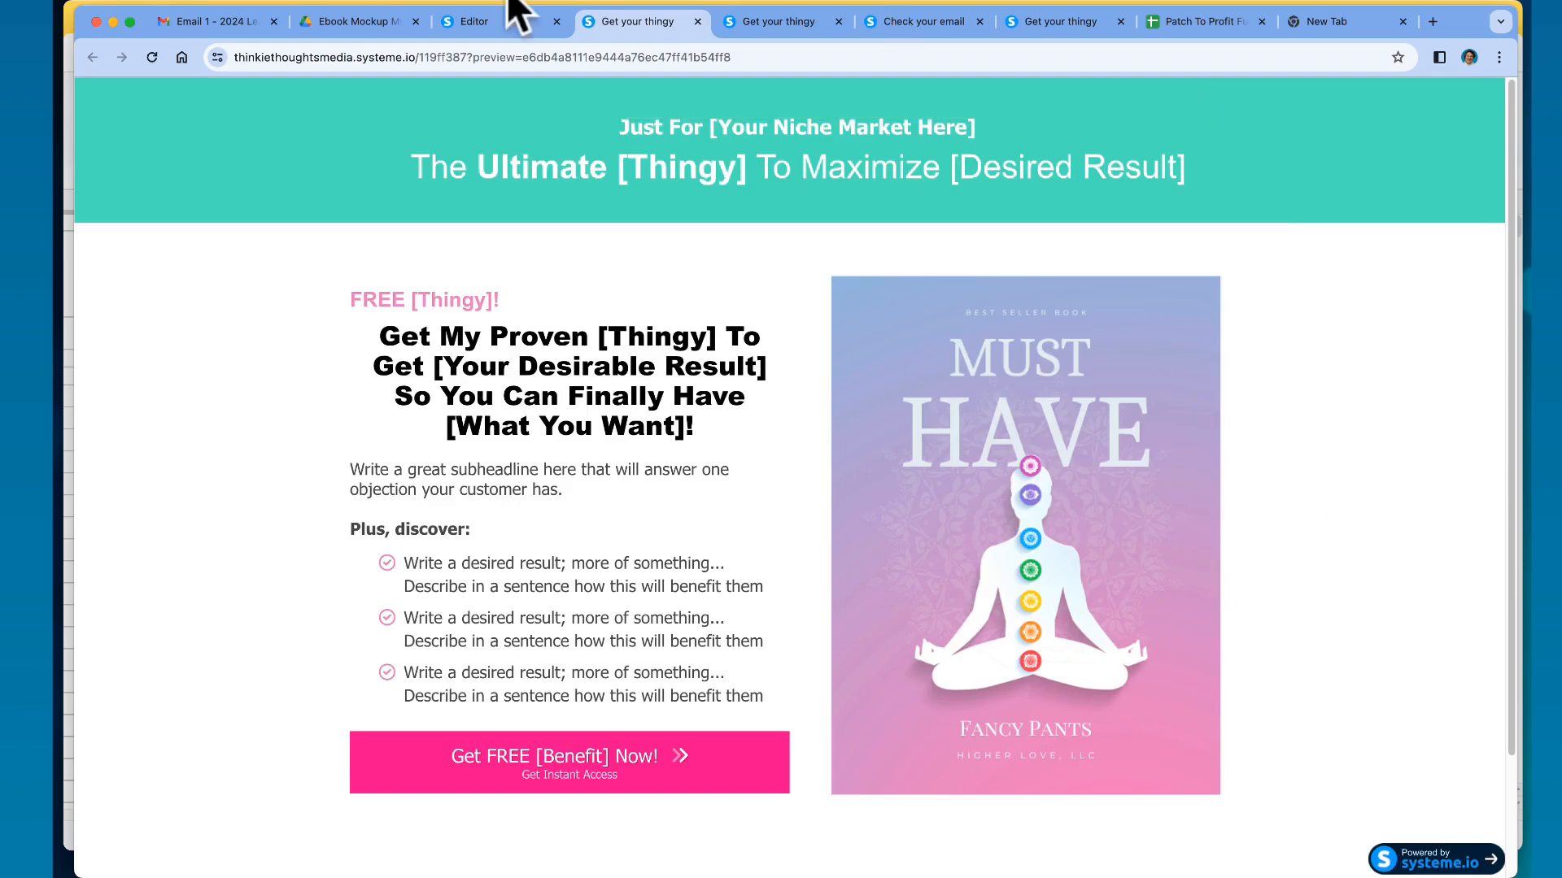
- Return to the editor and set the header section's background color to the saved brand pink EF82BE
click(492, 22)
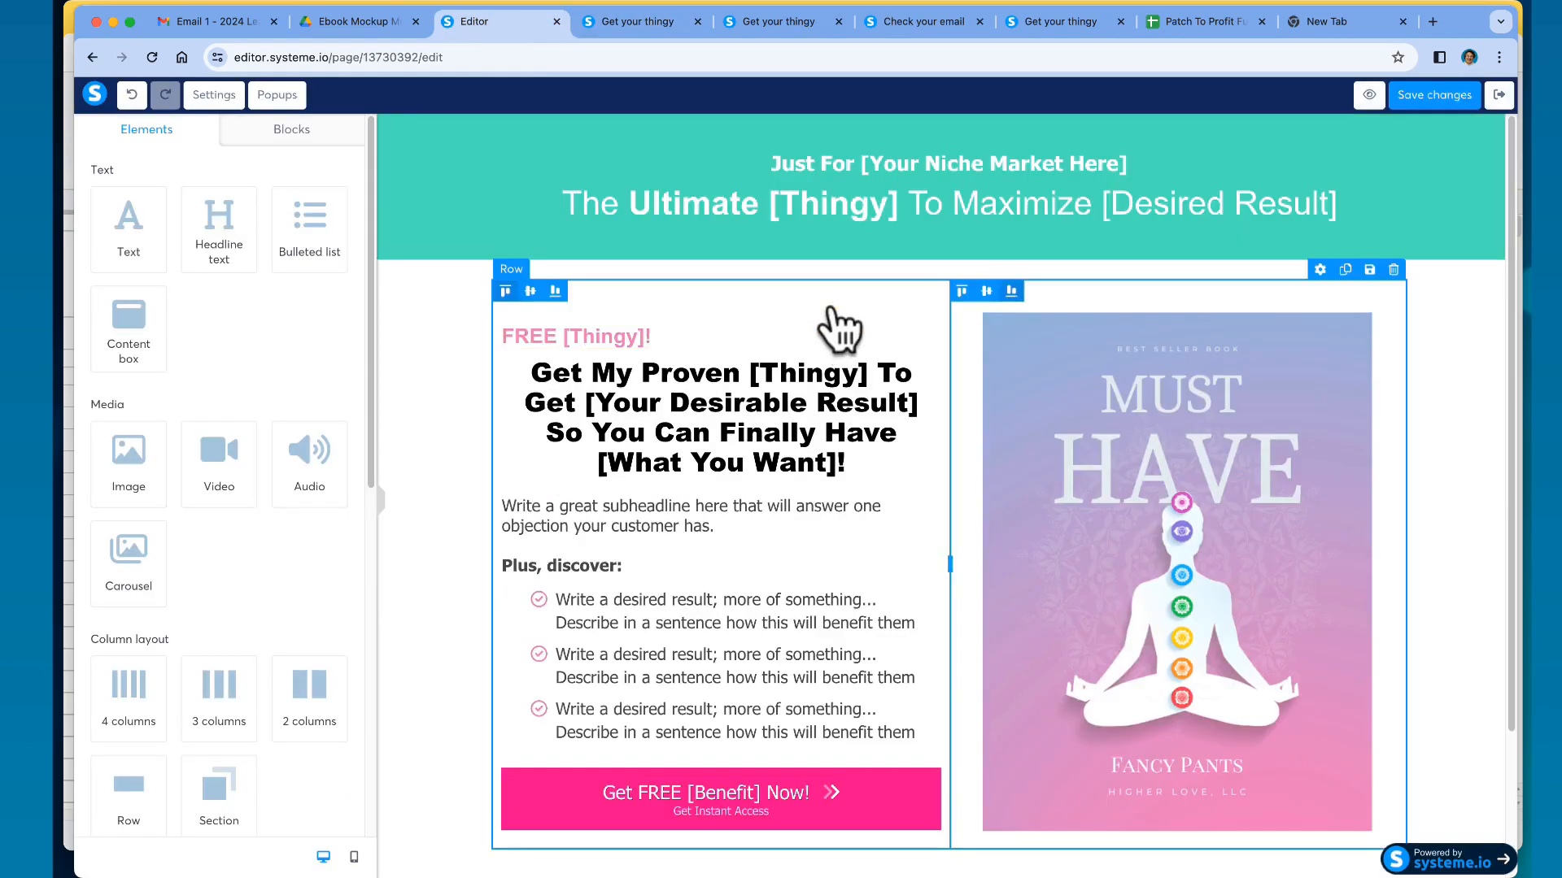
click(400, 171)
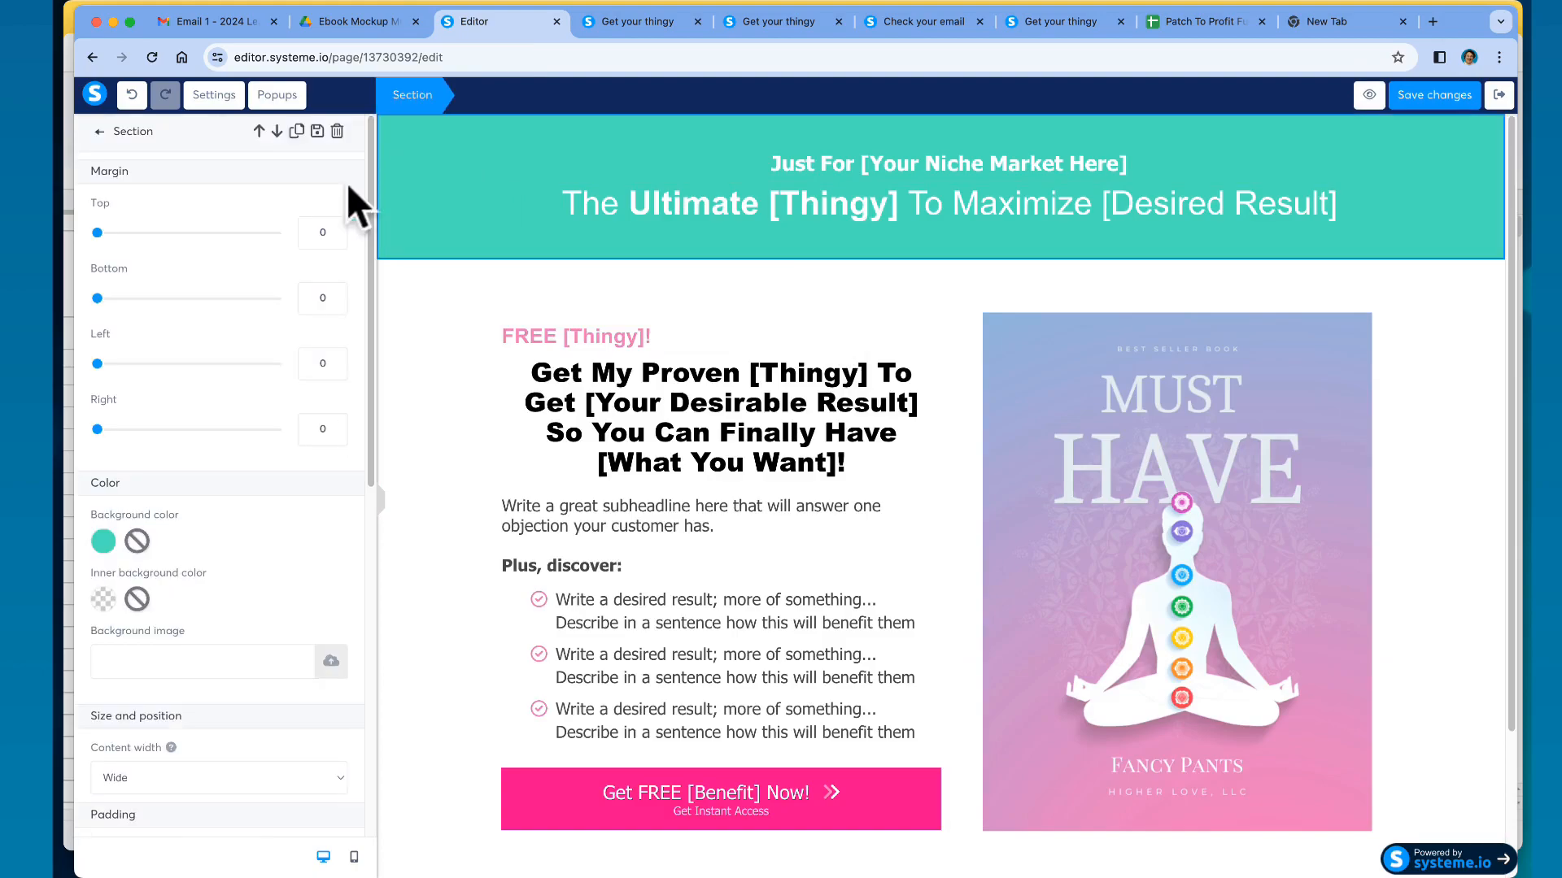
click(103, 542)
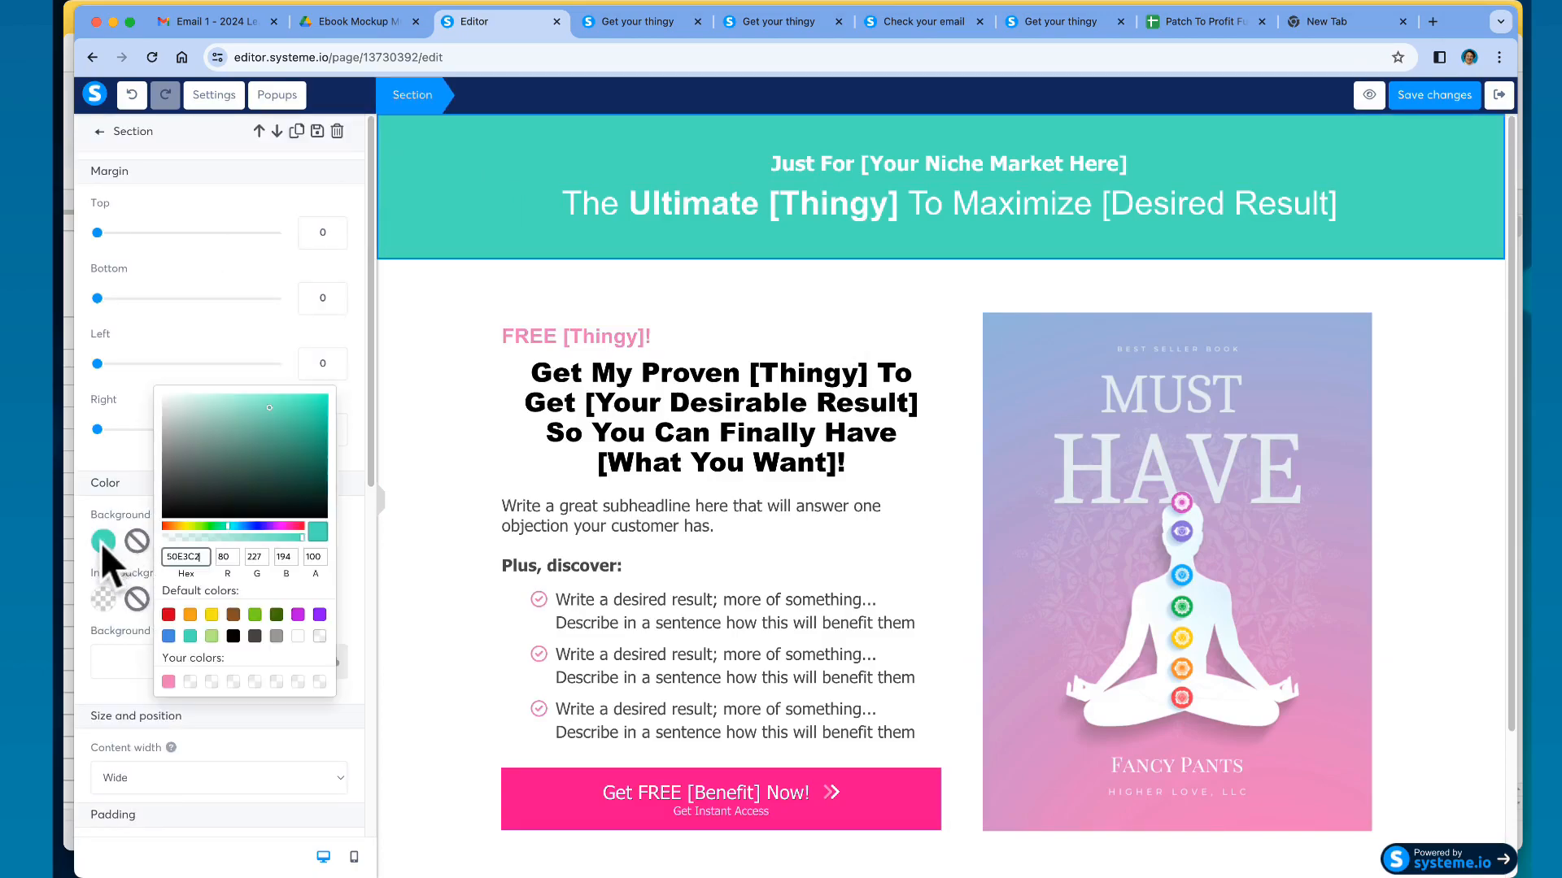
click(169, 681)
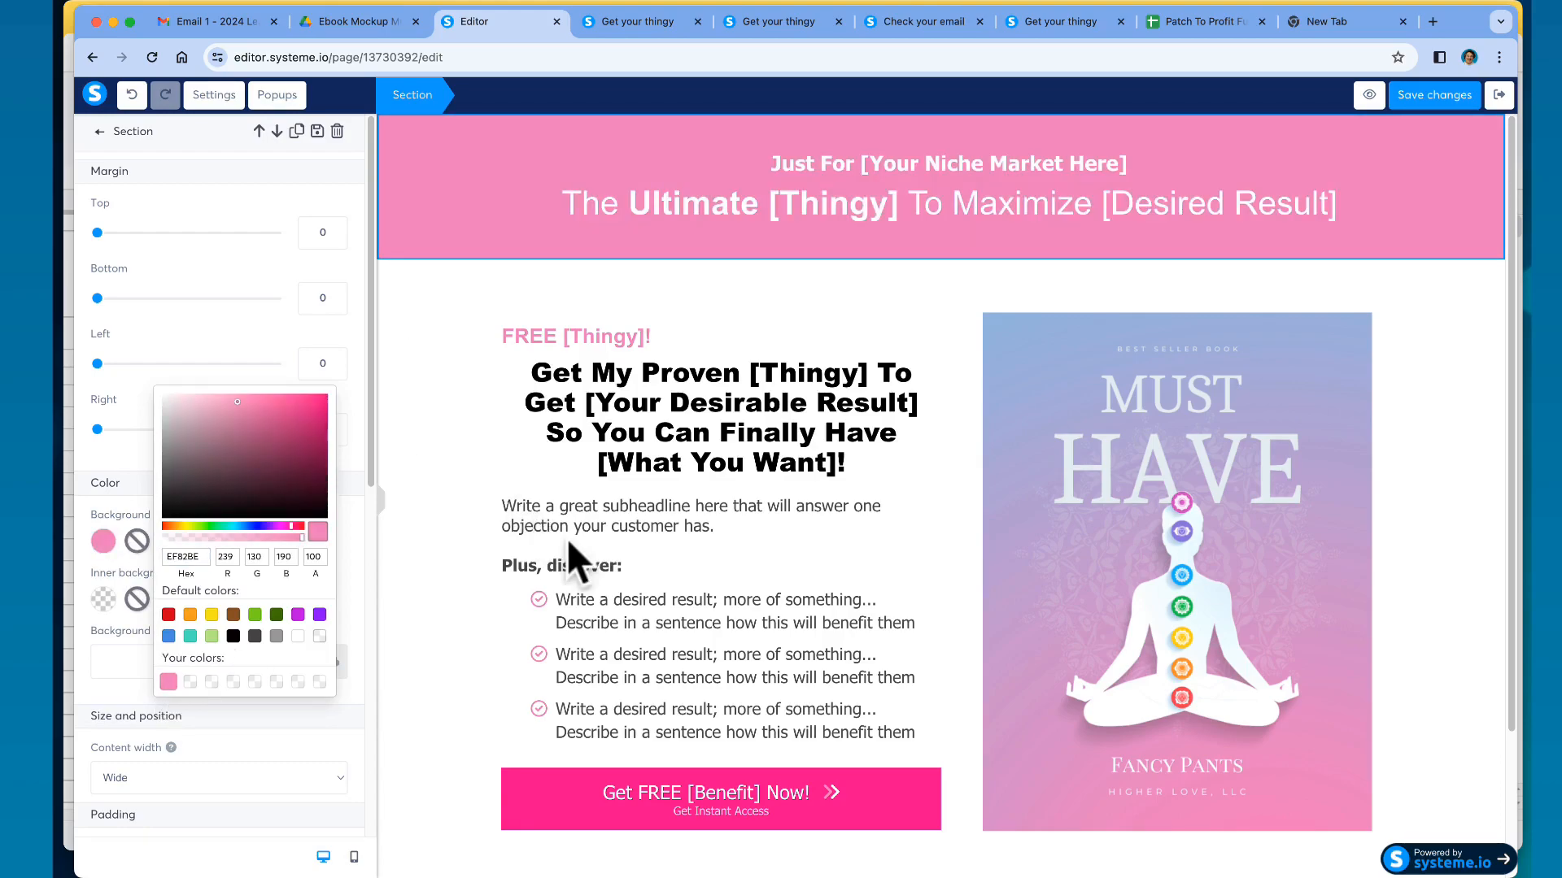
click(1436, 525)
drag(1509, 512, 1516, 707)
scroll(1441, 471, up, 2)
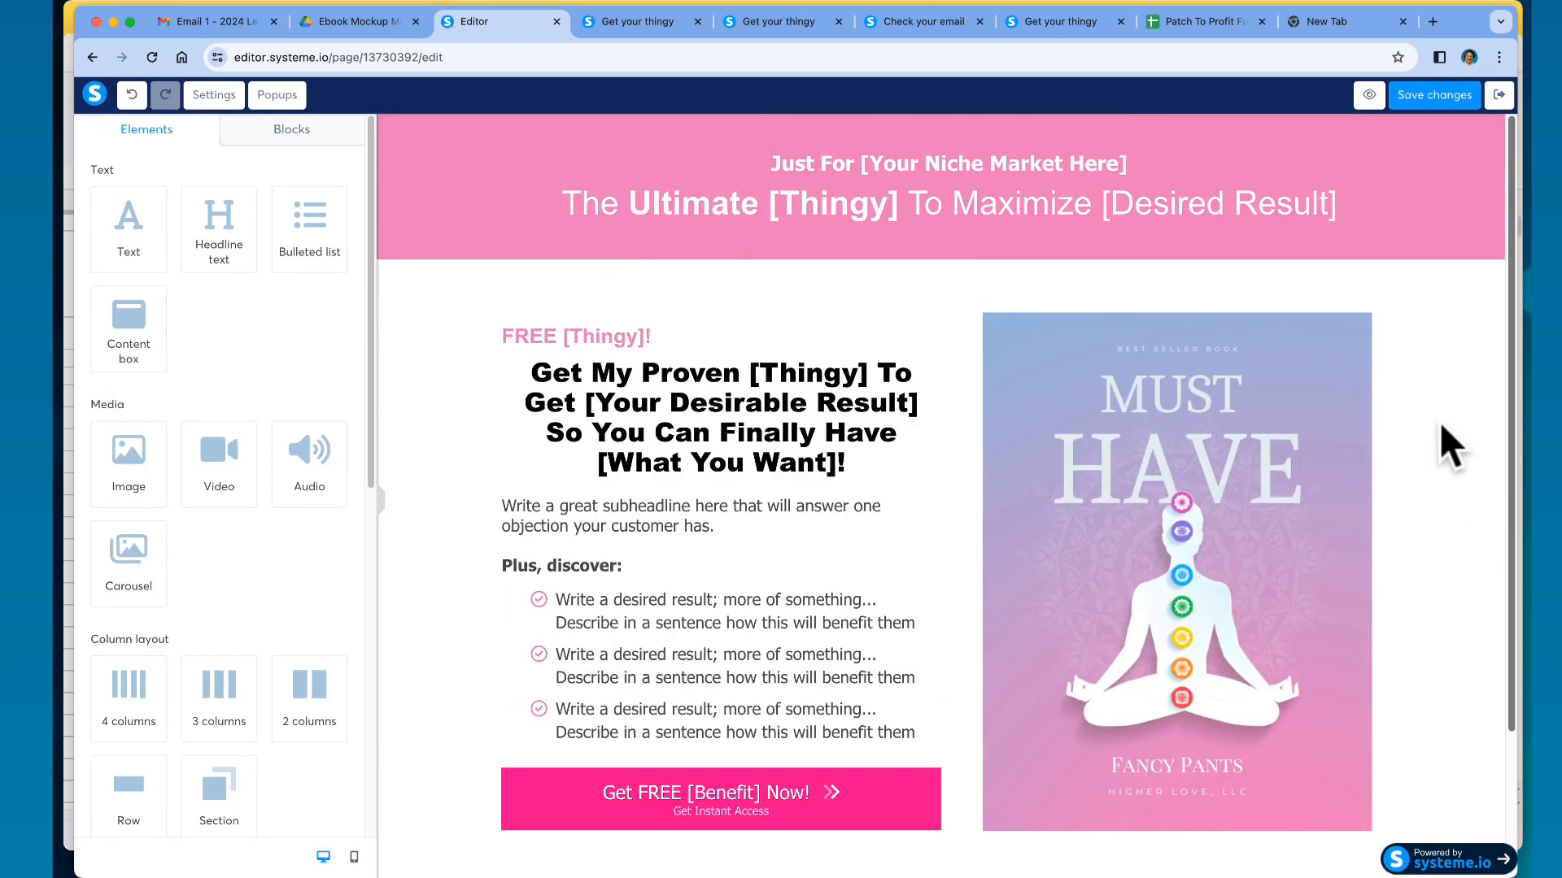
- Copy the primary brand color's hex code 9EB3DC from the Patch To Profit spreadsheet
click(427, 183)
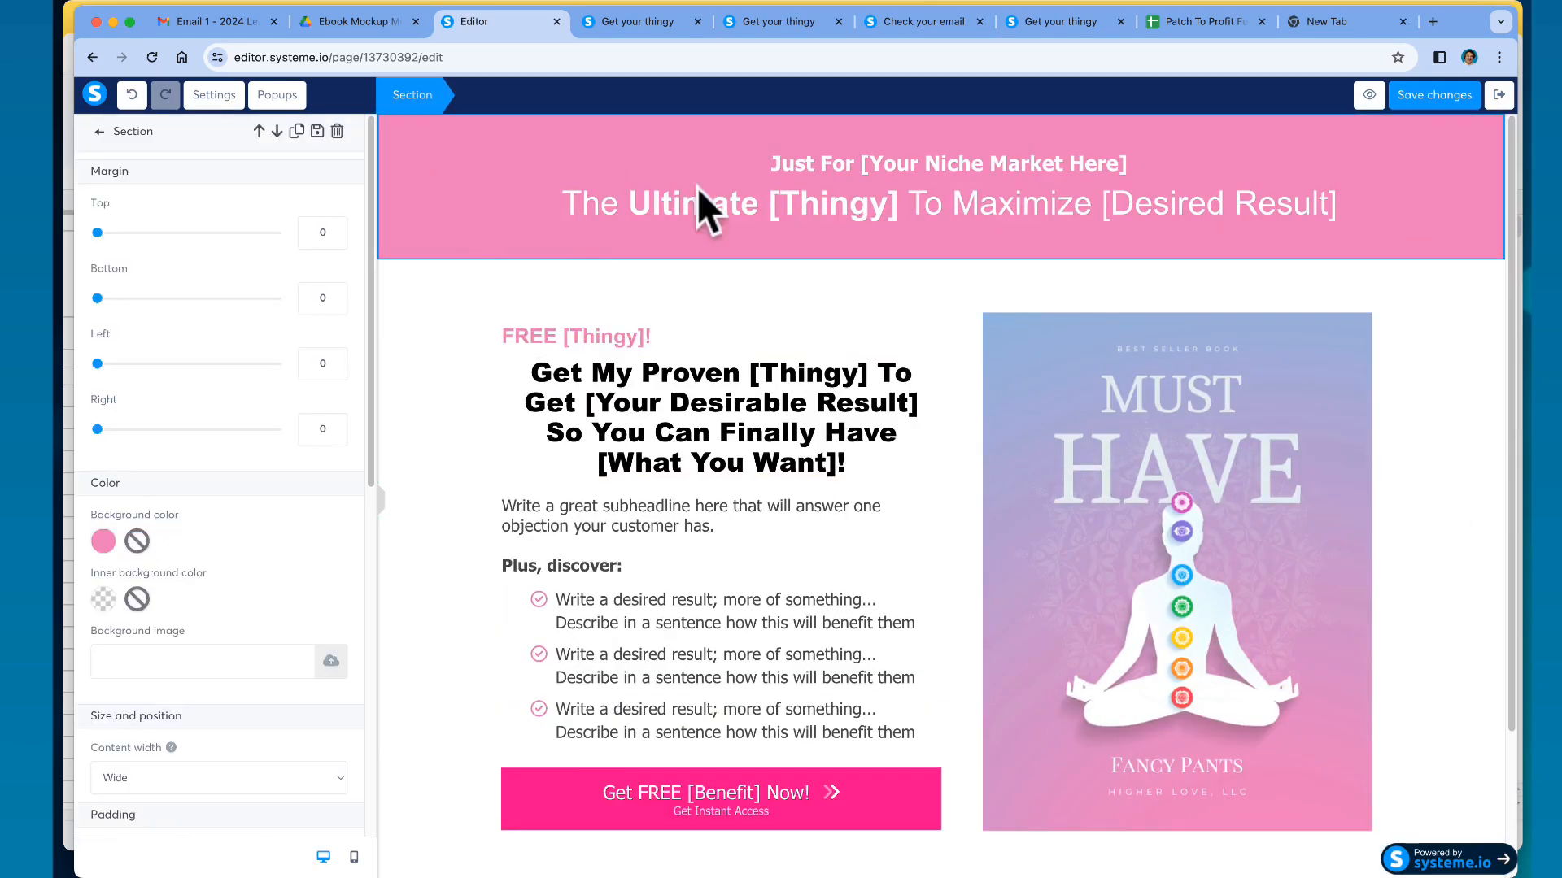
click(1195, 21)
click(827, 339)
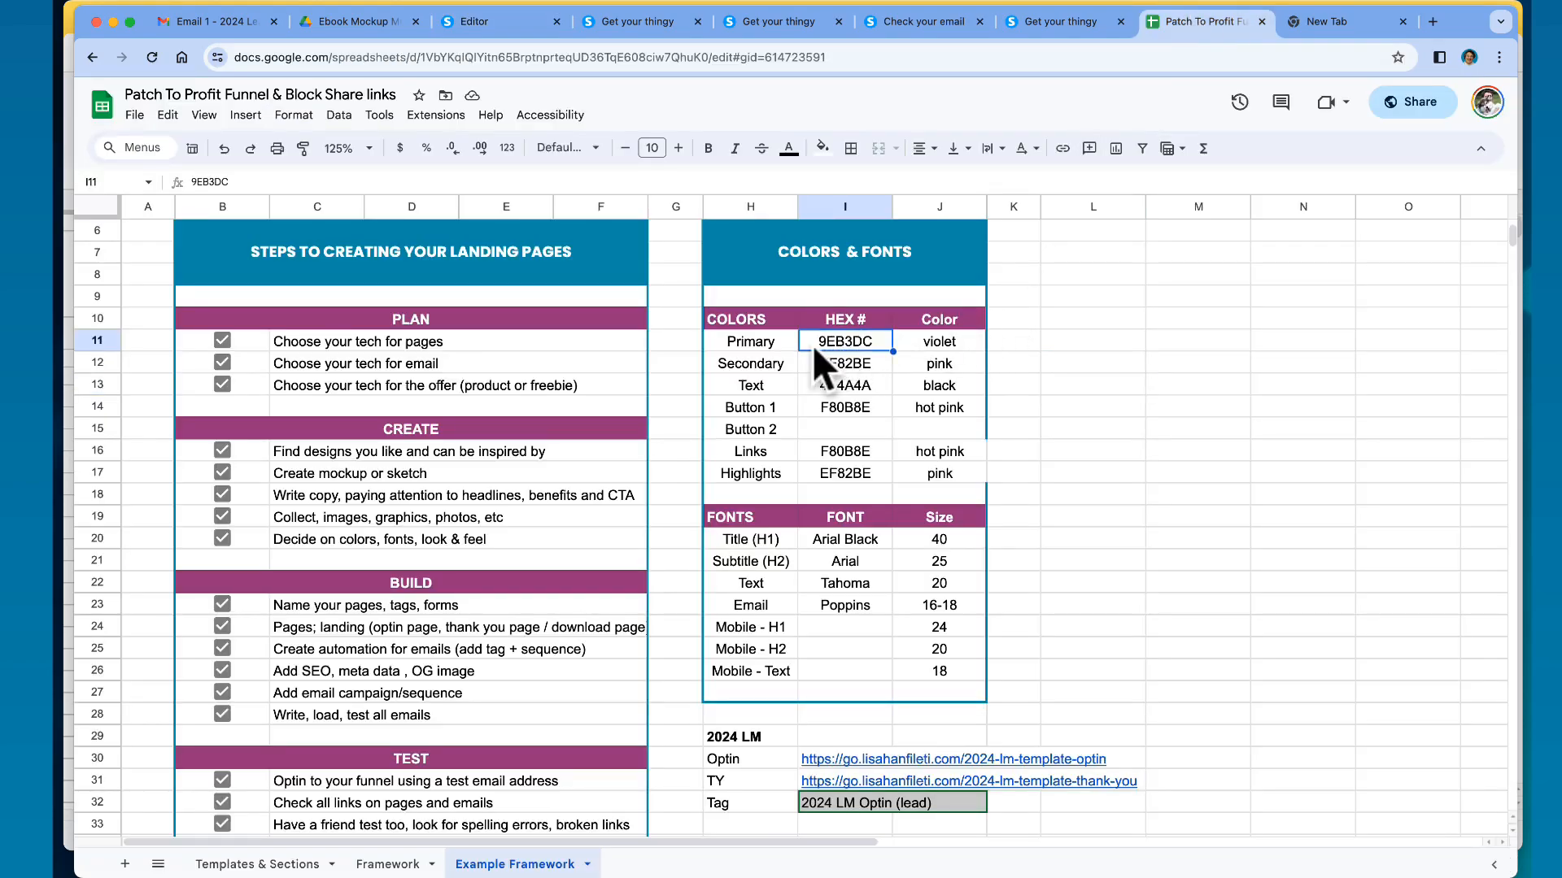
click(235, 182)
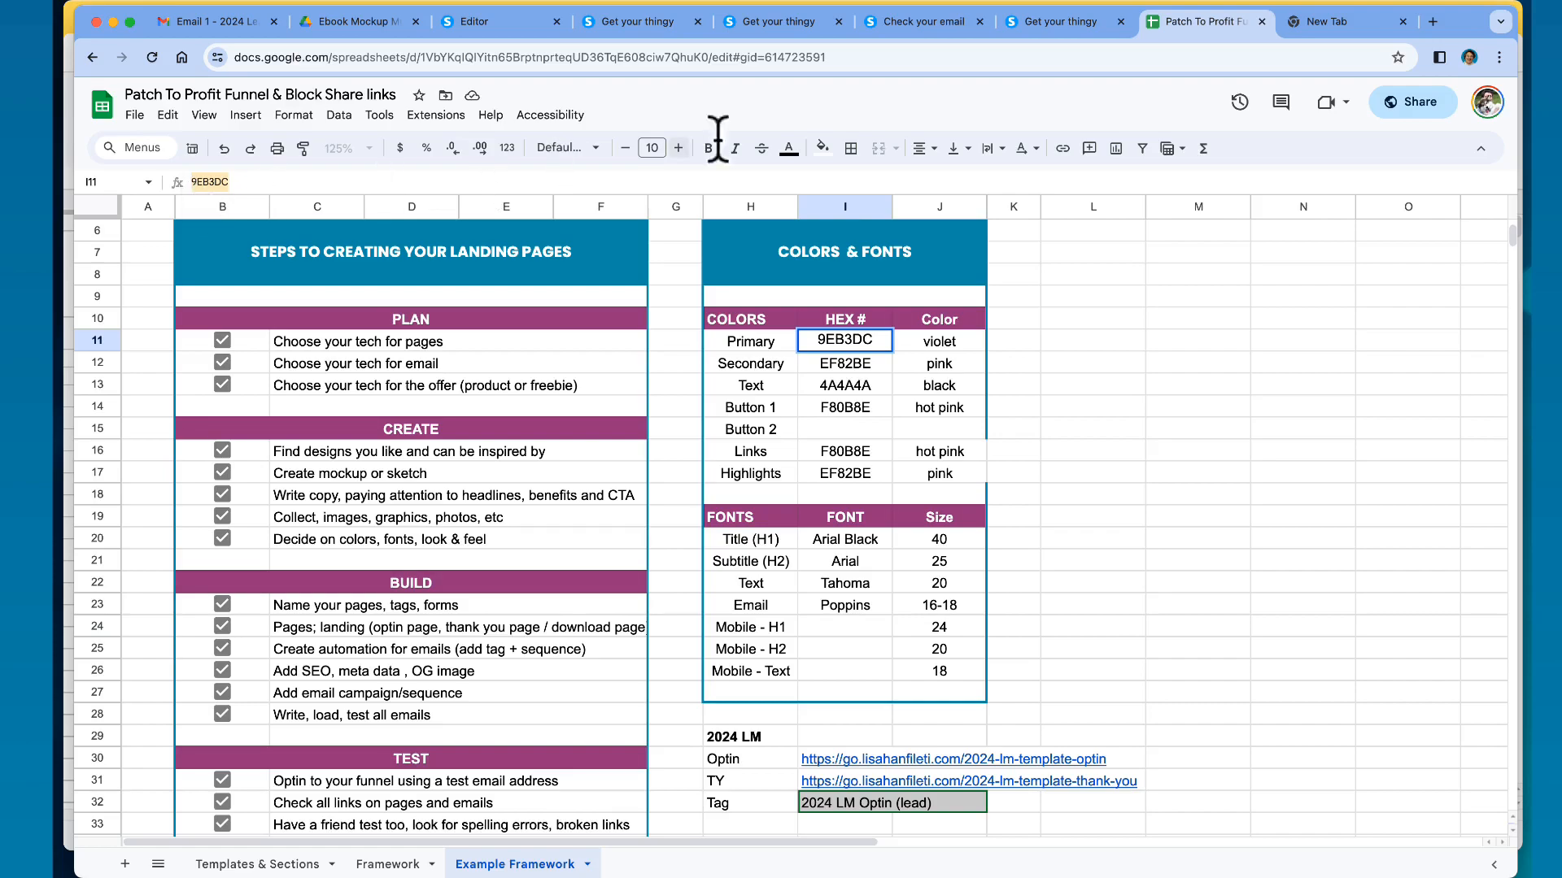
- Return to the editor, set the header section's background color to 9EB3DC, and add it to the saved custom colors
click(478, 25)
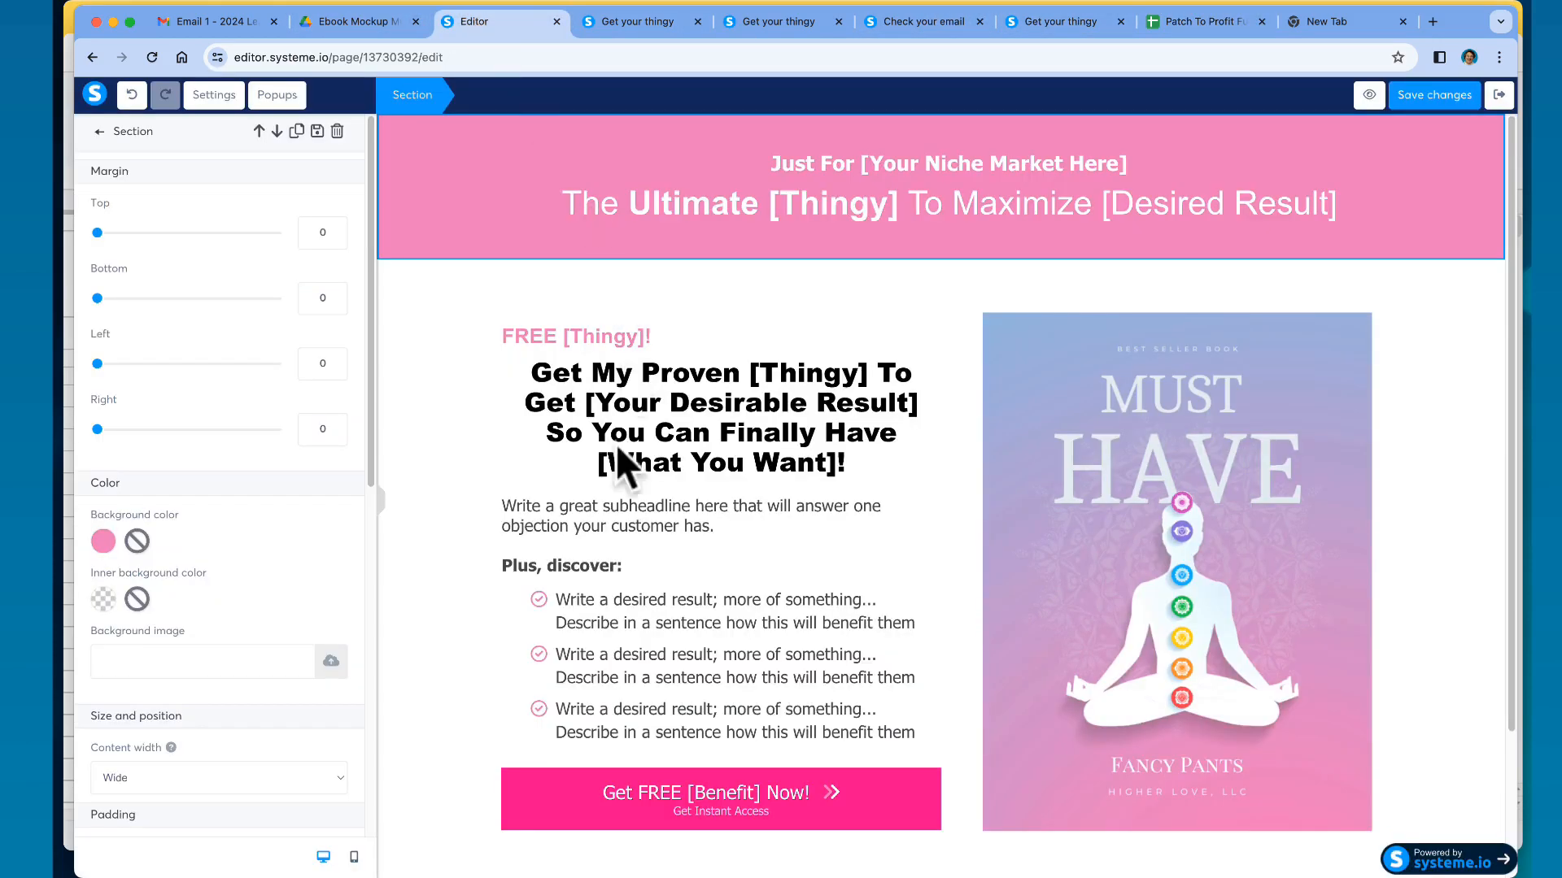
click(426, 221)
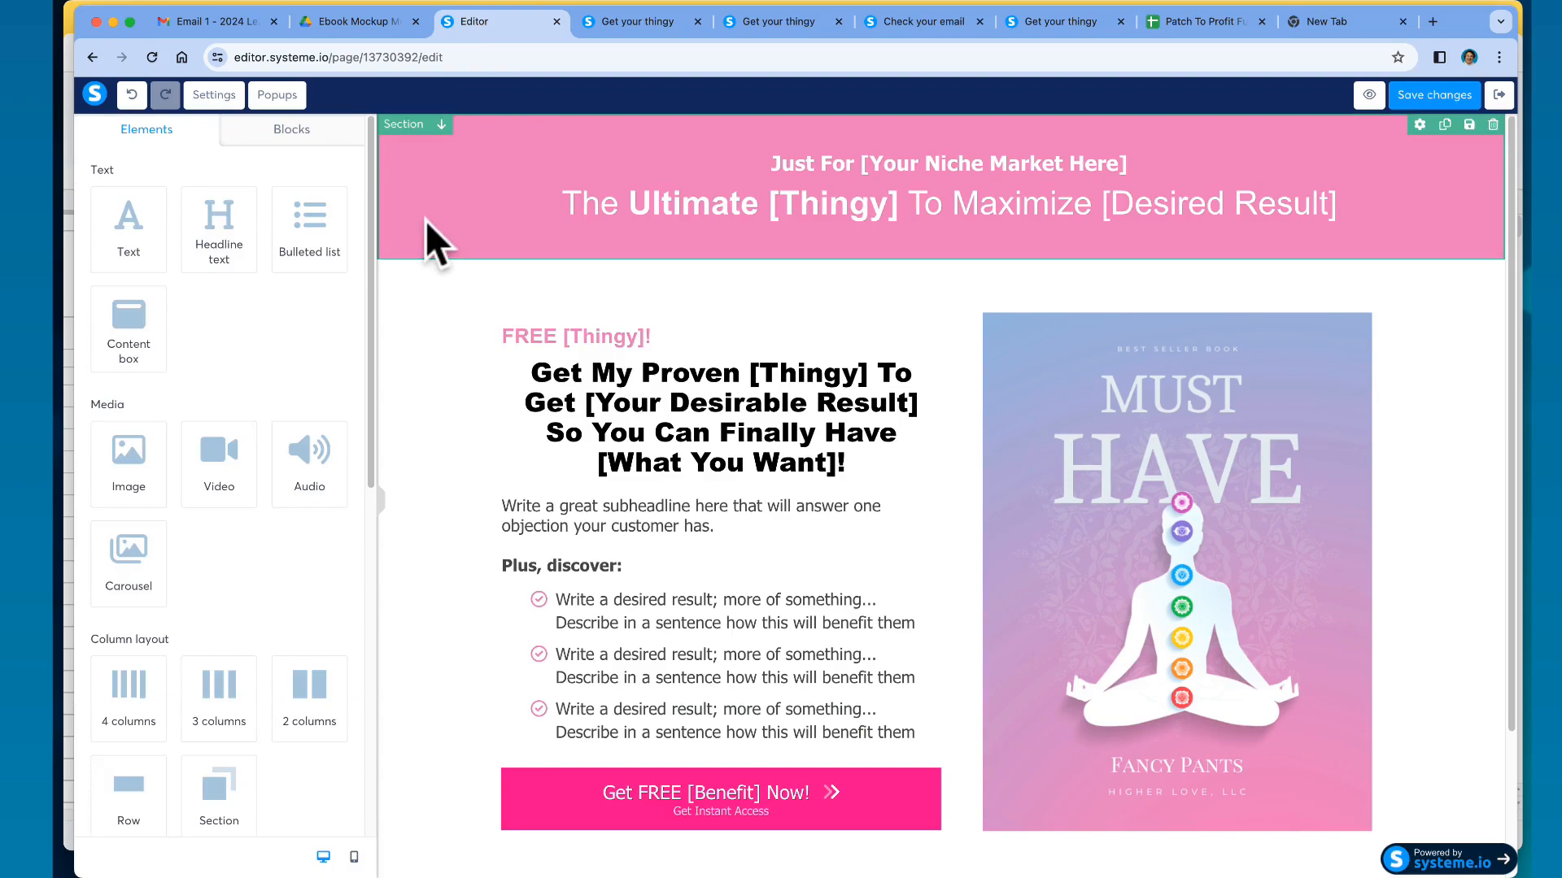
click(418, 167)
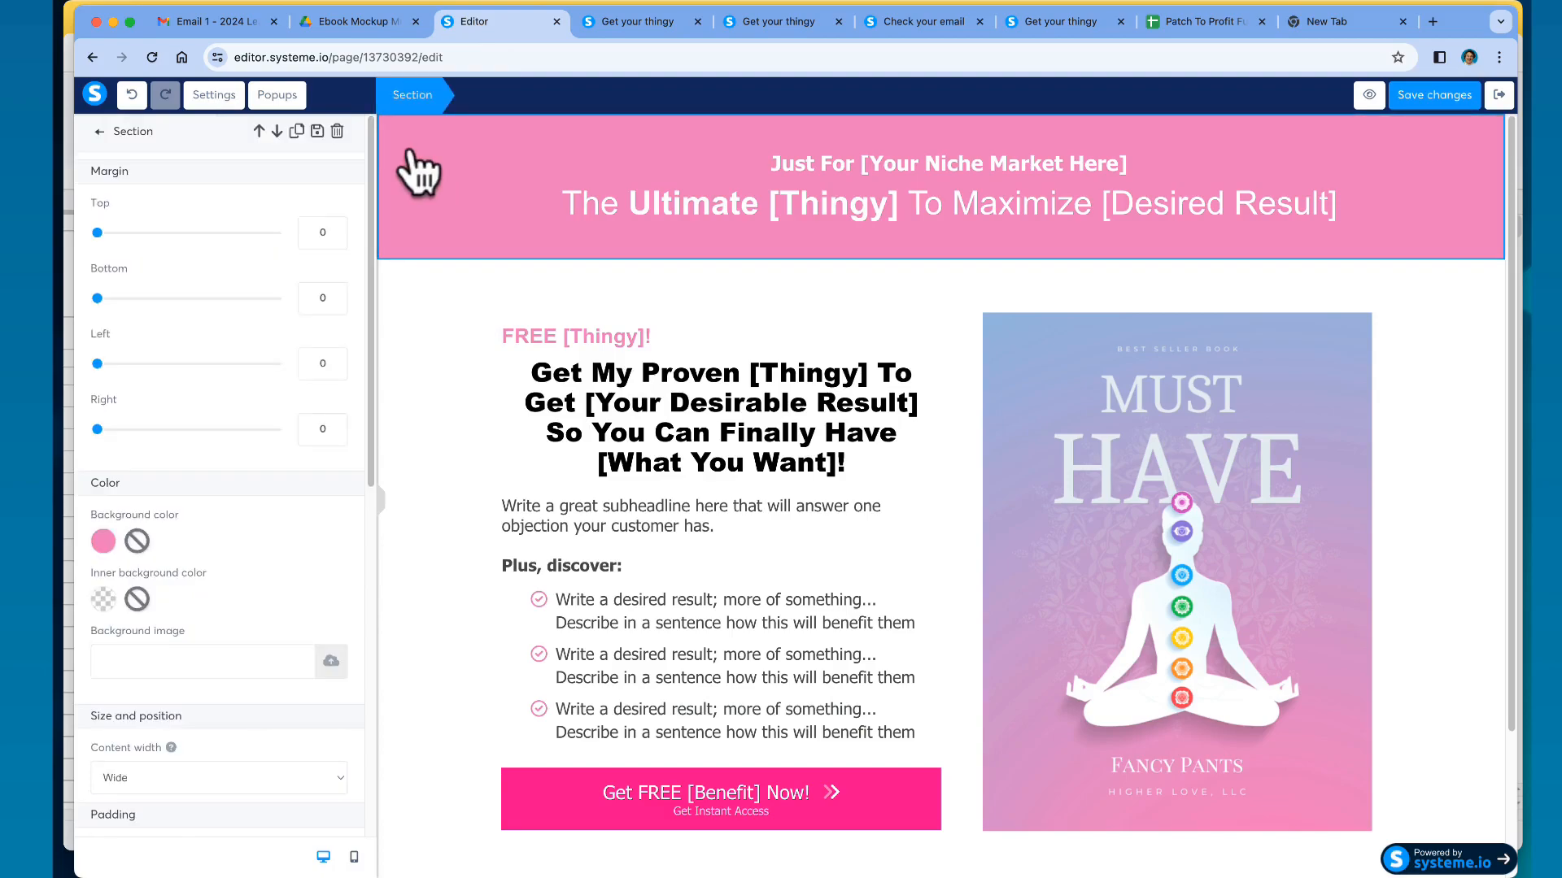
click(101, 539)
drag(204, 556, 166, 556)
text(9EB3DC)
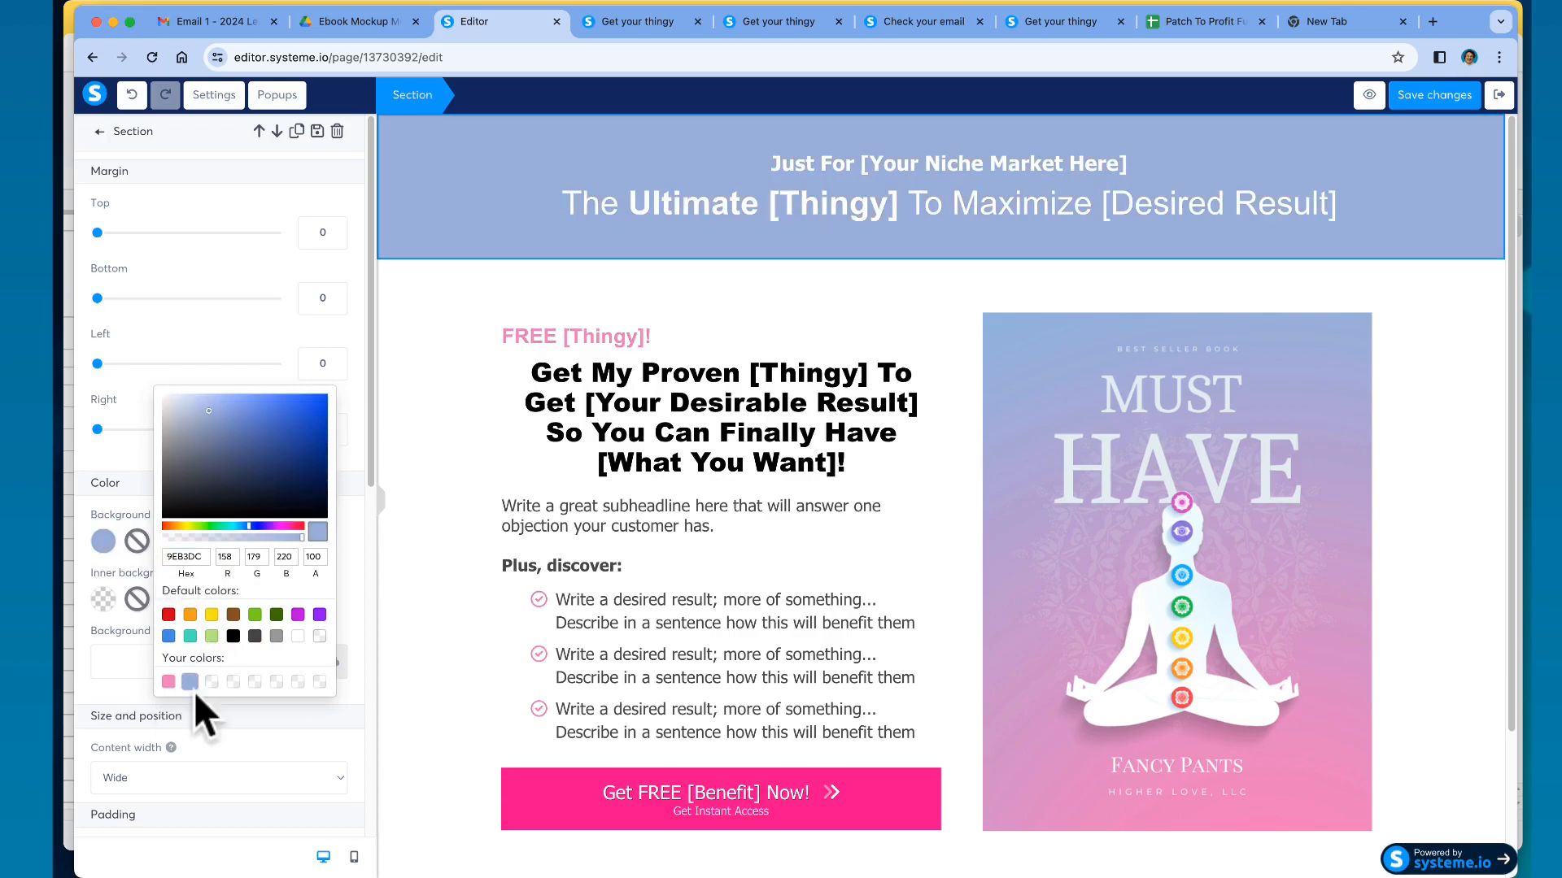
click(436, 343)
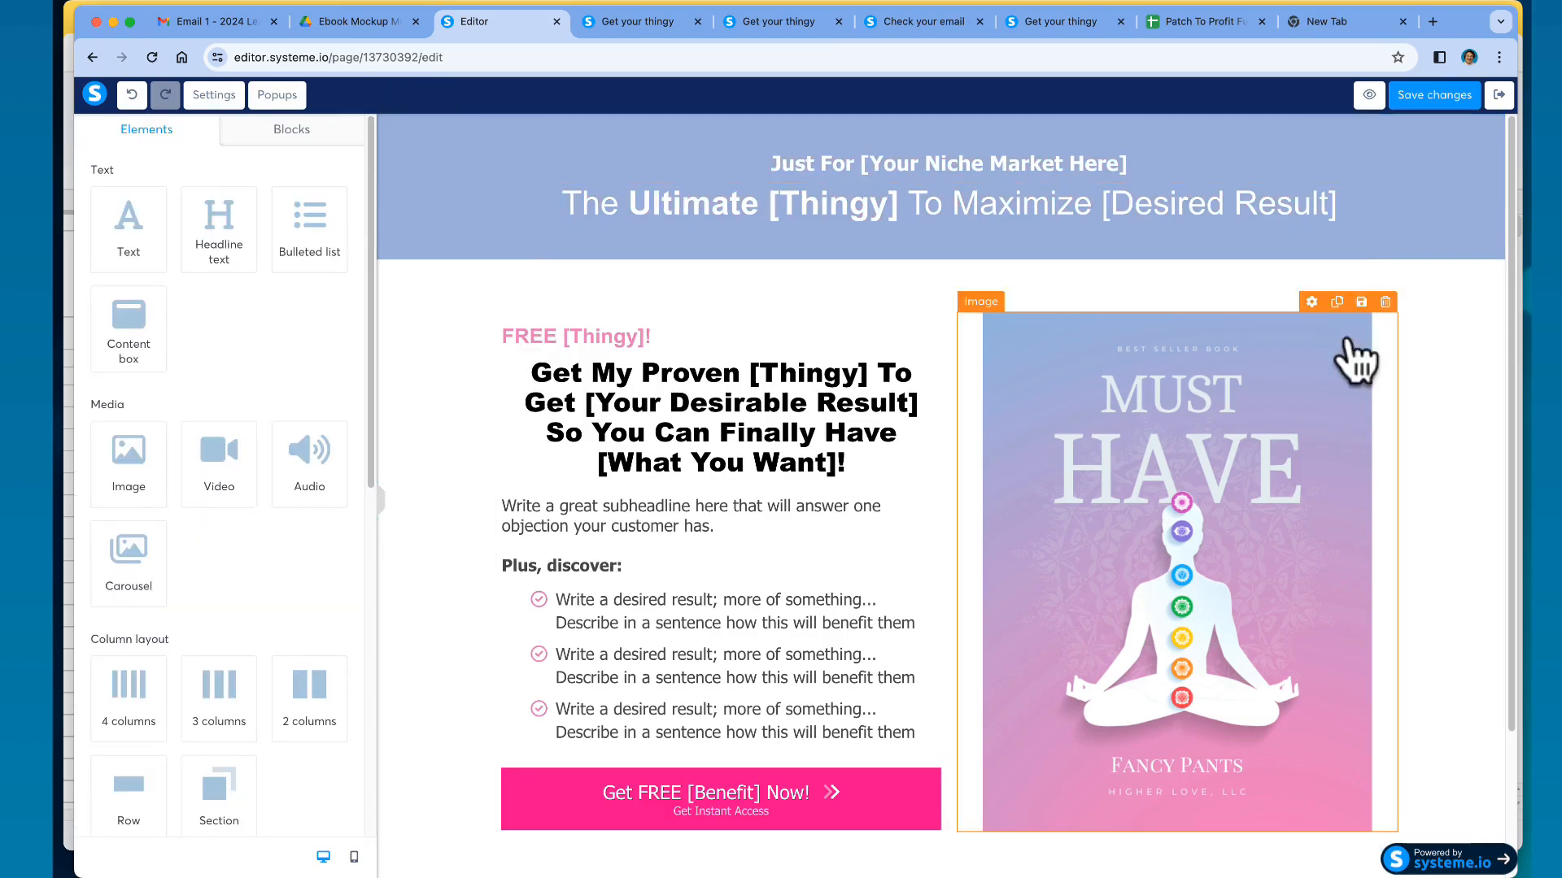
- Save the violet header change and open the page preview without its preview mode notice
click(1434, 95)
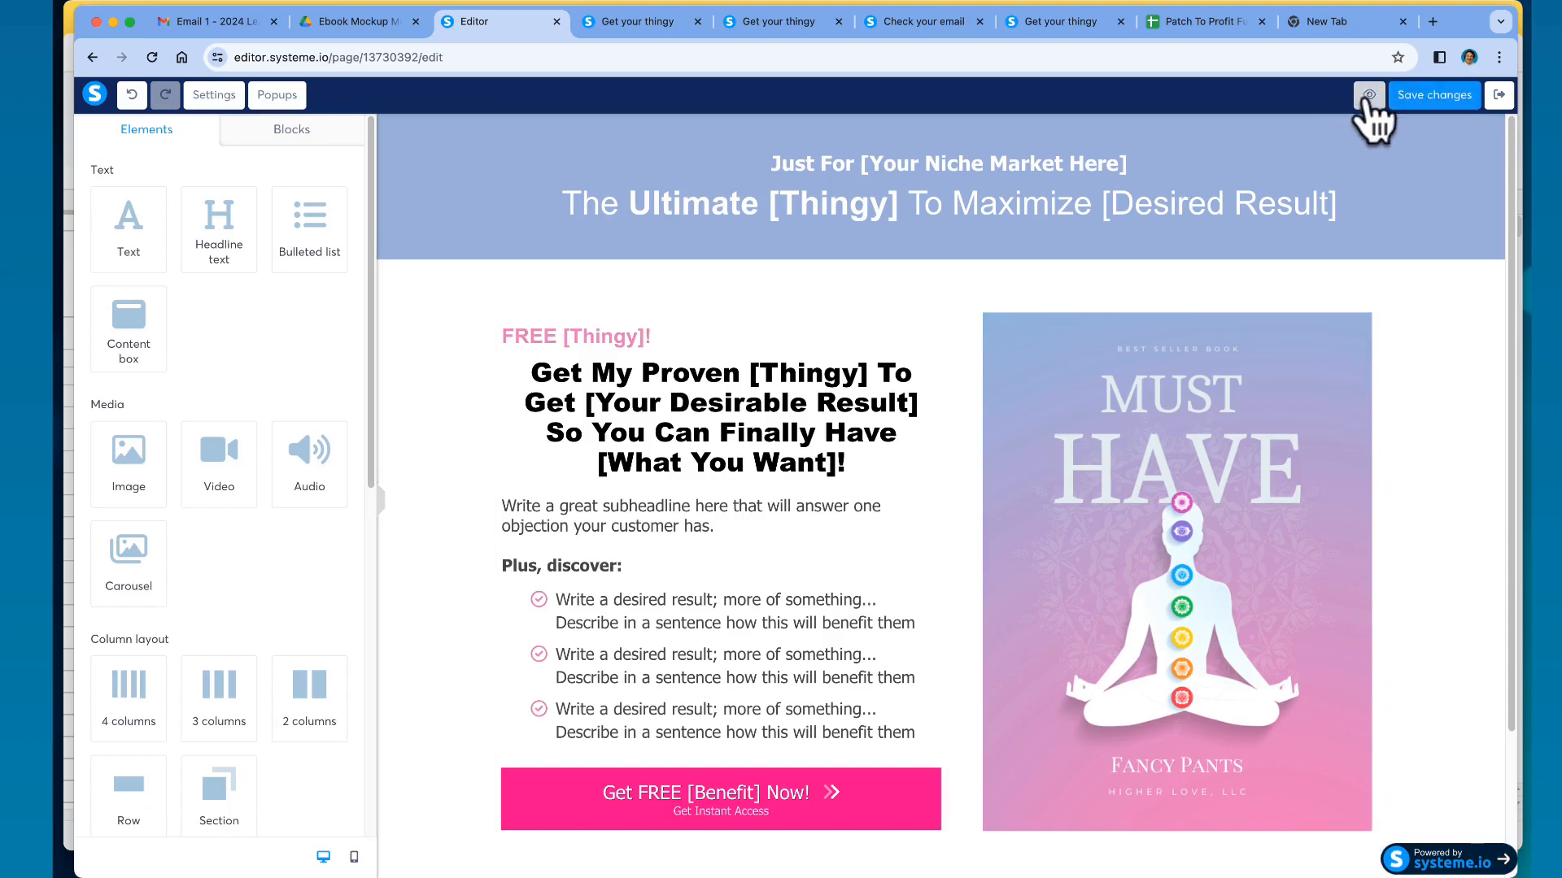
click(1368, 94)
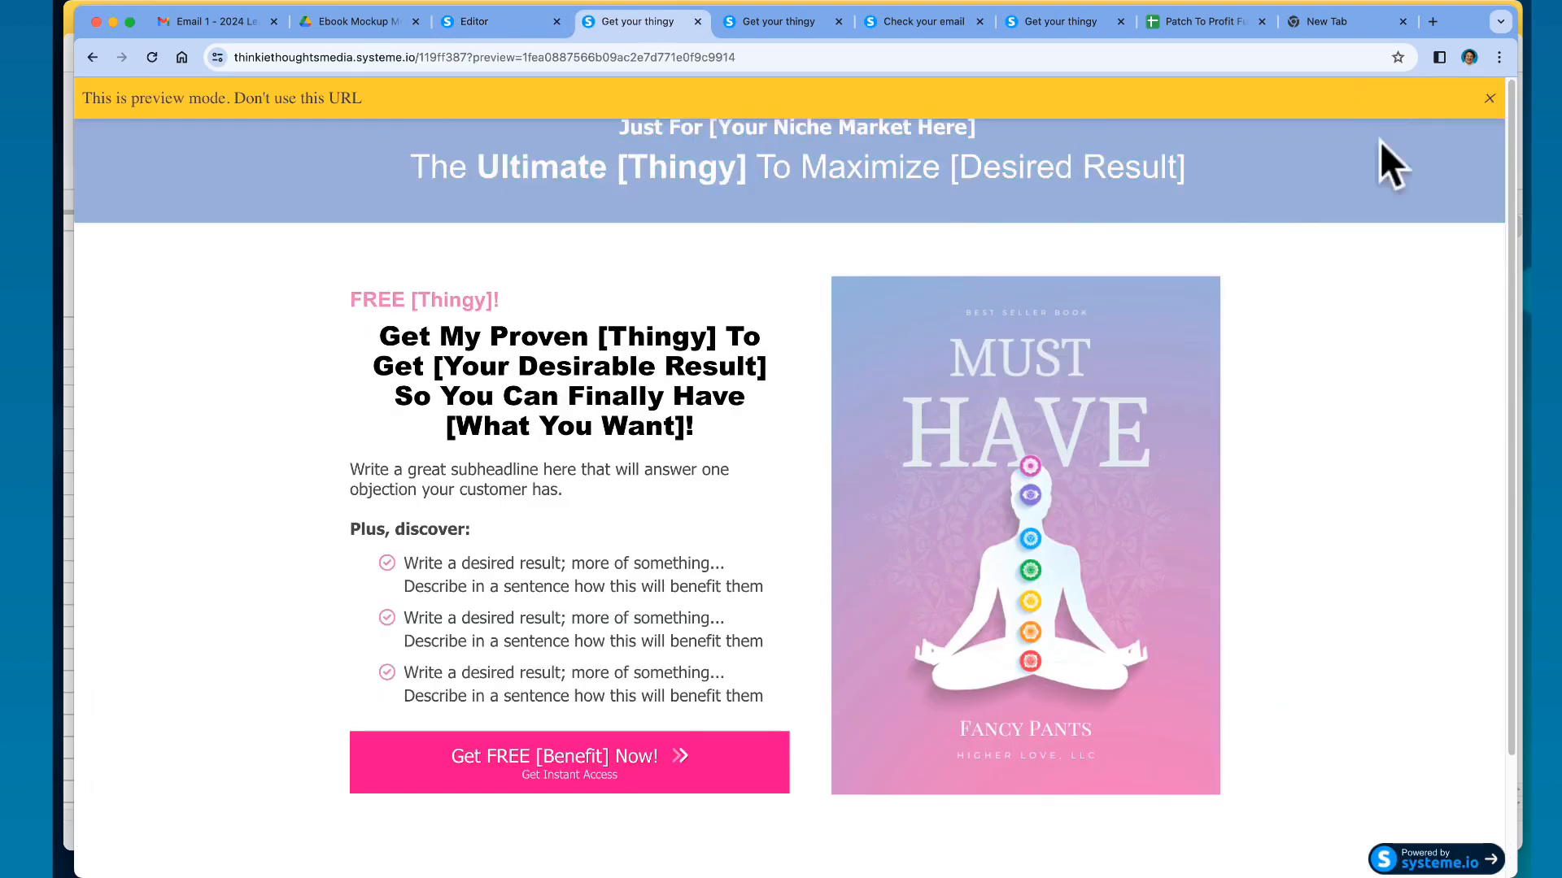
click(1488, 99)
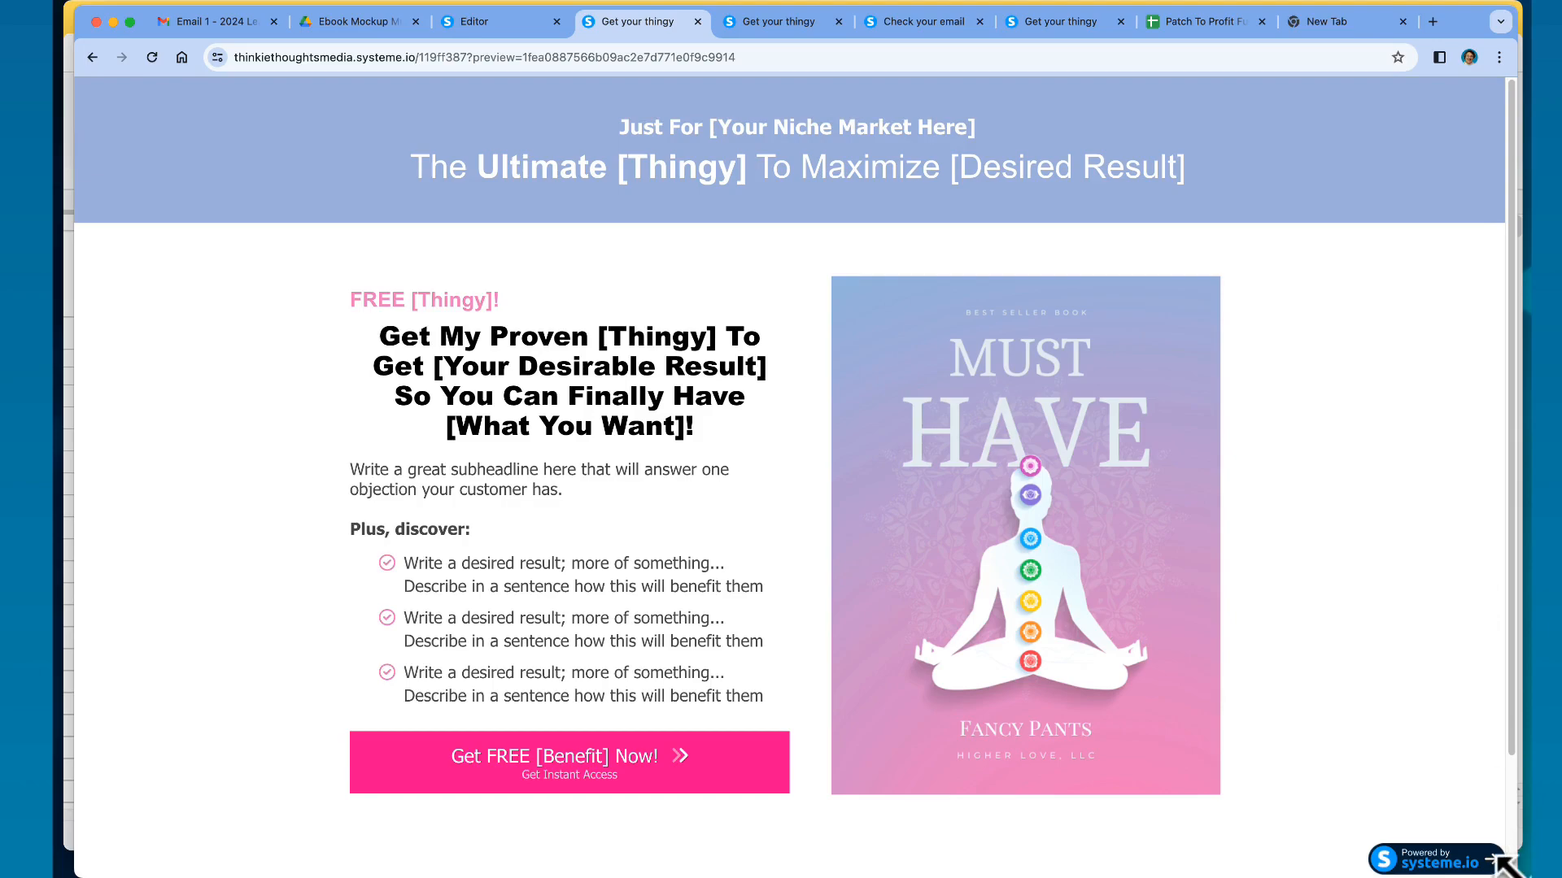
- Narrow the preview window to phone width, examine the responsive layout, and widen the window back to desktop width
drag(1500, 862, 1050, 860)
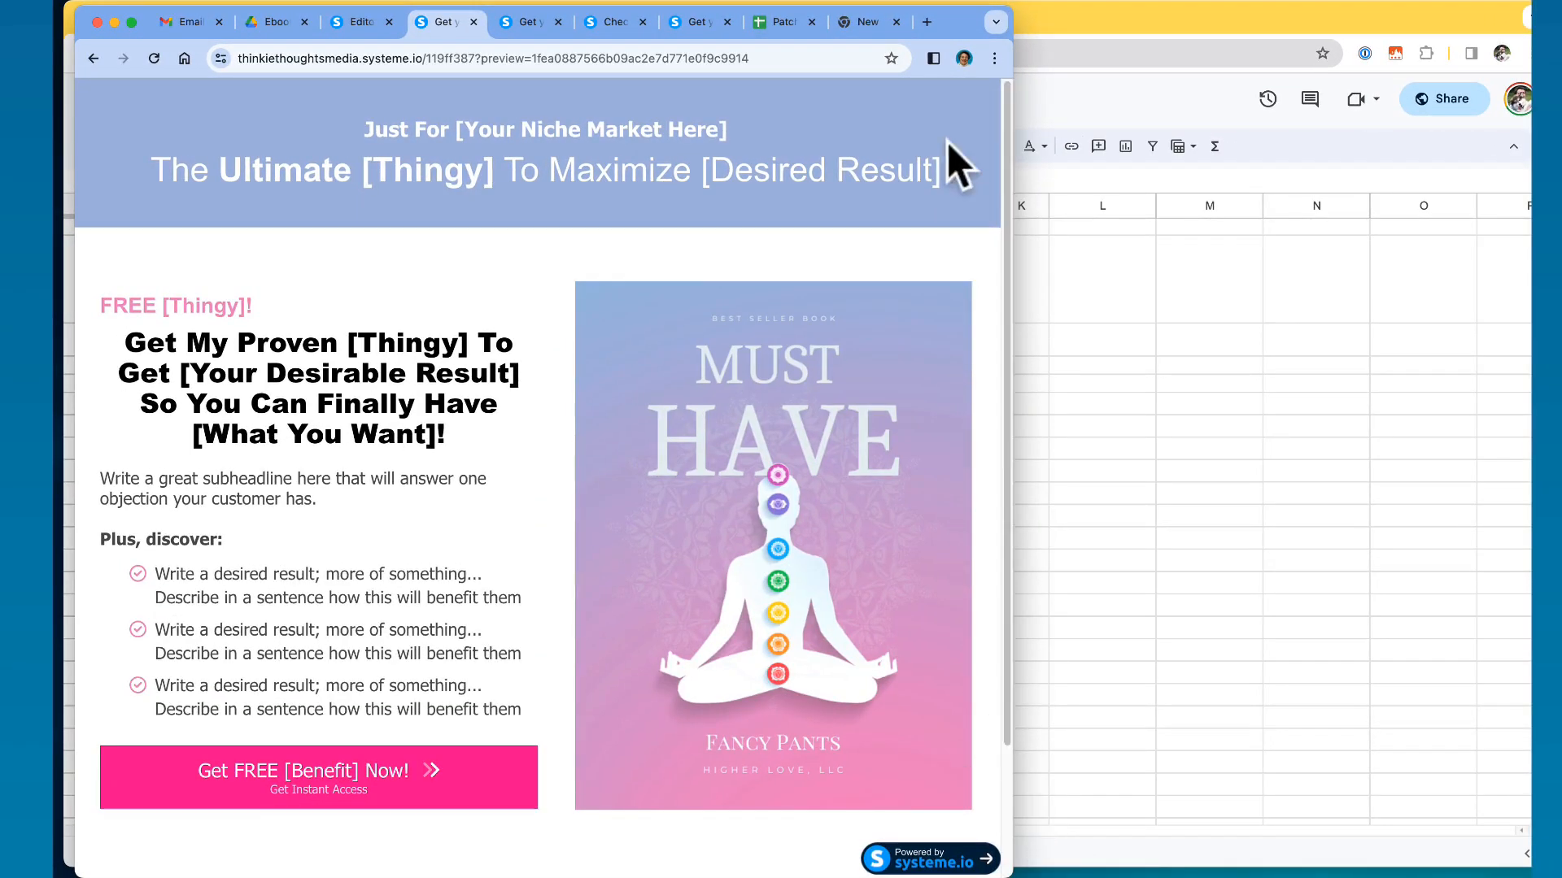
drag(940, 22, 1176, 16)
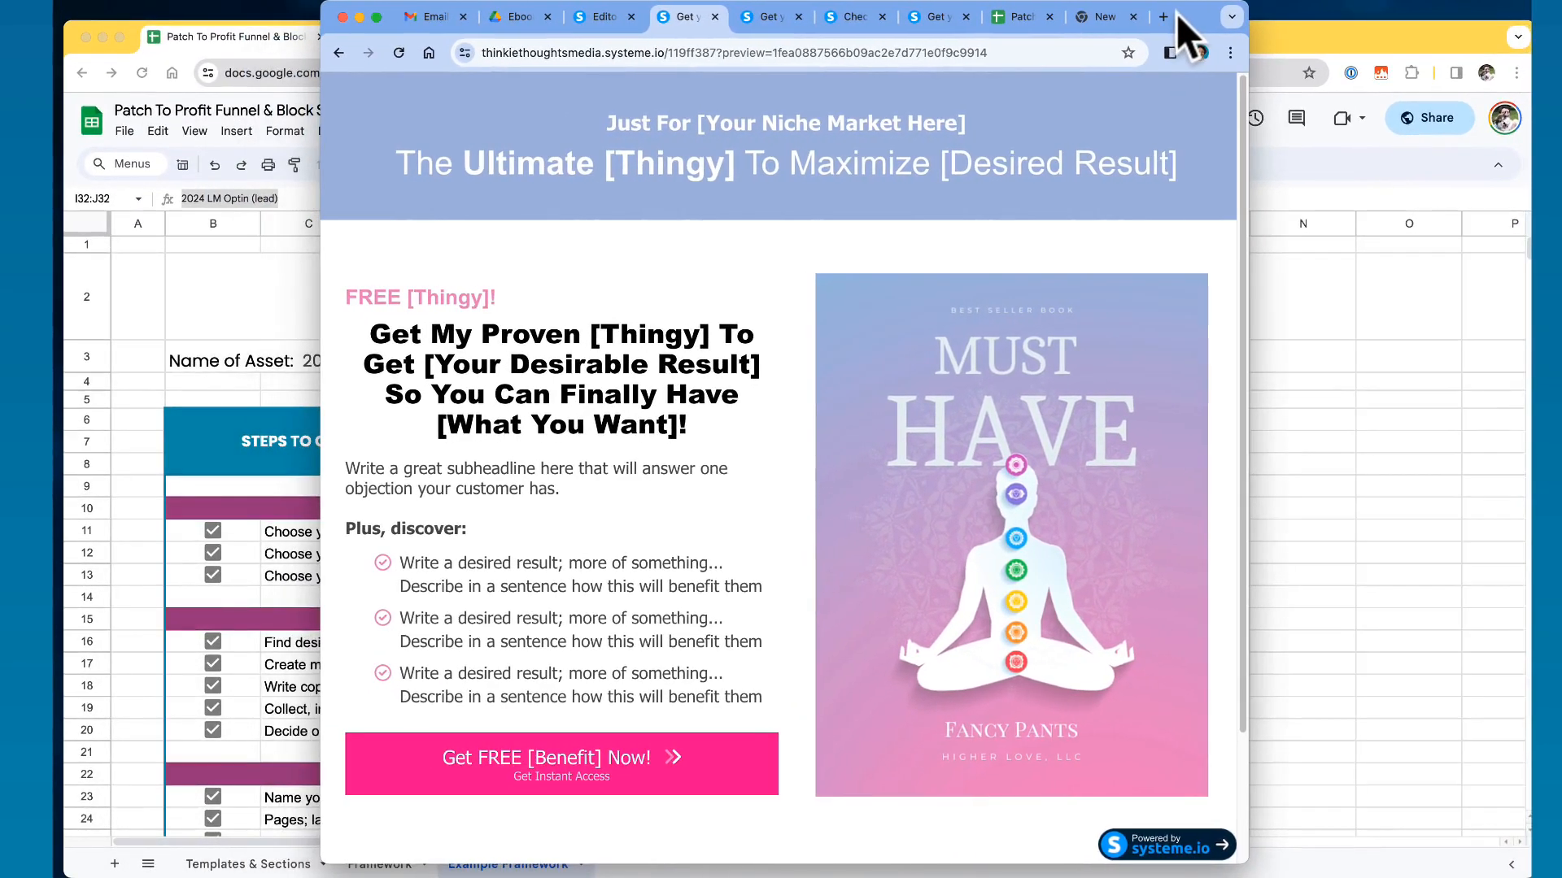
drag(1249, 560, 675, 458)
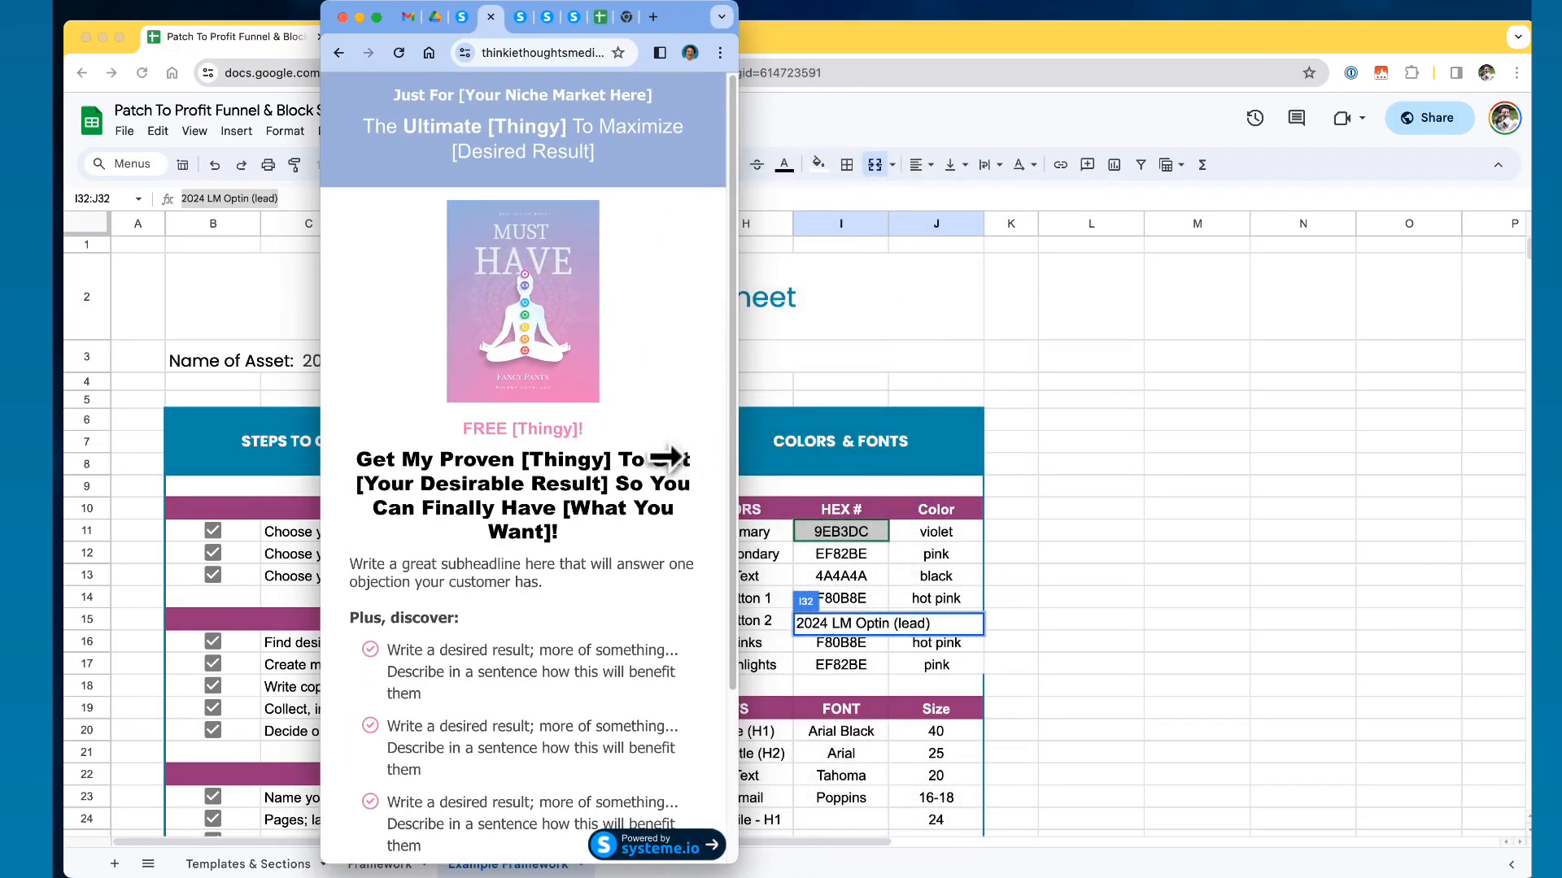
scroll(563, 515, down, 3)
scroll(563, 515, up, 3)
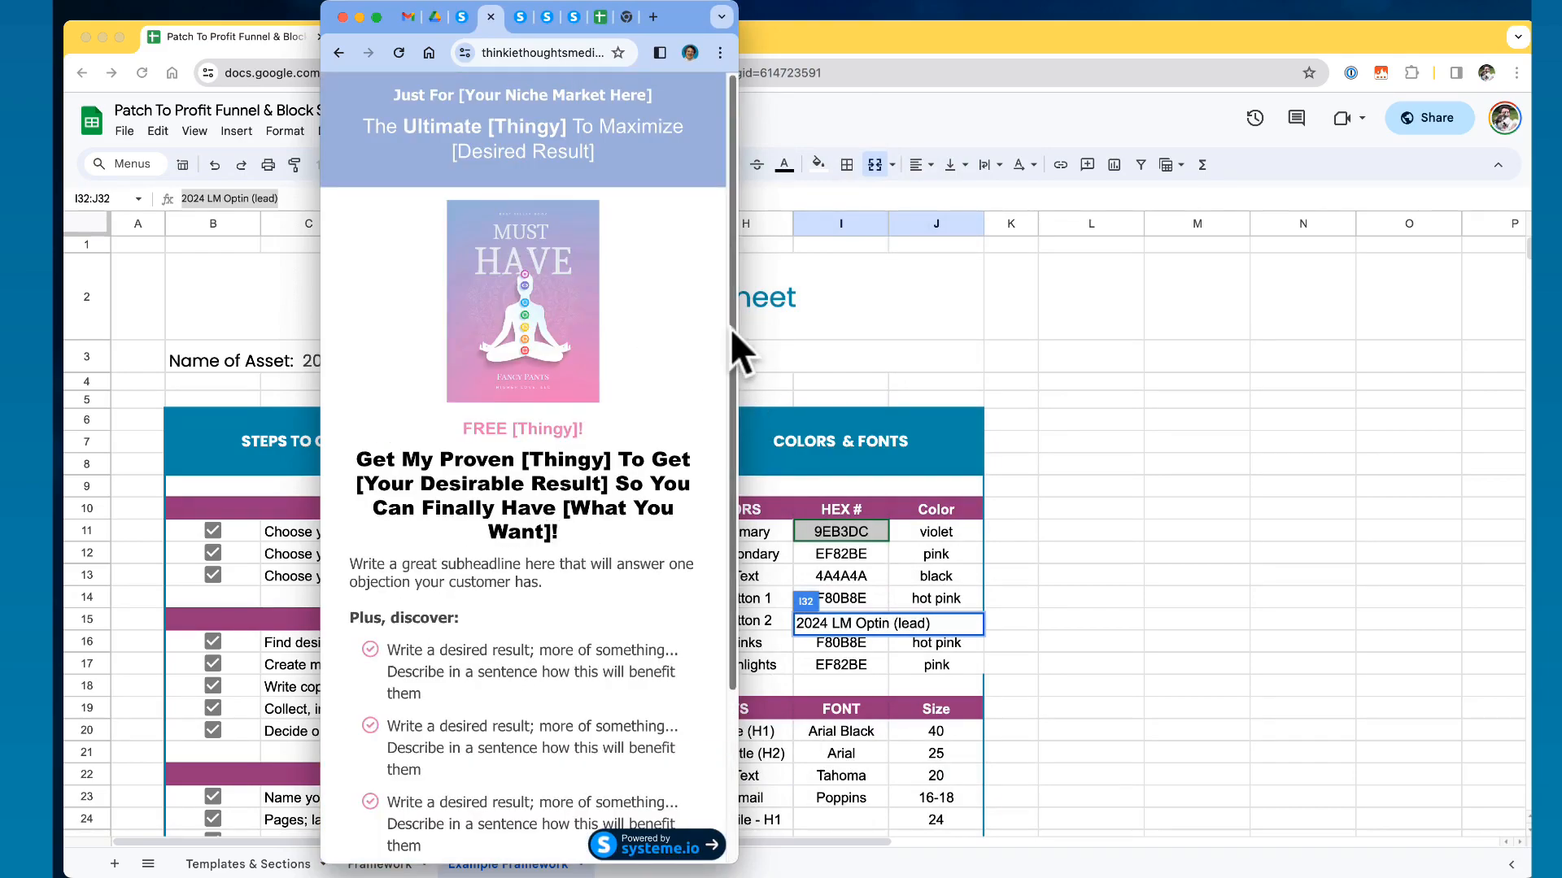
drag(739, 337, 1558, 389)
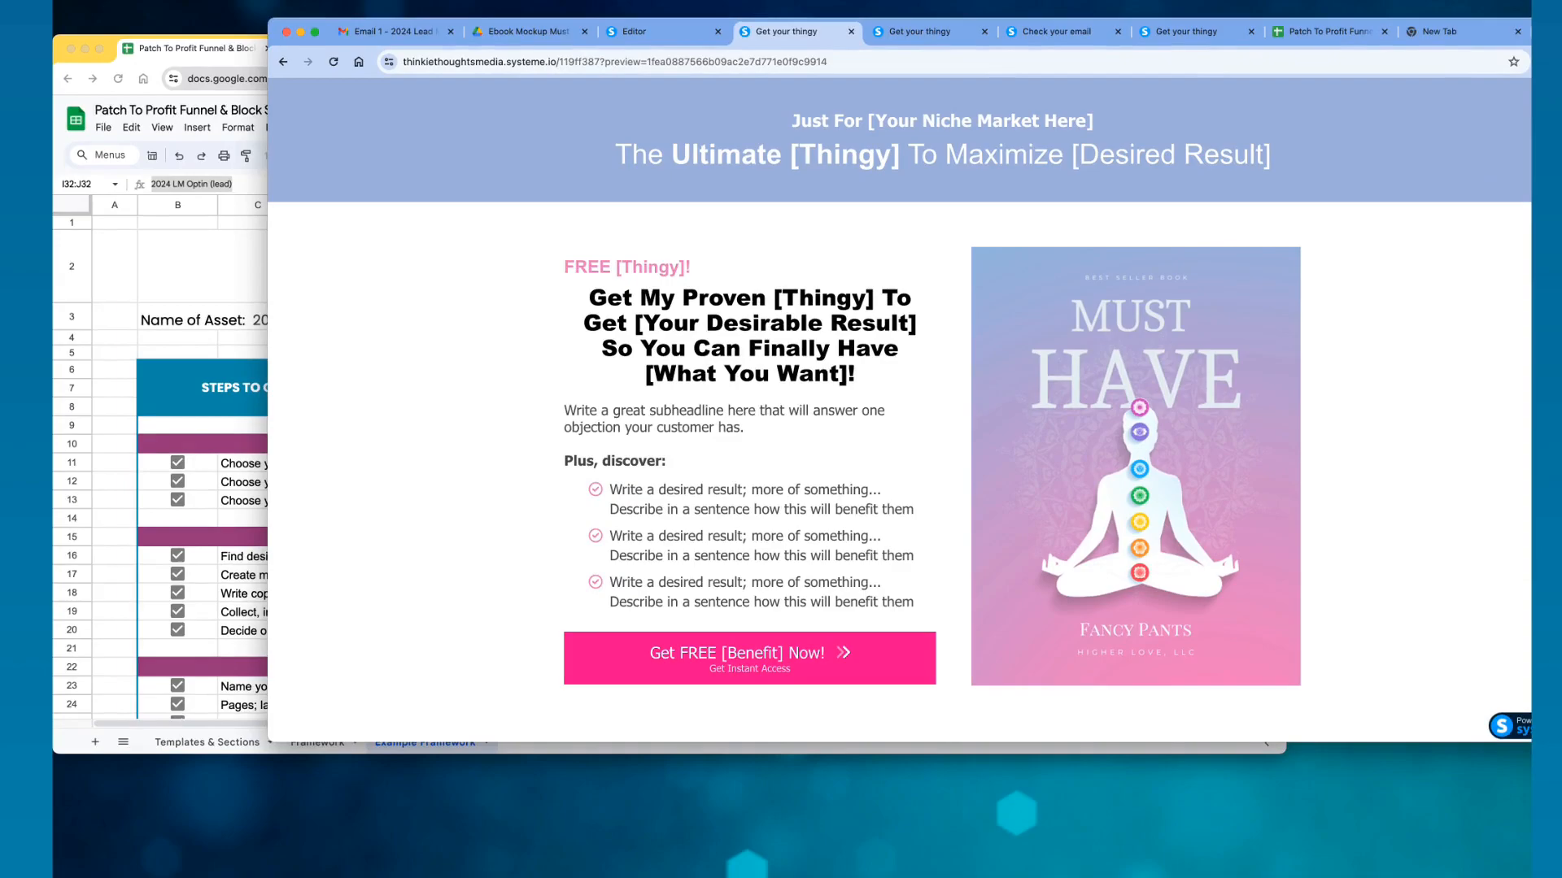
drag(1542, 30, 1316, 30)
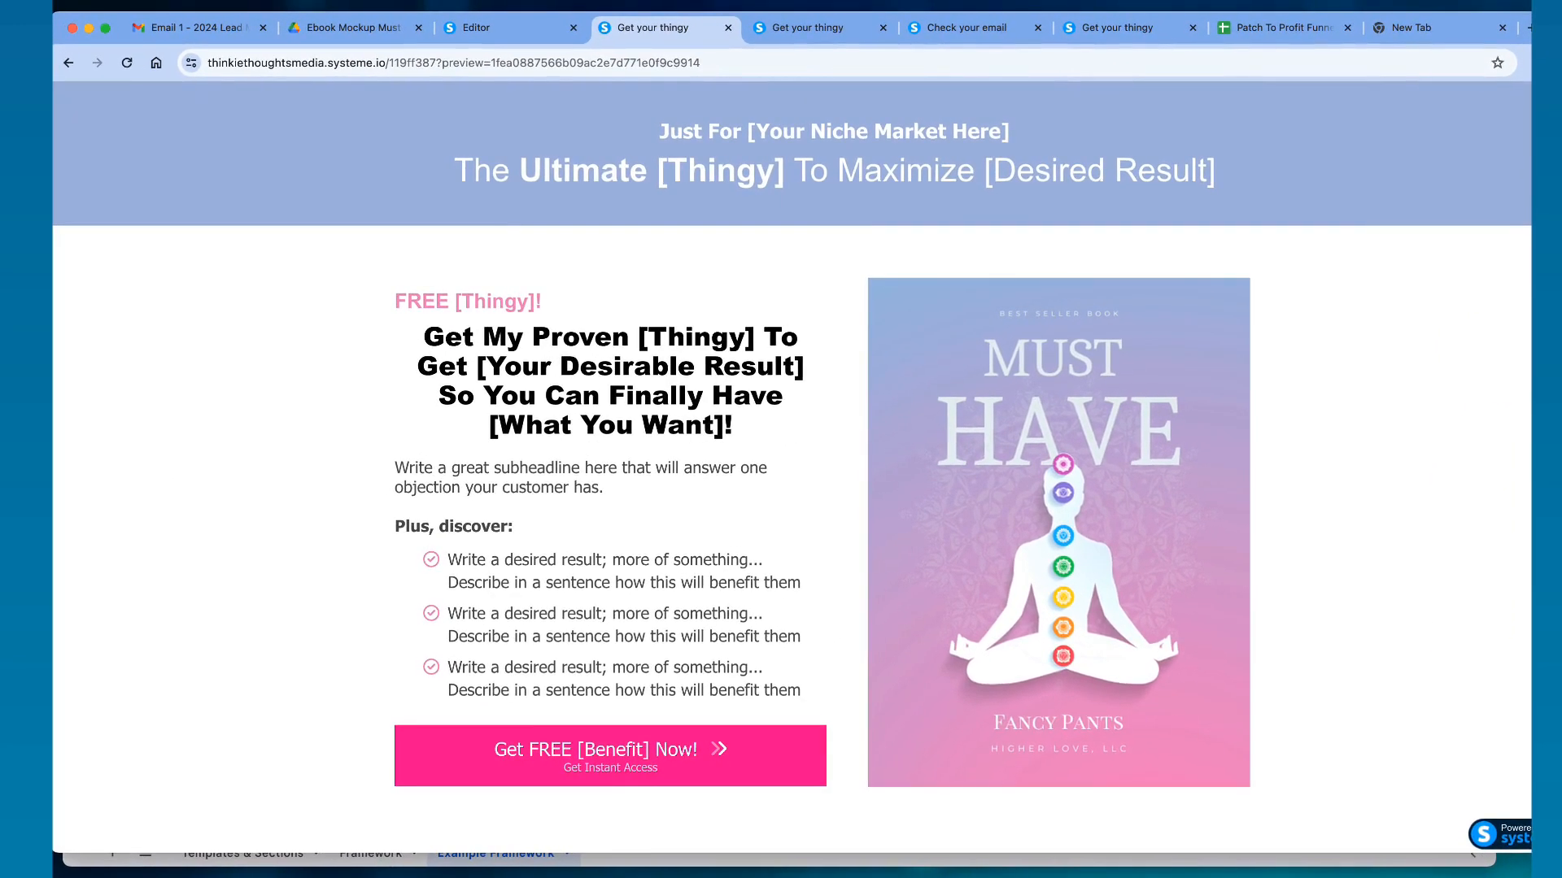
drag(1531, 491, 1551, 521)
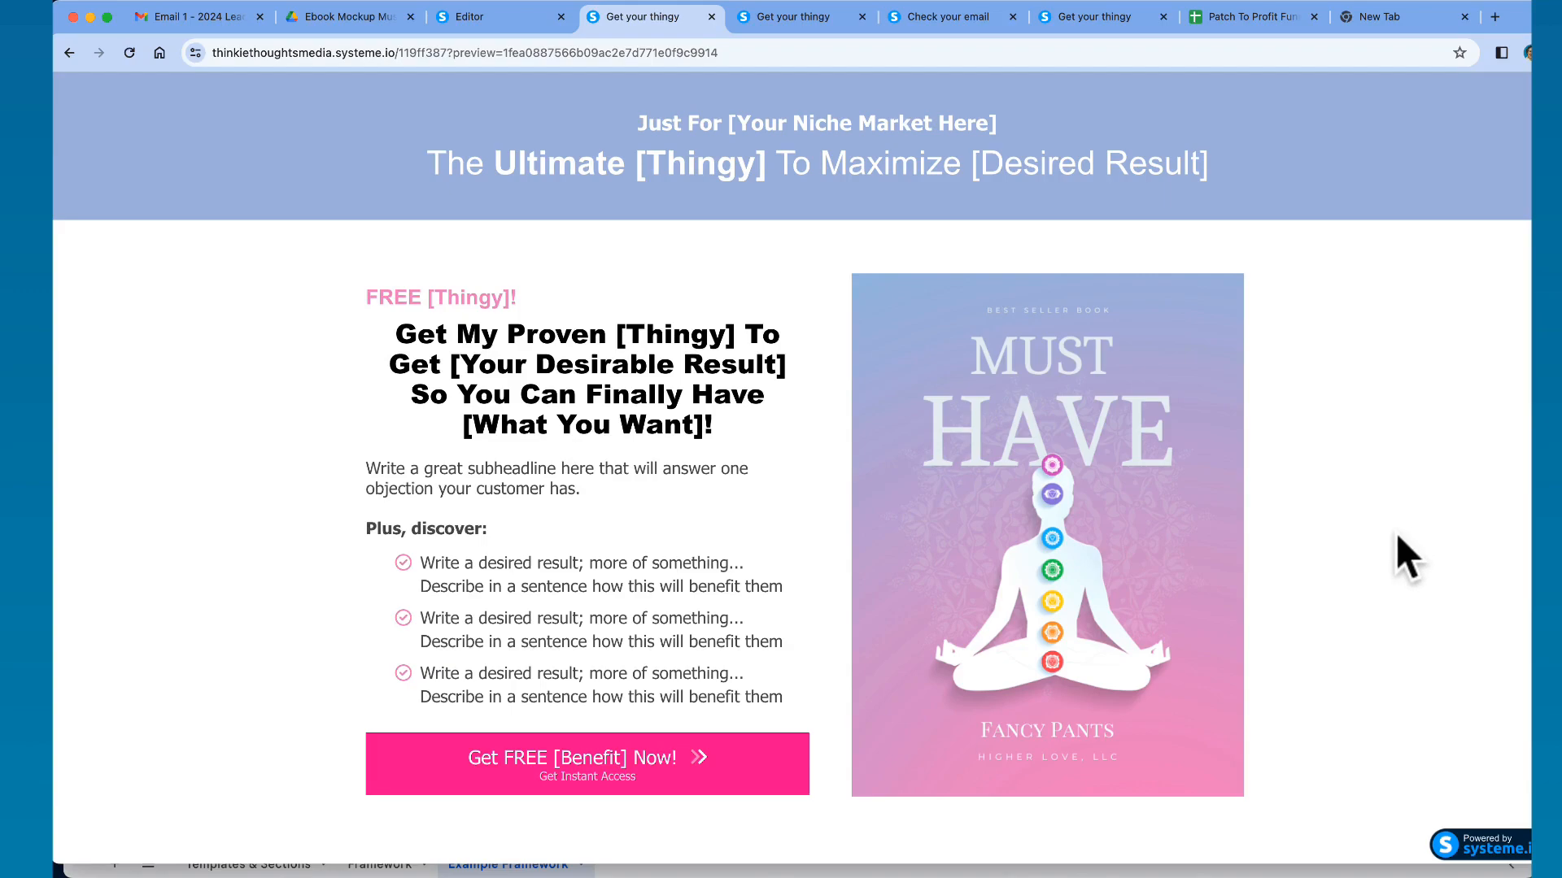
- Switch the page editor to mobile view and review the ebook cover's image settings down to its blur filter
click(521, 21)
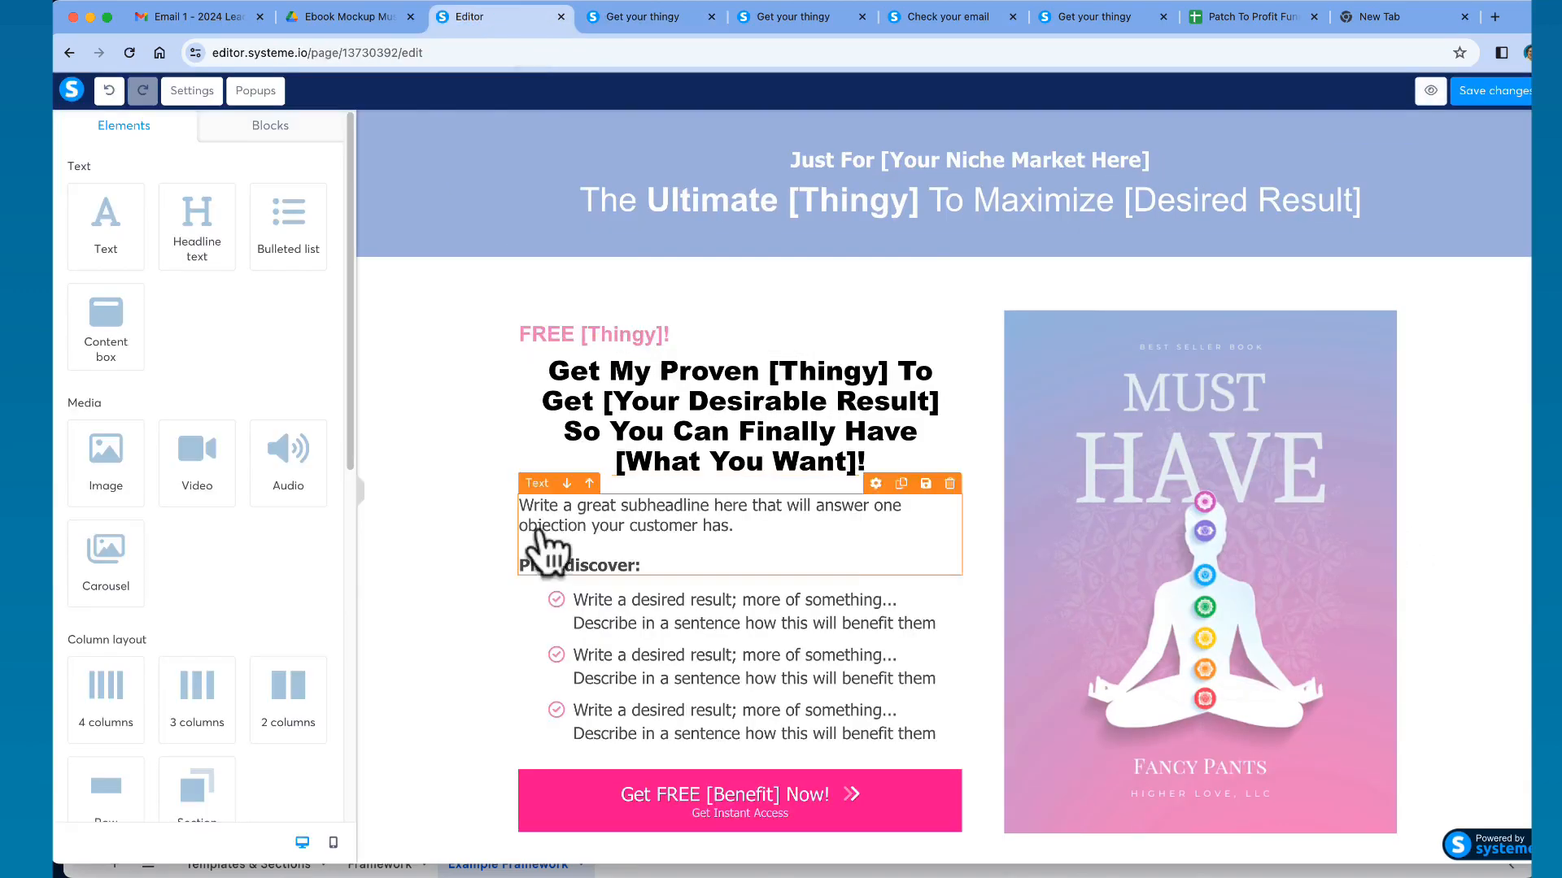
click(332, 844)
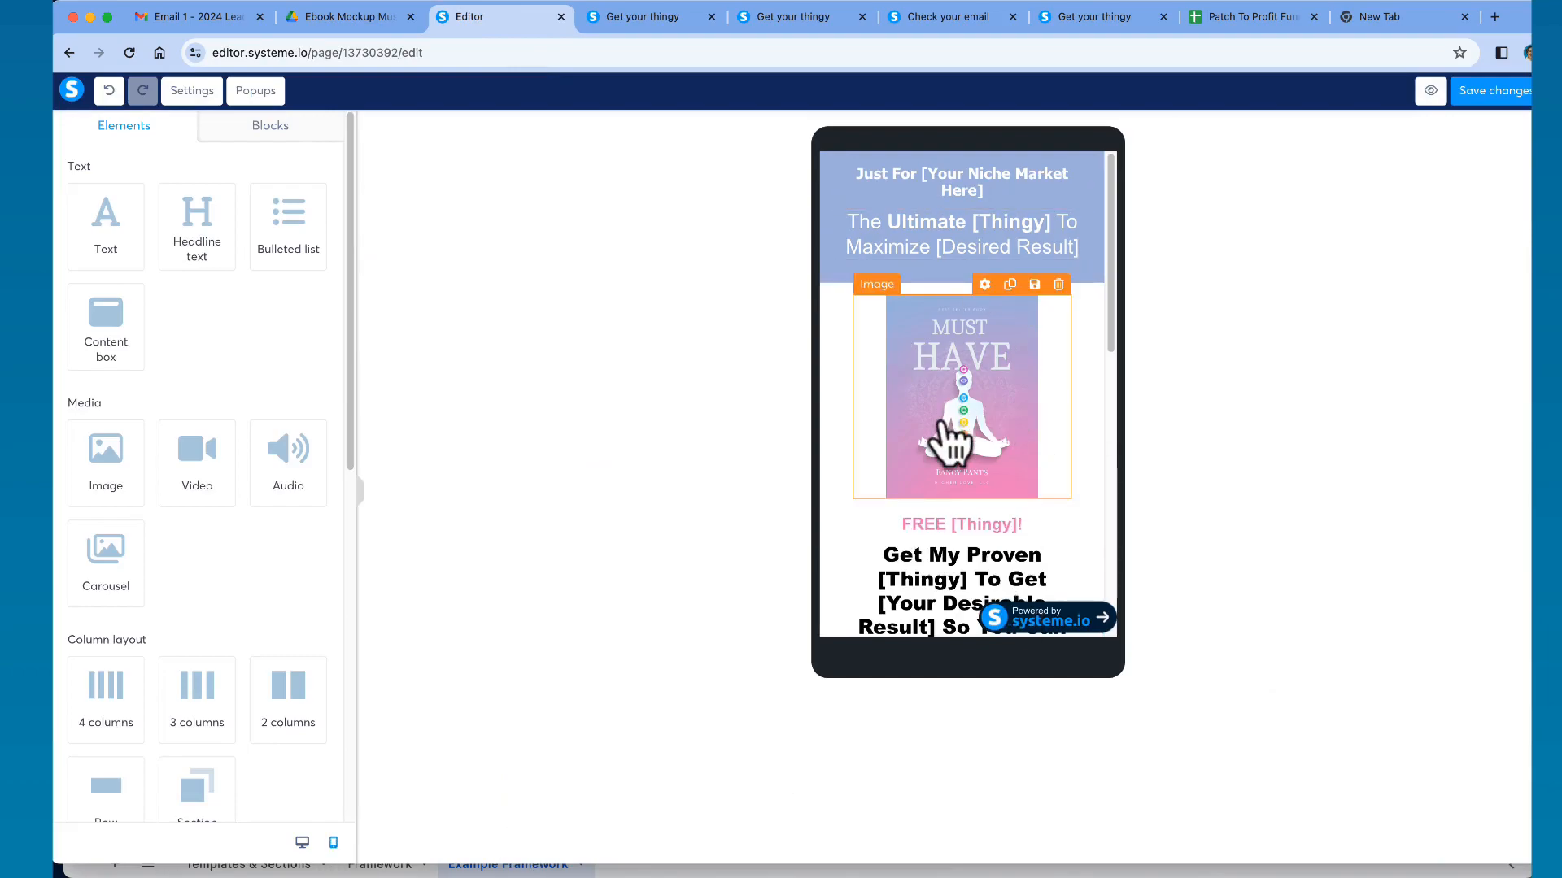
click(926, 373)
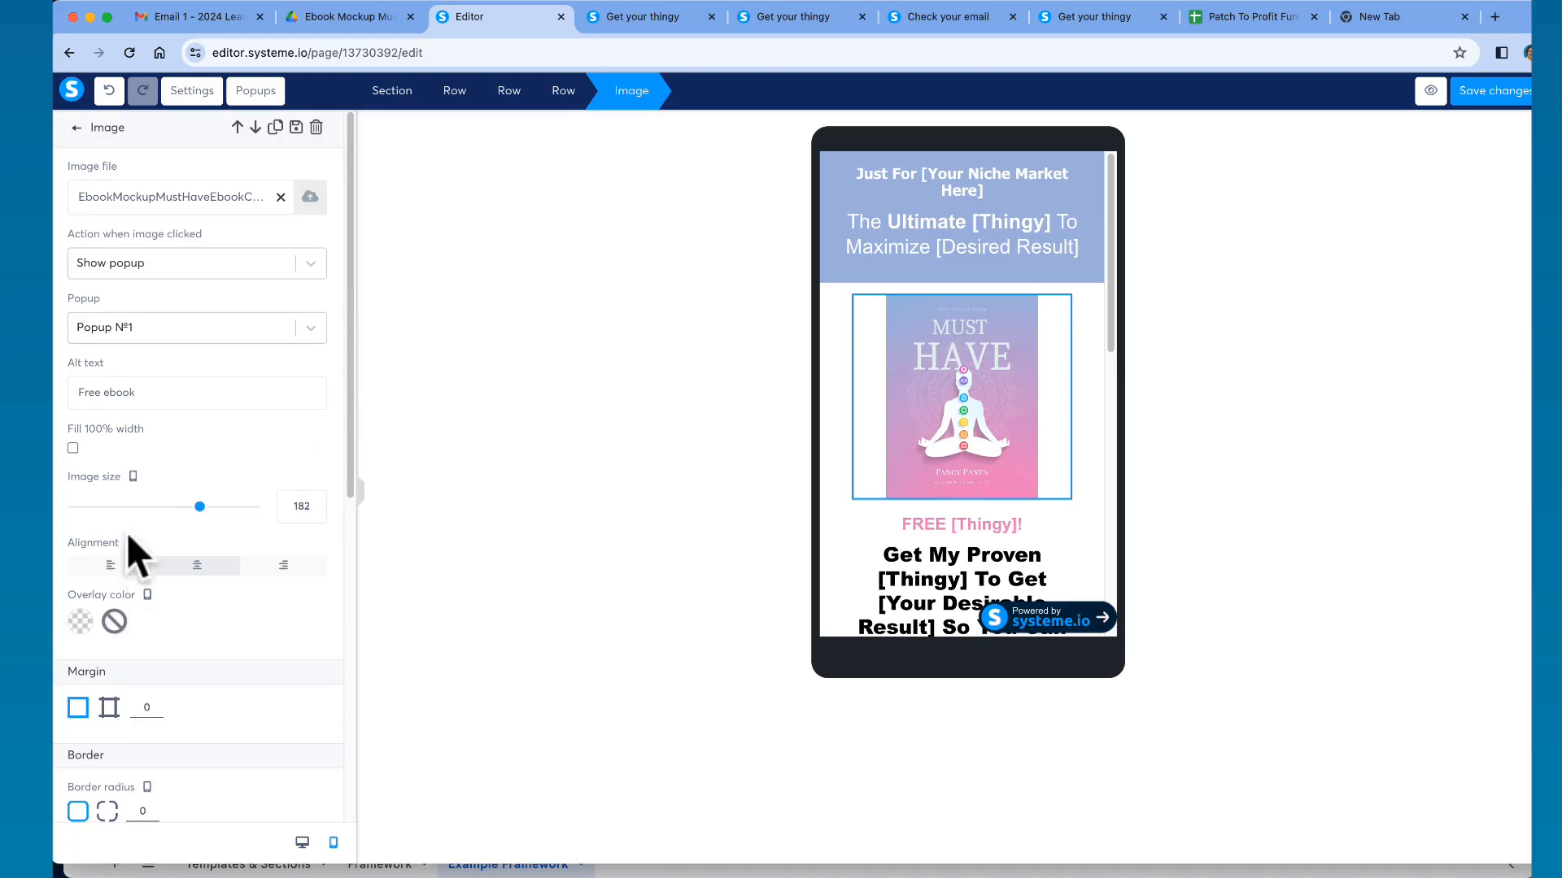
scroll(195, 585, down, 5)
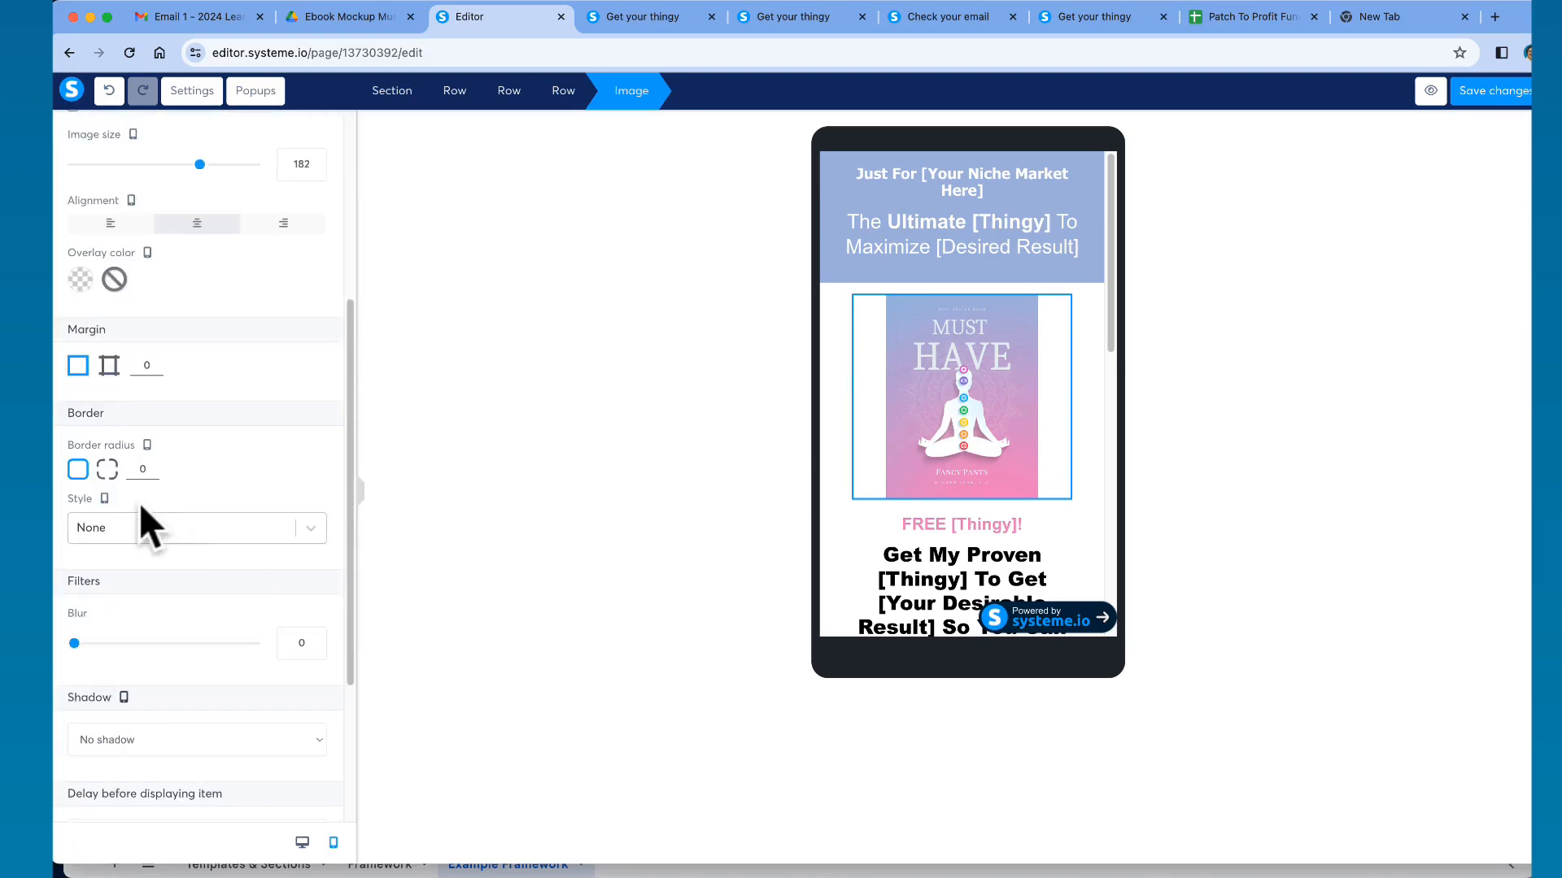
scroll(200, 457, down, 1)
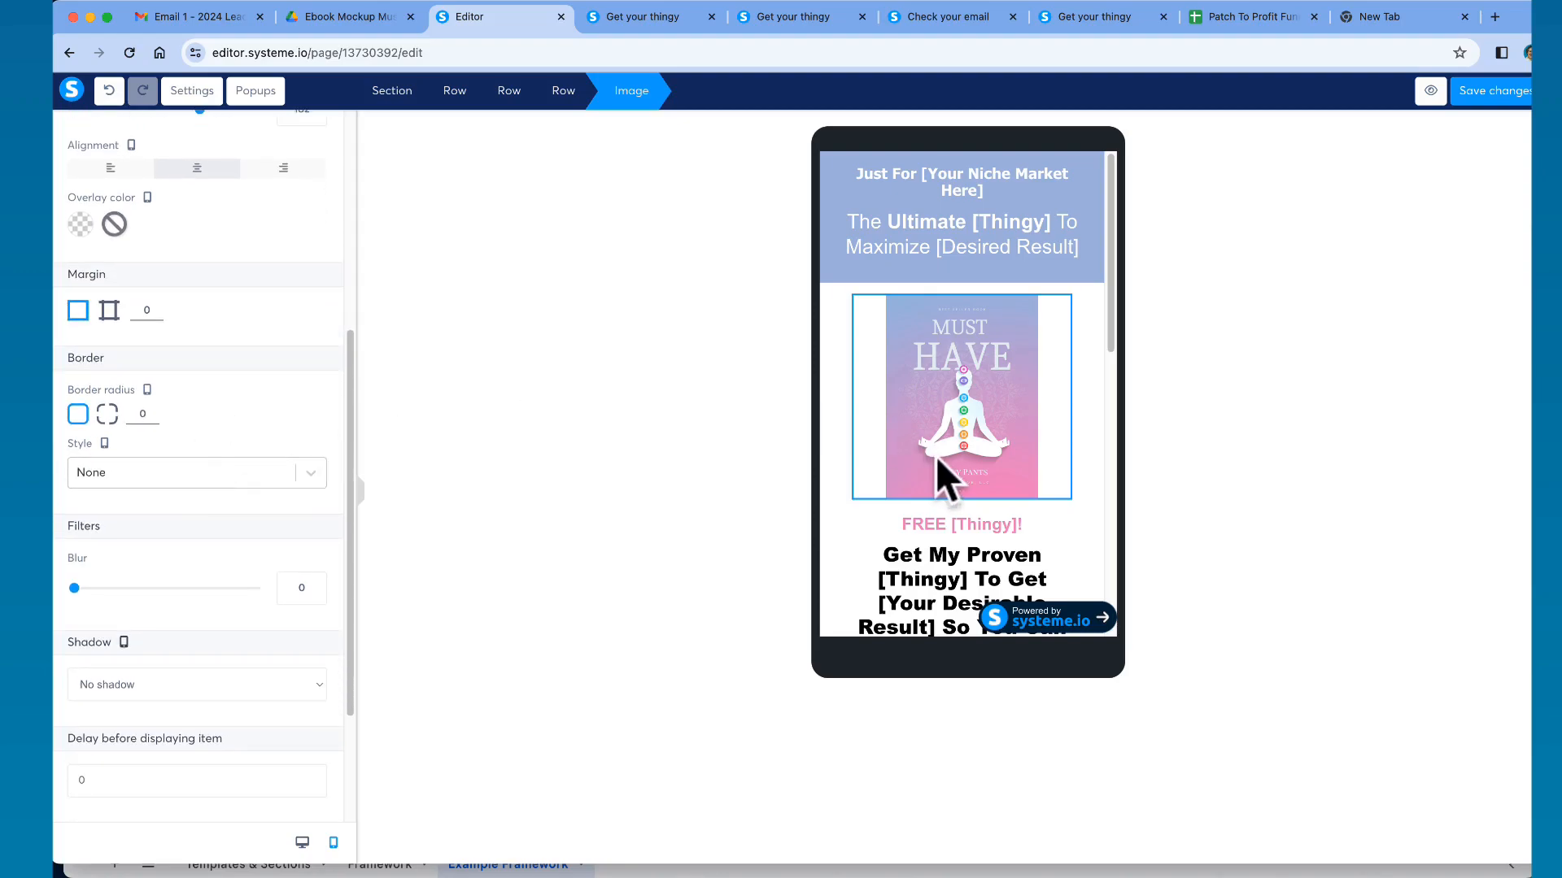
scroll(263, 358, down, 1)
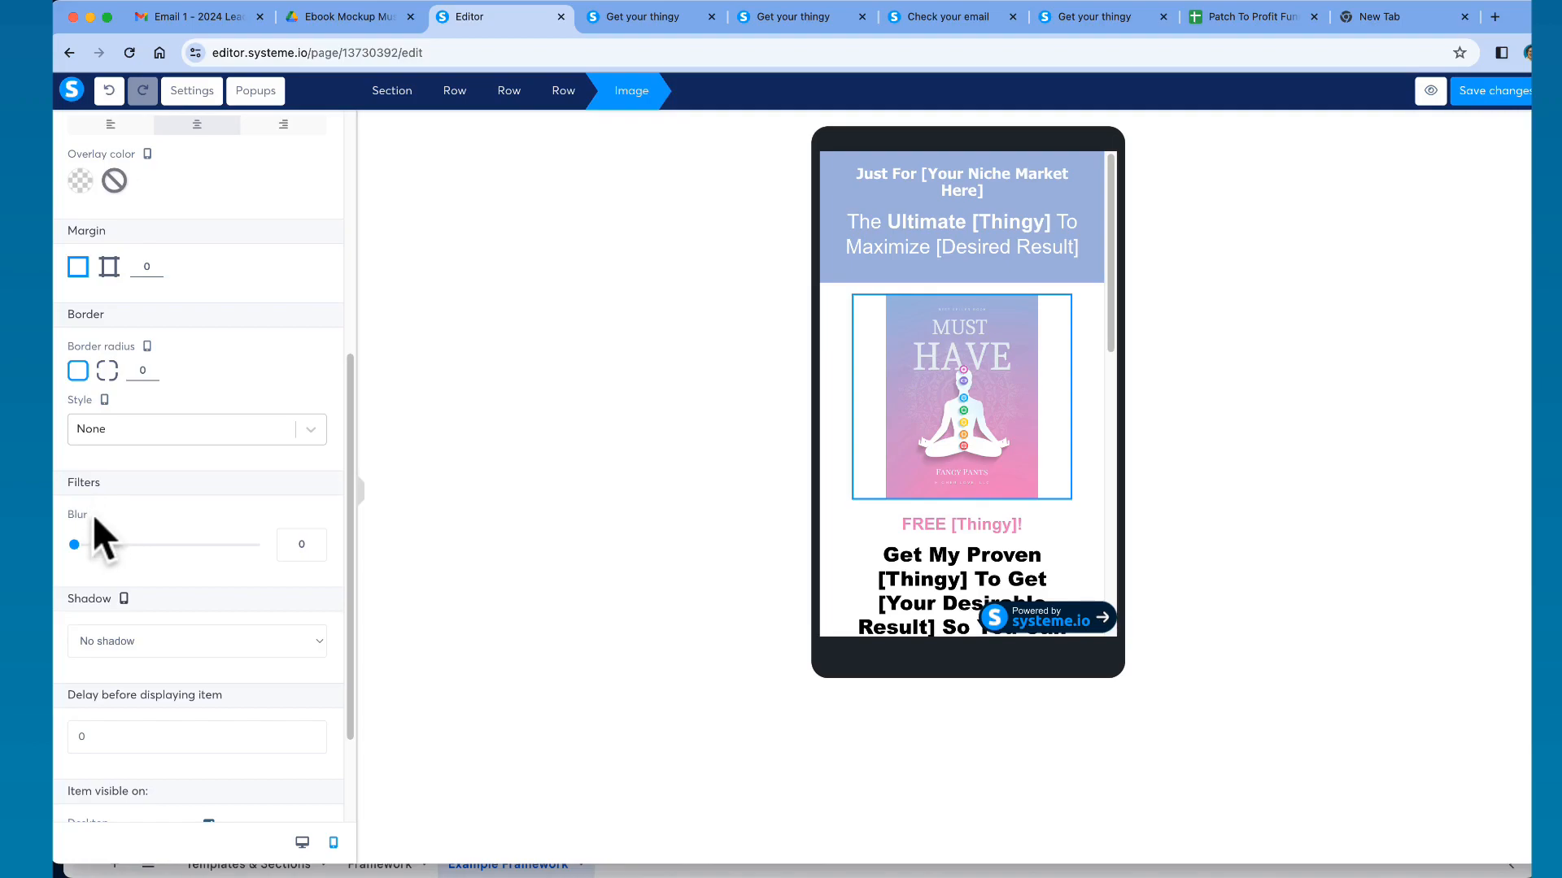
- Try a blur of 4 on the ebook cover, compare it in desktop and mobile views, and reset the blur to 0
drag(74, 544, 147, 545)
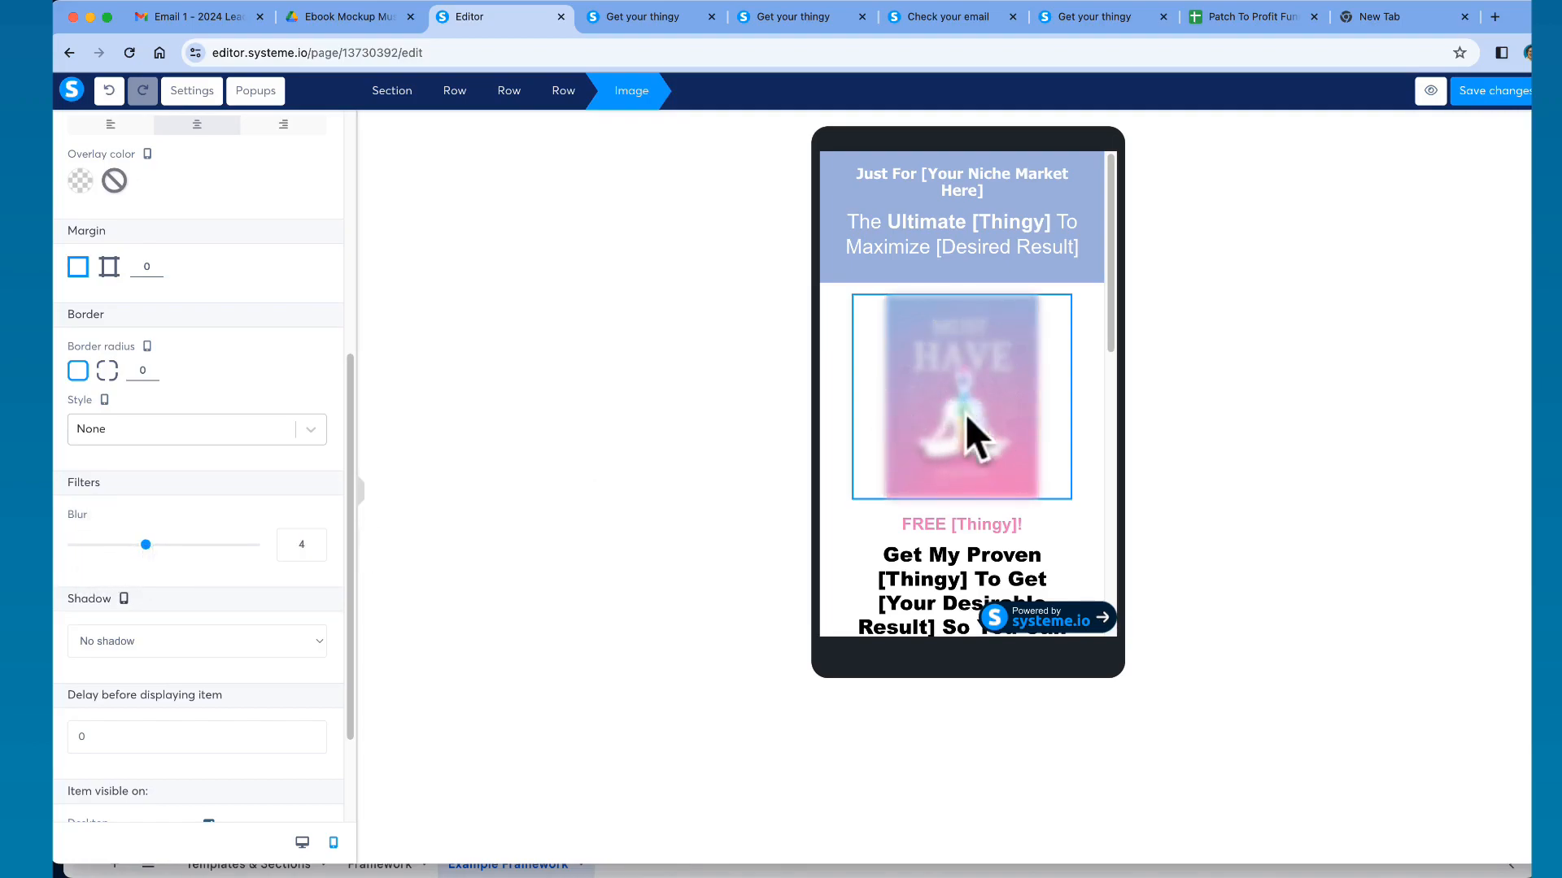
click(303, 843)
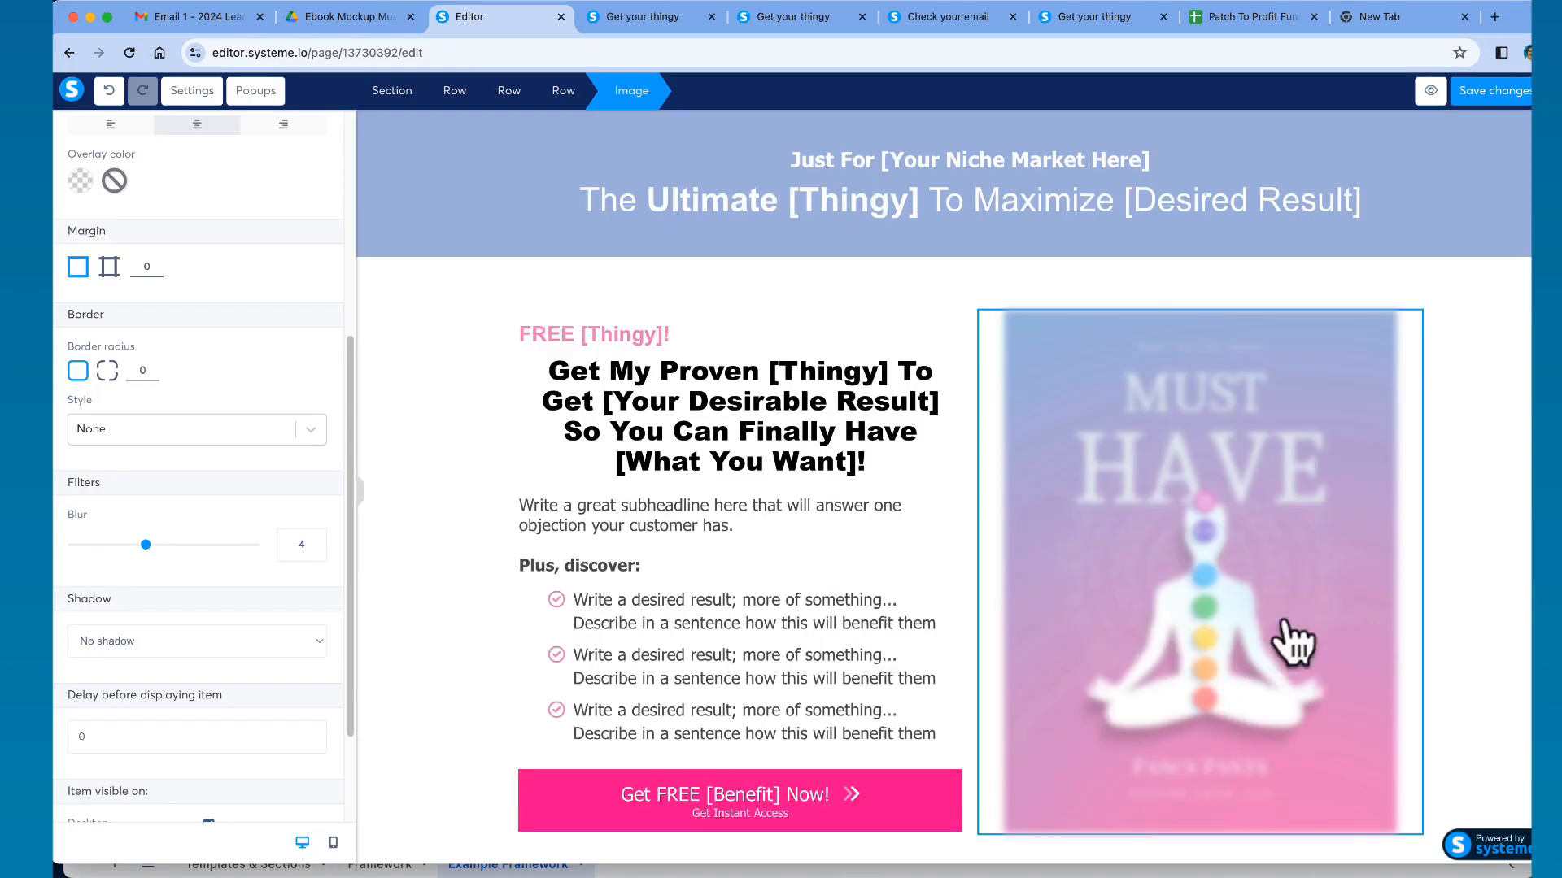
click(332, 842)
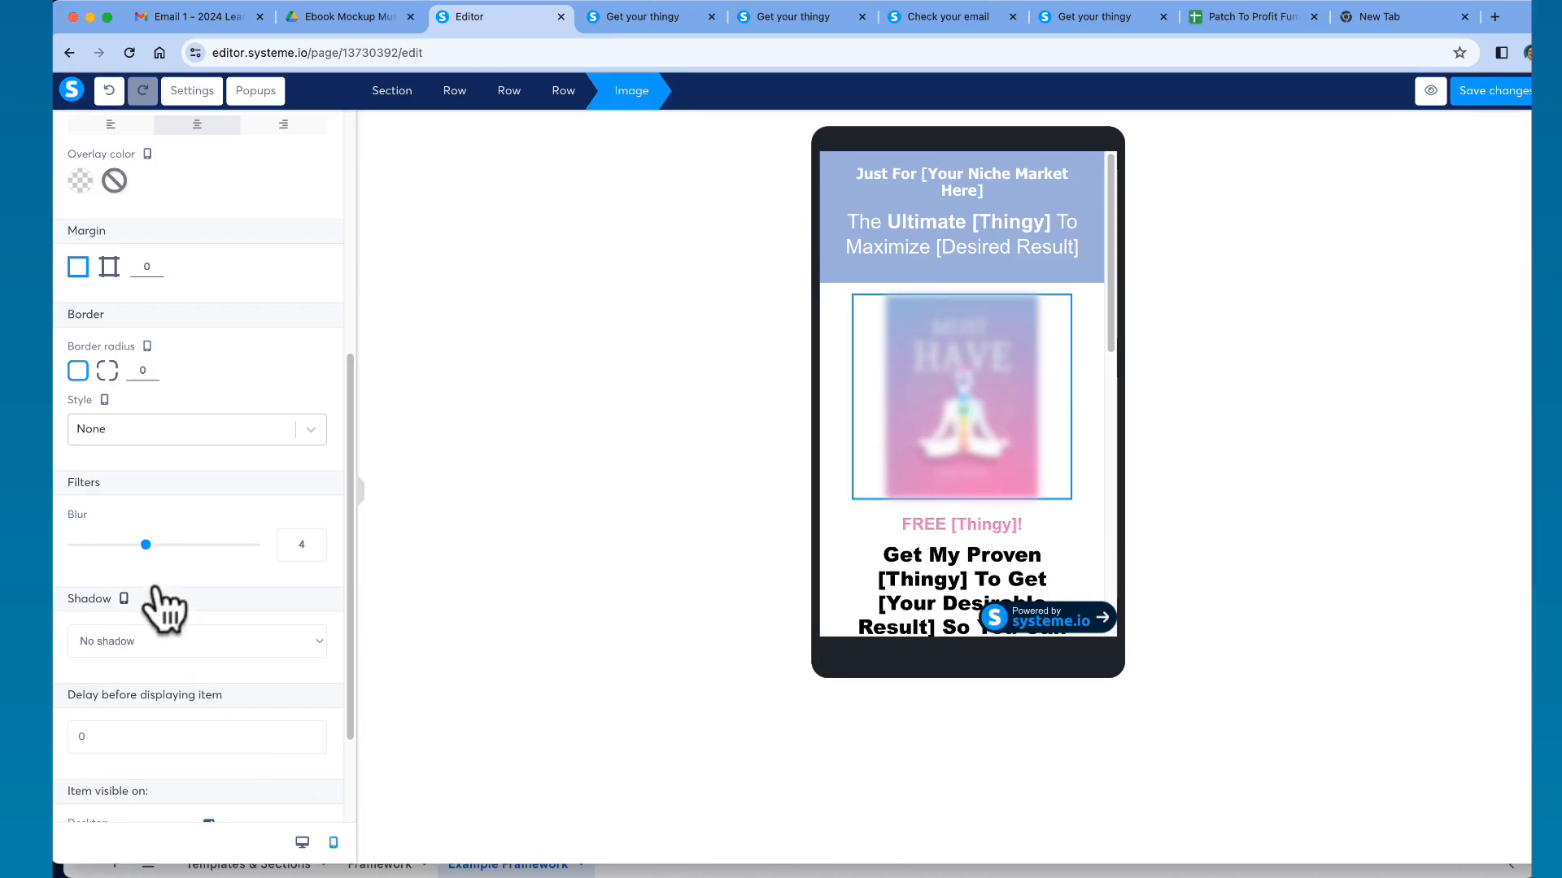
drag(147, 545, 63, 545)
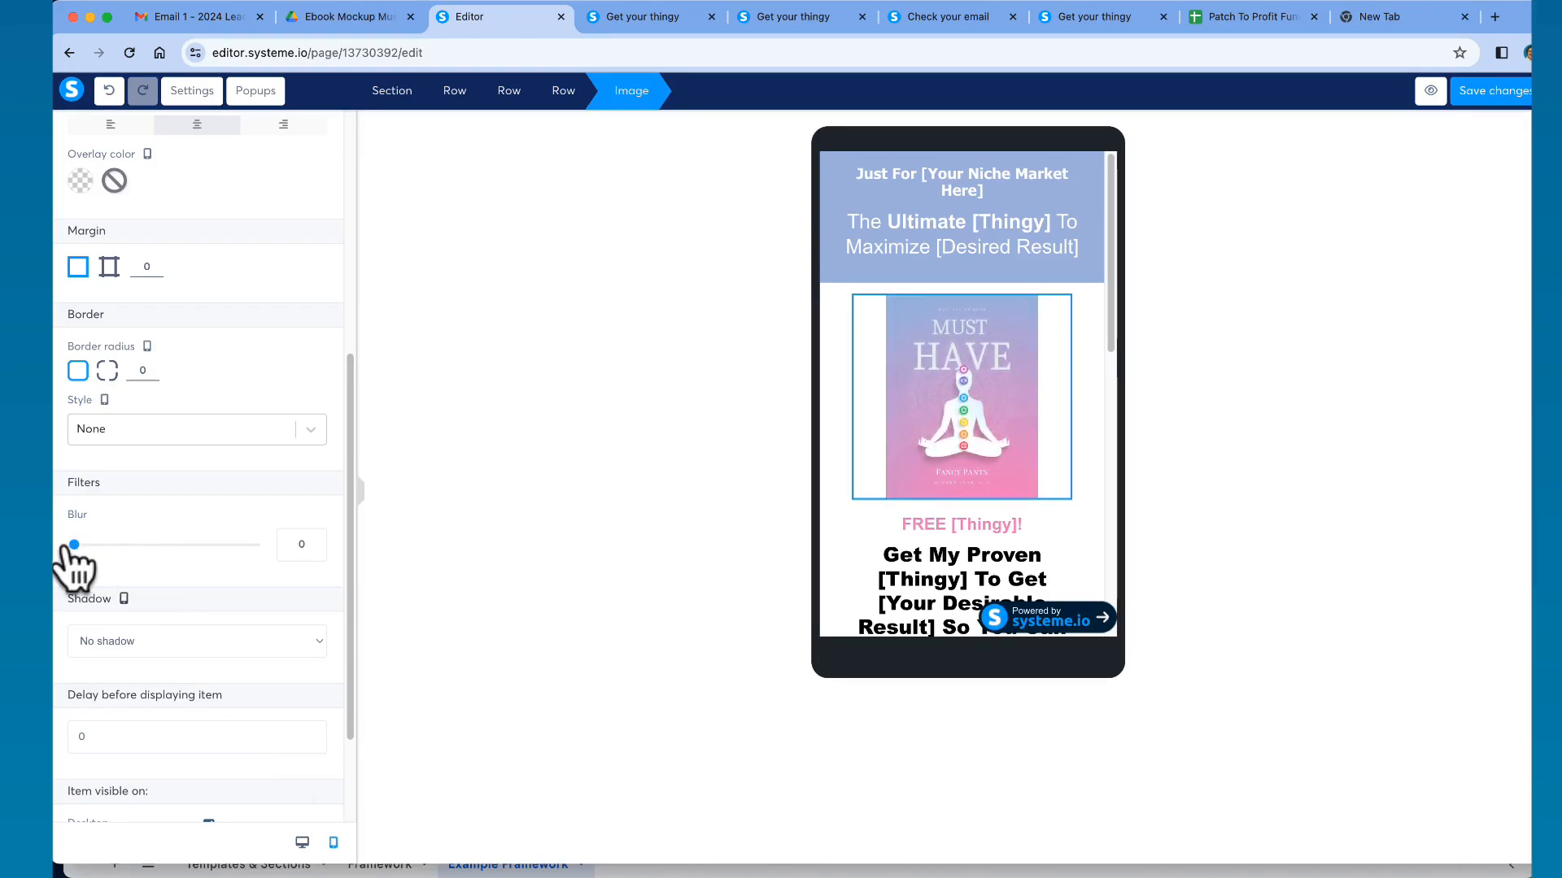
click(925, 445)
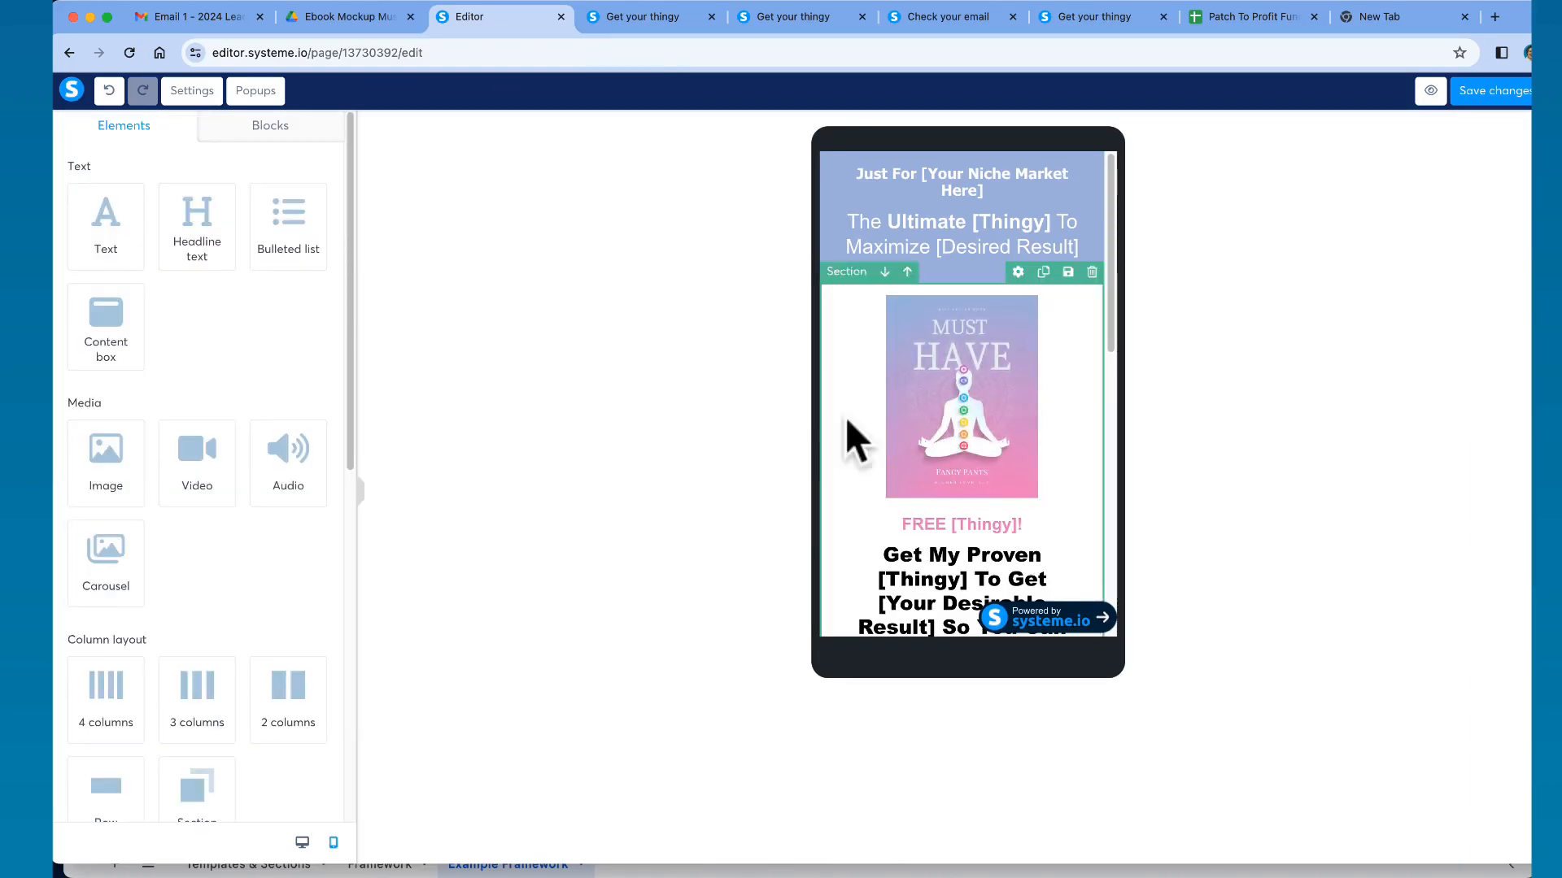
- Set the ebook cover's mobile image size to 144 and close its settings
click(871, 288)
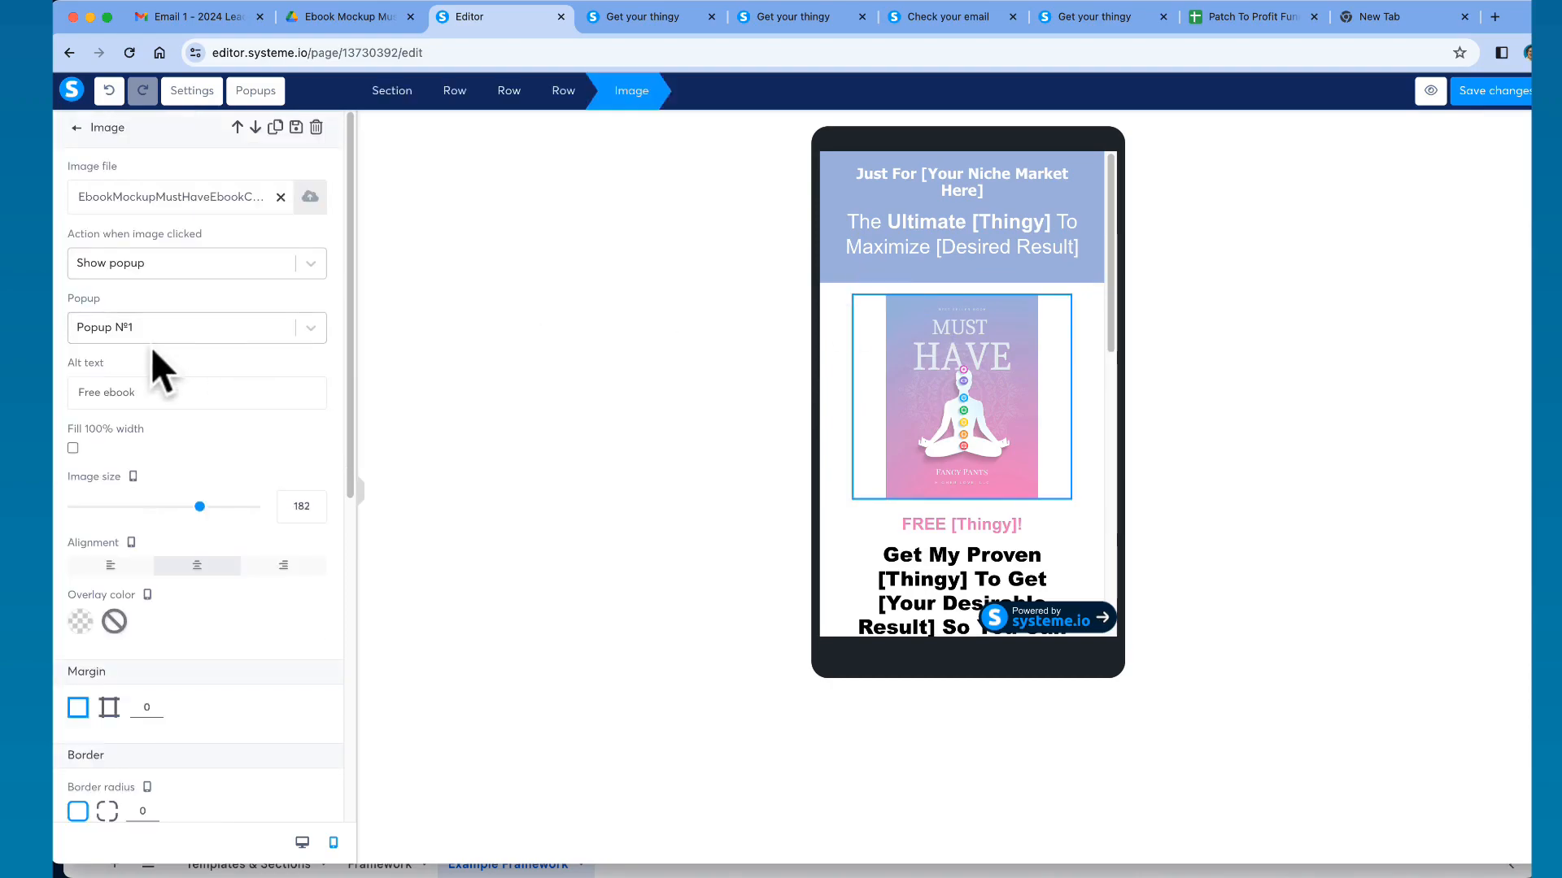
drag(195, 506, 171, 506)
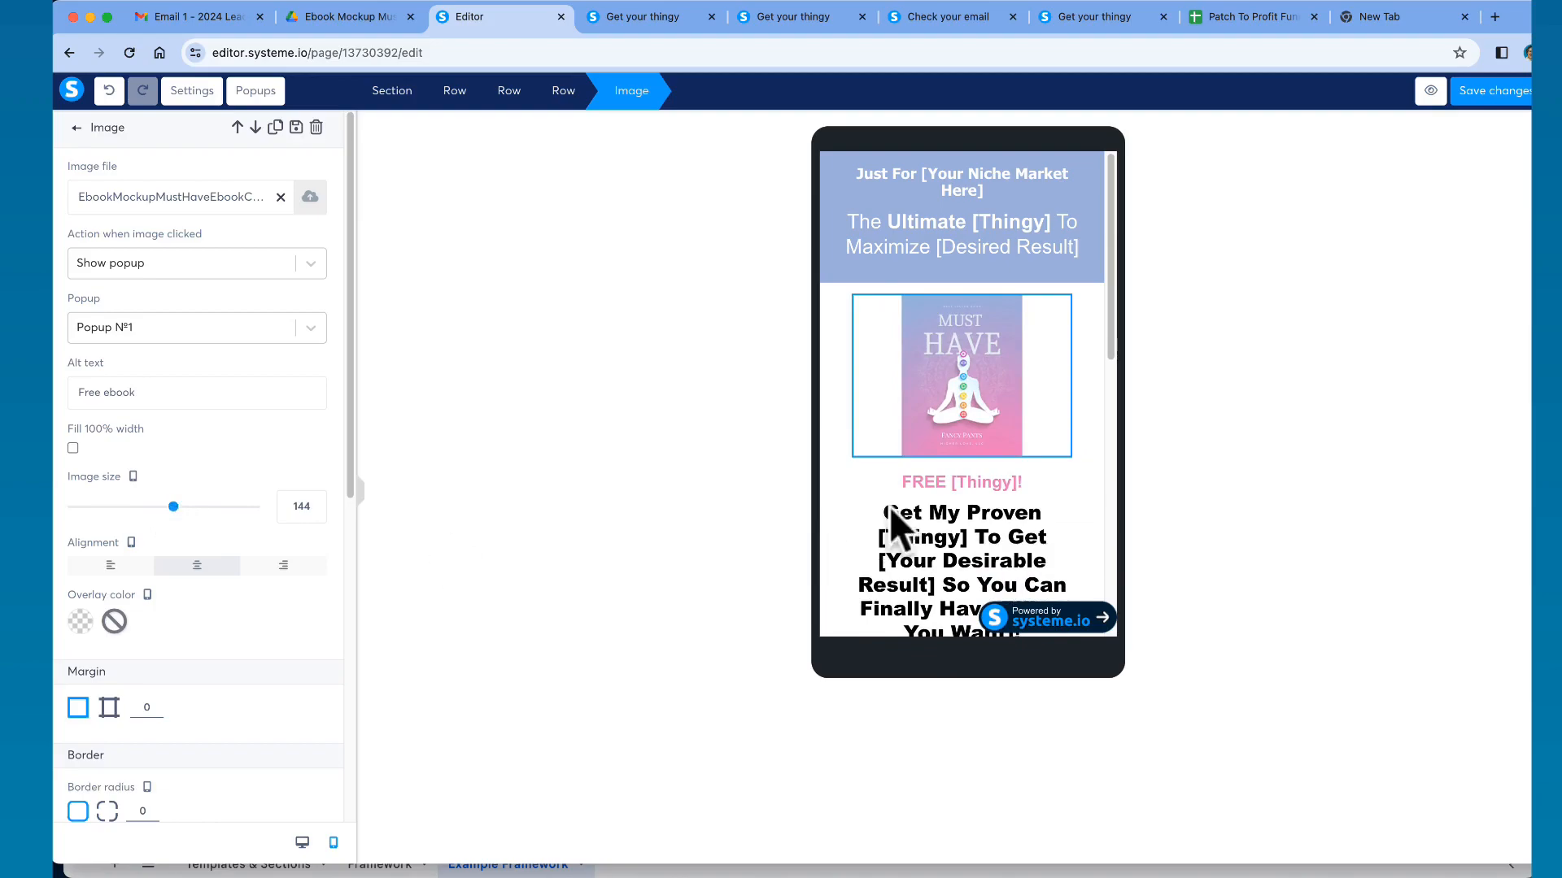
click(961, 491)
- Set the mobile font size of the "Get My Proven [Thingy]" headline to 20 and its line height to 22
scroll(1041, 521, down, 2)
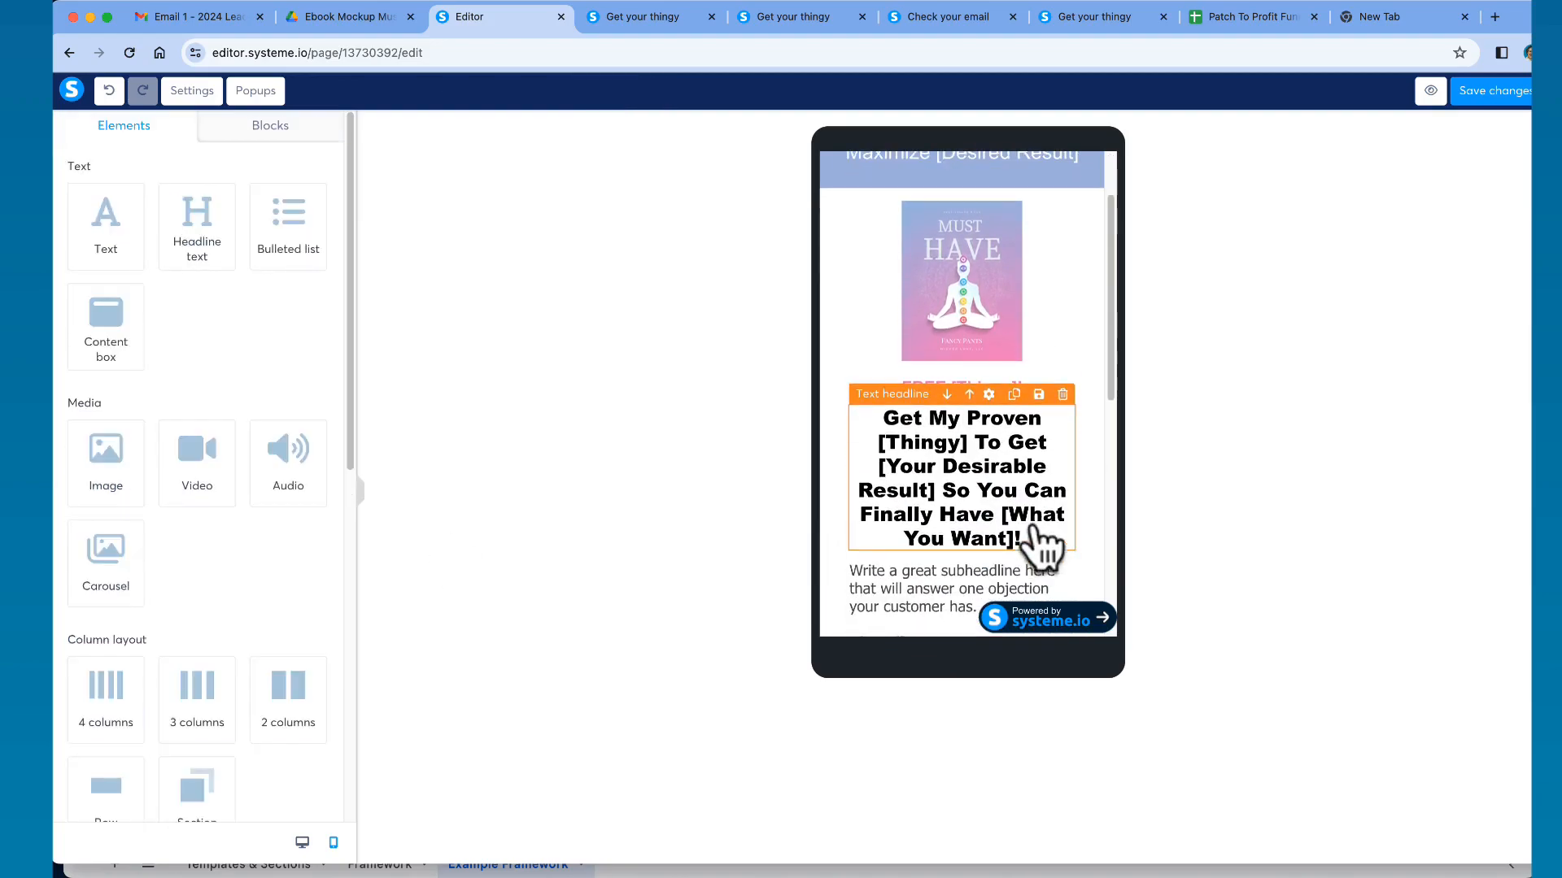
click(953, 492)
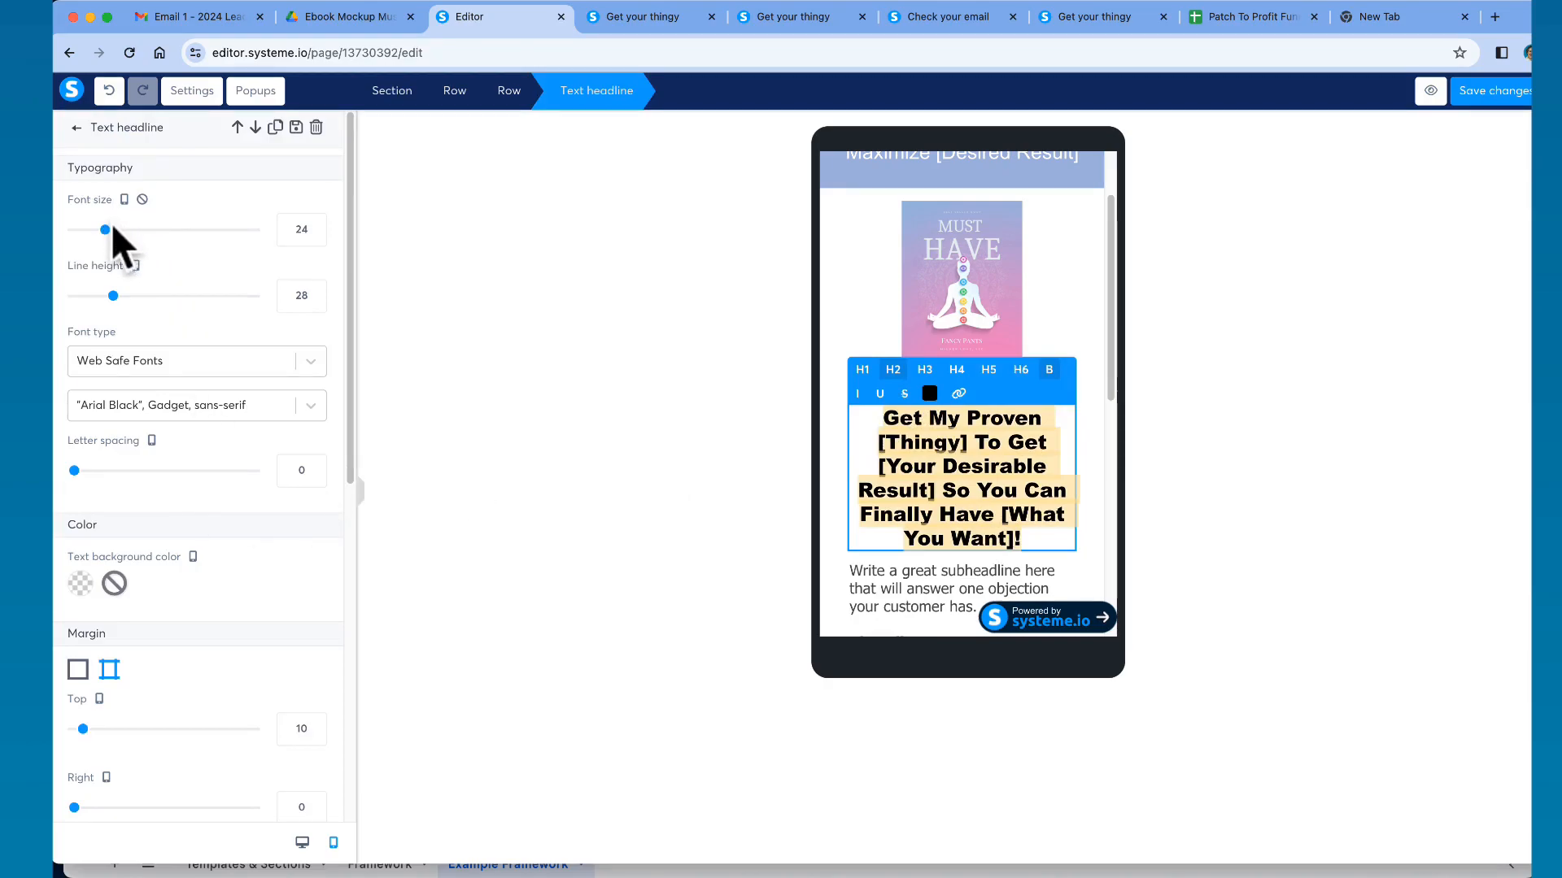
drag(103, 229, 97, 230)
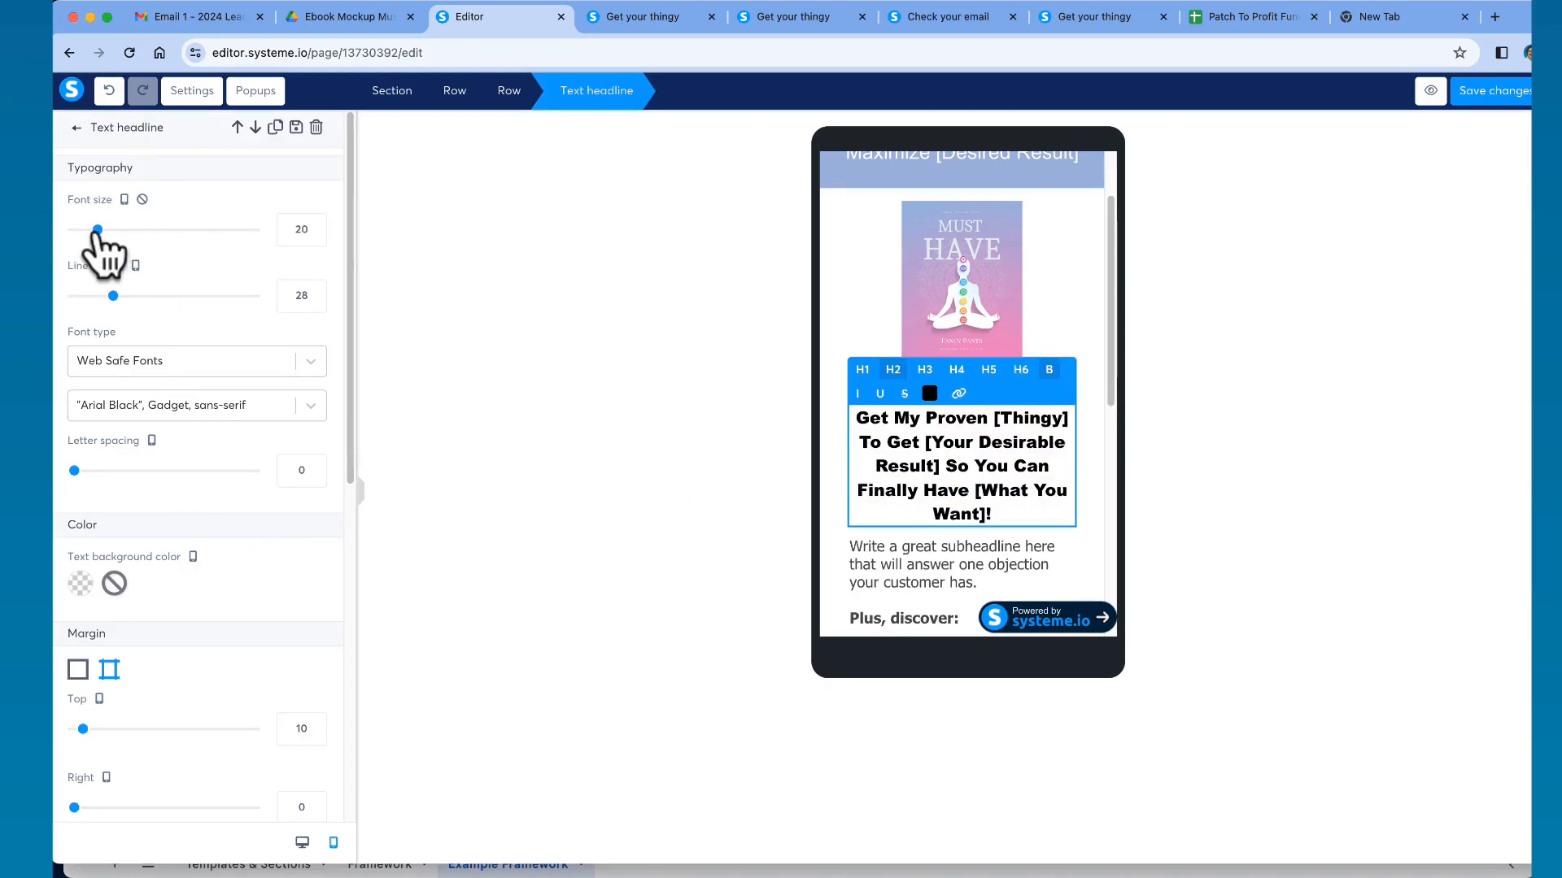
drag(111, 295, 101, 297)
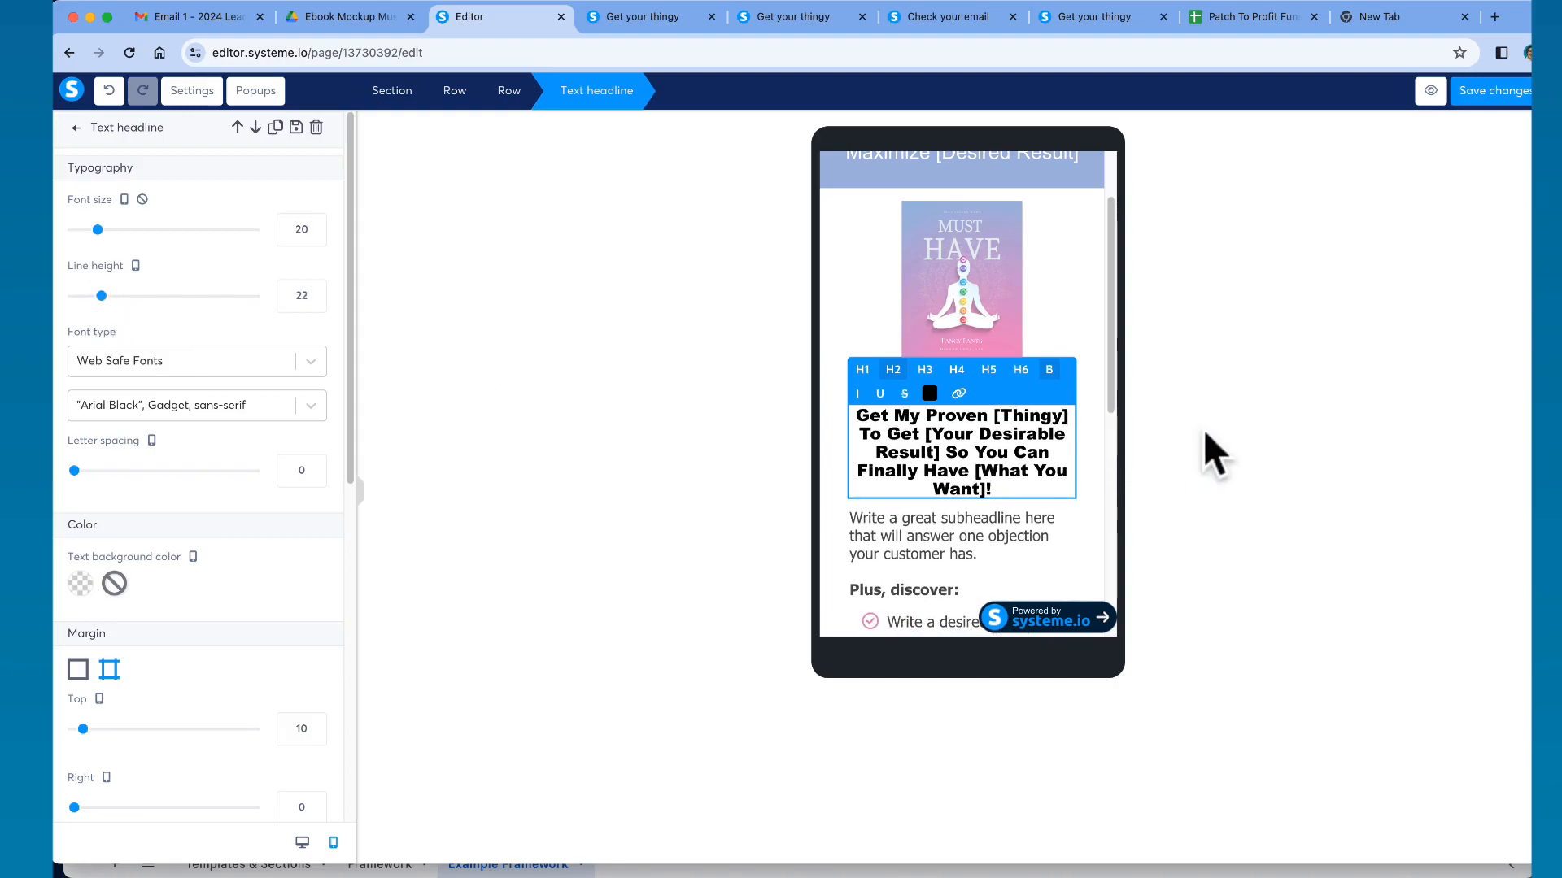
- Look up the mobile H1 font size in the spreadsheet's Colors & Fonts table
click(1015, 531)
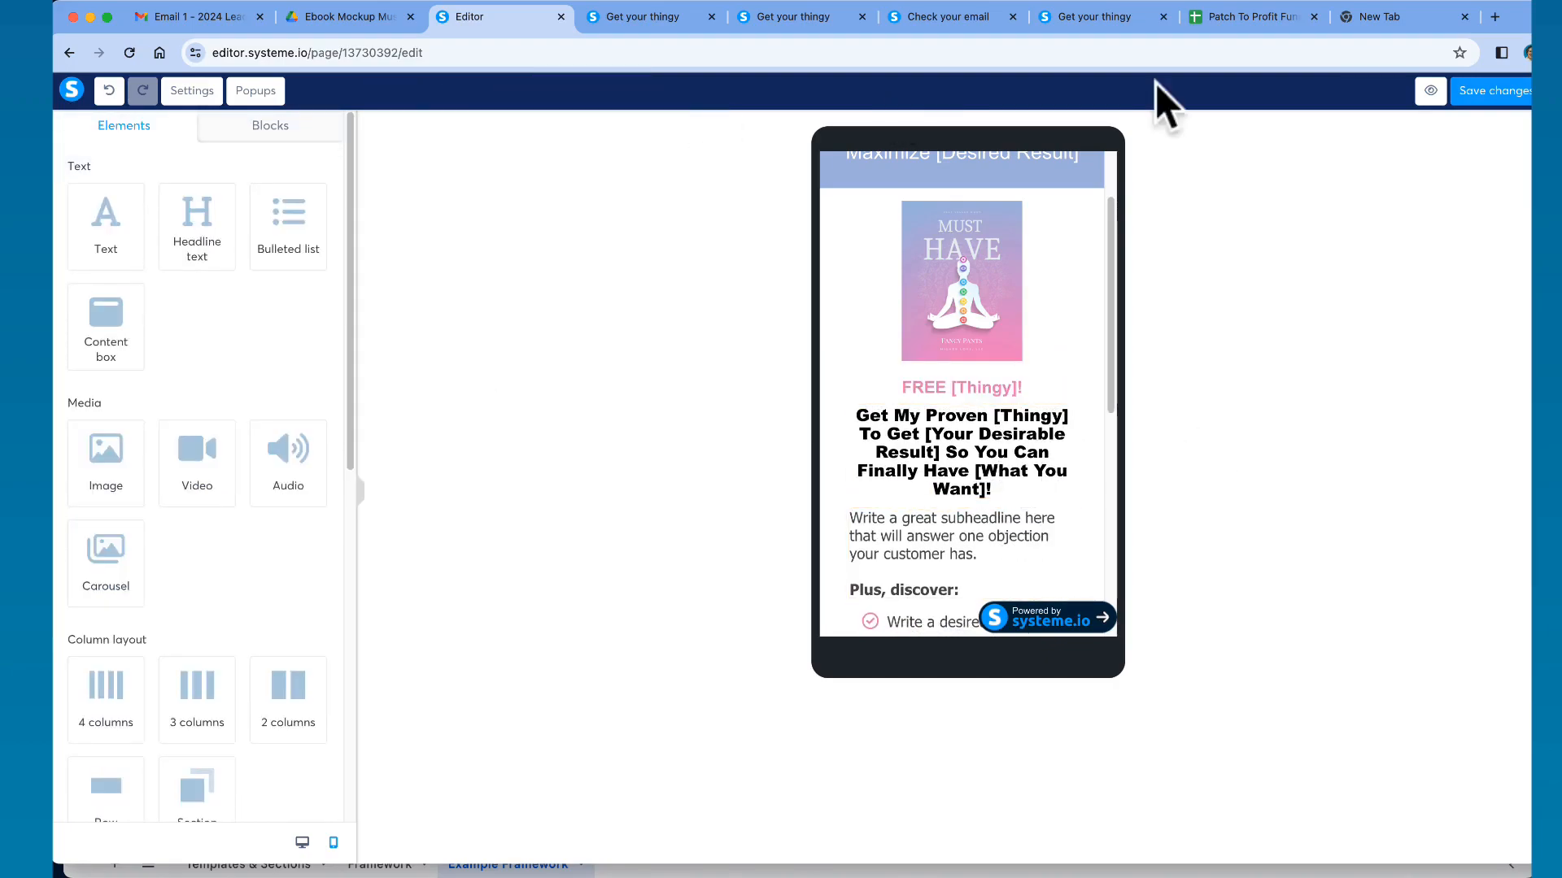
click(1264, 17)
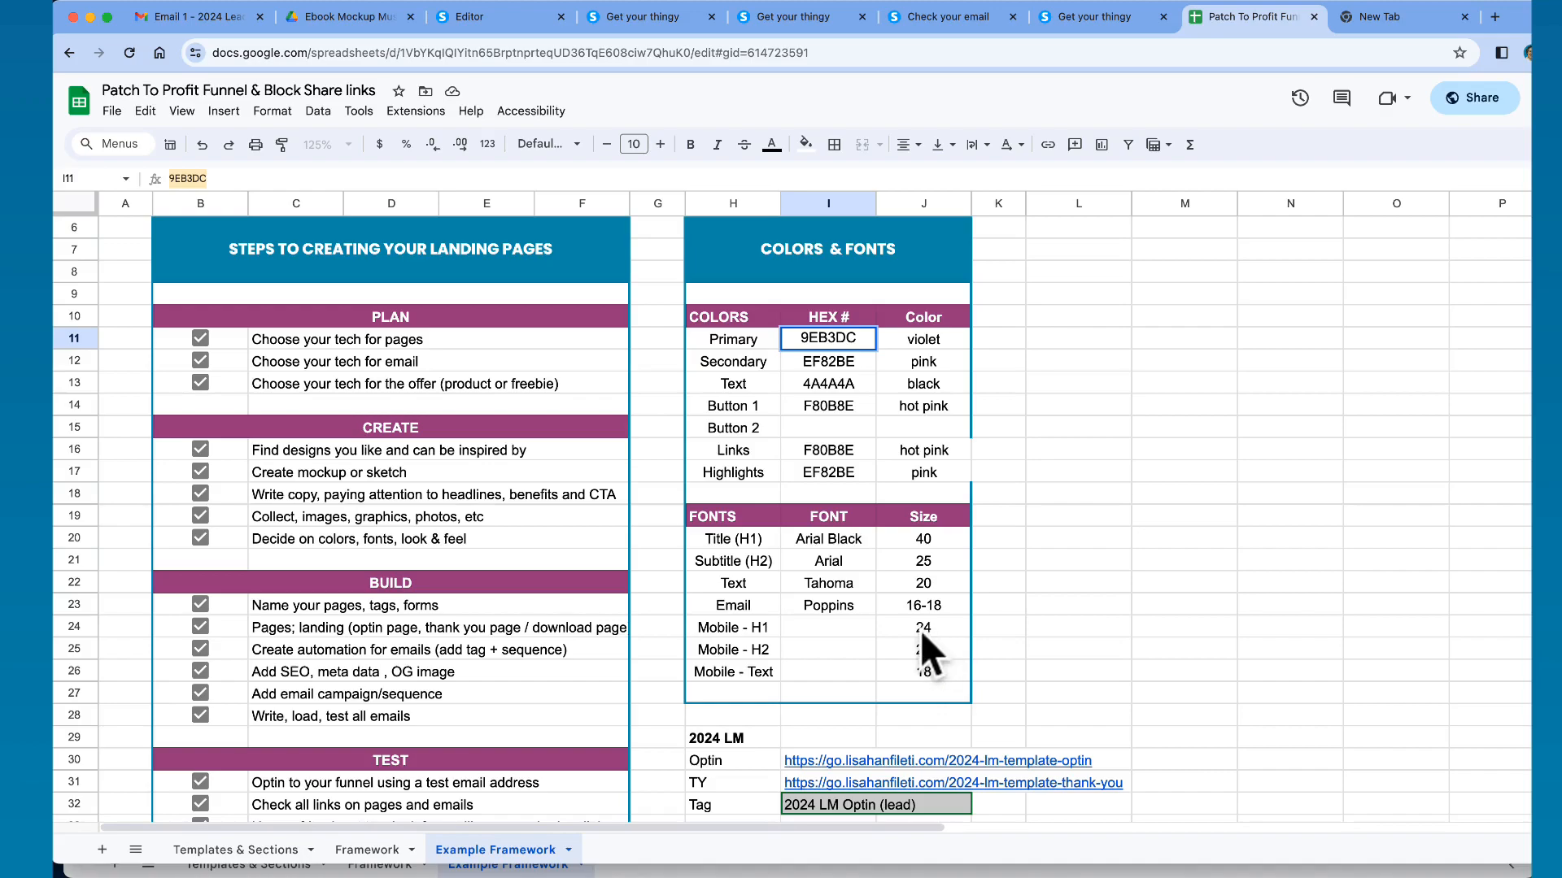
click(1100, 16)
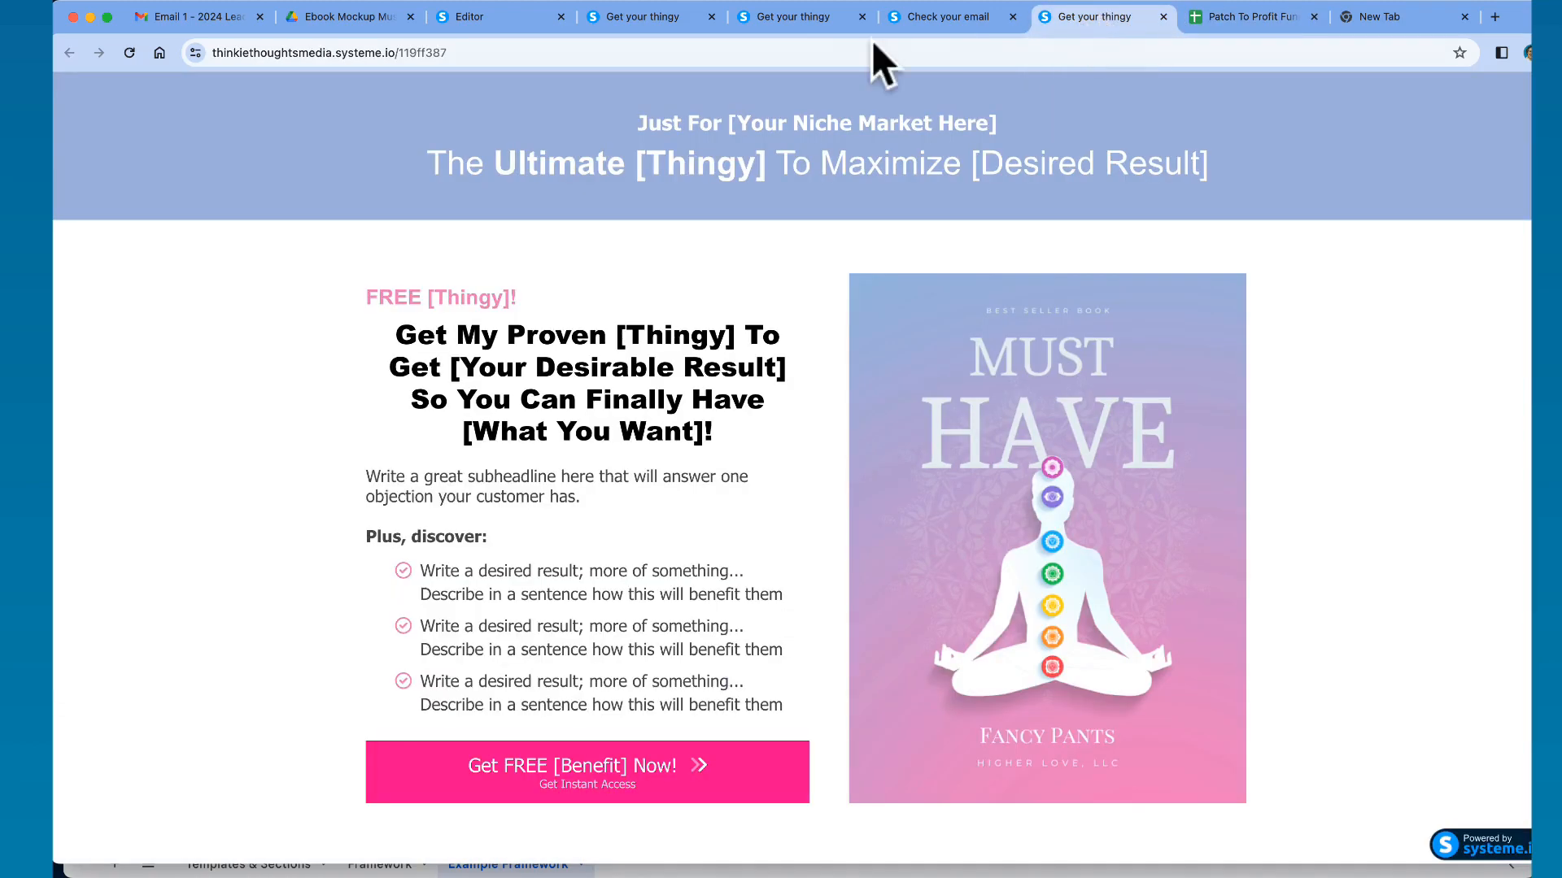
- Return to the page editor and set the "Get My Proven [Thingy]" headline's mobile font size to 24 and line height to 26
click(476, 16)
click(928, 440)
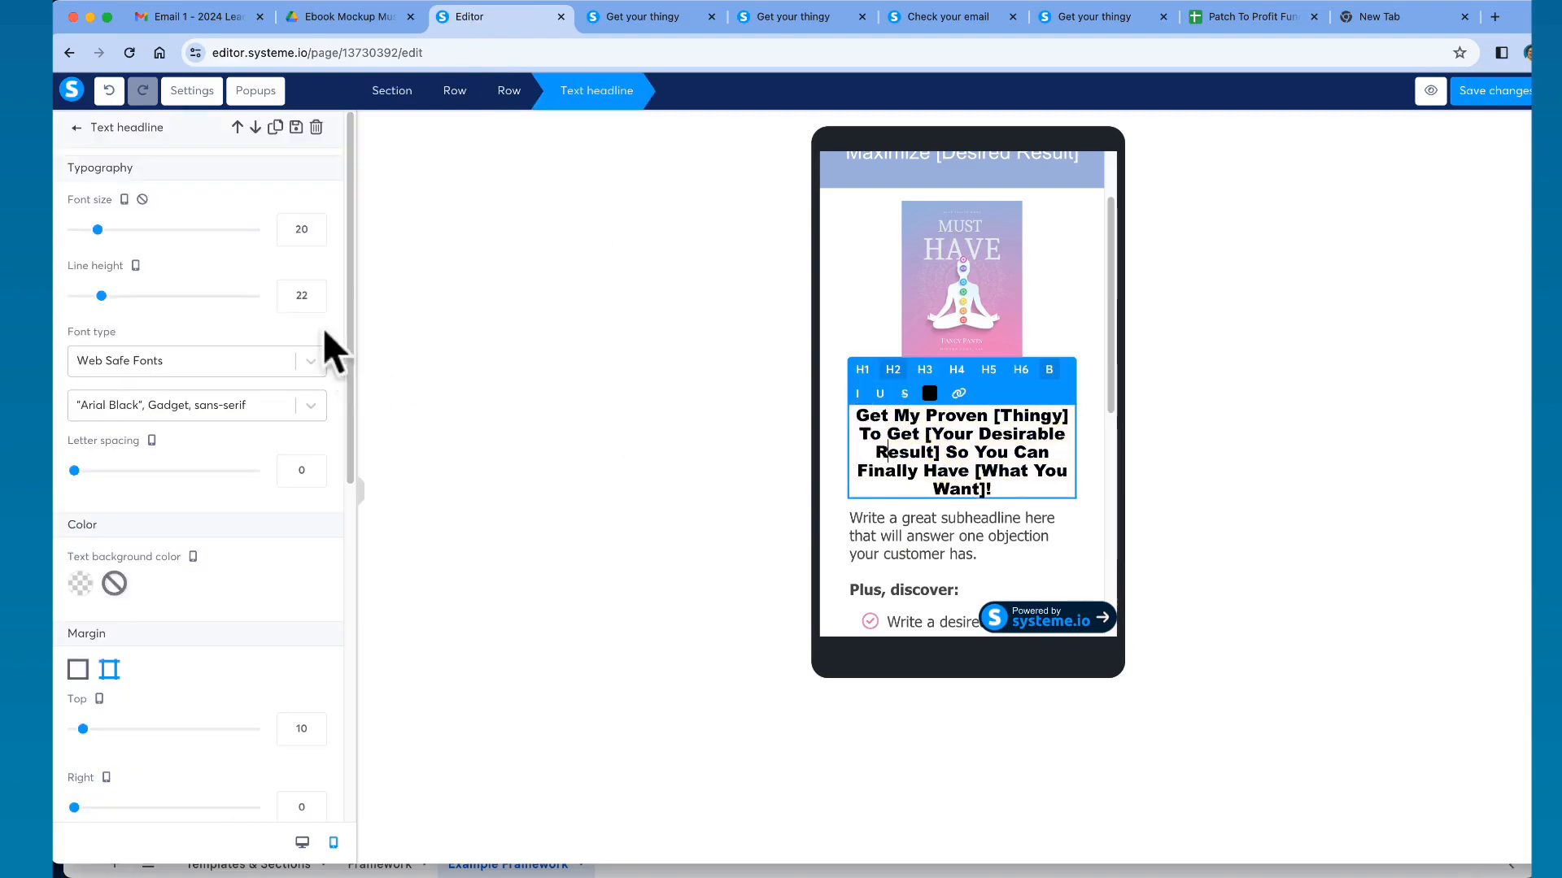
drag(96, 295, 114, 296)
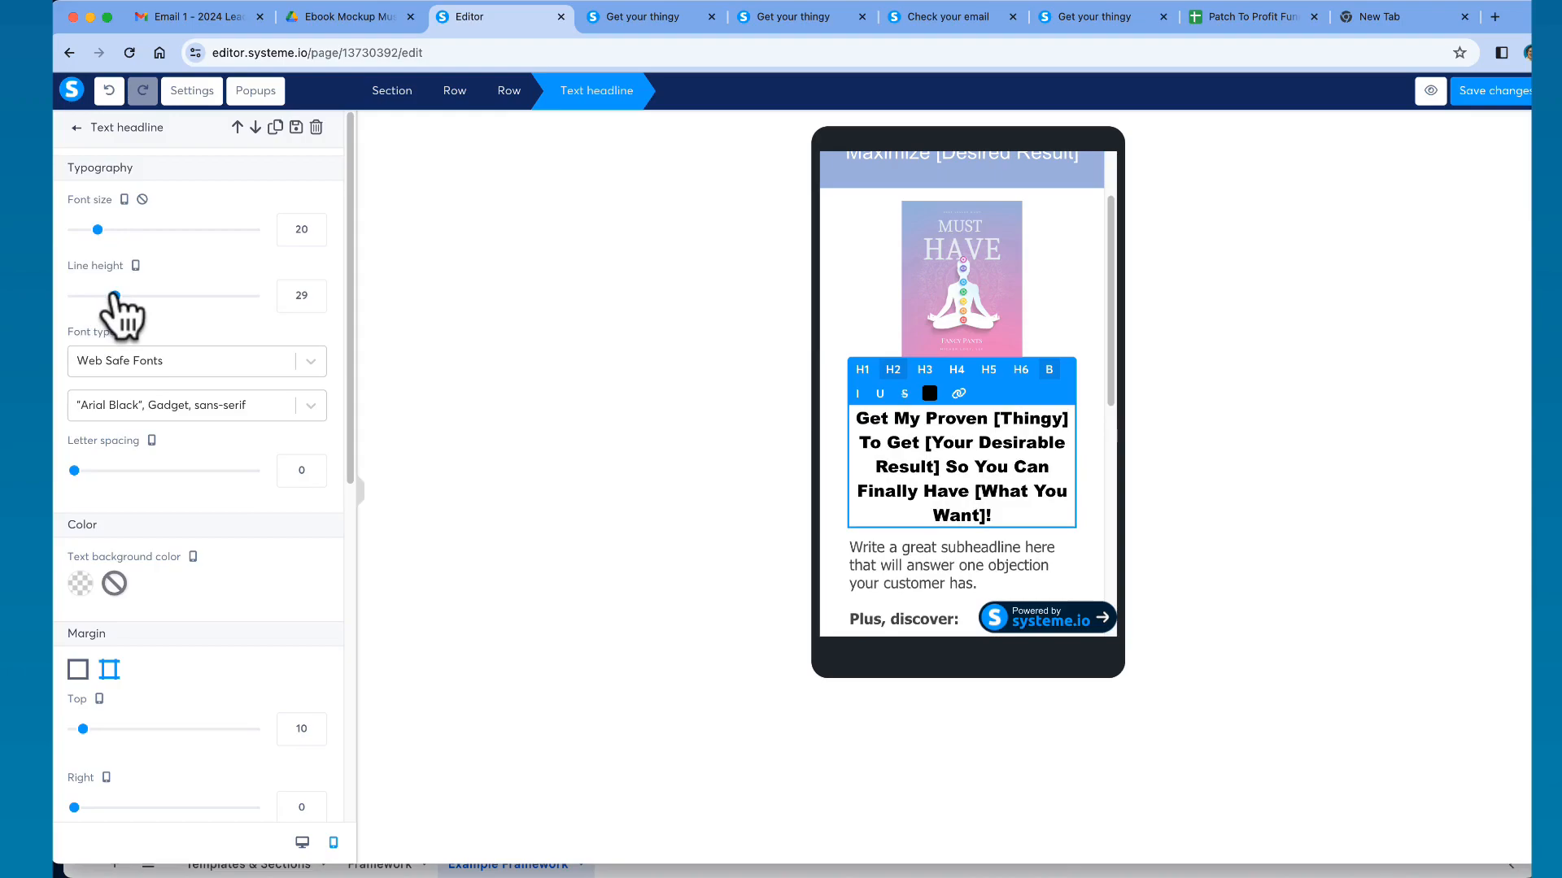
drag(95, 229, 105, 229)
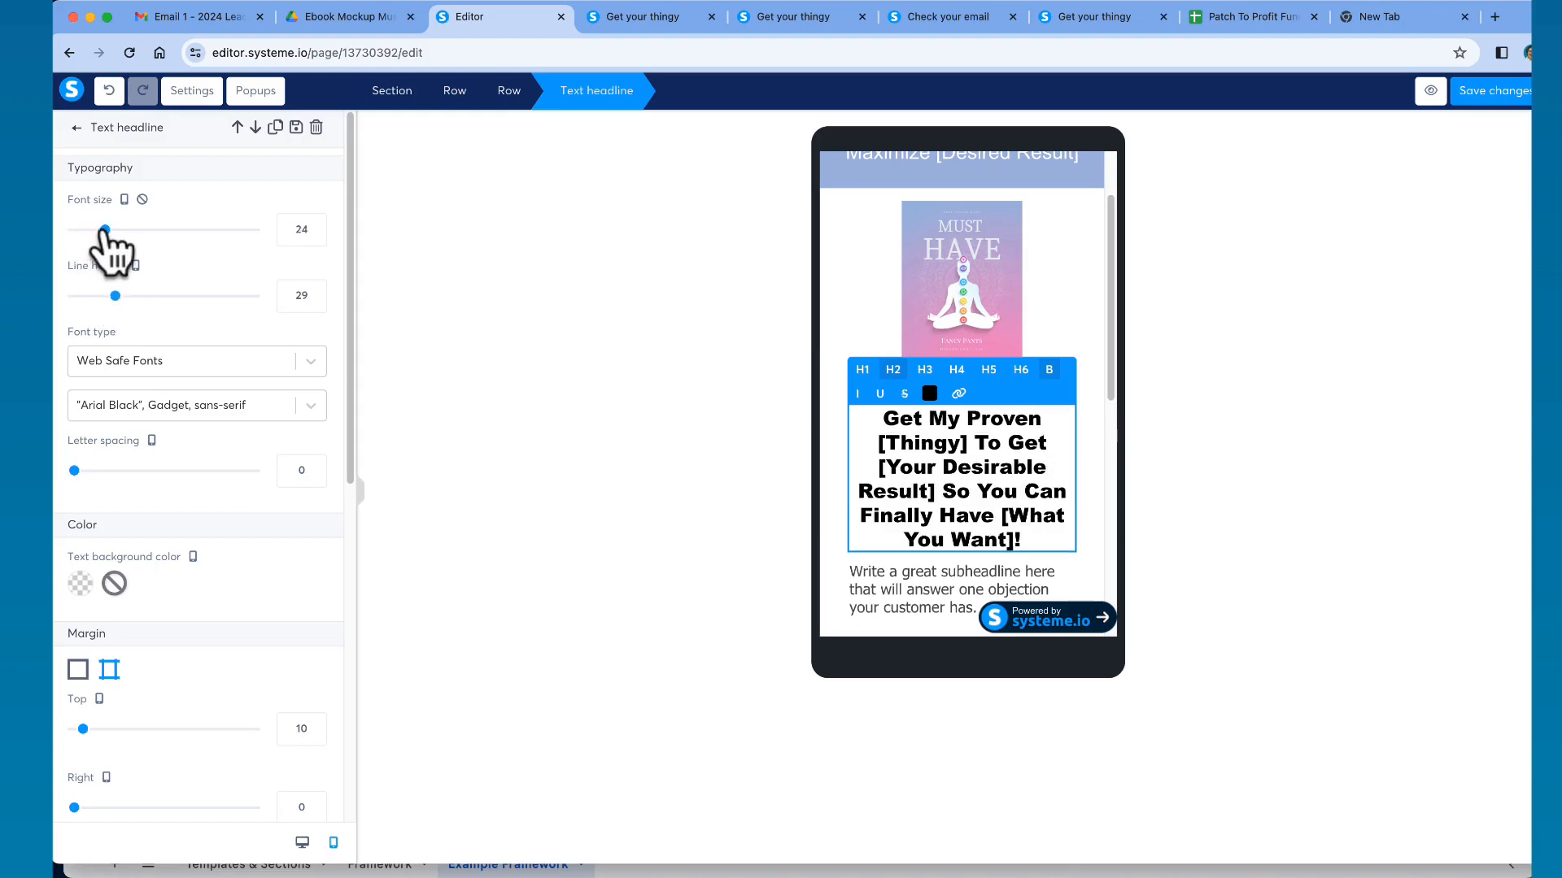
drag(112, 295, 108, 295)
click(309, 297)
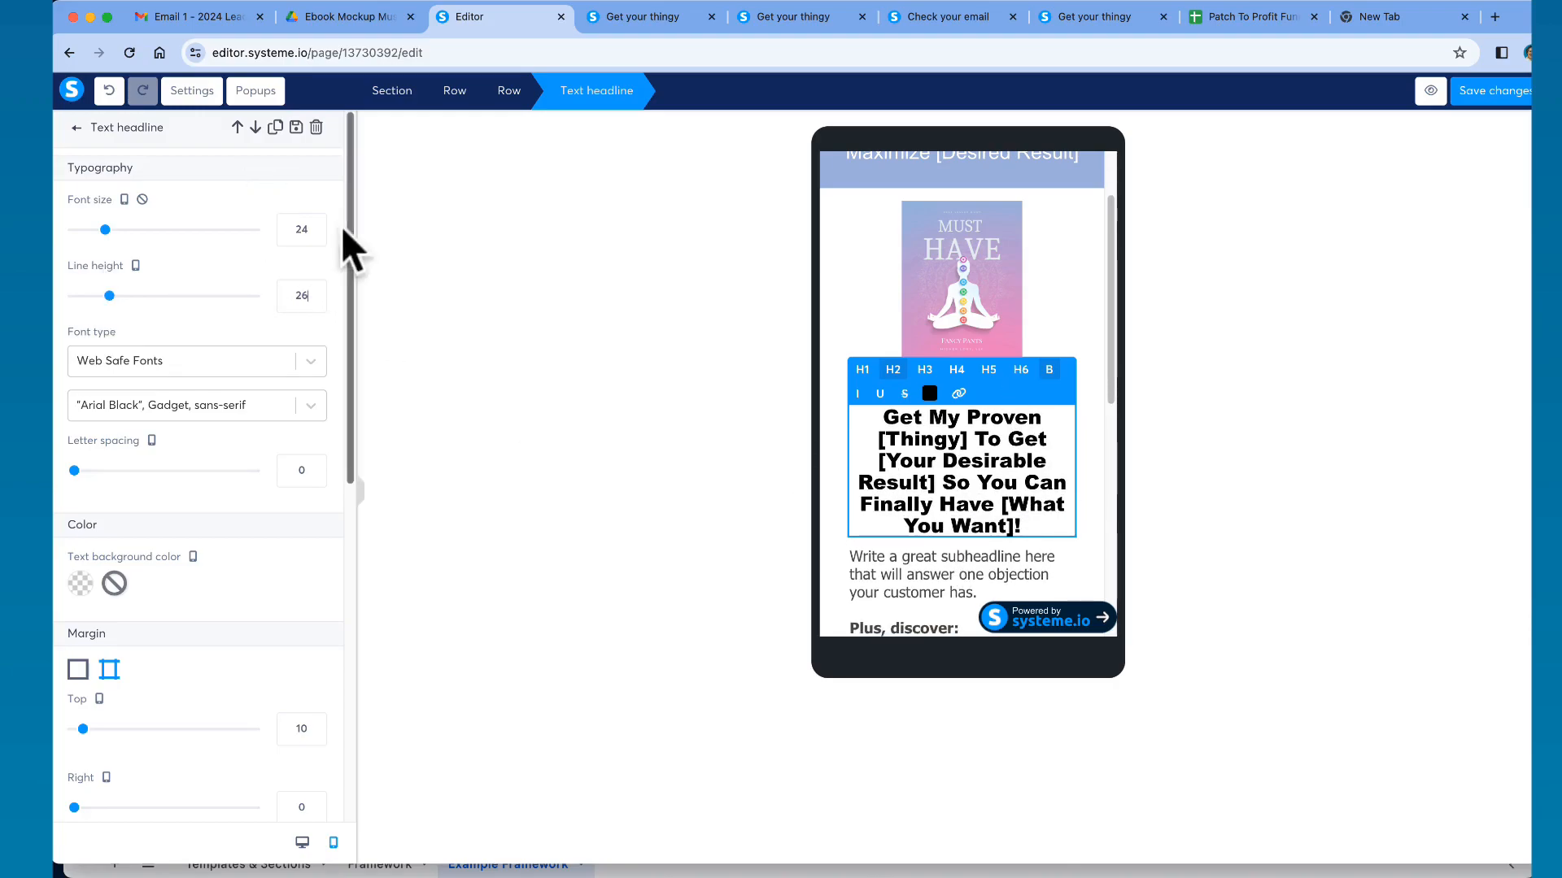
key(Escape)
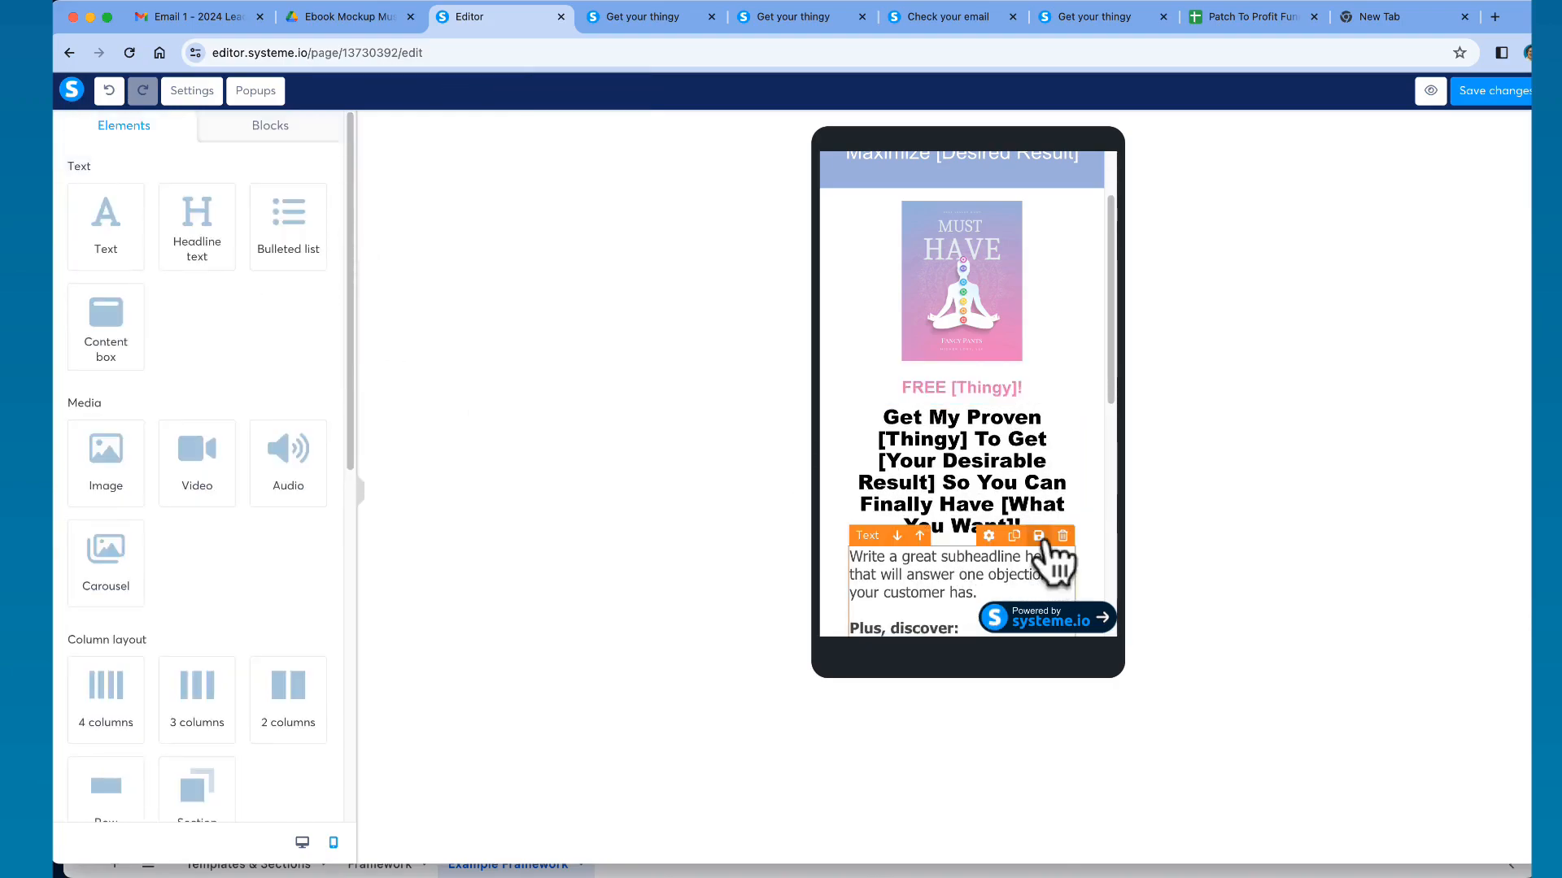
- Review the mobile layout down to the bulleted list and switch the editor back to desktop view
scroll(1062, 484, down, 5)
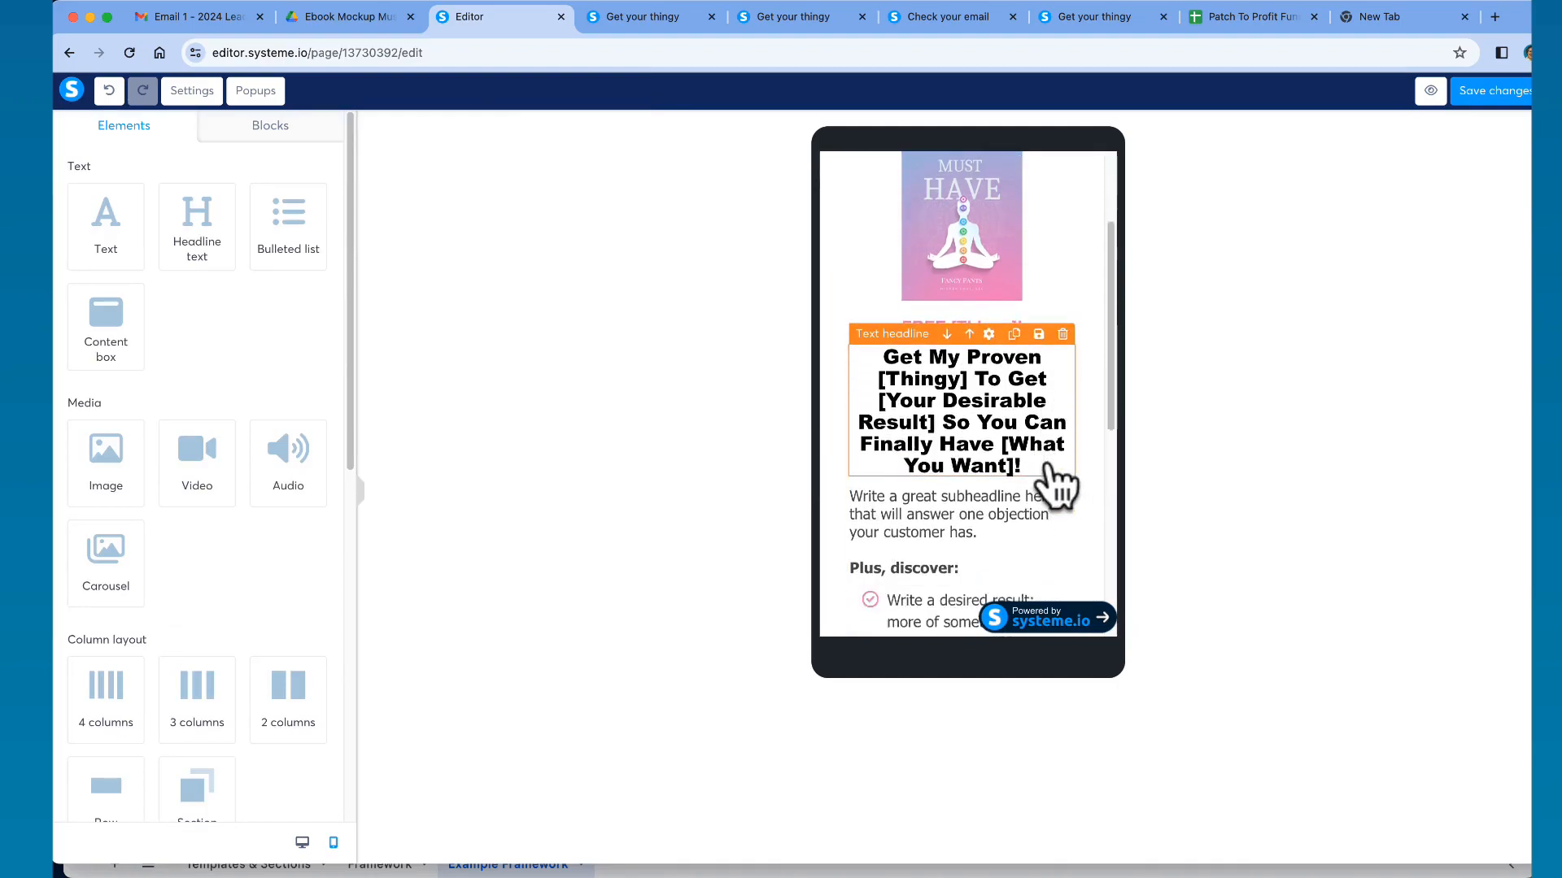
scroll(1056, 481, up, 5)
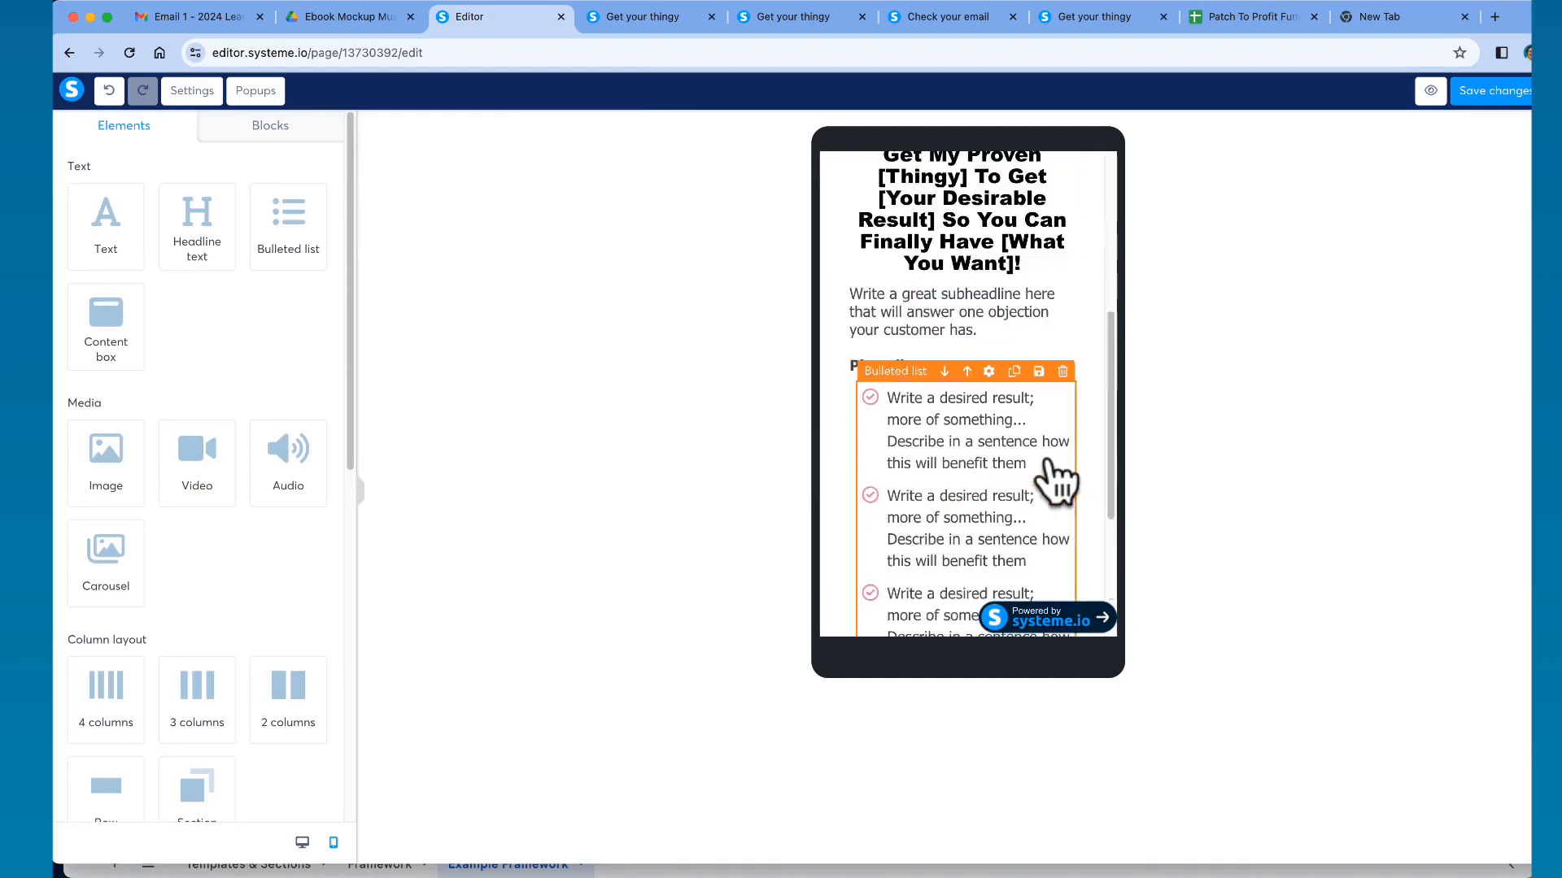
click(302, 842)
scroll(488, 301, up, 2)
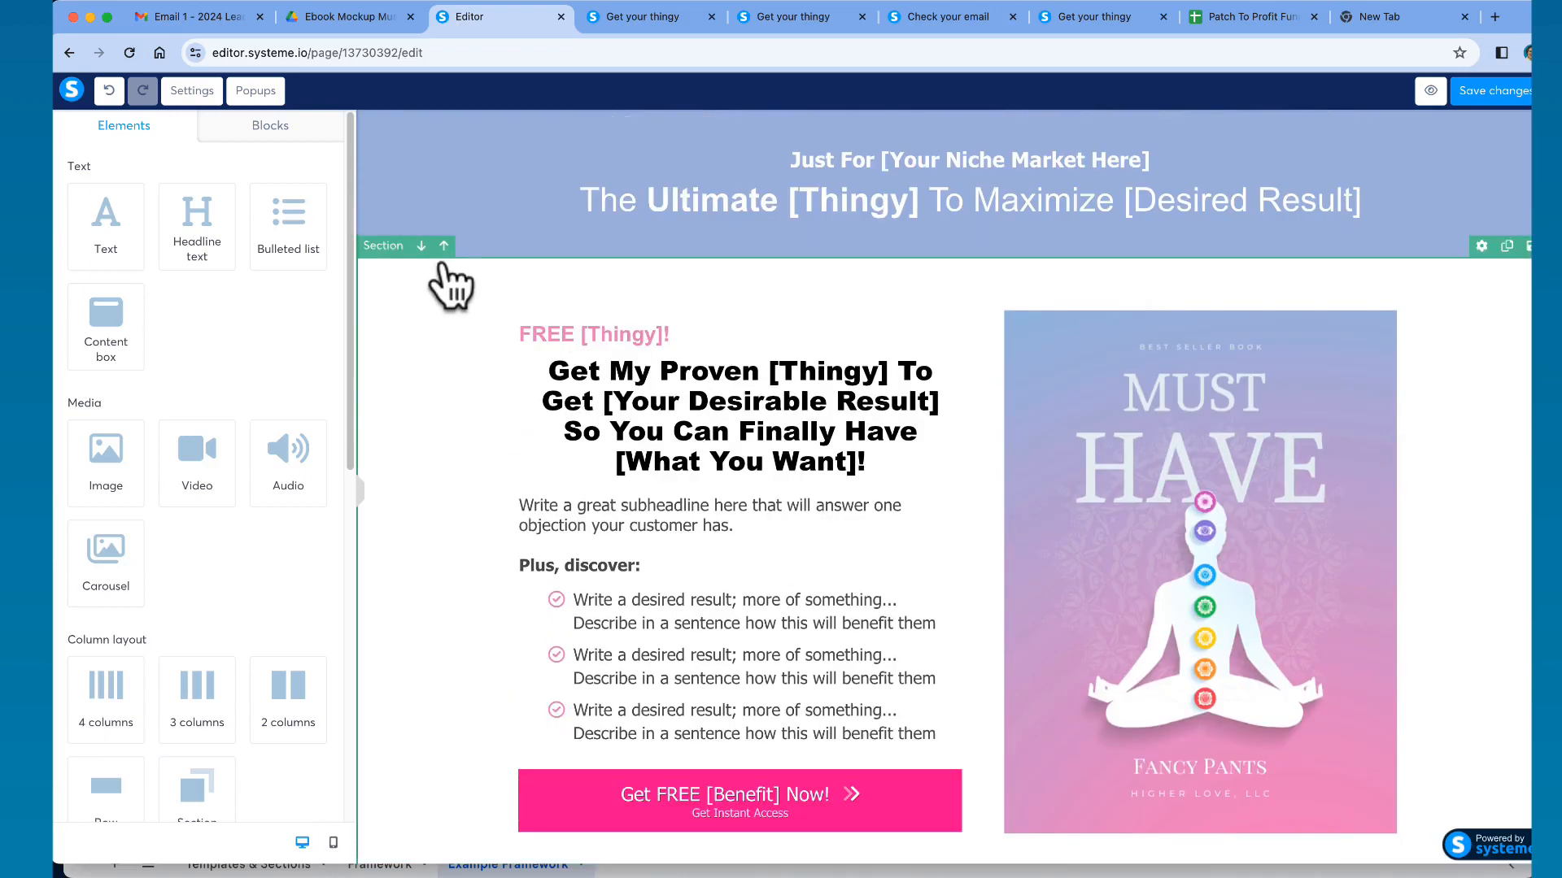
- Examine the settings of the header section, its row and its "Just For [Your Niche Market Here]" text to compare the nested levels
click(382, 122)
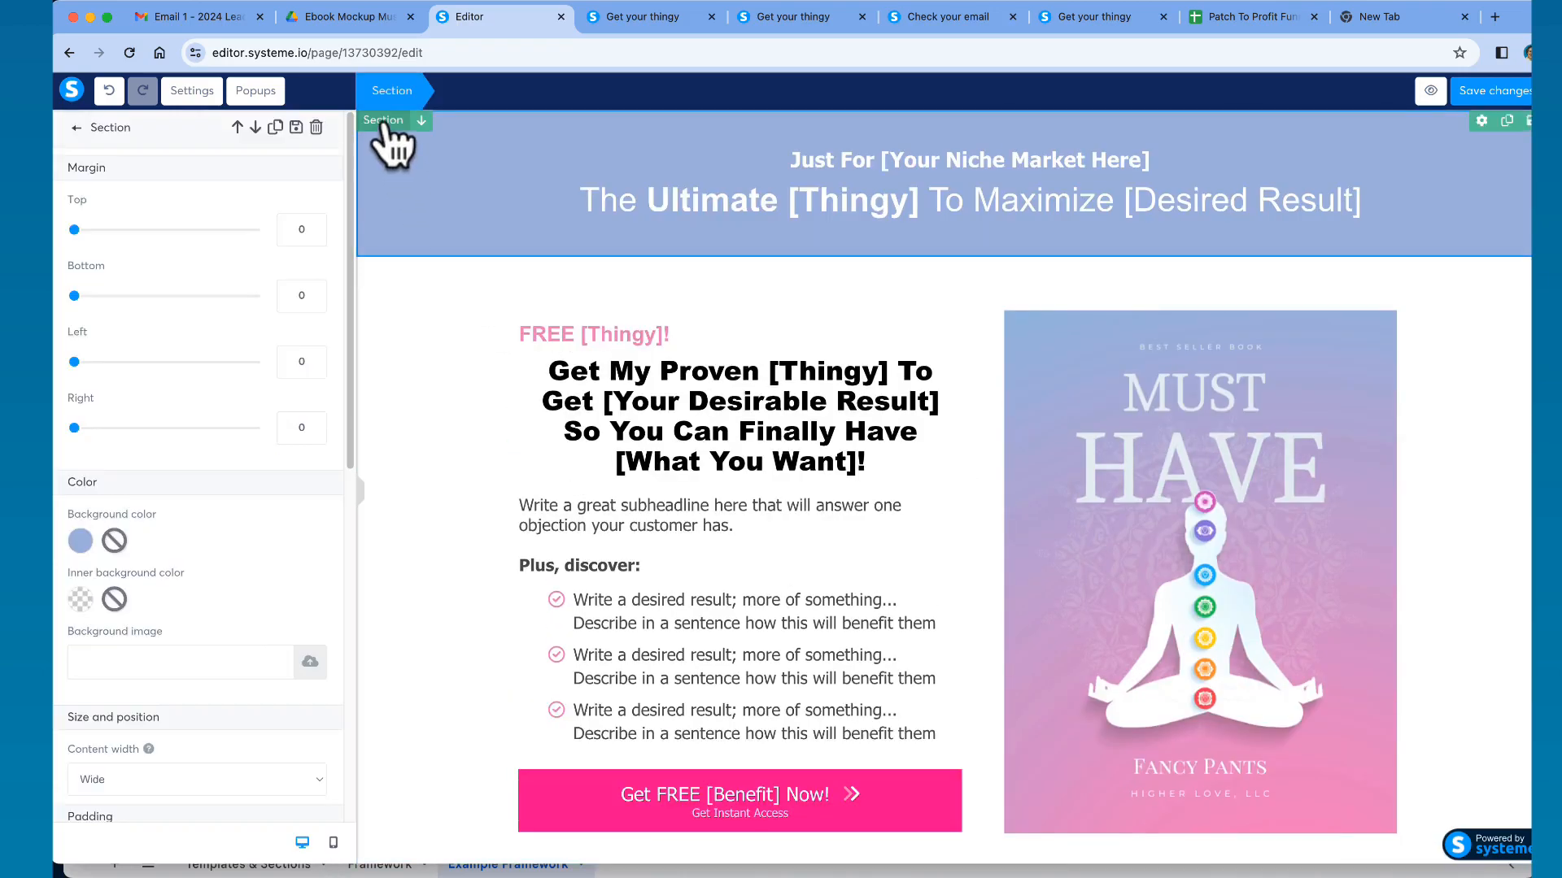
click(654, 200)
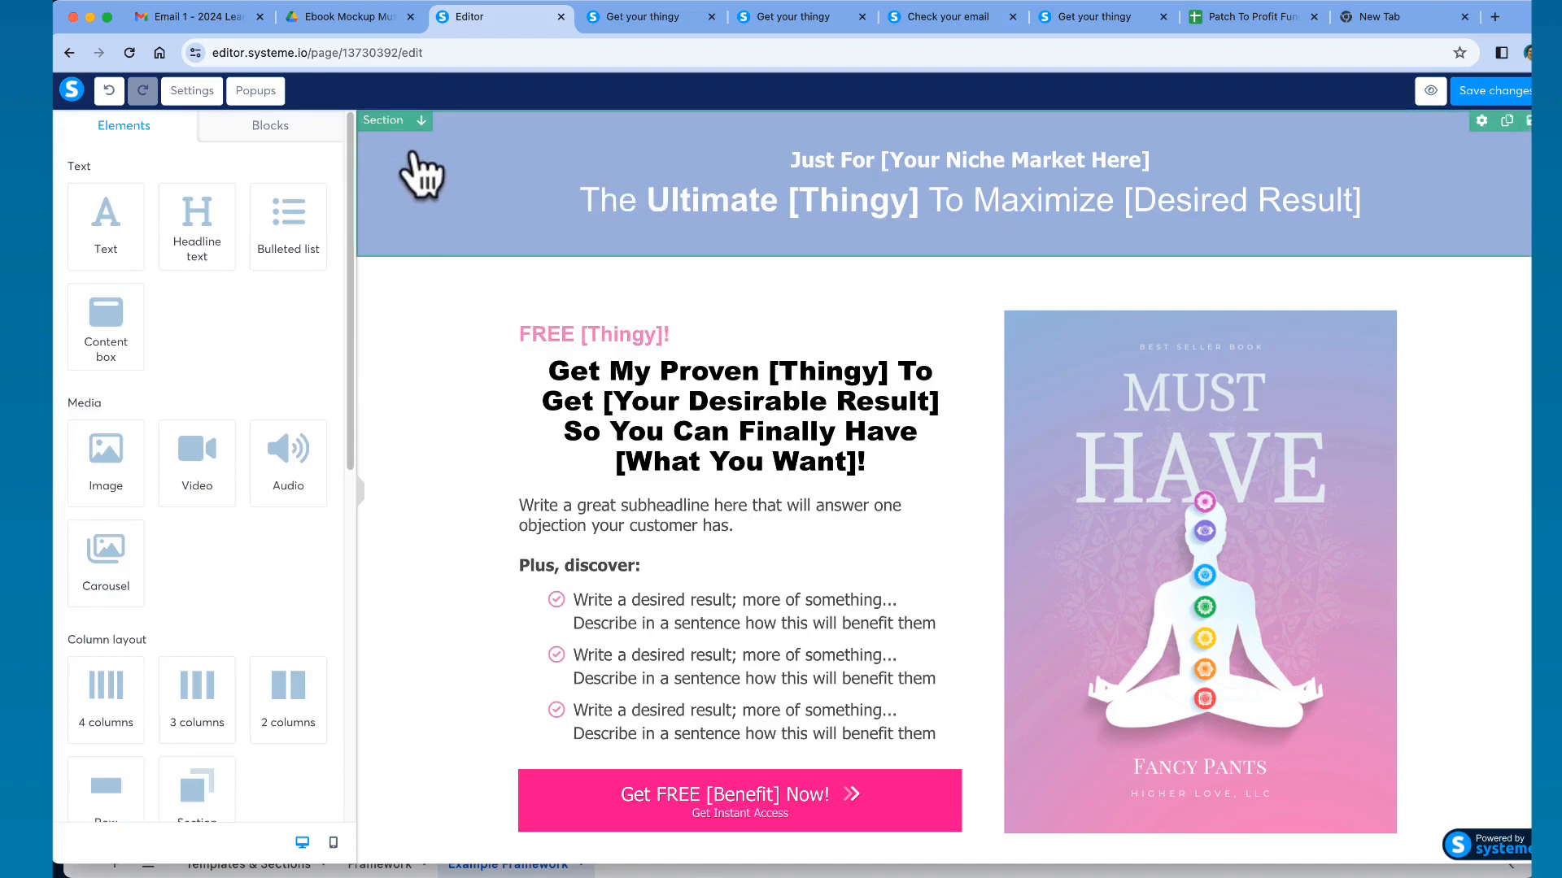
click(436, 158)
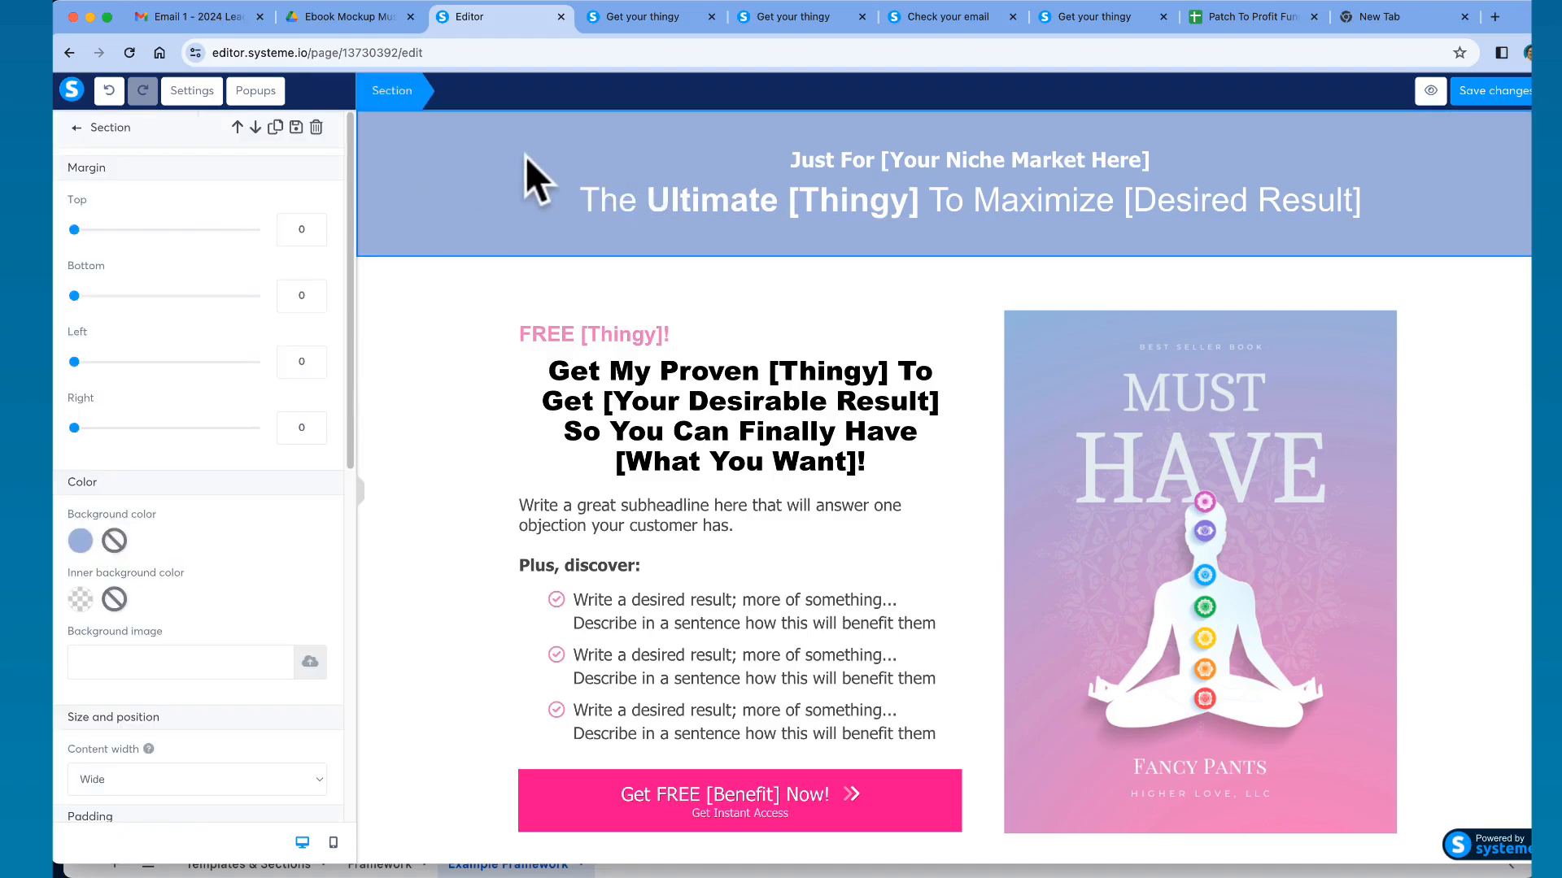
click(460, 154)
click(405, 178)
click(629, 196)
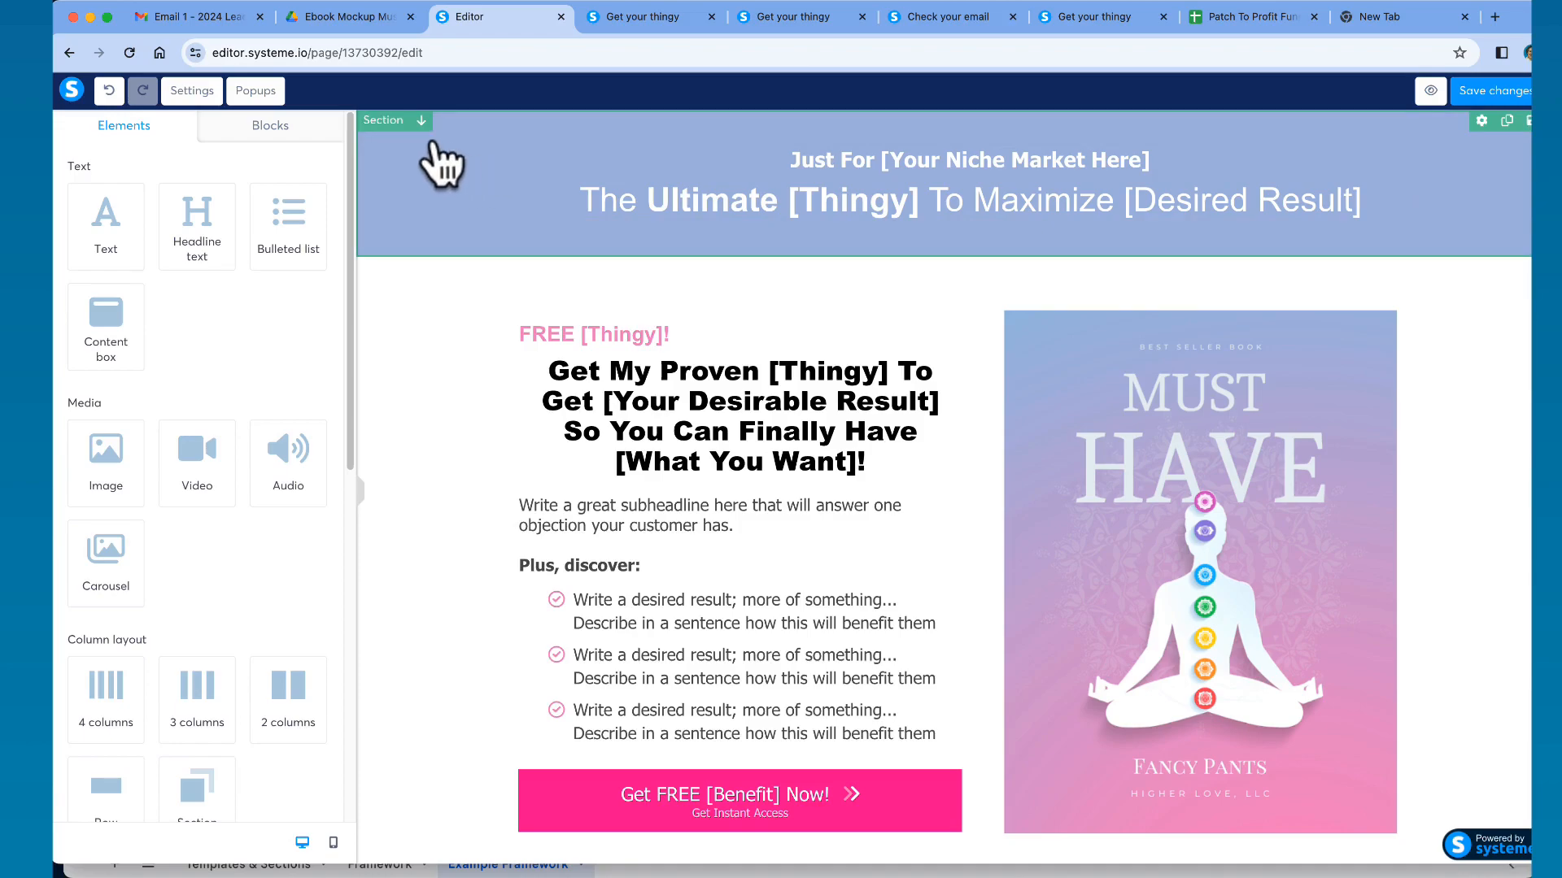
click(527, 132)
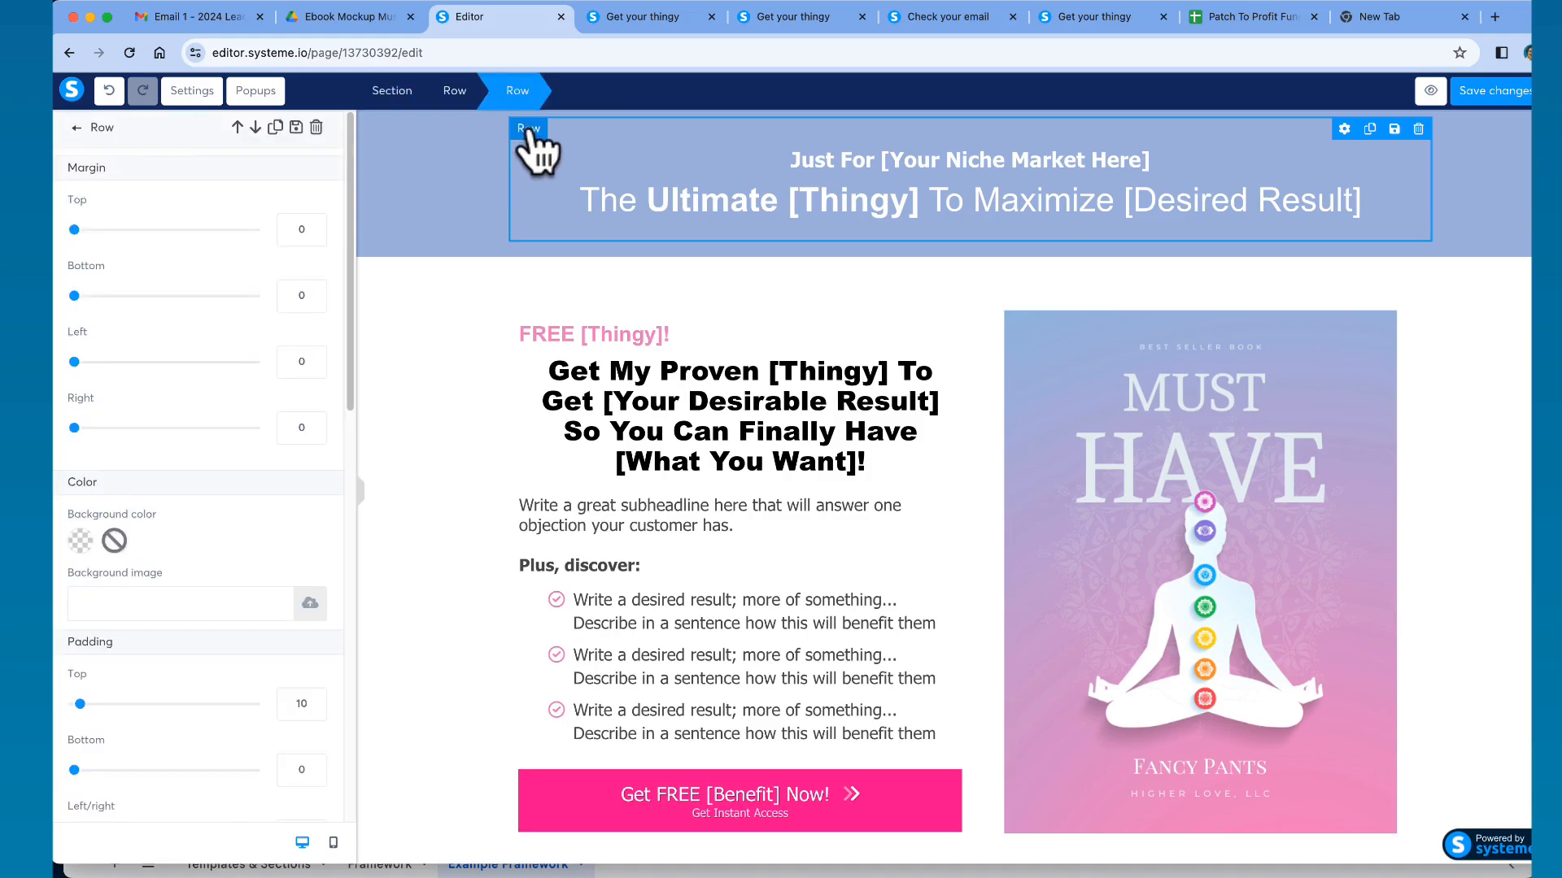
click(390, 126)
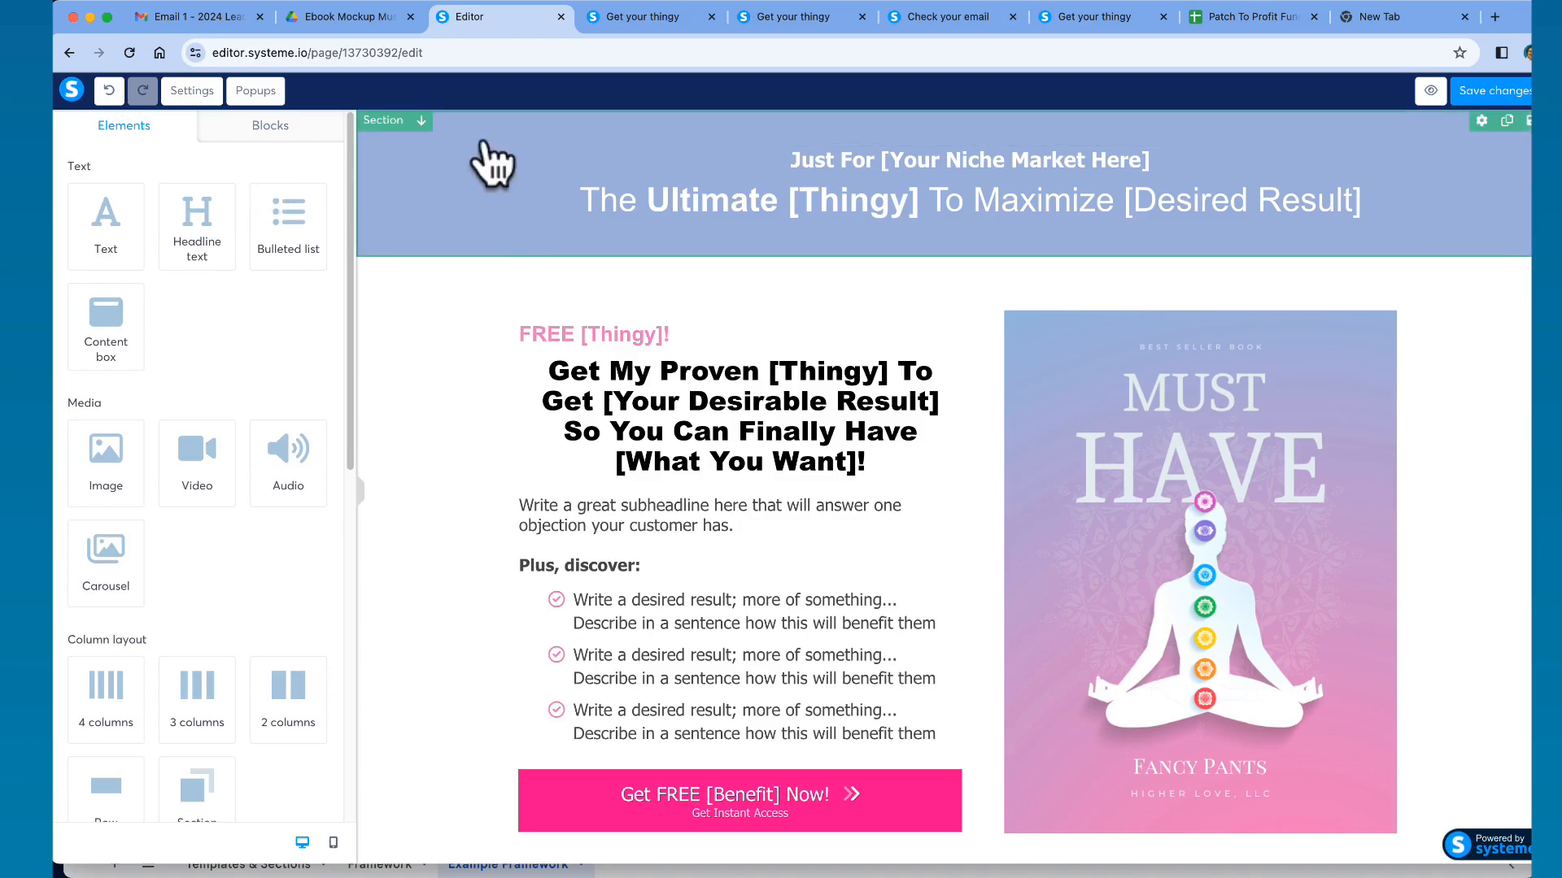
click(540, 170)
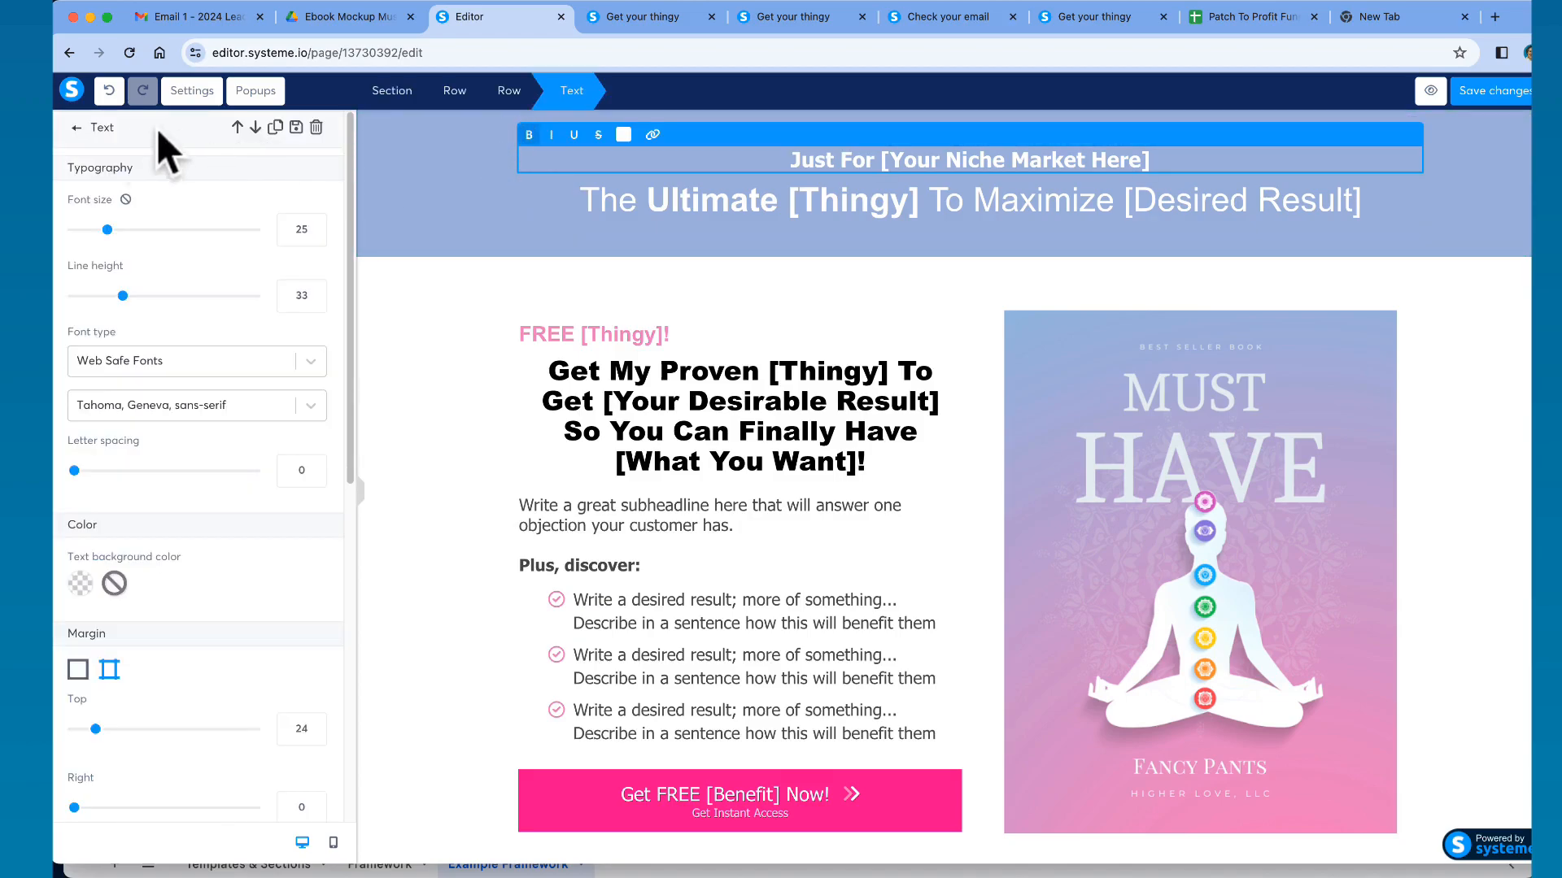
double_click(109, 128)
click(439, 651)
- Remove the image file from the "Your Business" logo in the footer, leaving the image element in place
scroll(468, 639, down, 3)
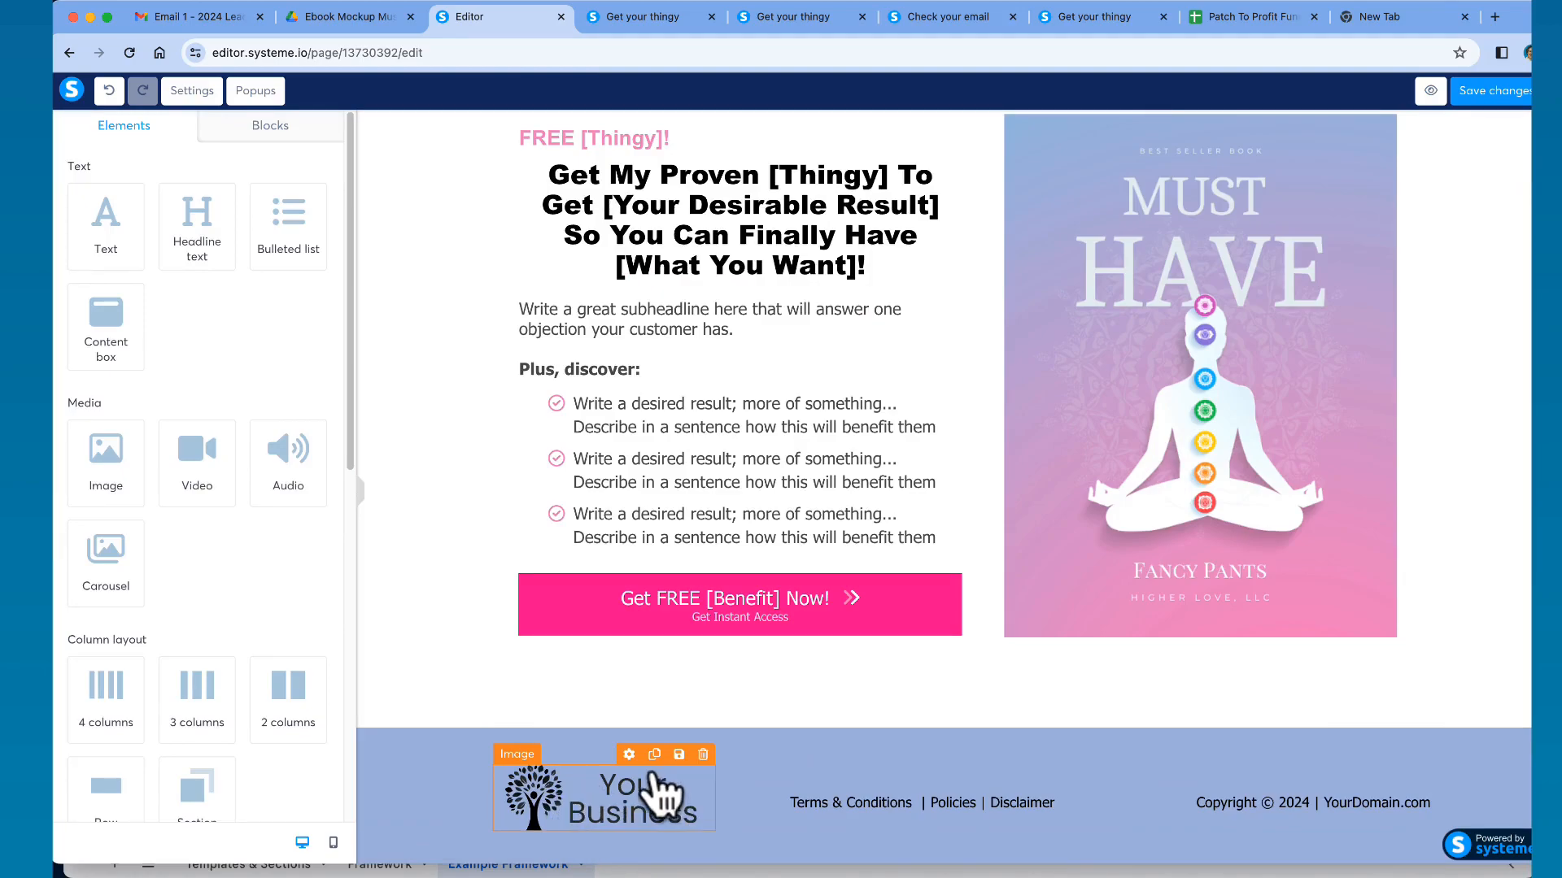
click(532, 785)
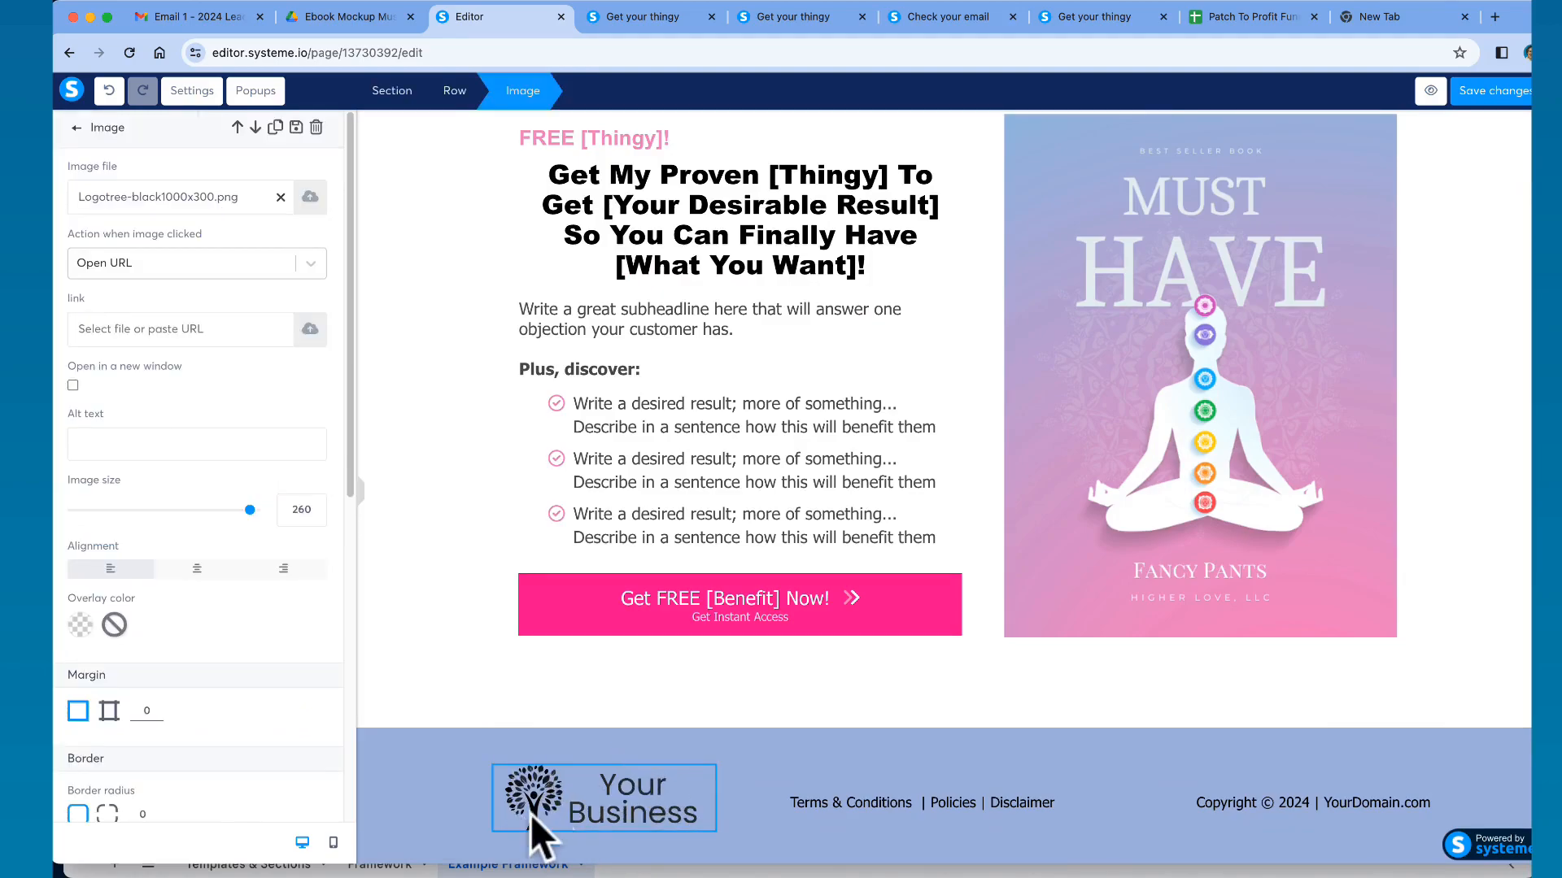
click(280, 196)
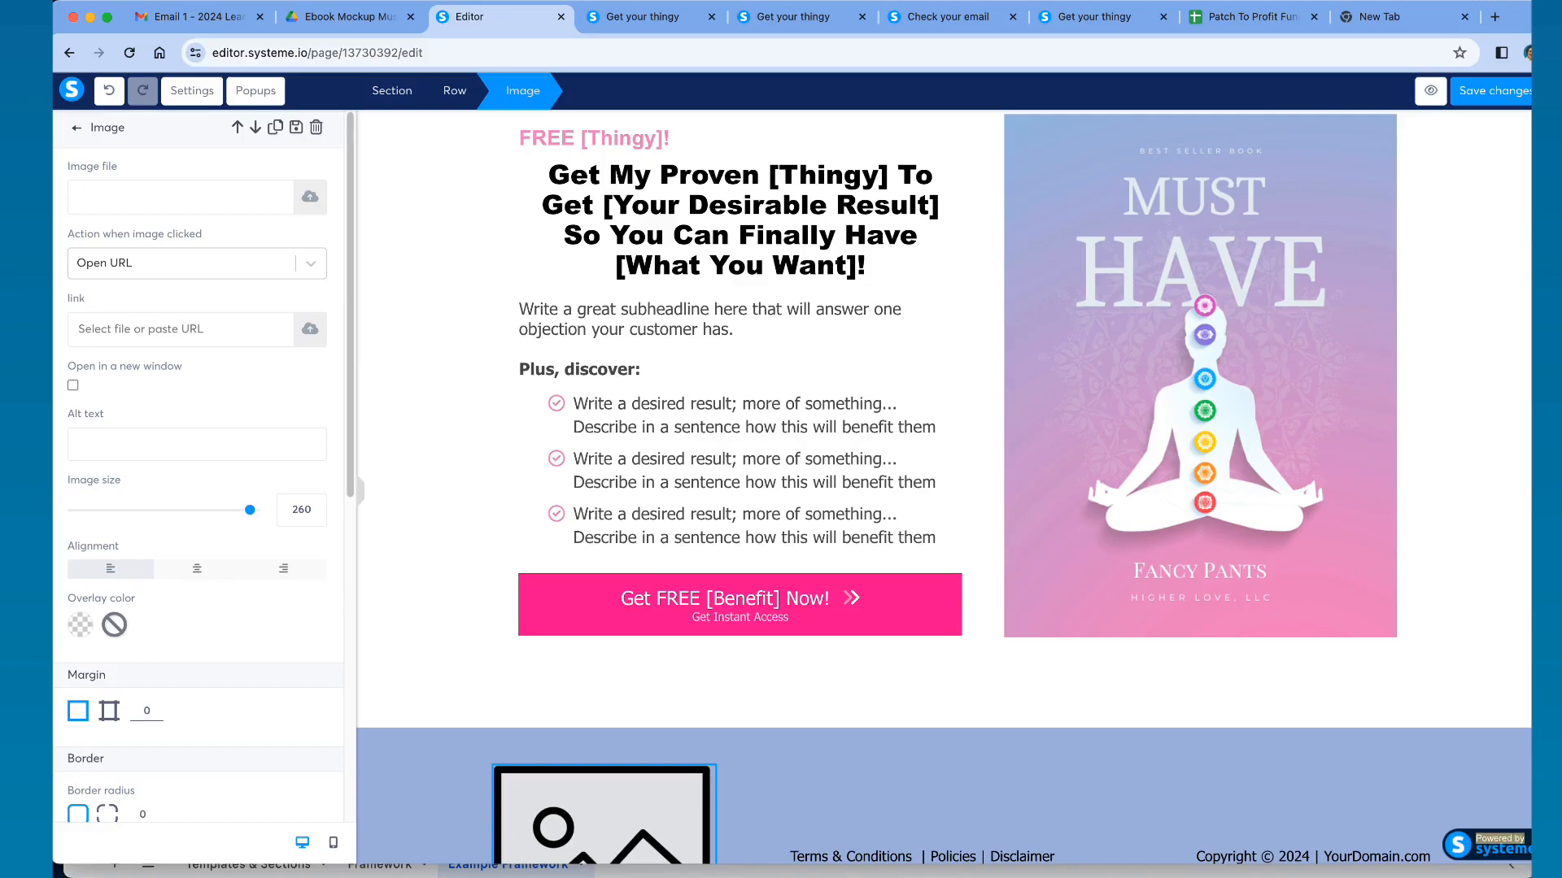
click(1527, 793)
scroll(1527, 793, down, 2)
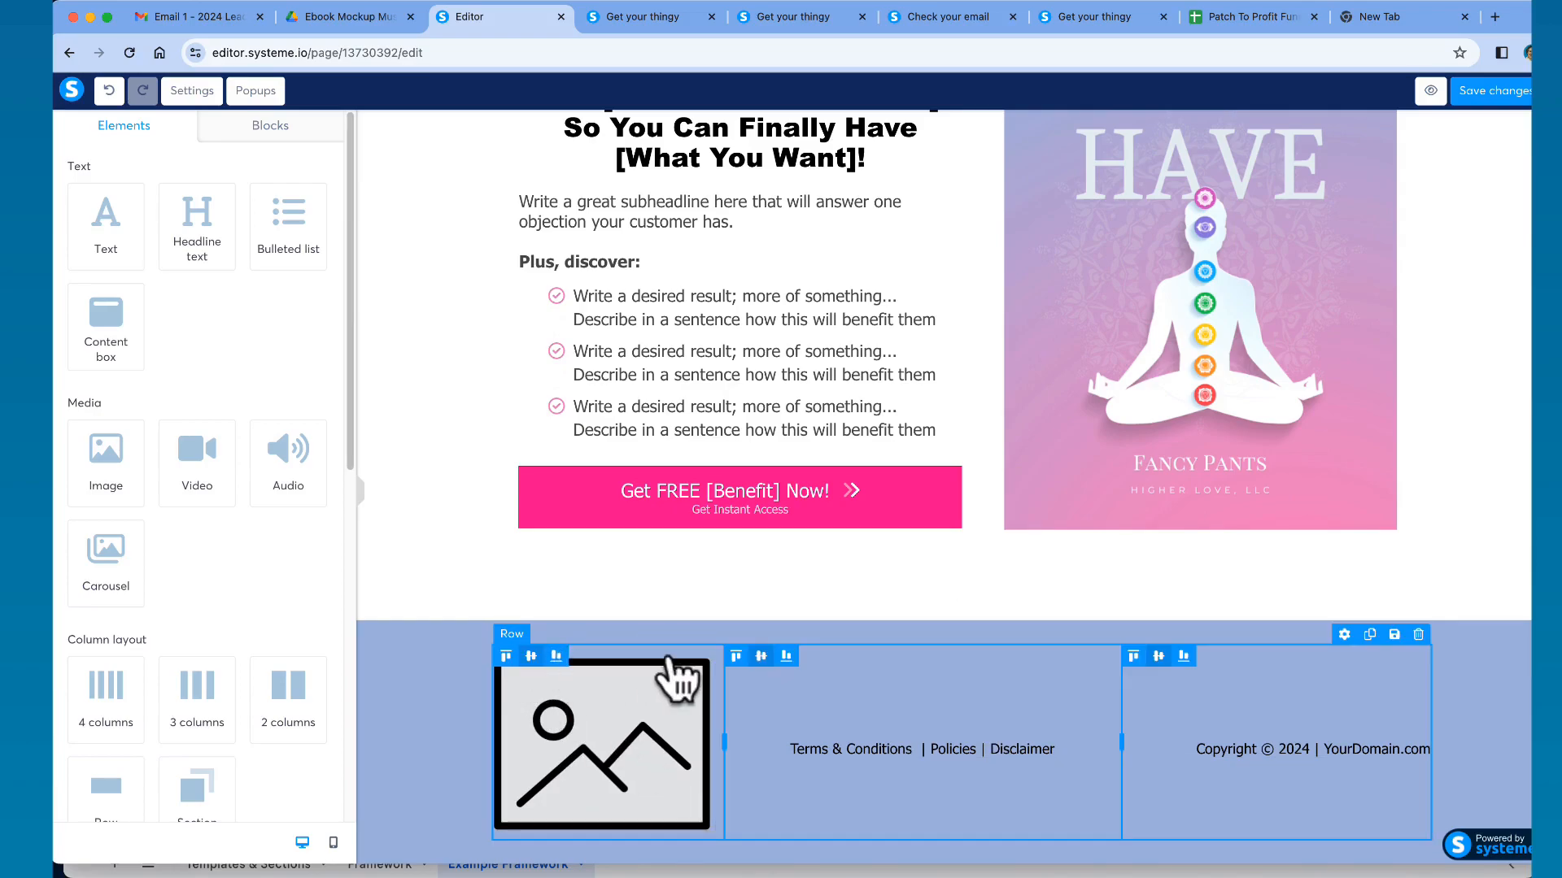
click(652, 647)
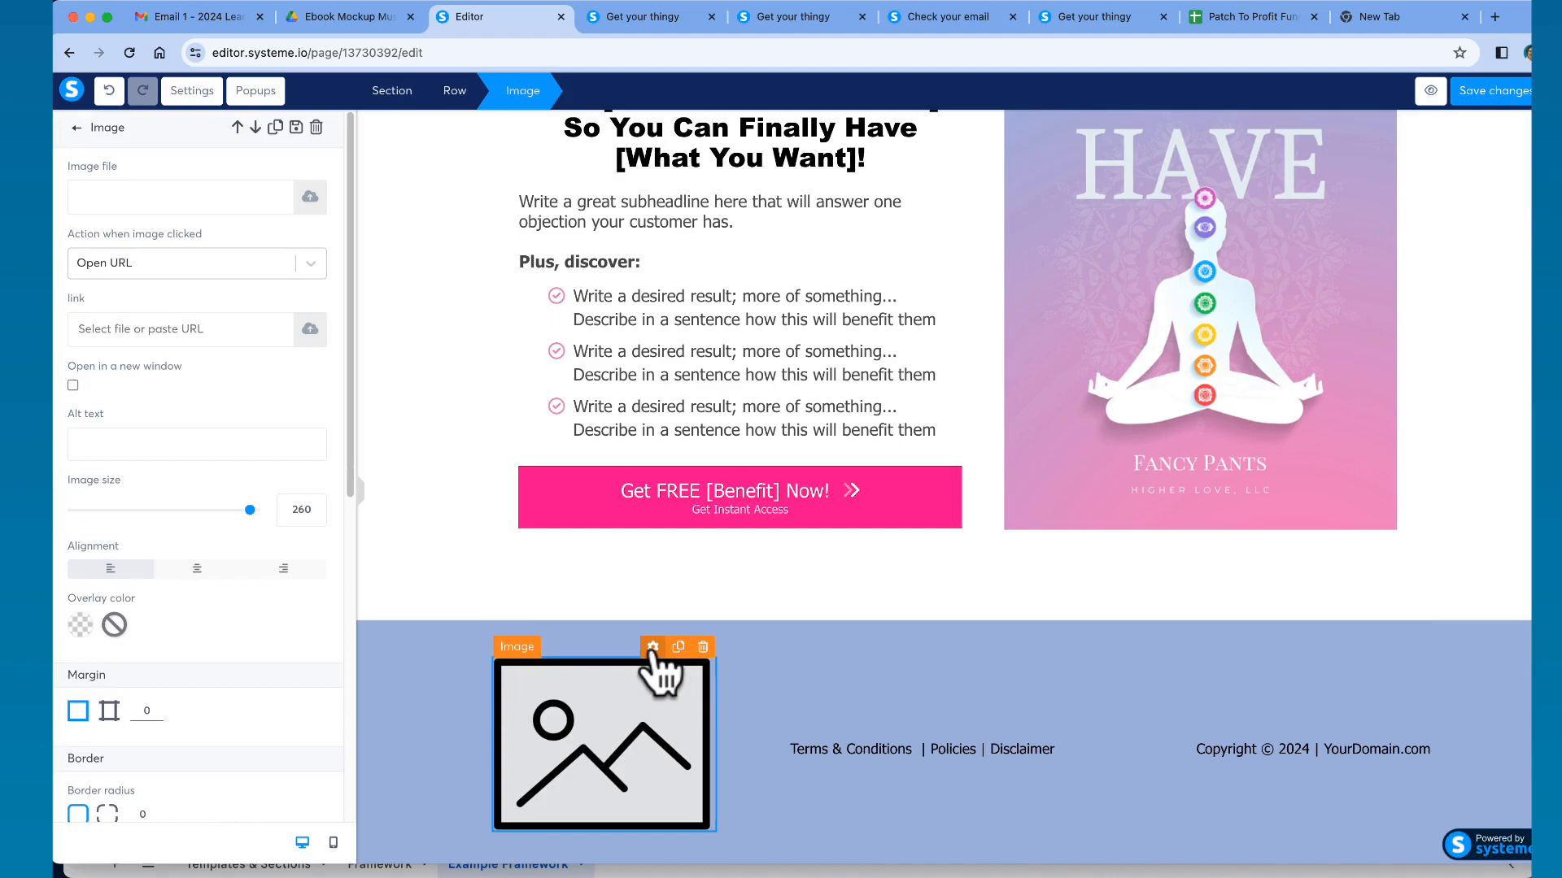
click(630, 705)
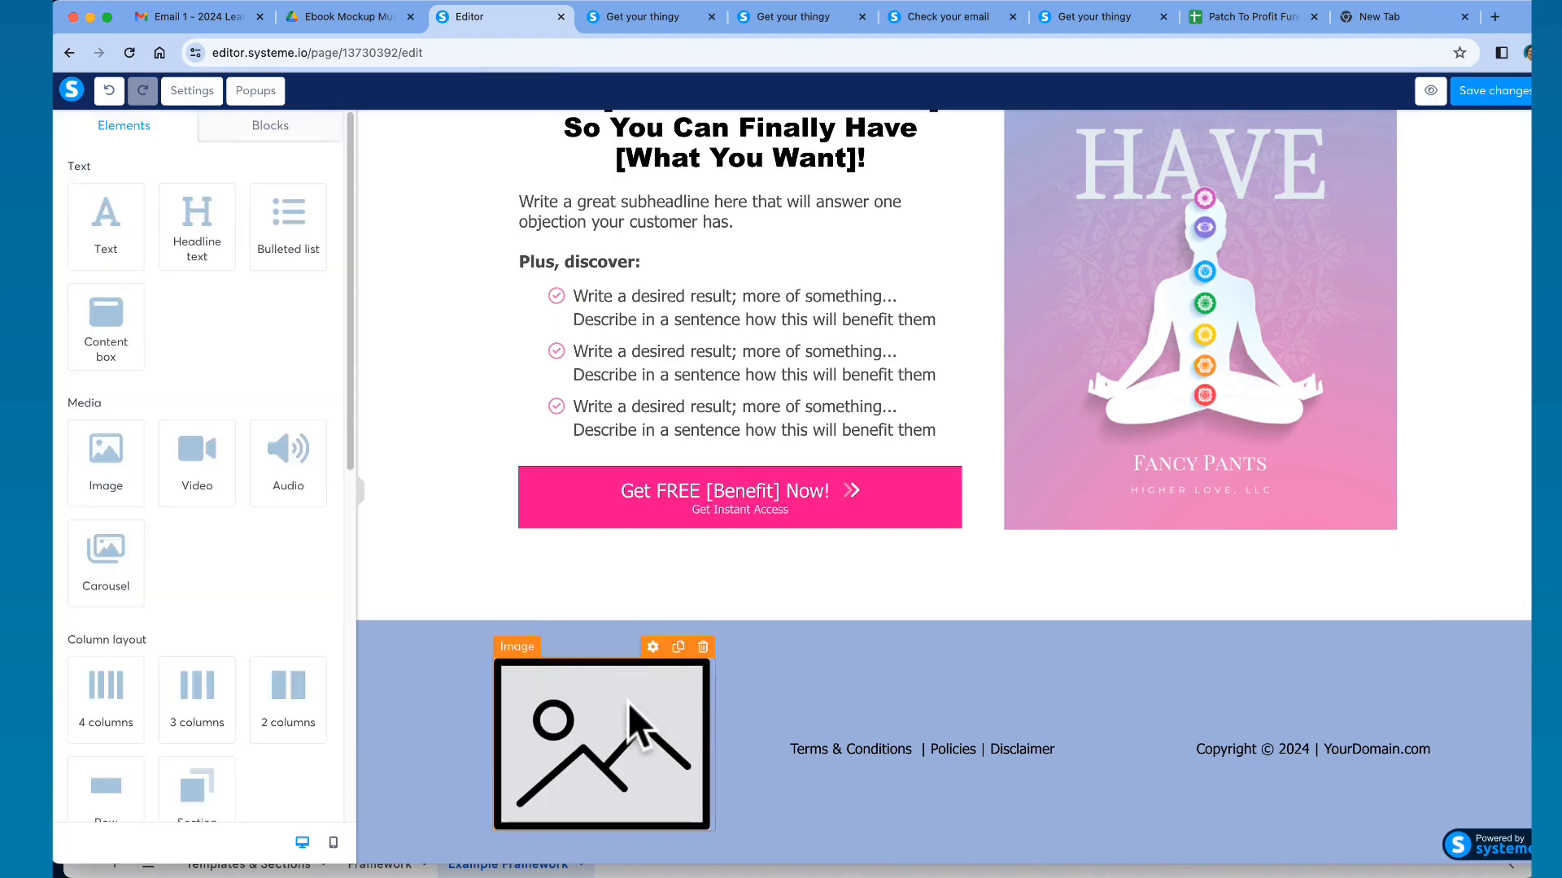
click(516, 685)
click(657, 667)
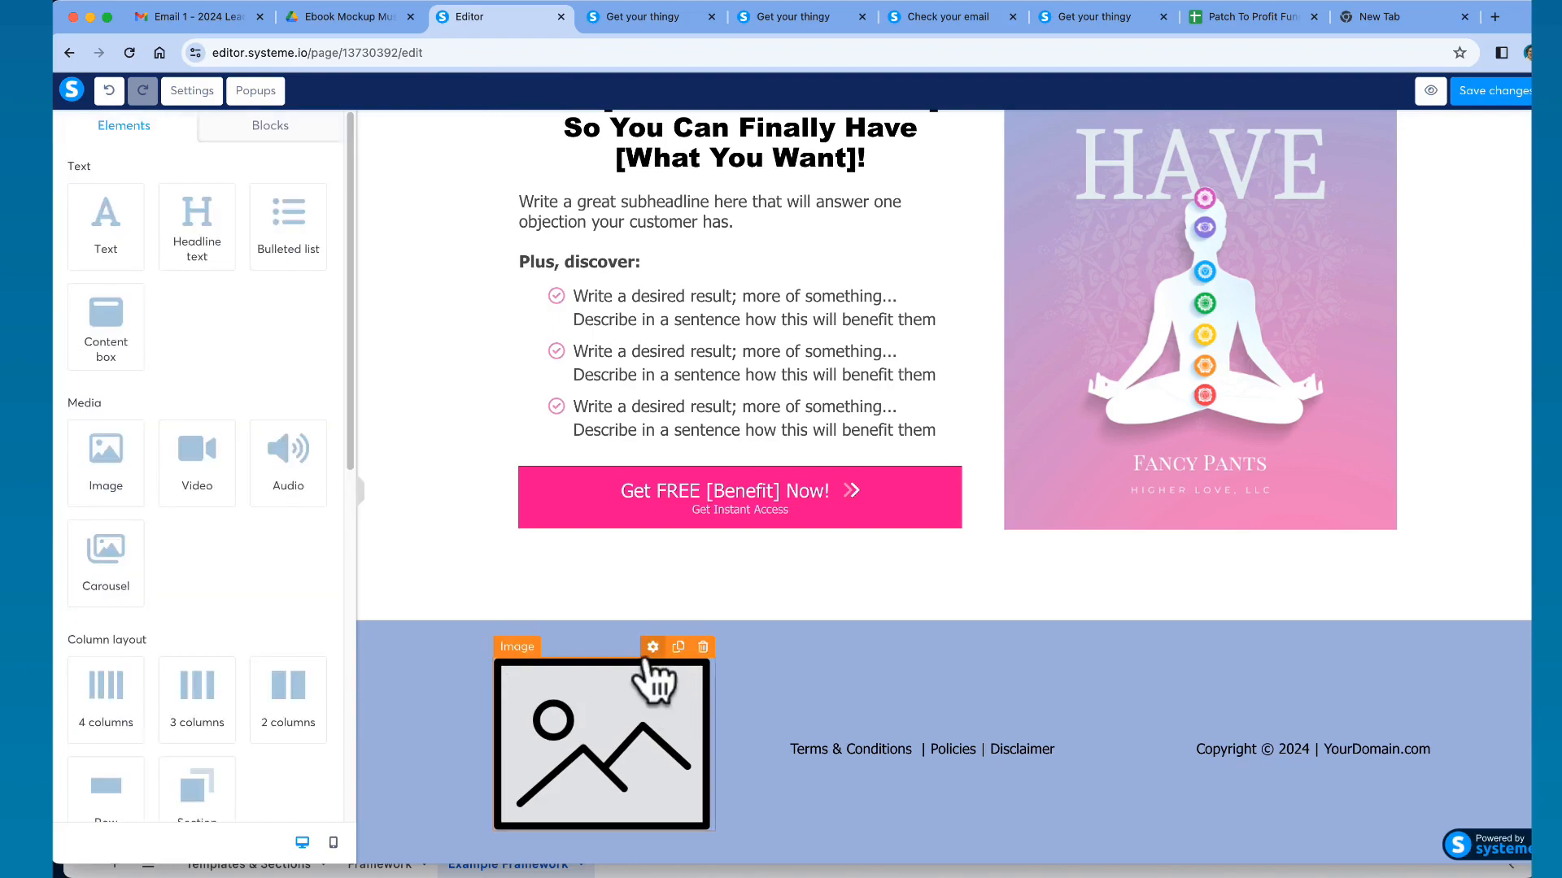
- Upload the black 1000x300 tree logo PNG from the logo templates folder and insert it into the empty footer image
click(653, 648)
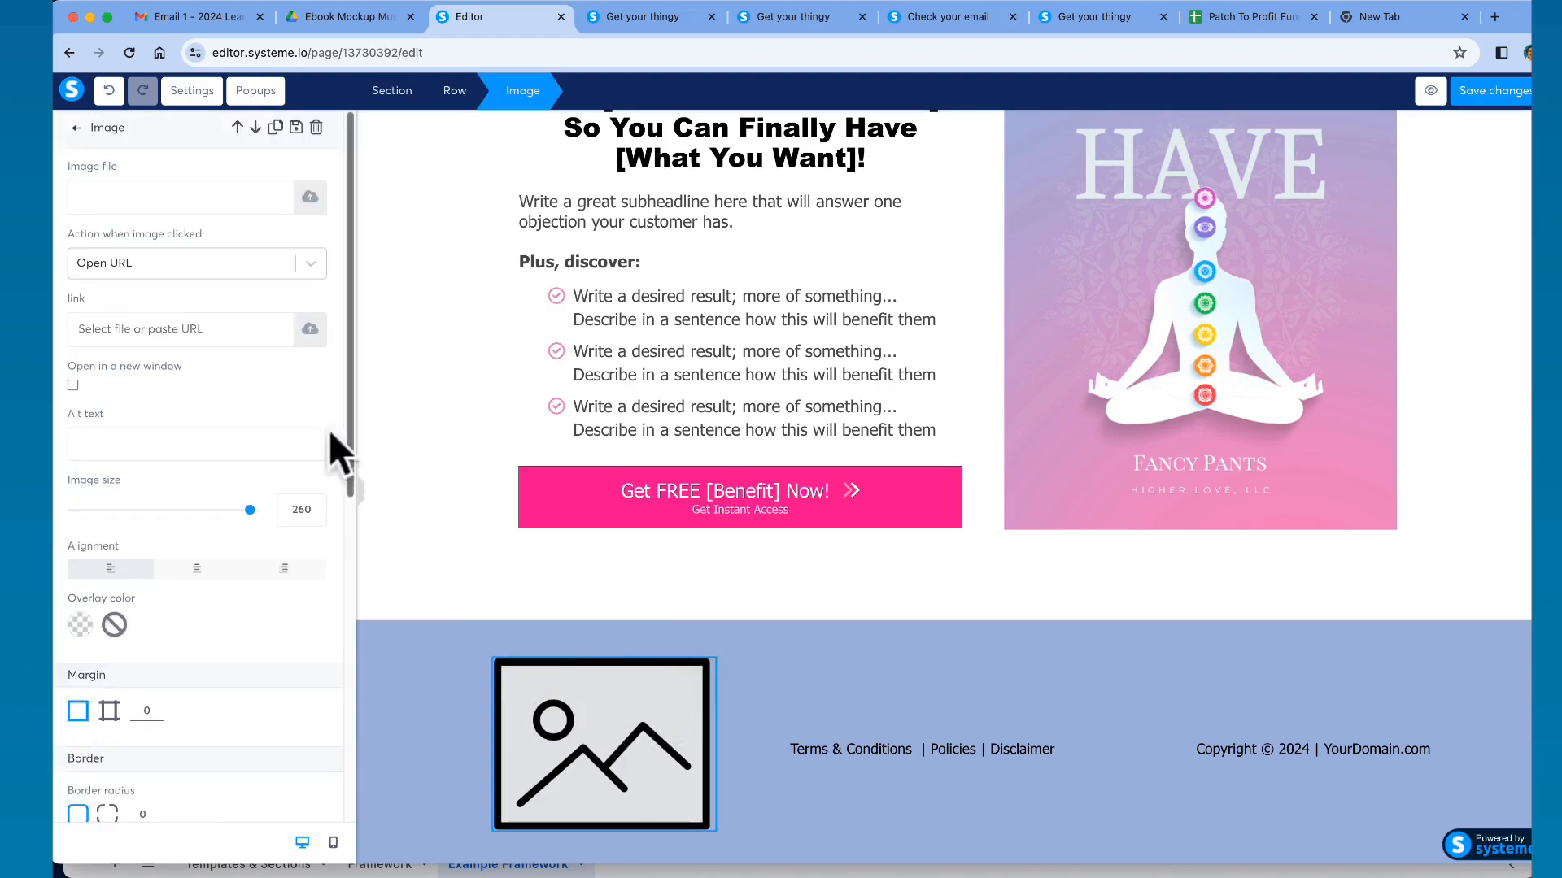
click(308, 262)
click(249, 191)
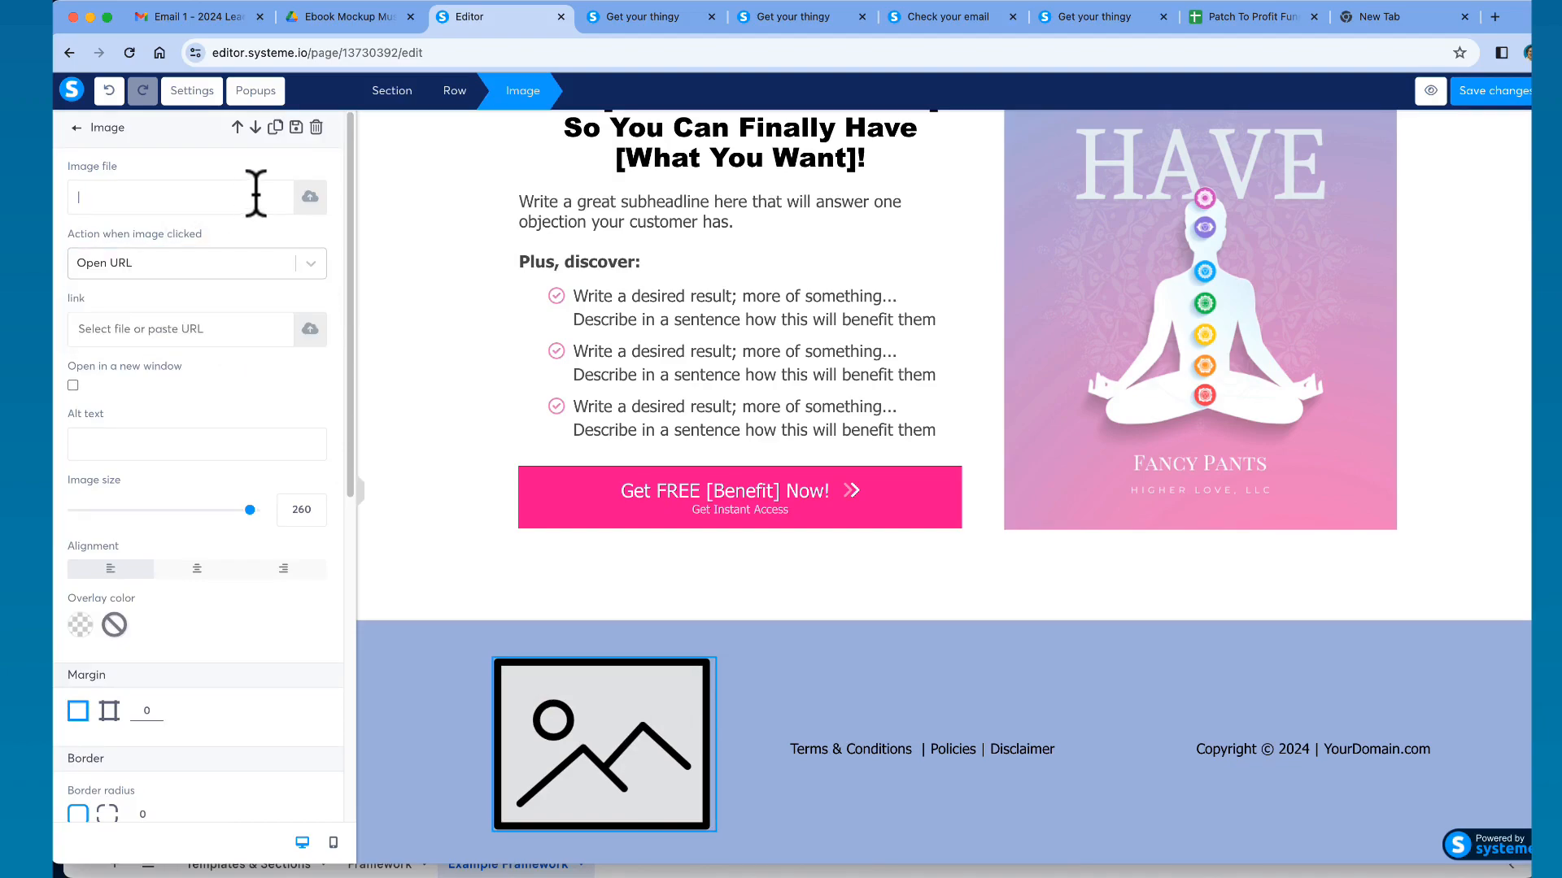
click(310, 198)
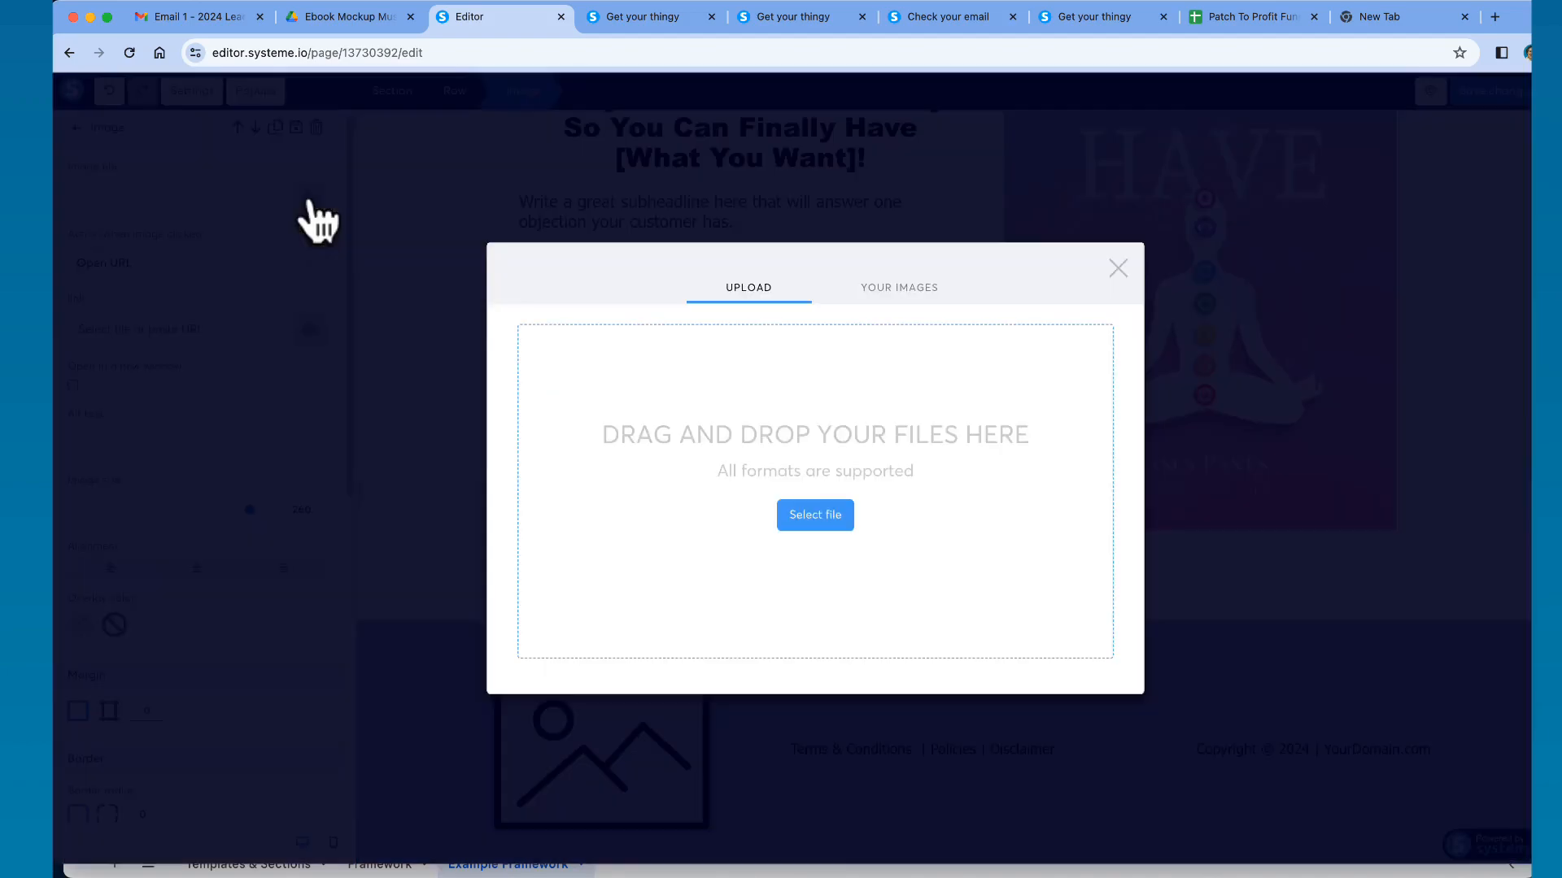
click(852, 513)
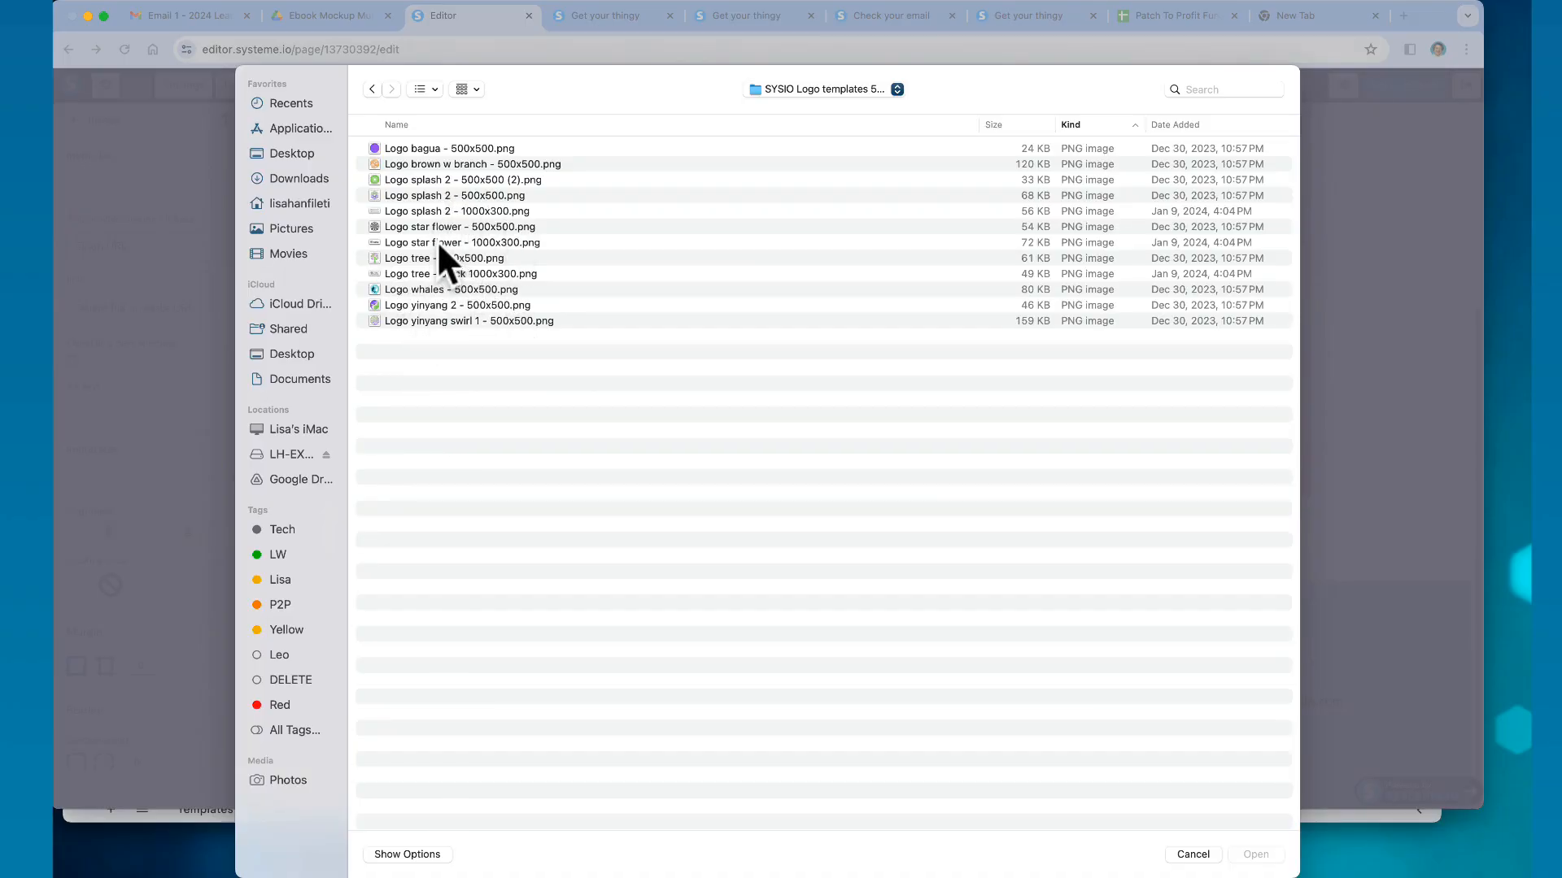
click(504, 273)
click(1255, 854)
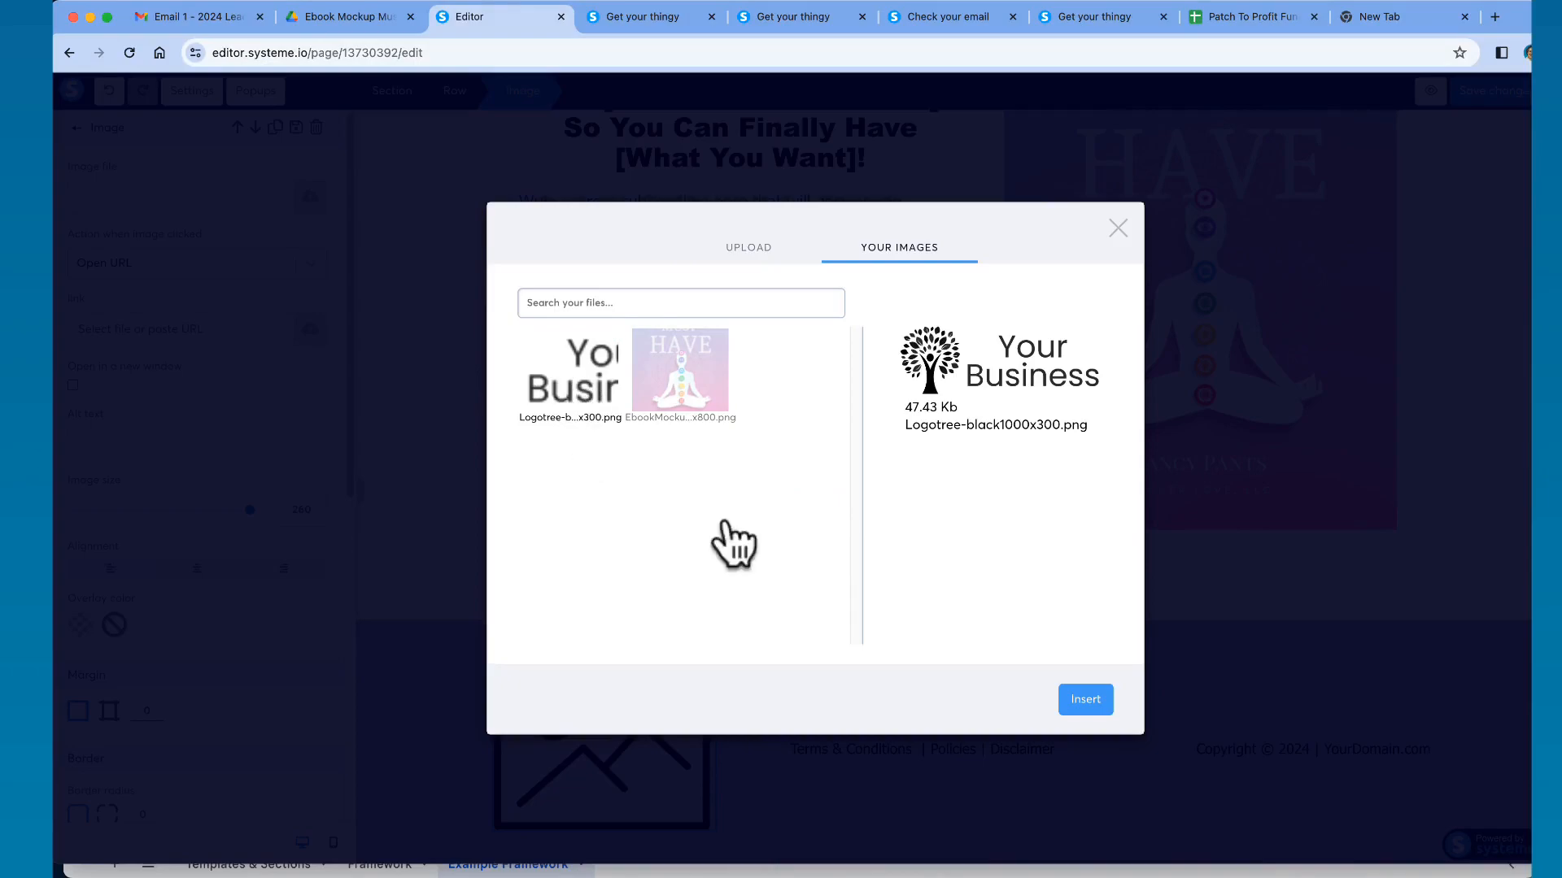
drag(1004, 421, 1048, 422)
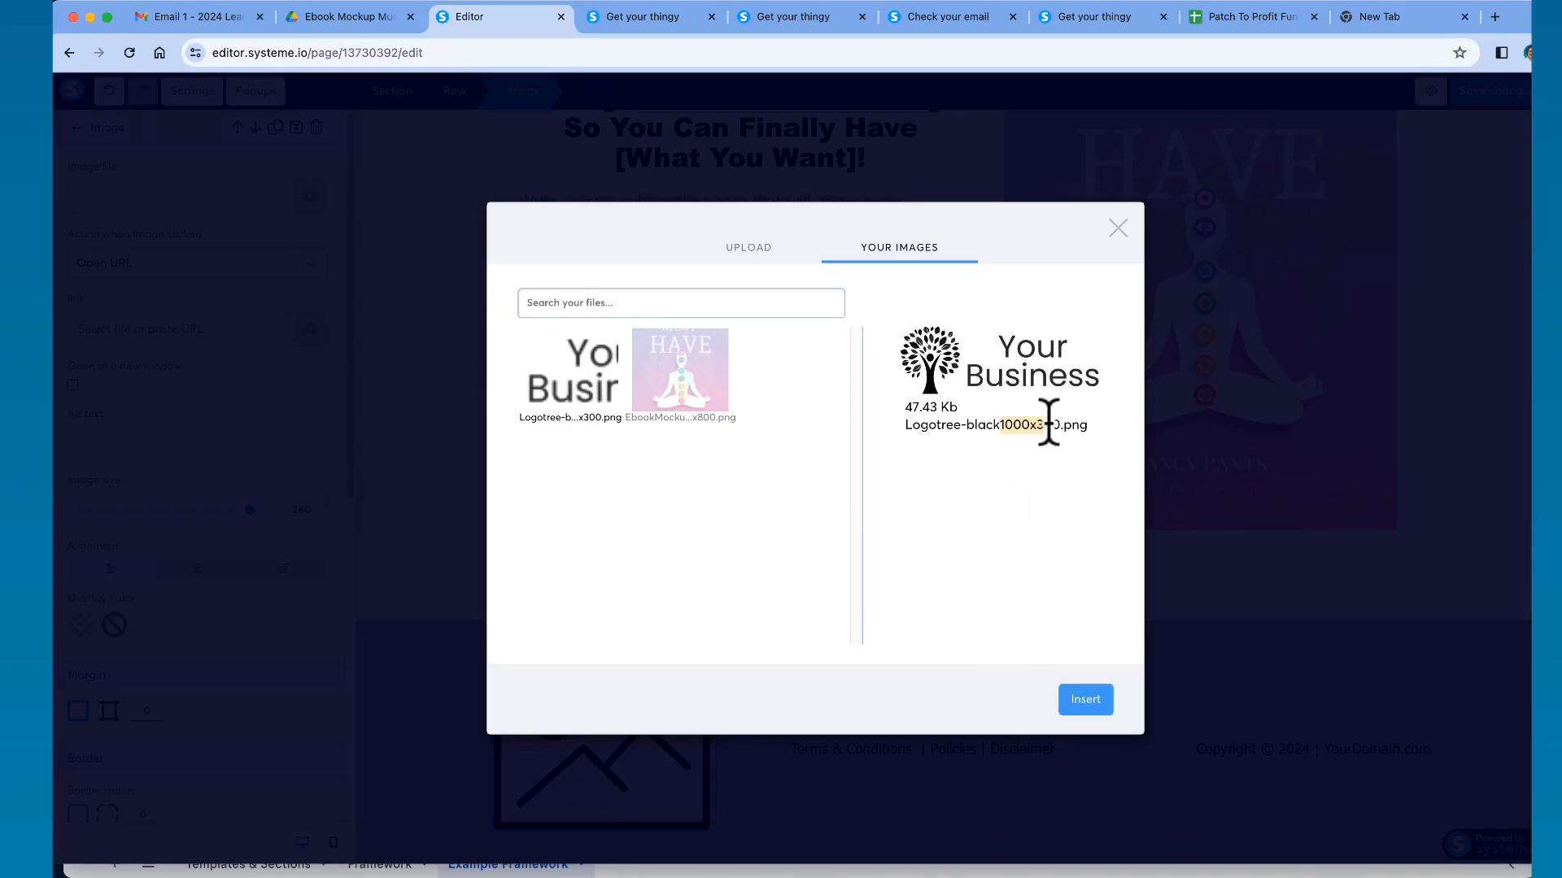
click(1082, 701)
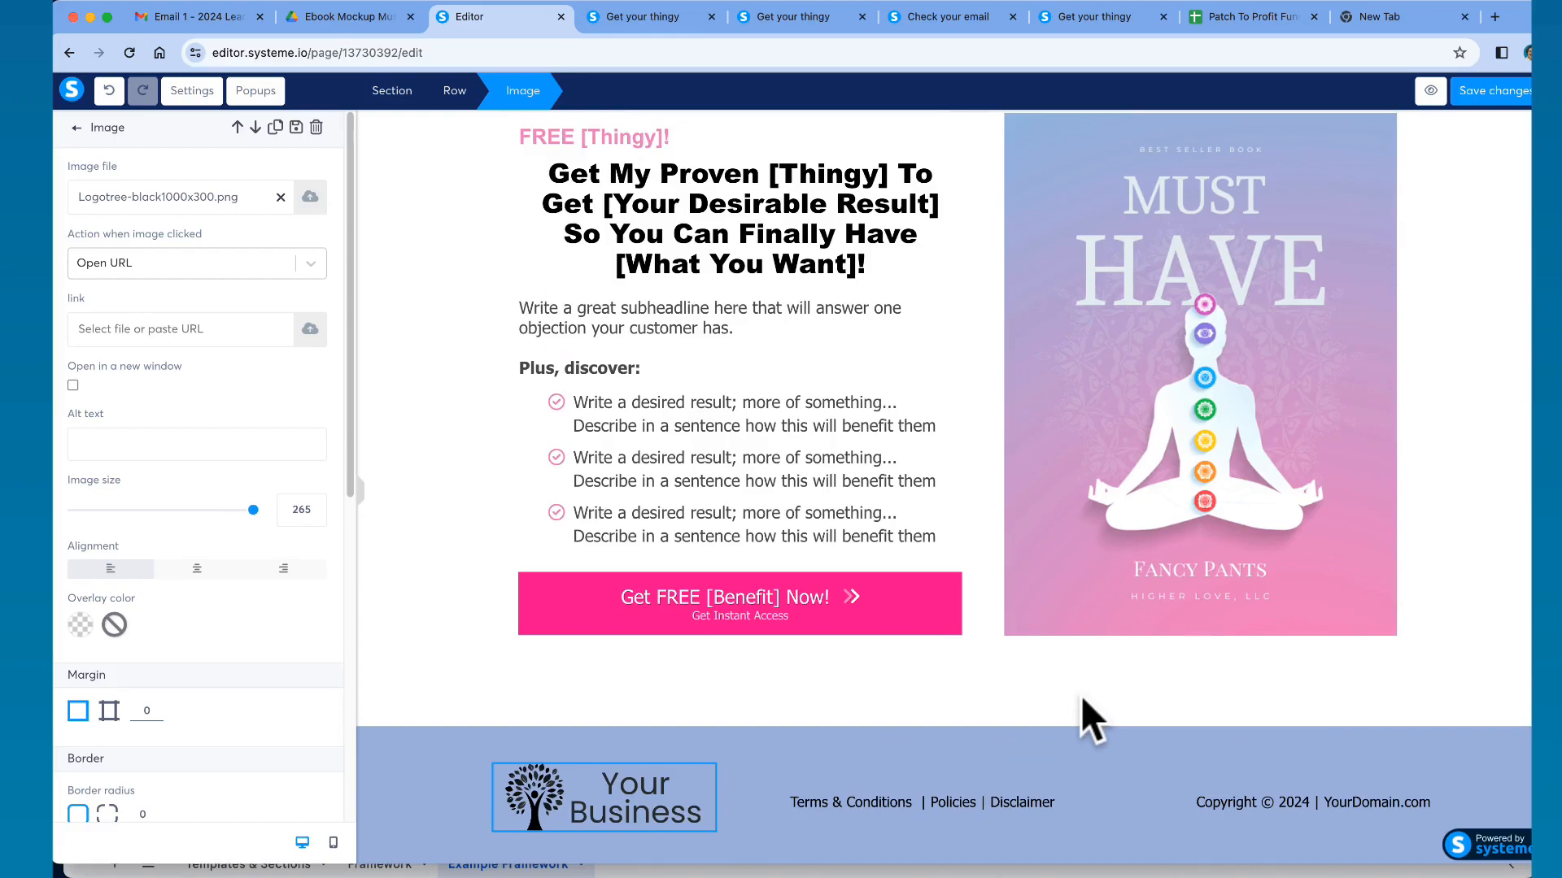
- Reopen the footer logo's image settings for a look and close them again
click(598, 808)
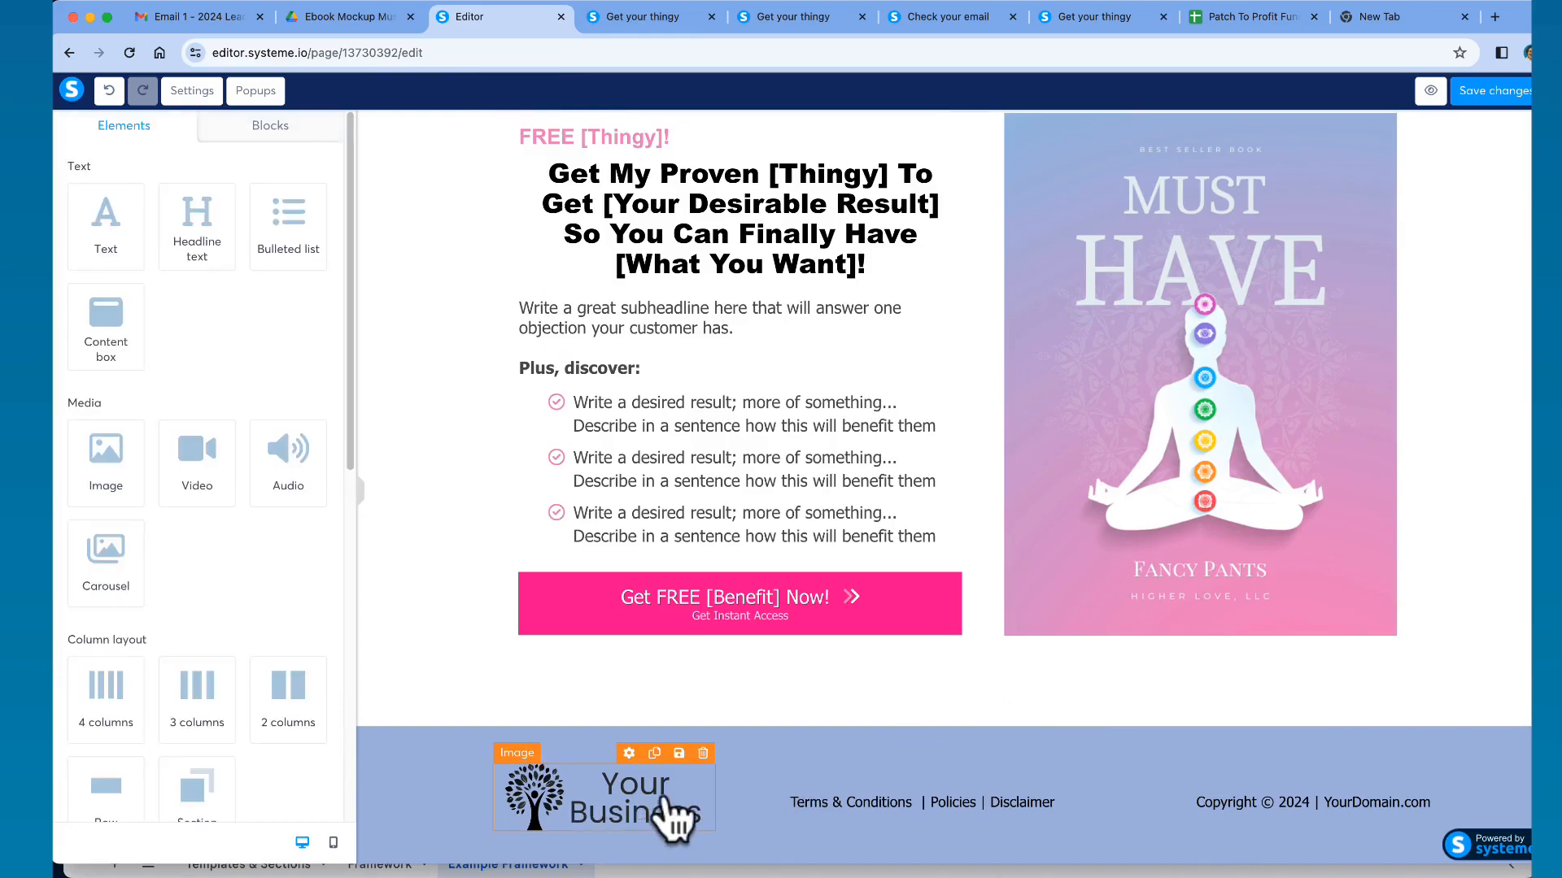
click(536, 782)
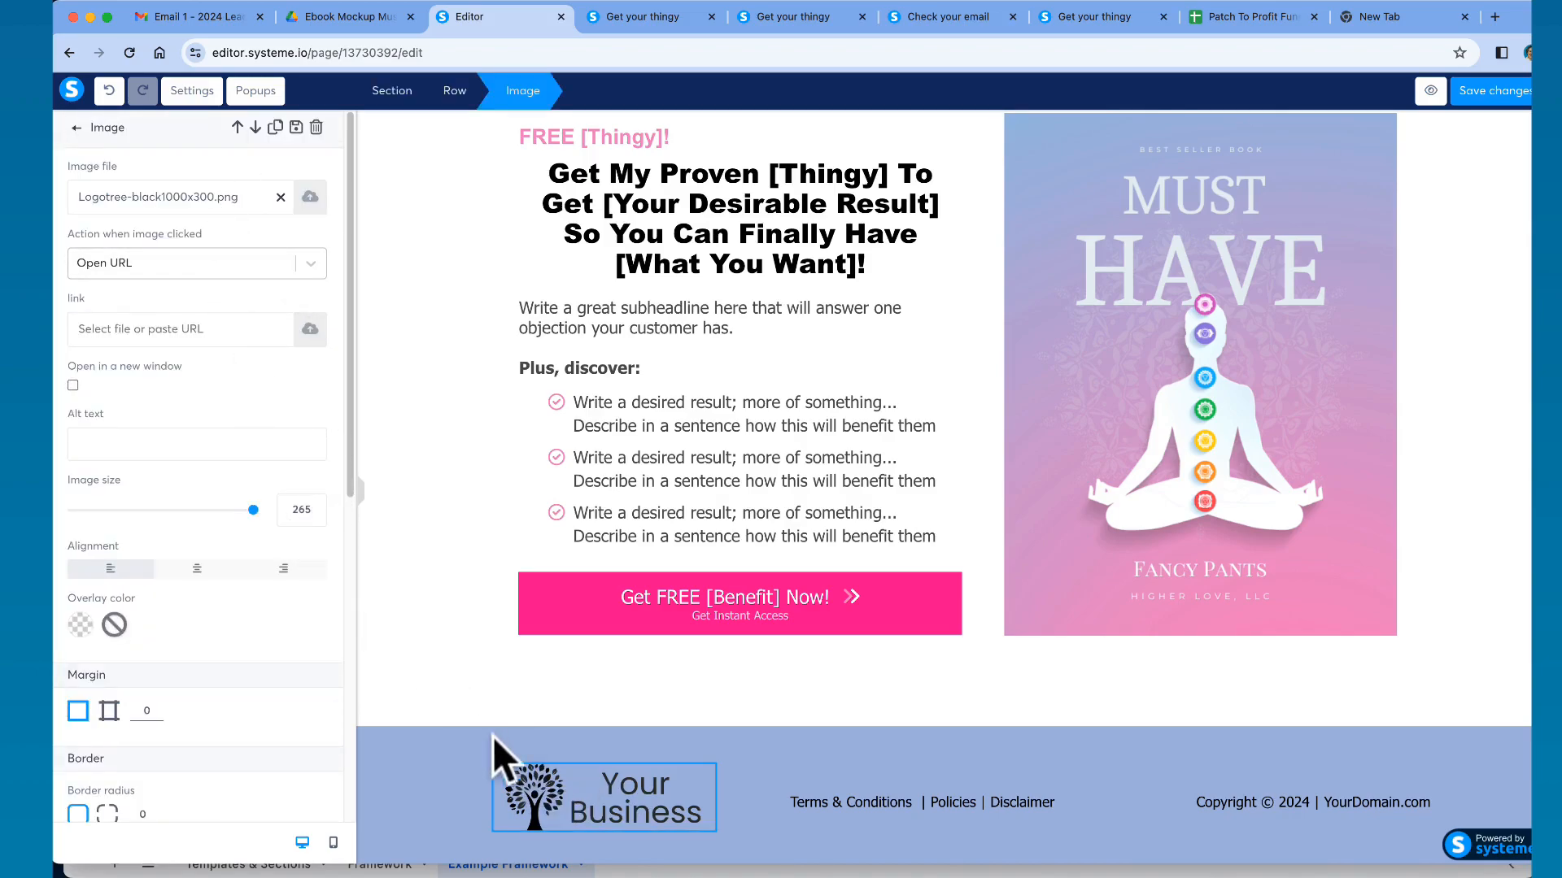
click(558, 799)
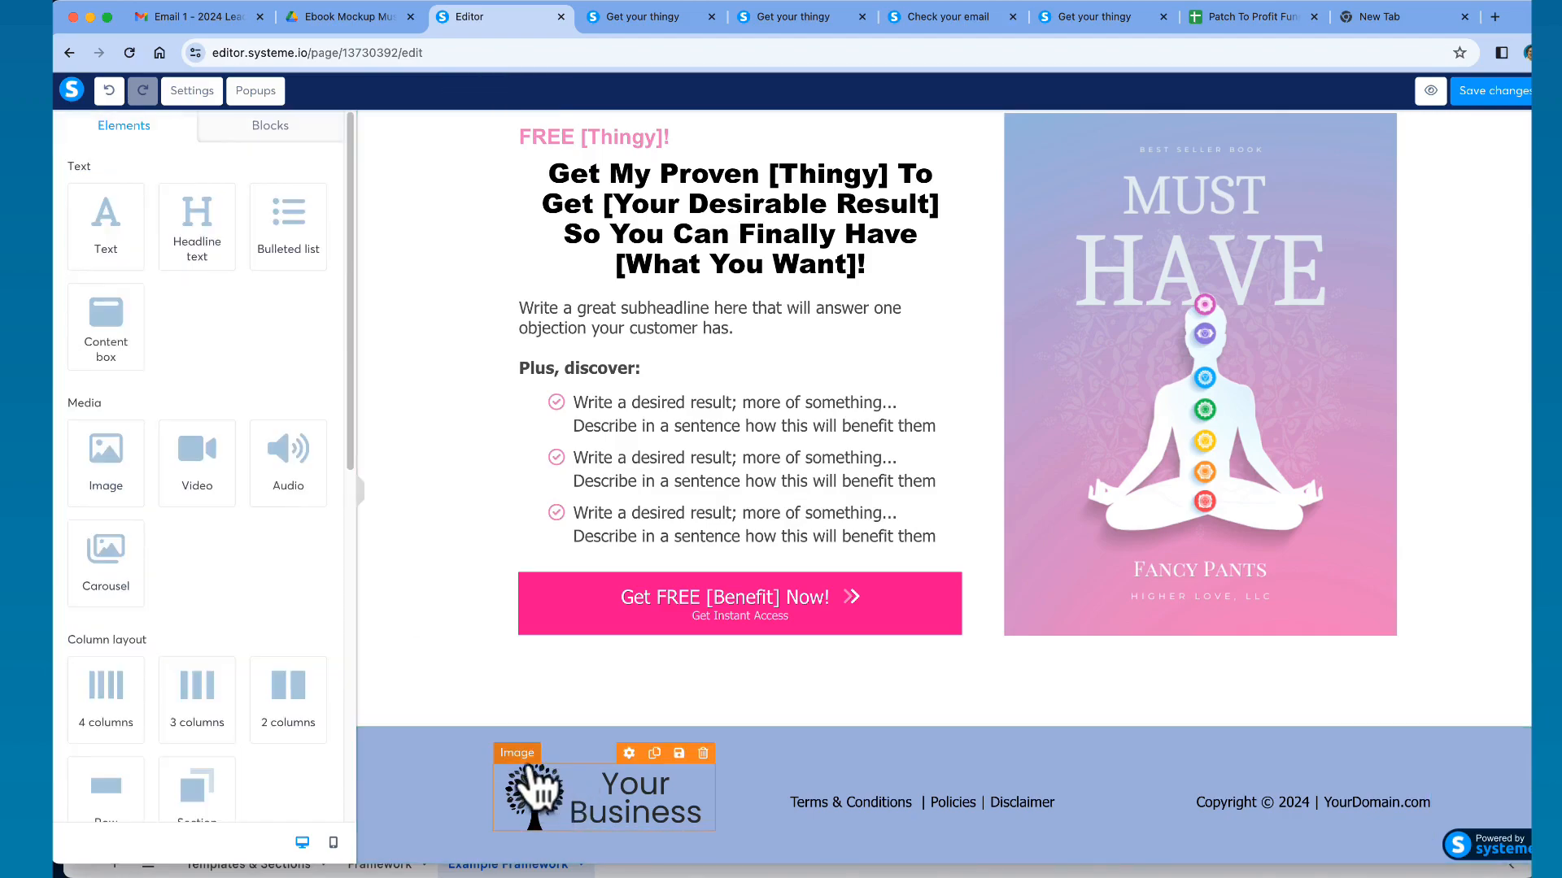
- Reduce the footer logo's image size to 214
click(529, 773)
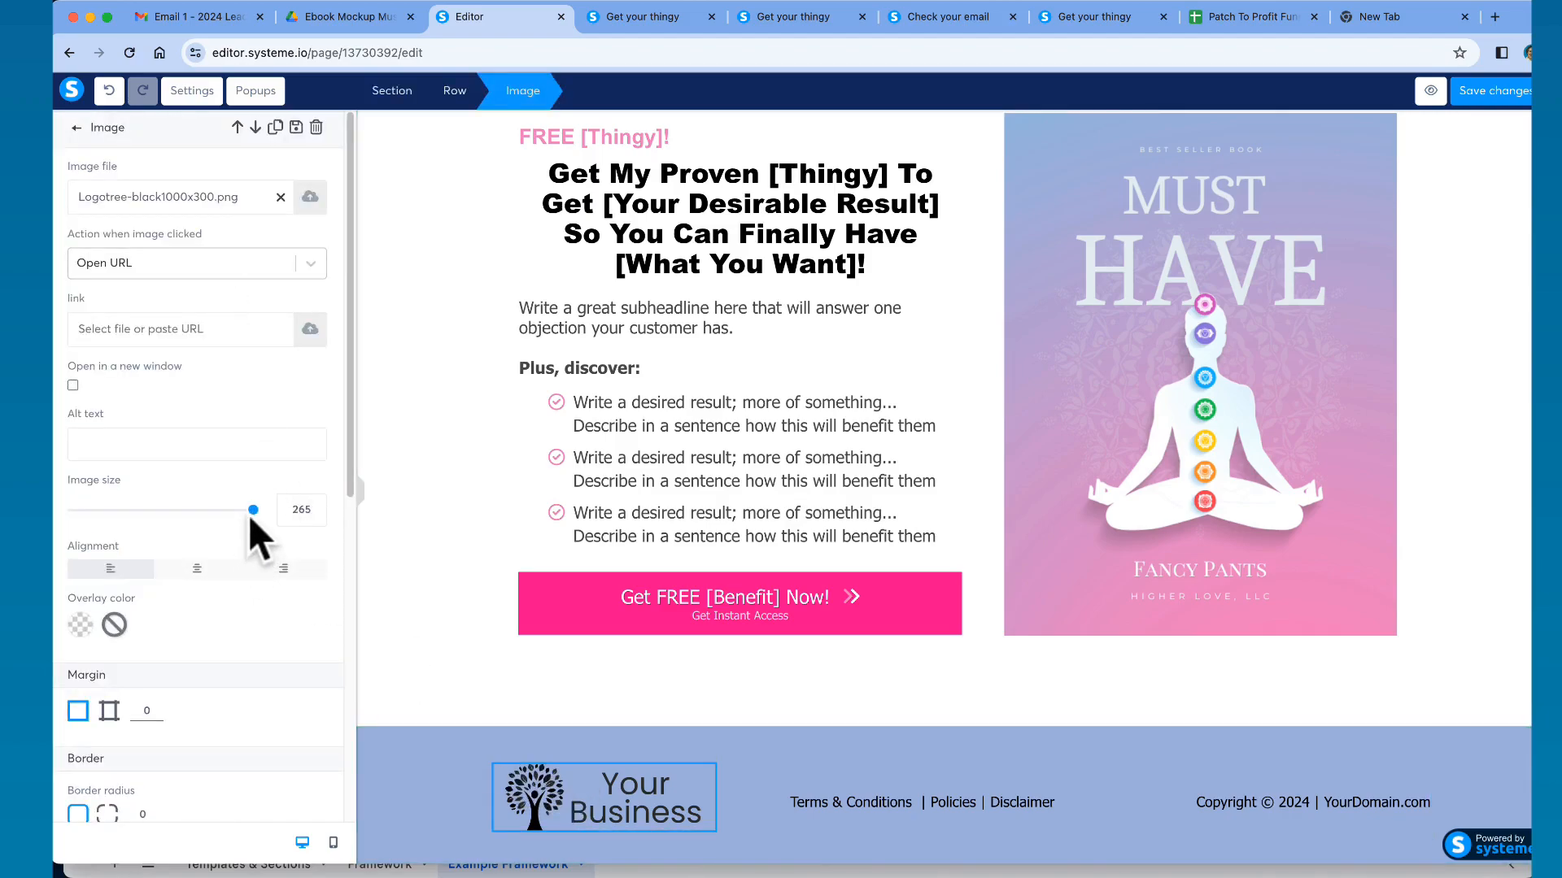
drag(253, 511, 219, 511)
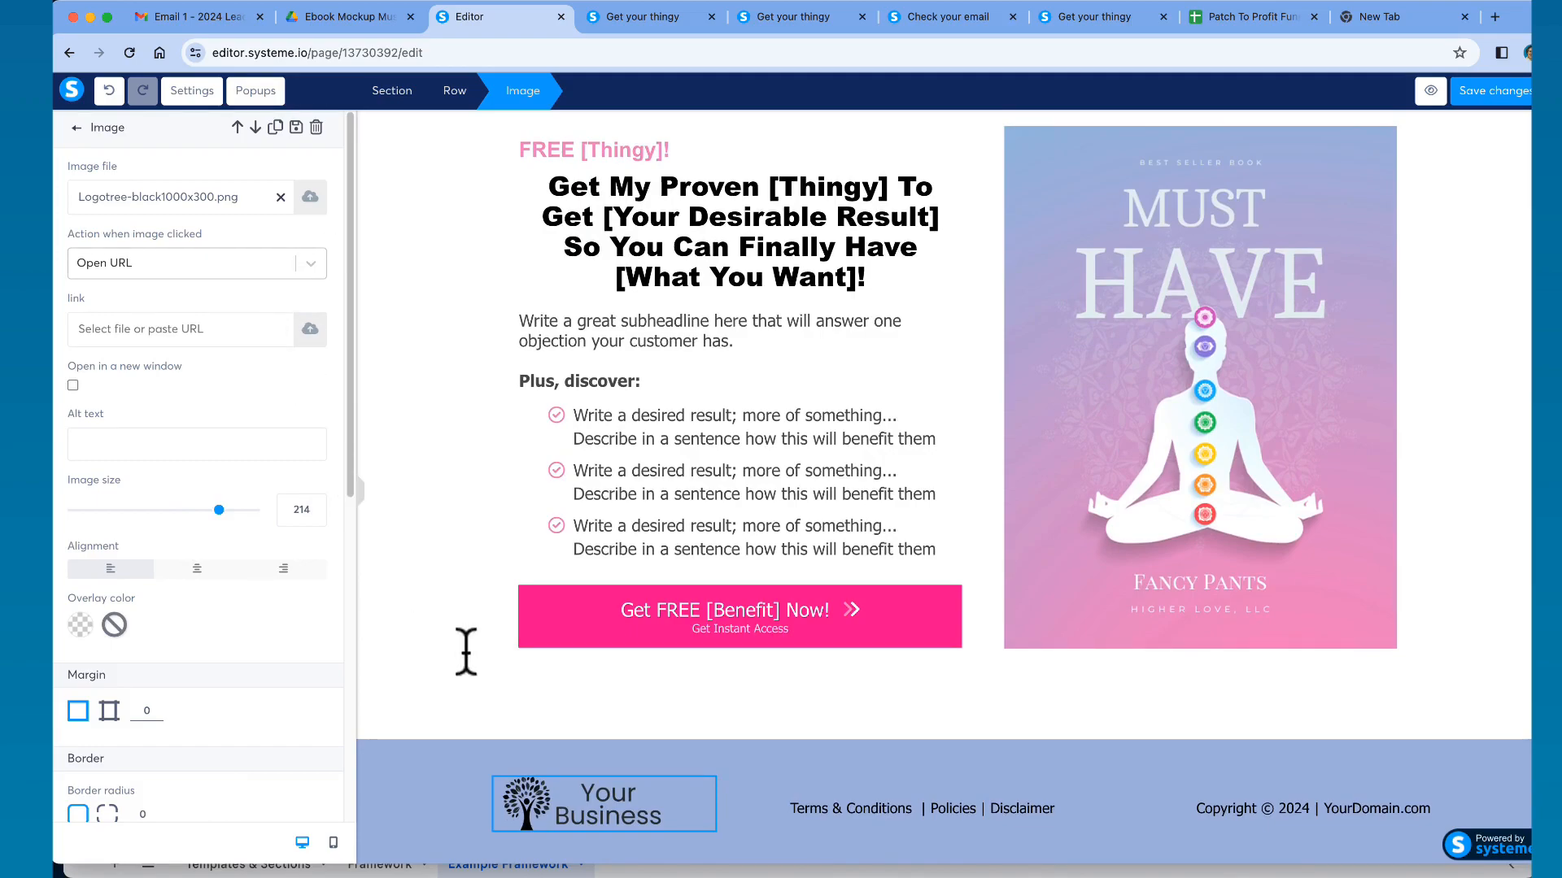
- Try the Show popup click action on the footer logo, return it to Open URL with no link, and close the image settings
click(308, 257)
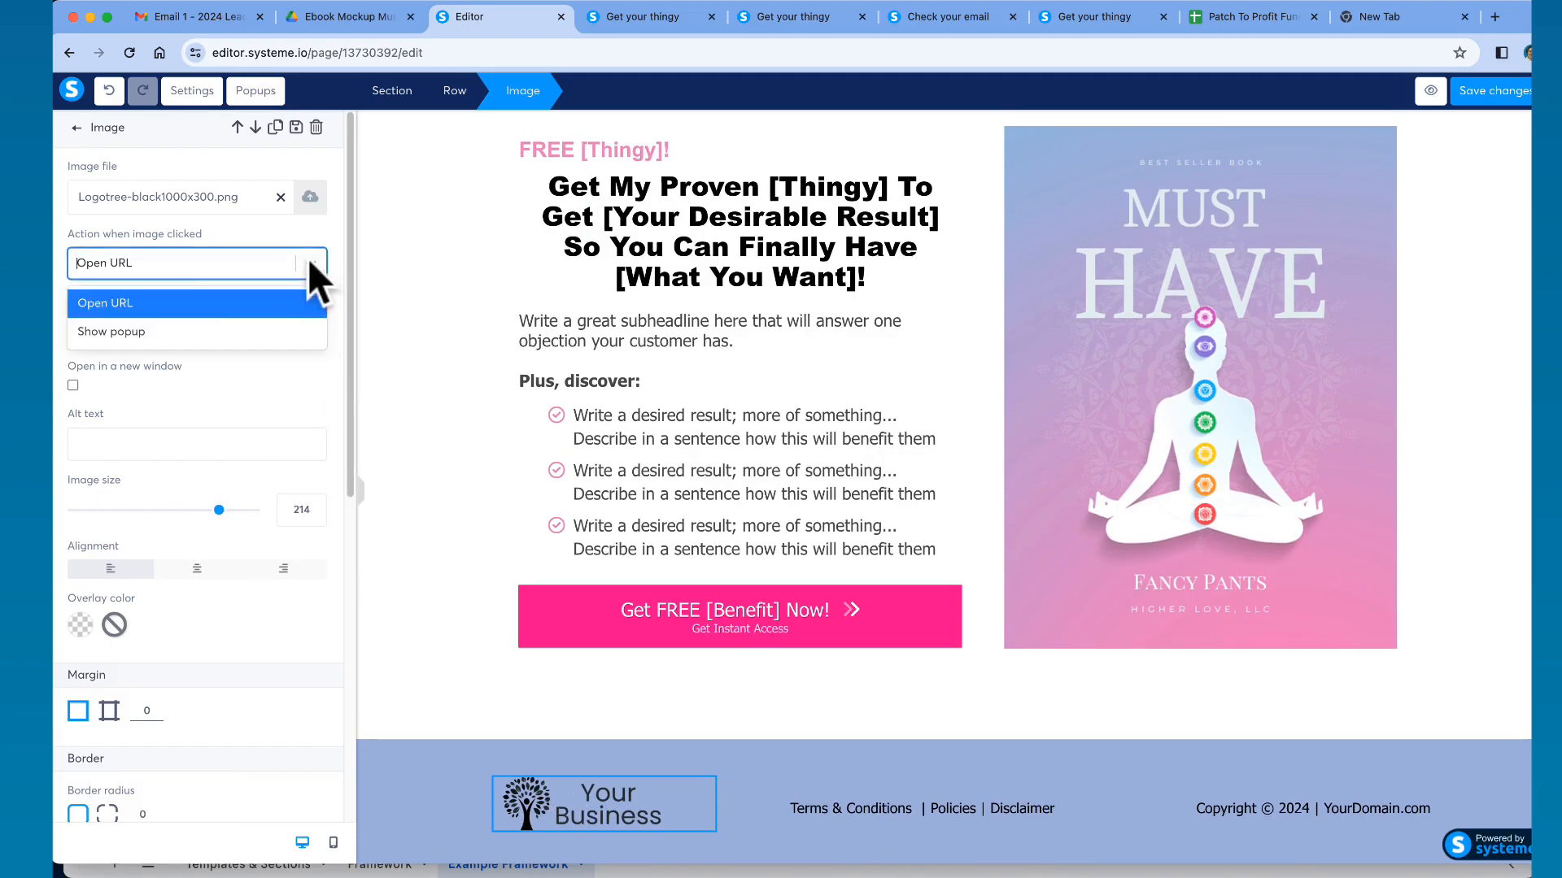
click(124, 332)
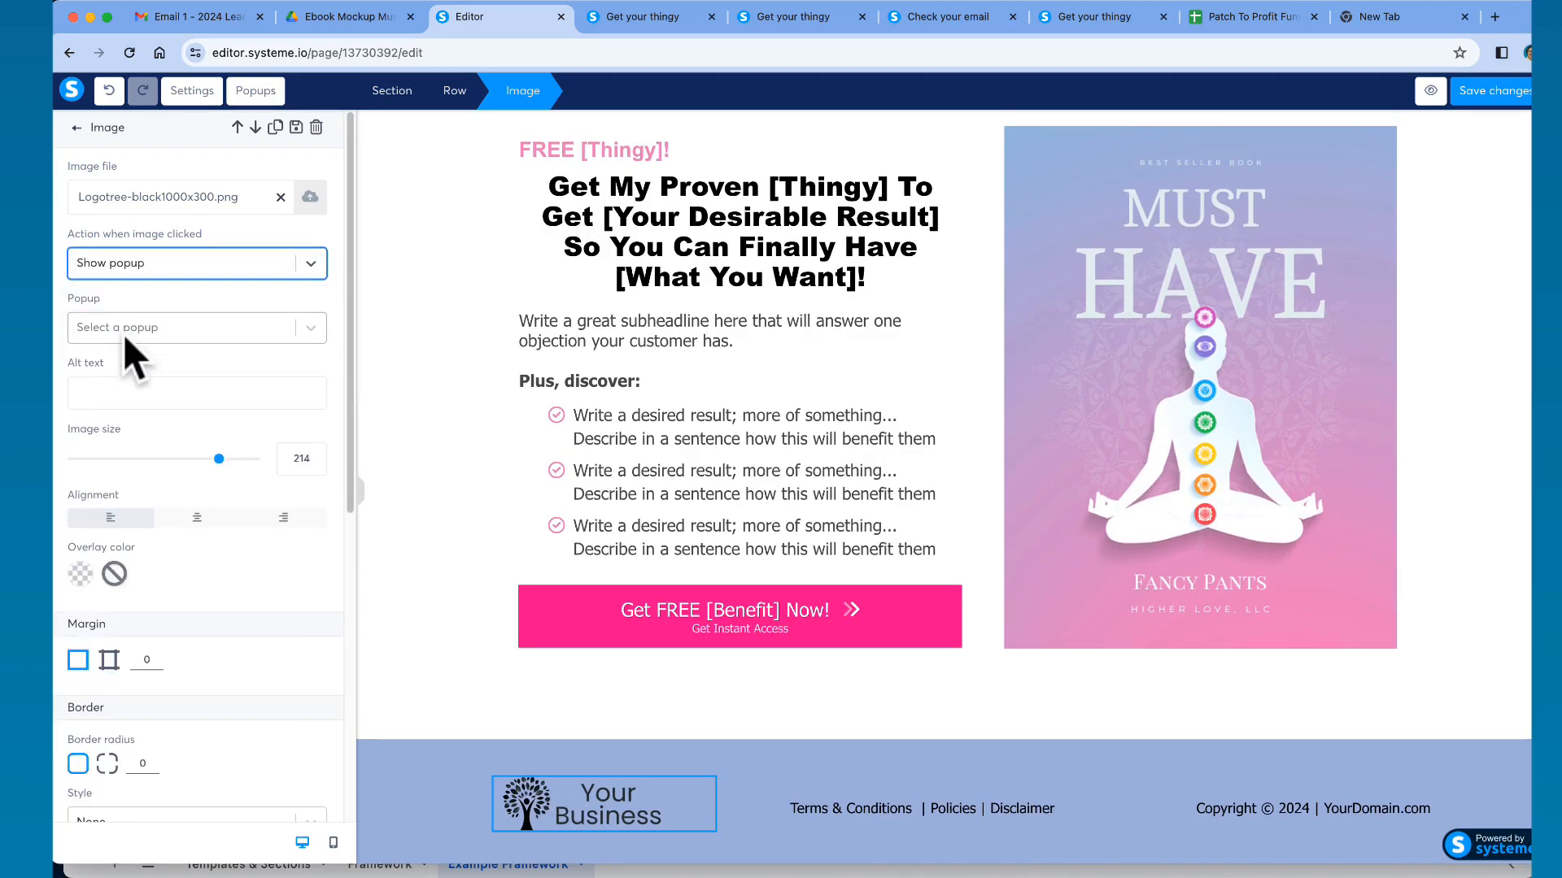
click(308, 261)
click(174, 301)
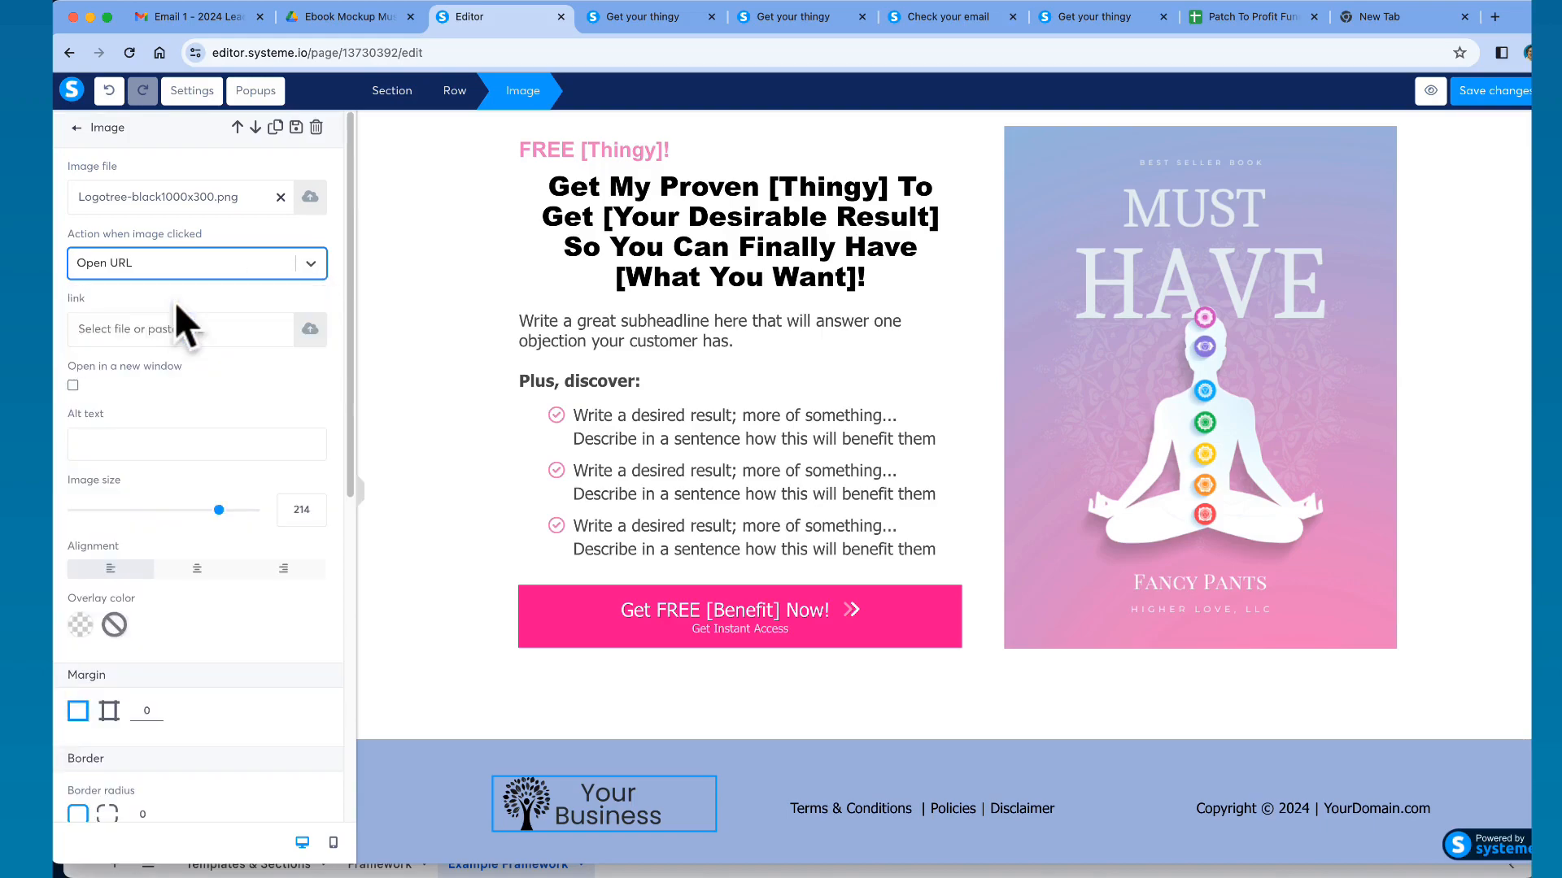
click(213, 333)
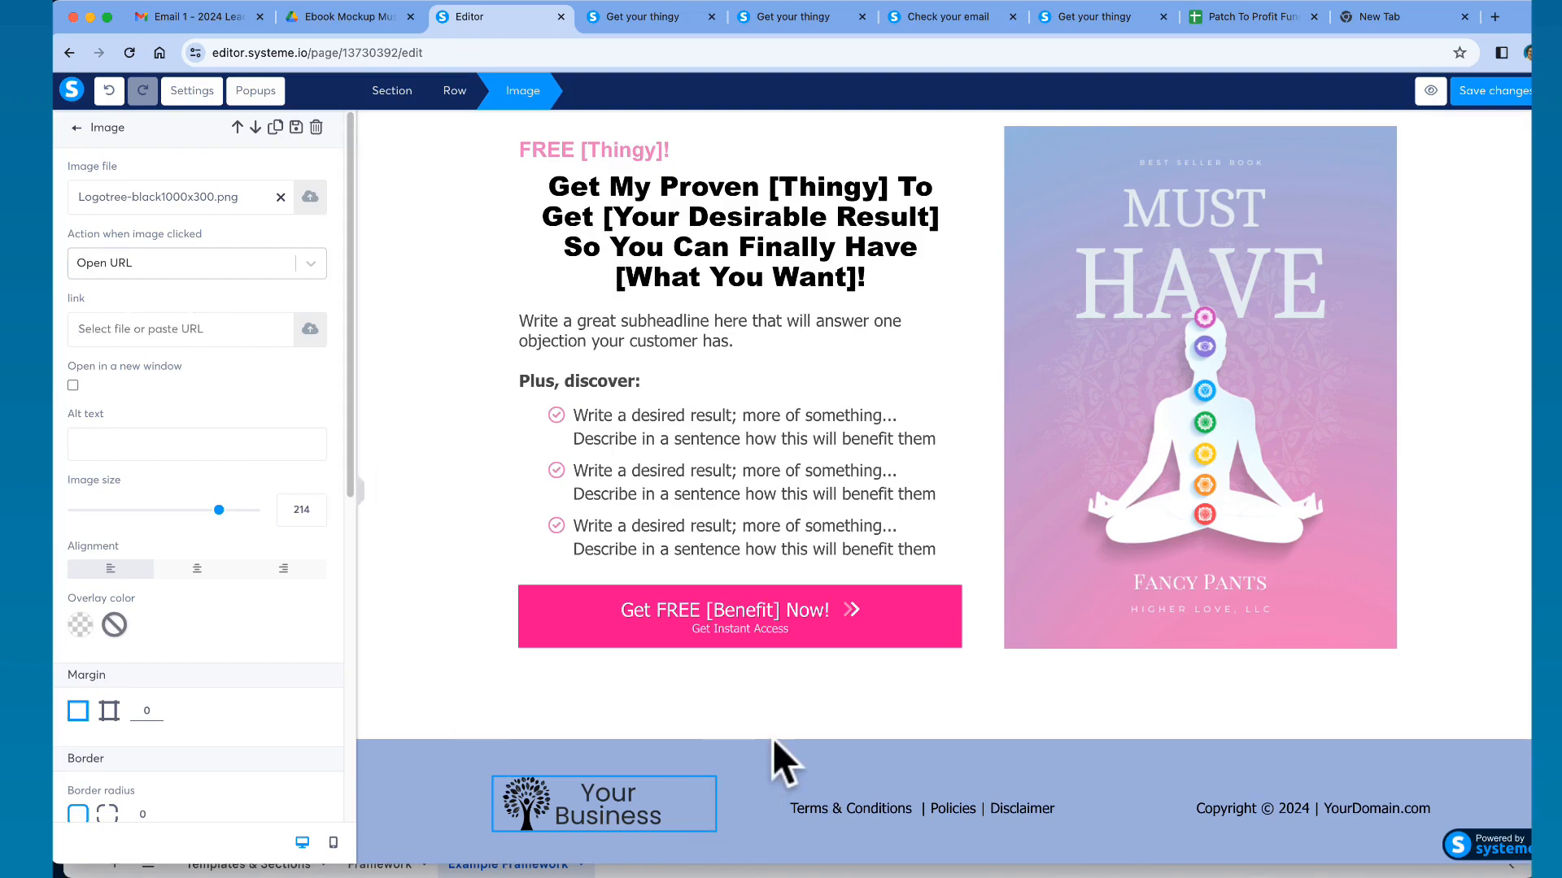
click(740, 730)
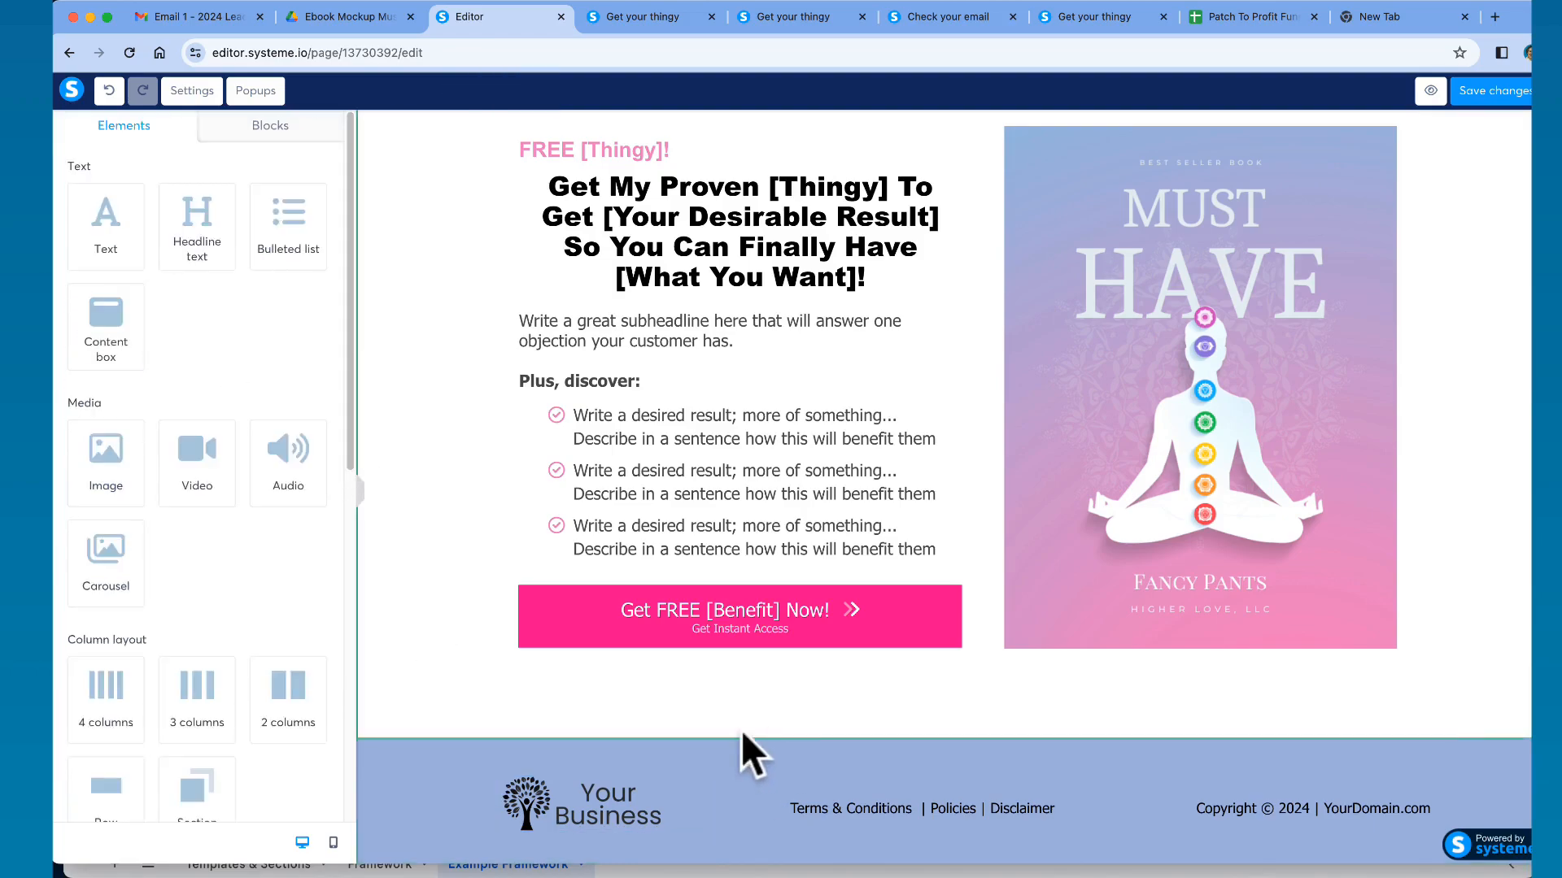
- Select the word "Policies" in the footer text and open its link setting
click(981, 813)
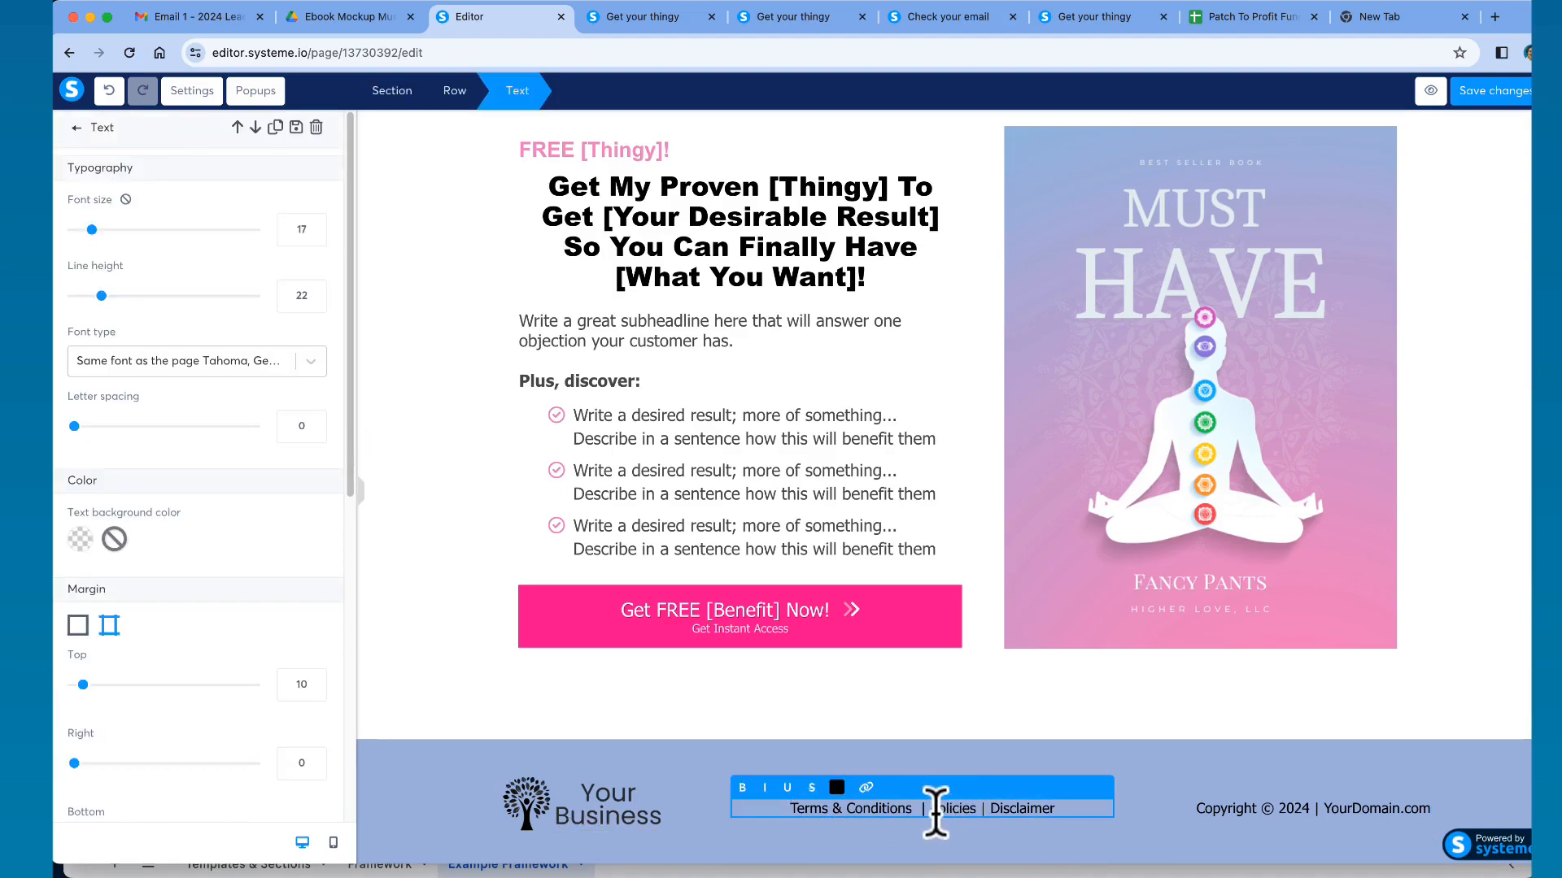
drag(931, 808, 970, 808)
click(867, 787)
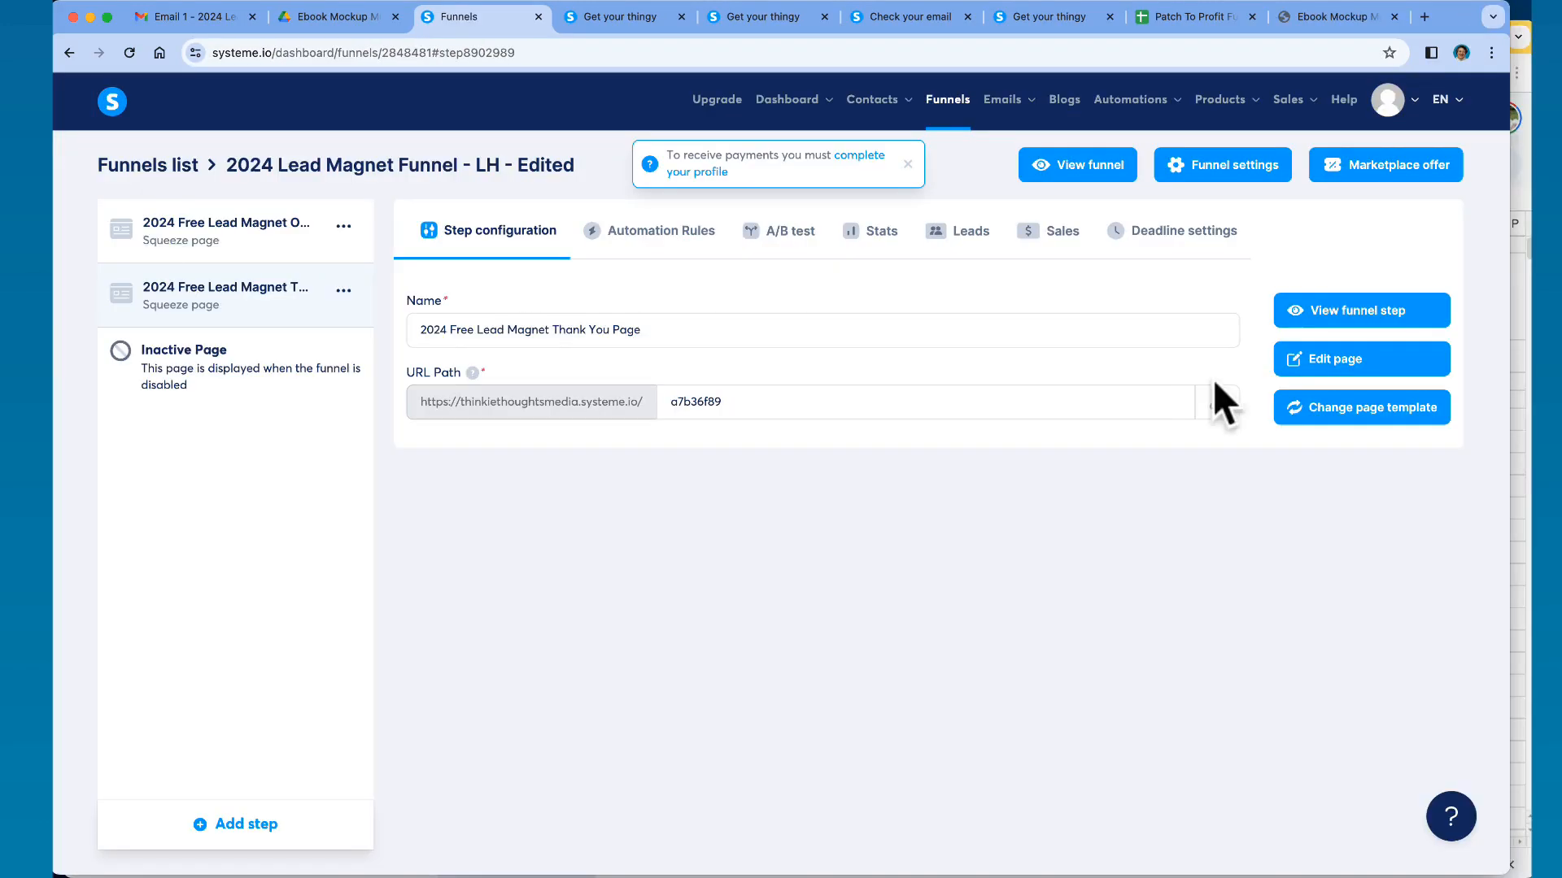
- Open the 2024 Free Lead Magnet Thank You Page for editing and review its whole layout with the elements sidebar collapsed
click(1313, 366)
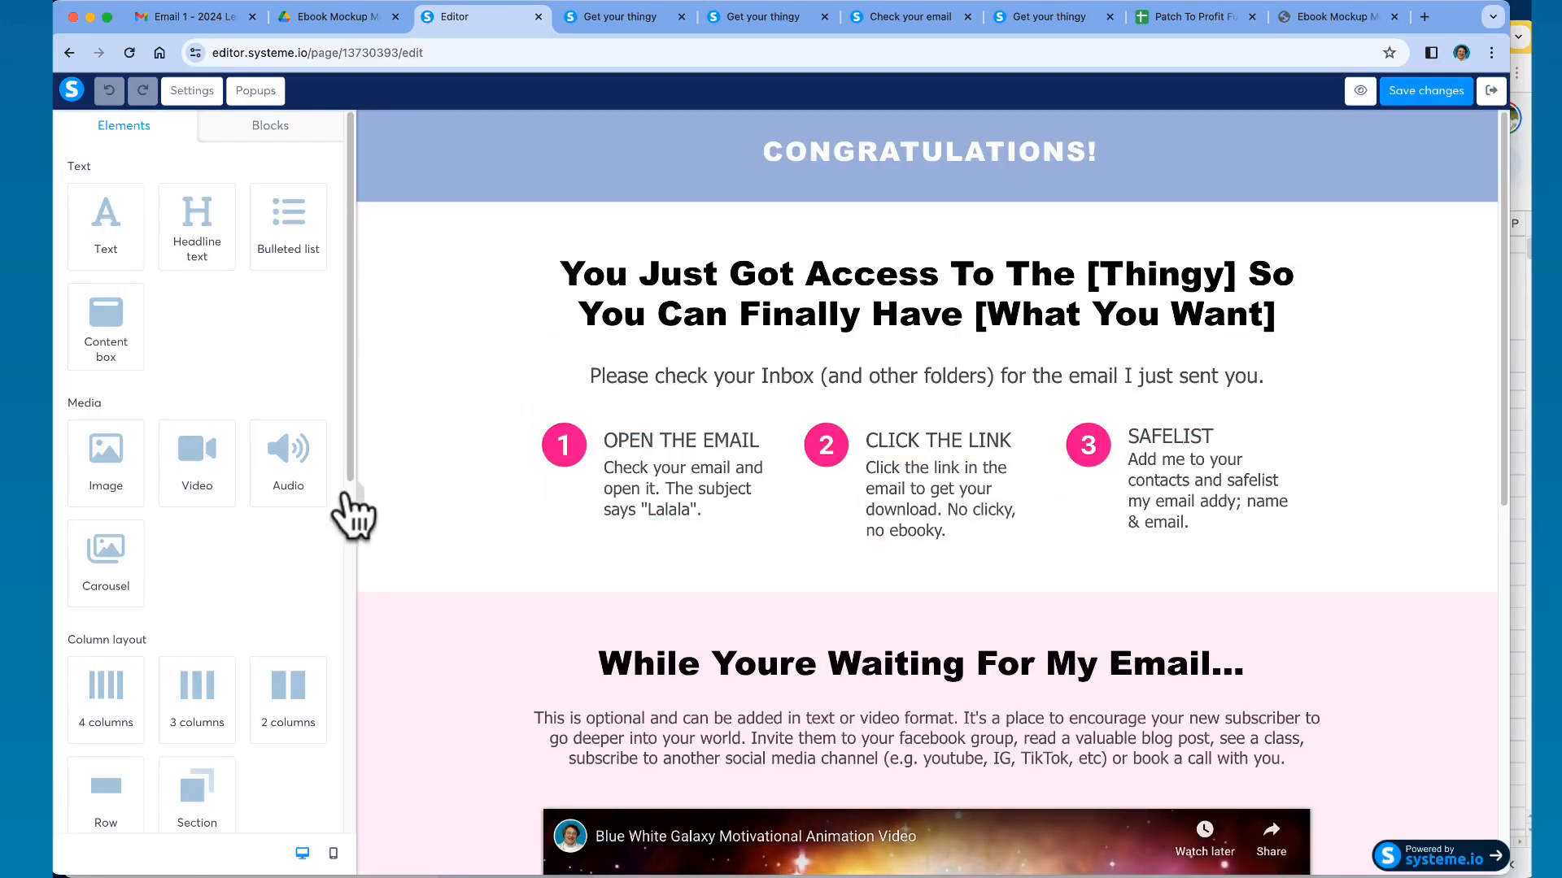
click(359, 500)
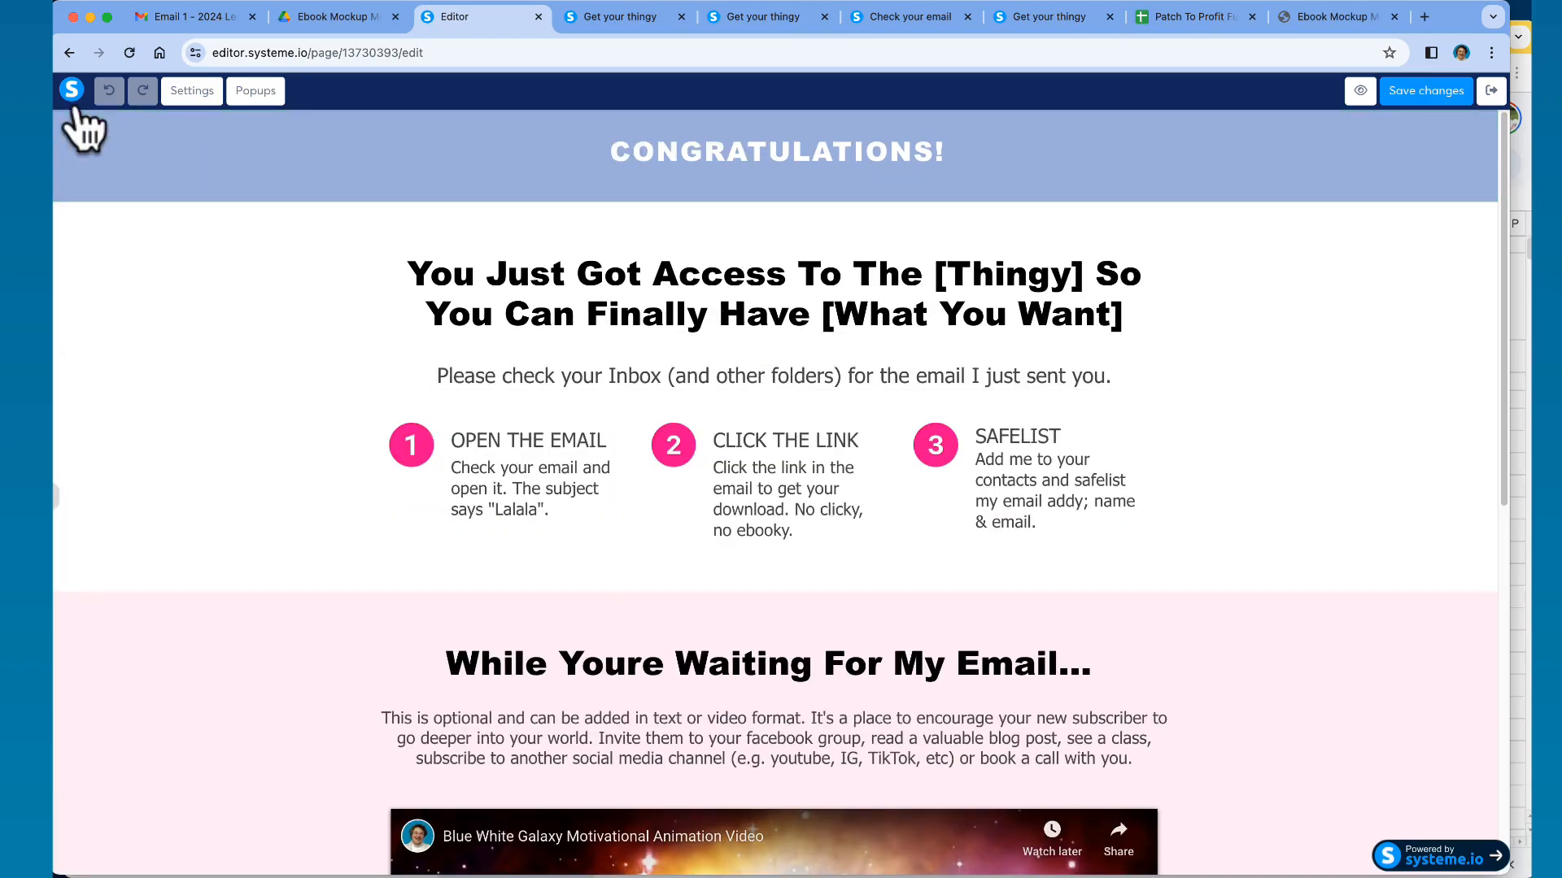
click(65, 520)
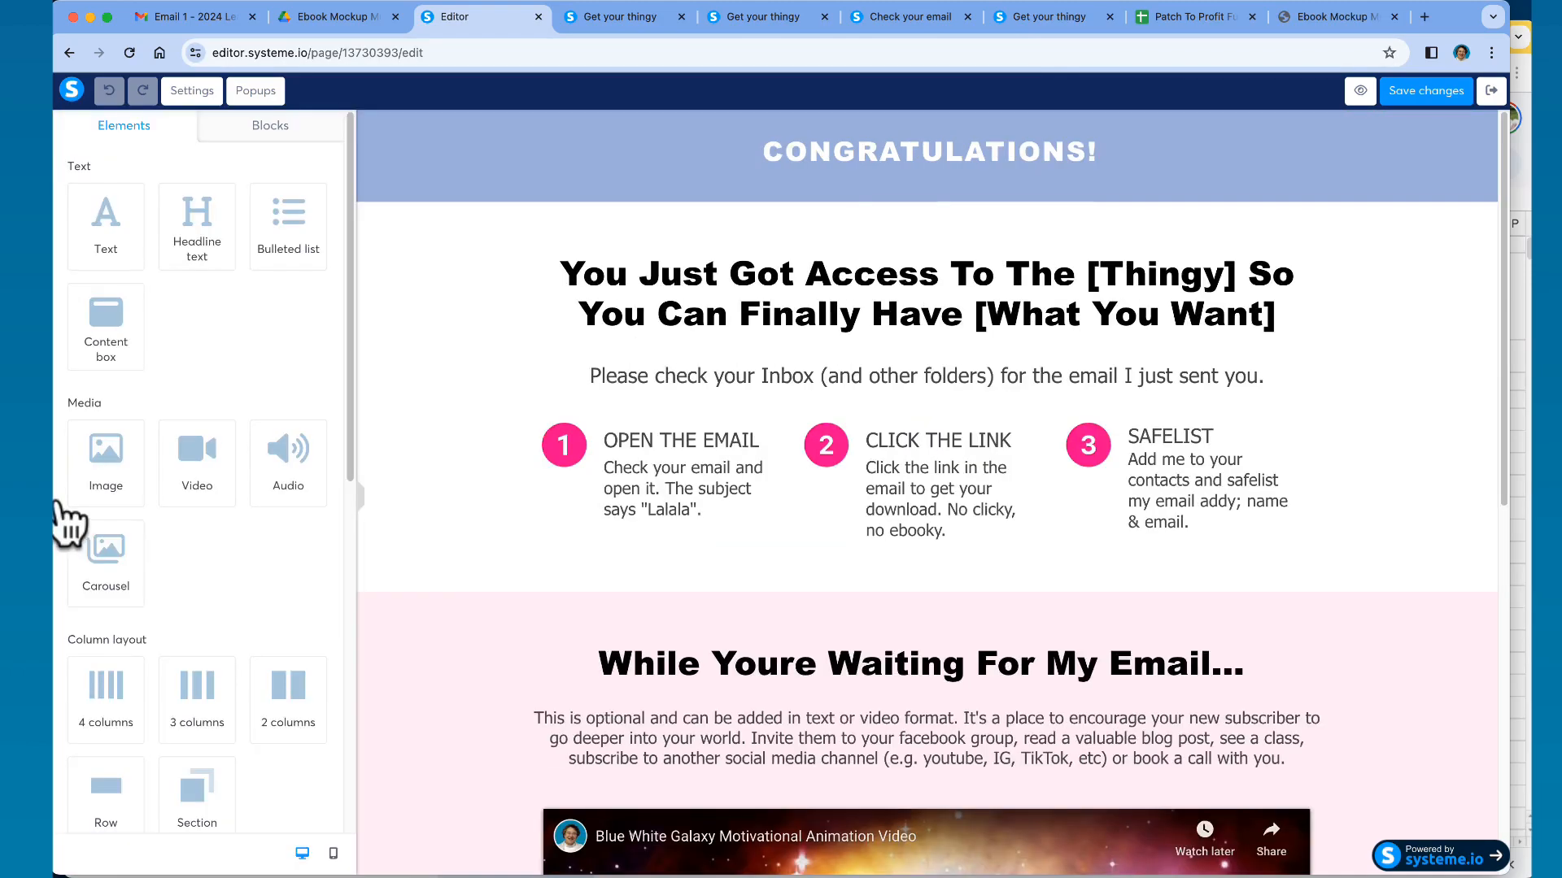
click(359, 504)
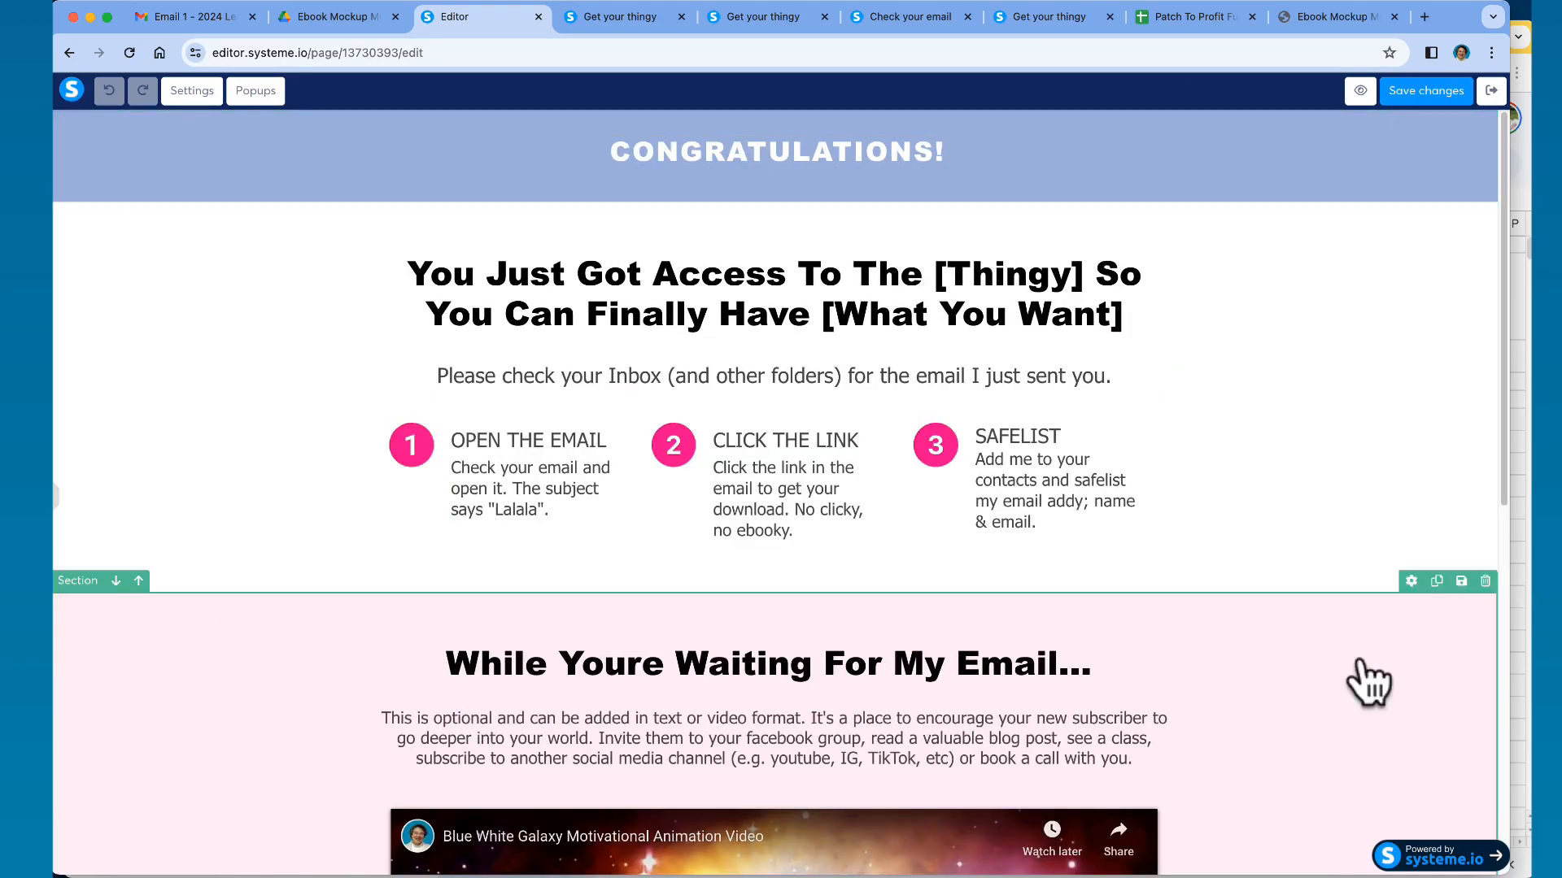
scroll(1397, 714, down, 9)
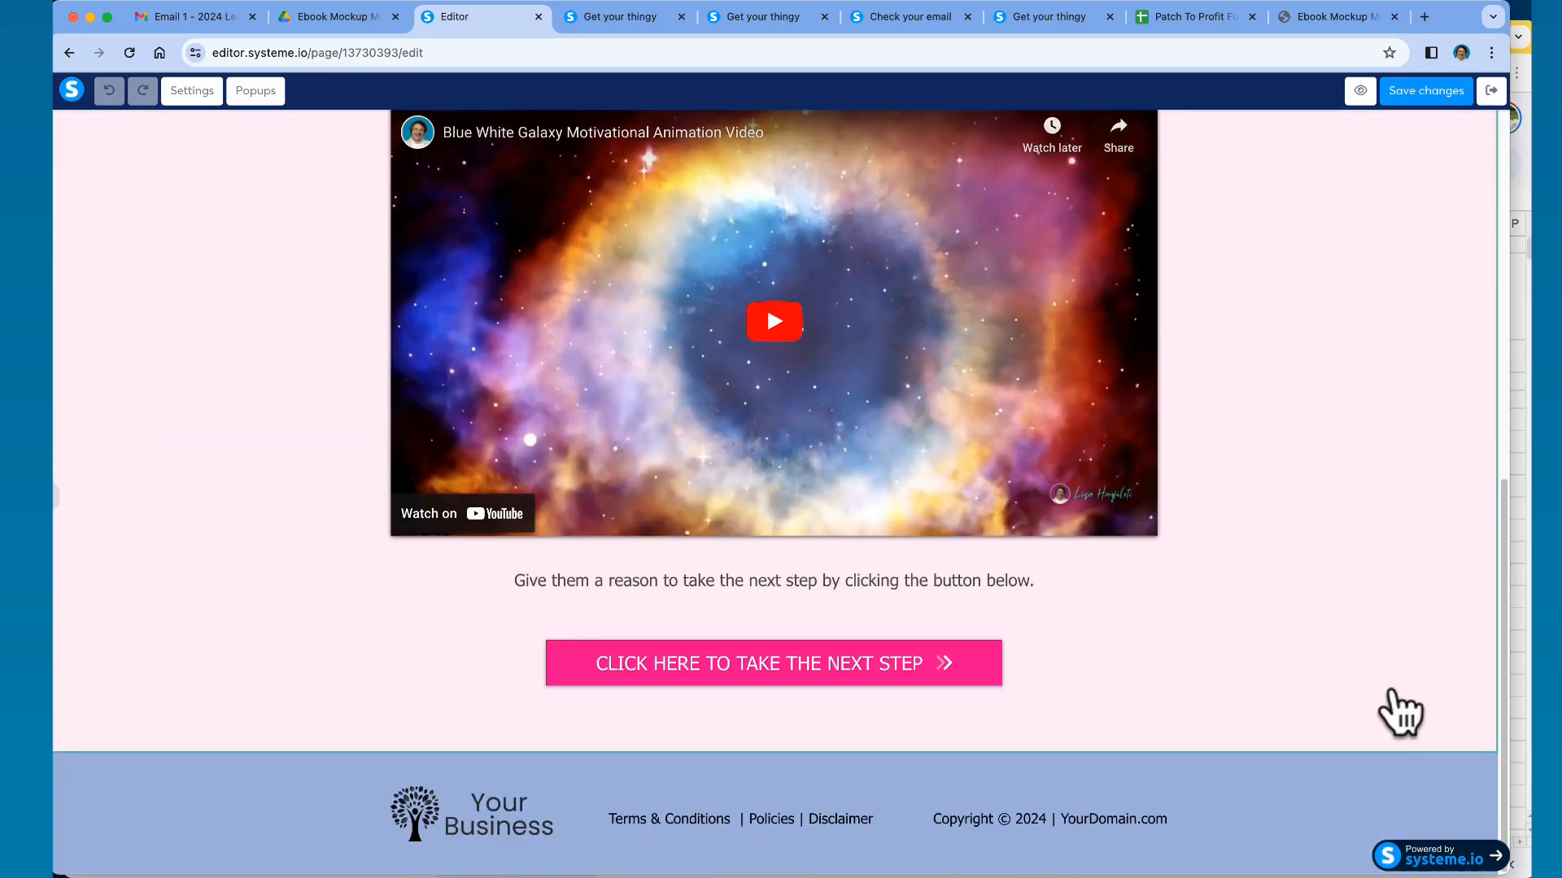
scroll(1333, 809, up, 9)
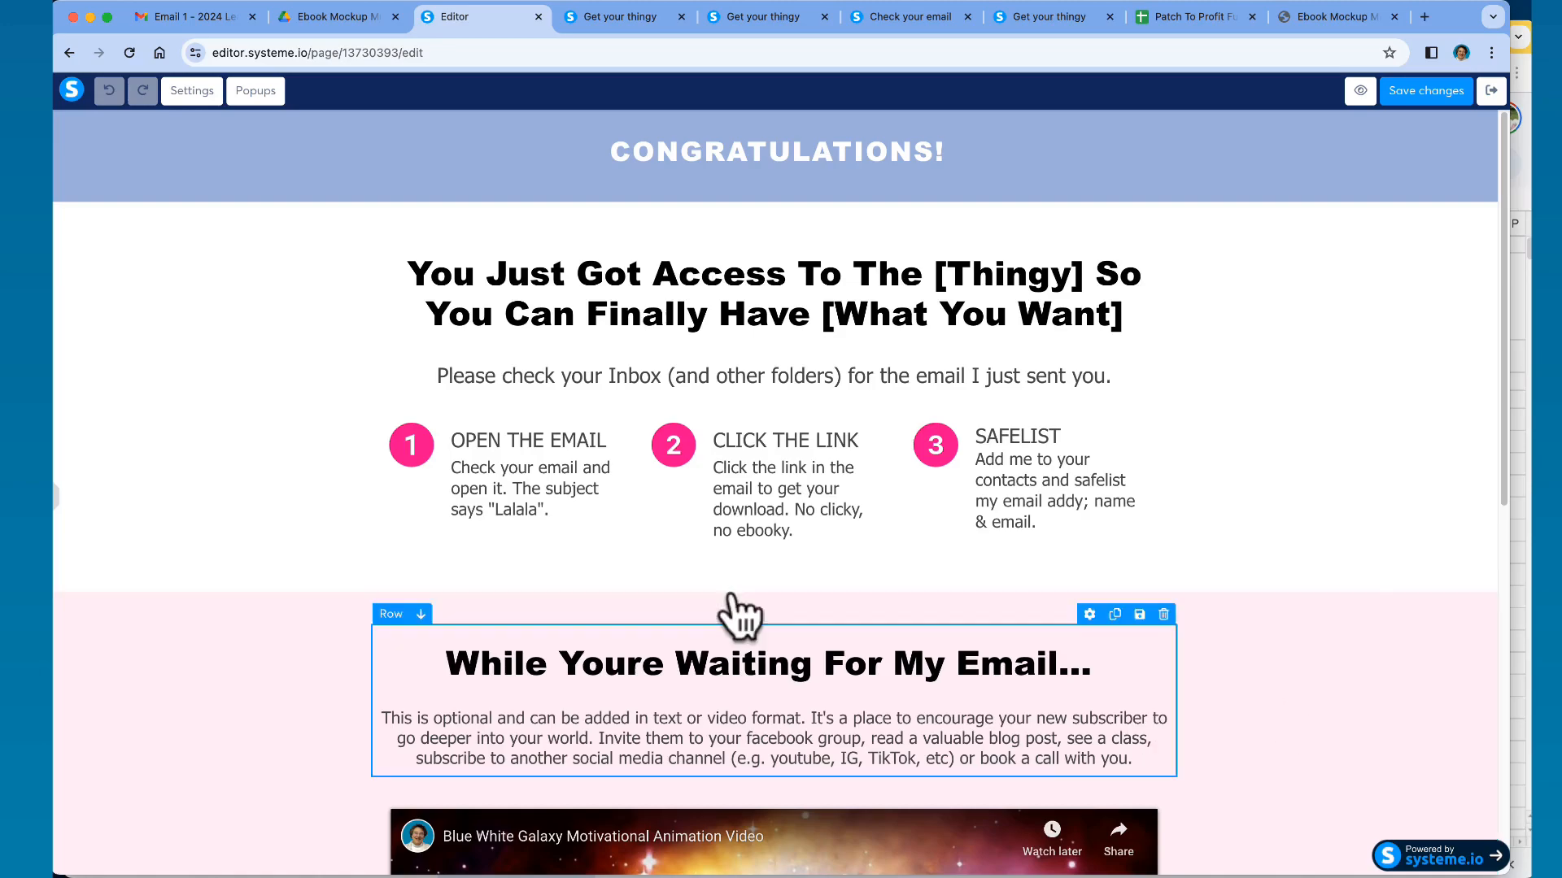
- Examine how the thank you page is divided into sections, from the "CONGRATULATIONS!" header and its settings to the footer
click(96, 122)
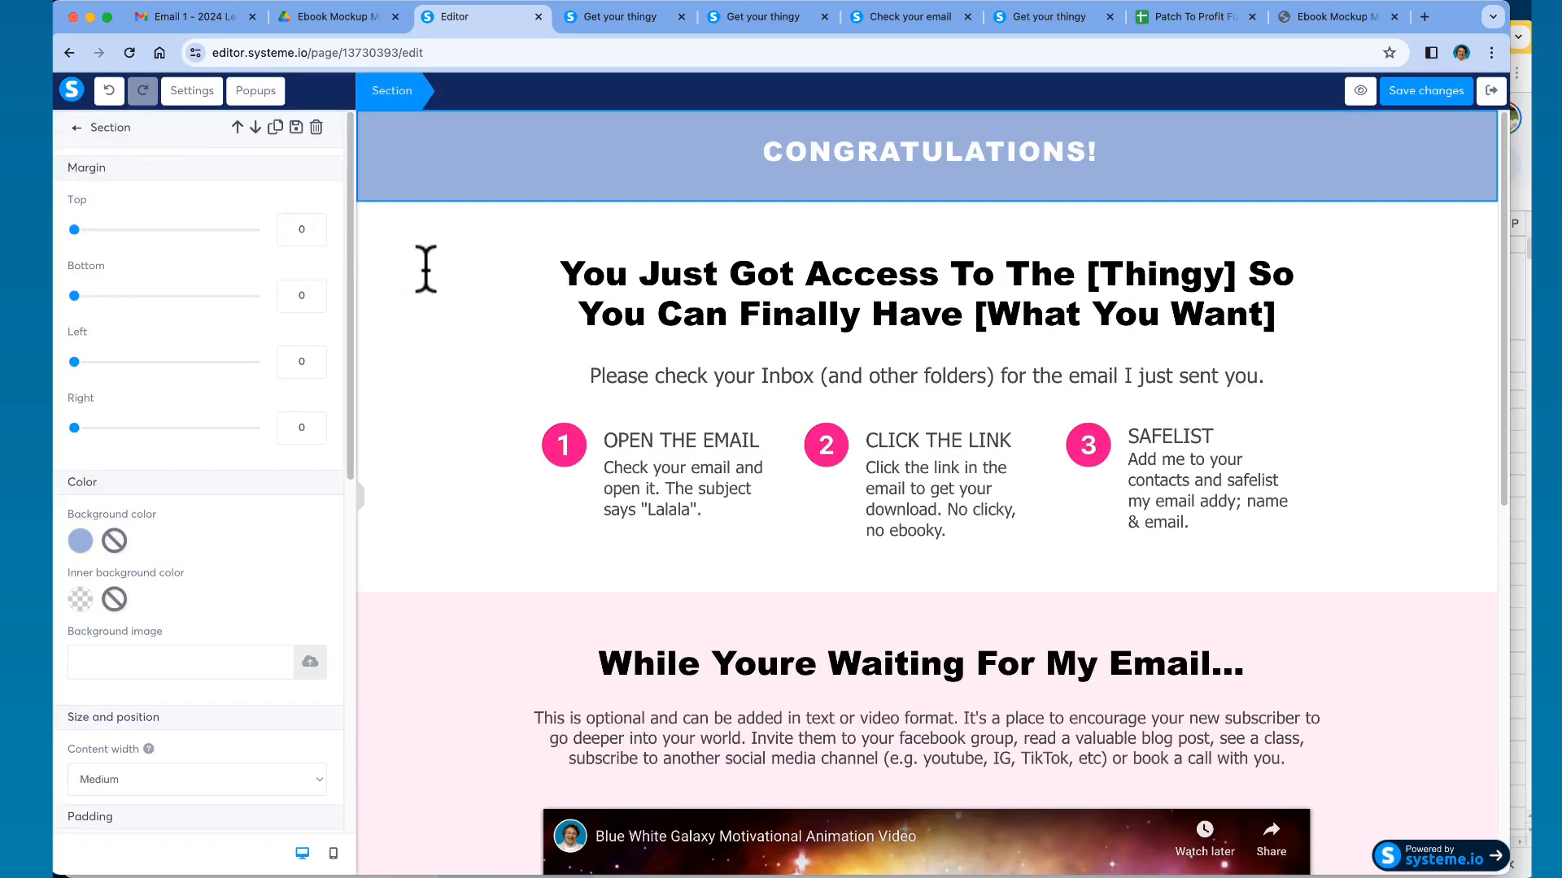
click(459, 287)
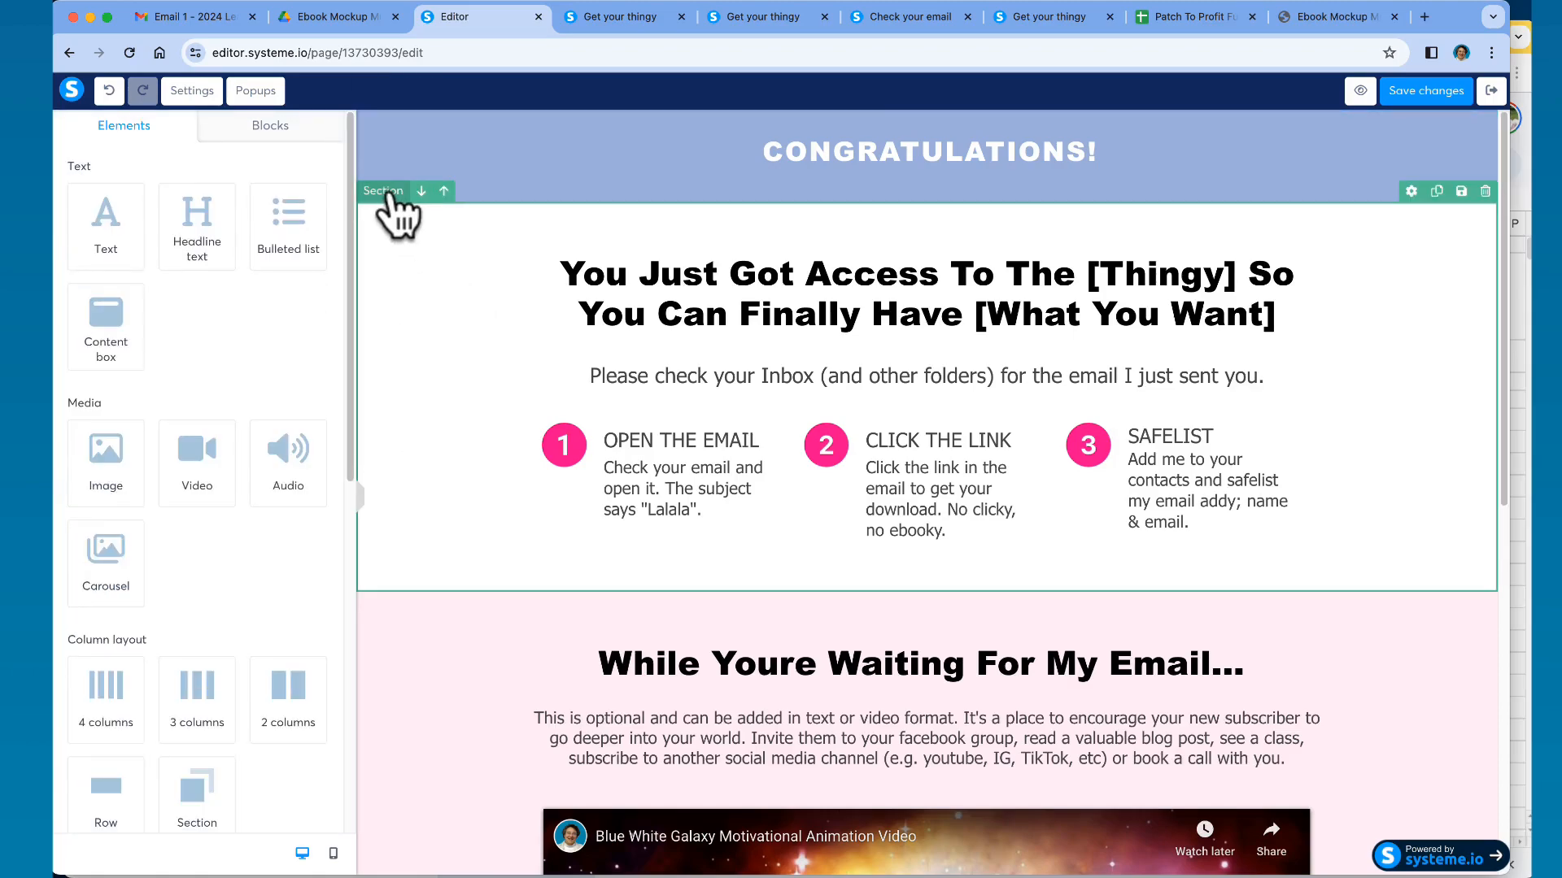
click(380, 582)
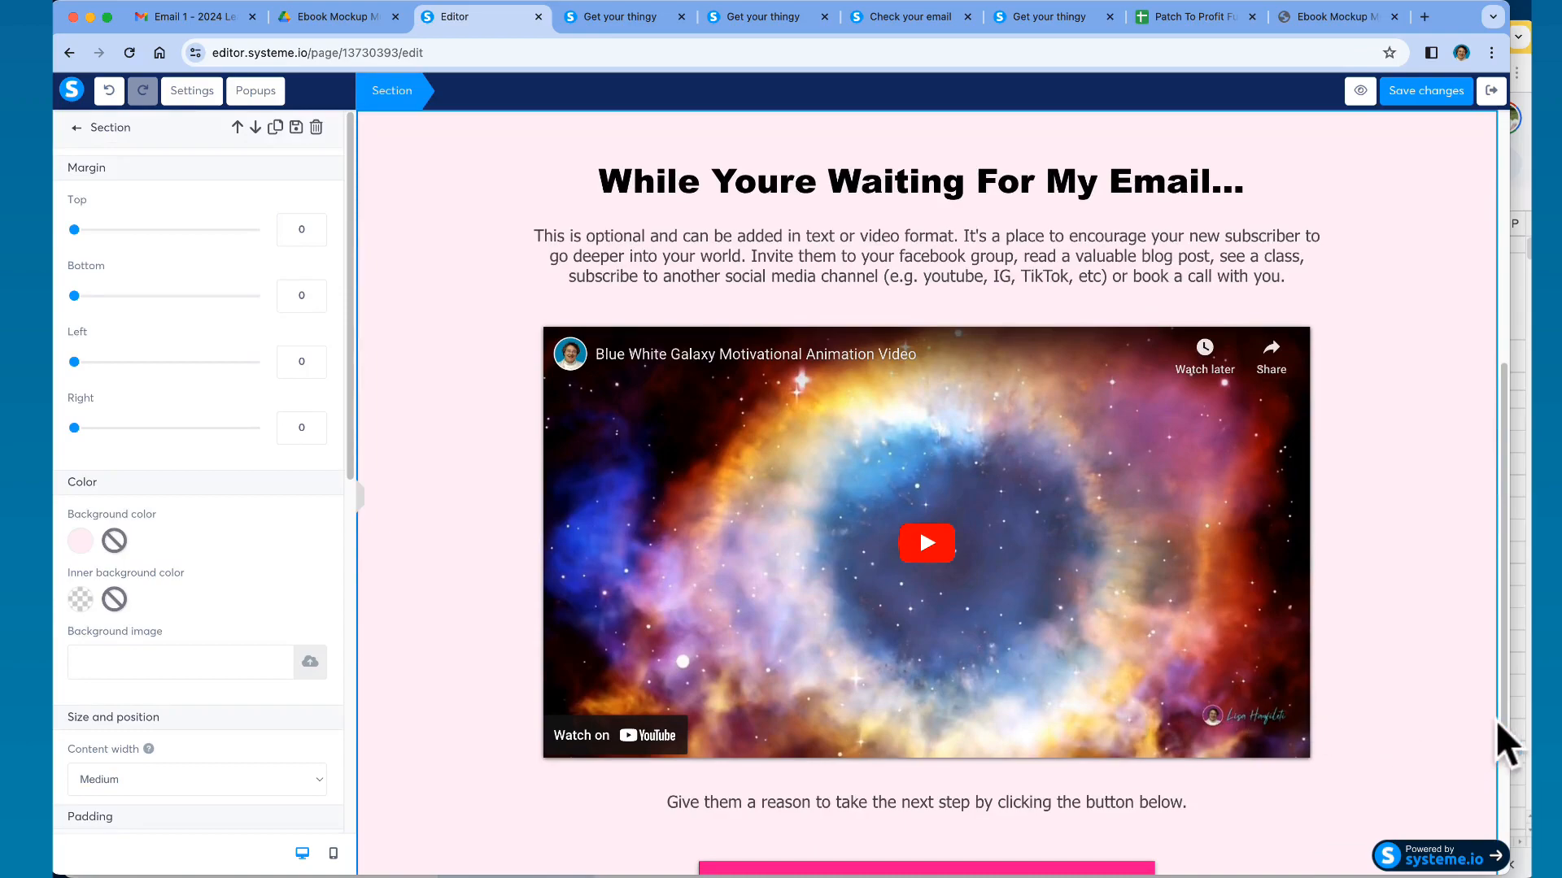
click(1504, 828)
click(1505, 825)
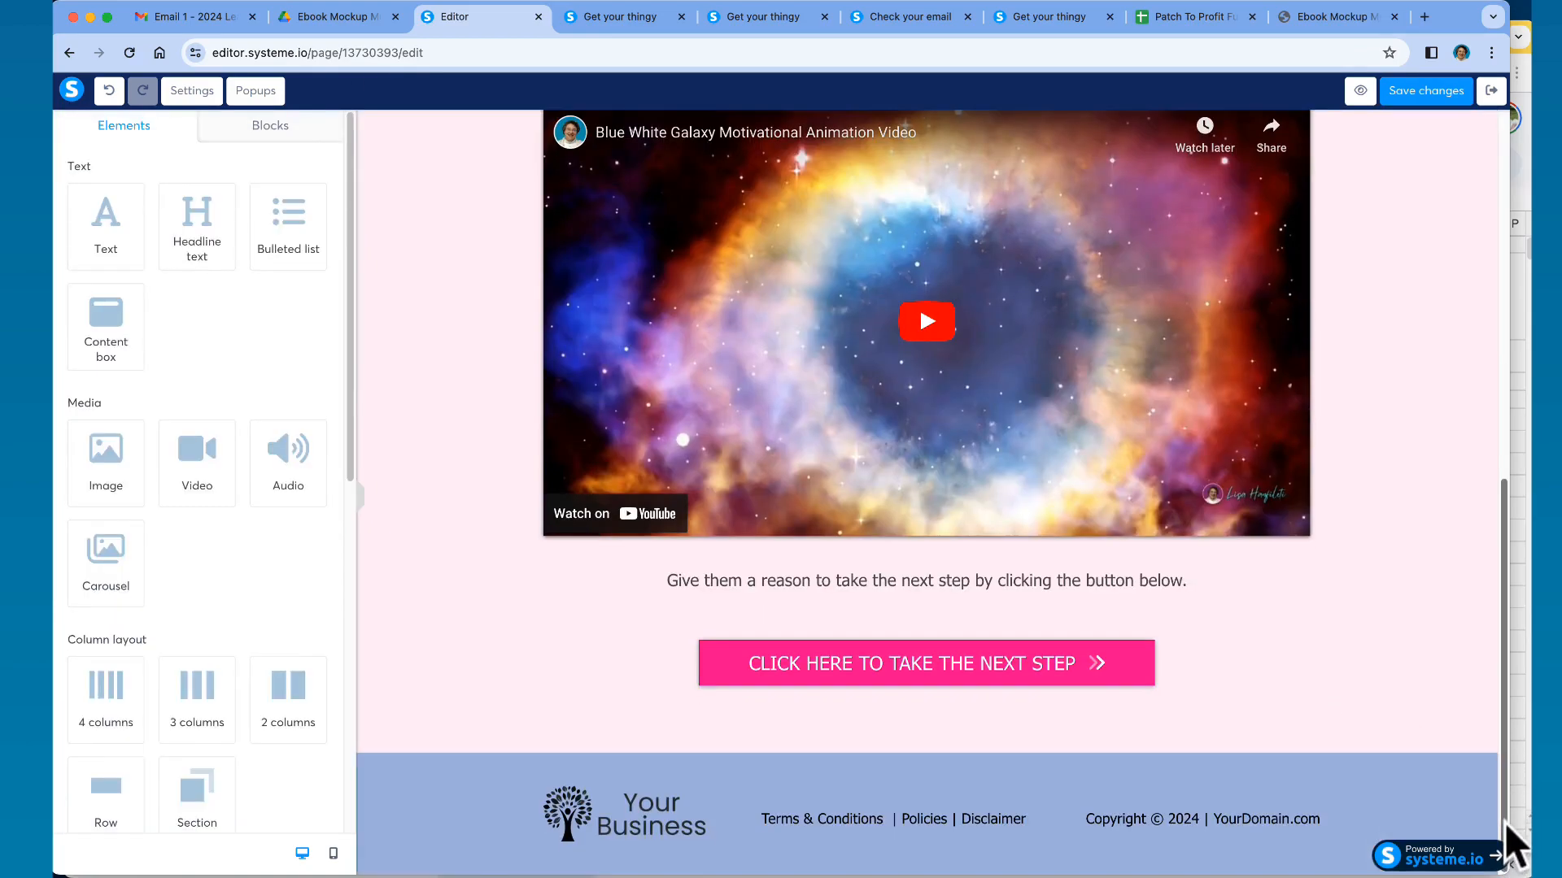
- Move the pink "While Youre Waiting For My Email..." section above the "You Just Got Access" section
scroll(406, 561, up, 3)
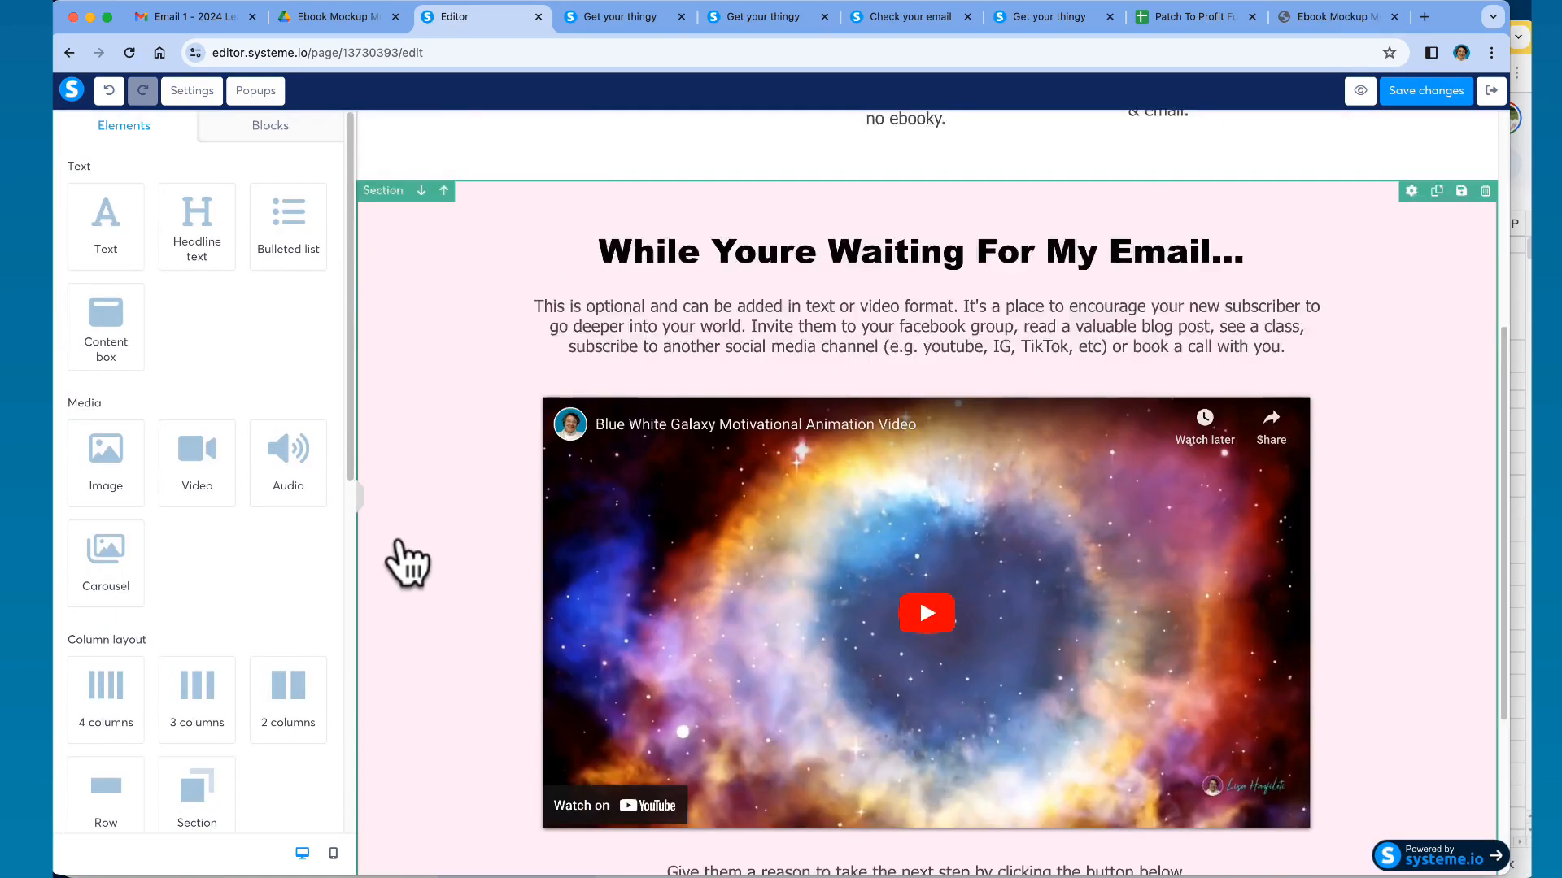
scroll(406, 561, up, 3)
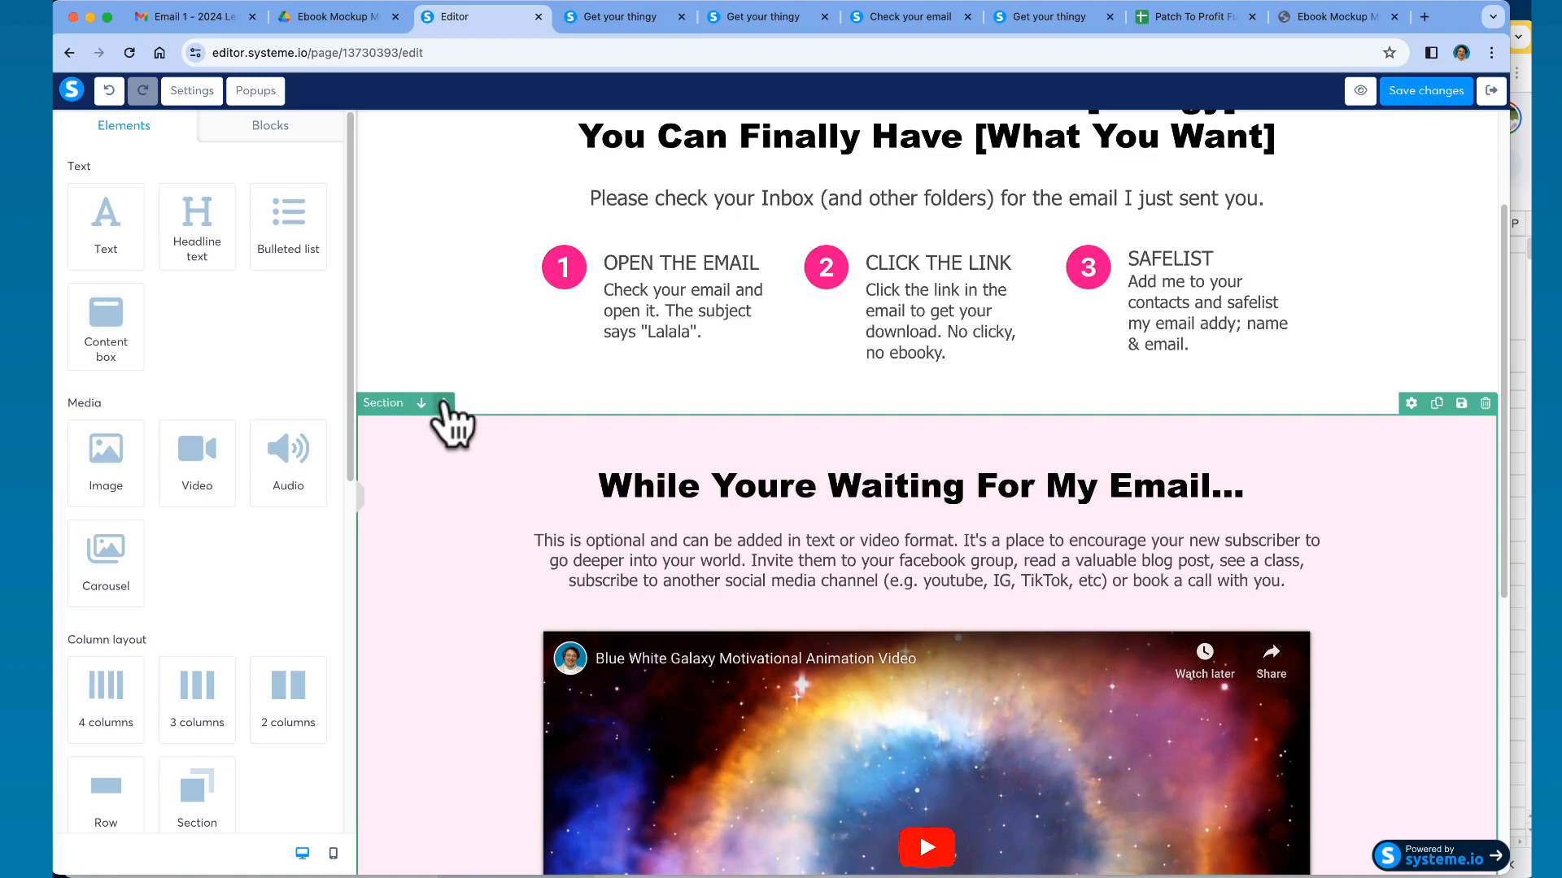
click(444, 403)
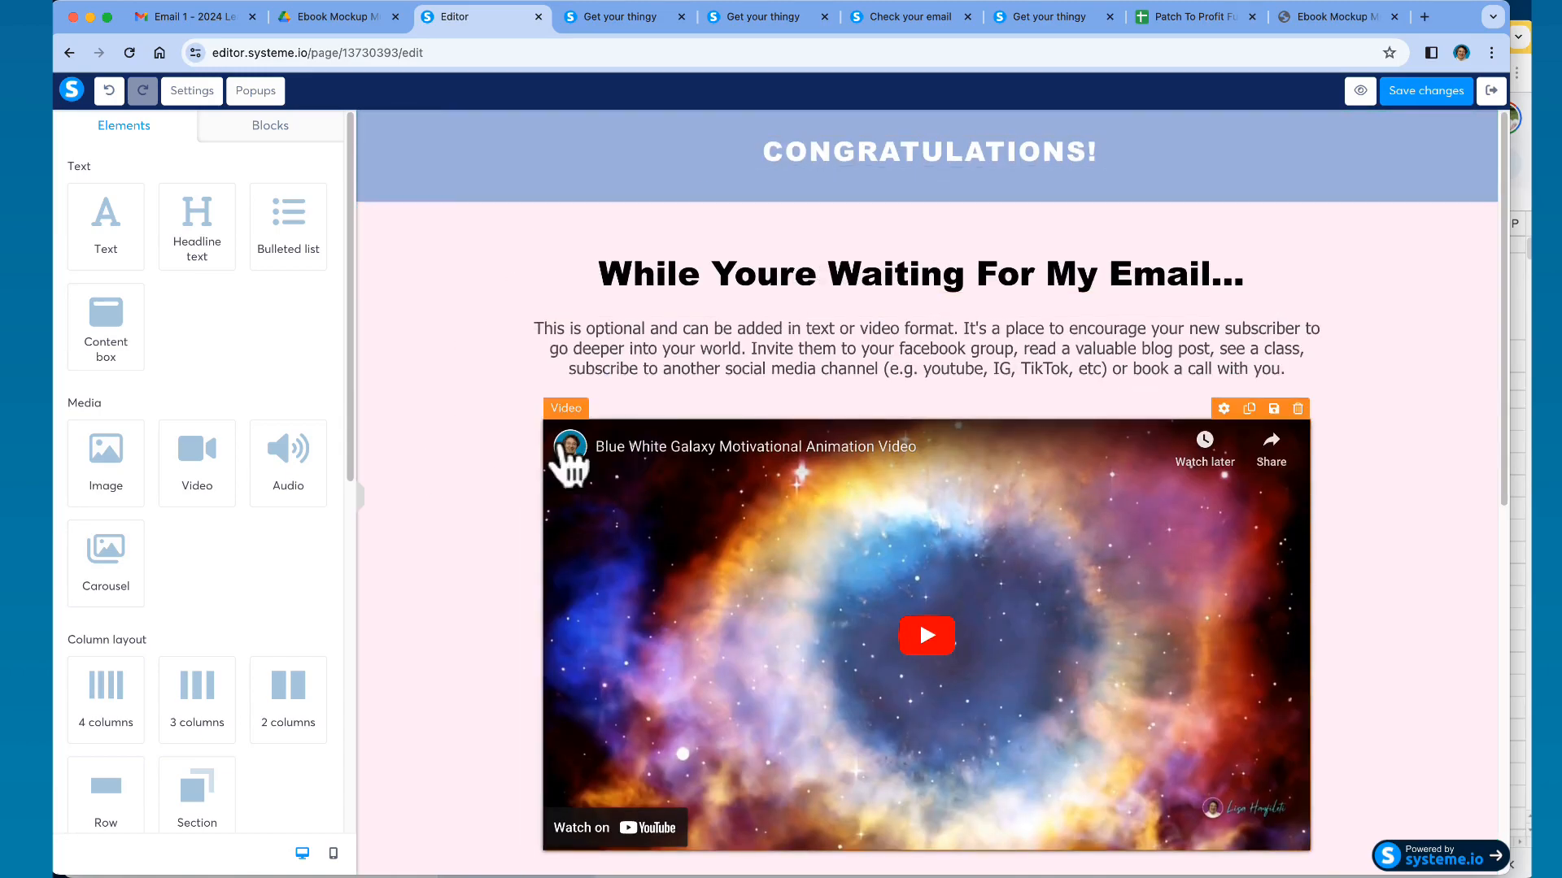
- Move the white "You Just Got Access" section down below the footer
scroll(464, 476, down, 8)
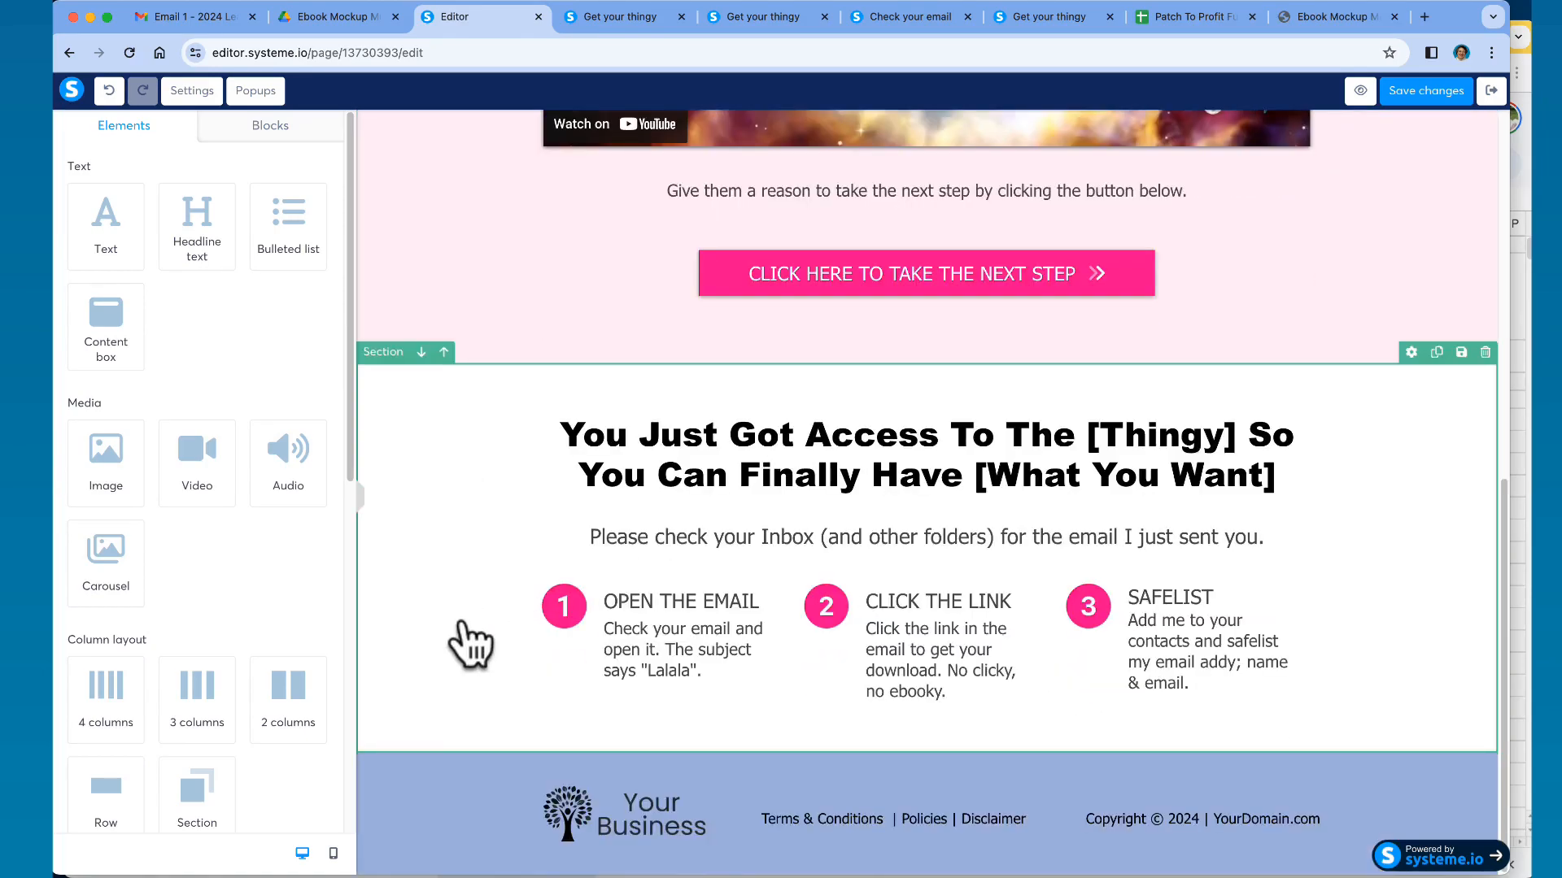
click(428, 353)
click(422, 352)
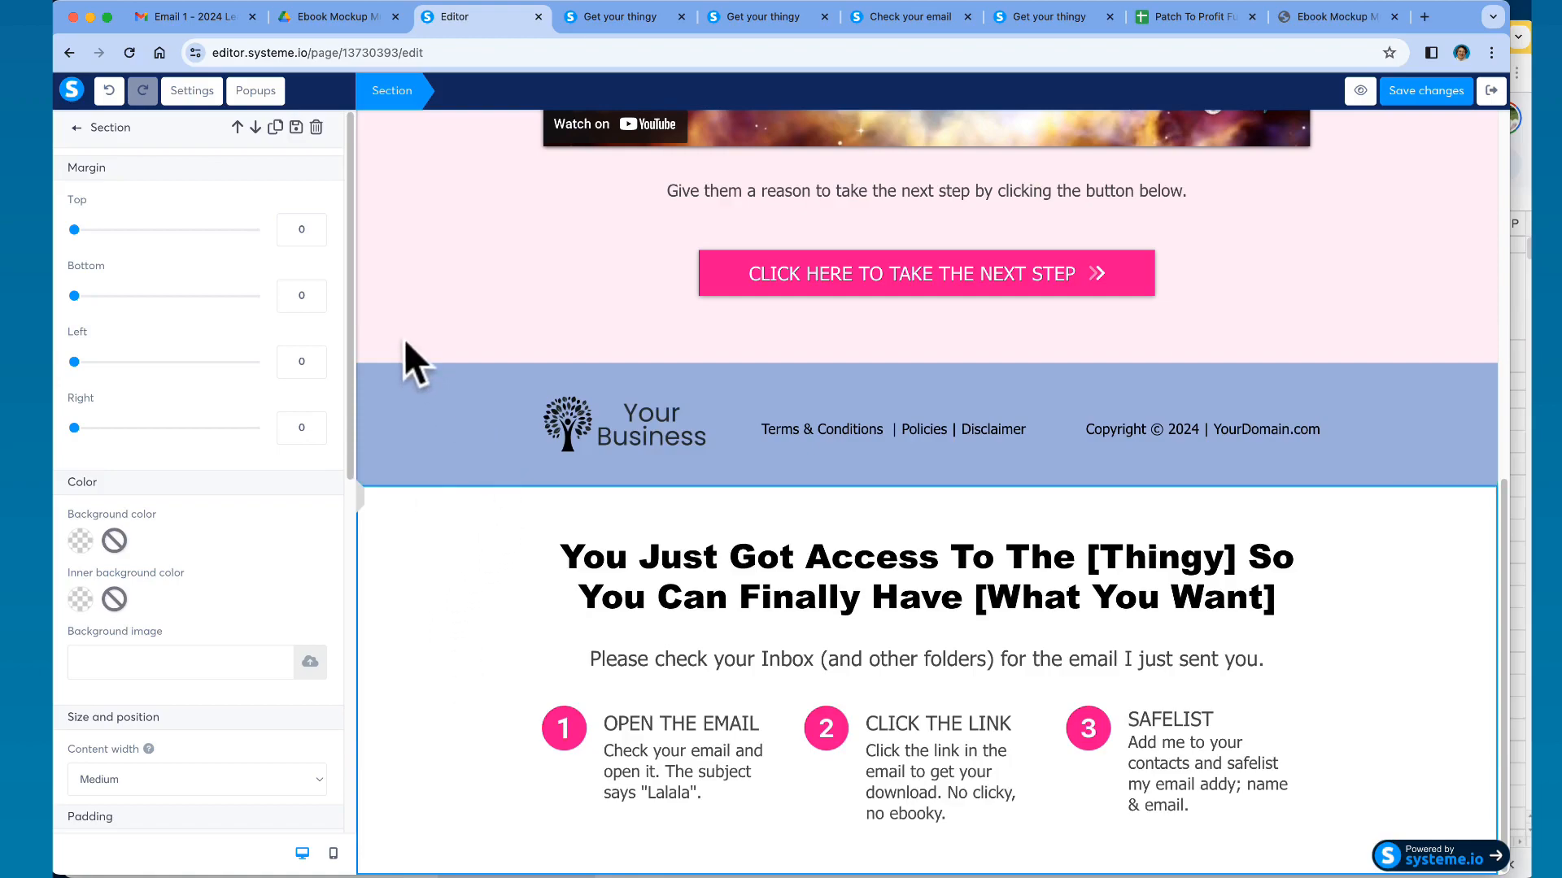
- Move the blue footer section back down to the end of the page
click(398, 399)
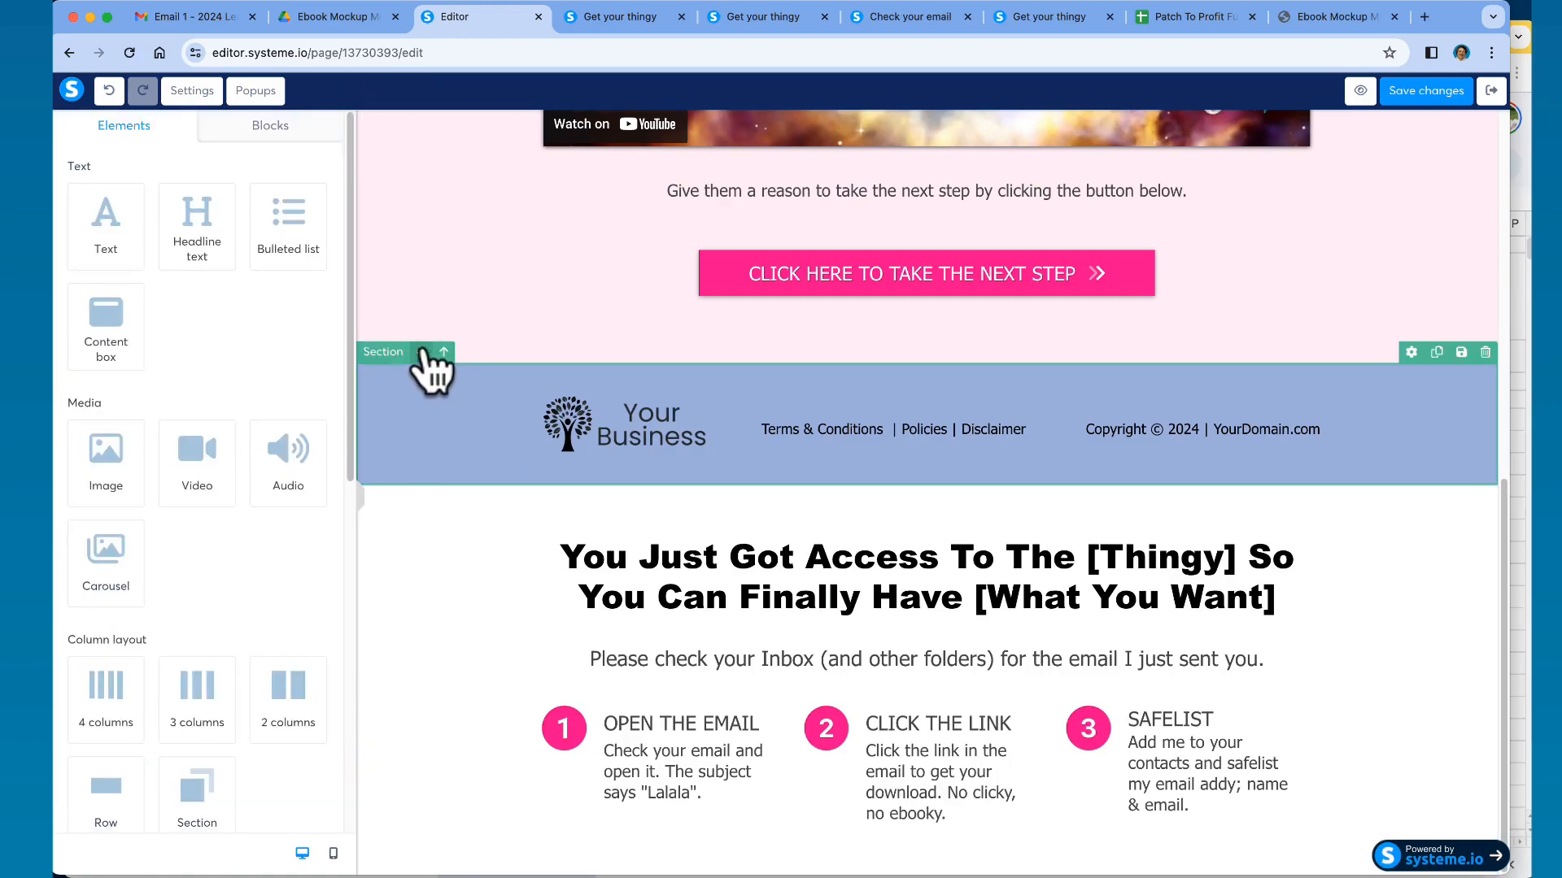
click(424, 352)
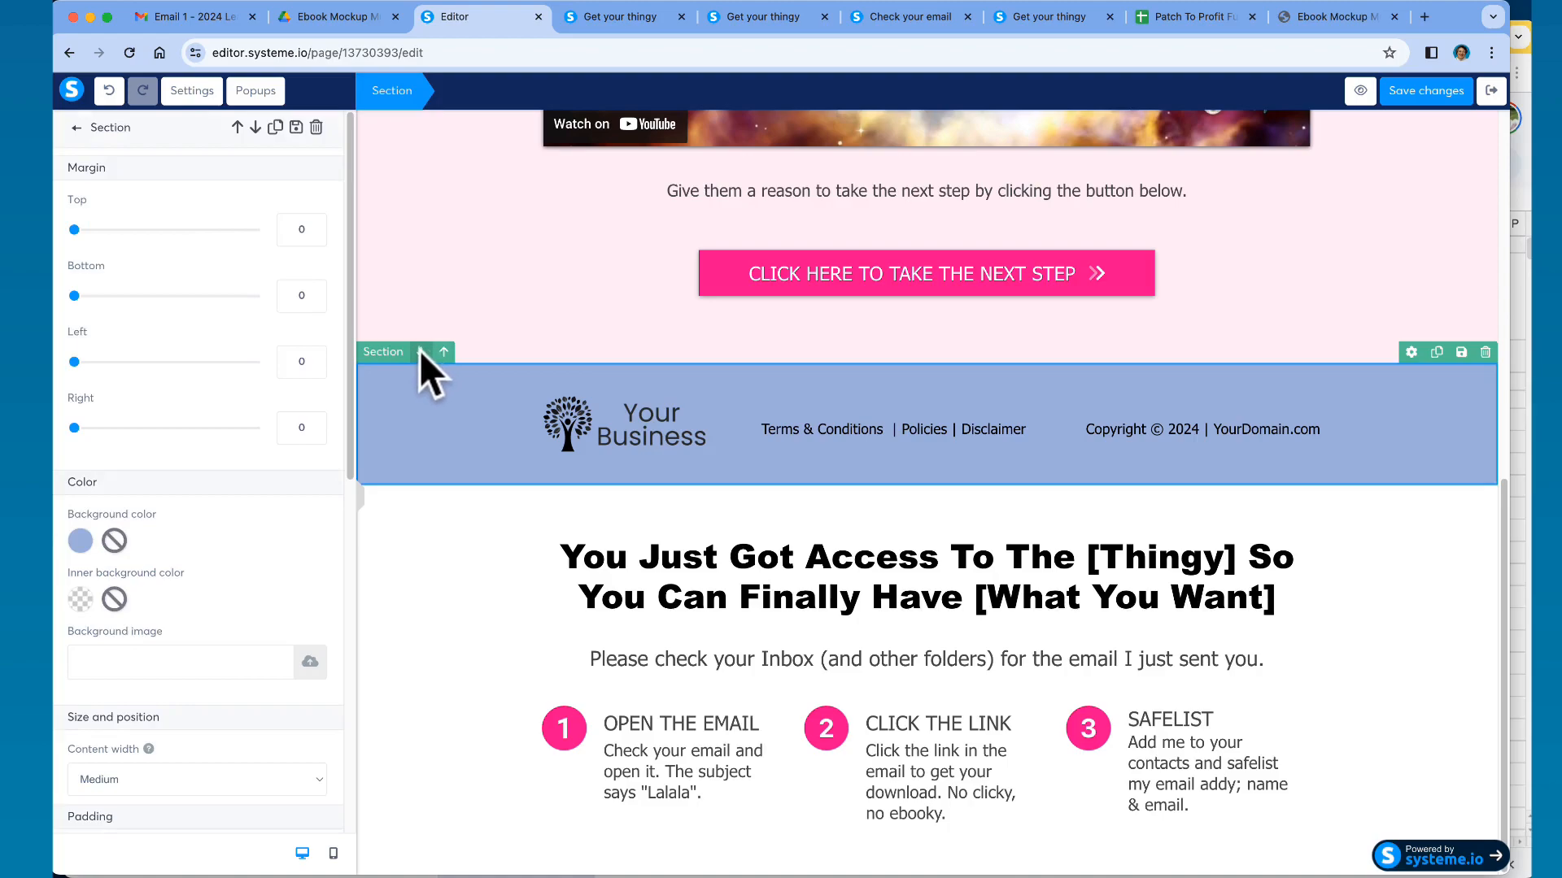
click(421, 351)
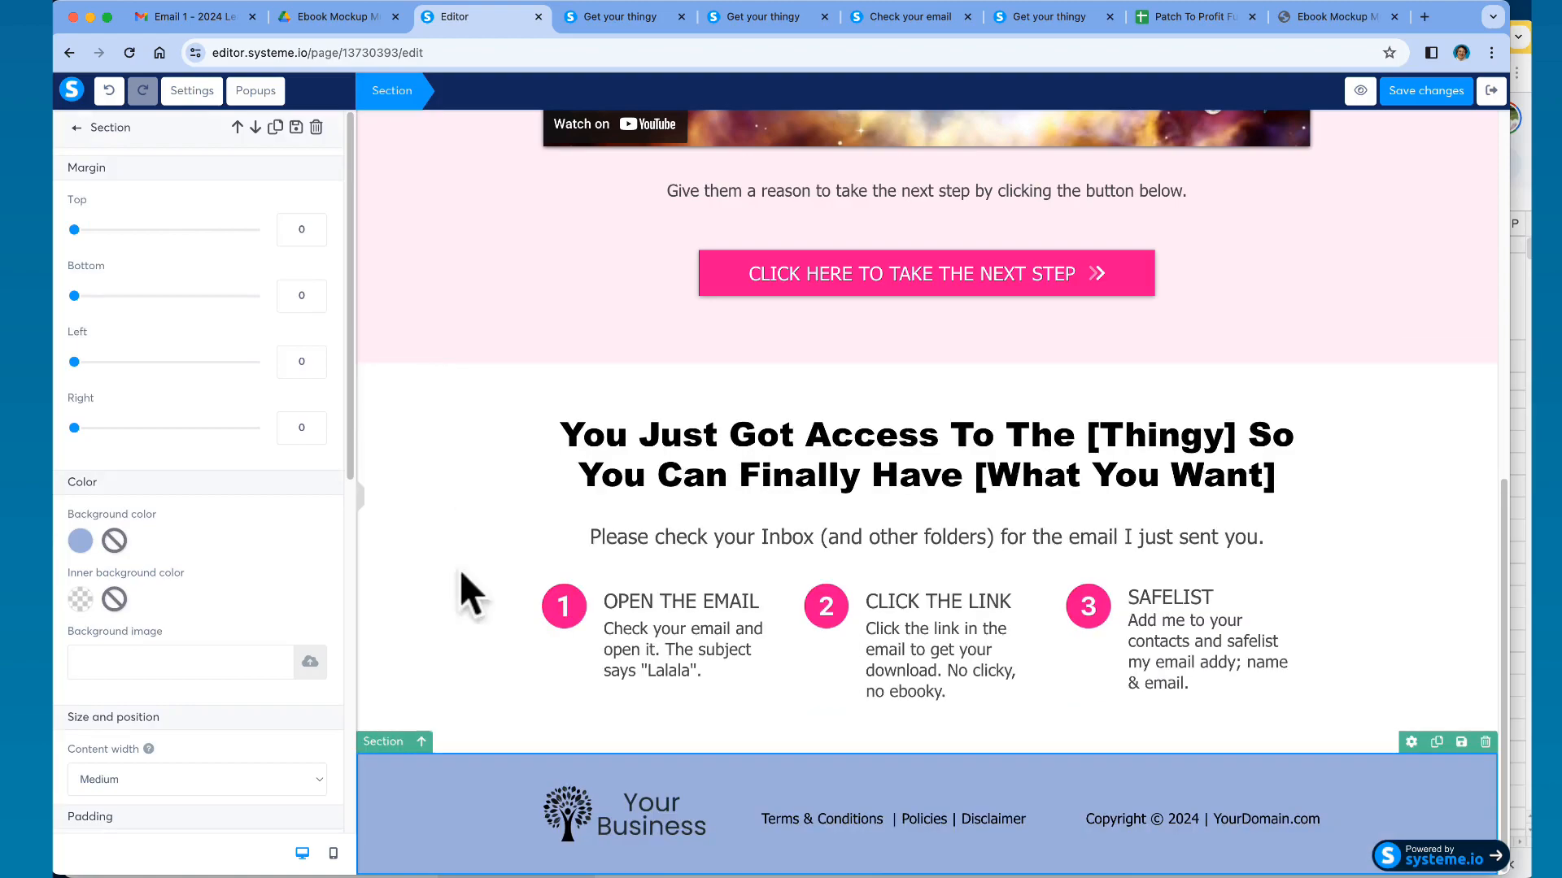
- Restore the "You Just Got Access" section to its place between the header and the pink section
click(445, 303)
scroll(453, 377, up, 5)
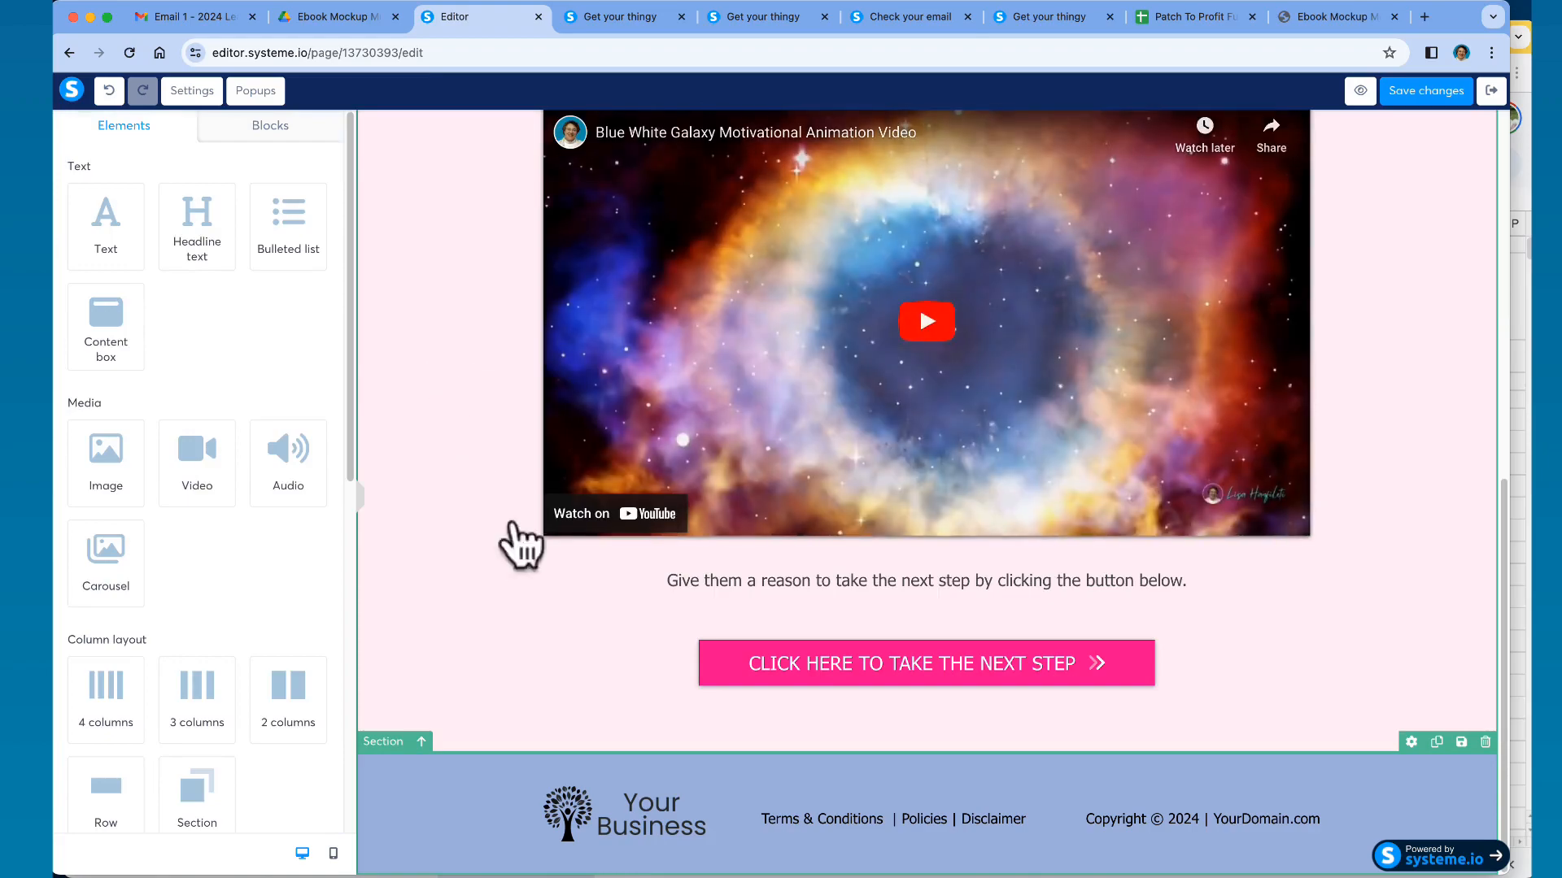
scroll(517, 569, up, 8)
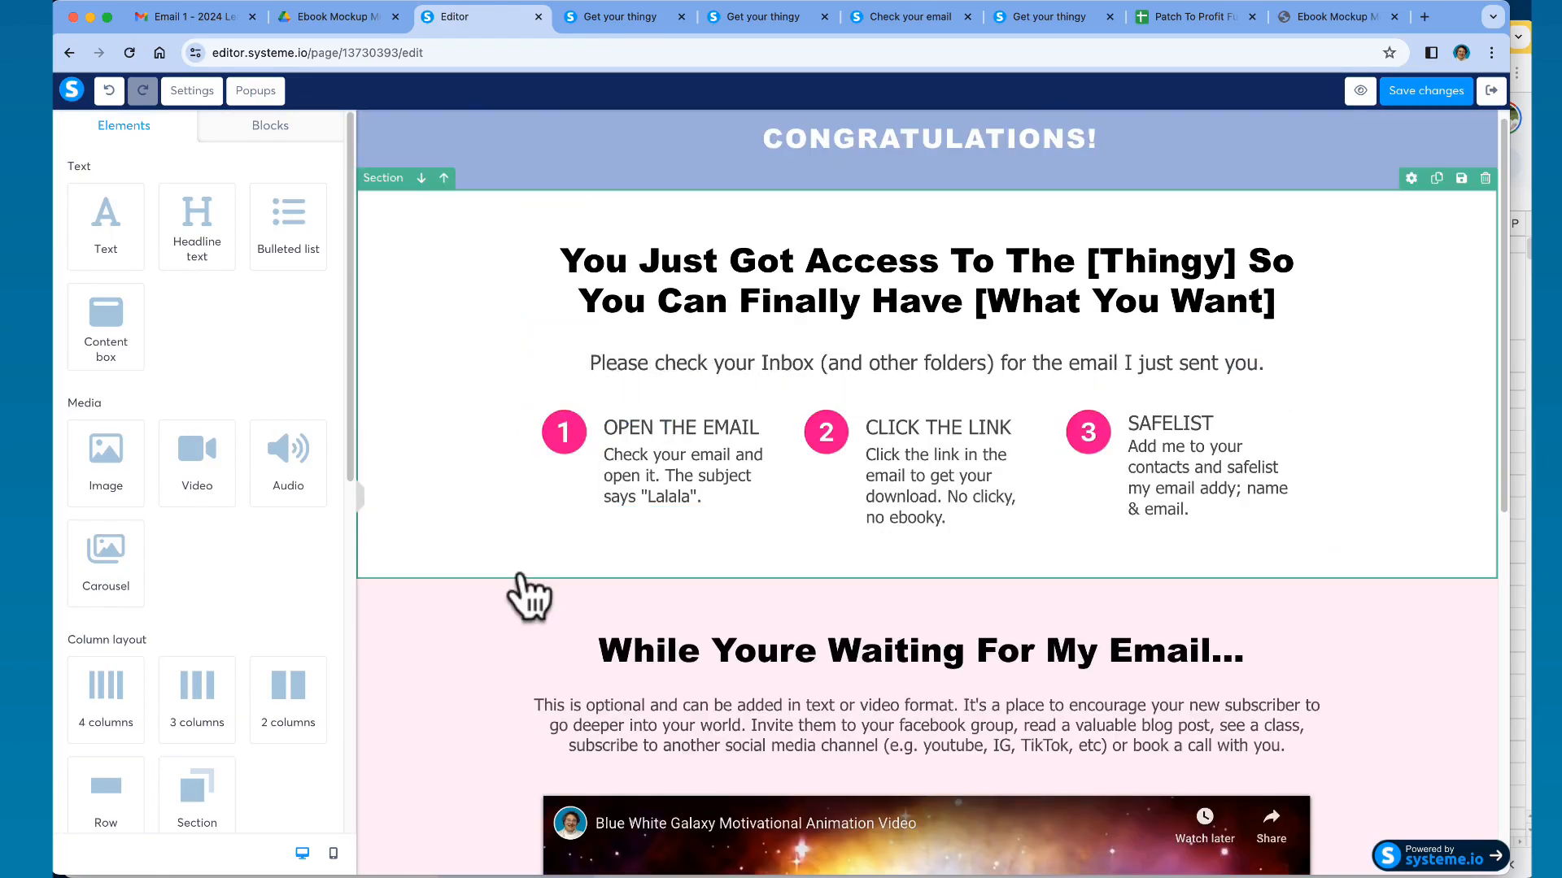
scroll(548, 439, up, 1)
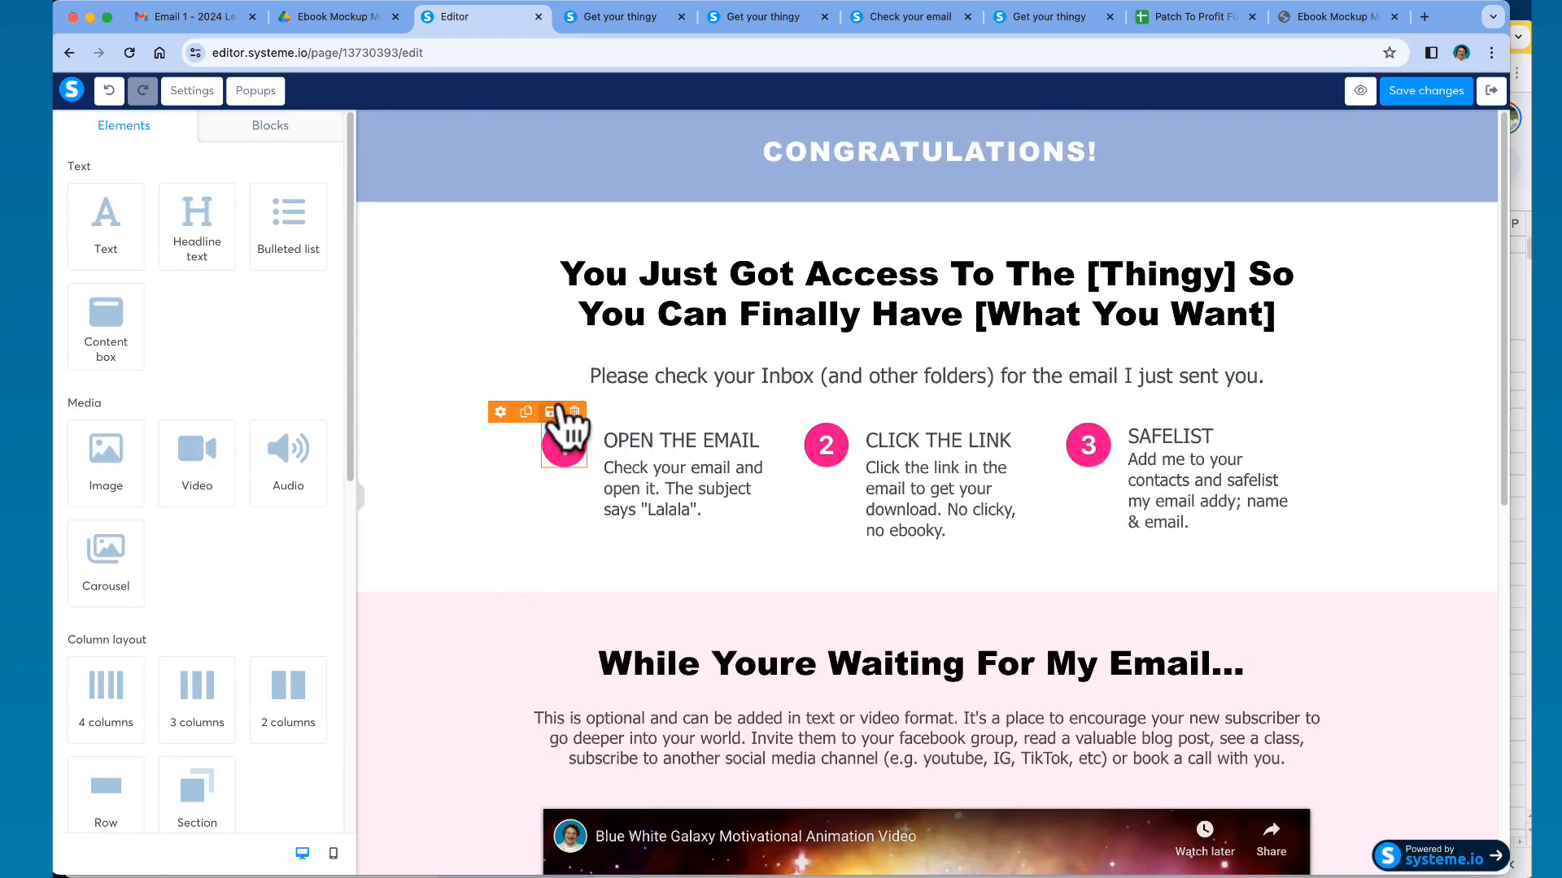
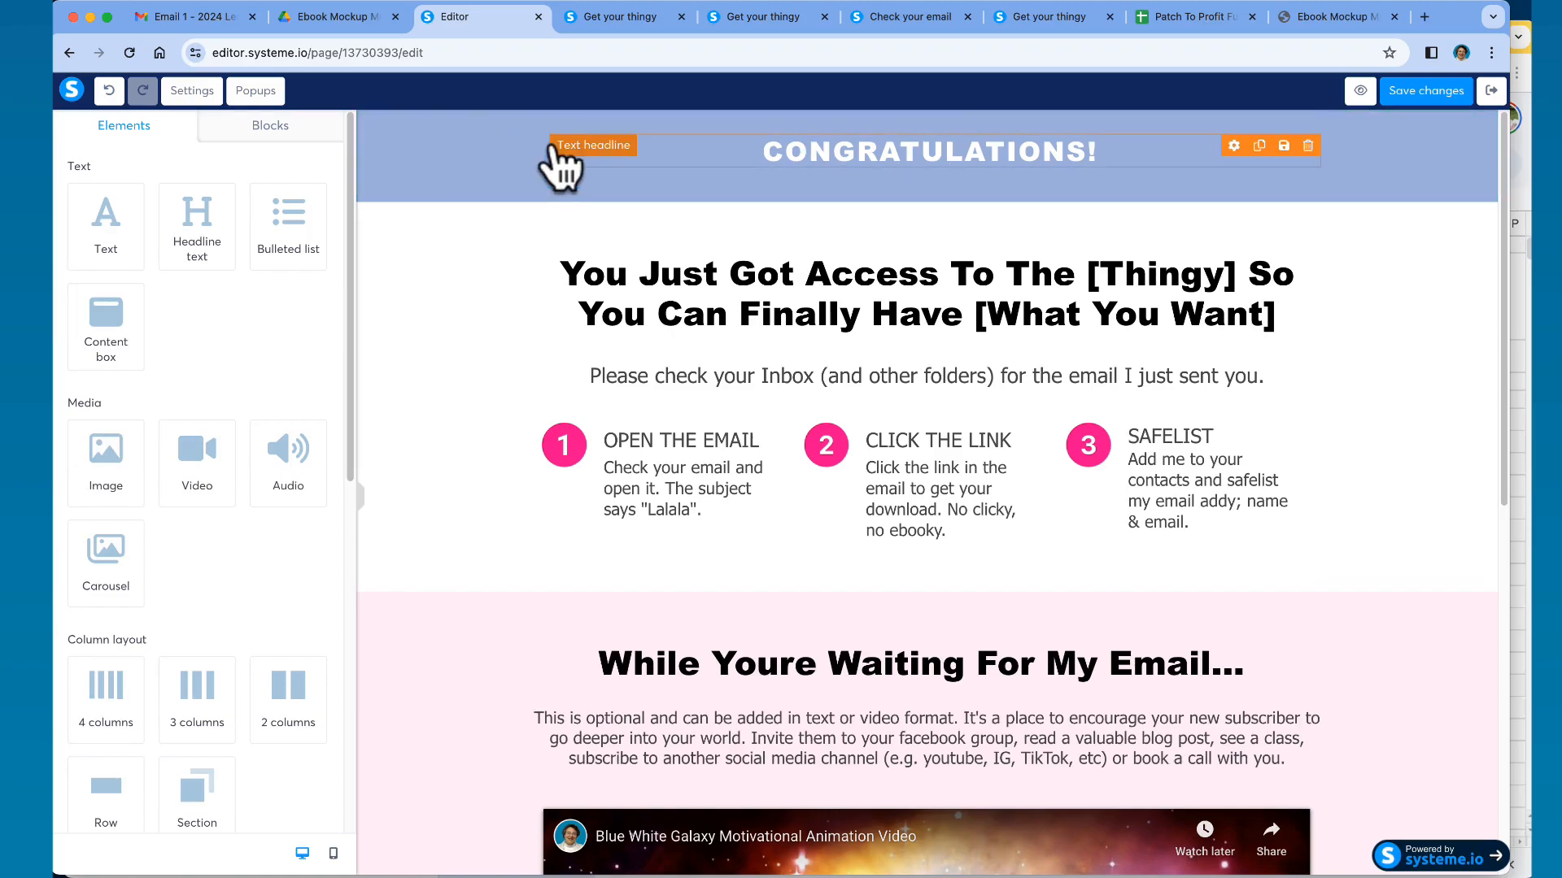
- Add a 2-column layout to the header, leaving the left column empty and the "CONGRATULATIONS!" headline in the right one
click(560, 153)
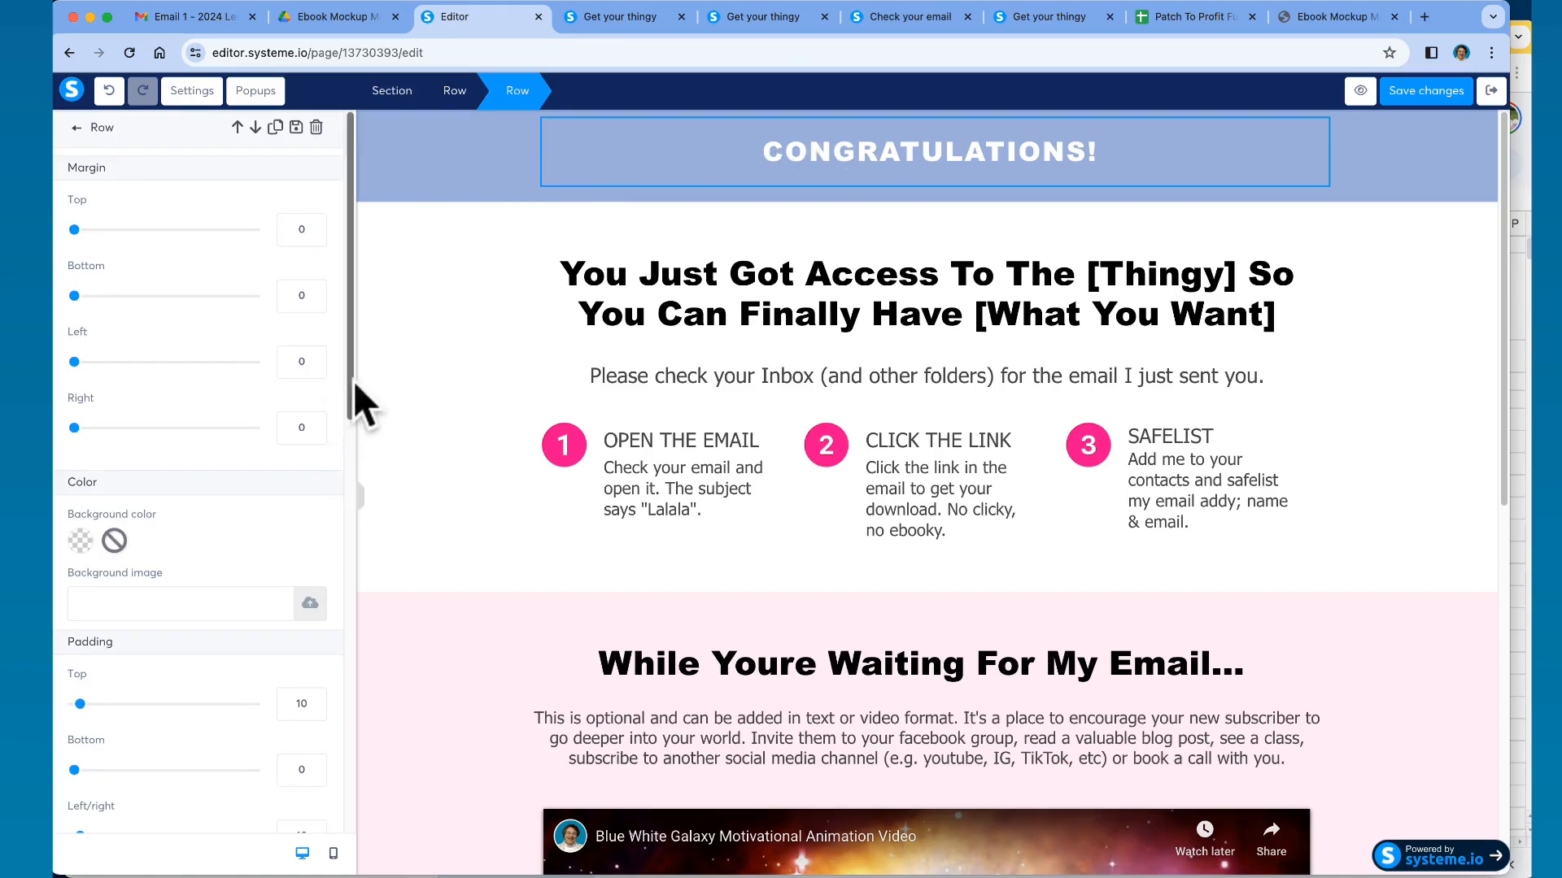
drag(348, 402, 286, 178)
click(76, 127)
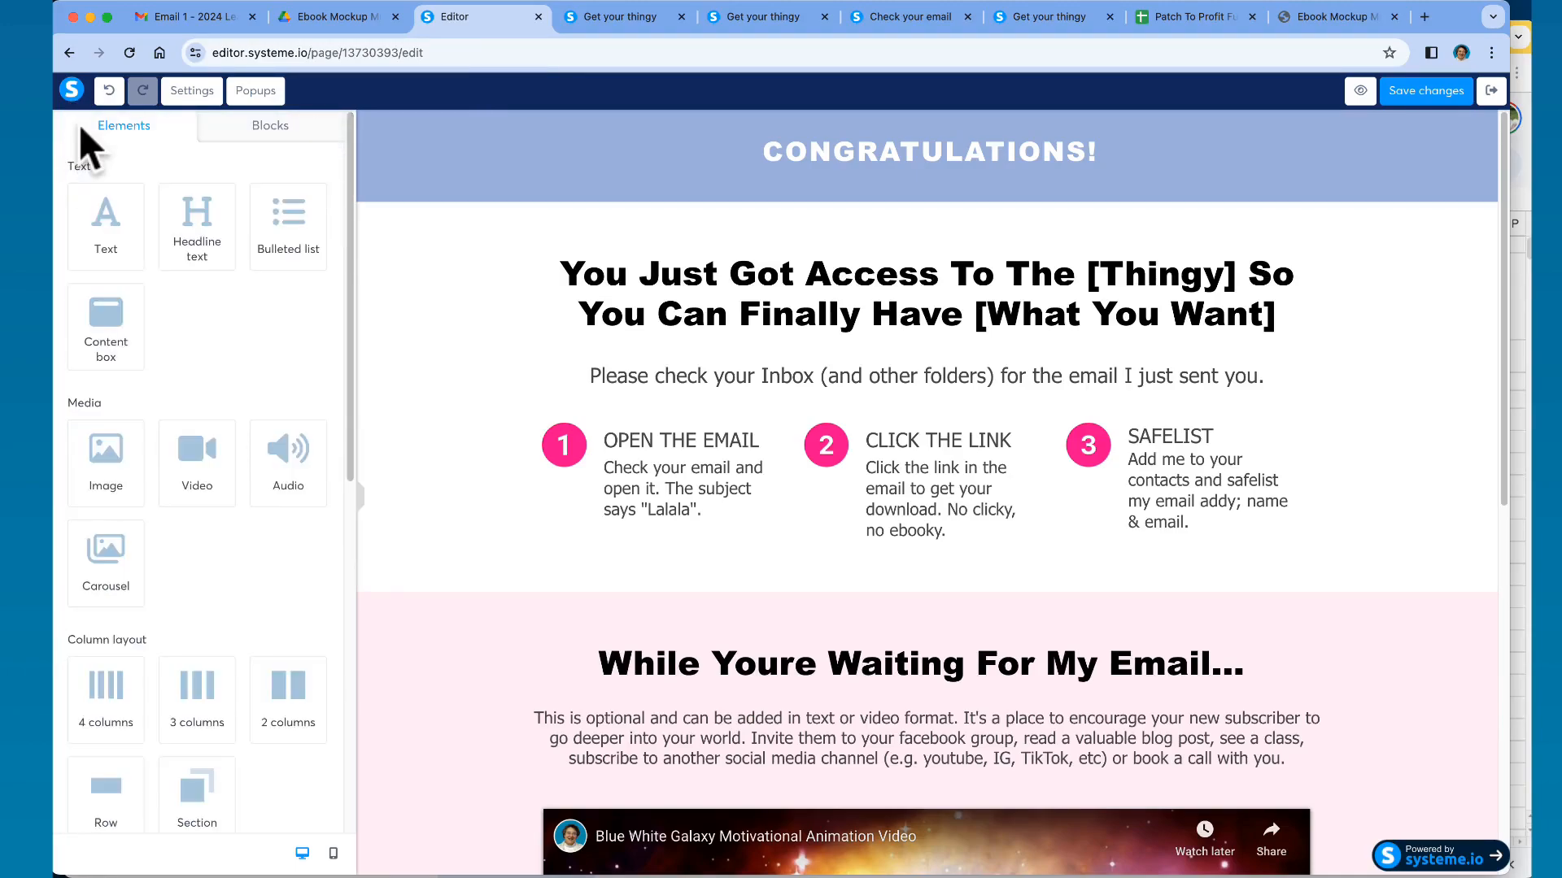
scroll(213, 616, down, 1)
scroll(213, 616, down, 2)
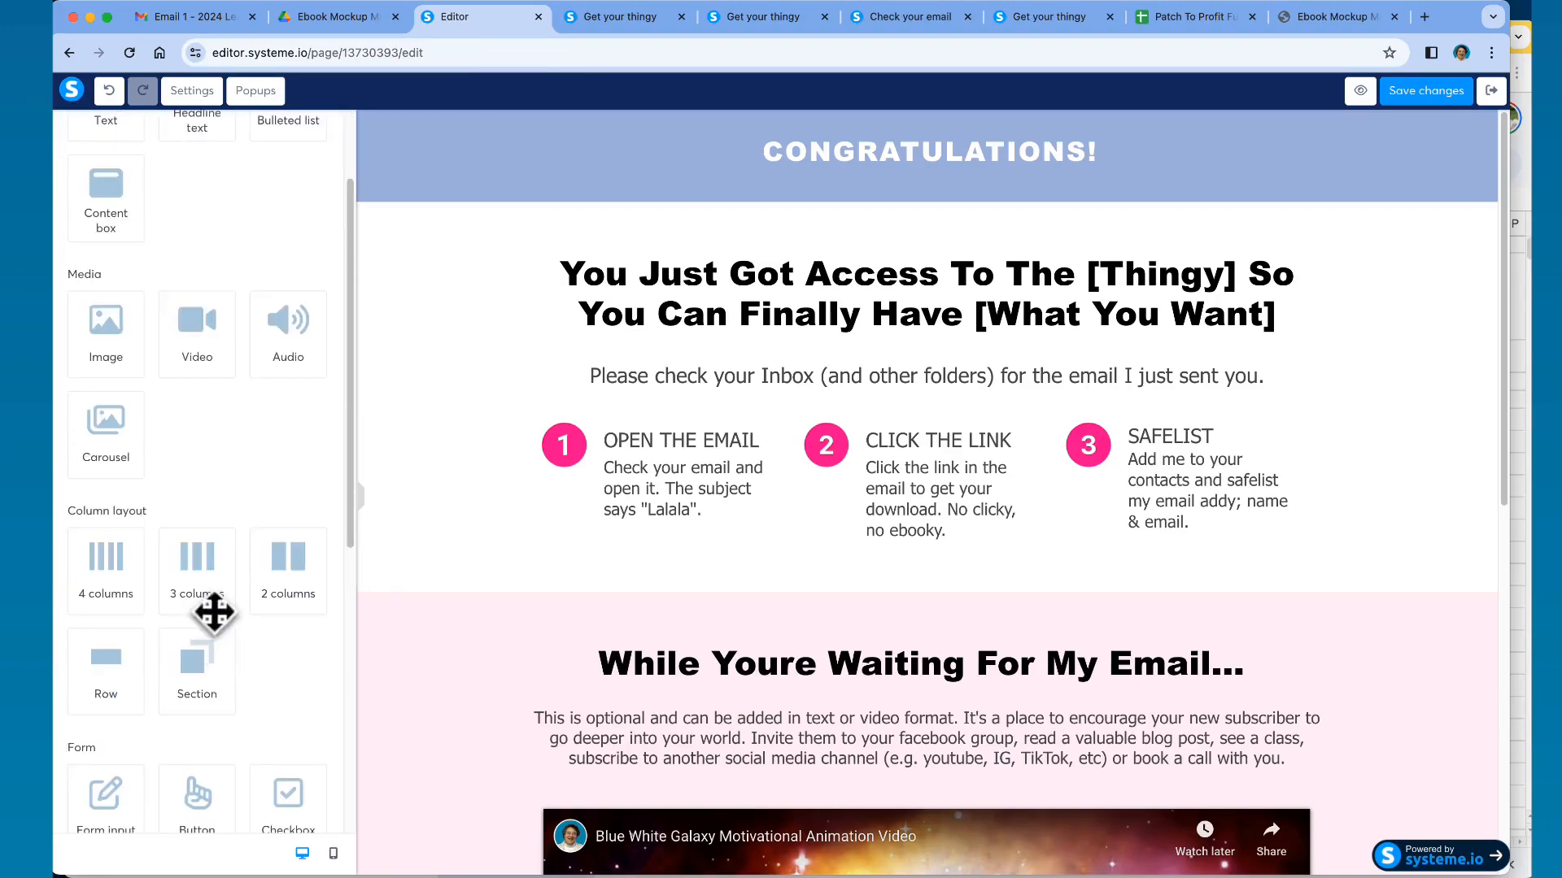
drag(291, 569, 1061, 145)
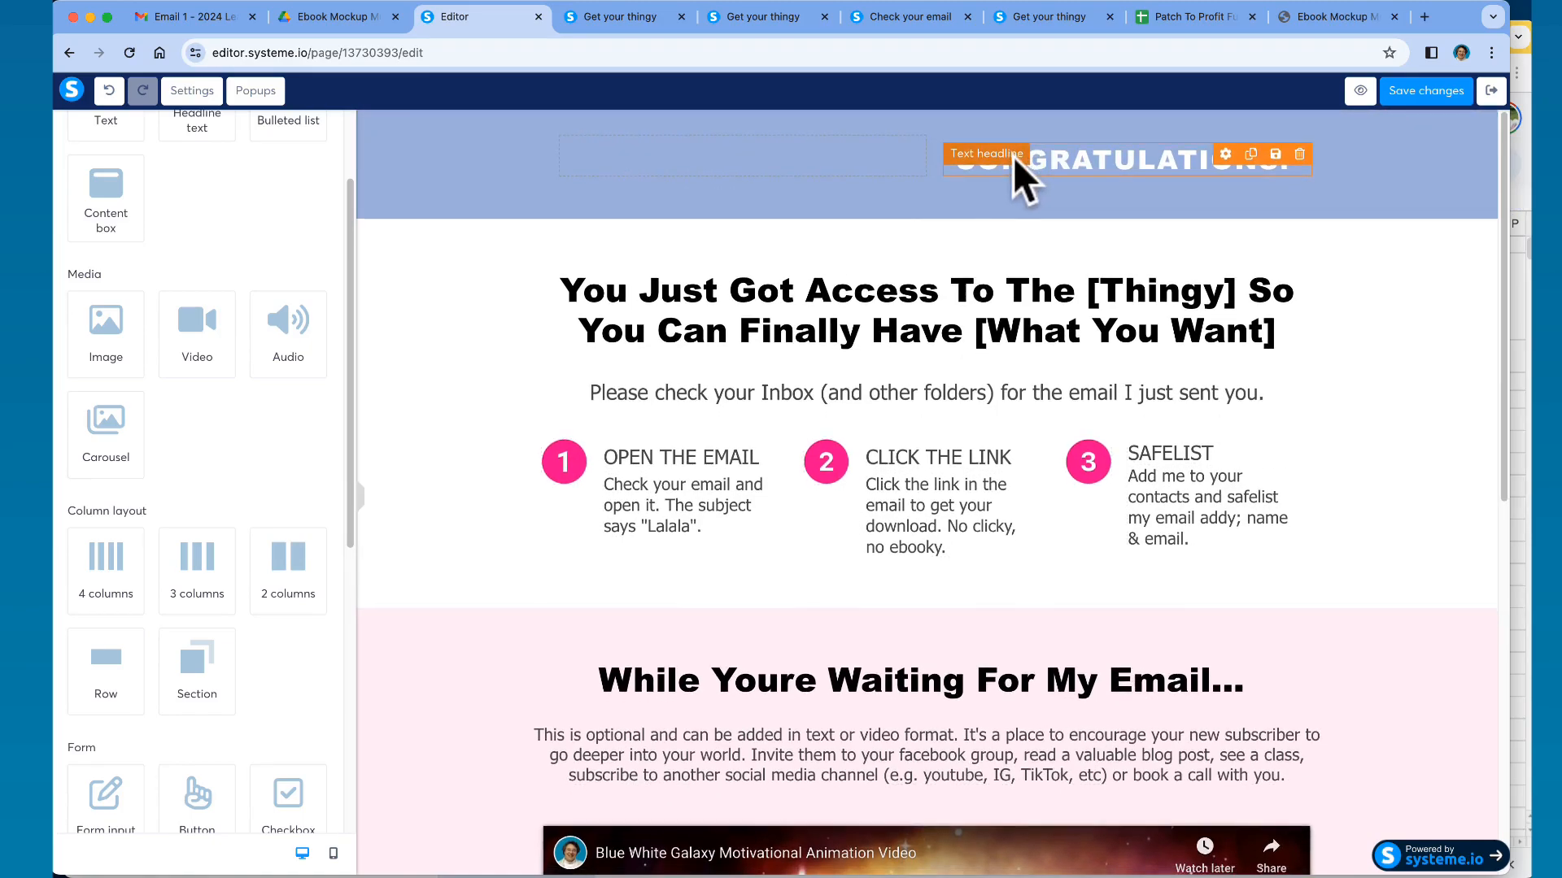
- Add an image element to the header's empty left column and fill it with the existing logo Logotree-black1000x300.png
click(713, 162)
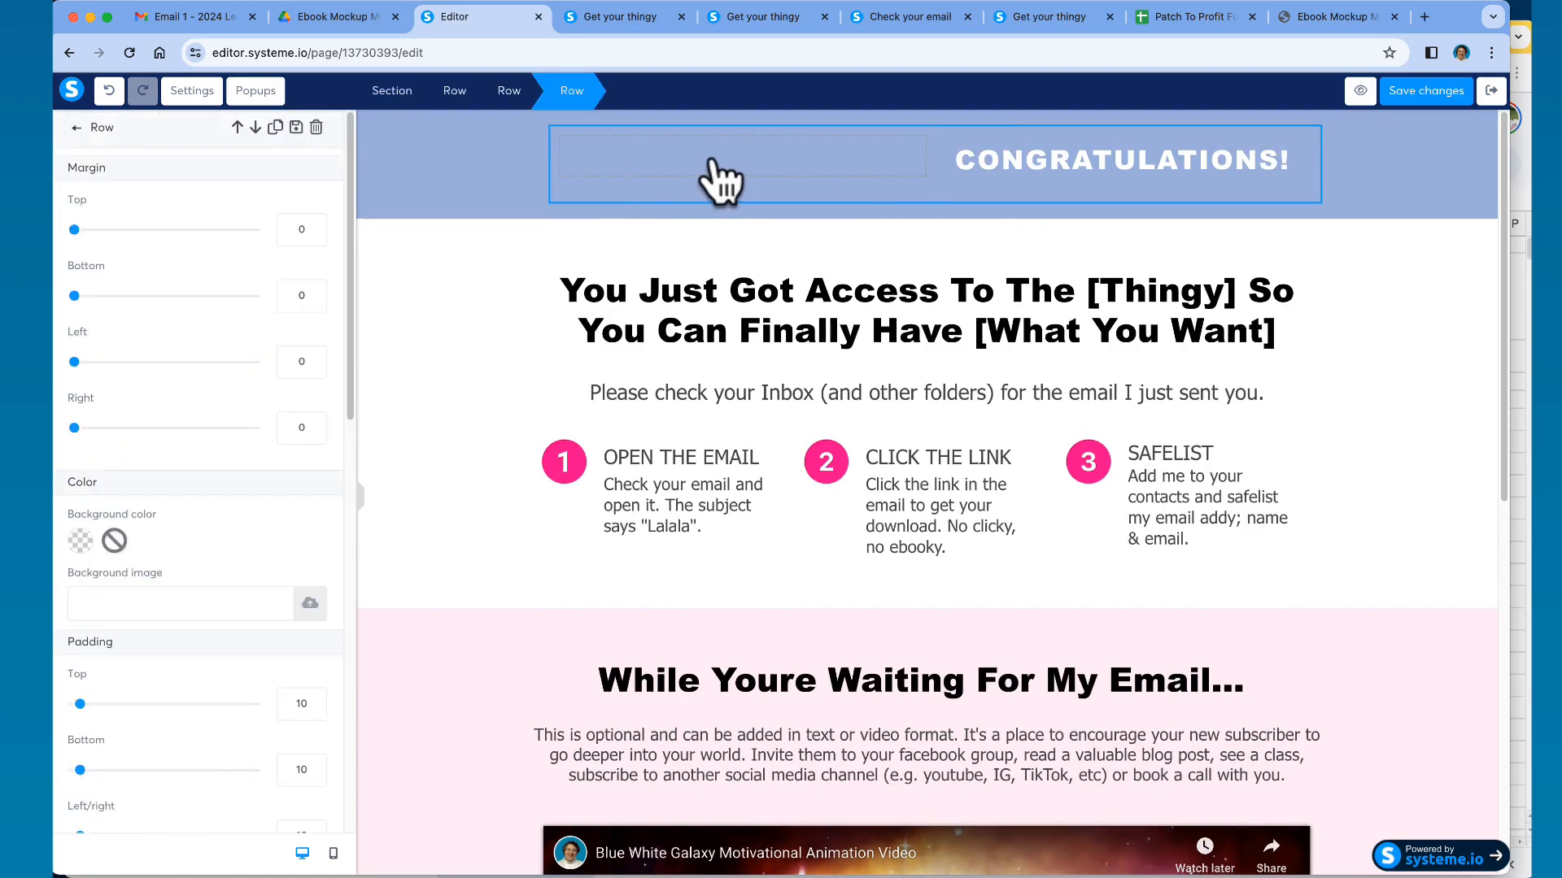
click(77, 128)
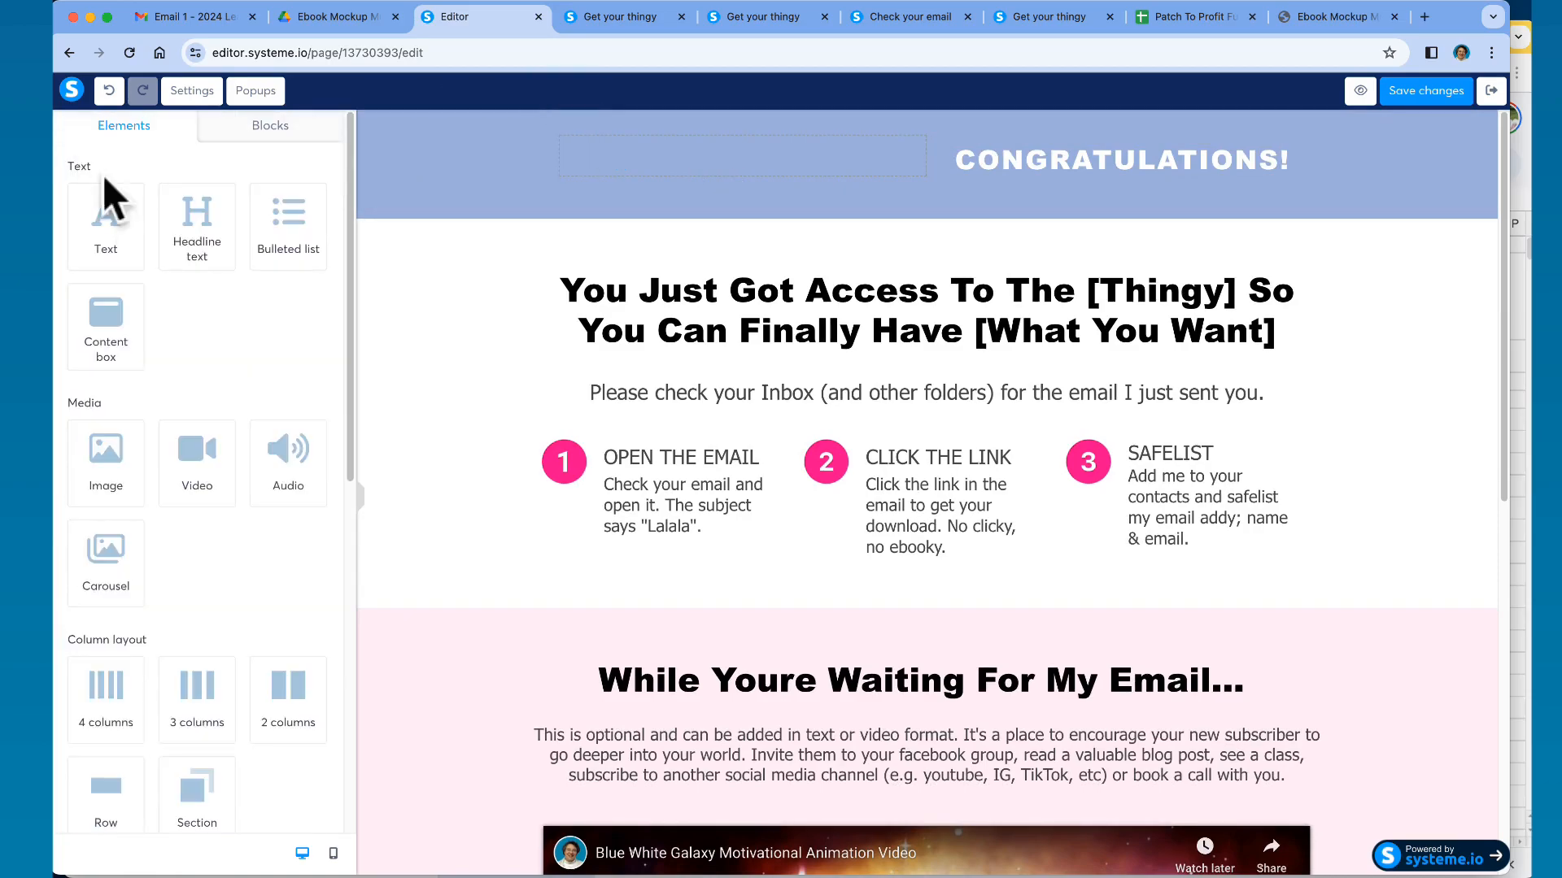
drag(109, 466, 685, 166)
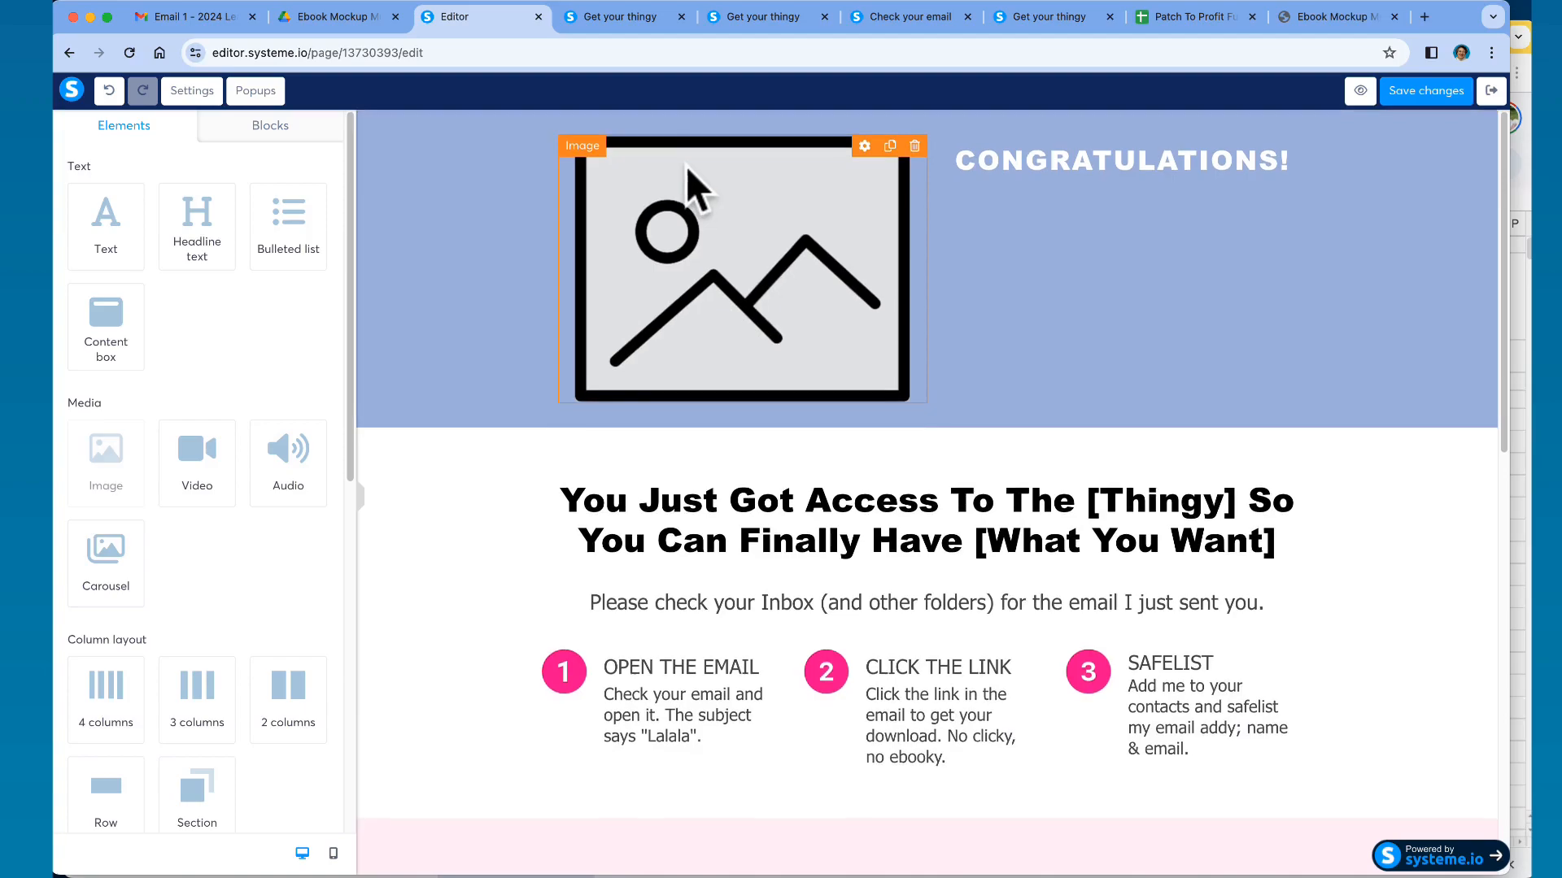
click(569, 151)
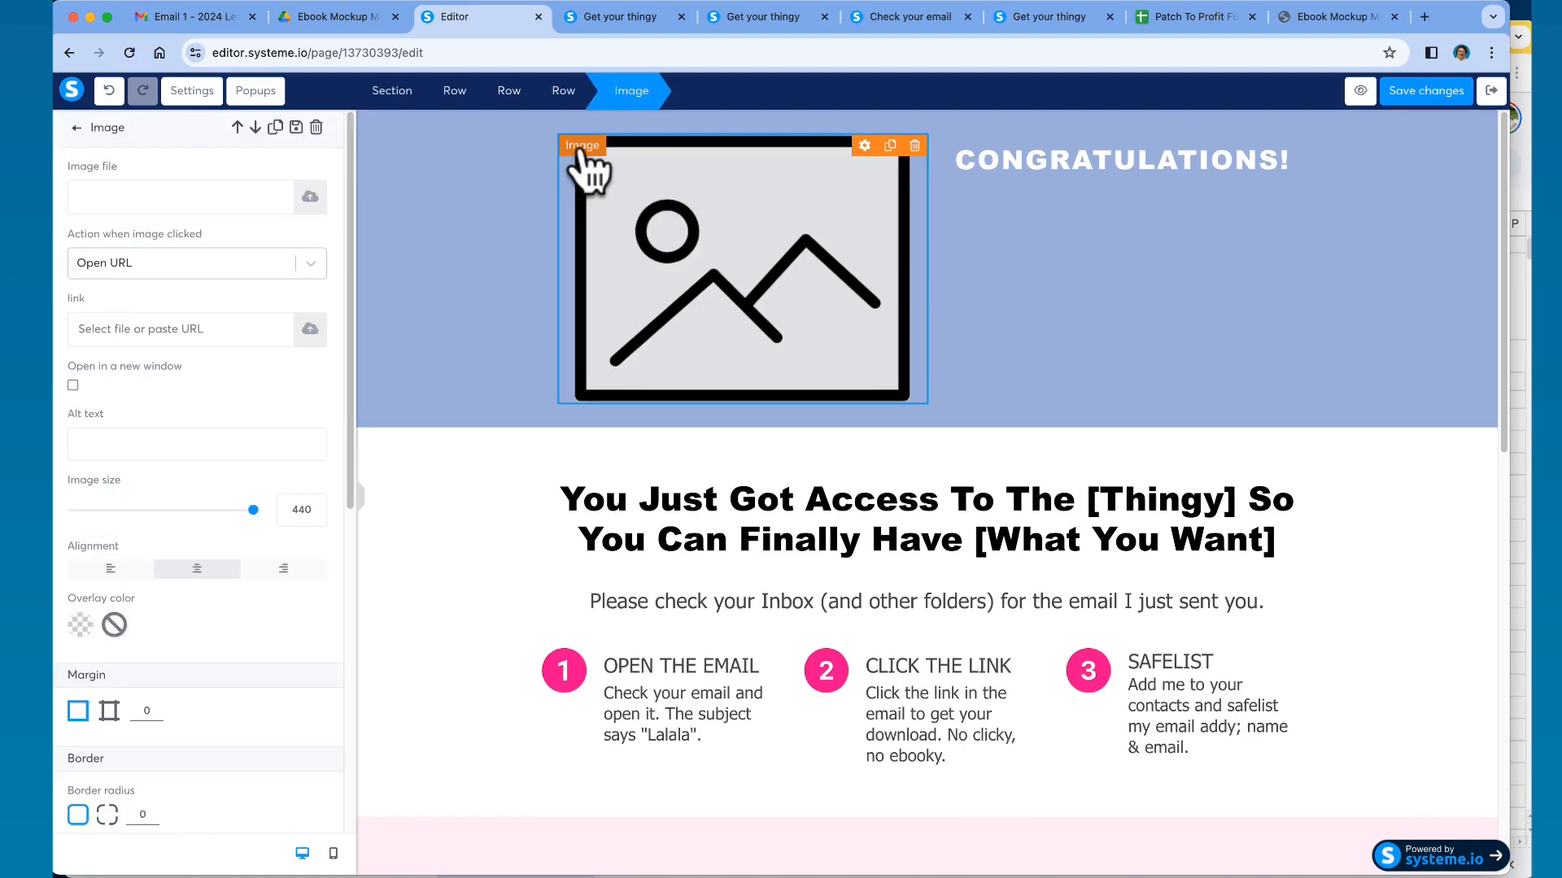
click(310, 198)
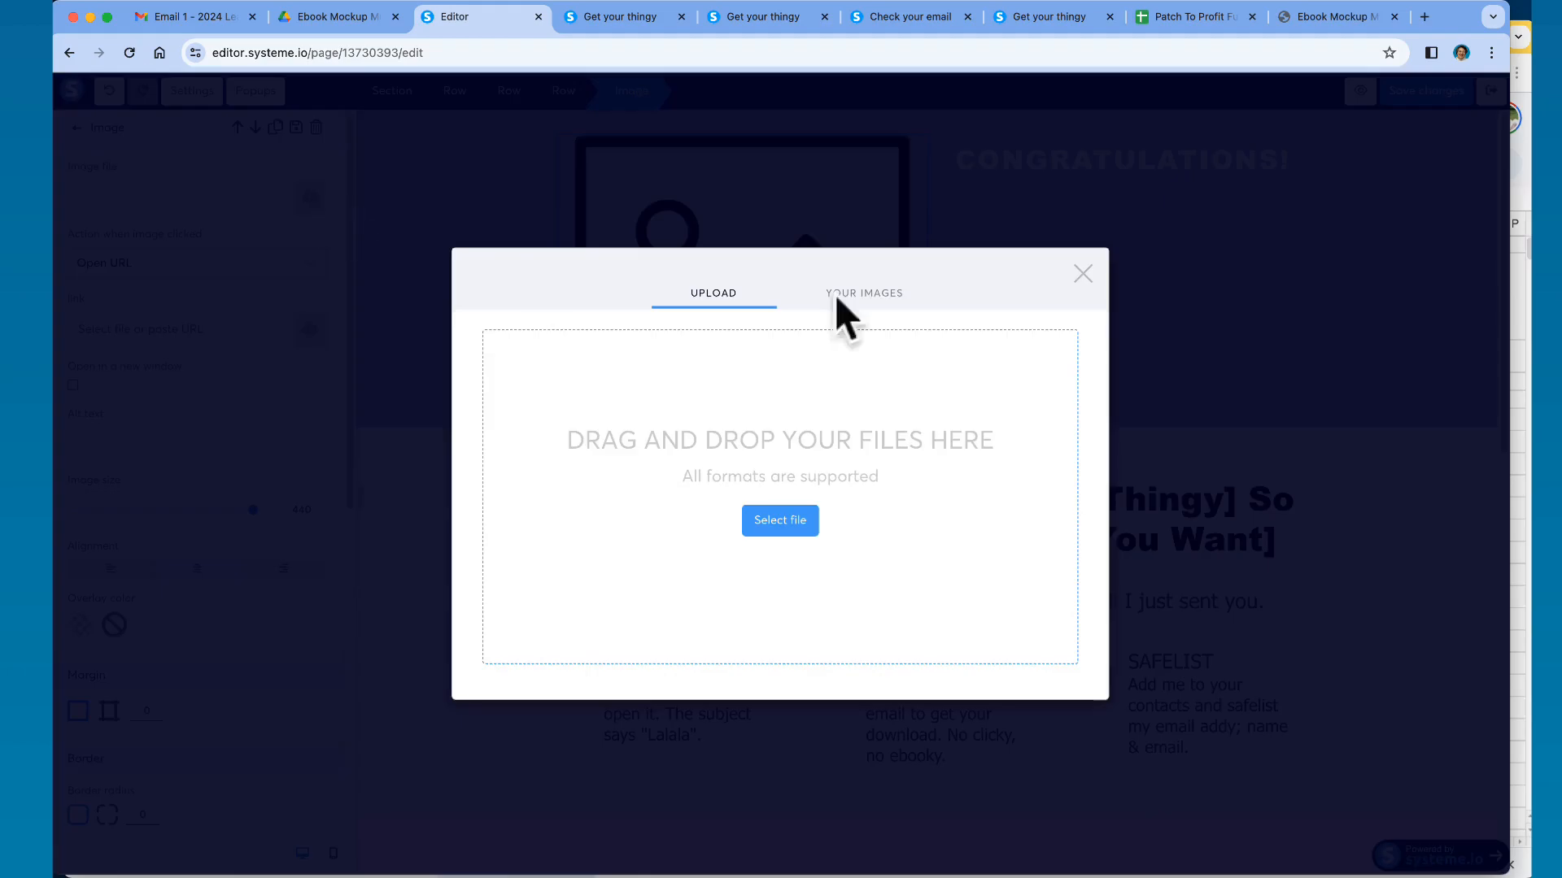
click(875, 292)
click(540, 401)
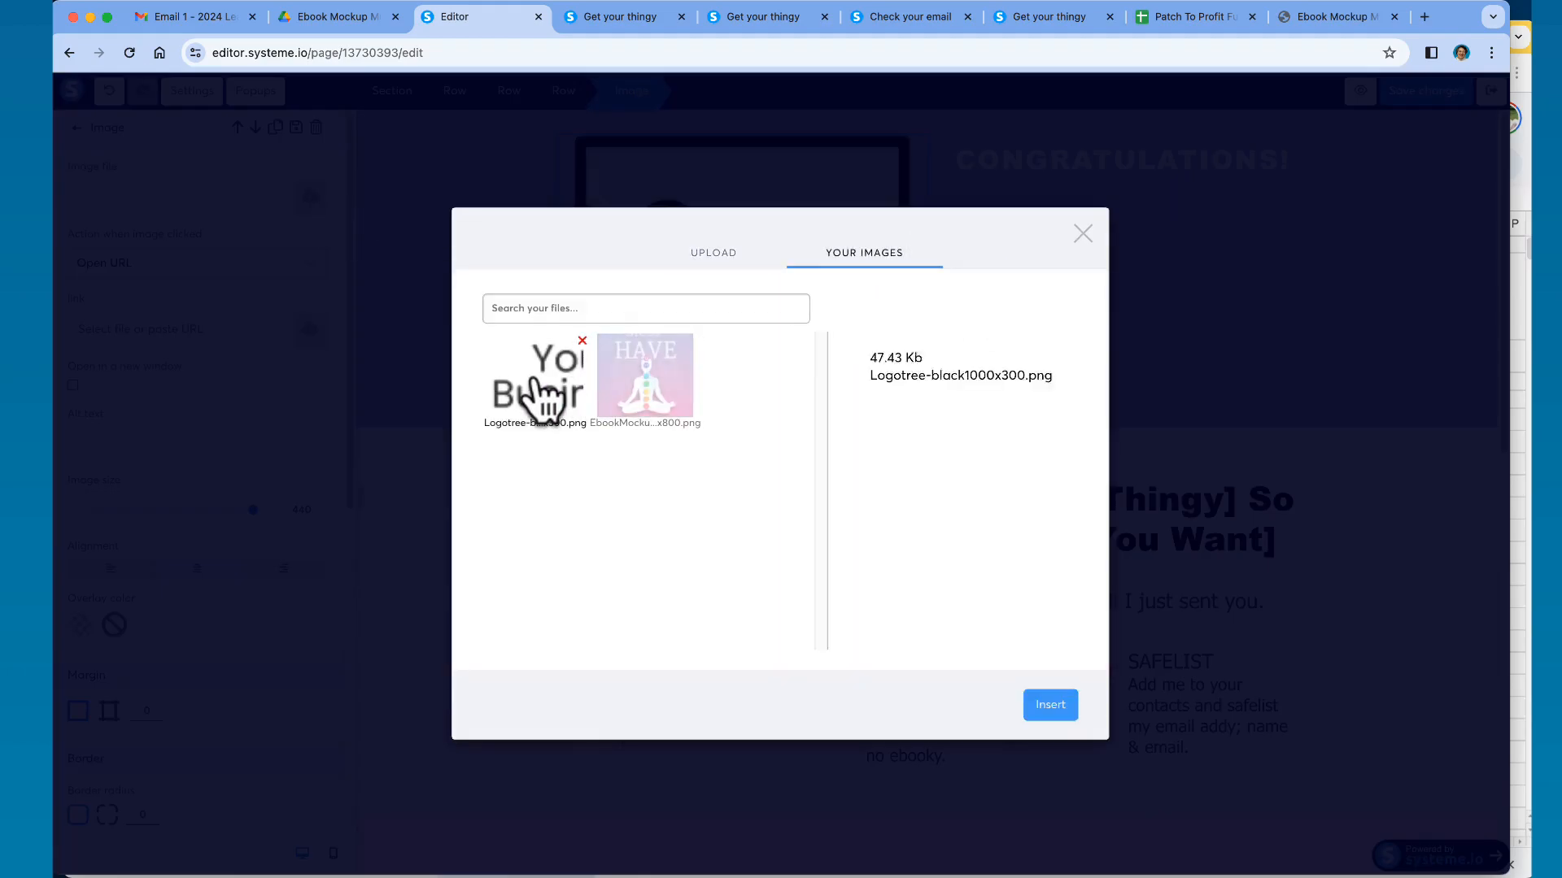
click(1050, 705)
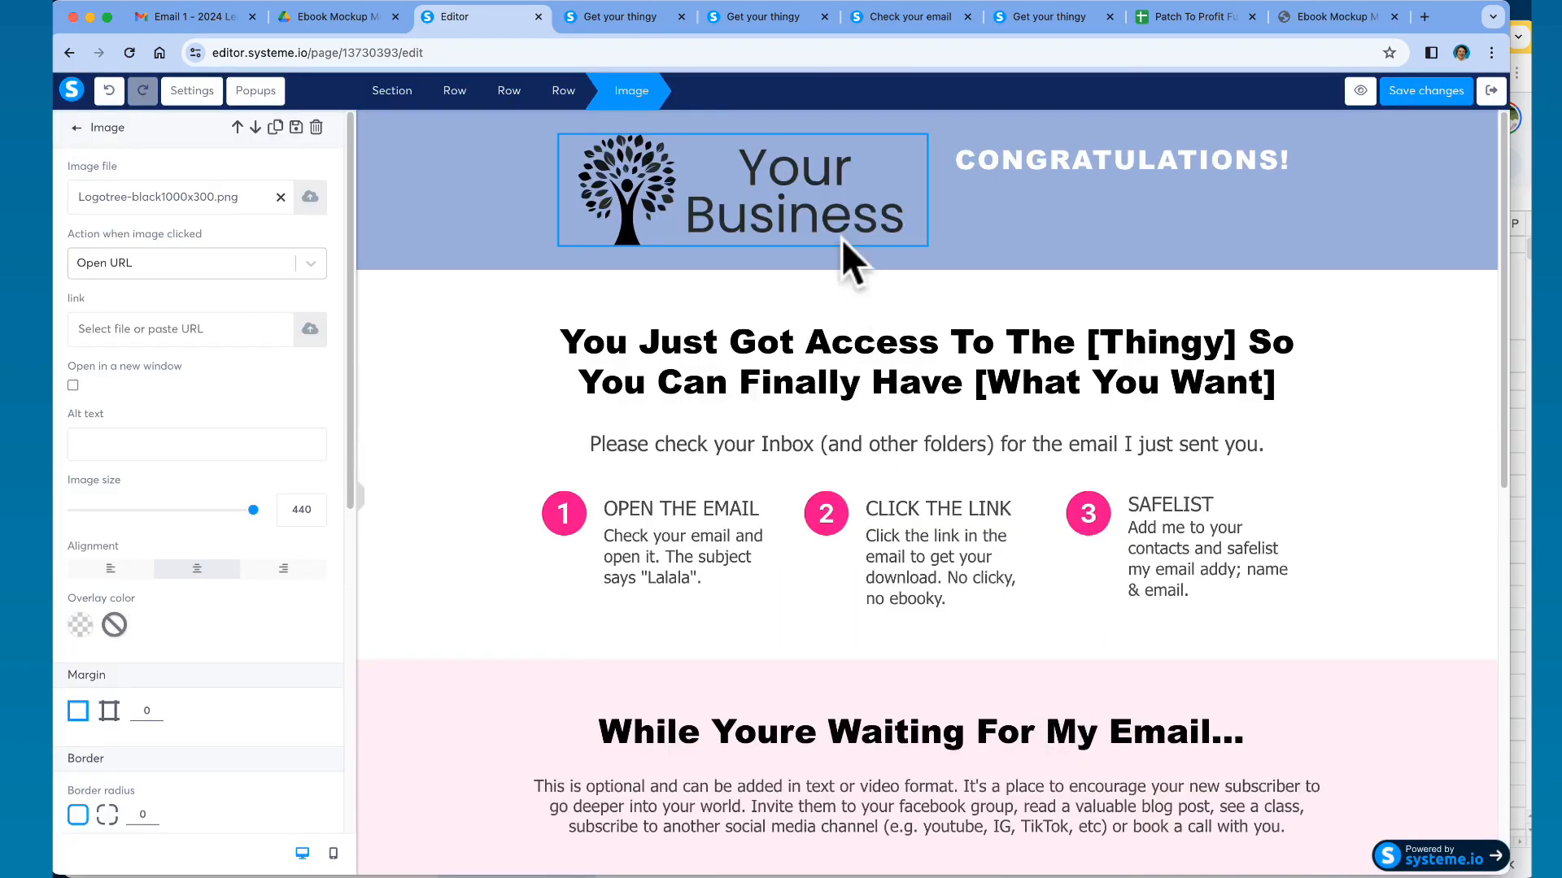
- Set the size of the header's logo image to 164
click(841, 193)
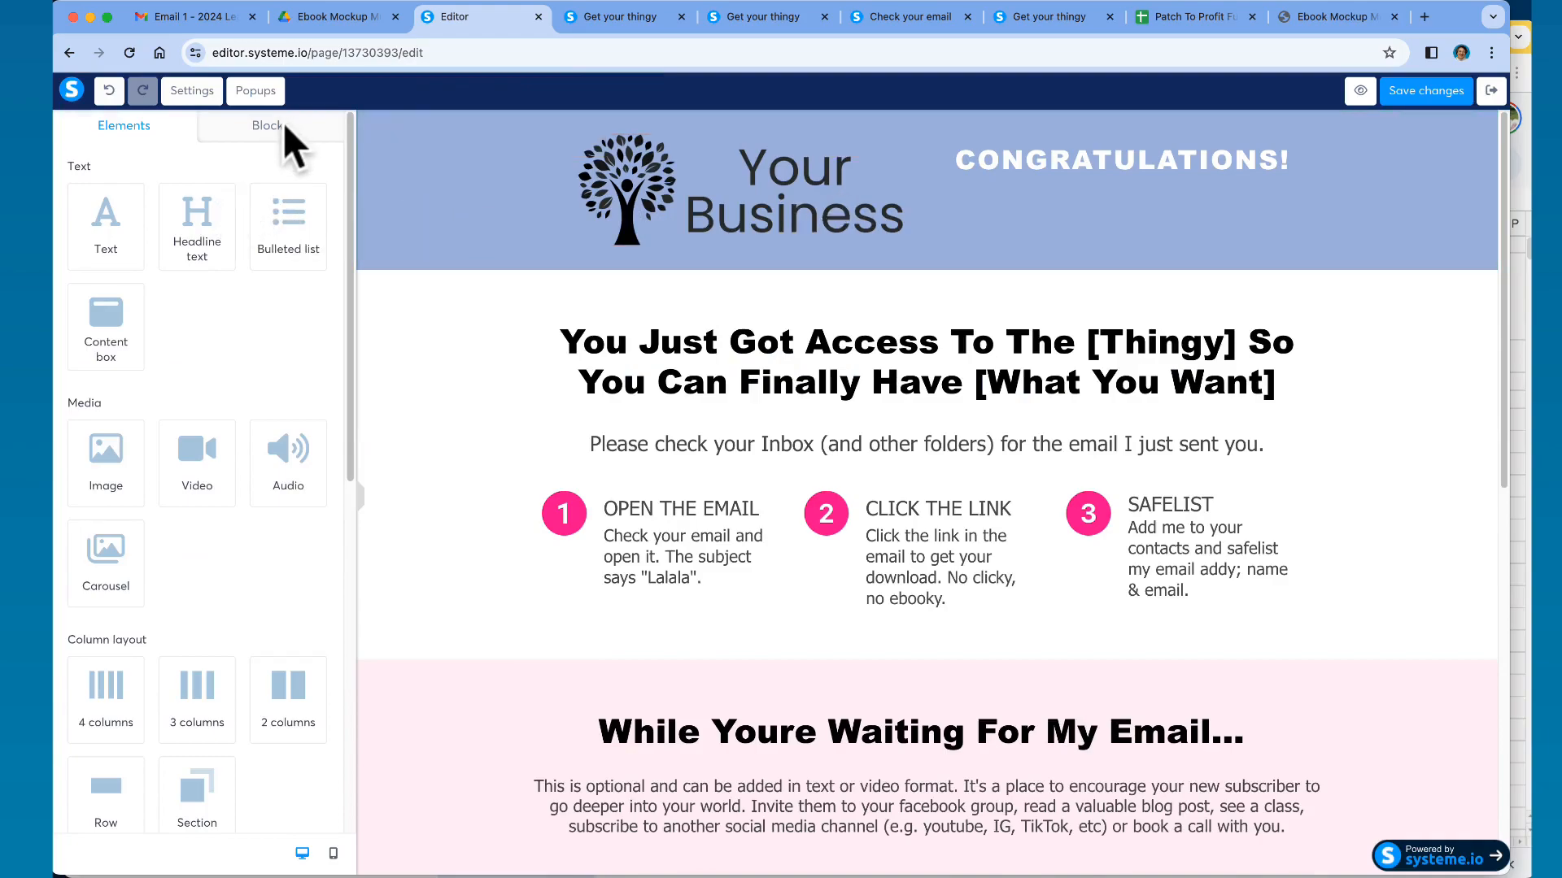
click(588, 154)
click(589, 158)
click(592, 164)
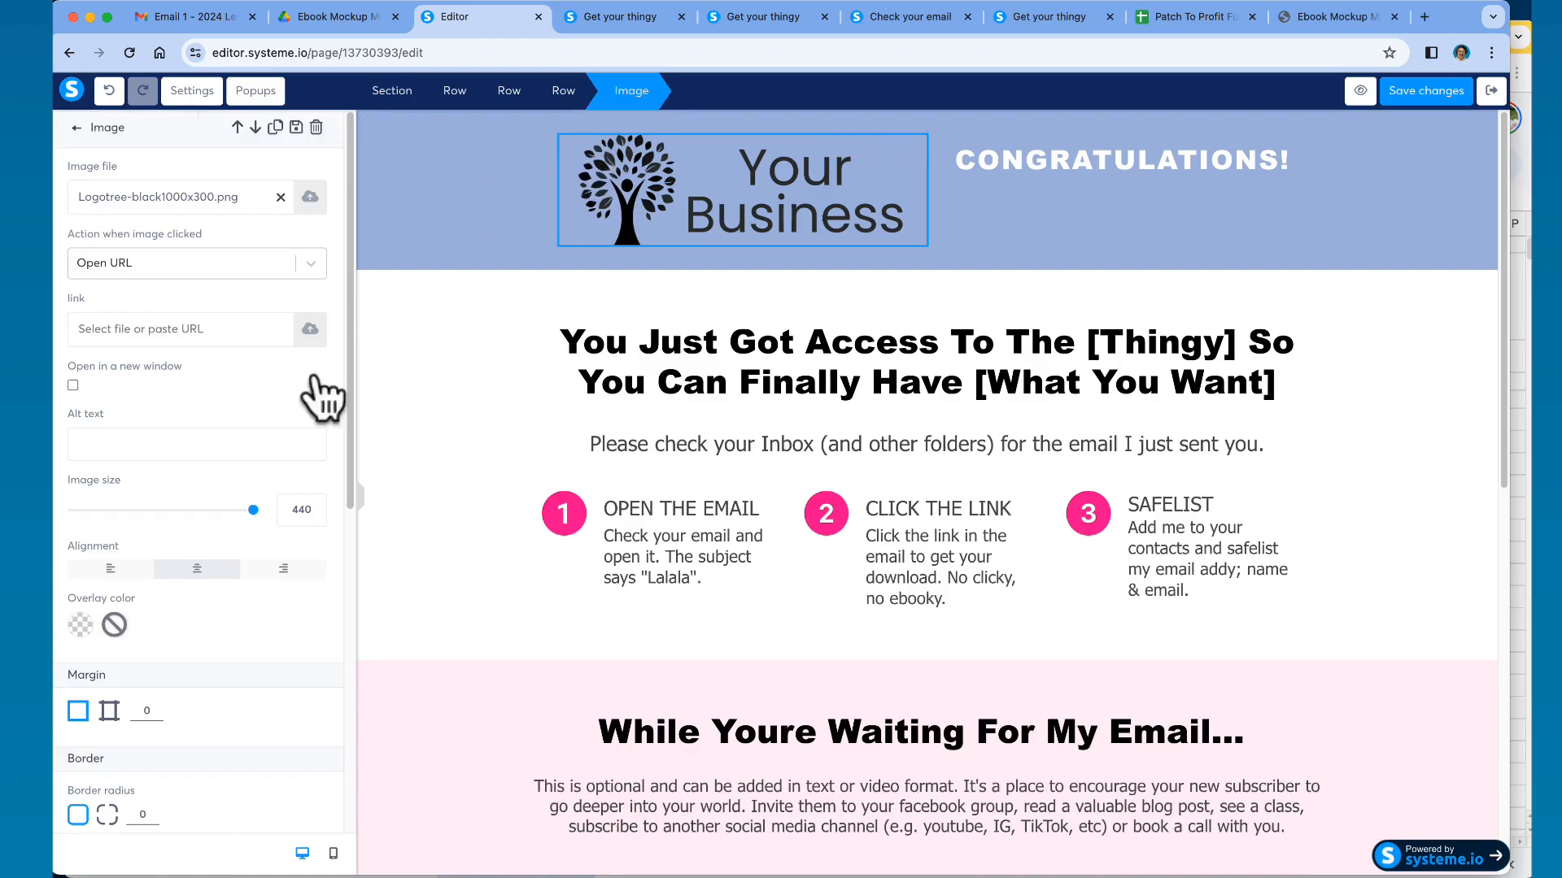
drag(253, 510, 139, 506)
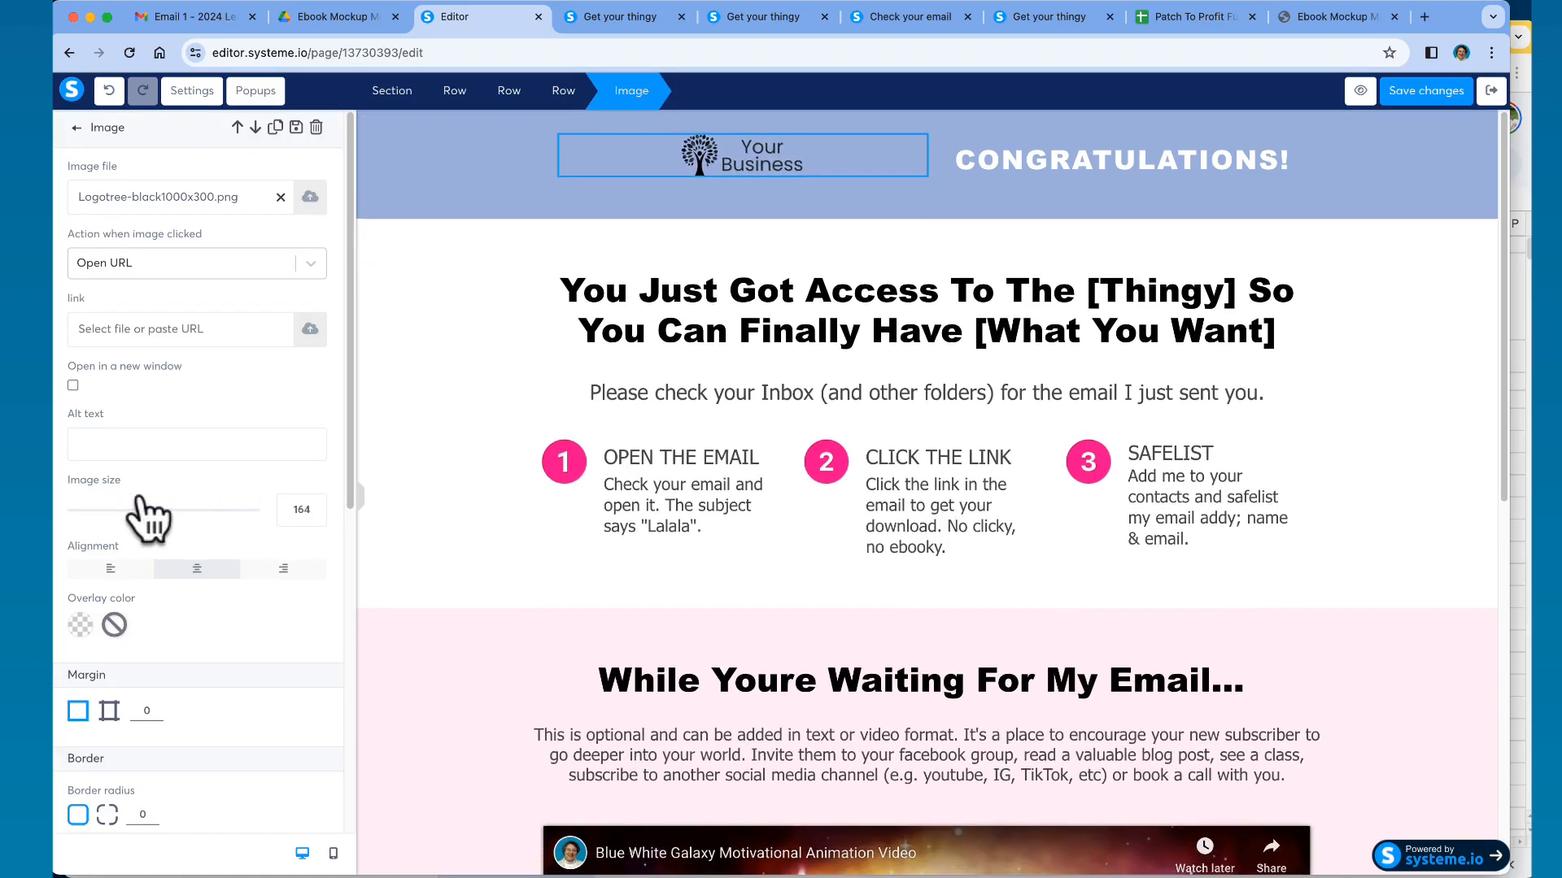
- Stack the logo above the "CONGRATULATIONS!" headline outside the columns and delete the emptied two-column row from the header
click(541, 184)
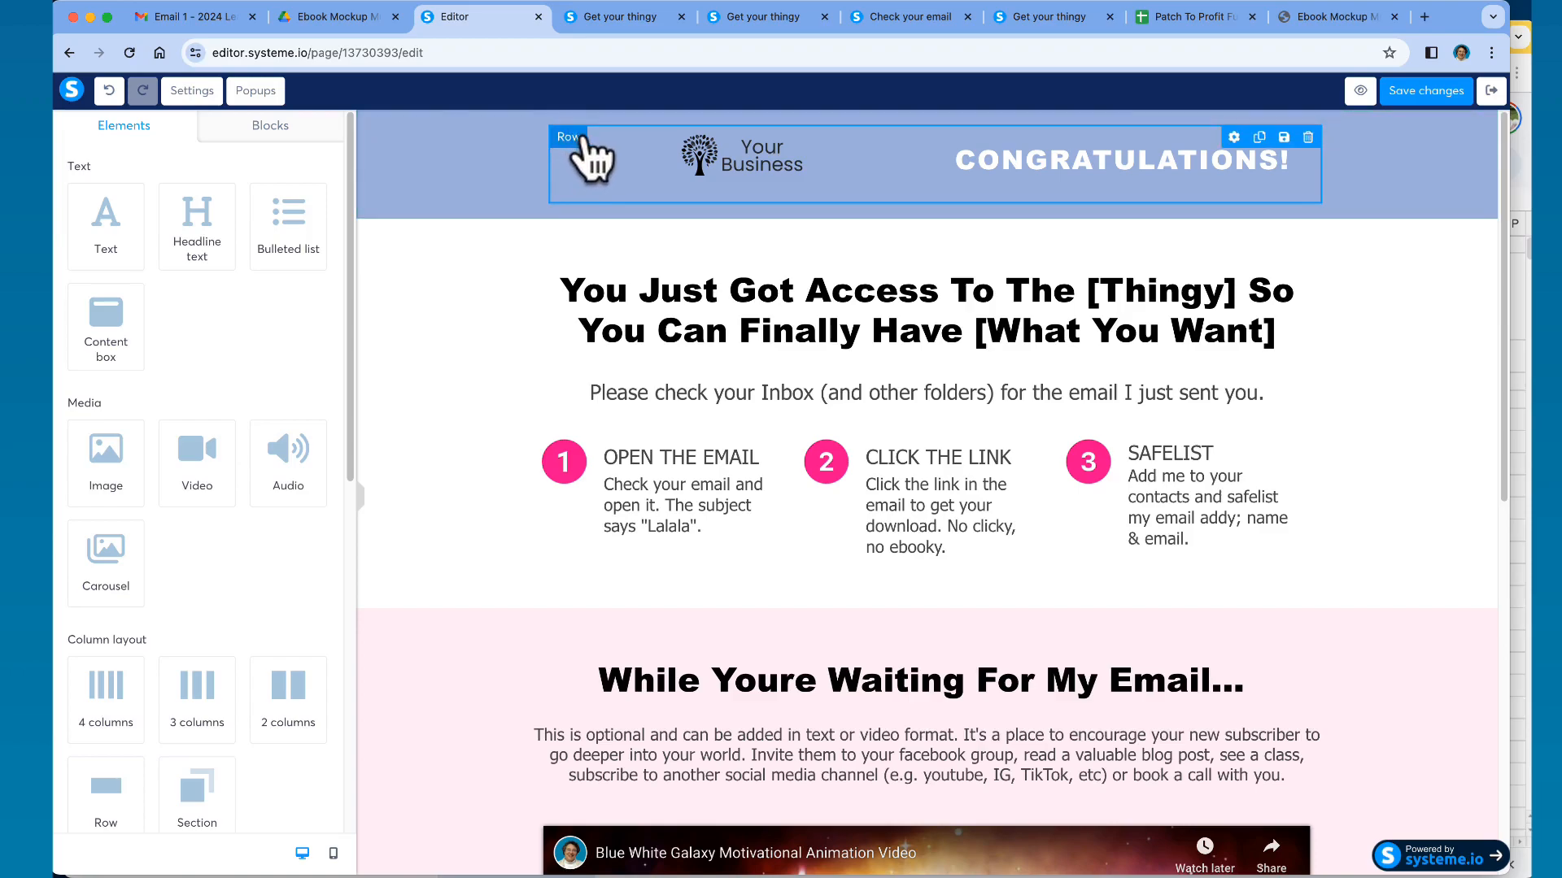
drag(586, 144, 584, 137)
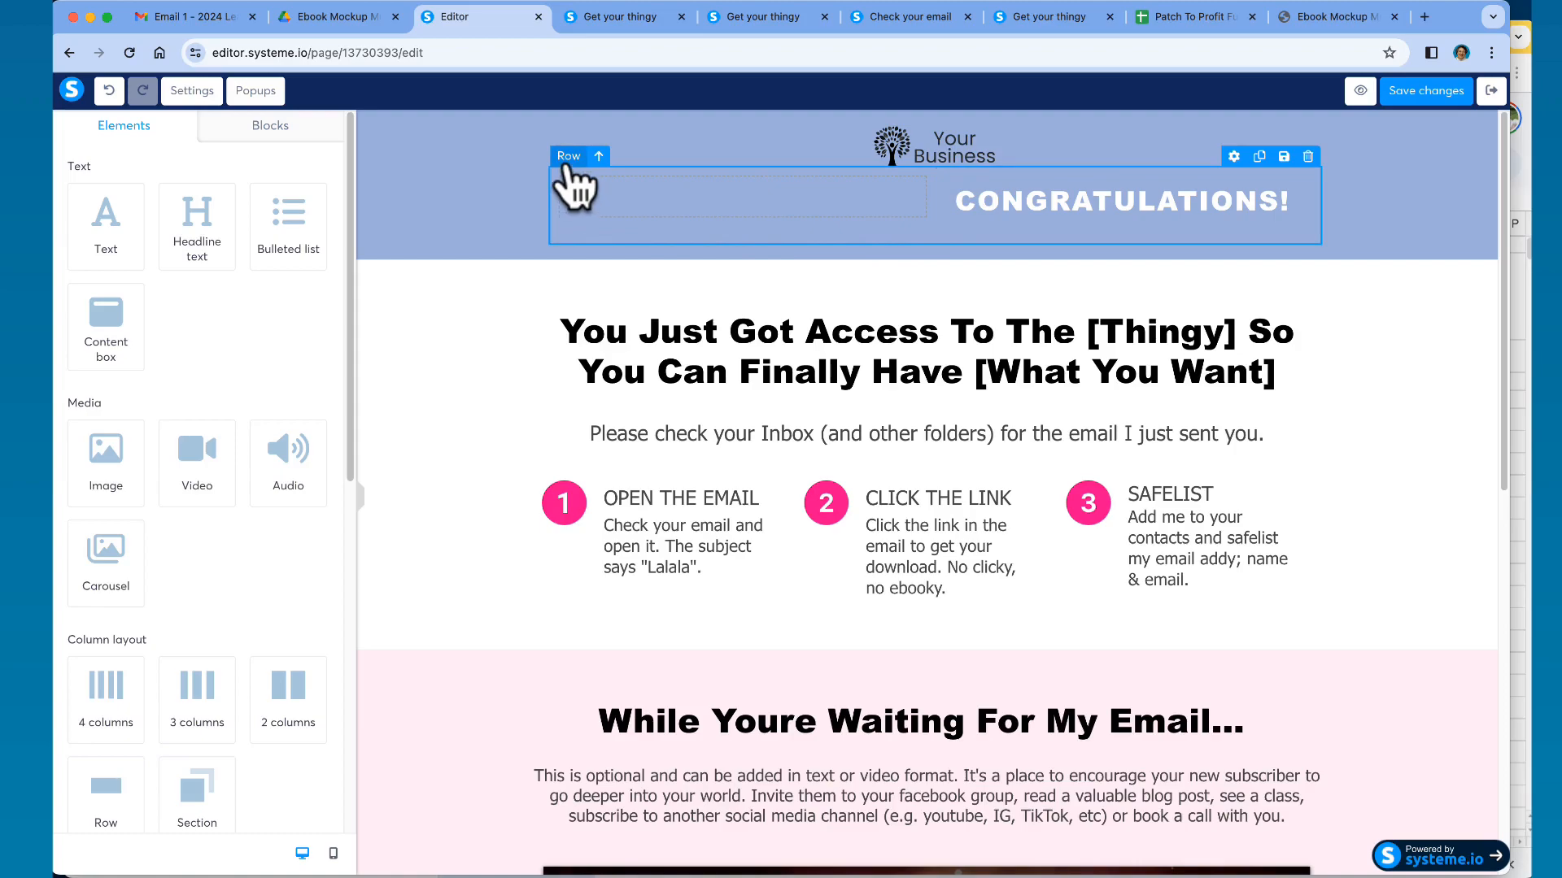
drag(1080, 174, 932, 176)
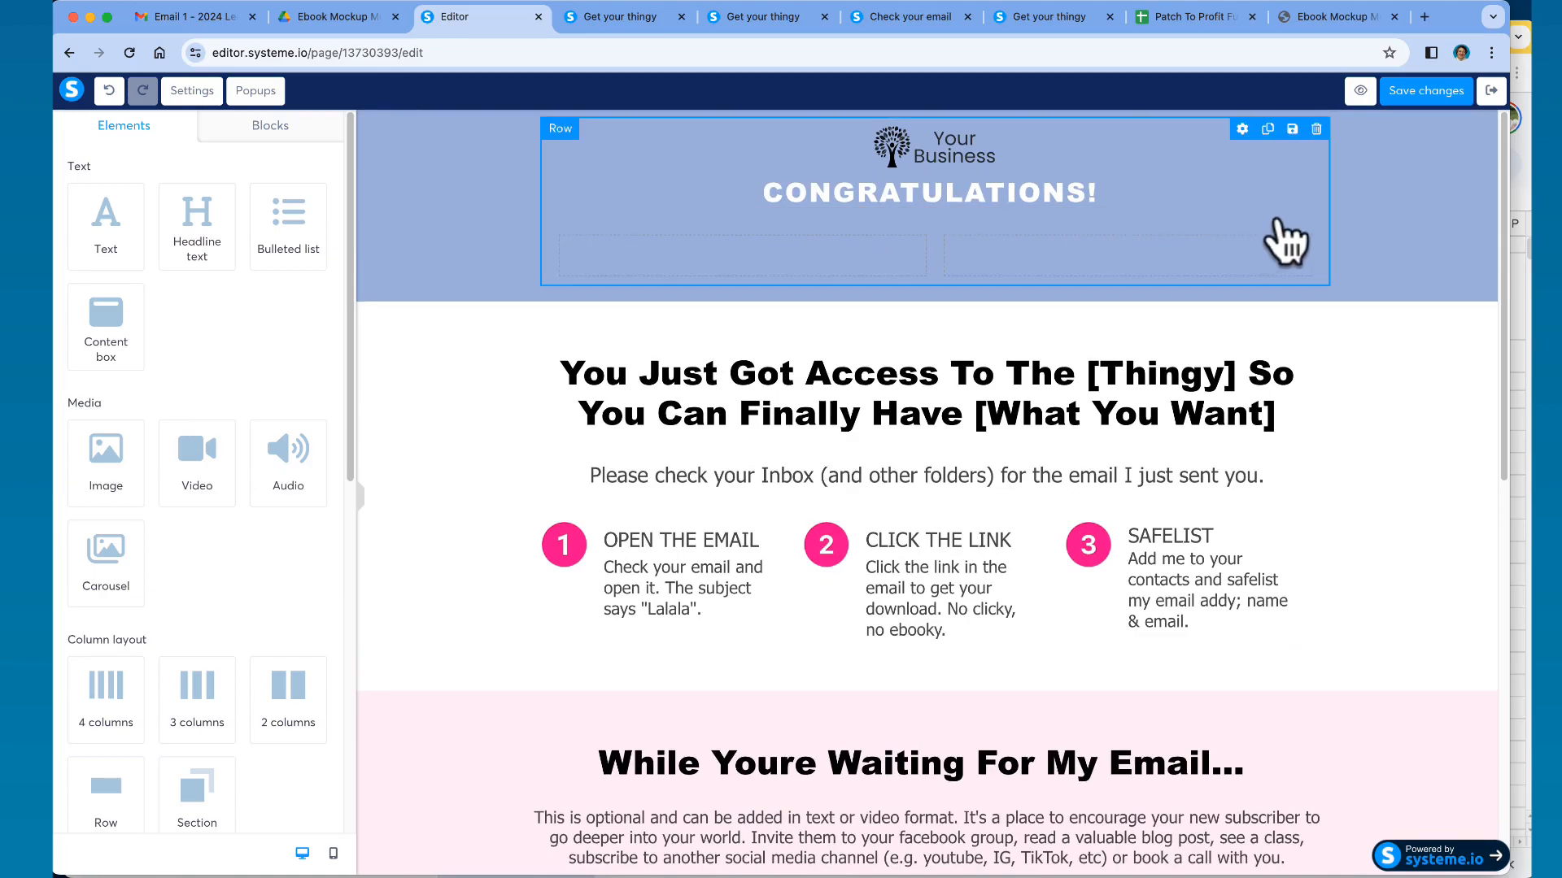
click(1307, 215)
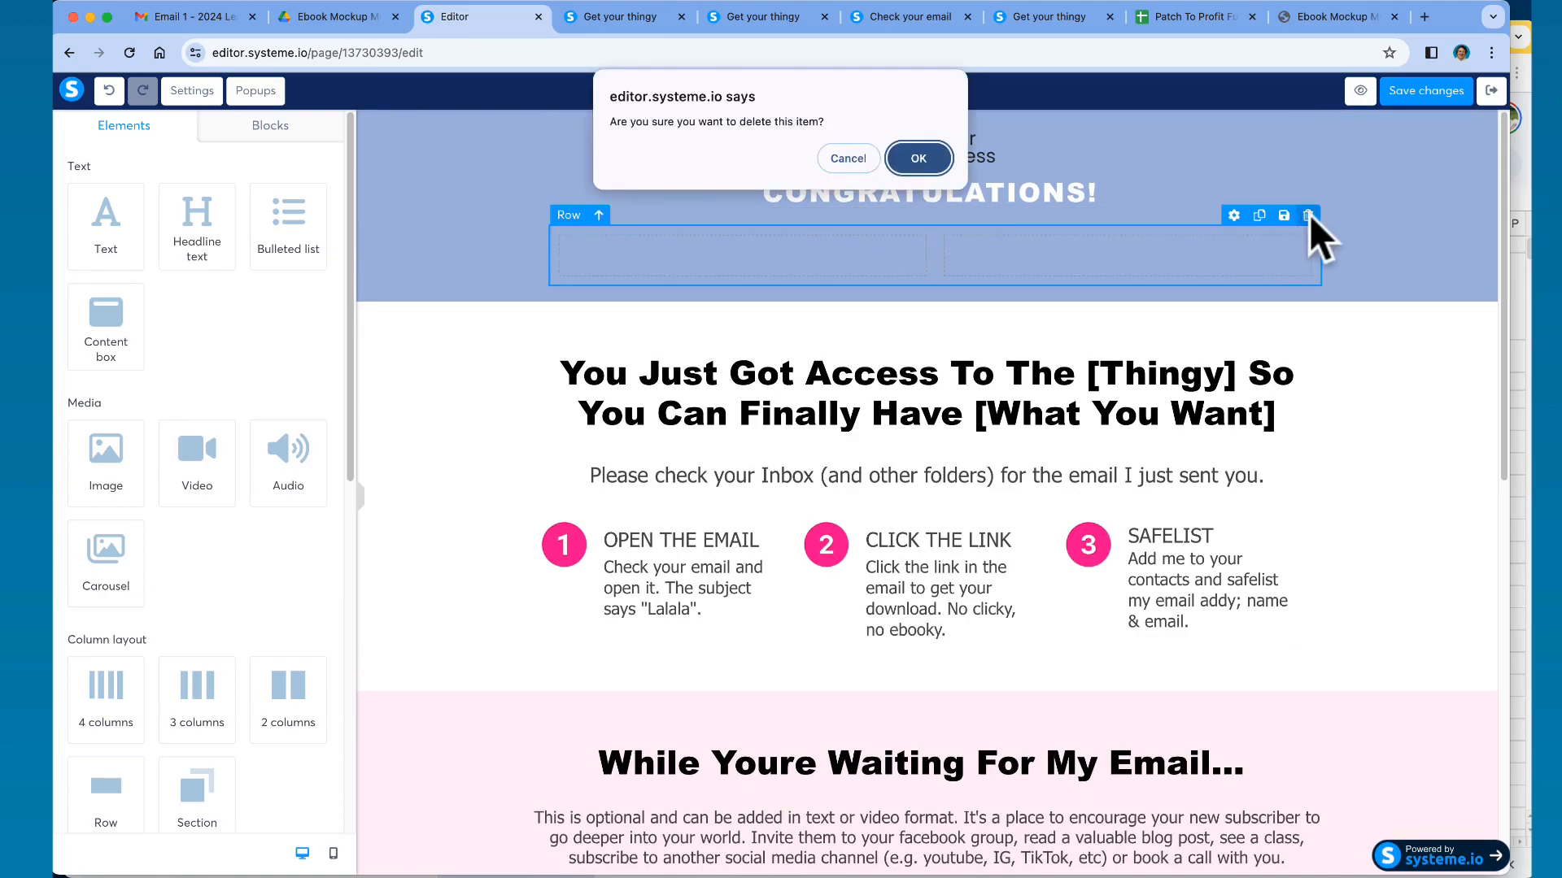
click(915, 157)
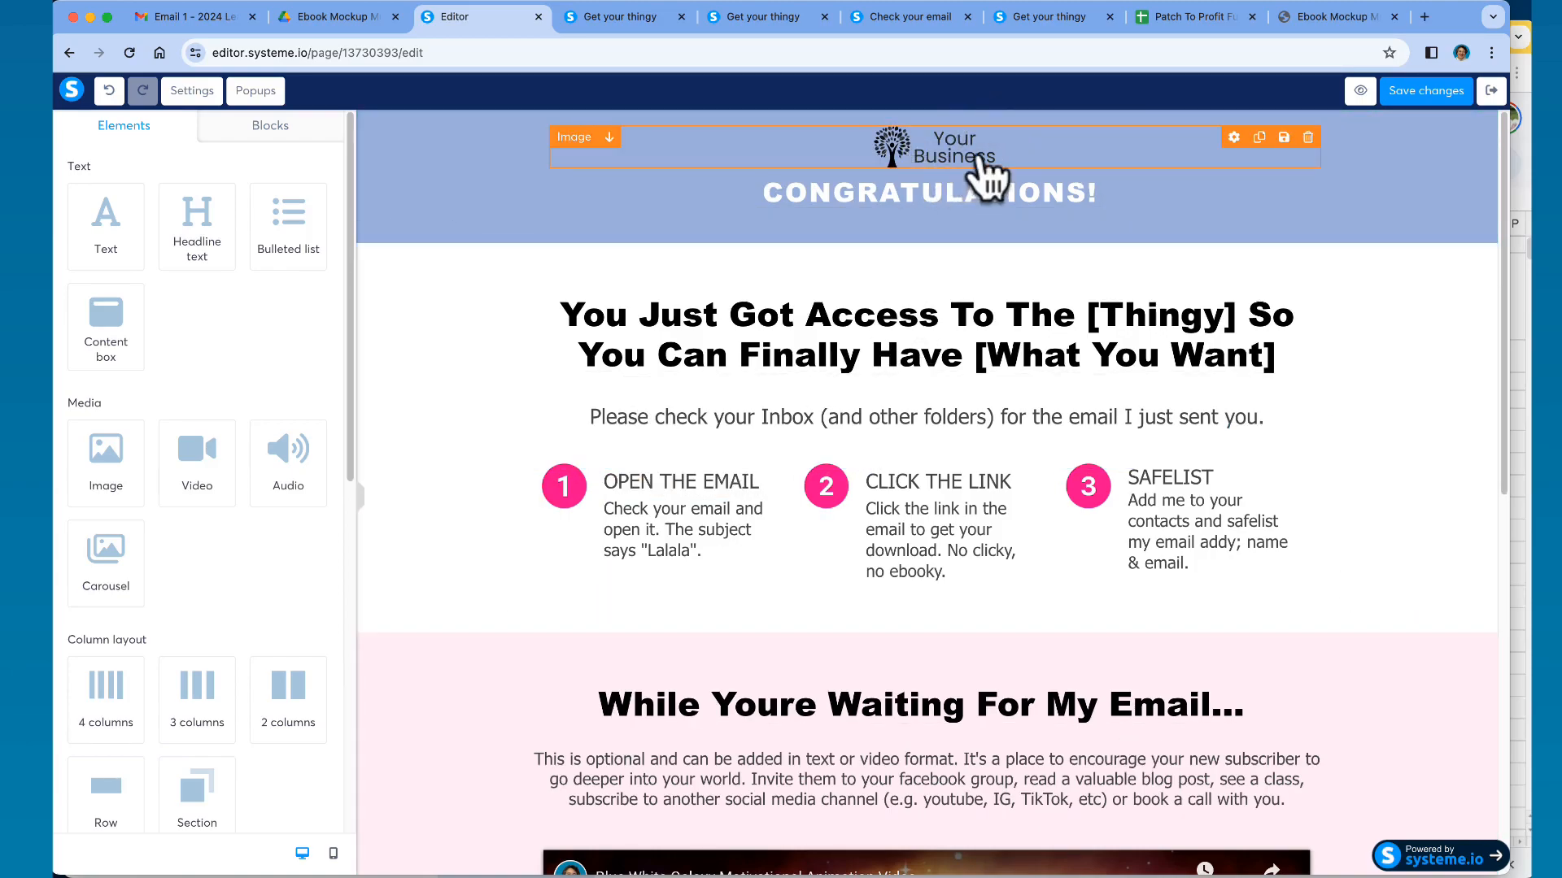
- Review the thank you page's sections from header to footer, including the settings of the "CLICK HERE TO TAKE THE NEXT STEP" button
scroll(1394, 540, down, 10)
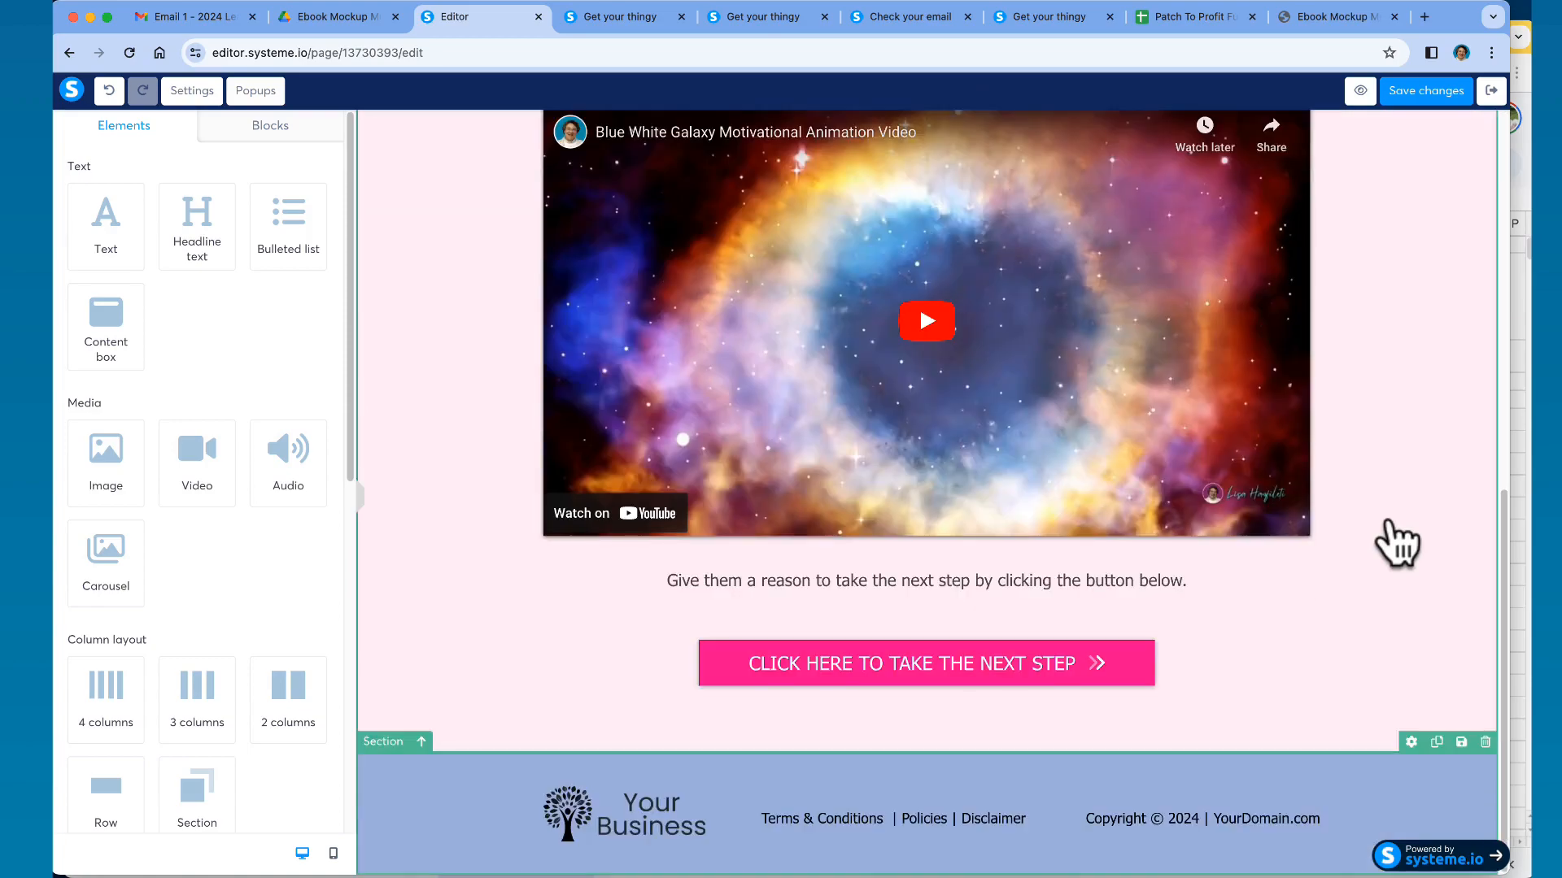
scroll(1395, 544, up, 5)
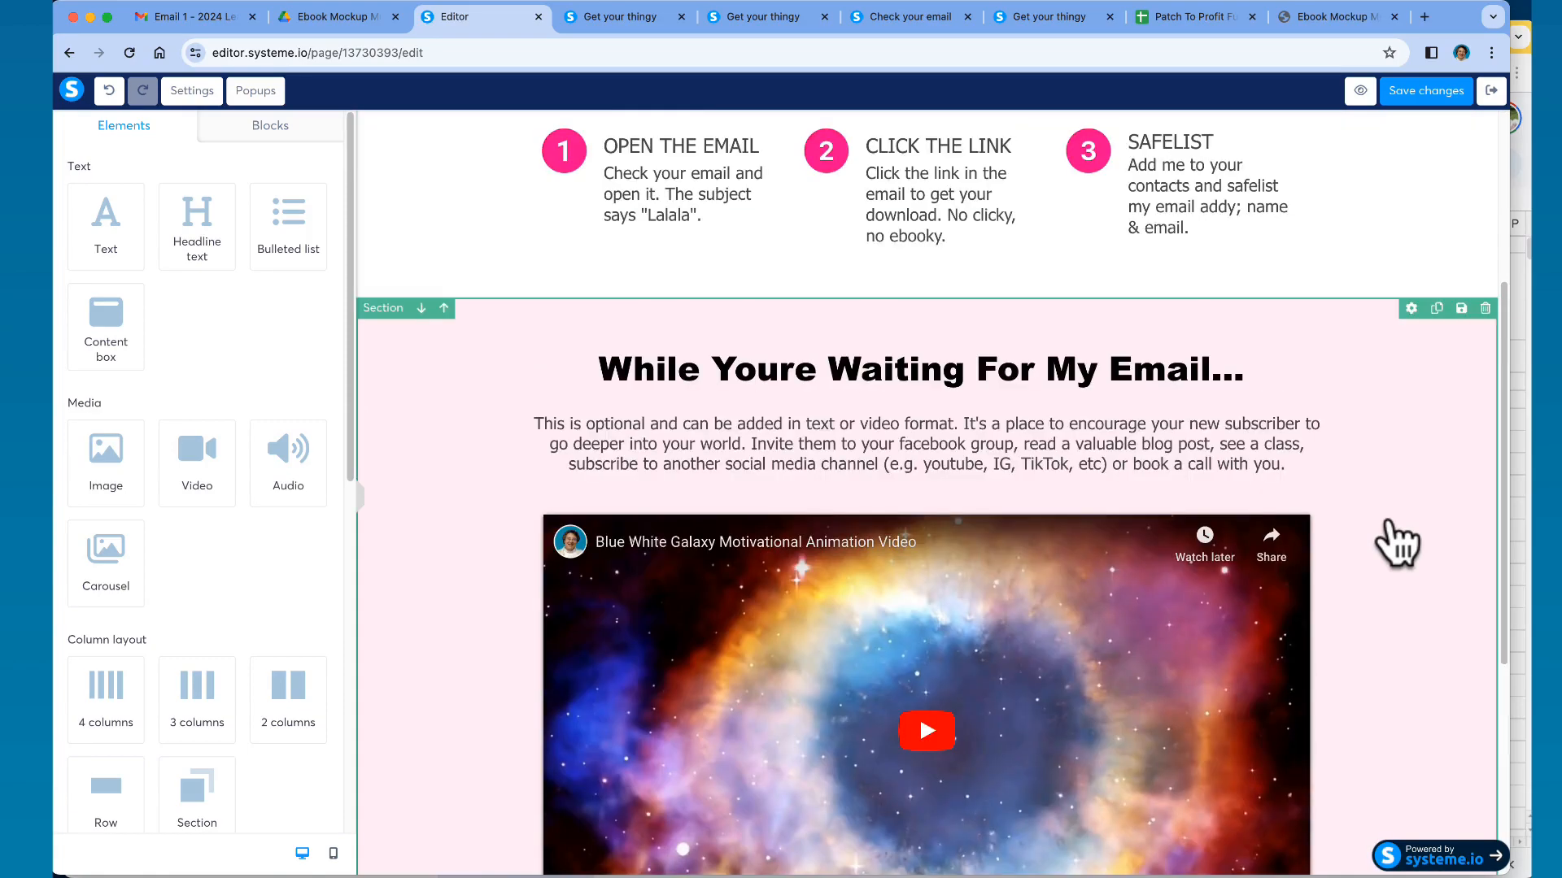
scroll(1396, 543, up, 3)
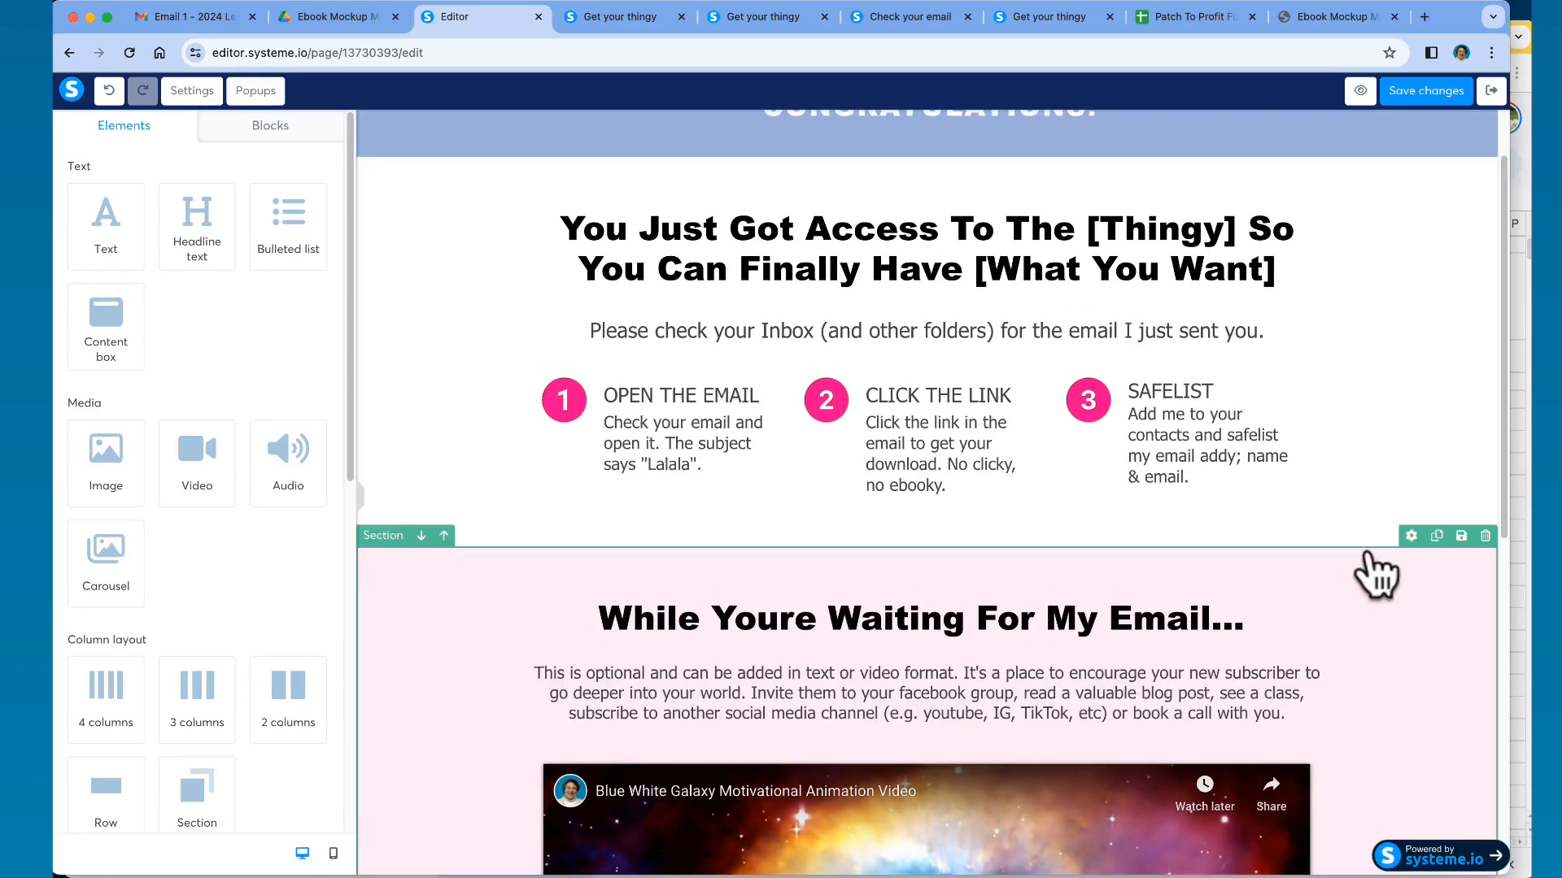
scroll(1370, 651, up, 1)
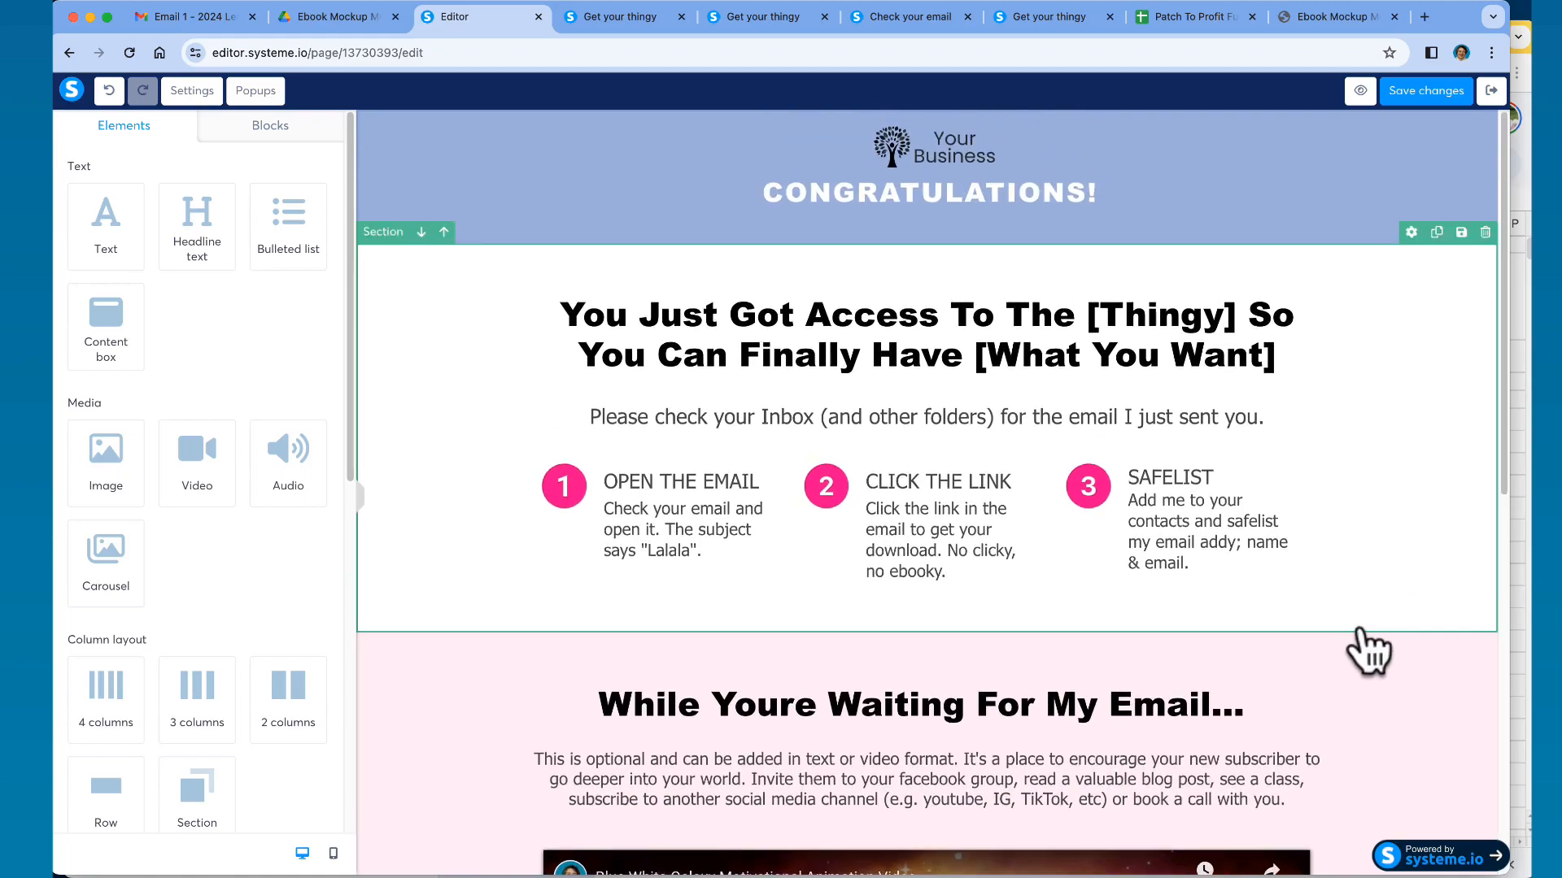
scroll(1371, 732, down, 1)
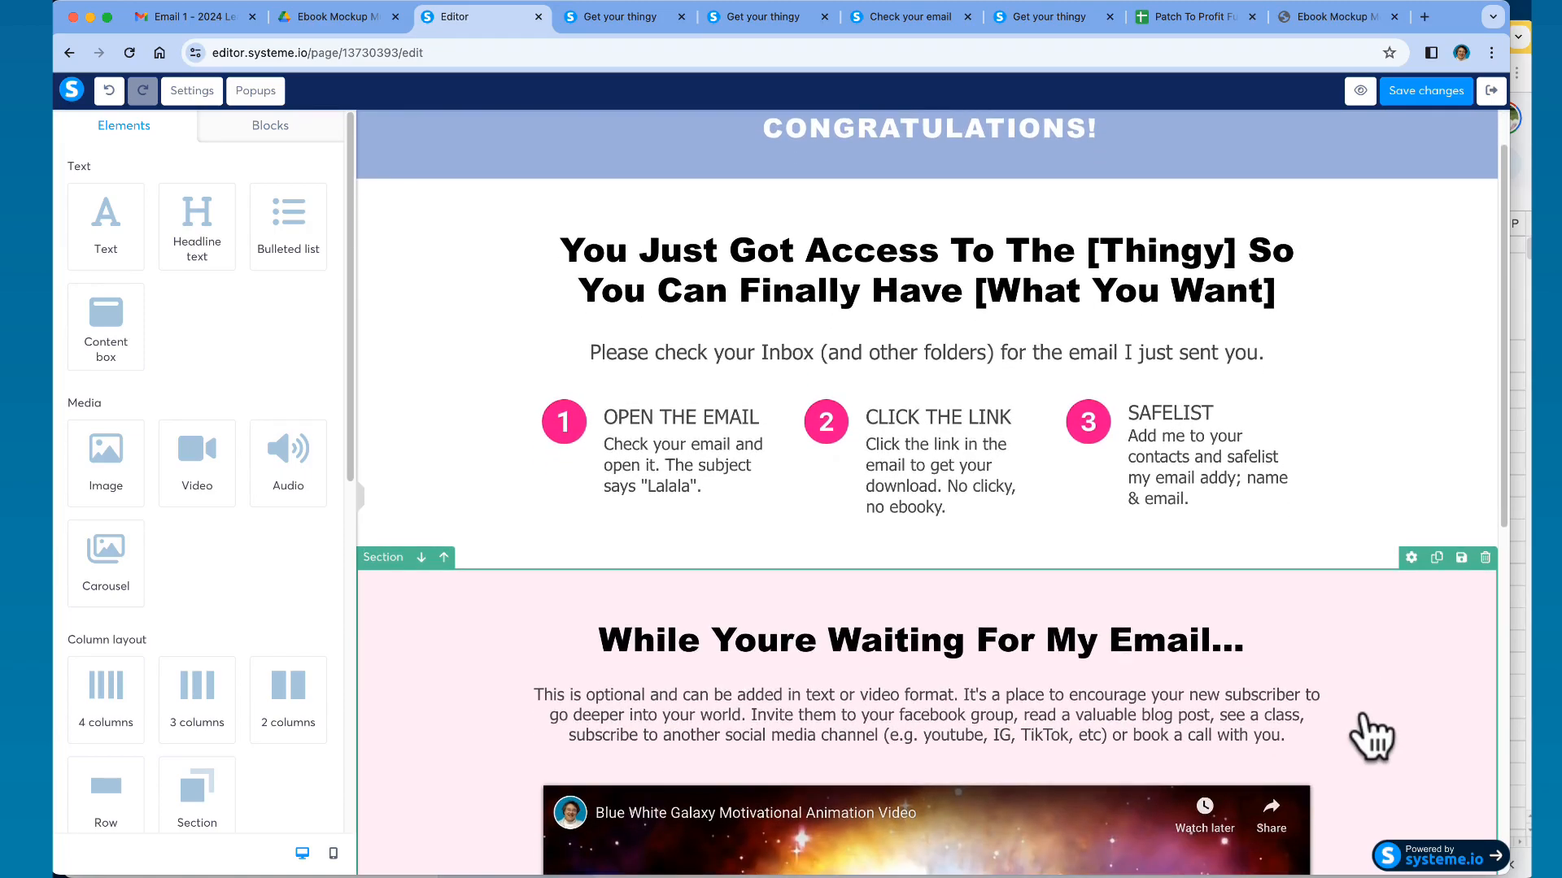
scroll(1342, 699, down, 1)
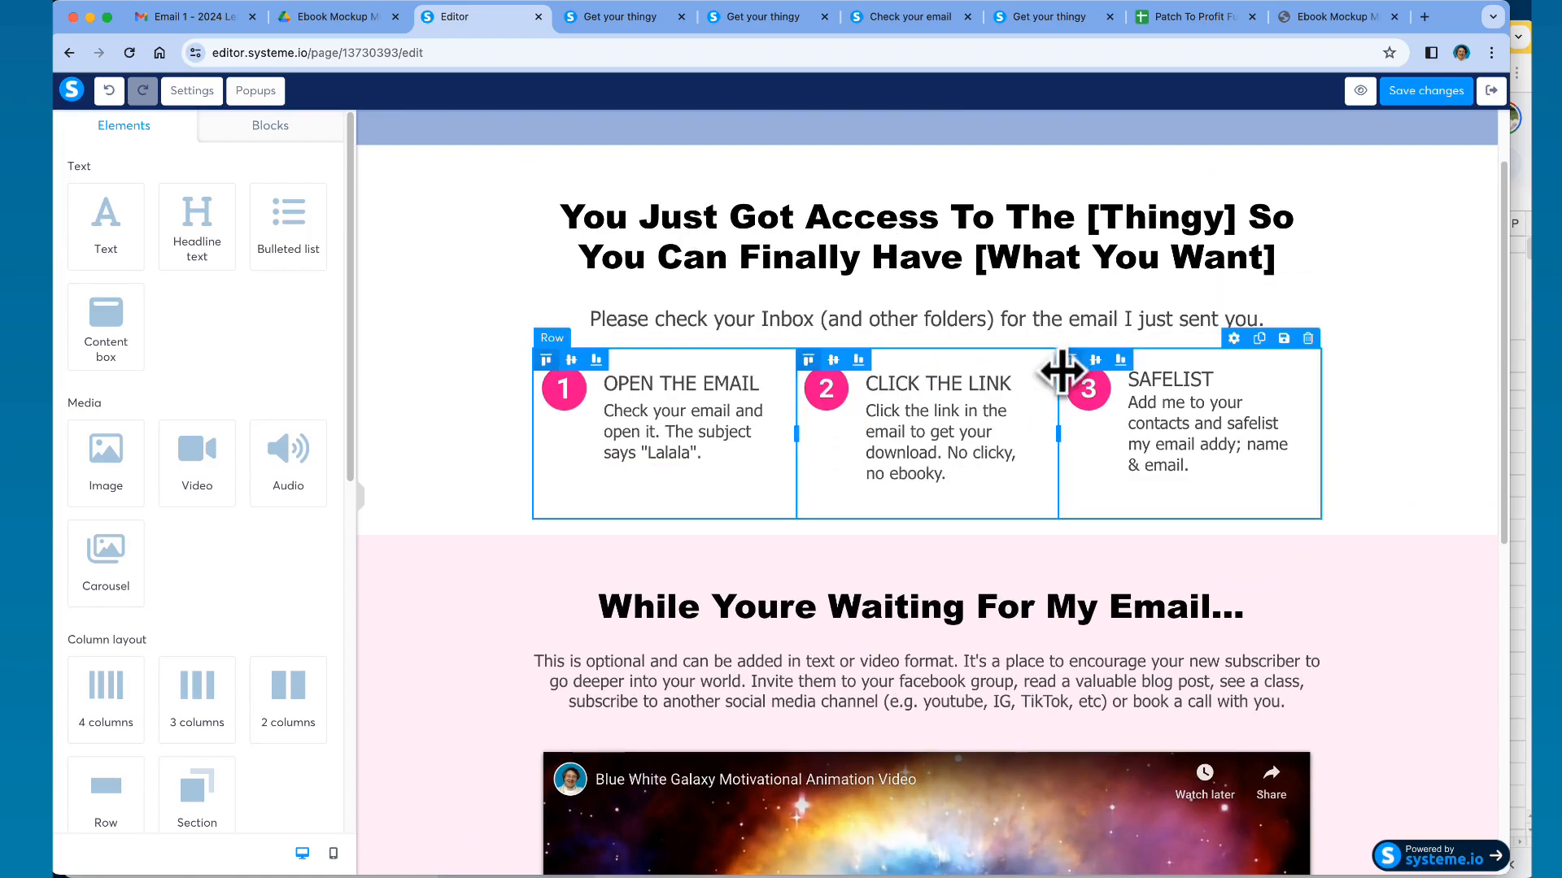
scroll(1391, 683, down, 5)
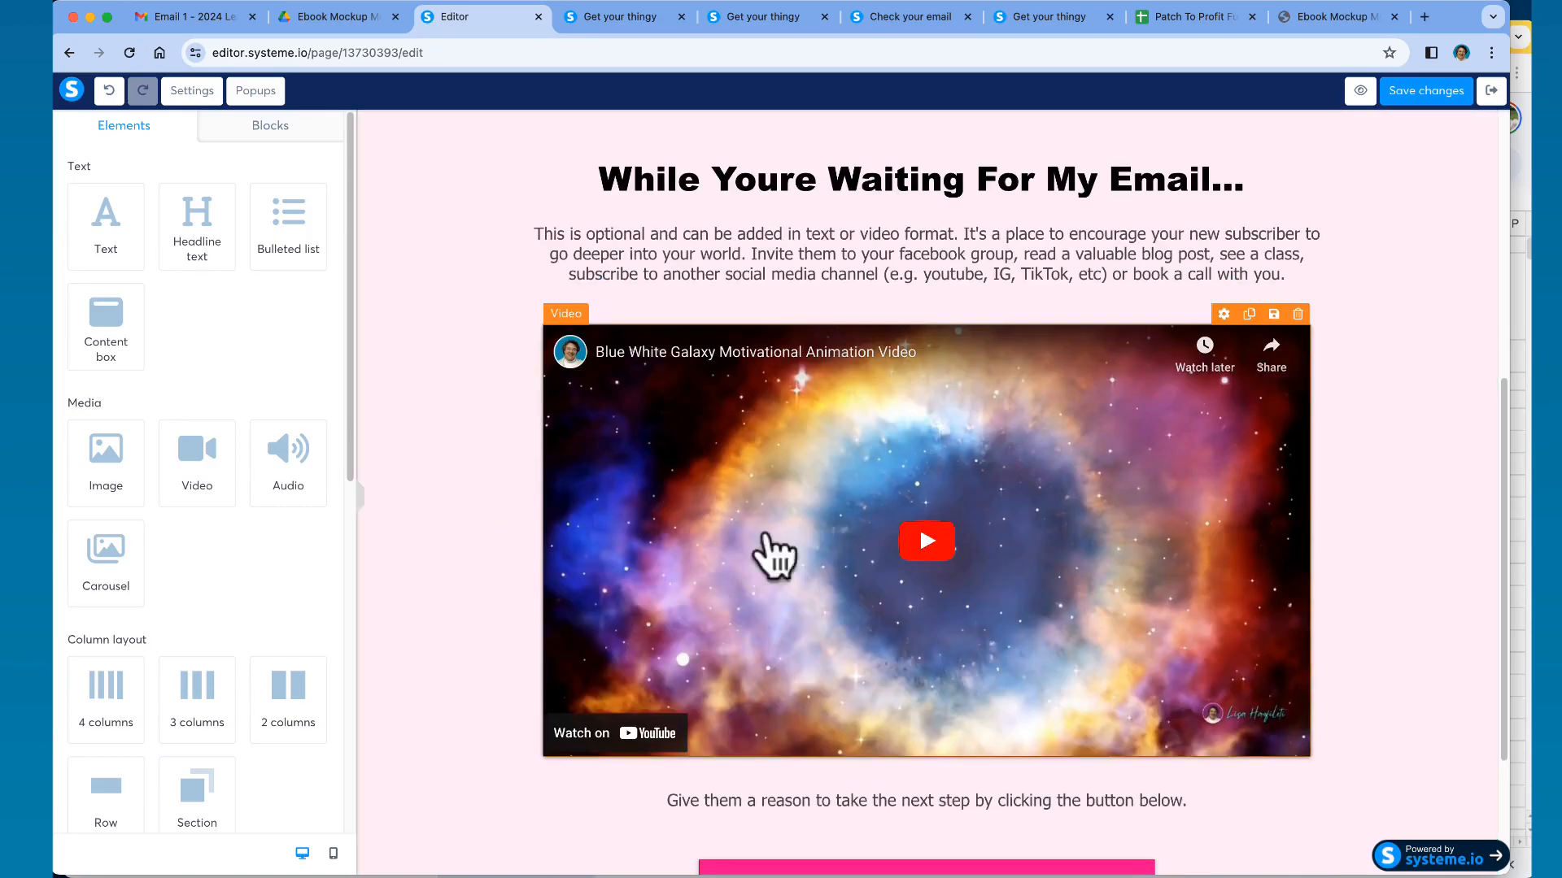
scroll(431, 602, down, 1)
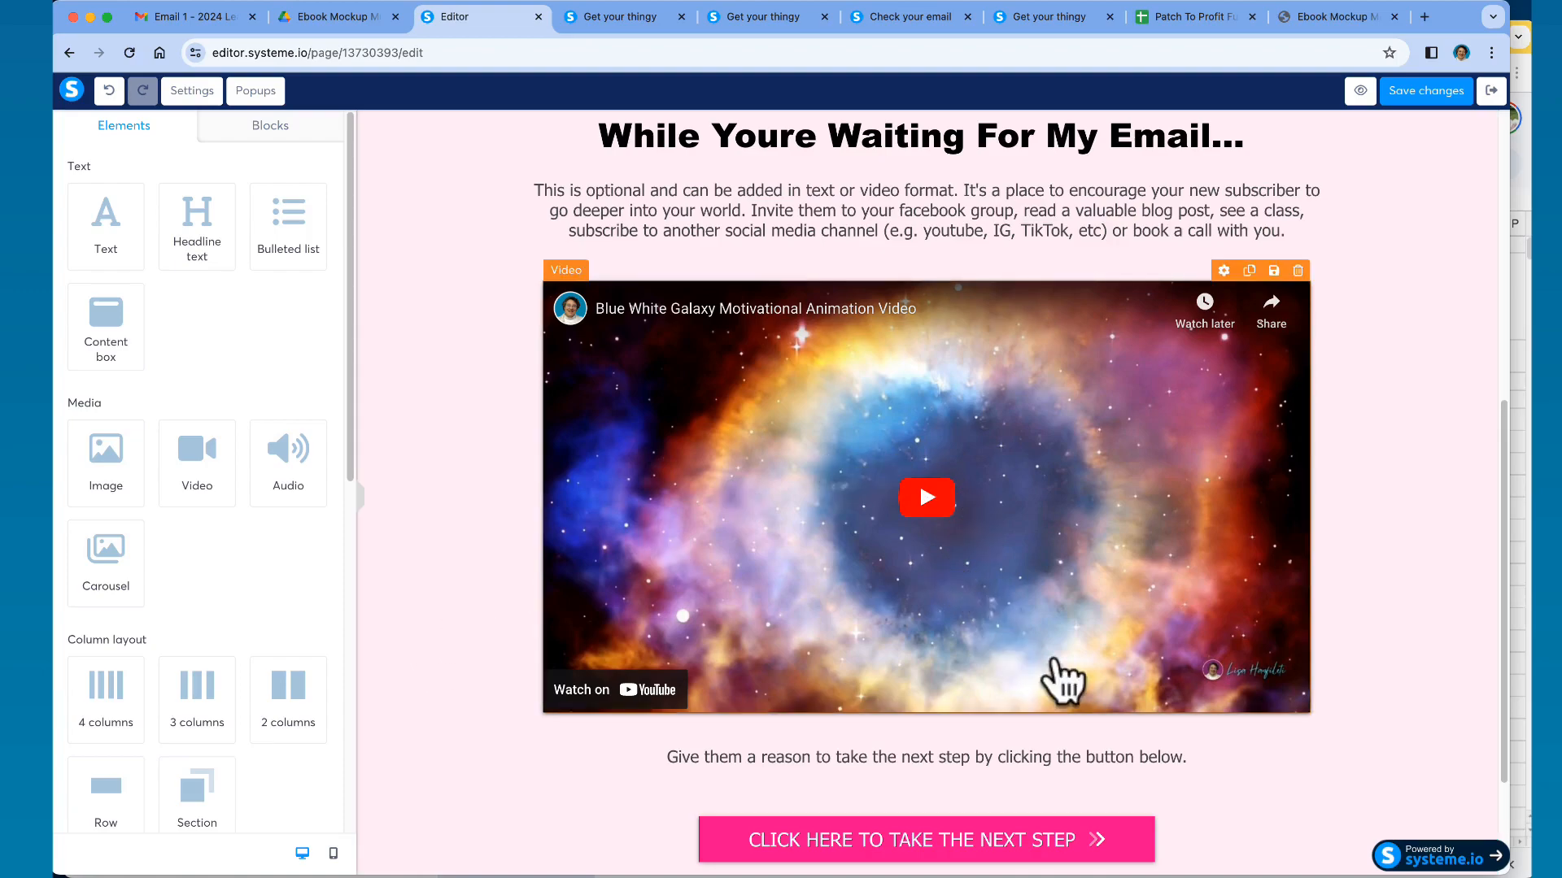
scroll(1385, 602, down, 1)
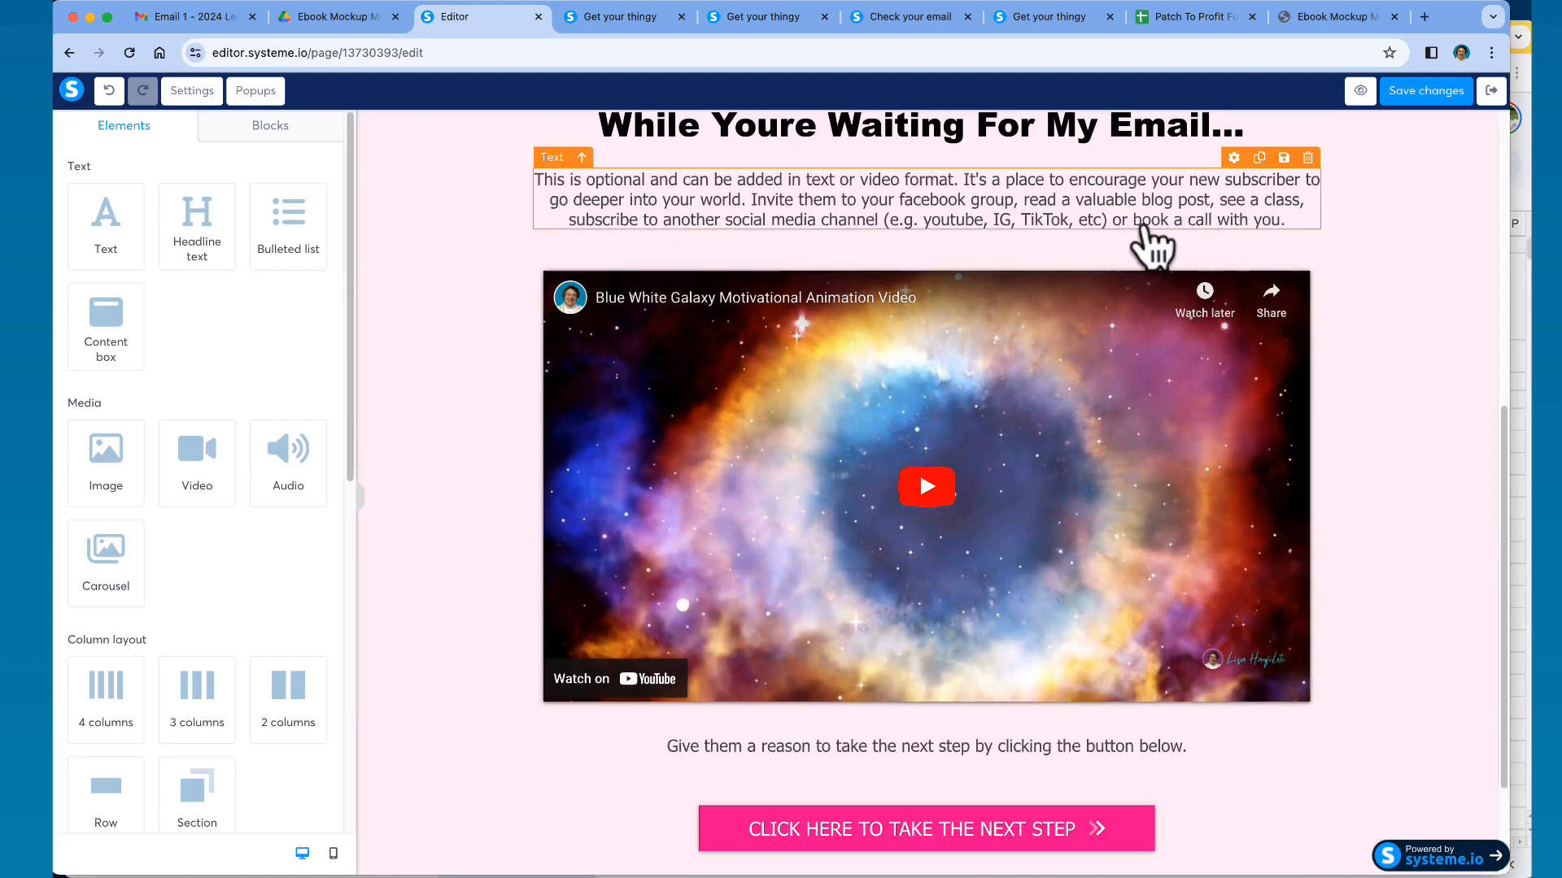
scroll(1404, 656, down, 1)
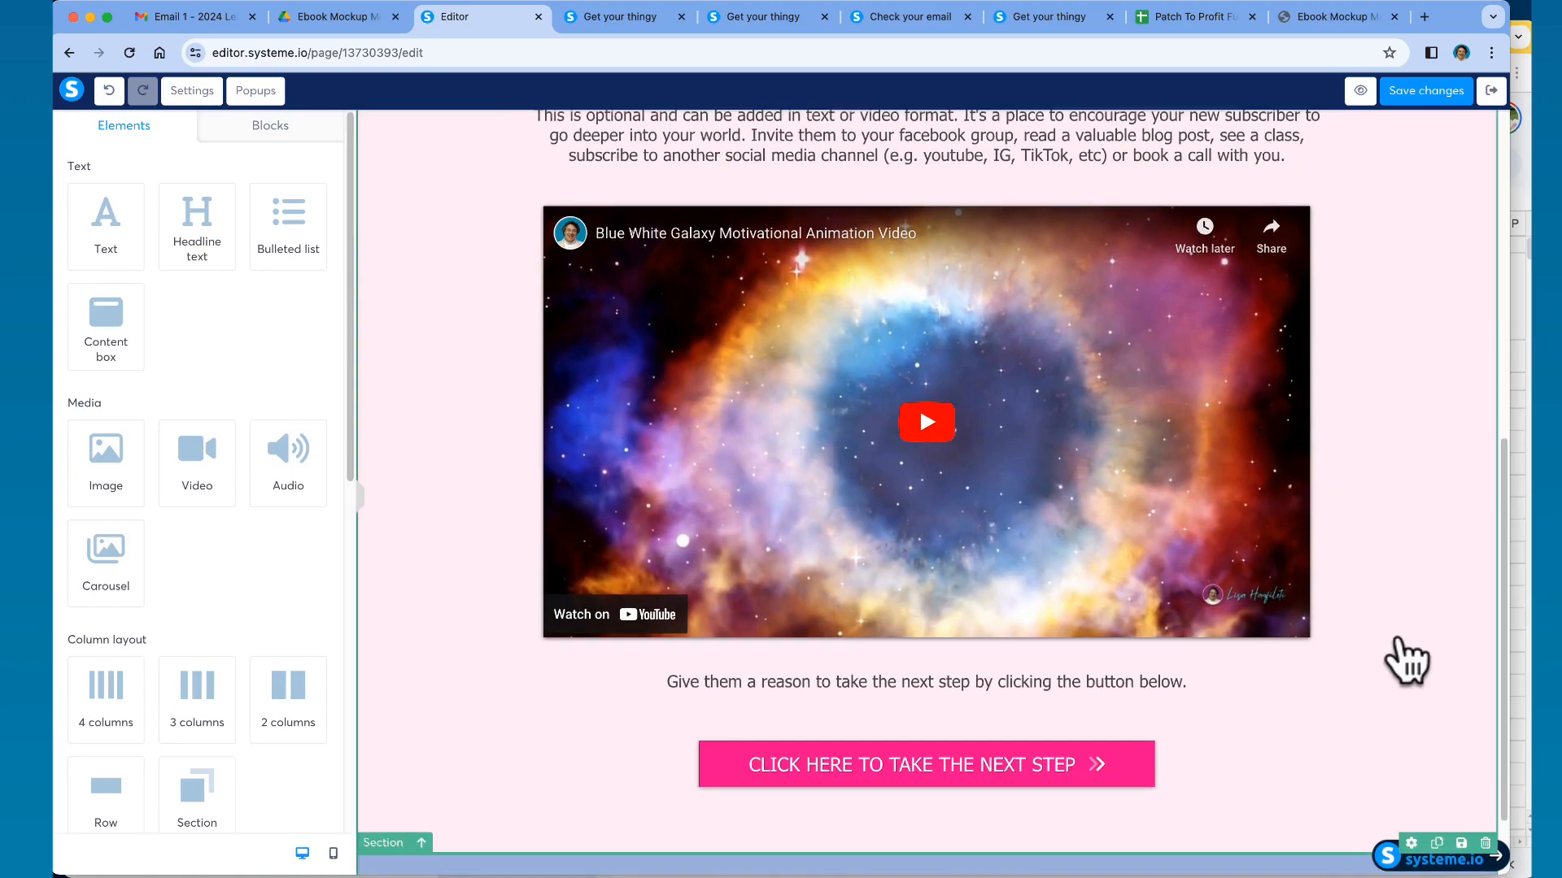
scroll(1405, 647, down, 1)
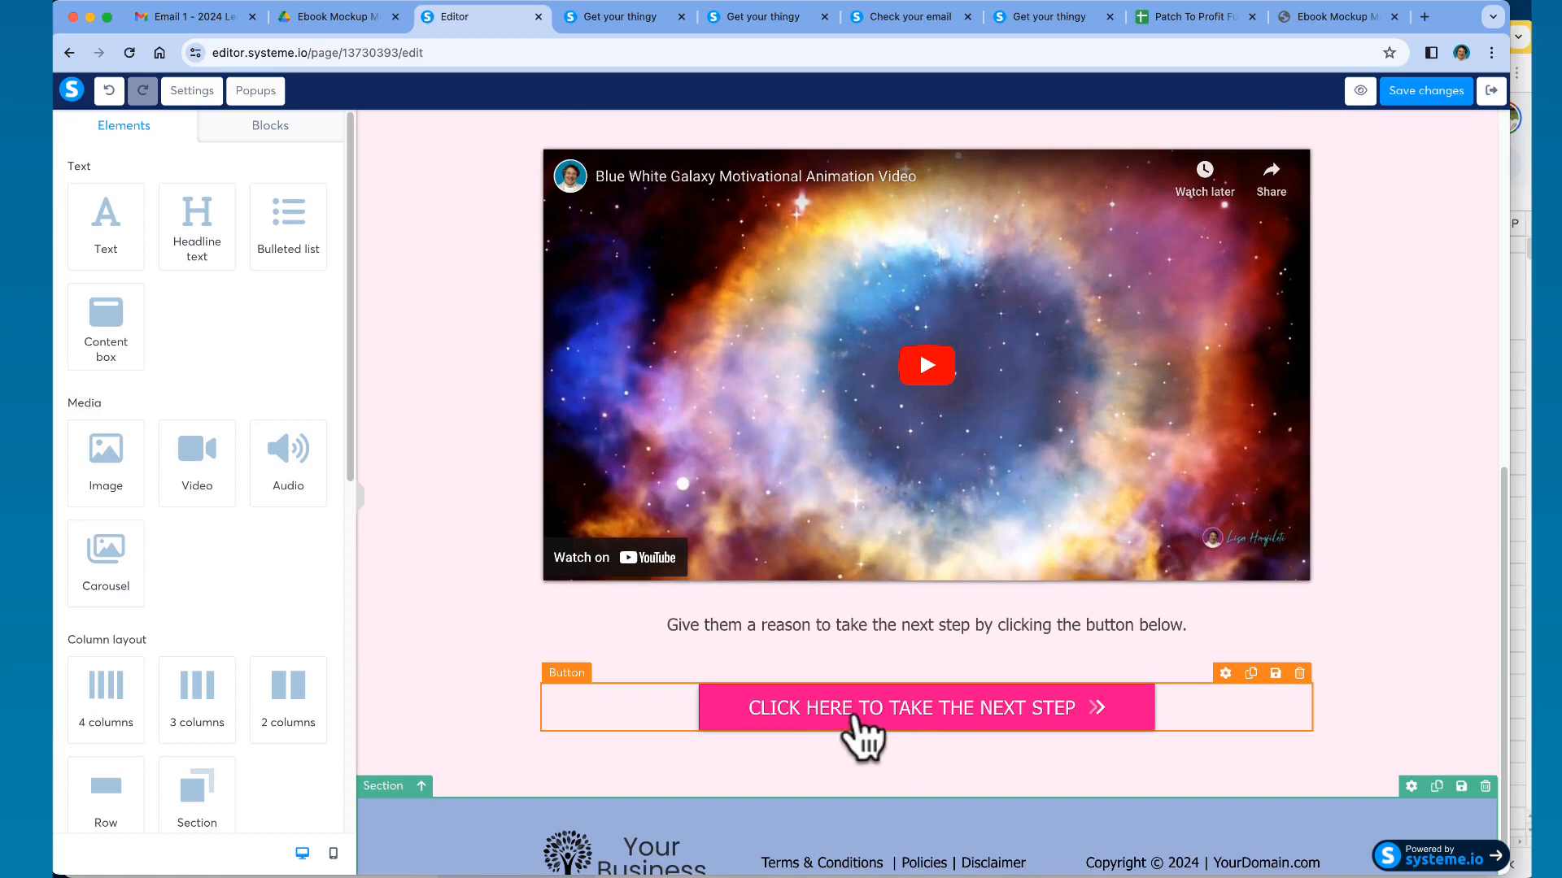
click(973, 716)
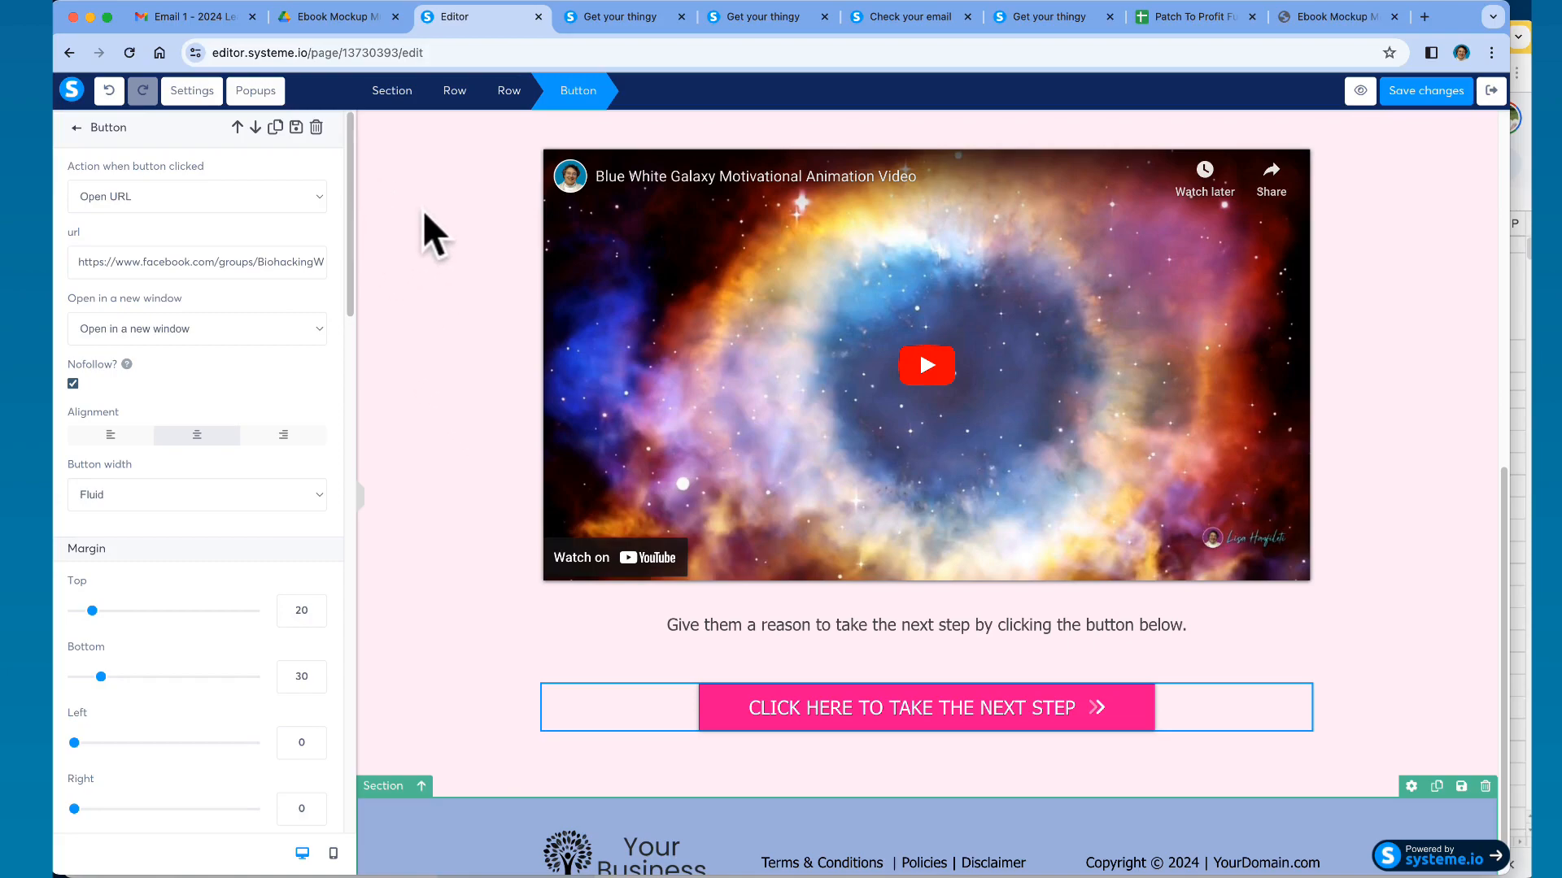
click(77, 128)
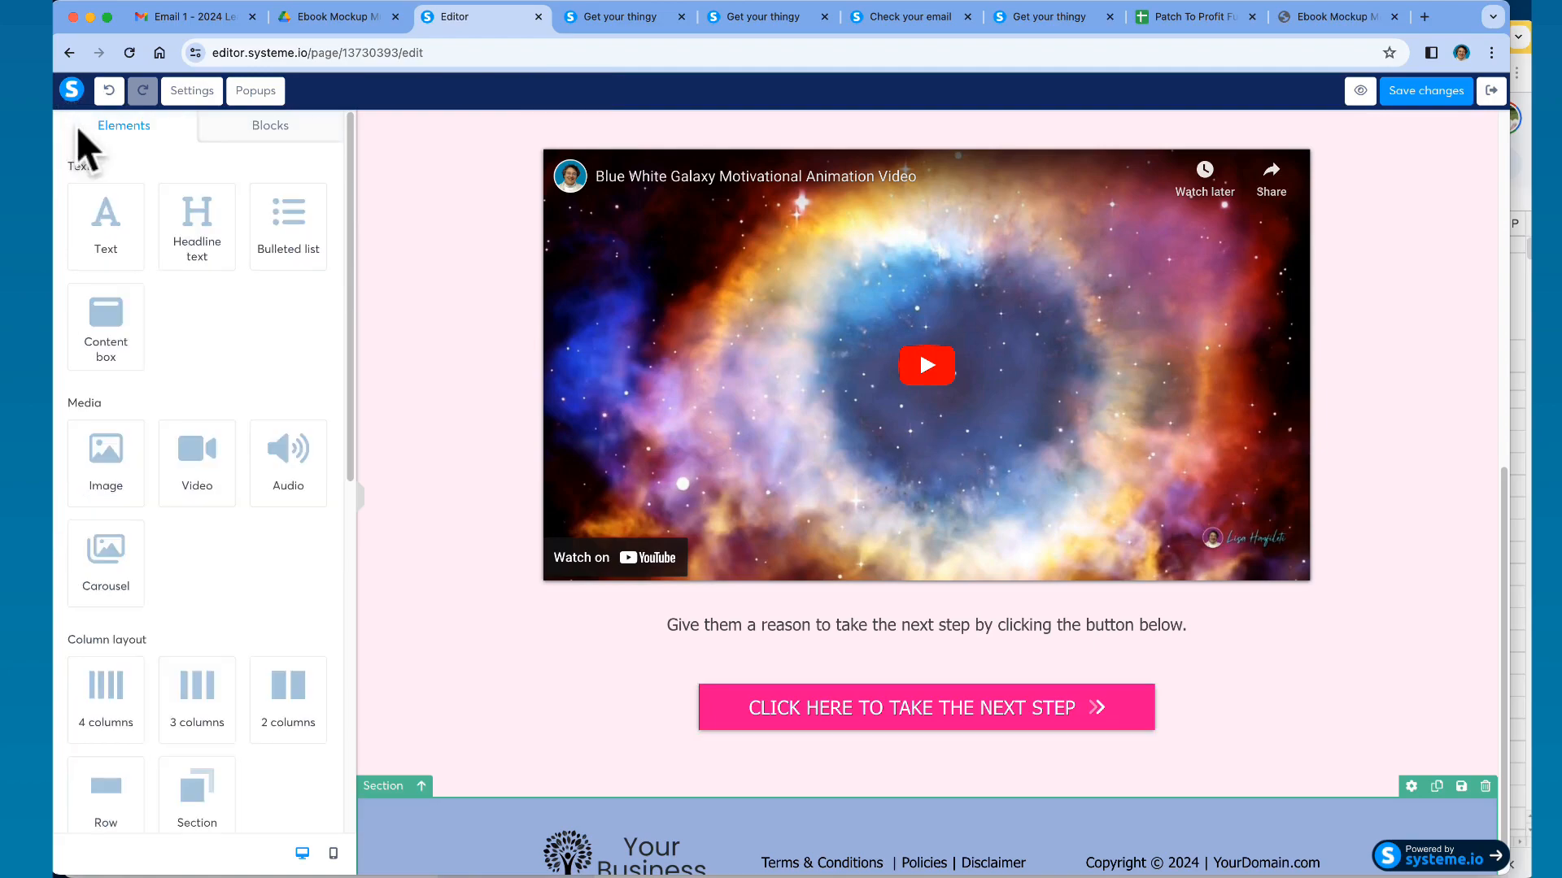
- Insert the opt-in form block "Transparent form on the left on background image" below the footer
click(263, 132)
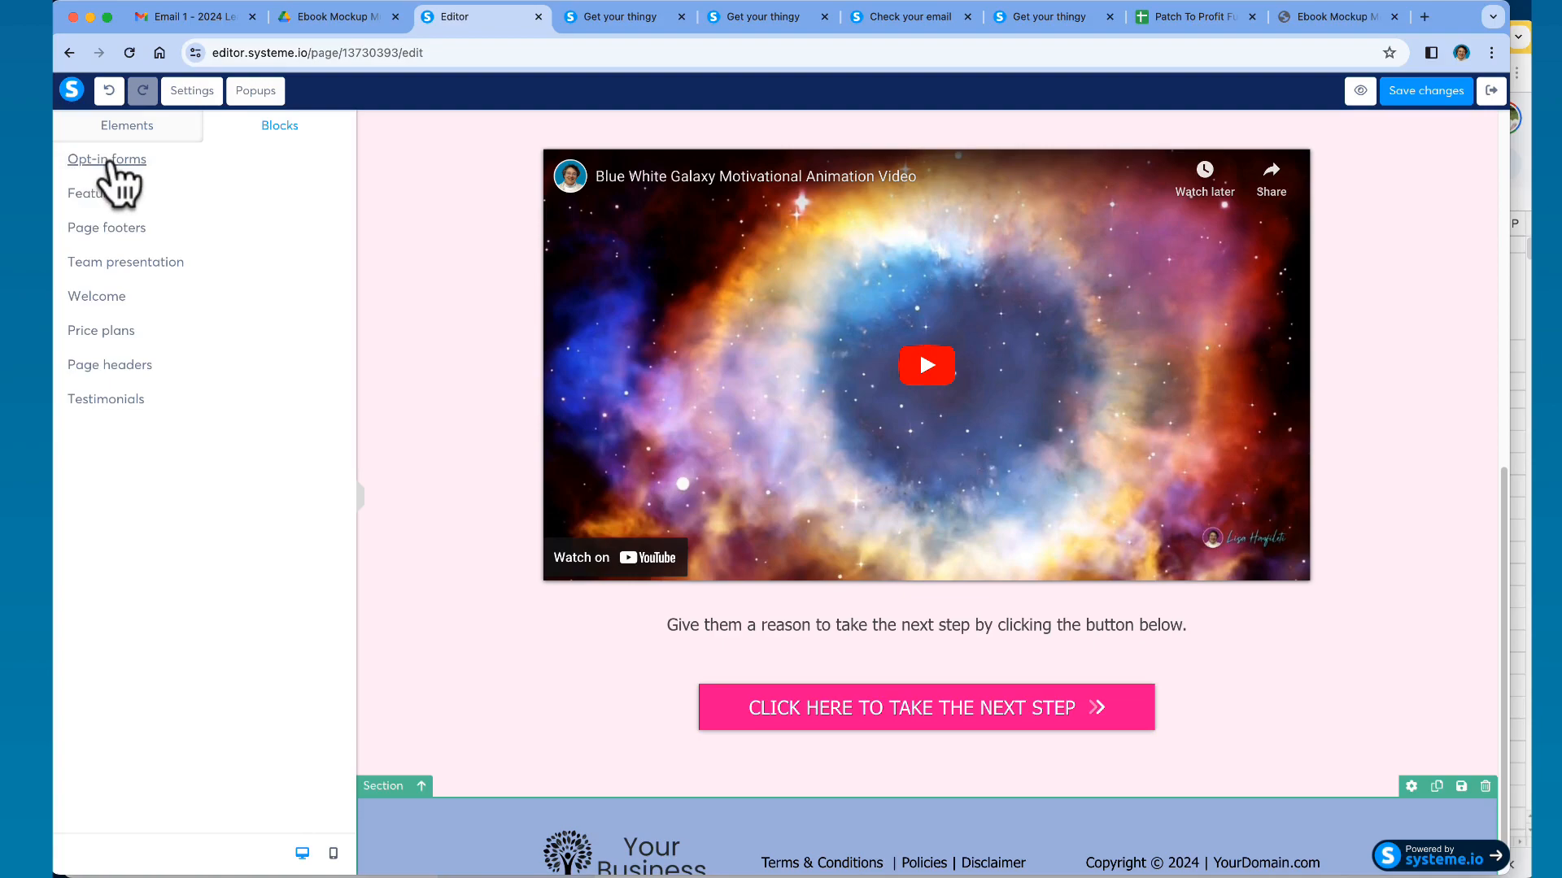
click(114, 163)
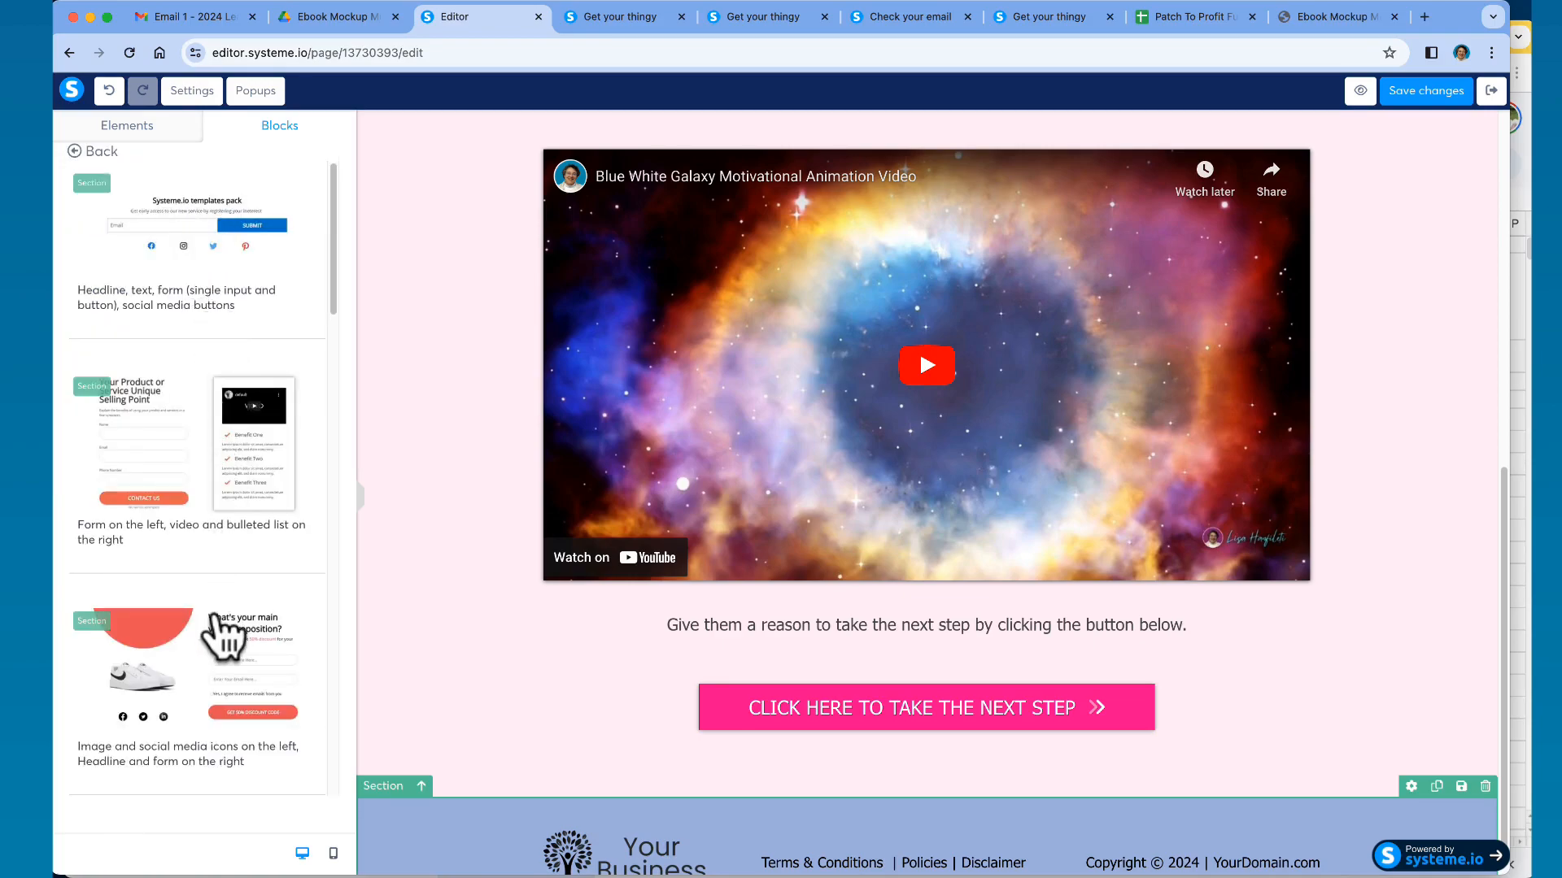
scroll(222, 636, down, 5)
scroll(213, 627, down, 4)
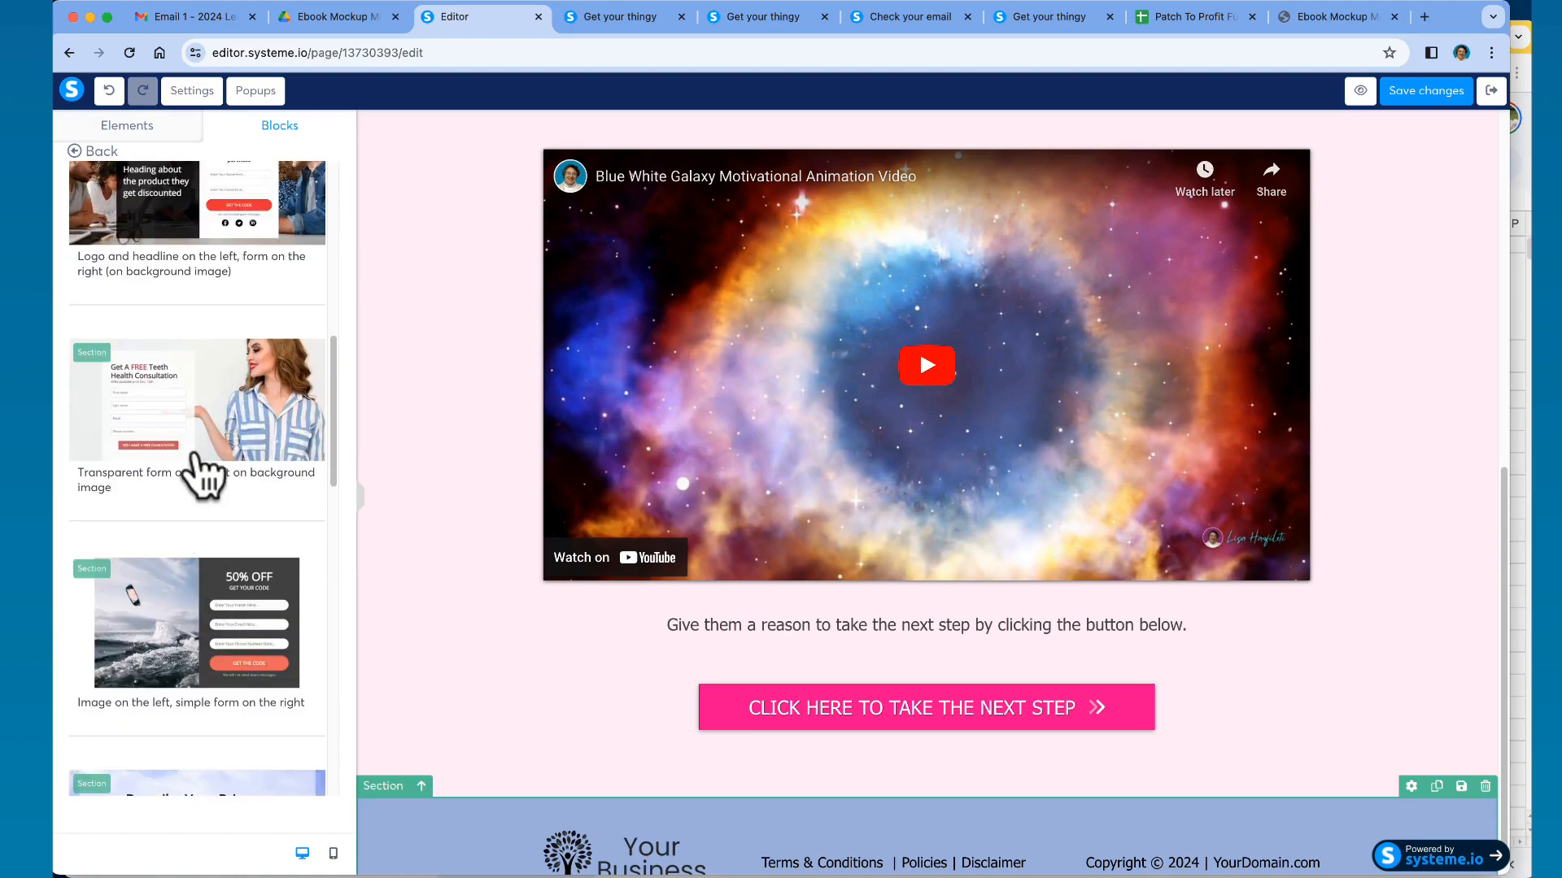
click(209, 414)
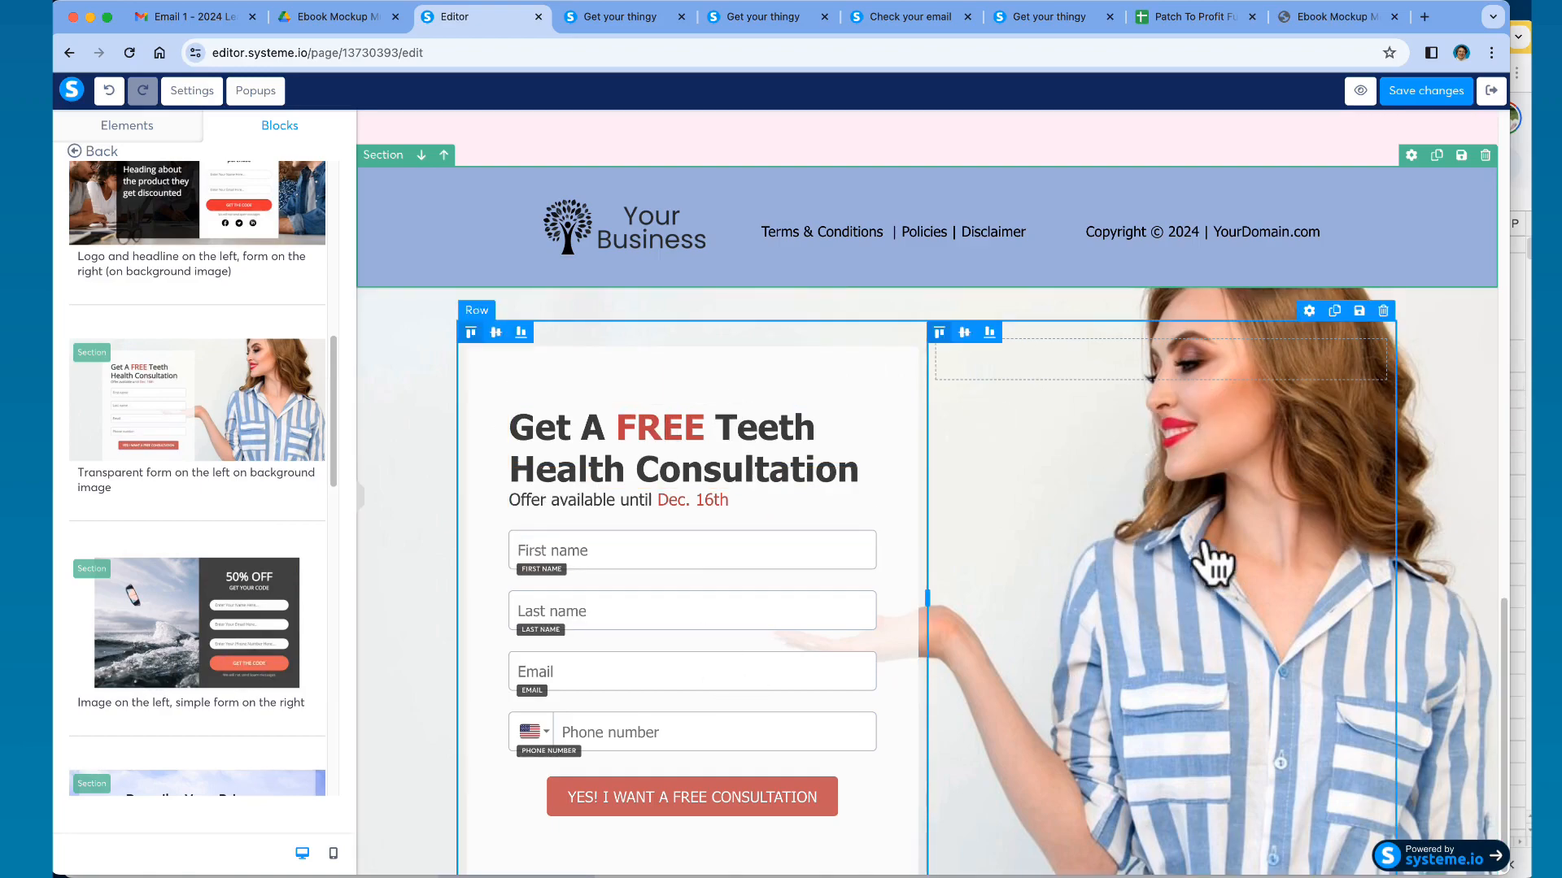
- Delete the "Get A FREE Teeth Health Consultation" form section below the footer
click(1485, 277)
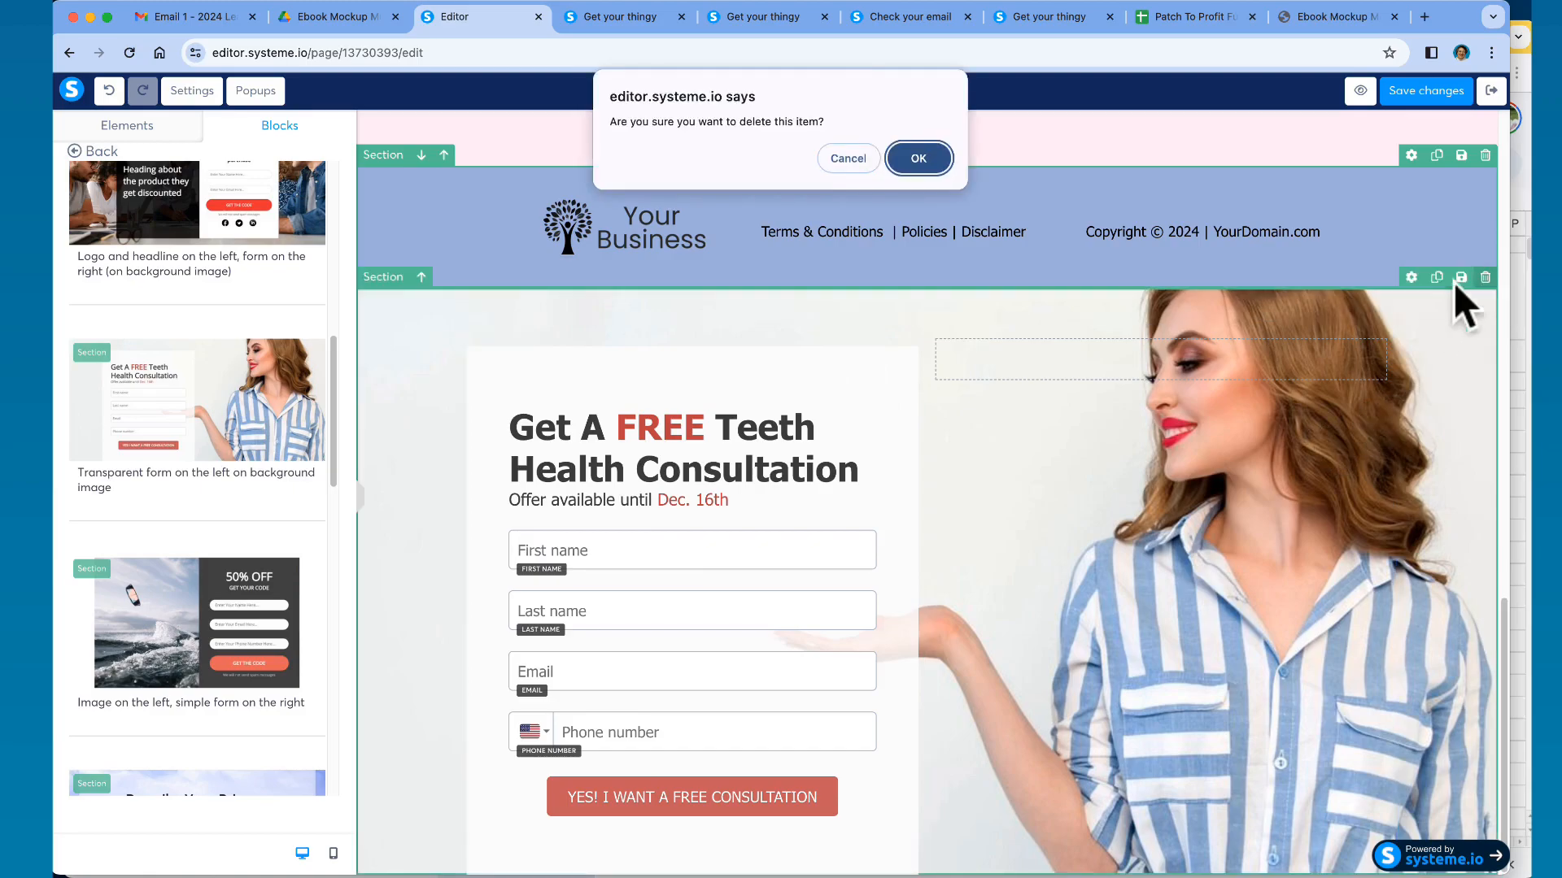
click(918, 156)
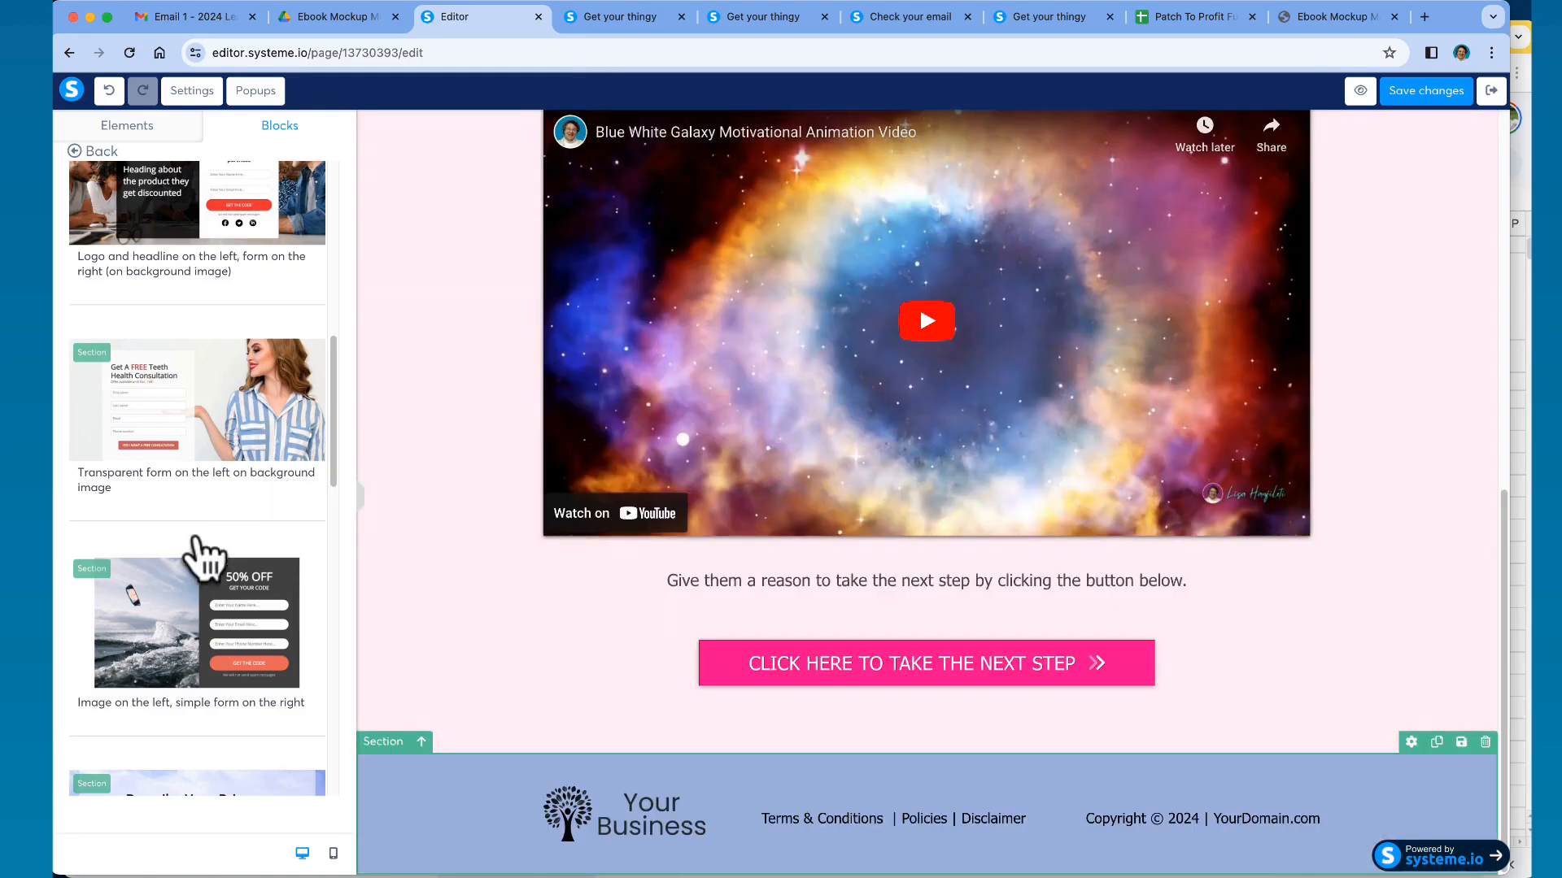
scroll(272, 401, up, 5)
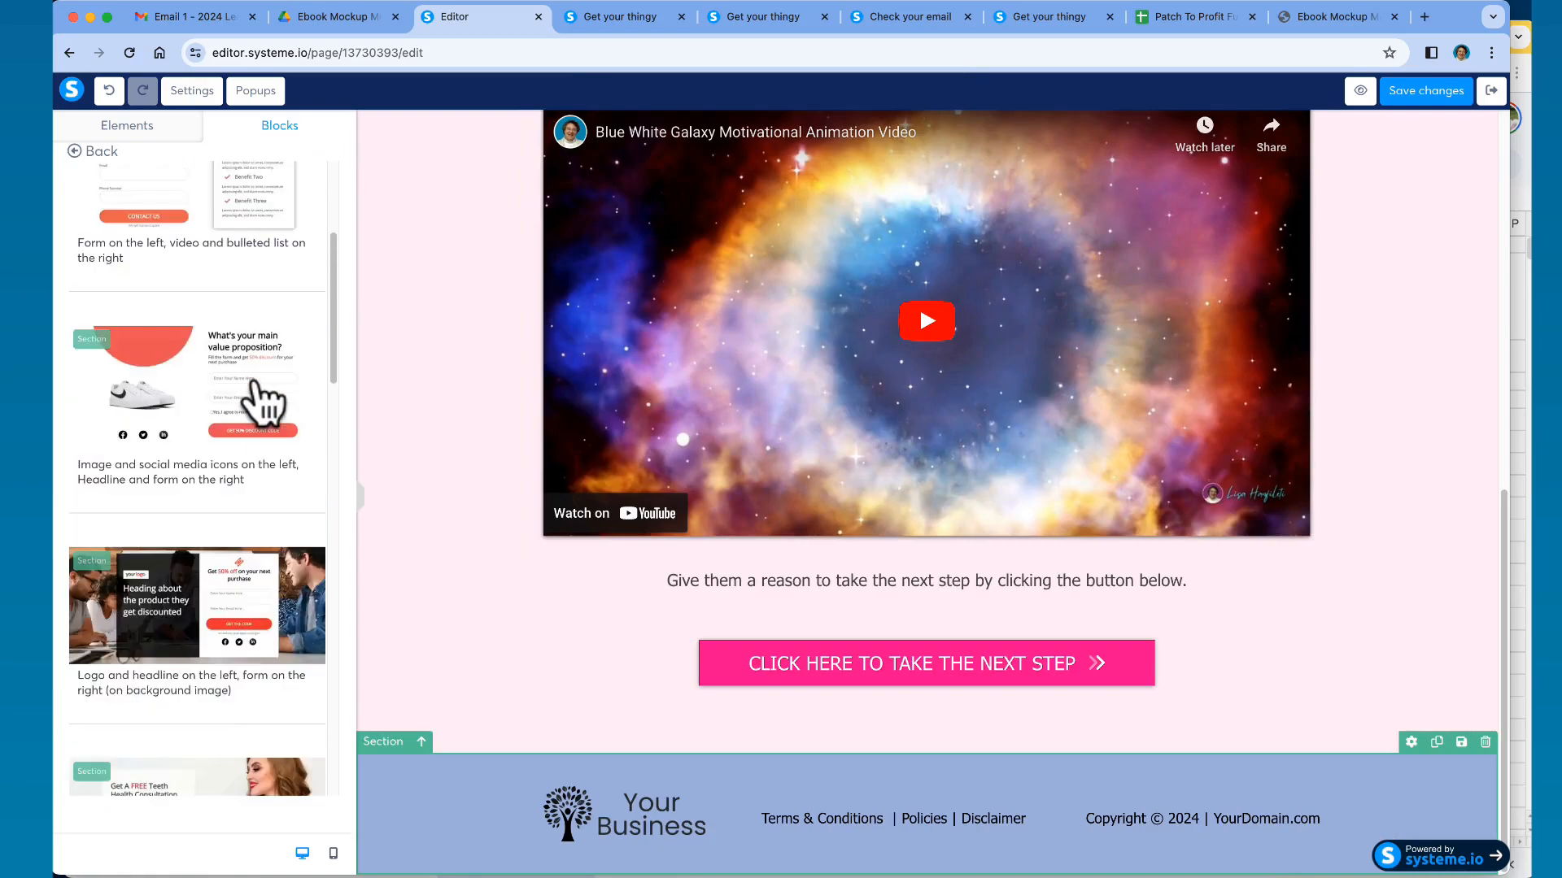
- Try the page footer block "Logo, text in columns, social media icons, menu" below the existing footer and delete it again
scroll(157, 423, up, 4)
scroll(155, 417, down, 3)
scroll(158, 423, up, 3)
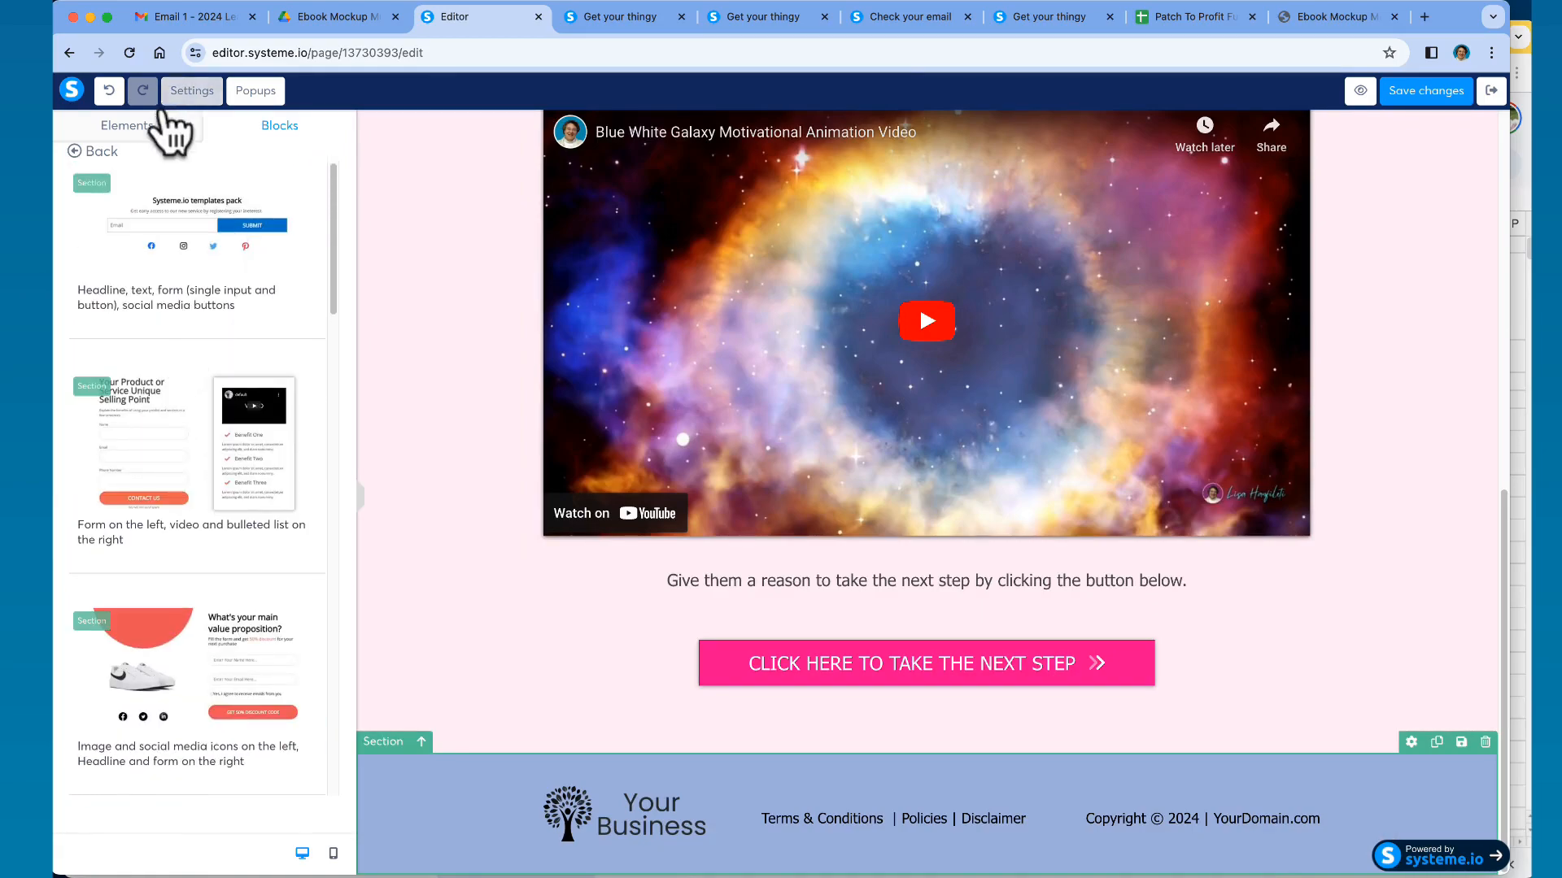
click(82, 152)
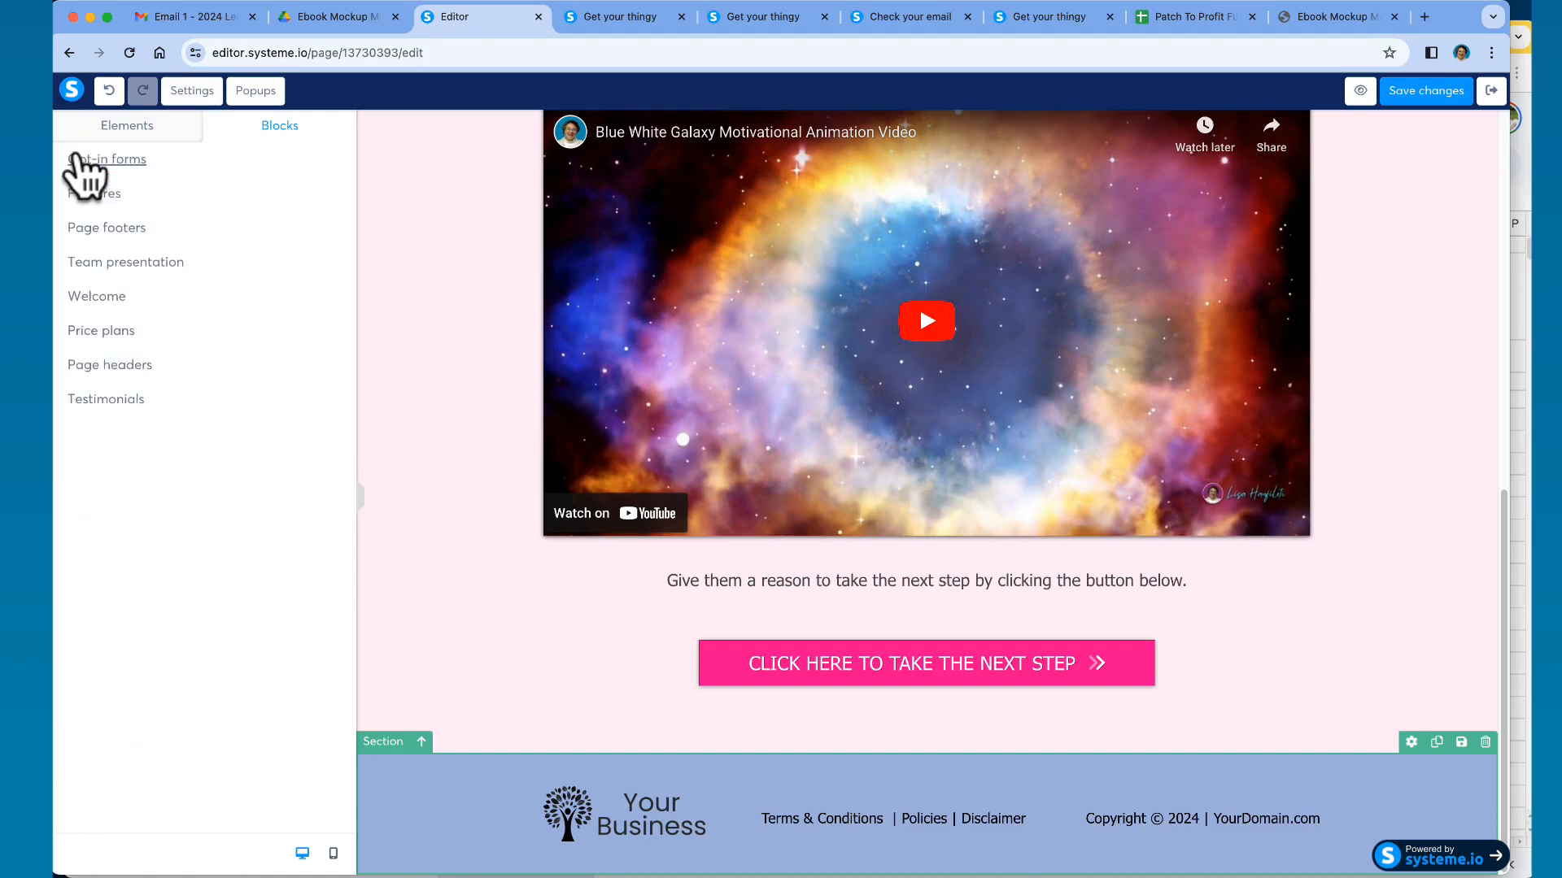
click(102, 230)
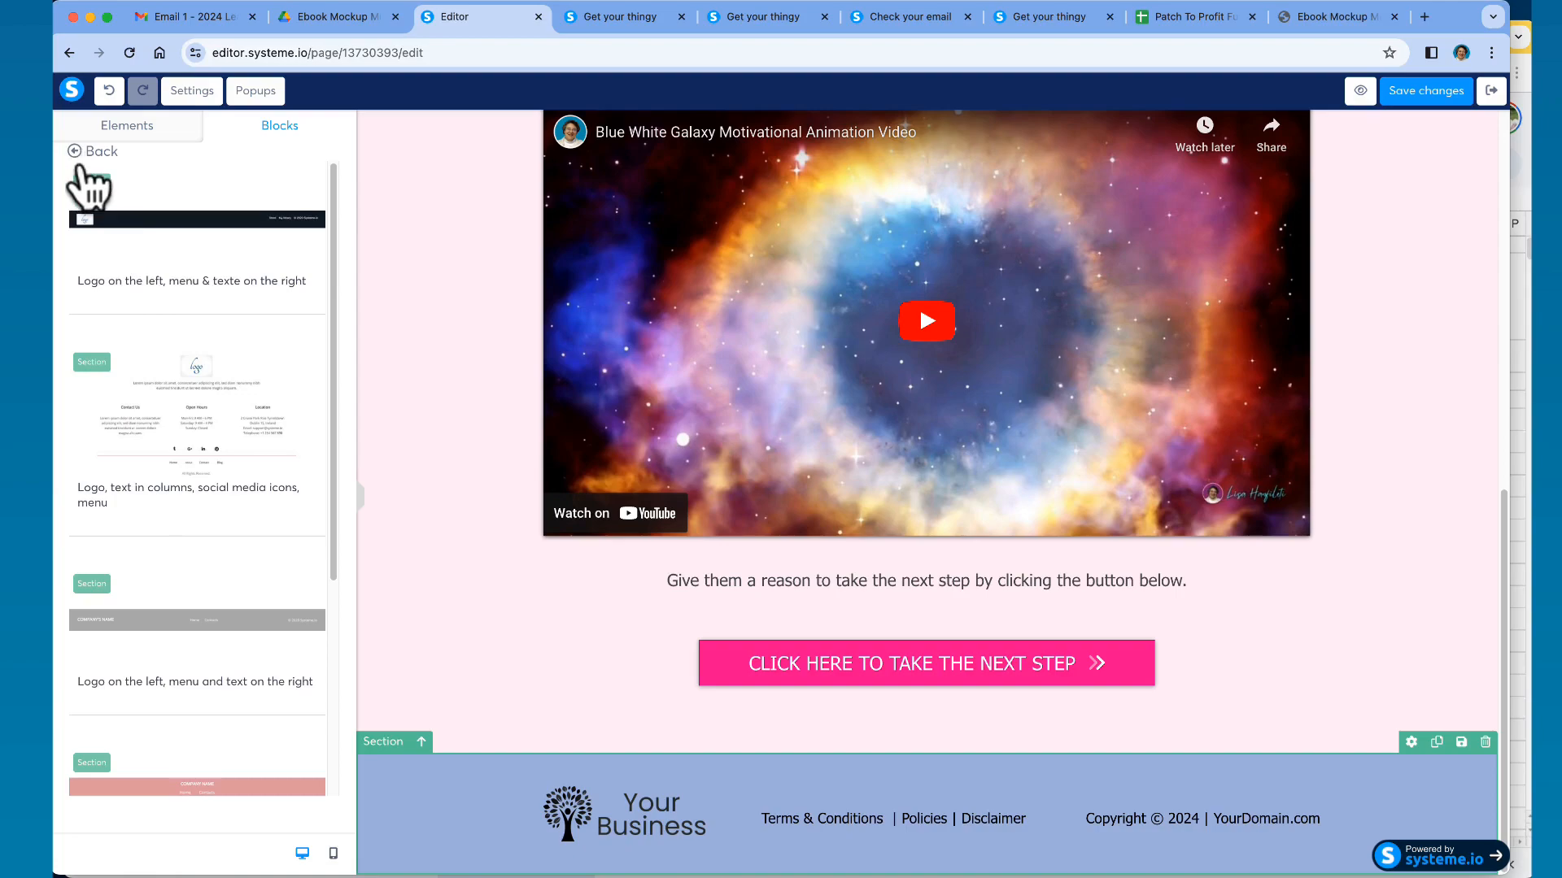
click(233, 414)
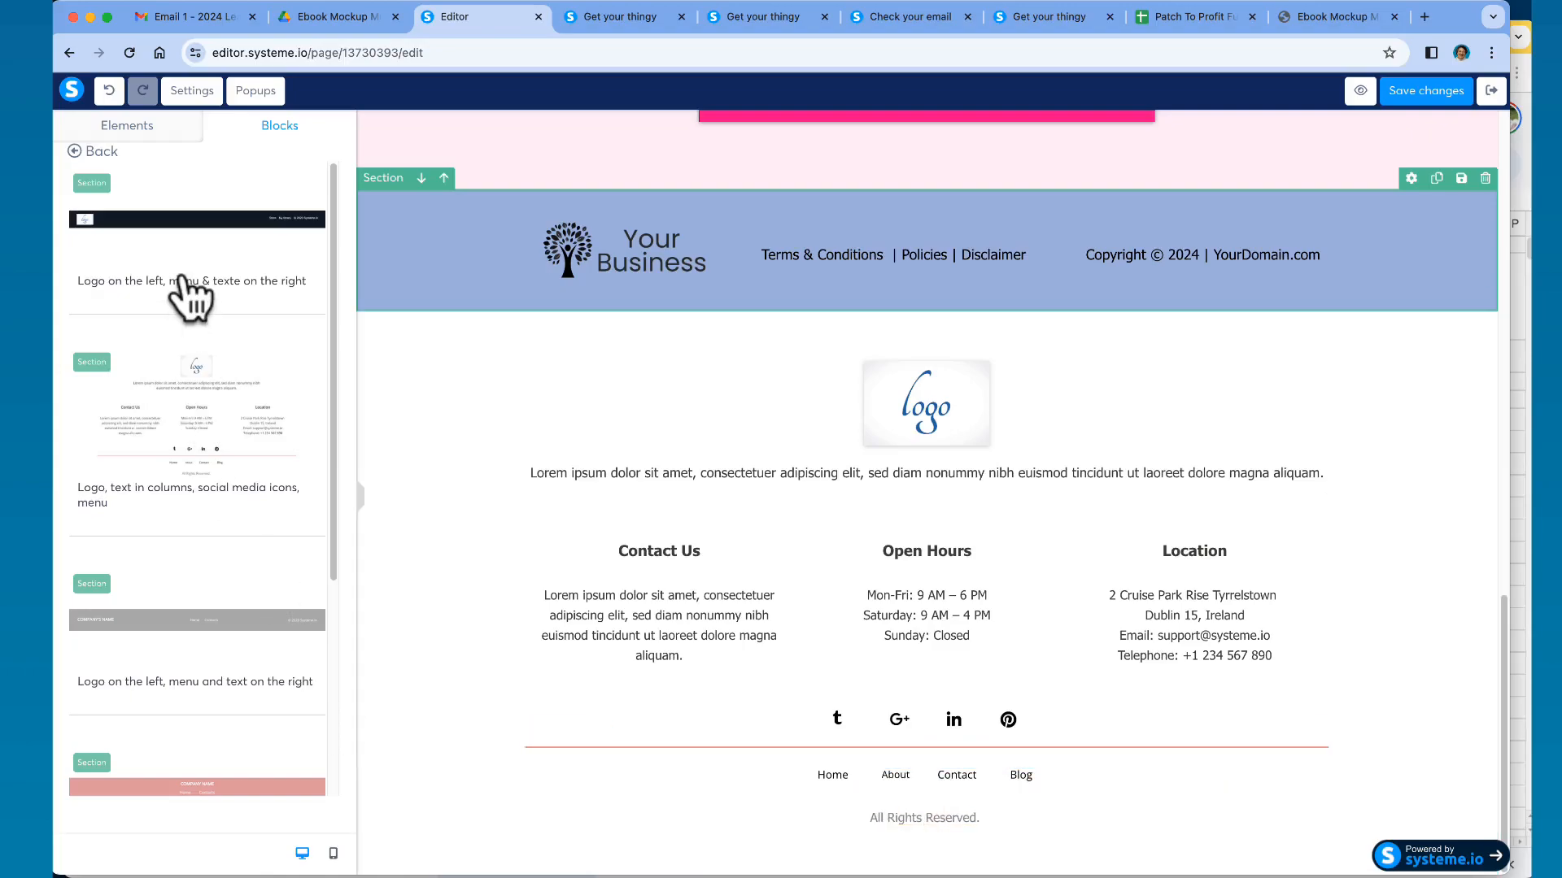
click(1485, 300)
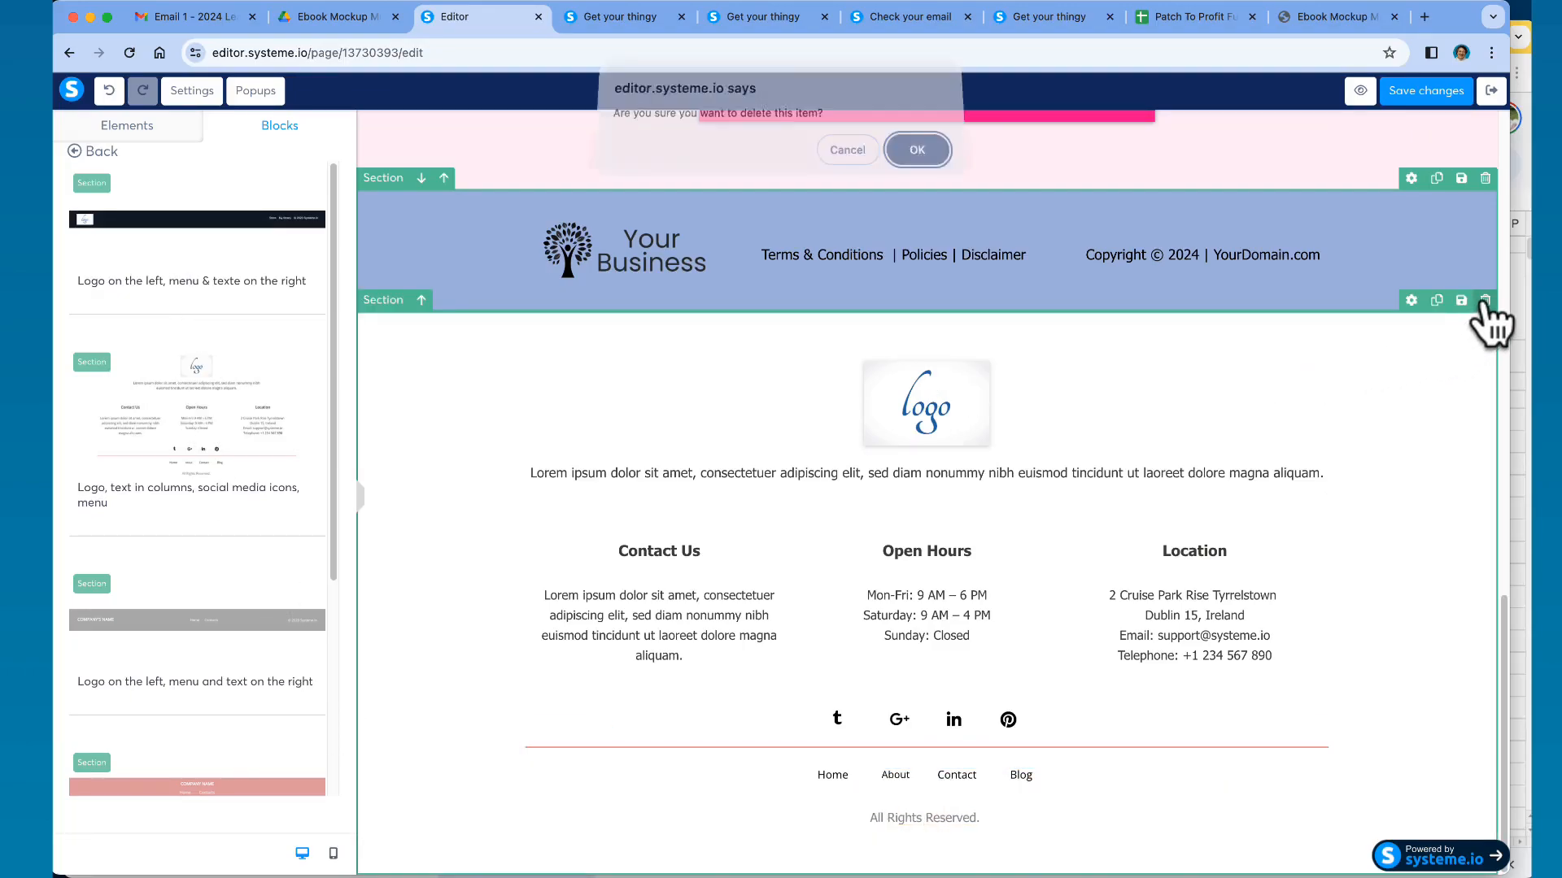
click(934, 165)
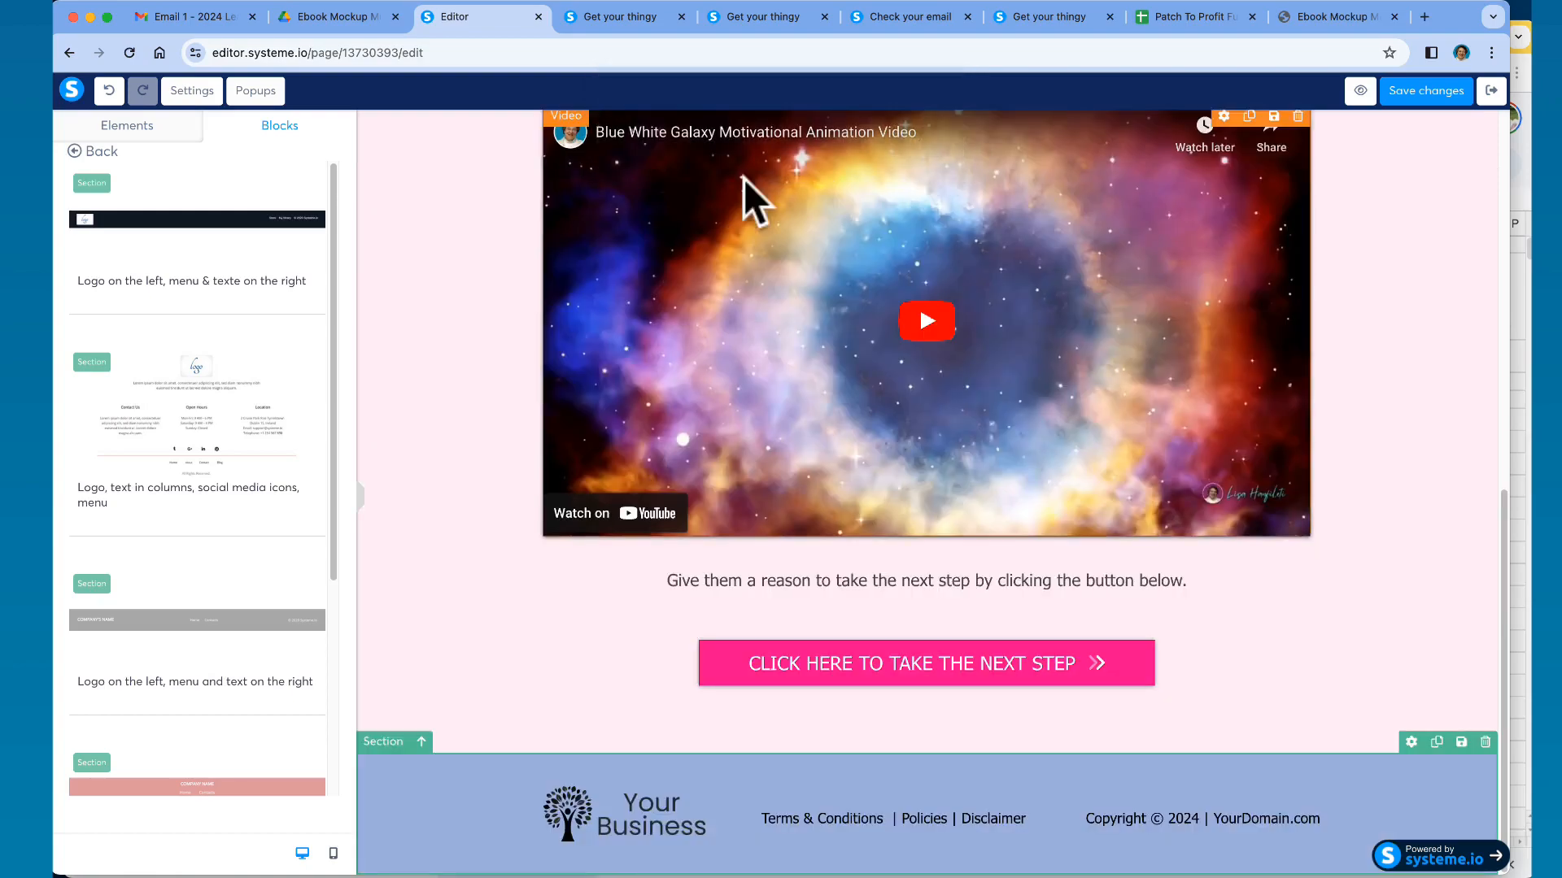
- Try the team presentation block "Round images (with name and title)" below the footer and delete the added section again
click(97, 152)
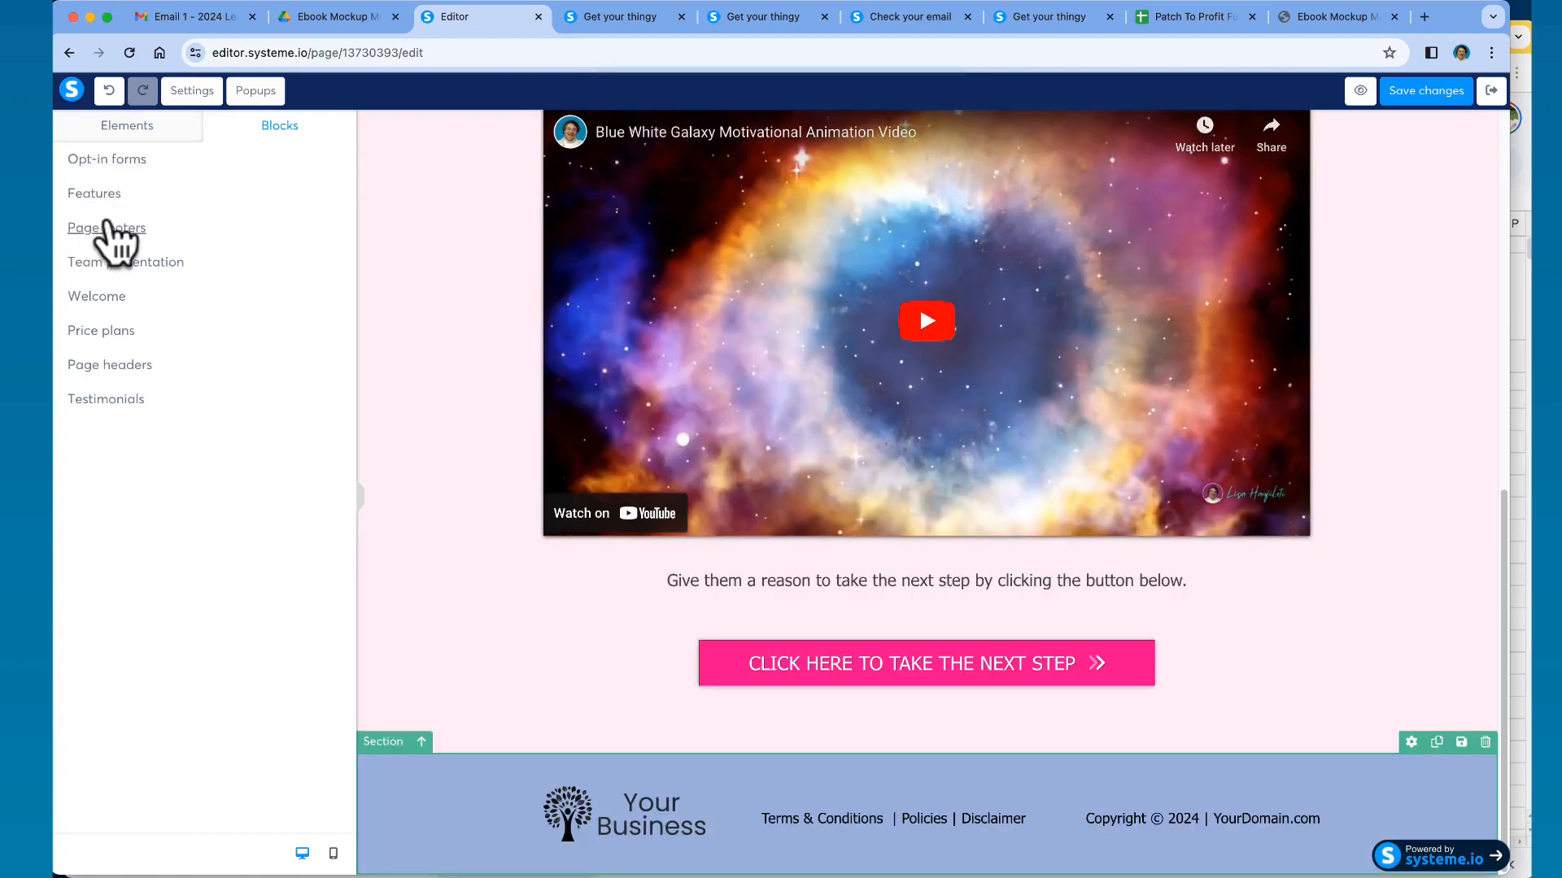
click(121, 267)
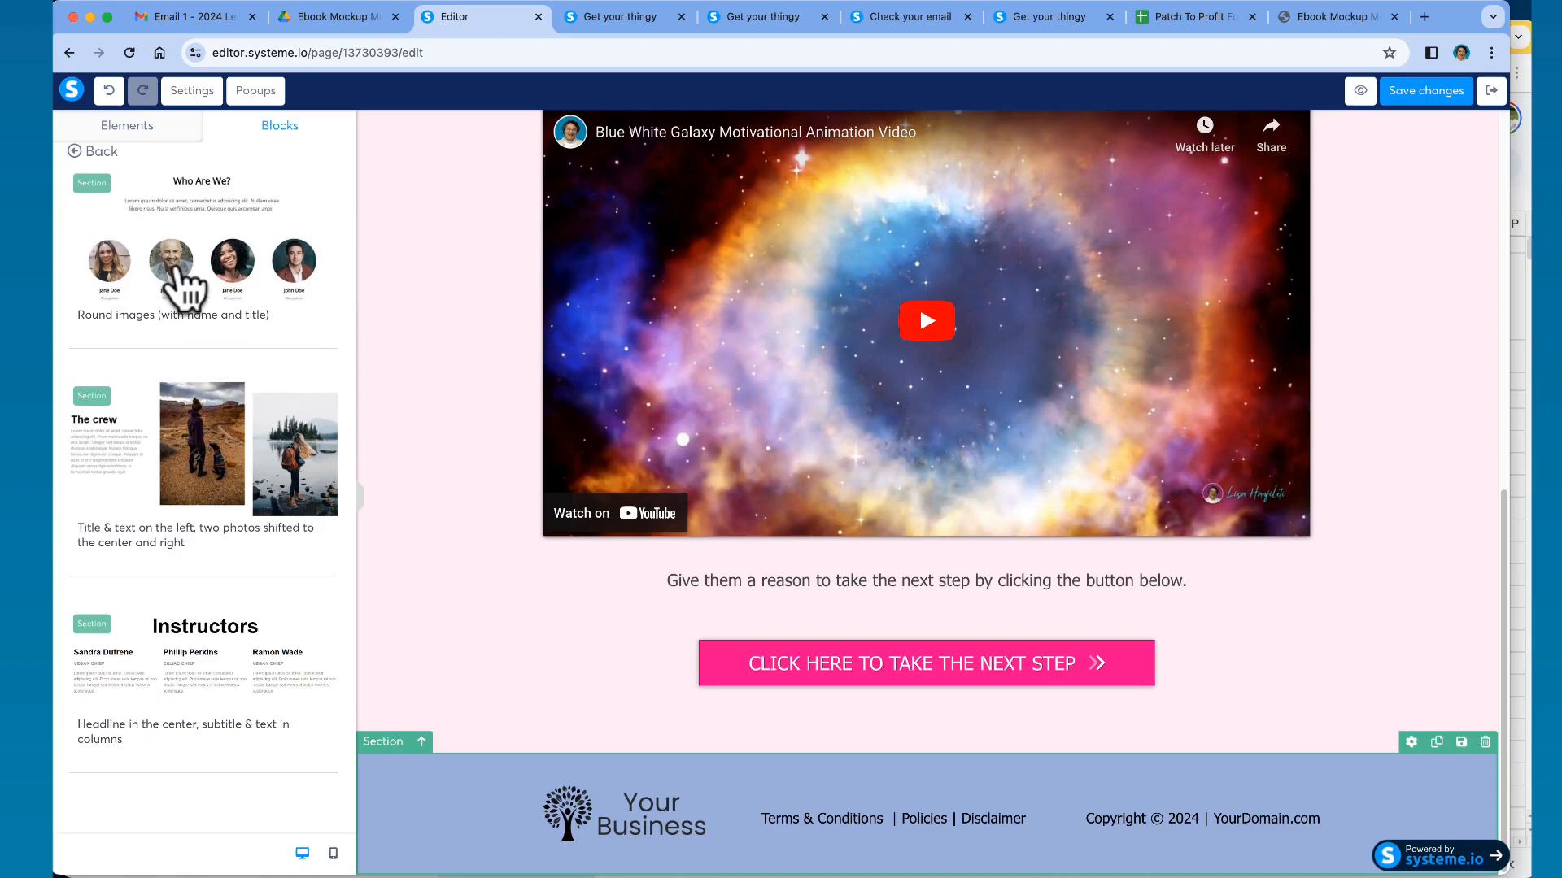
click(261, 317)
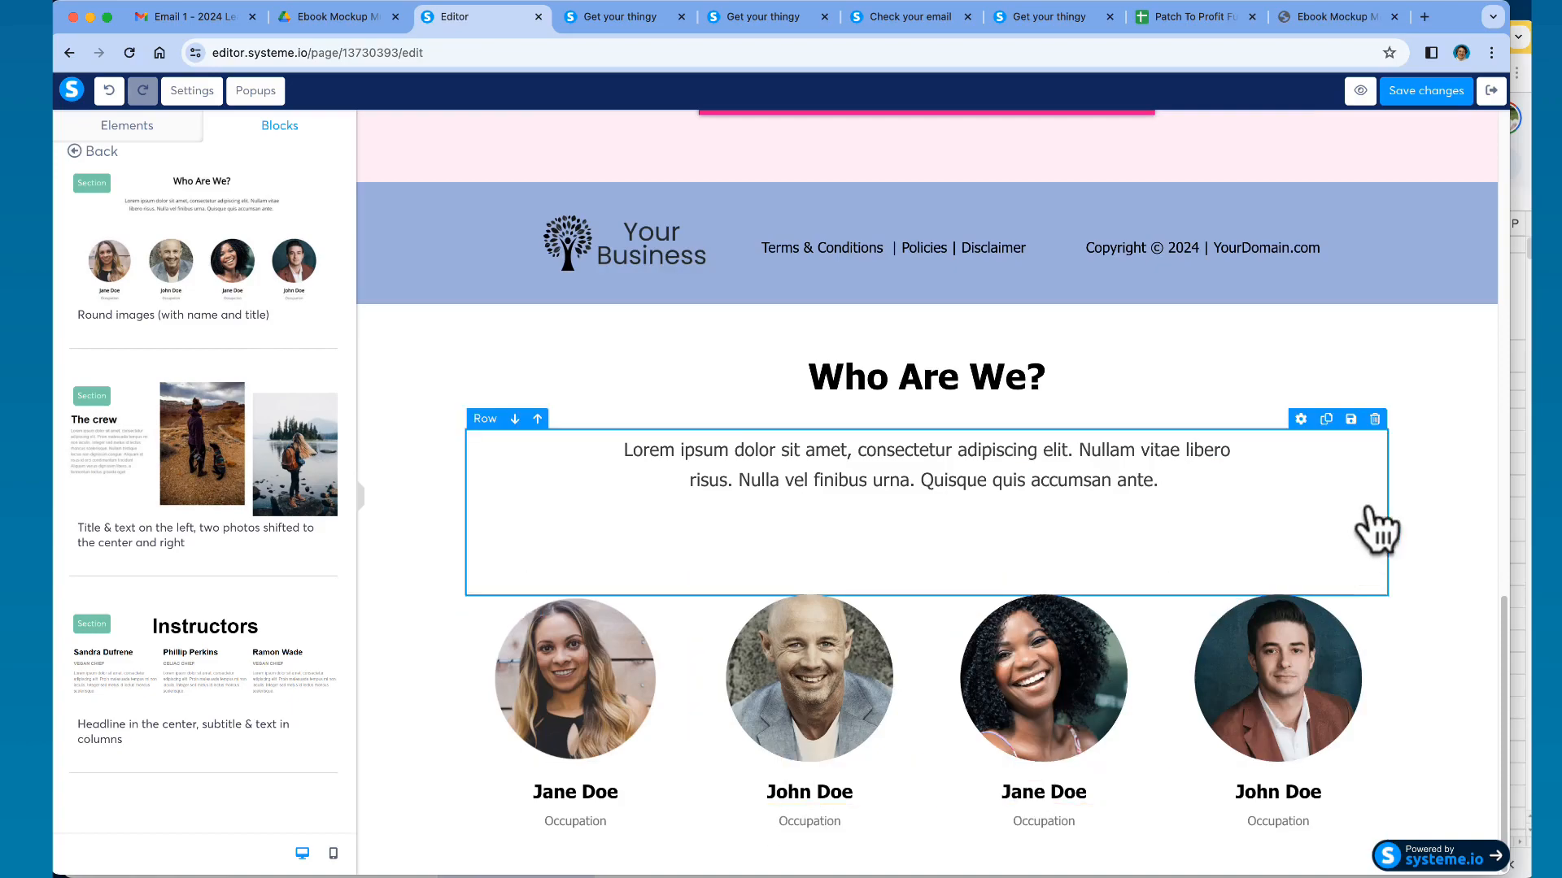
scroll(1429, 521, up, 1)
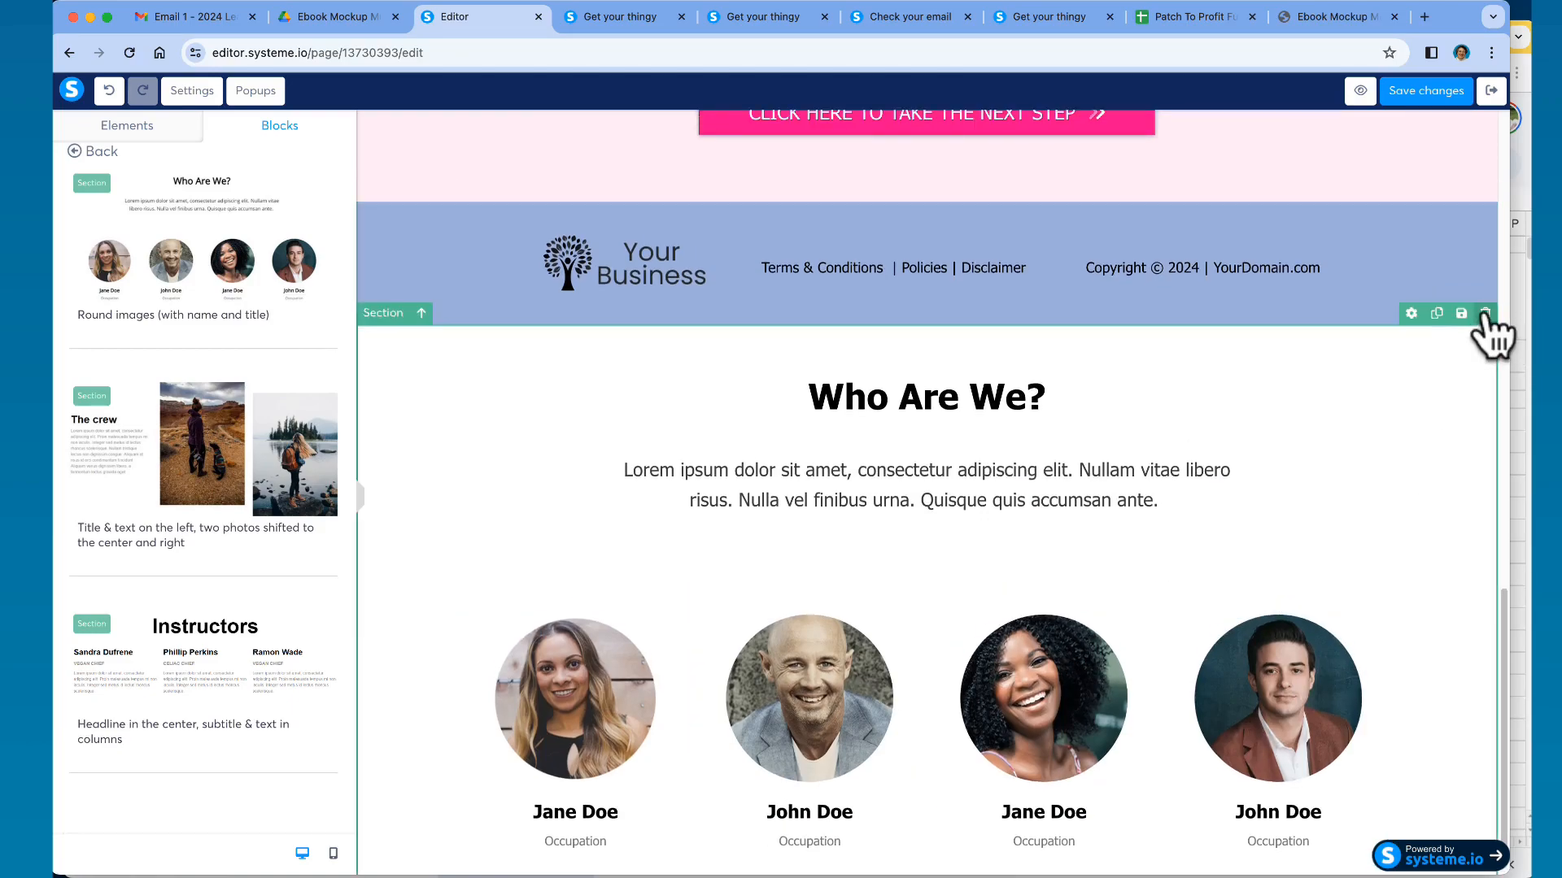
click(1485, 315)
click(916, 160)
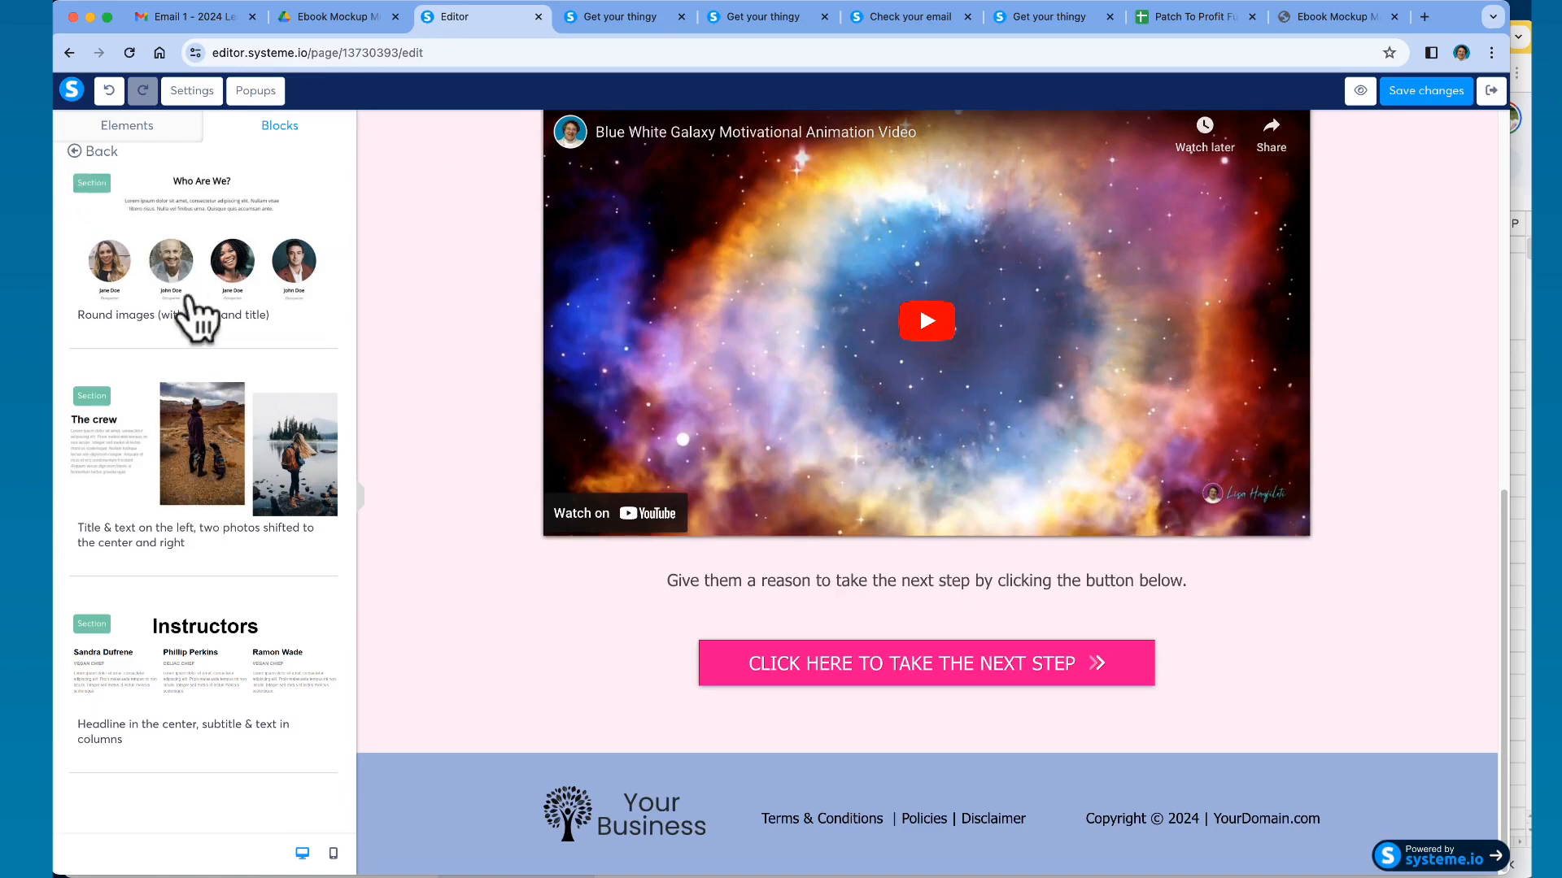
click(90, 152)
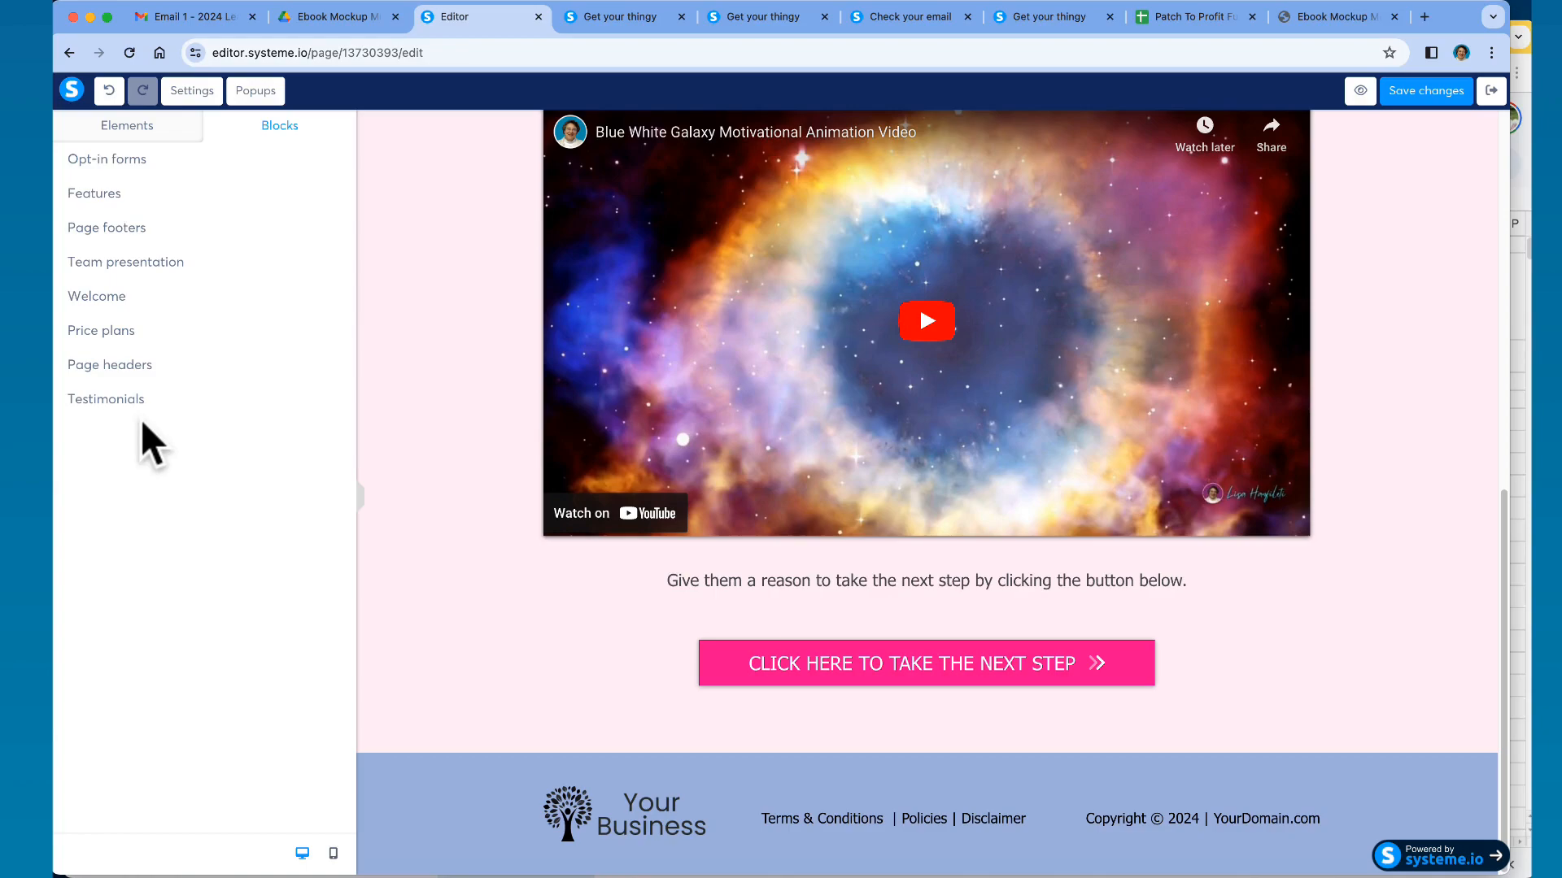
- Switch to the "Patch To Profit Funnel & Block Share links" spreadsheet and review the page and block list on the Templates & Sections sheet
click(1179, 17)
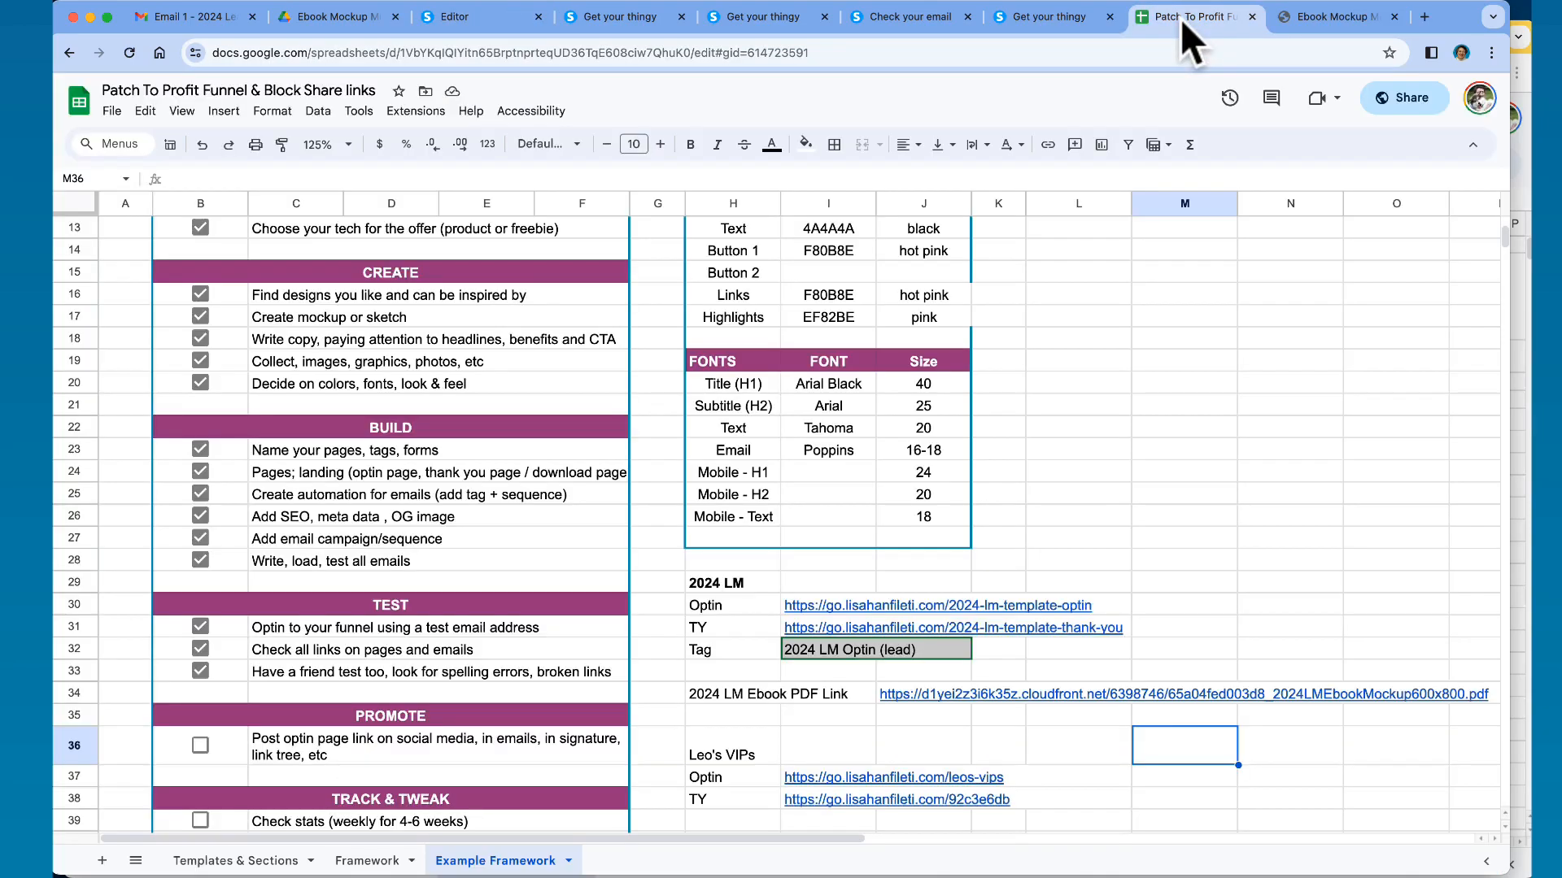
click(237, 864)
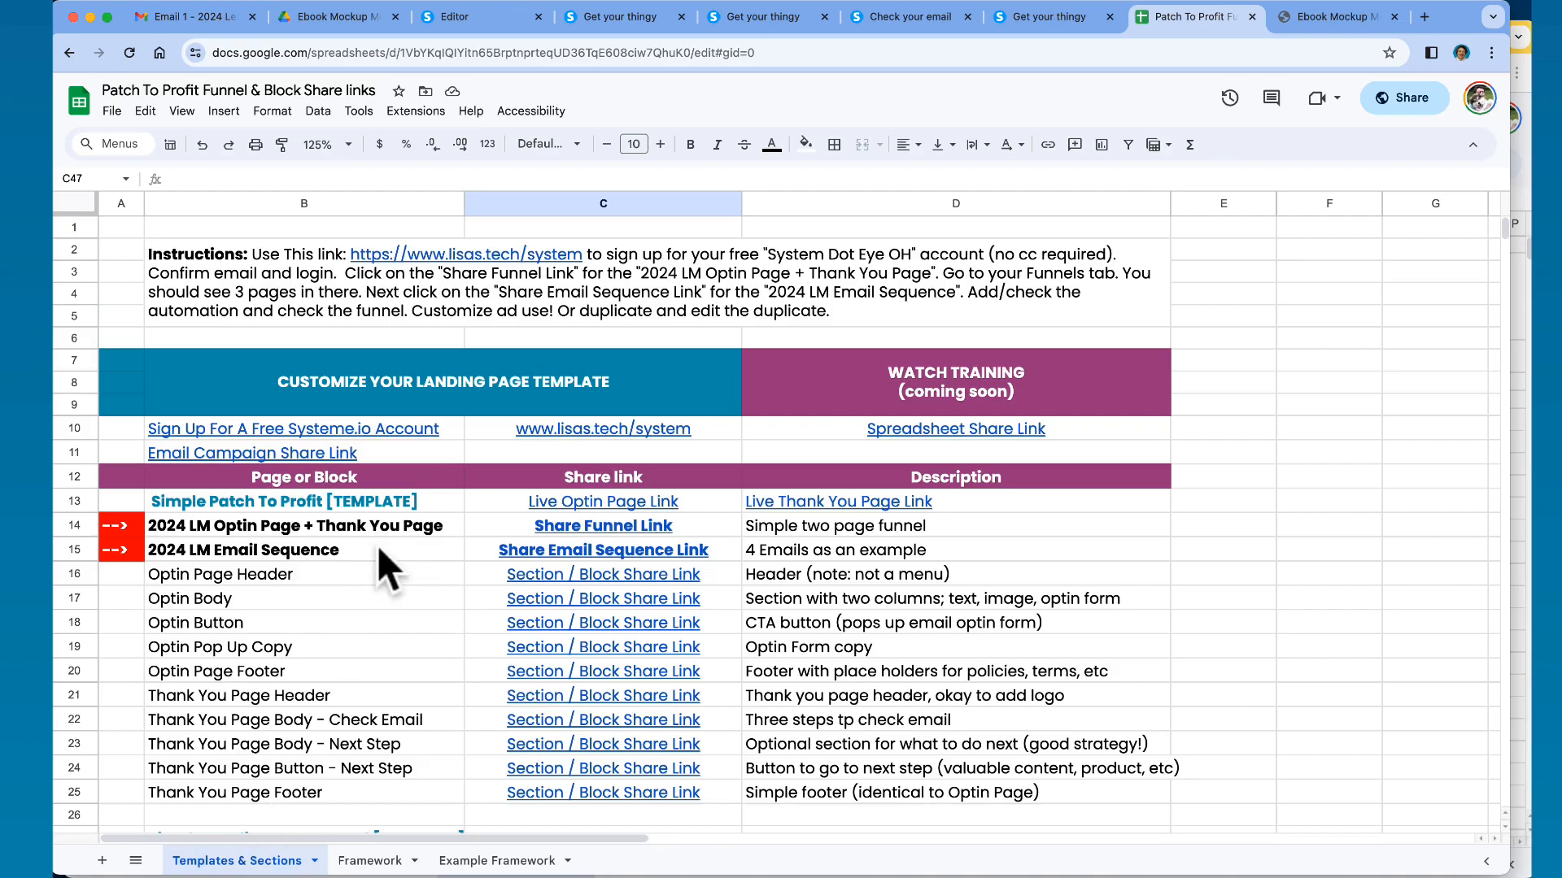
scroll(377, 547, down, 5)
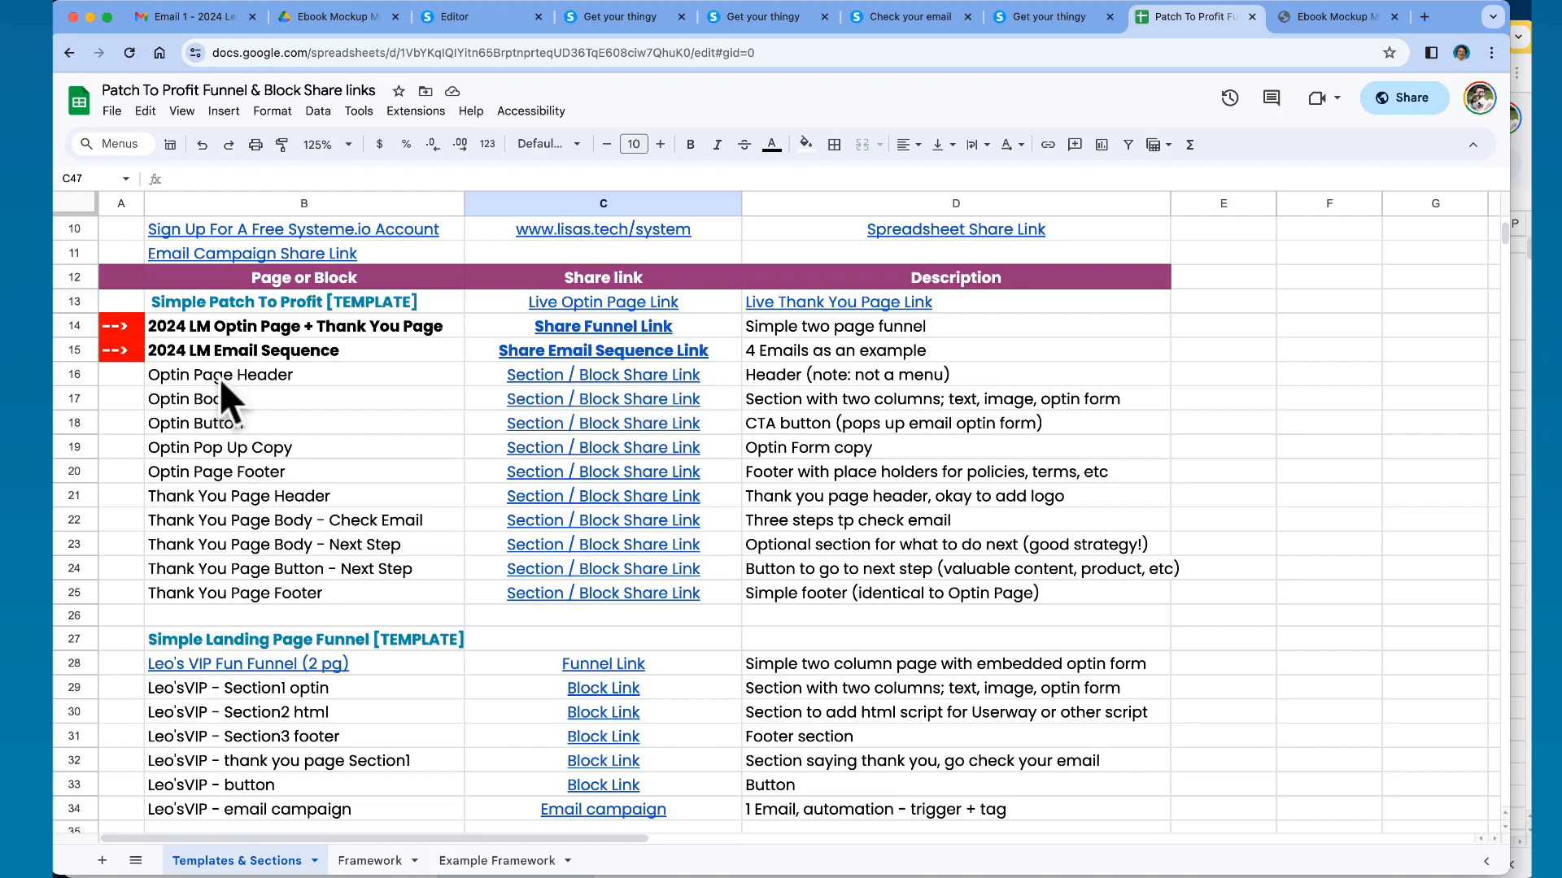
mouse_move(603, 378)
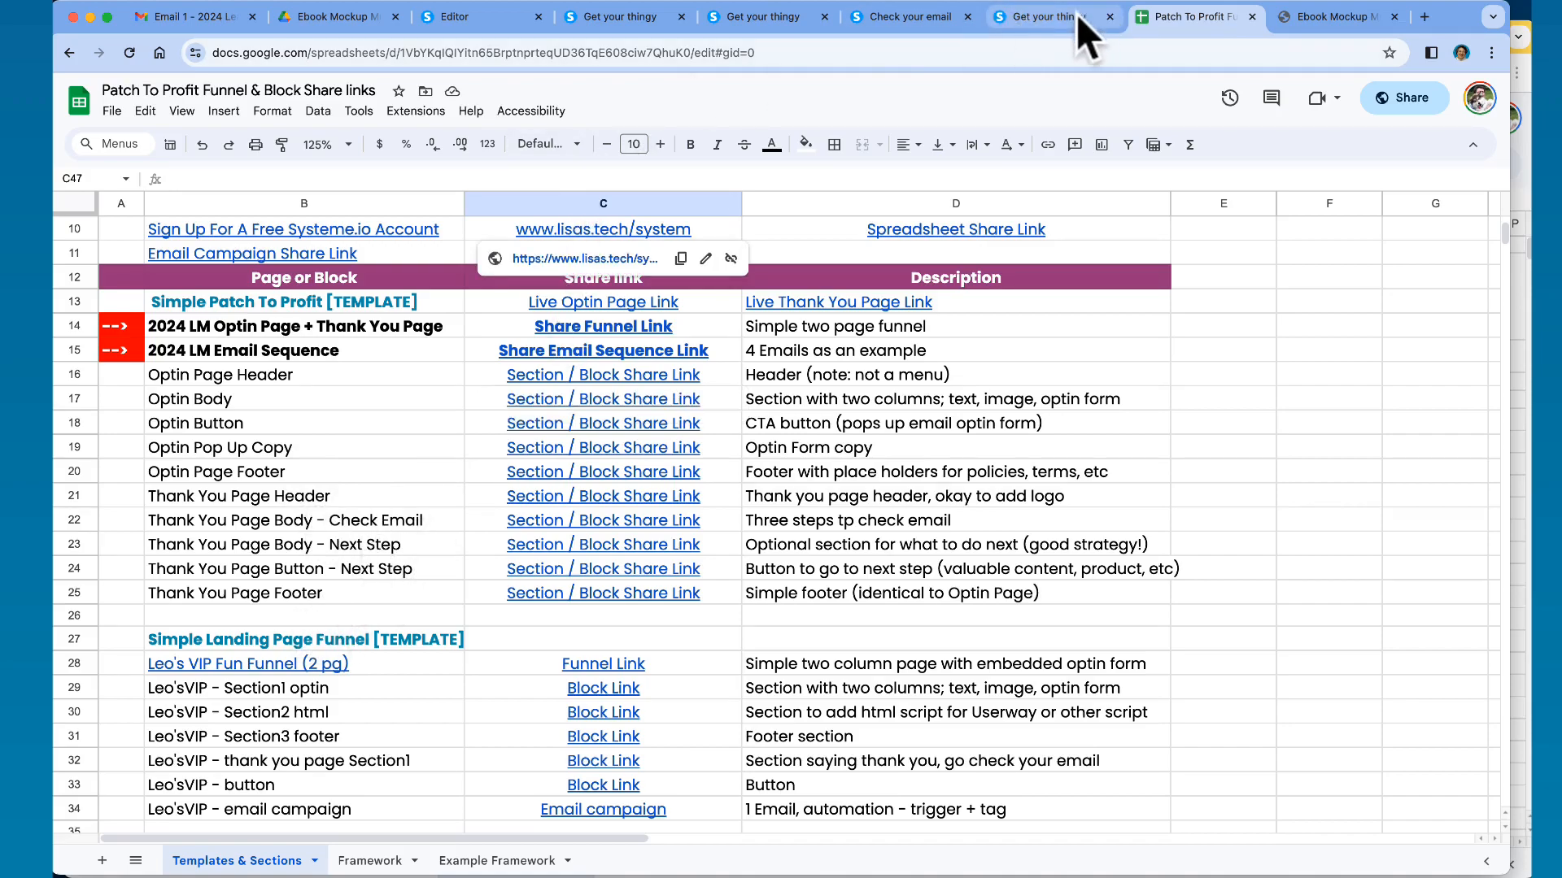
- Examine the published "Check your email" thank you page and the "Get your thingy" optin page from header to footer
click(878, 16)
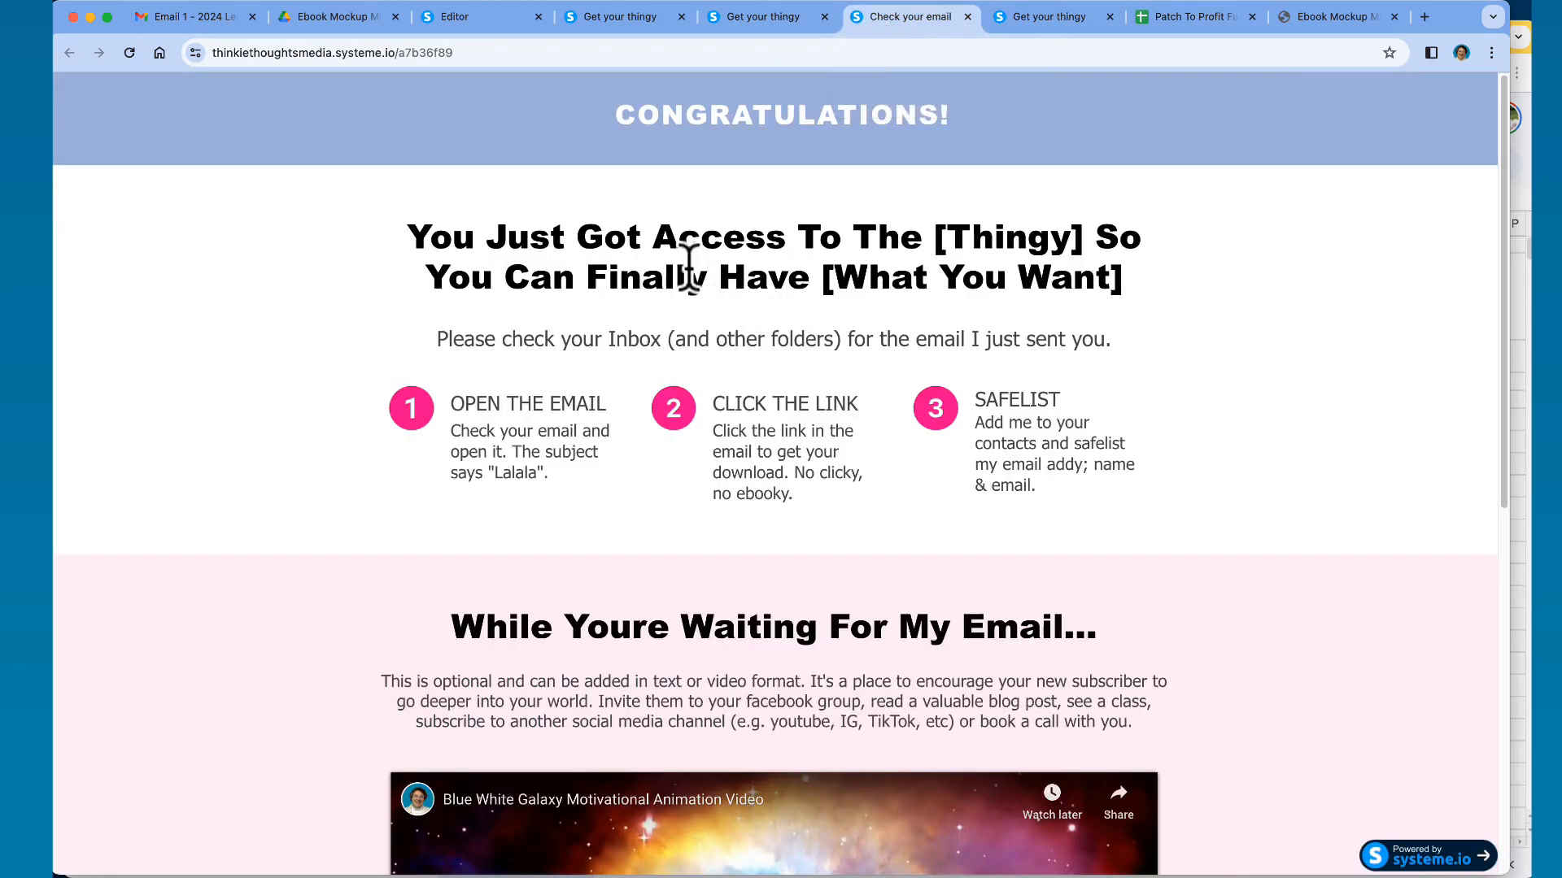
scroll(686, 599, down, 8)
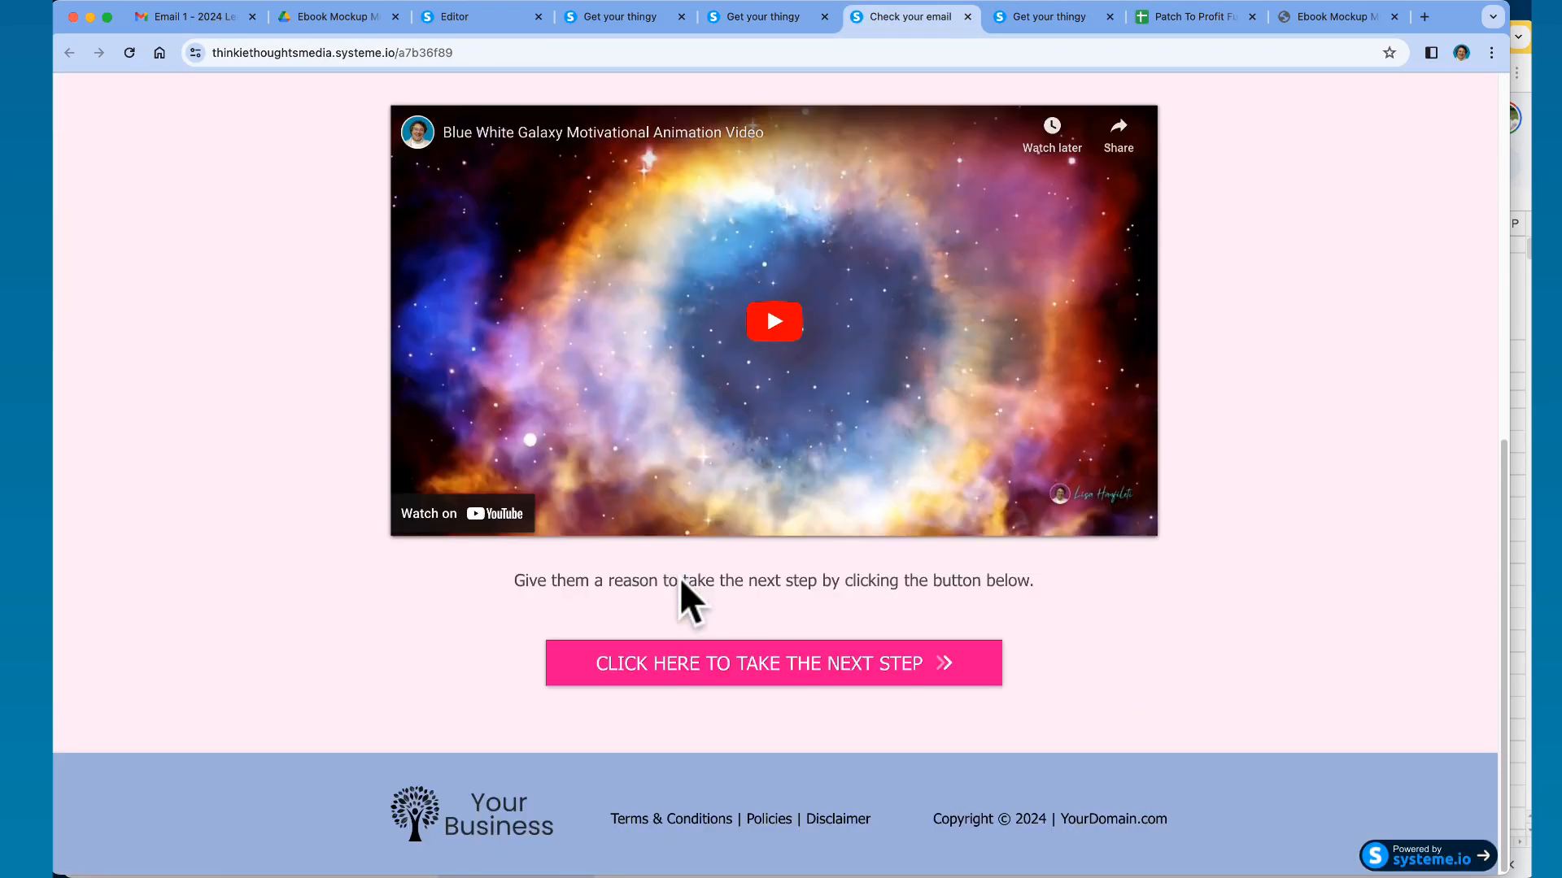
scroll(686, 599, up, 7)
click(773, 18)
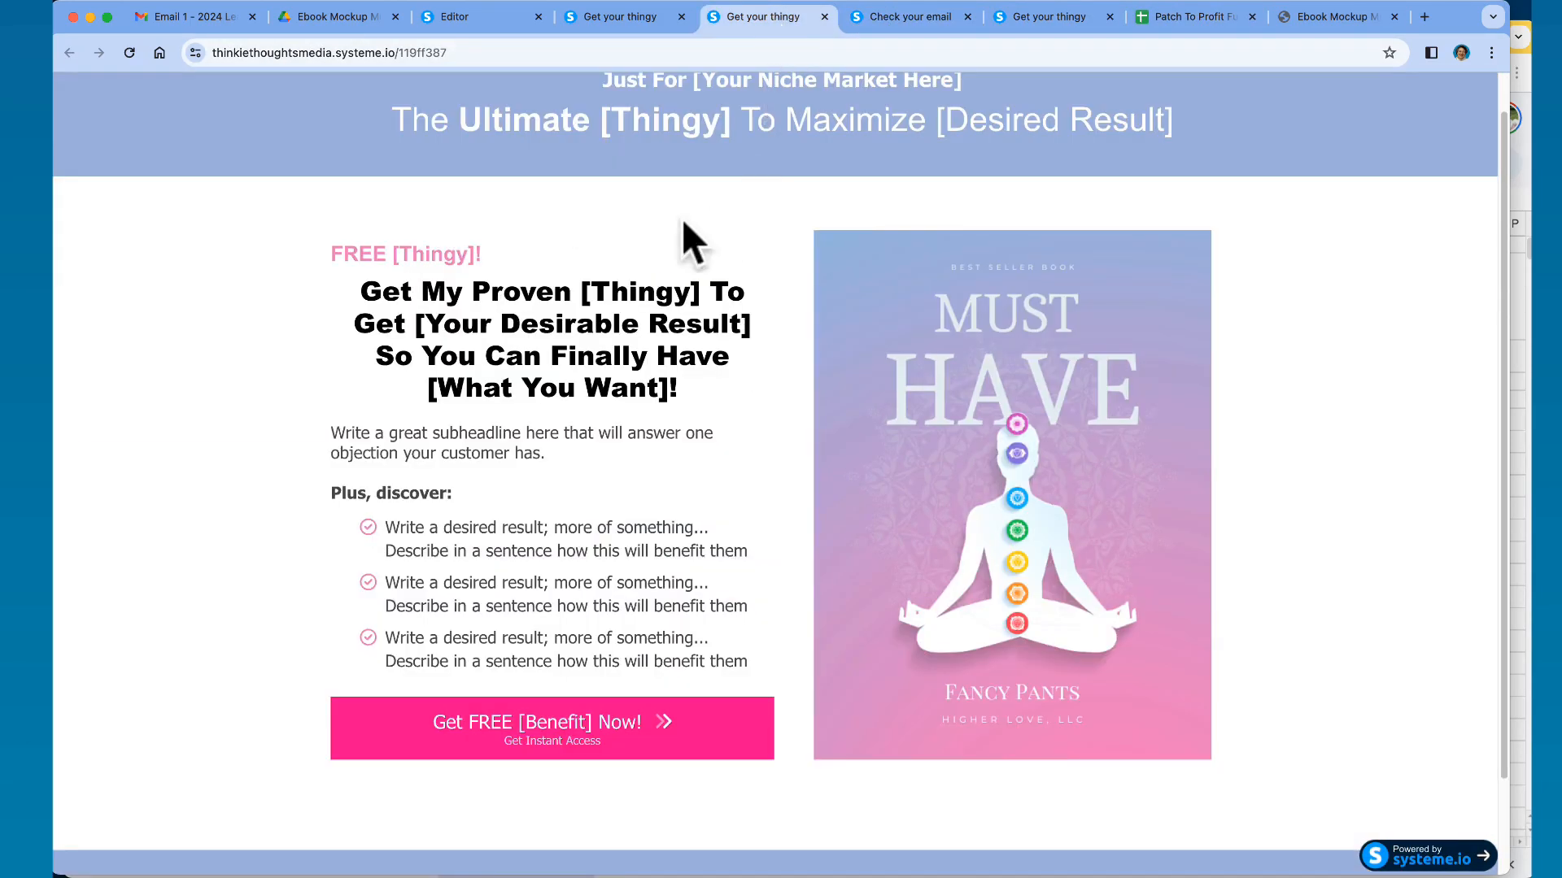
scroll(687, 549, down, 2)
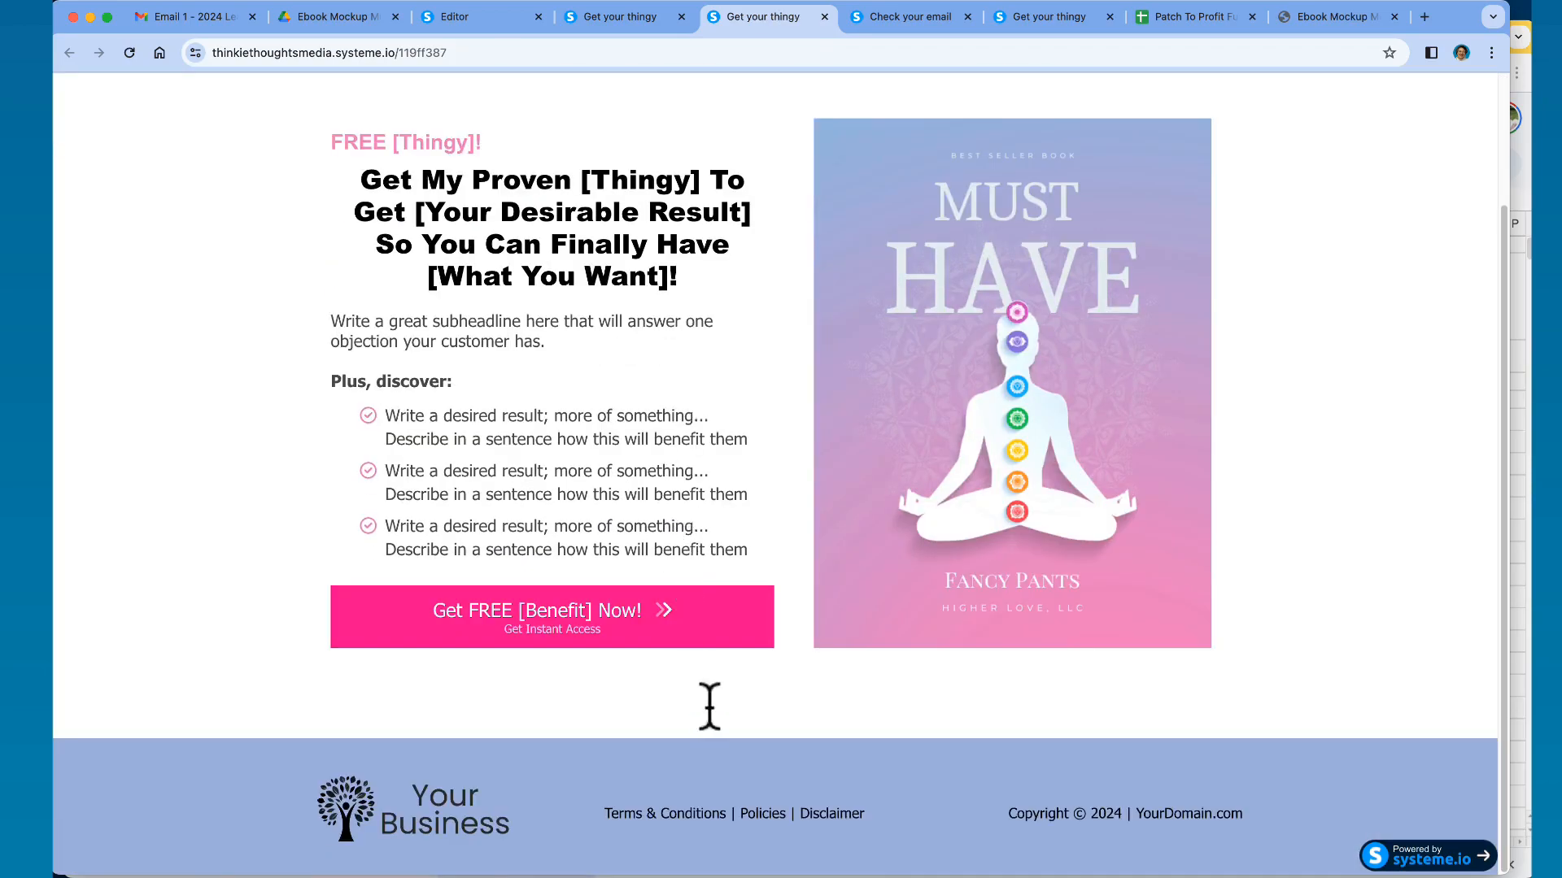
scroll(708, 569, up, 2)
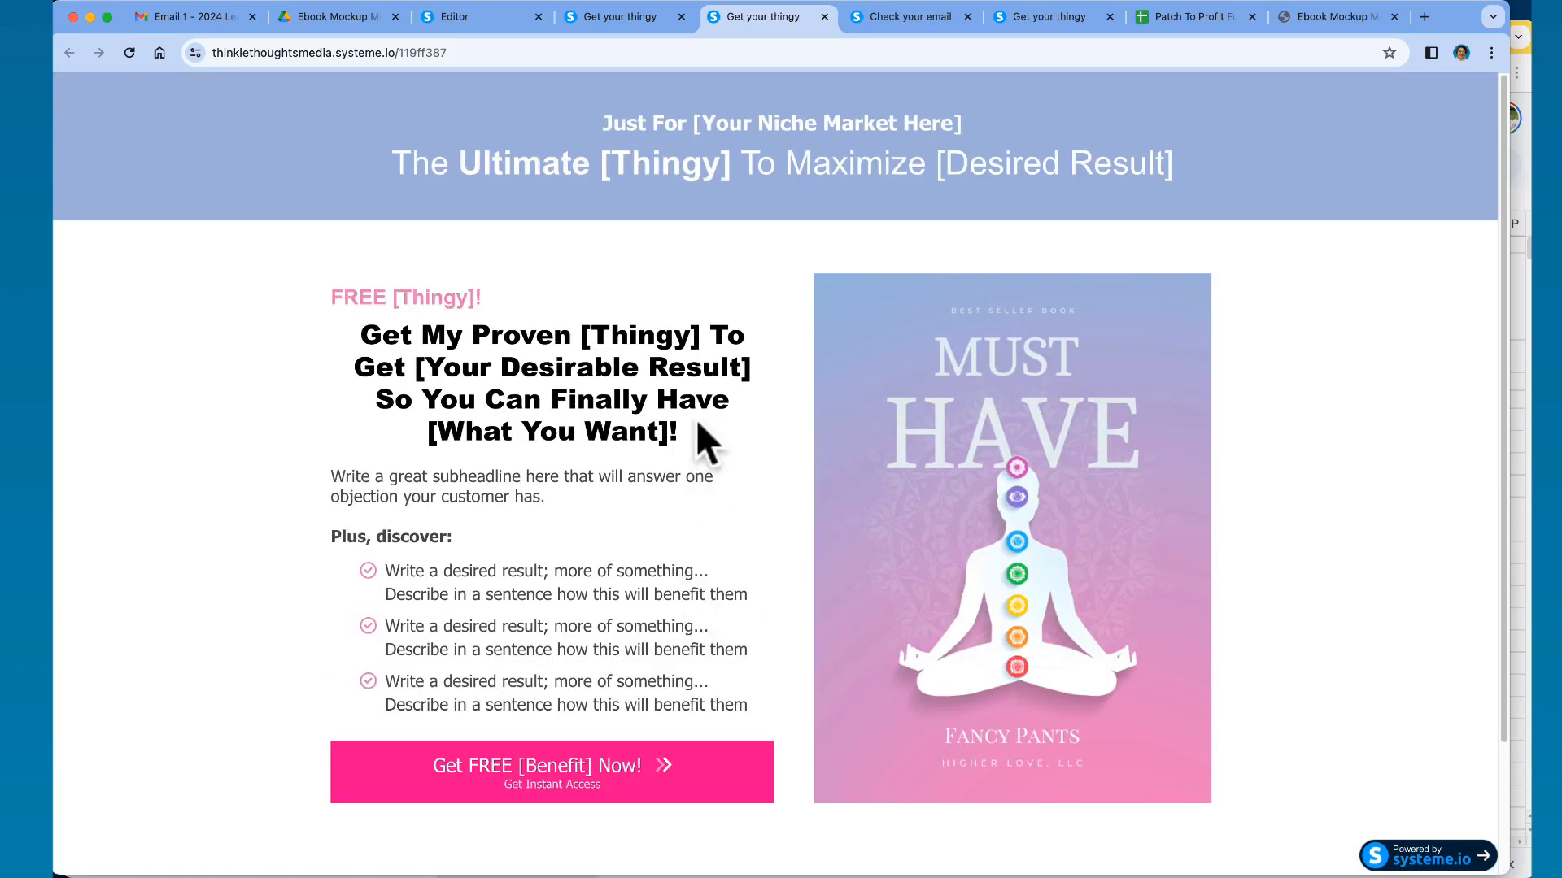
- Return to the share links spreadsheet and examine the funnel, section and block links of both landing page templates
click(1163, 14)
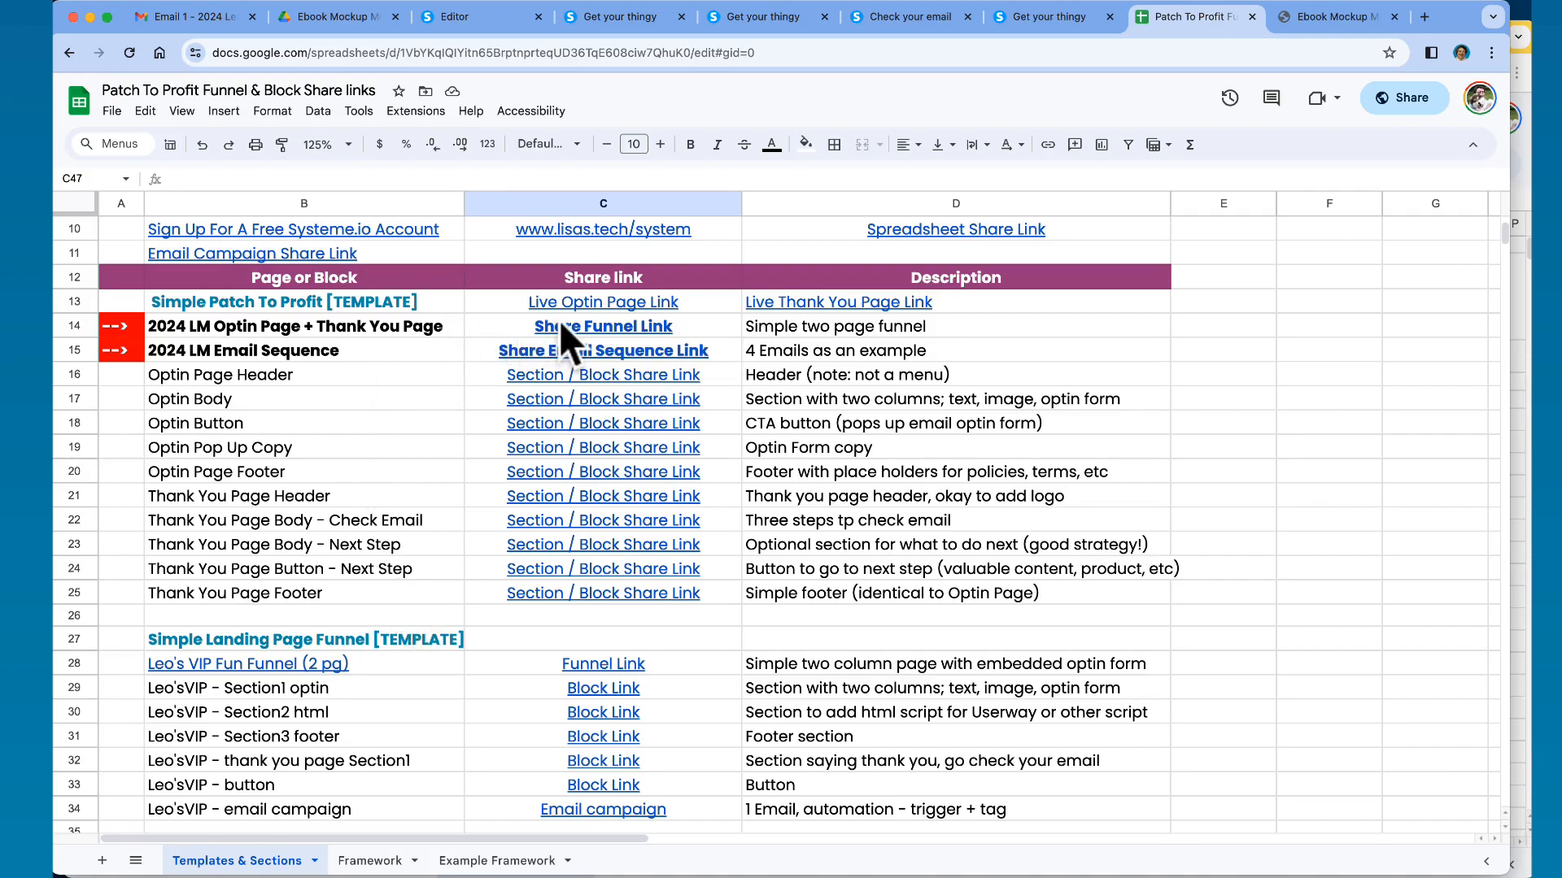
mouse_move(582, 323)
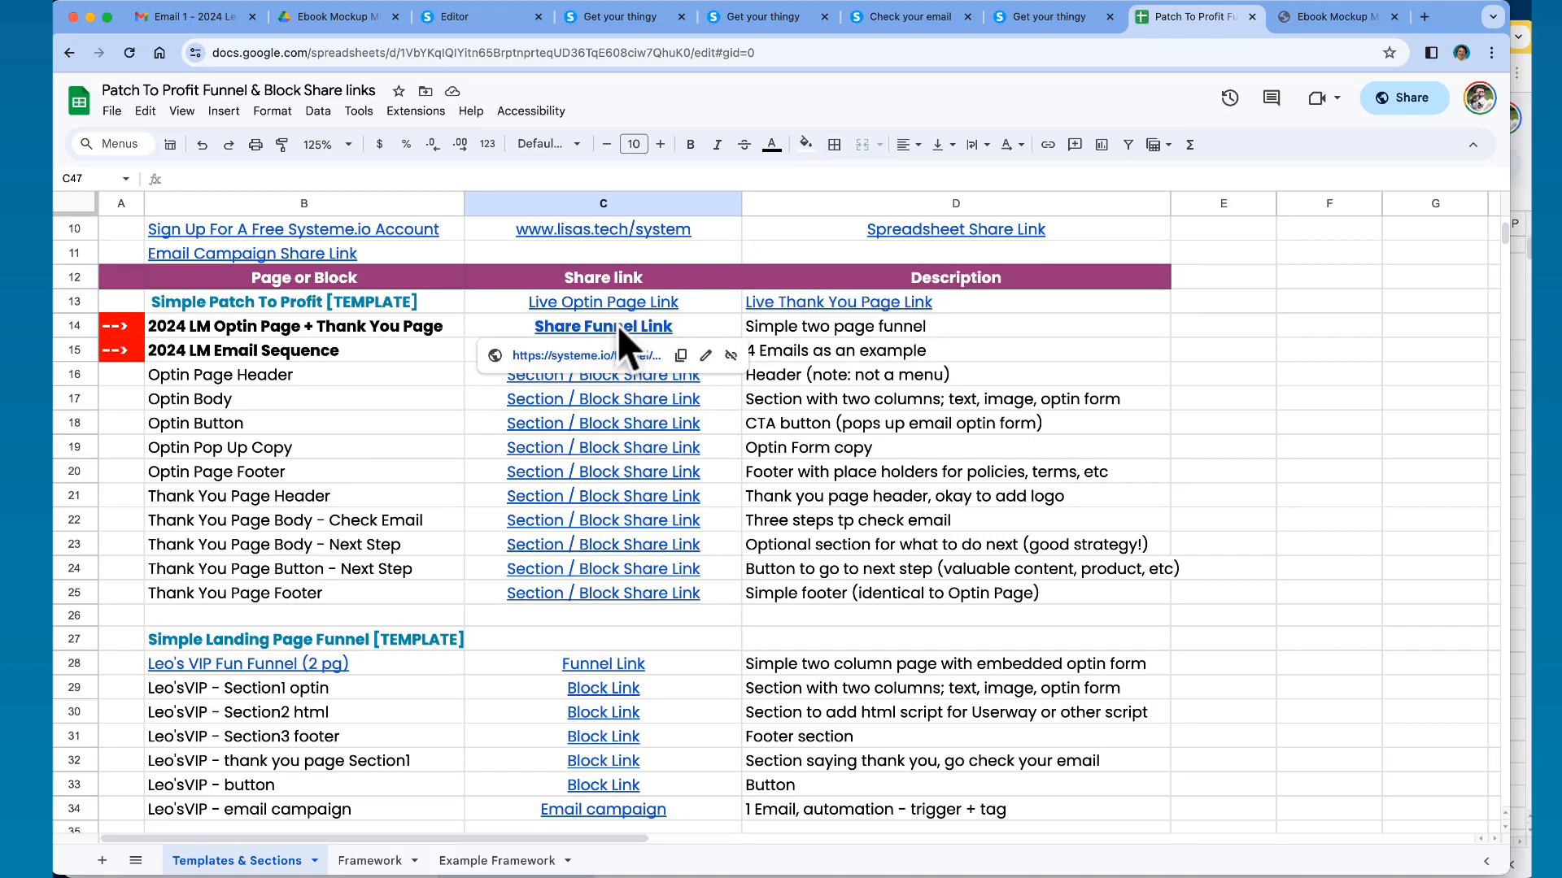
scroll(591, 525, down, 4)
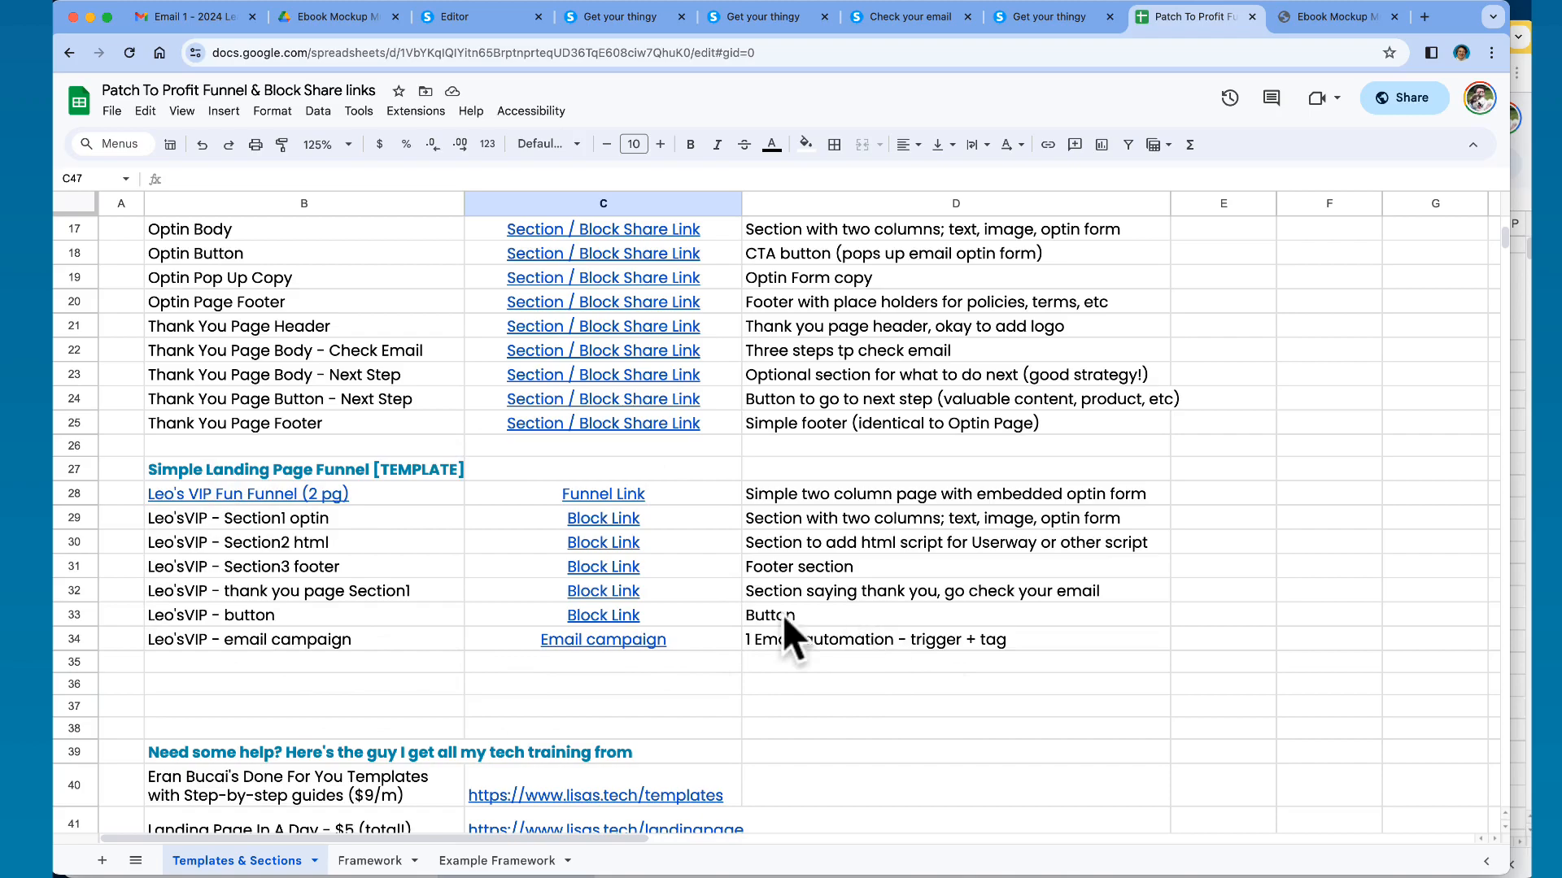
mouse_move(321, 496)
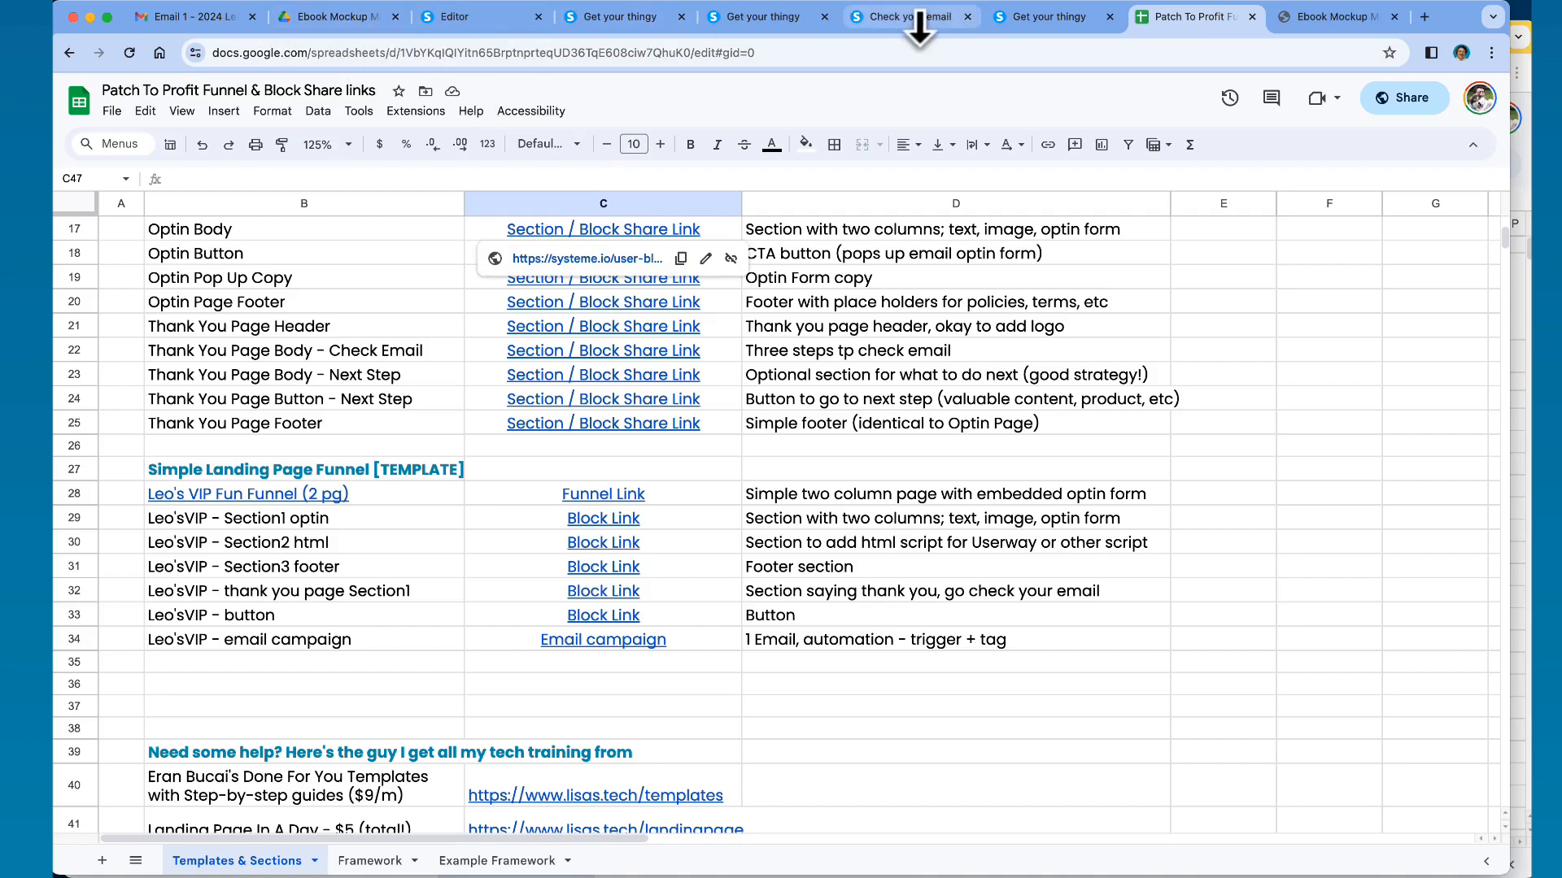
- Back in the systeme.io editor, add the welcome blocks "Logo, headline, text & button on the left" and "Image, headline and text on background image" below the footer
click(490, 15)
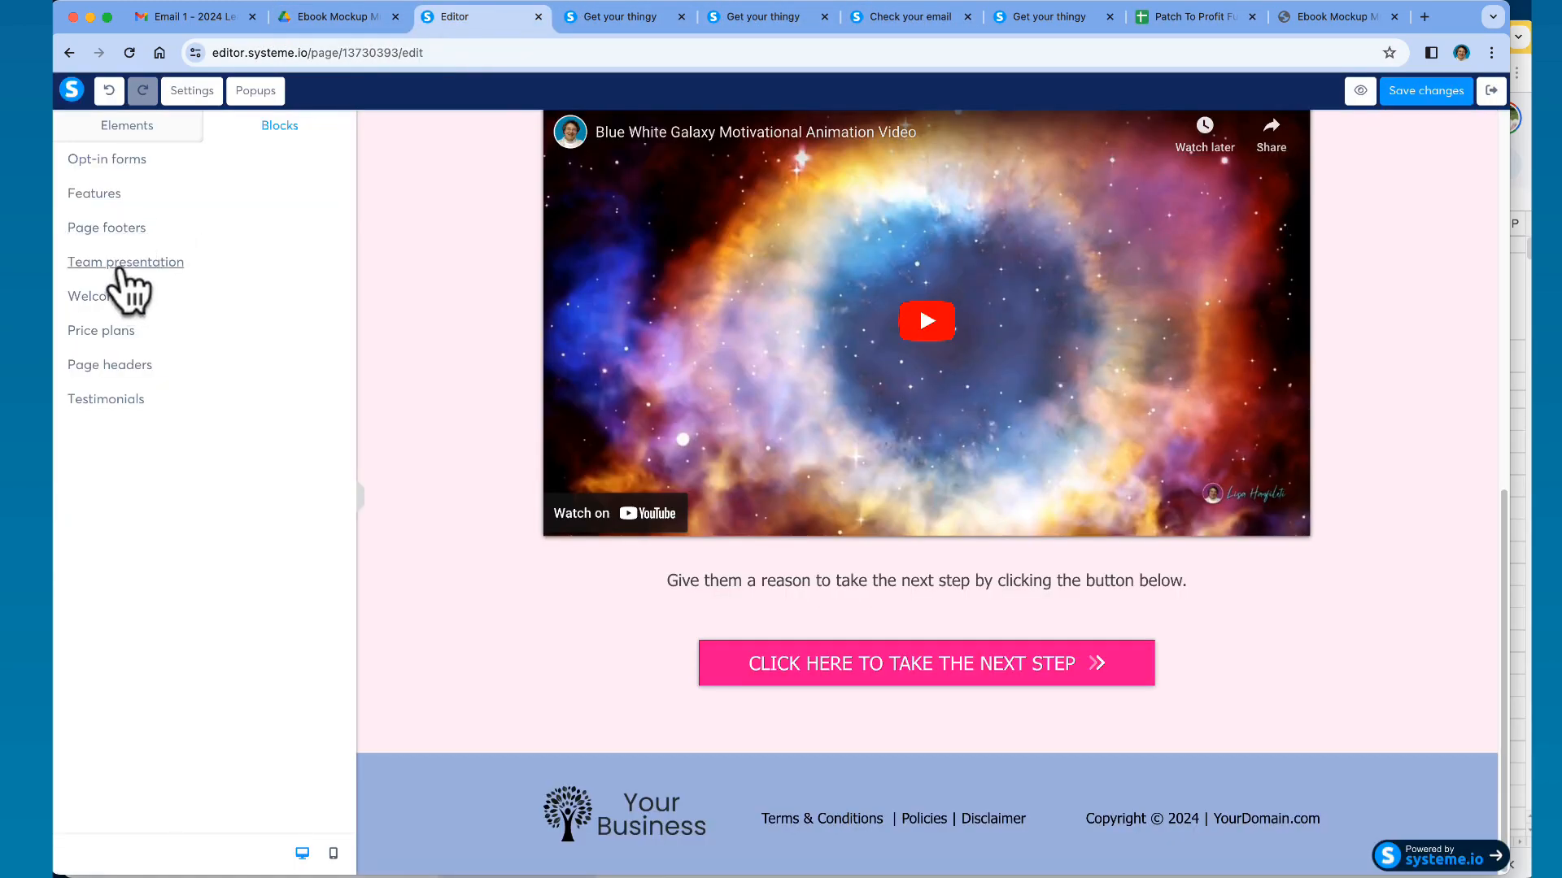
click(102, 298)
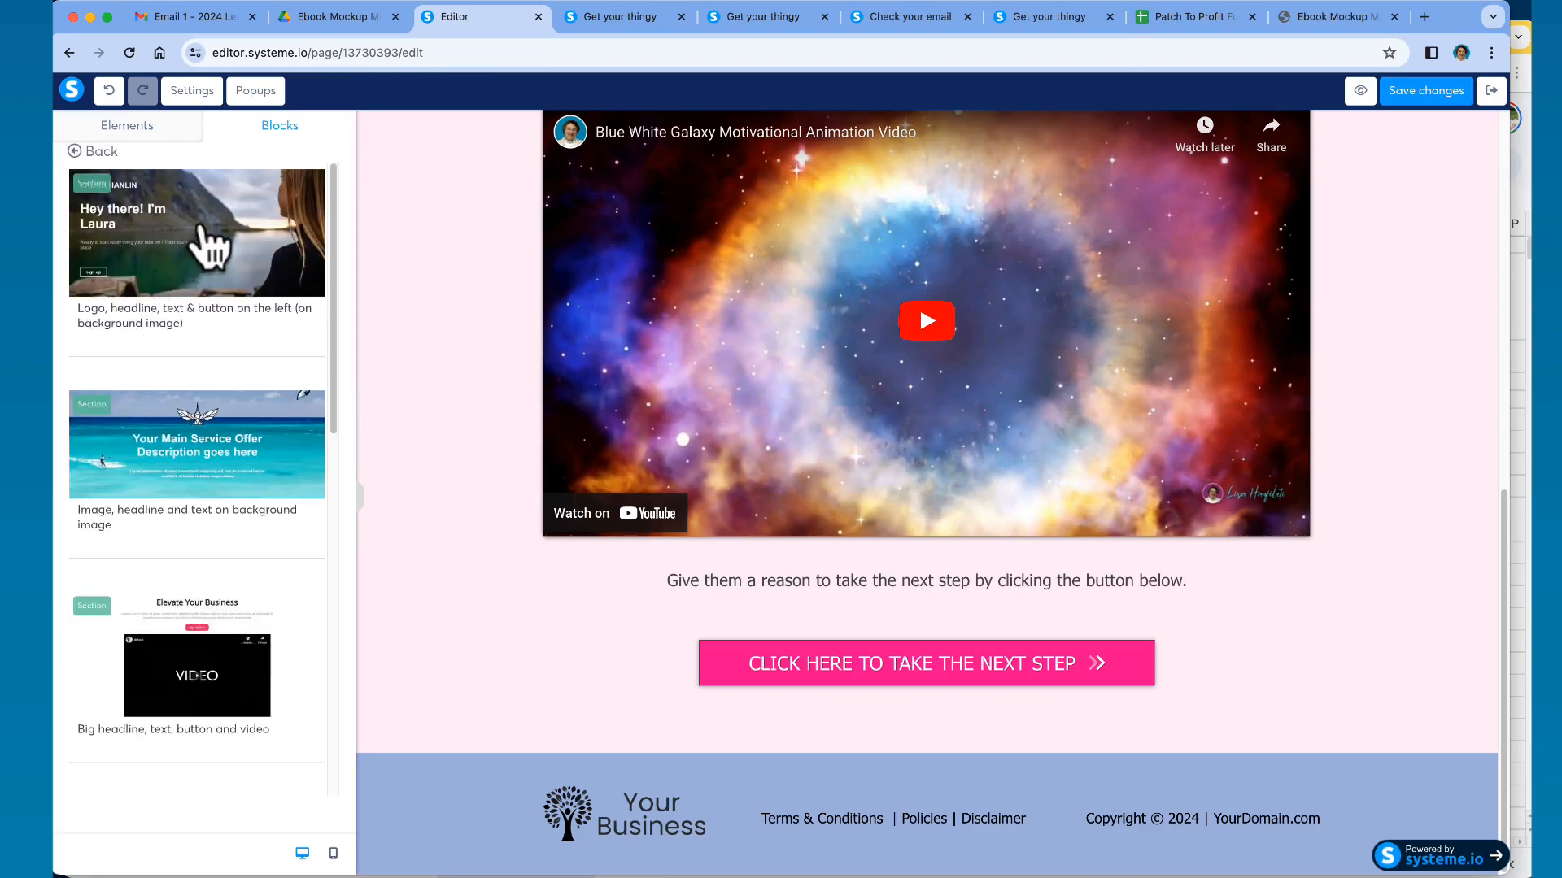
scroll(504, 357, up, 15)
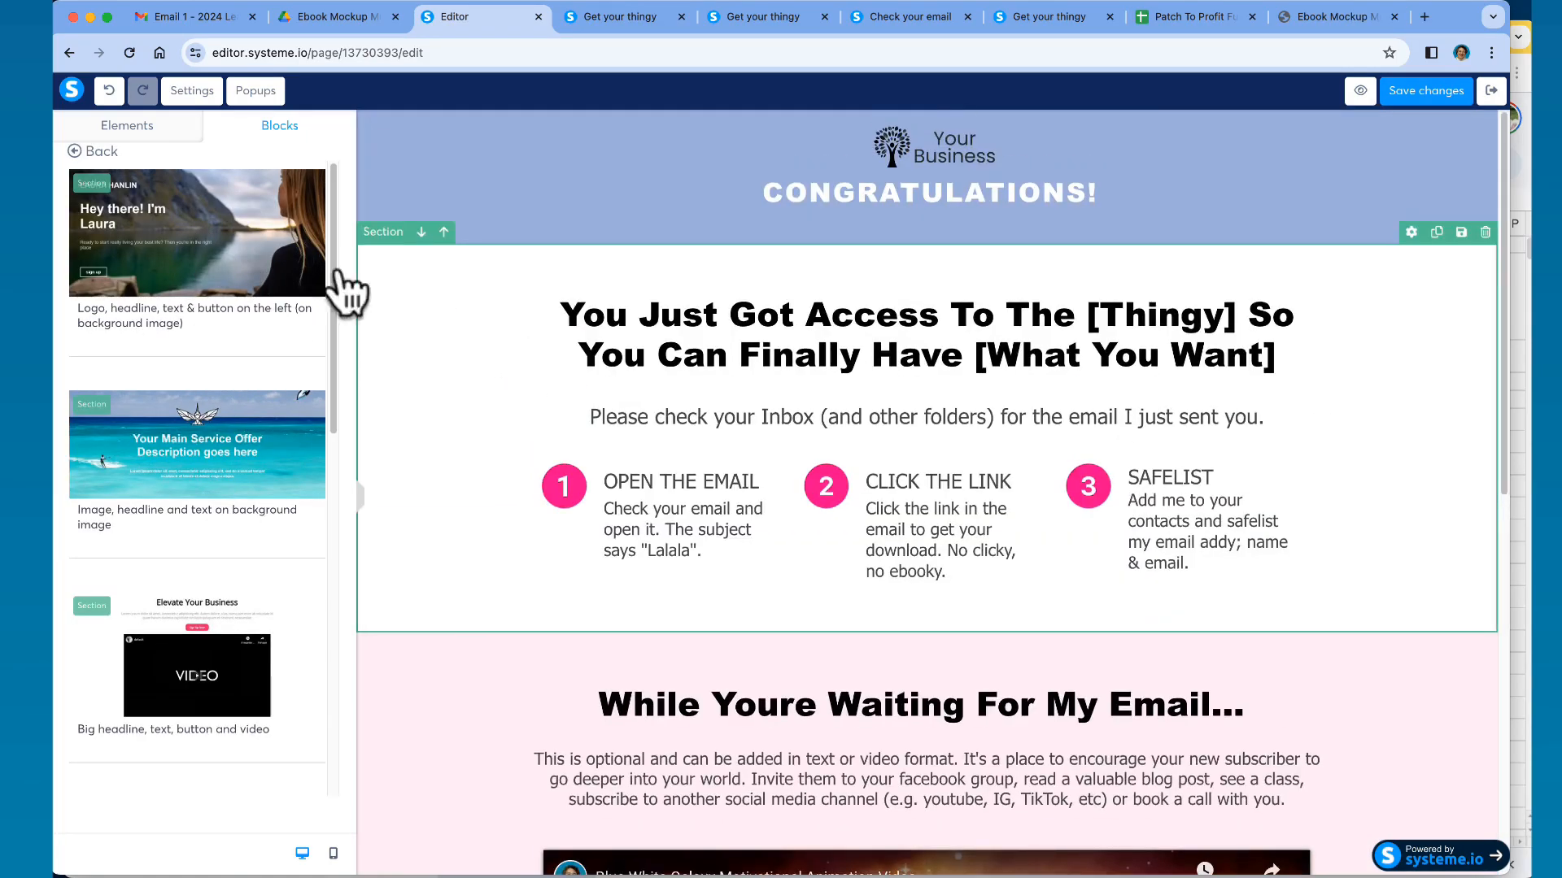
click(228, 256)
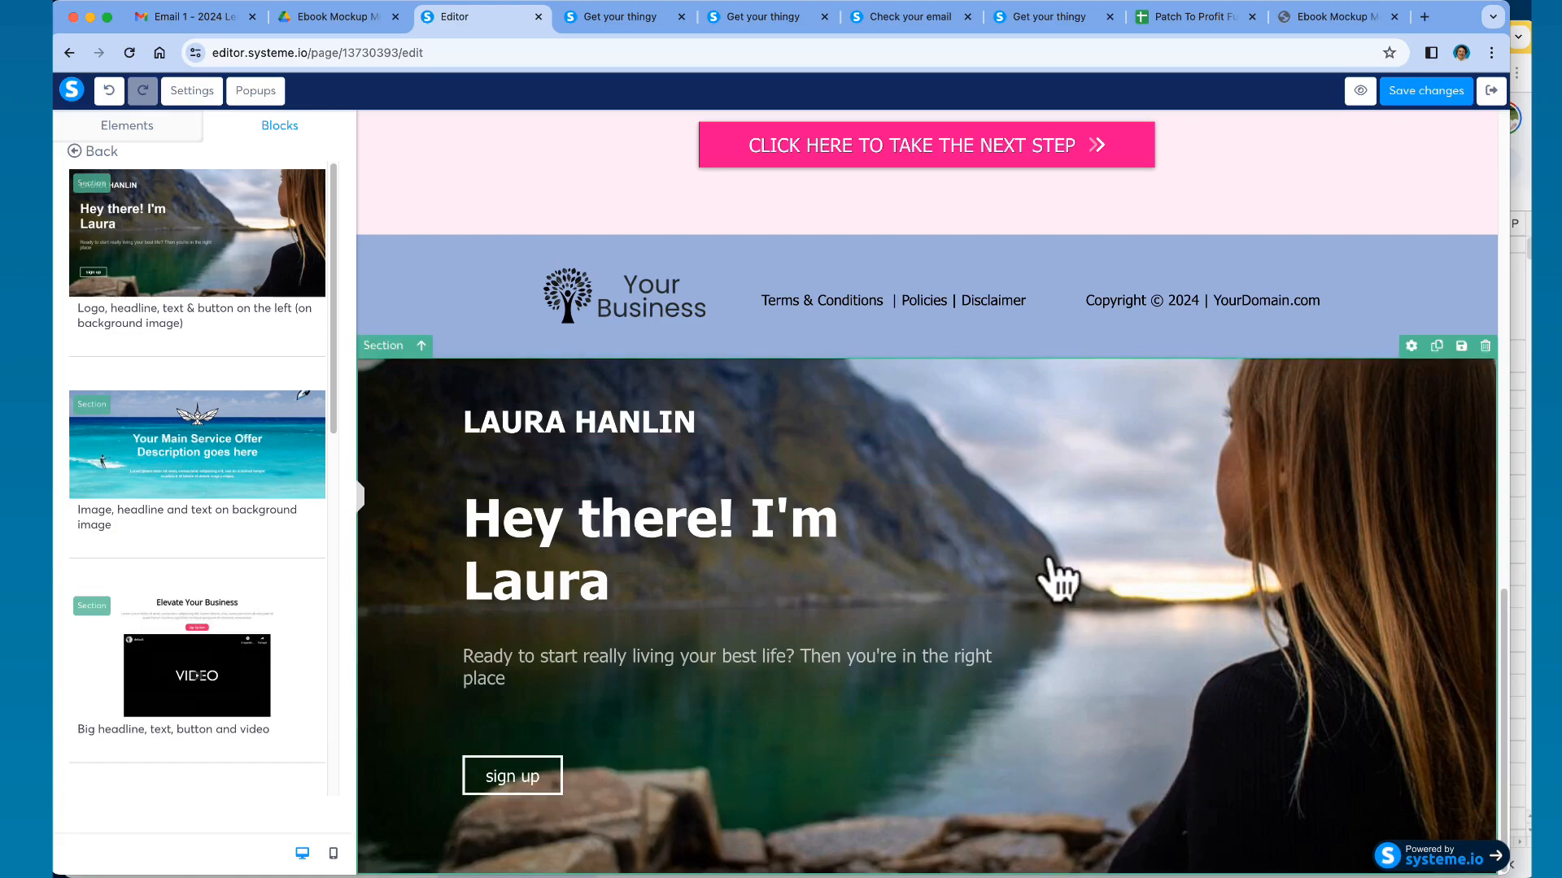
click(195, 479)
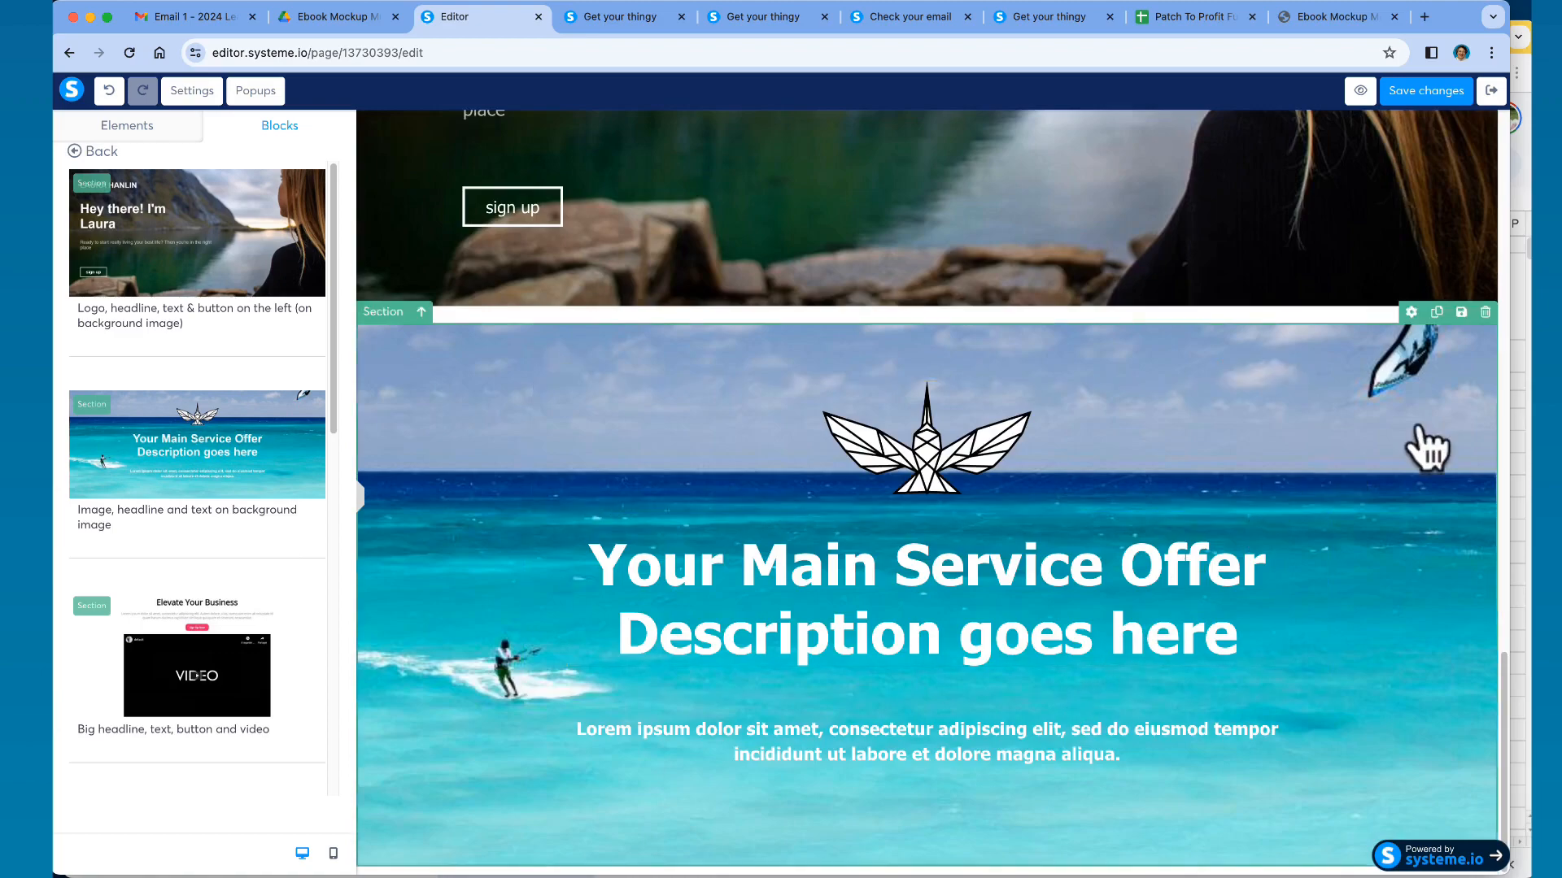
click(1484, 312)
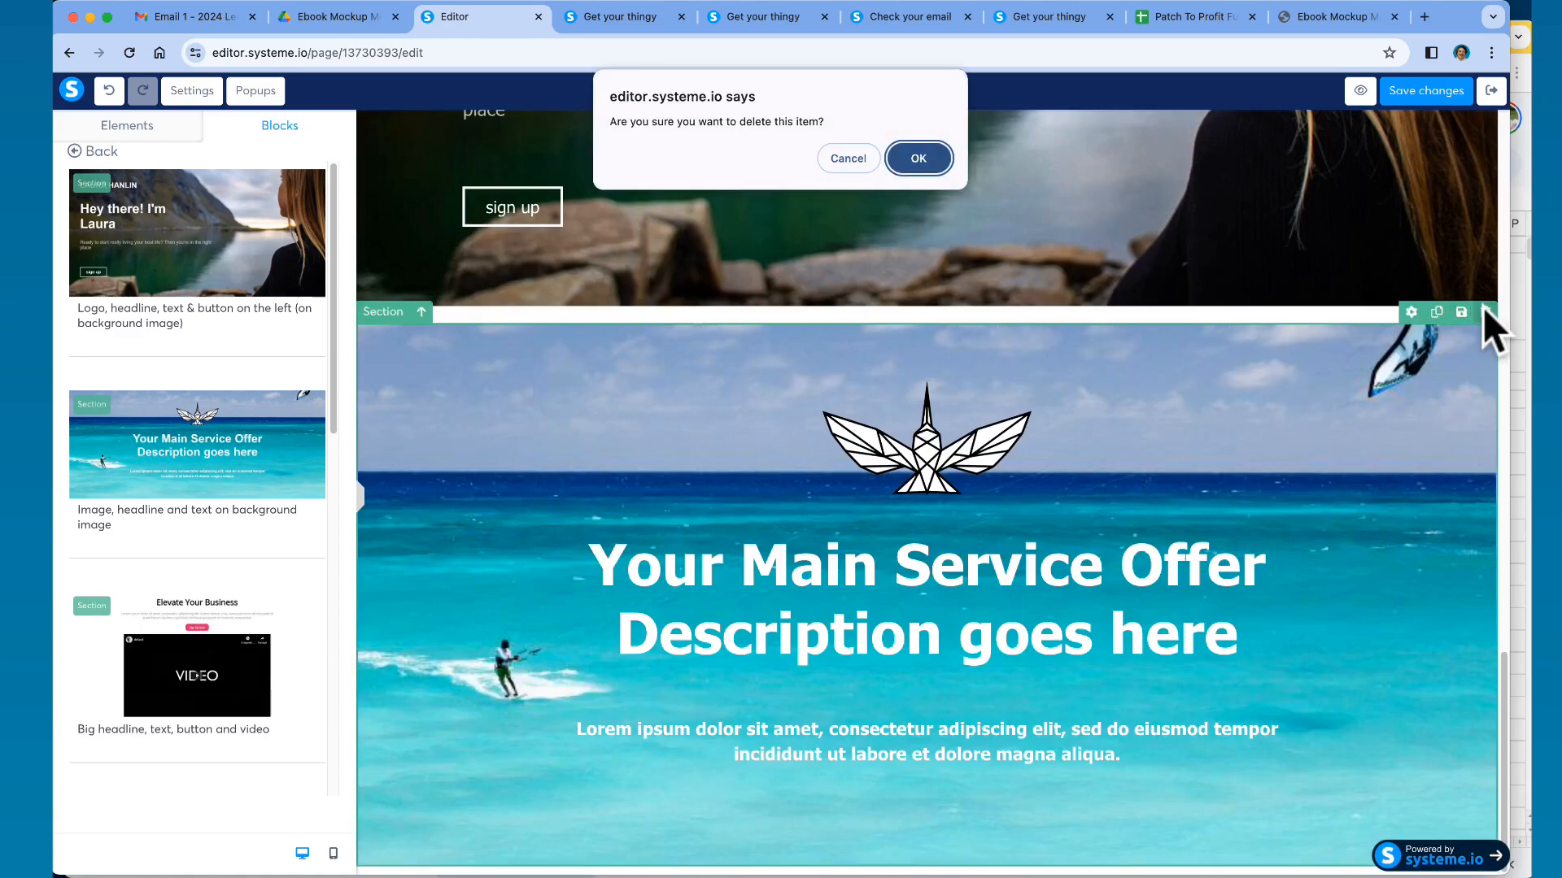
click(846, 158)
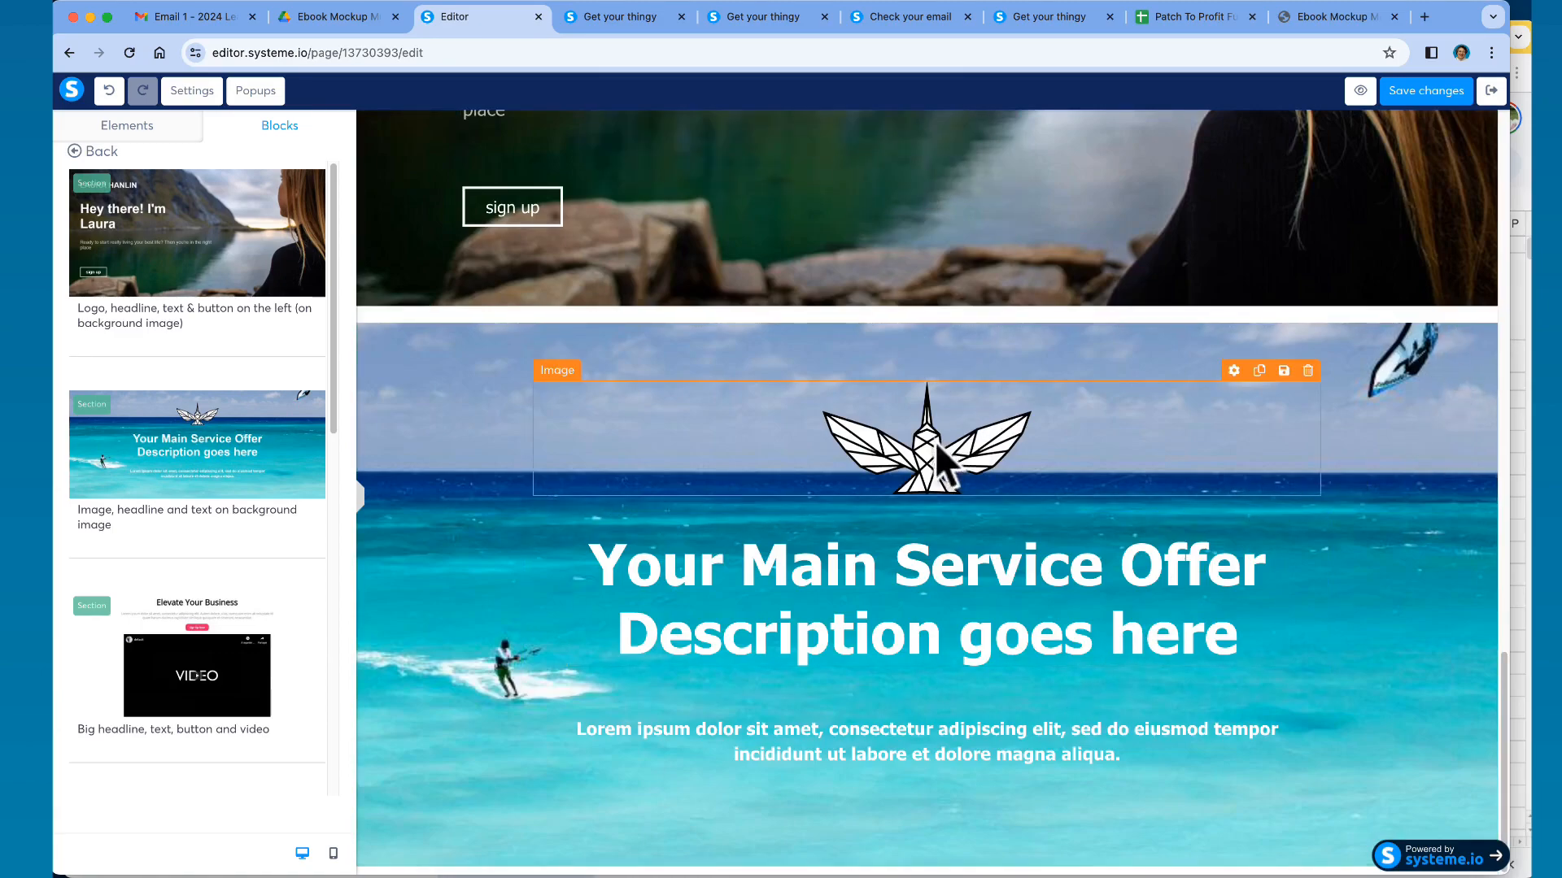
- Move the bird logo image from the "Your Main Service Offer" section to between the video and the "Give them a reason" text
click(919, 459)
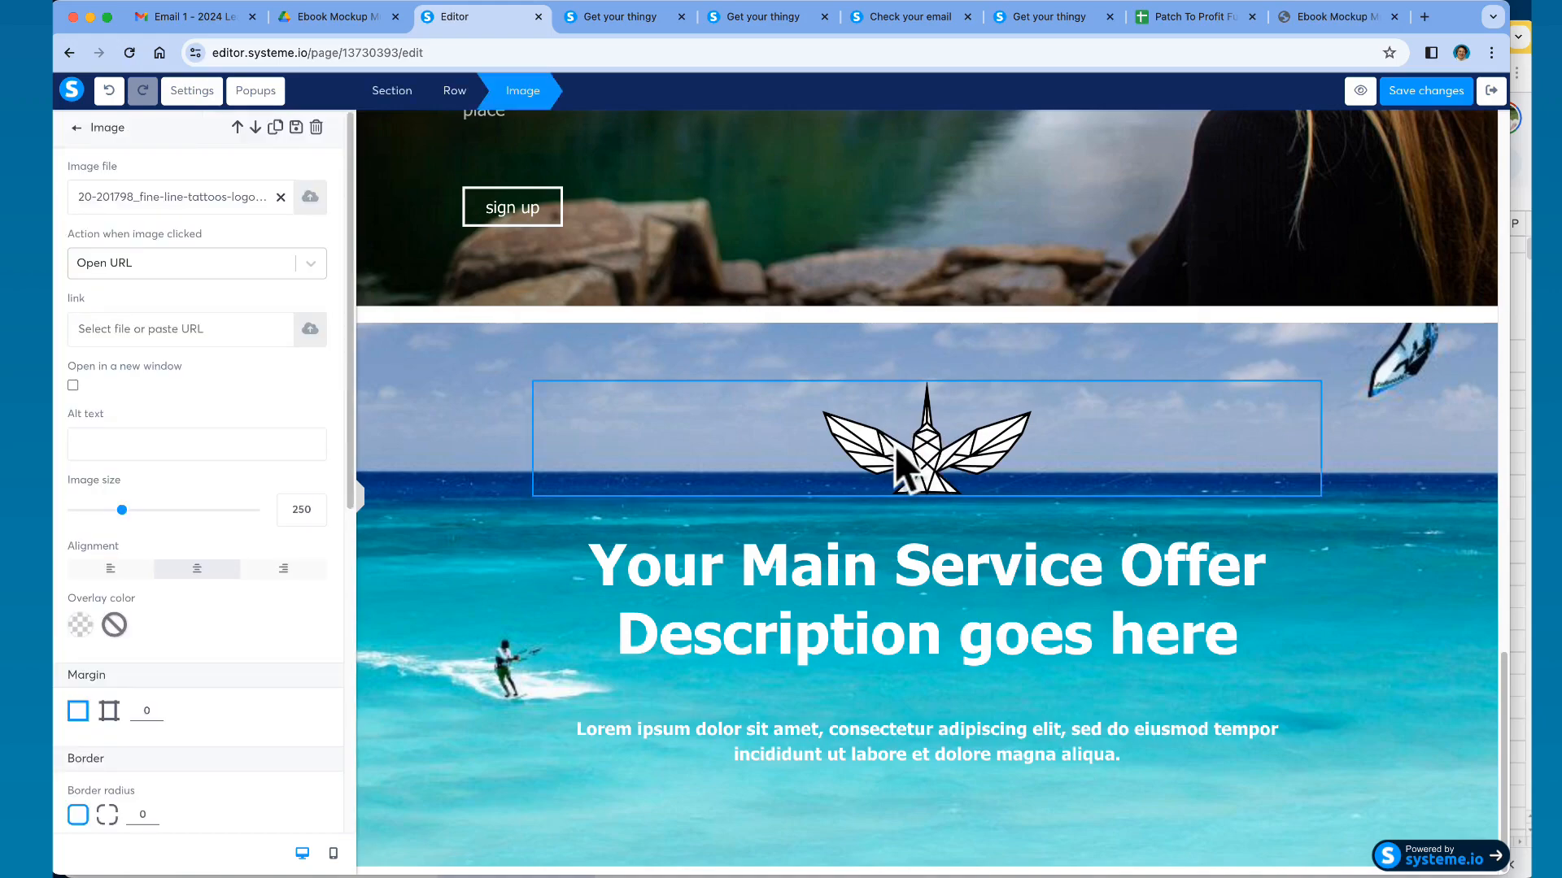
click(940, 445)
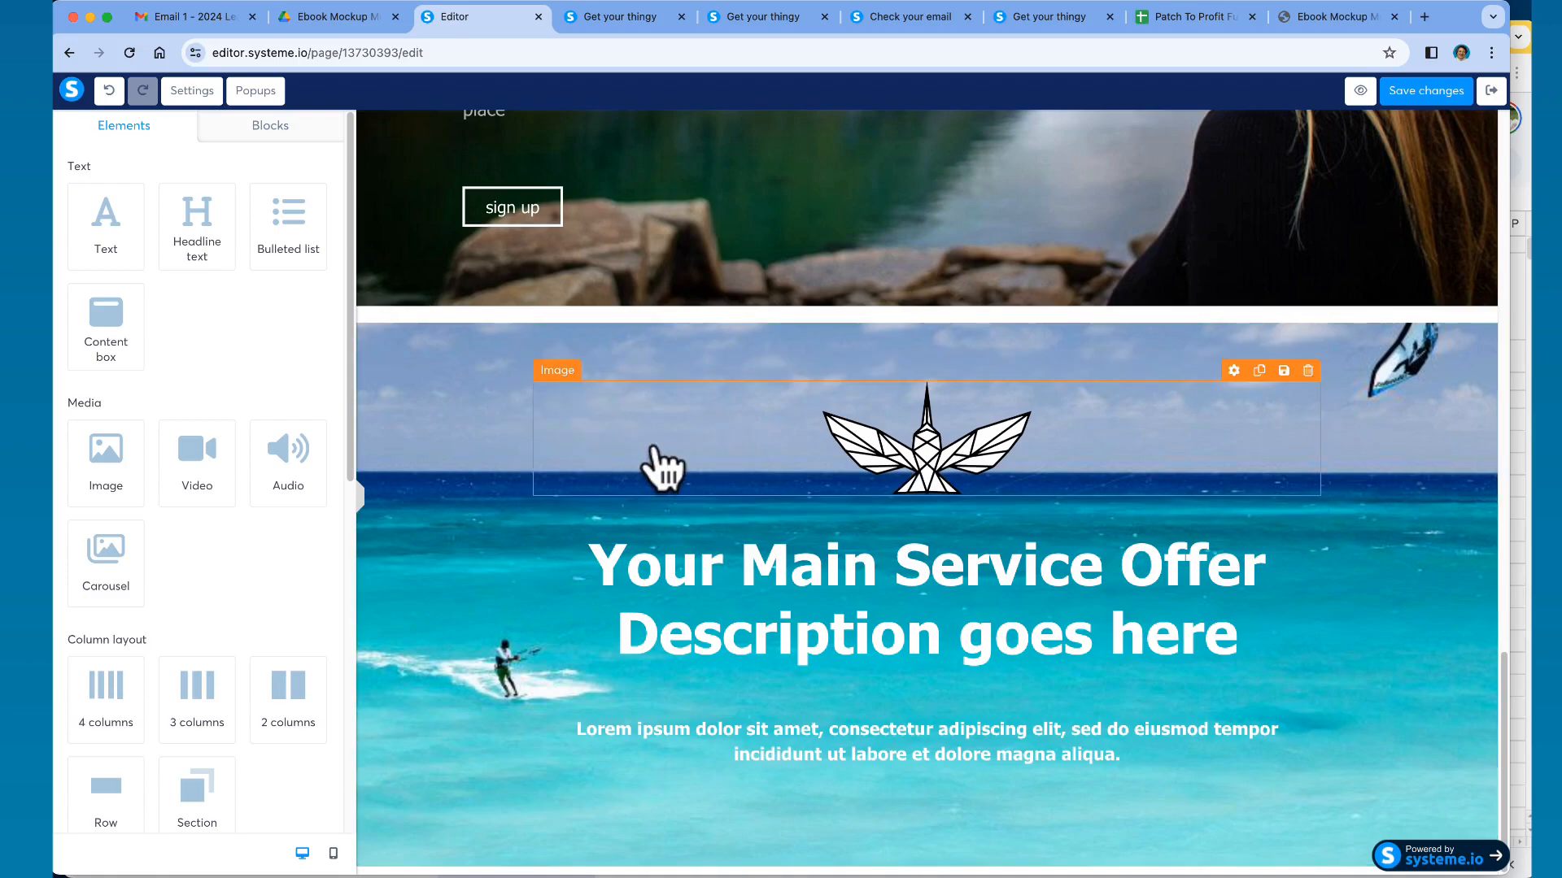
drag(712, 456, 744, 276)
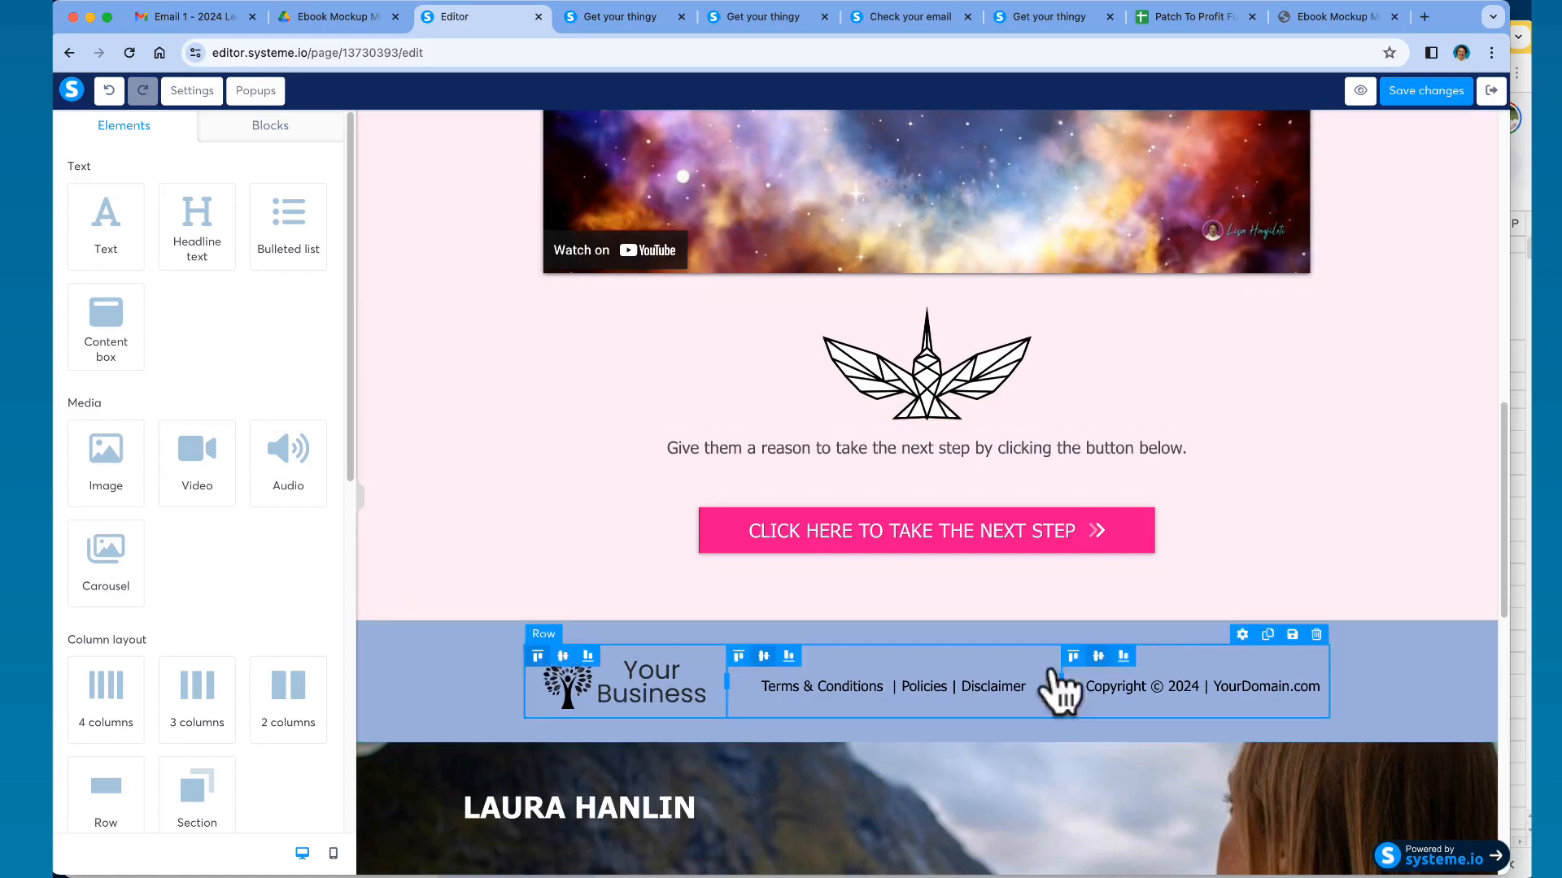
- Add the price plan blocks "Three card items (with images), colorful middle card" and "Three card items (name, price, details and colorful button)" at the page end
scroll(704, 686, down, 5)
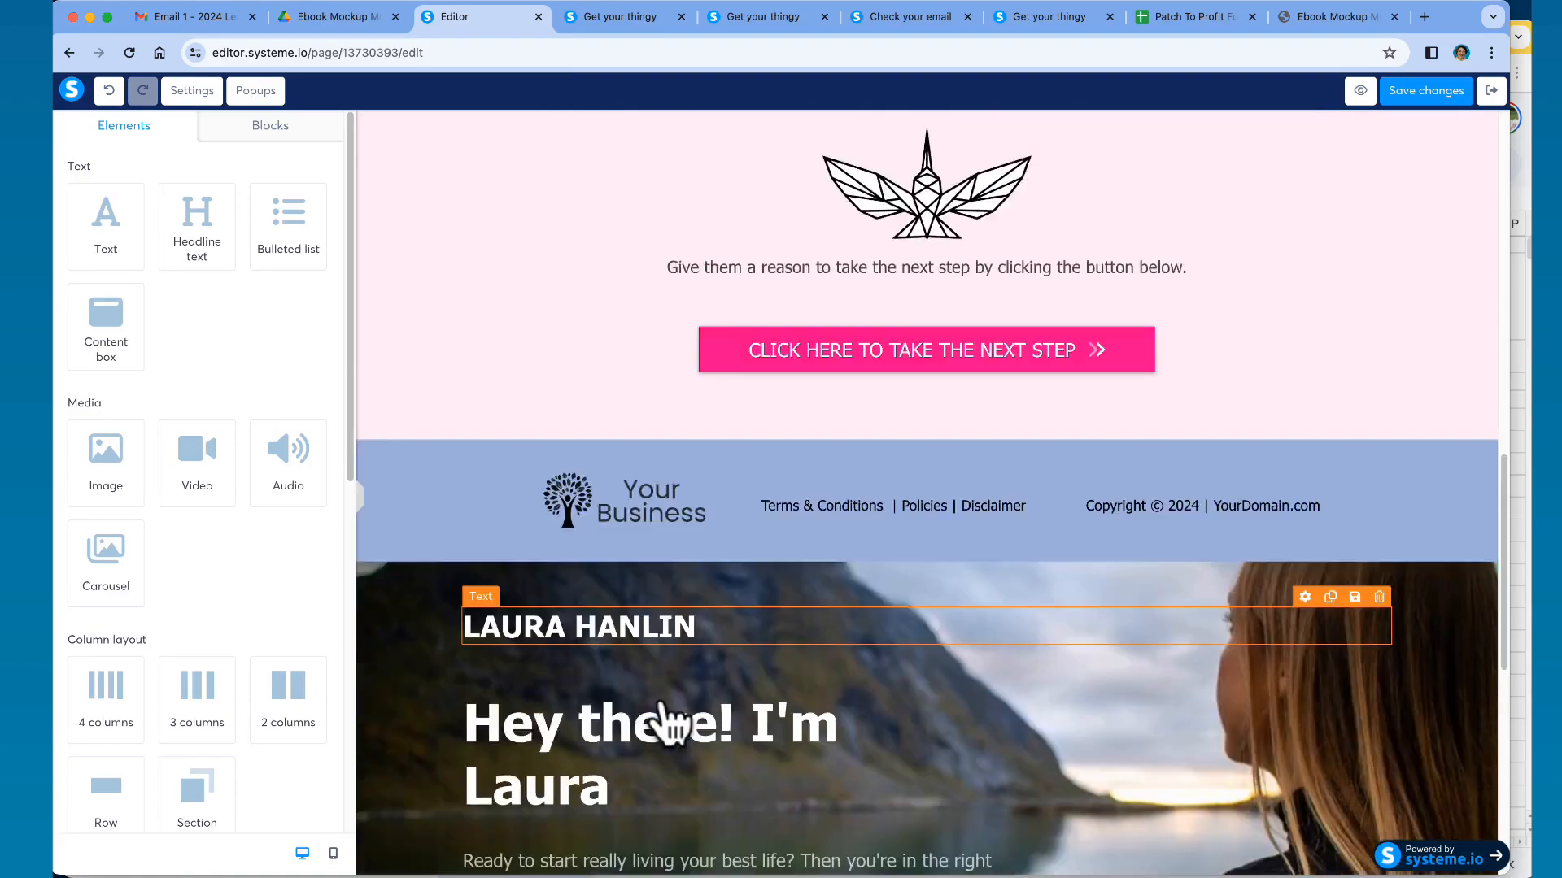
scroll(894, 695, up, 5)
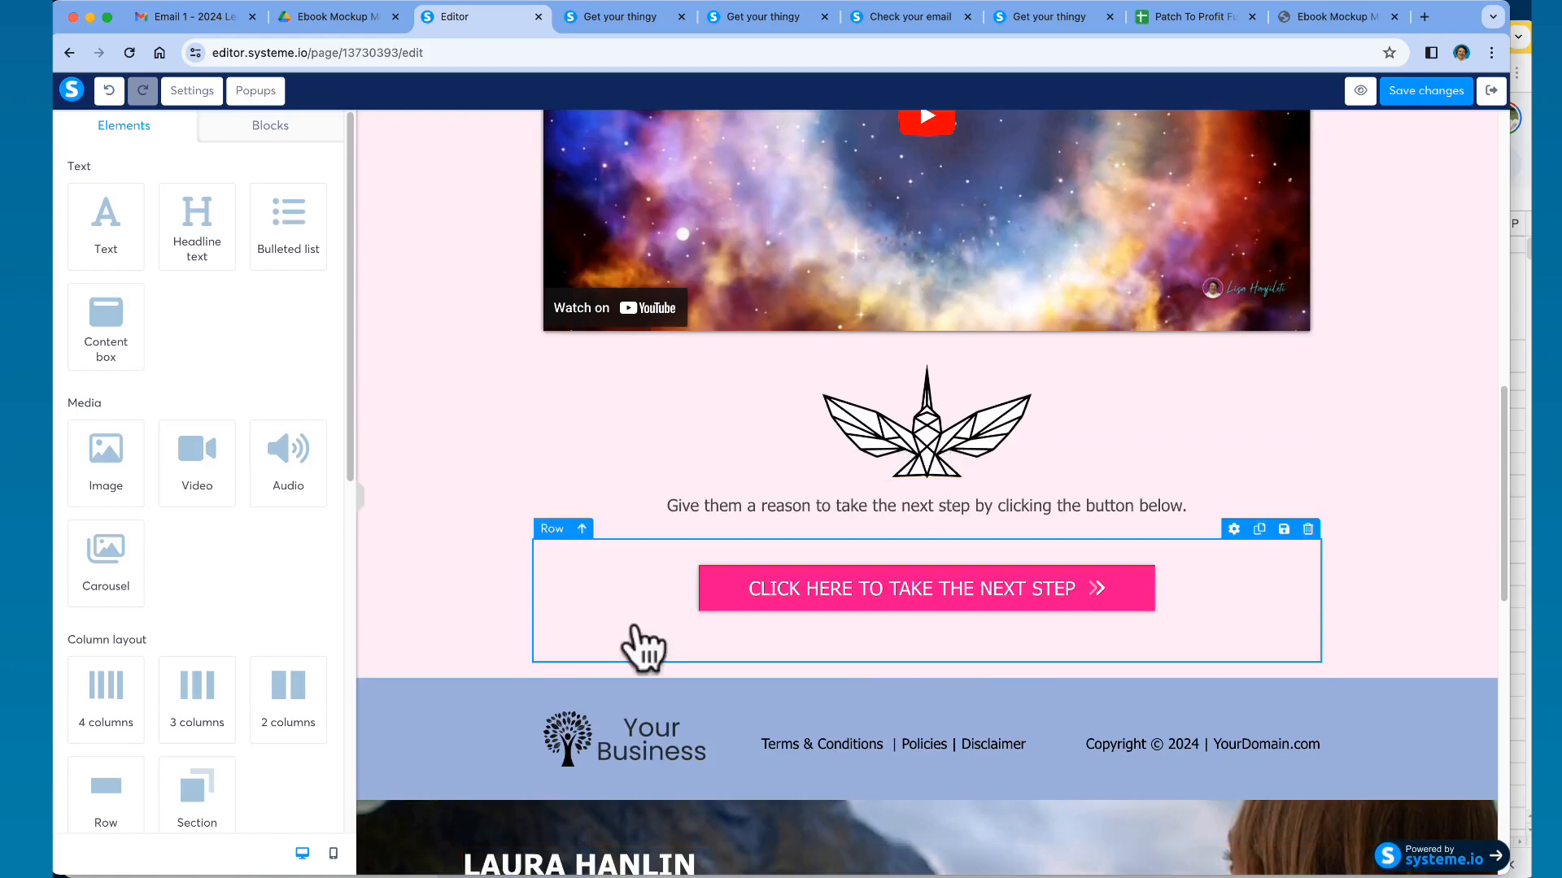
click(262, 134)
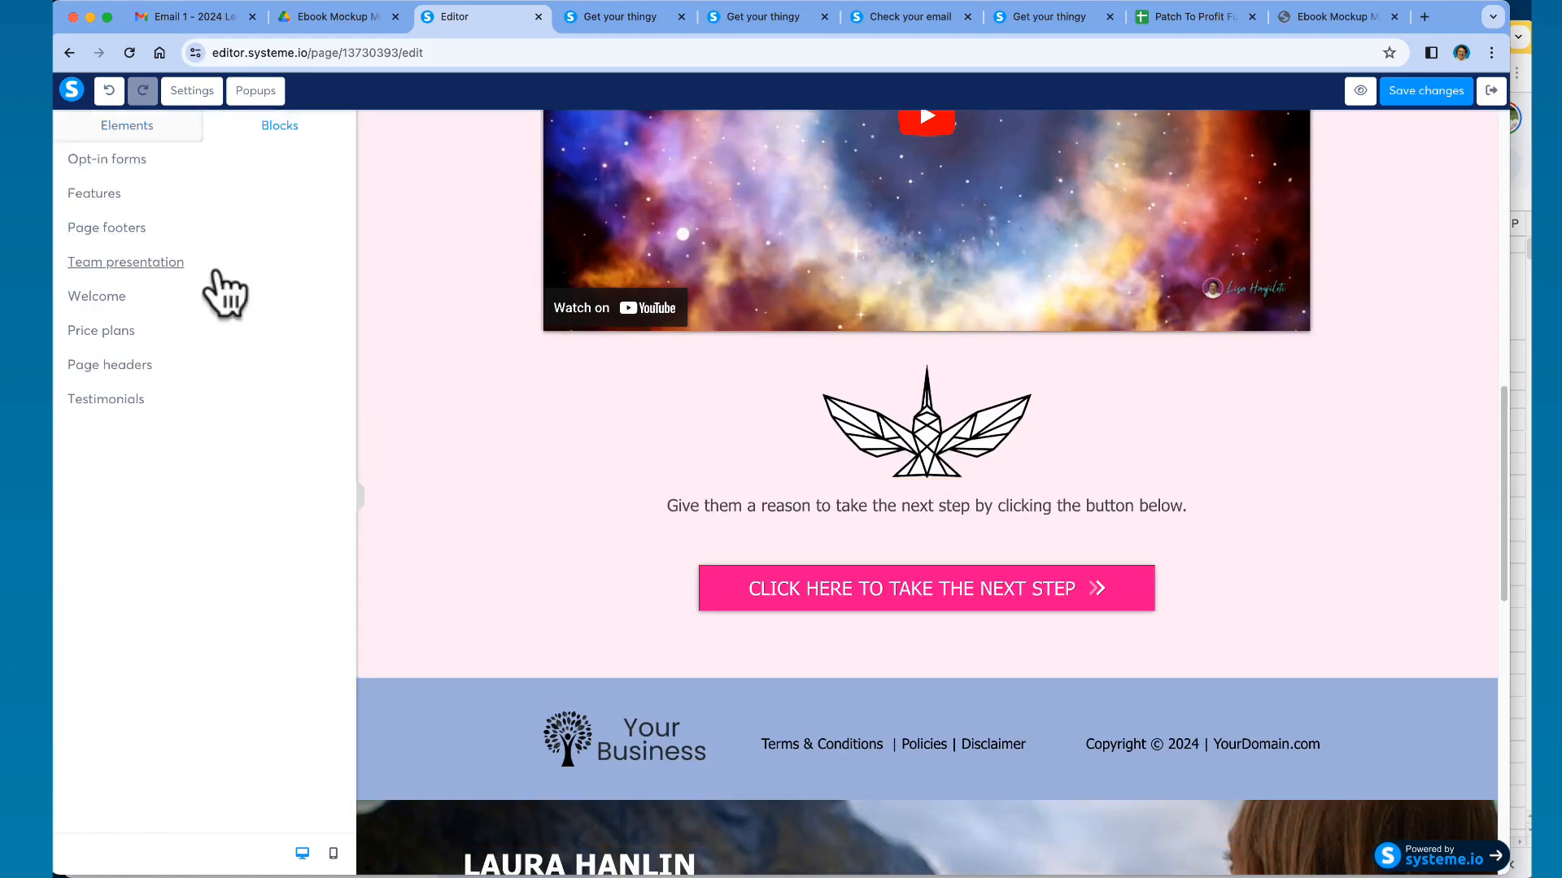
click(101, 330)
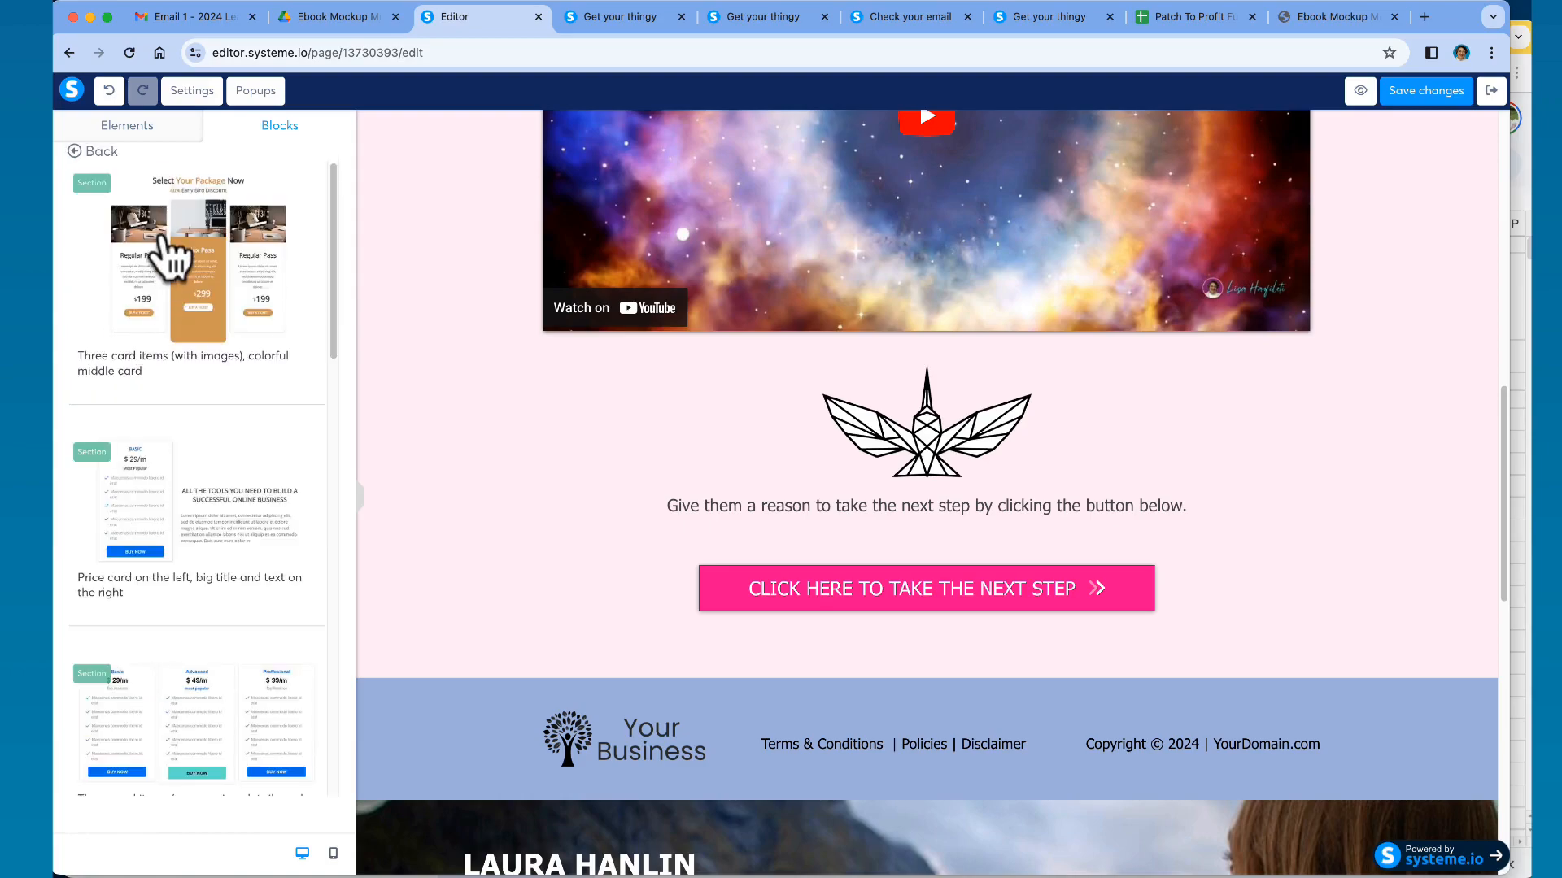
scroll(308, 505, down, 1)
scroll(308, 506, up, 1)
click(216, 349)
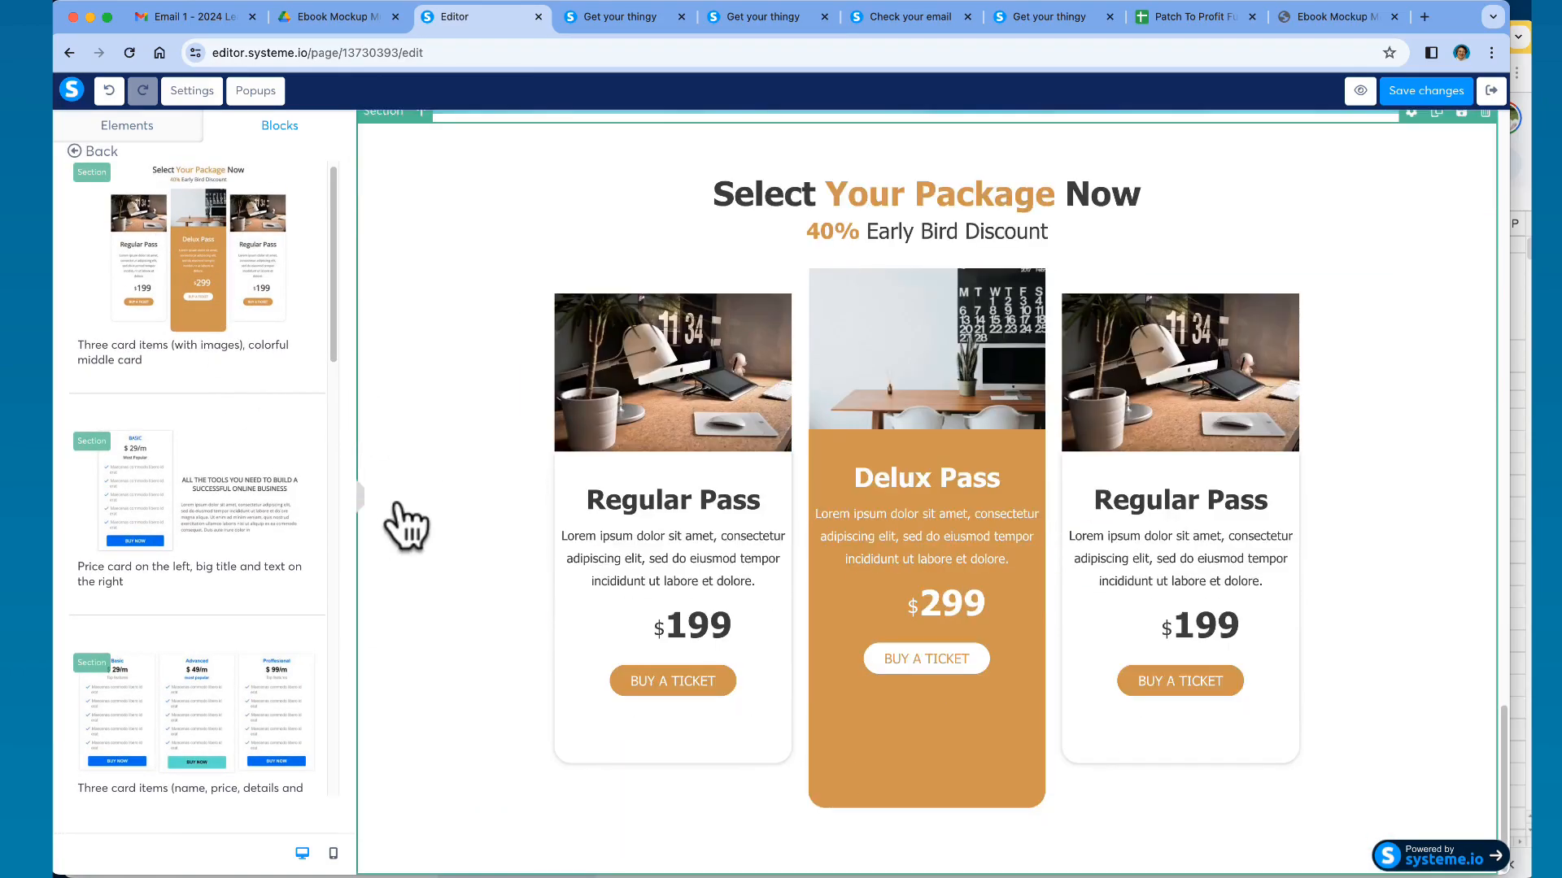
scroll(228, 521, down, 3)
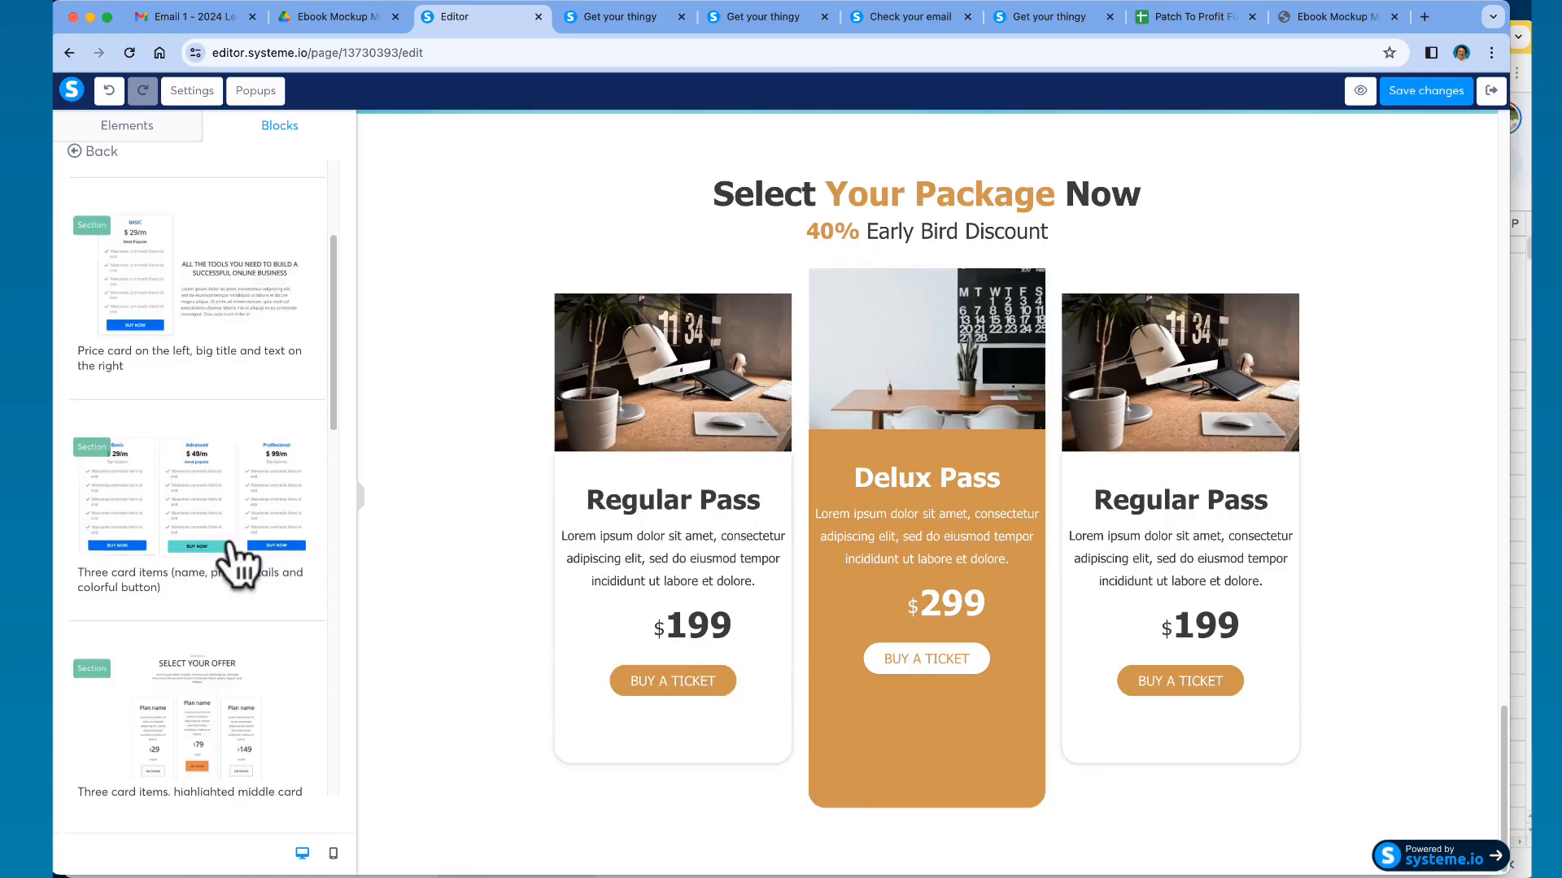
click(218, 533)
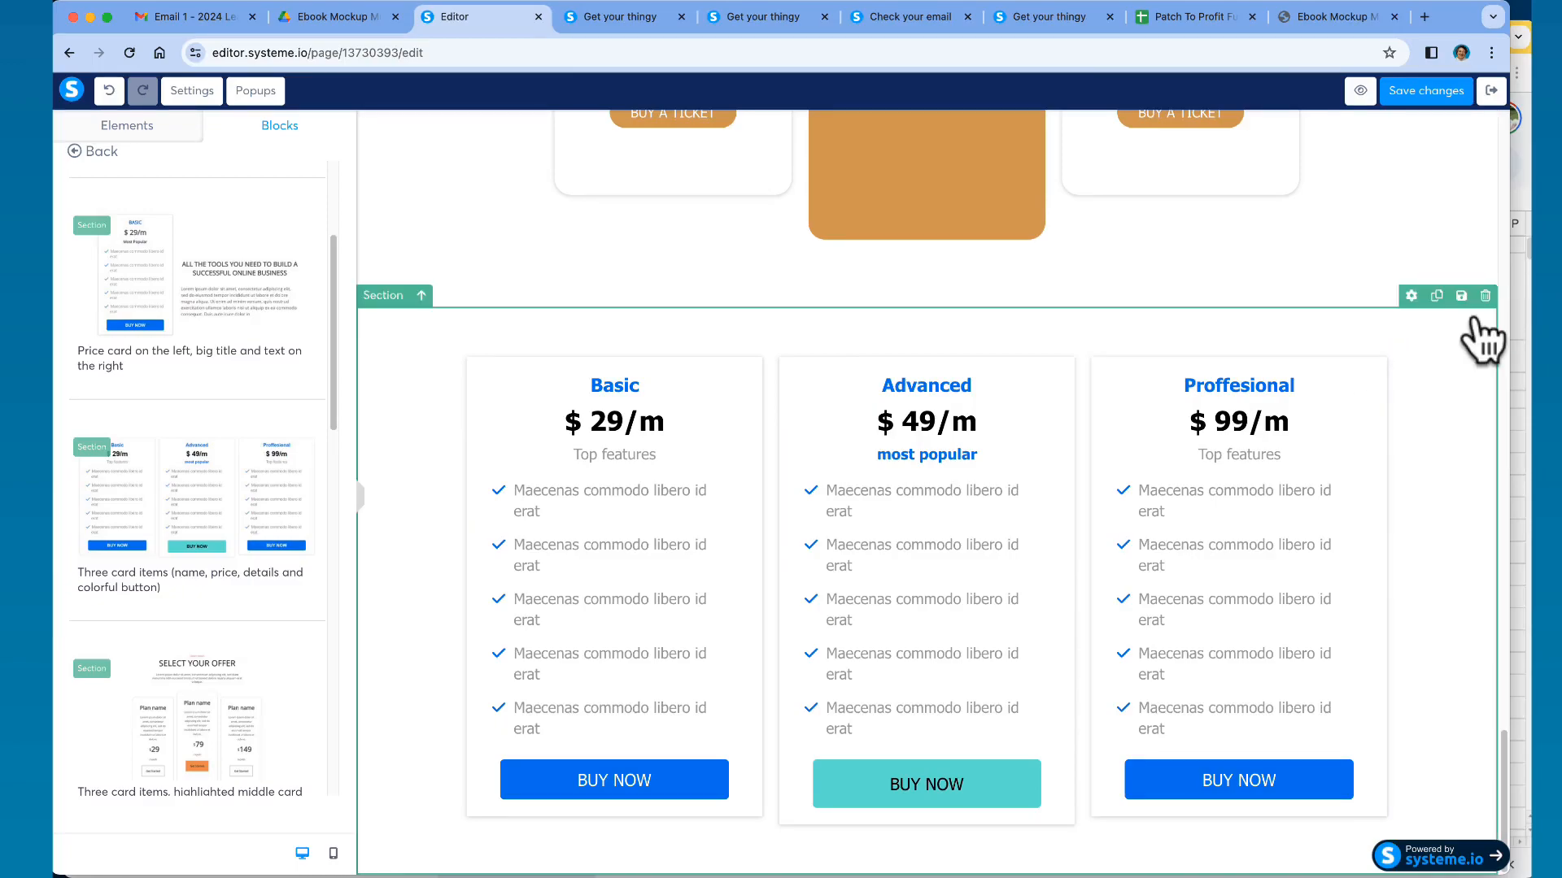
- Delete the Basic/Advanced/Proffesional pricing section and the "Select Your Package Now" section
click(1486, 298)
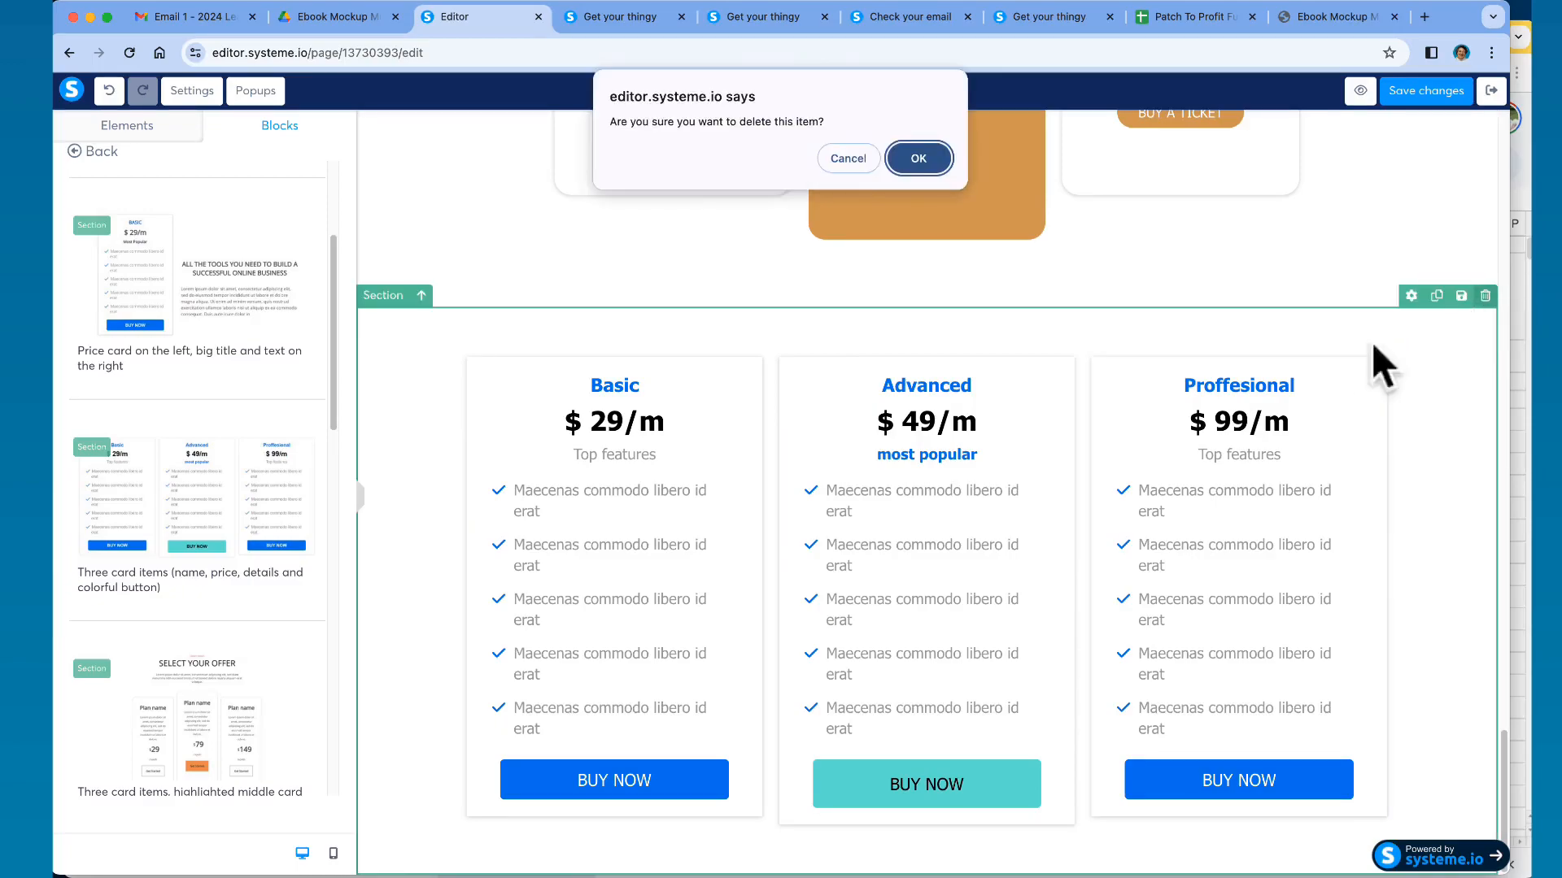
click(919, 157)
scroll(1457, 261, up, 3)
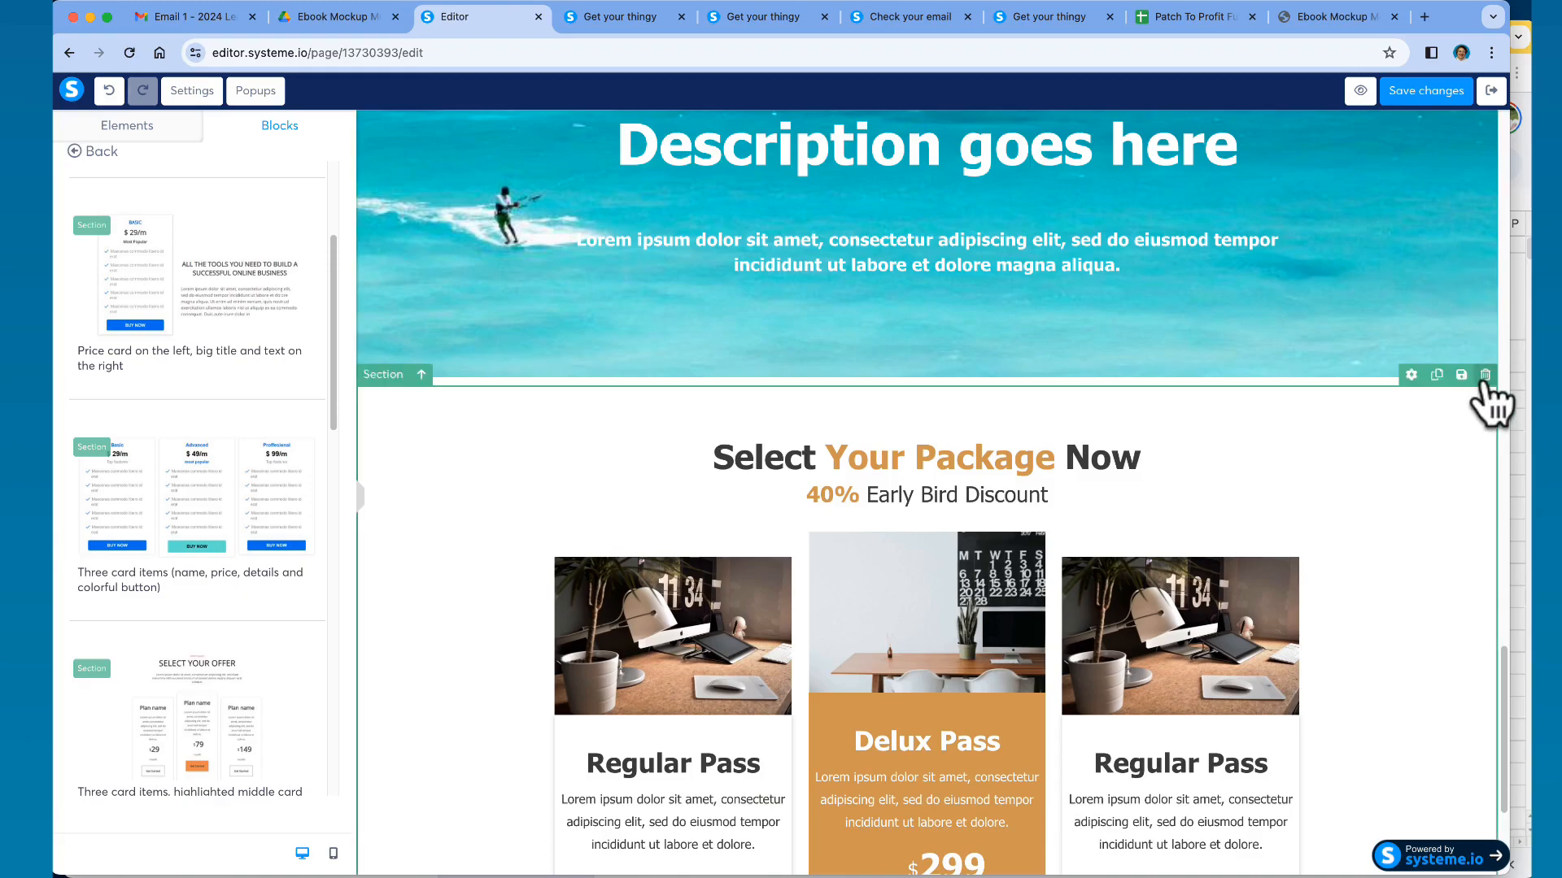
click(1485, 376)
click(935, 161)
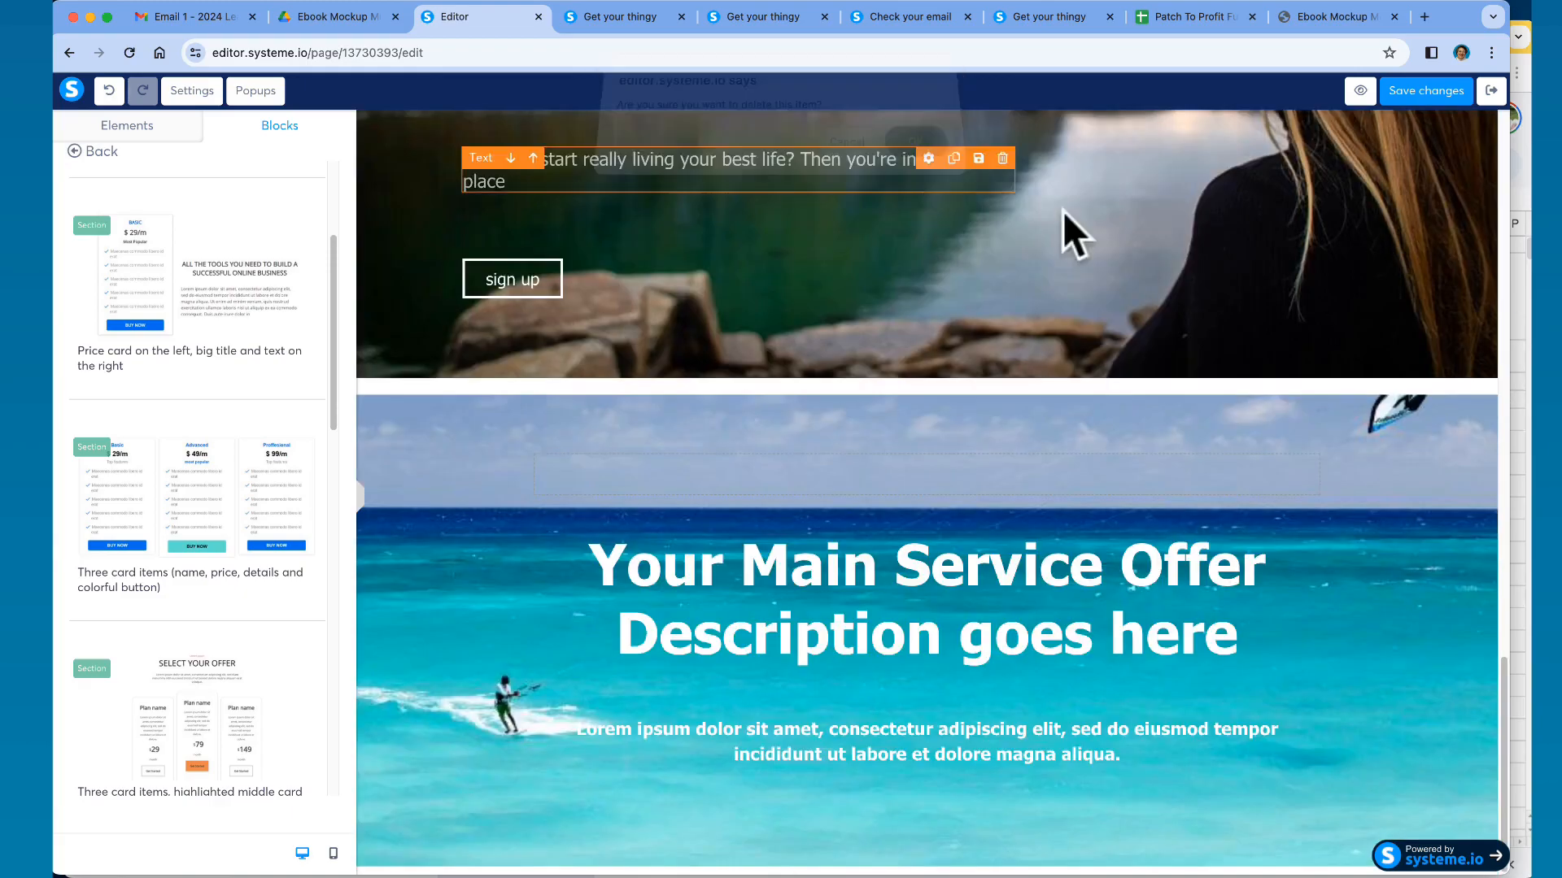
- Delete the "Hey there!" welcome section and the "Your Main Service Offer" section below the footer
scroll(1391, 330, up, 5)
click(1484, 162)
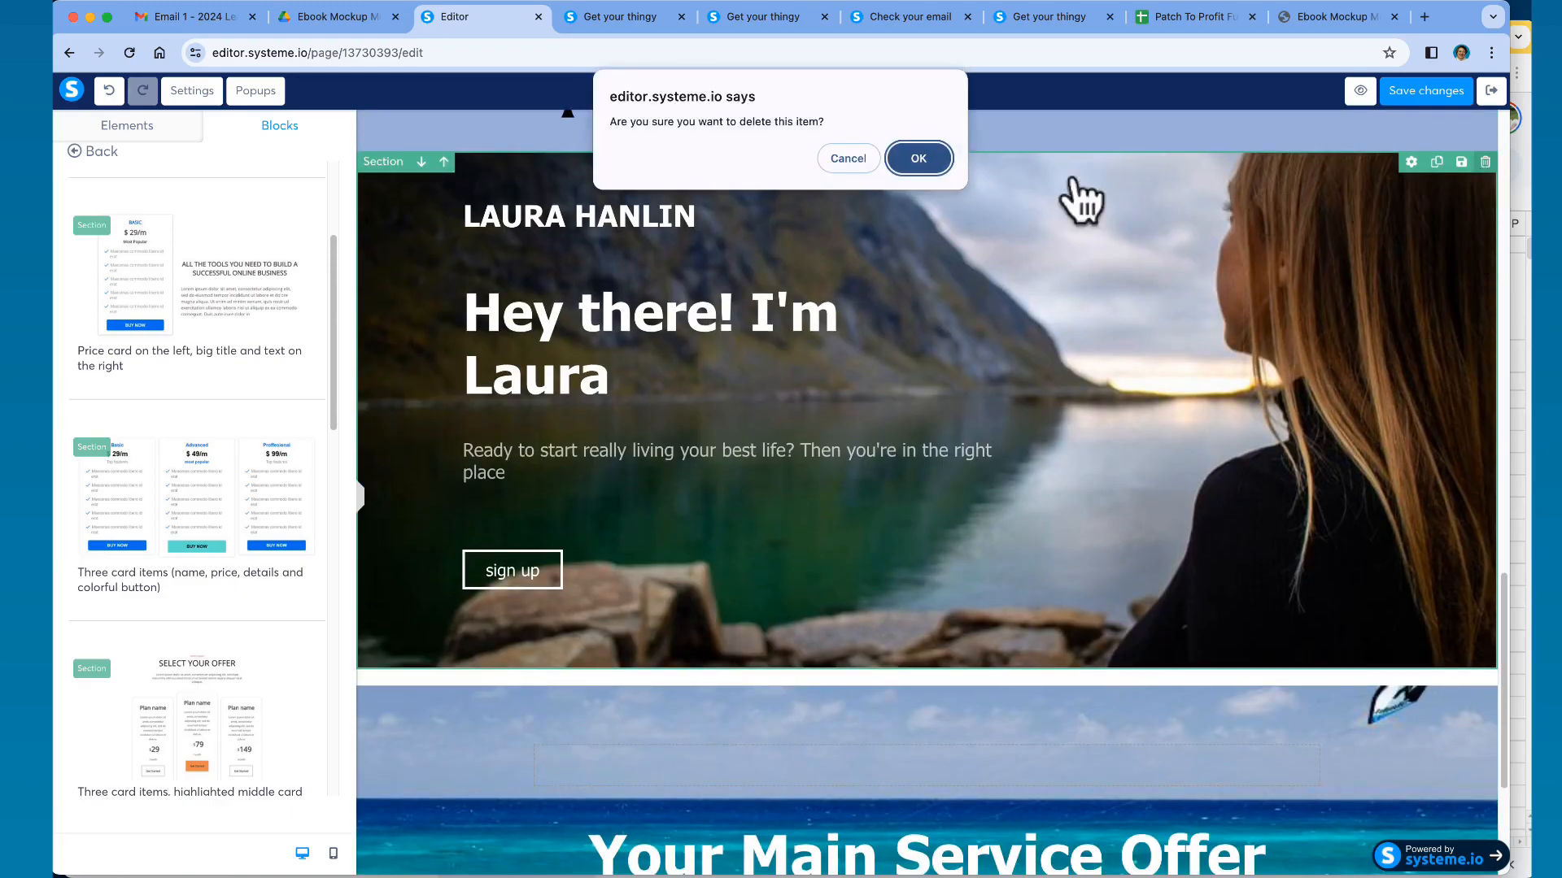
click(925, 158)
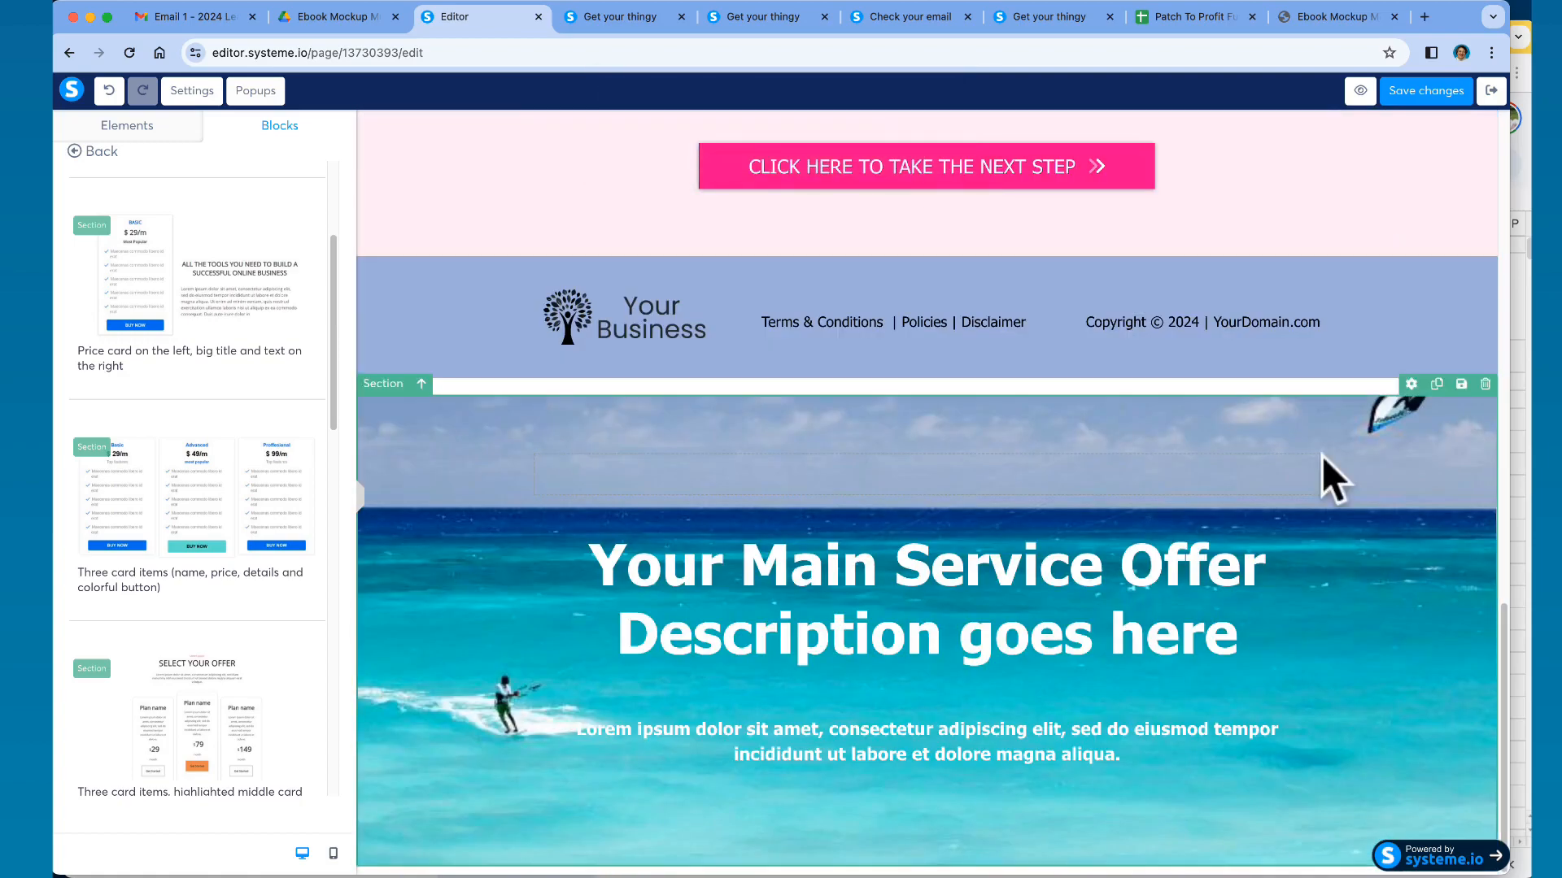
click(1485, 384)
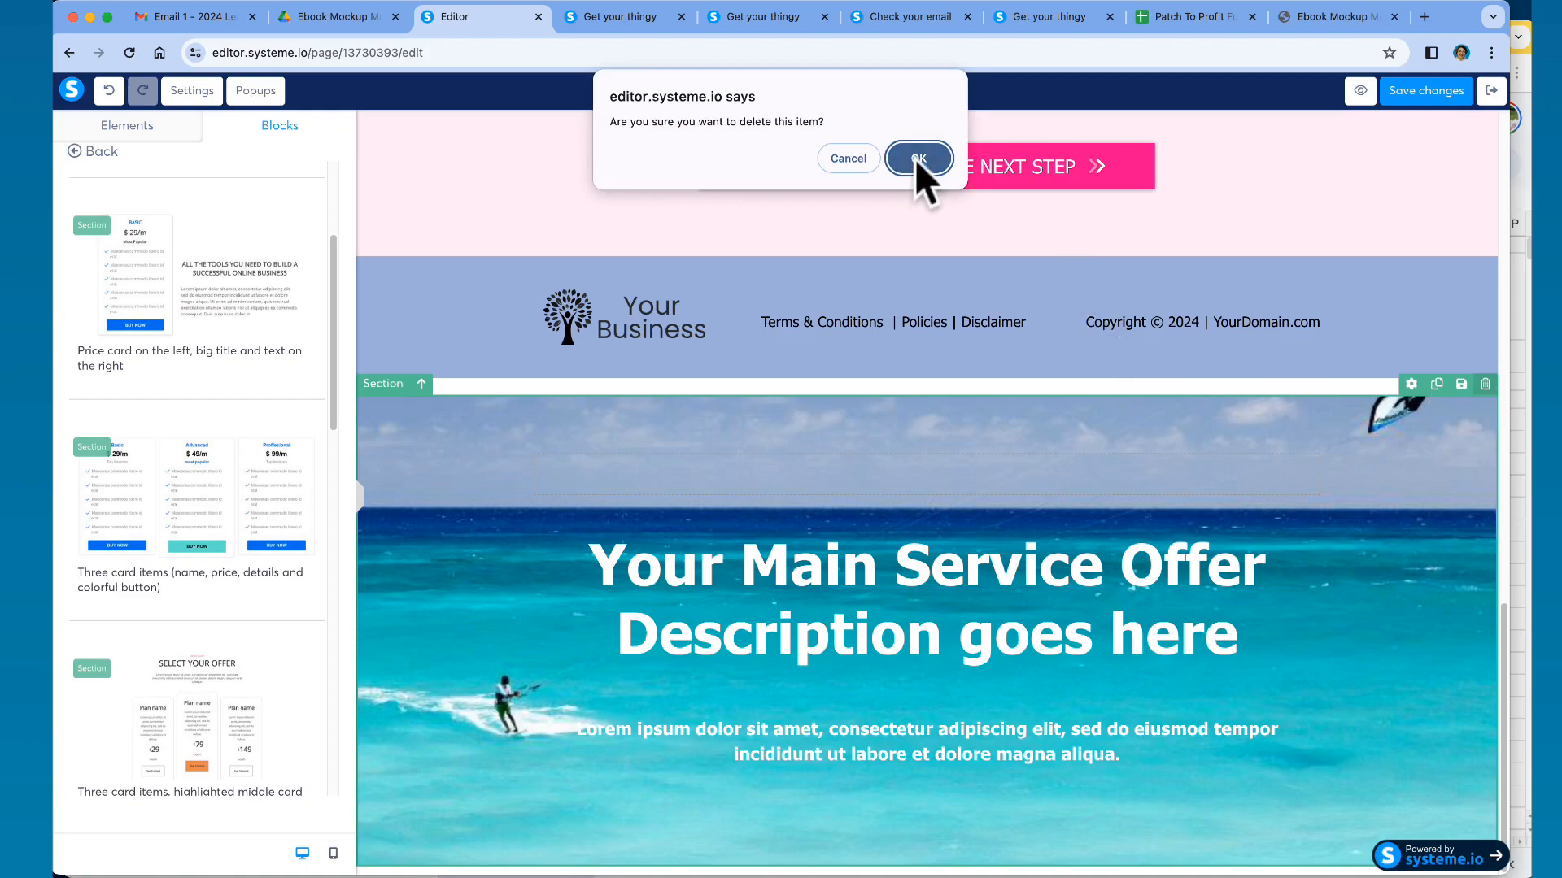
click(914, 159)
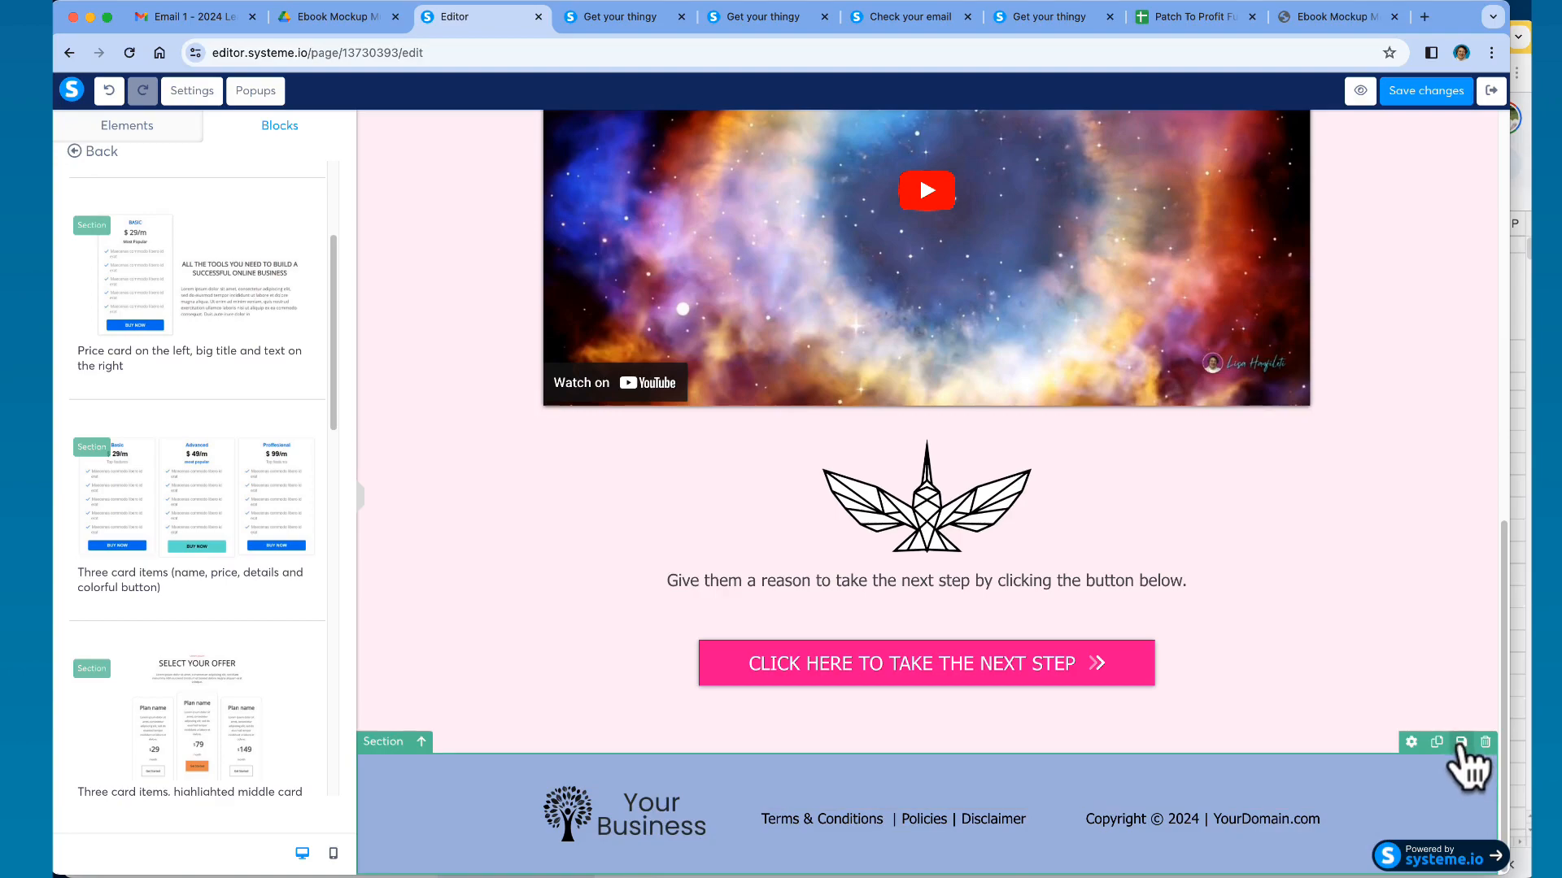
click(1461, 743)
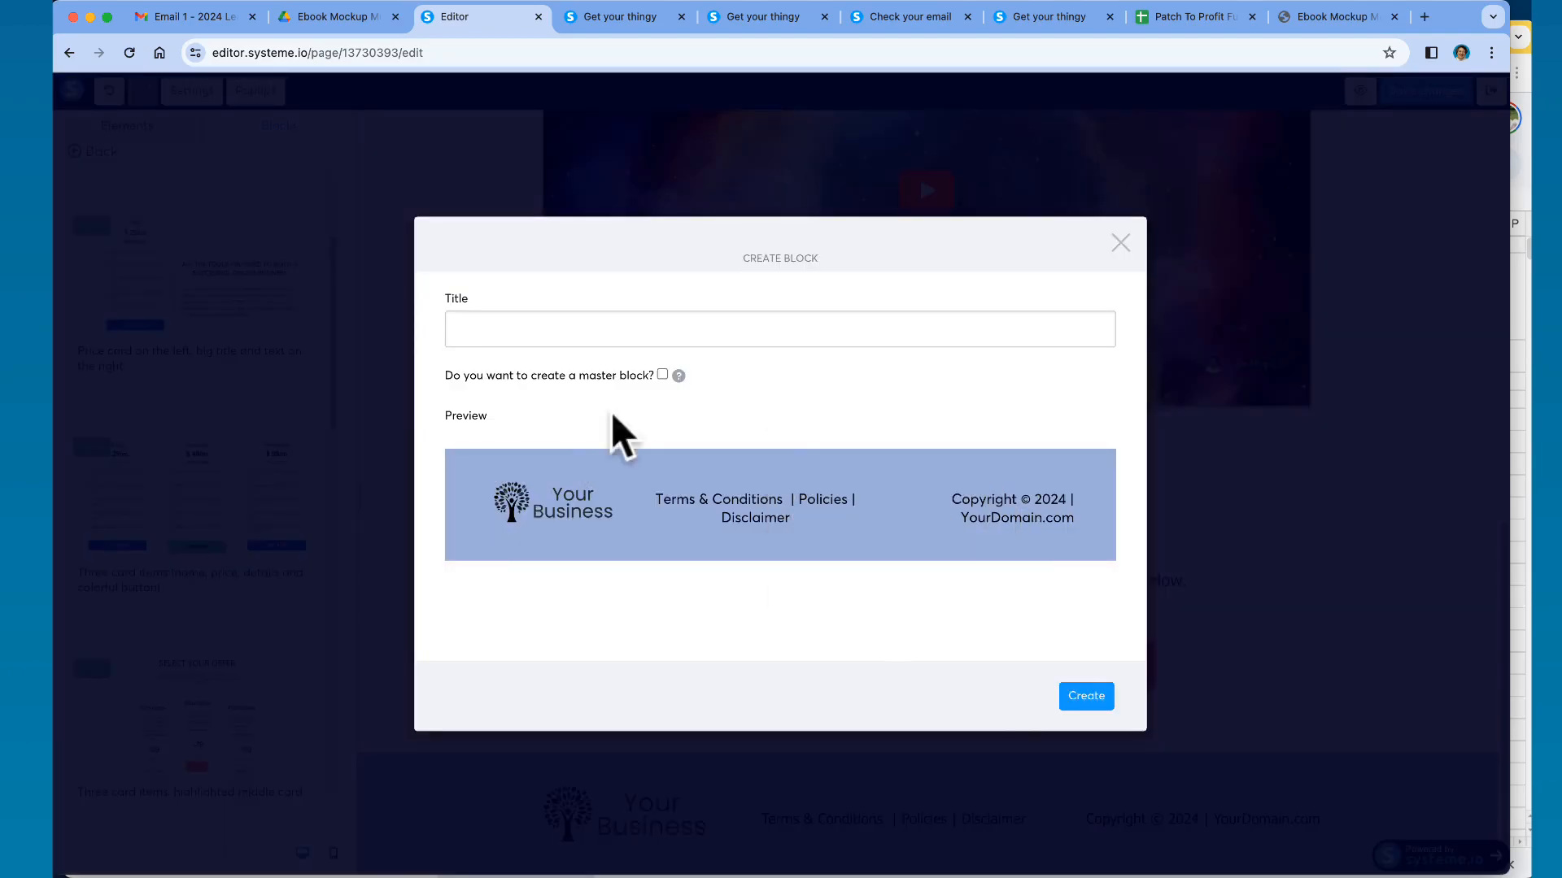
click(562, 331)
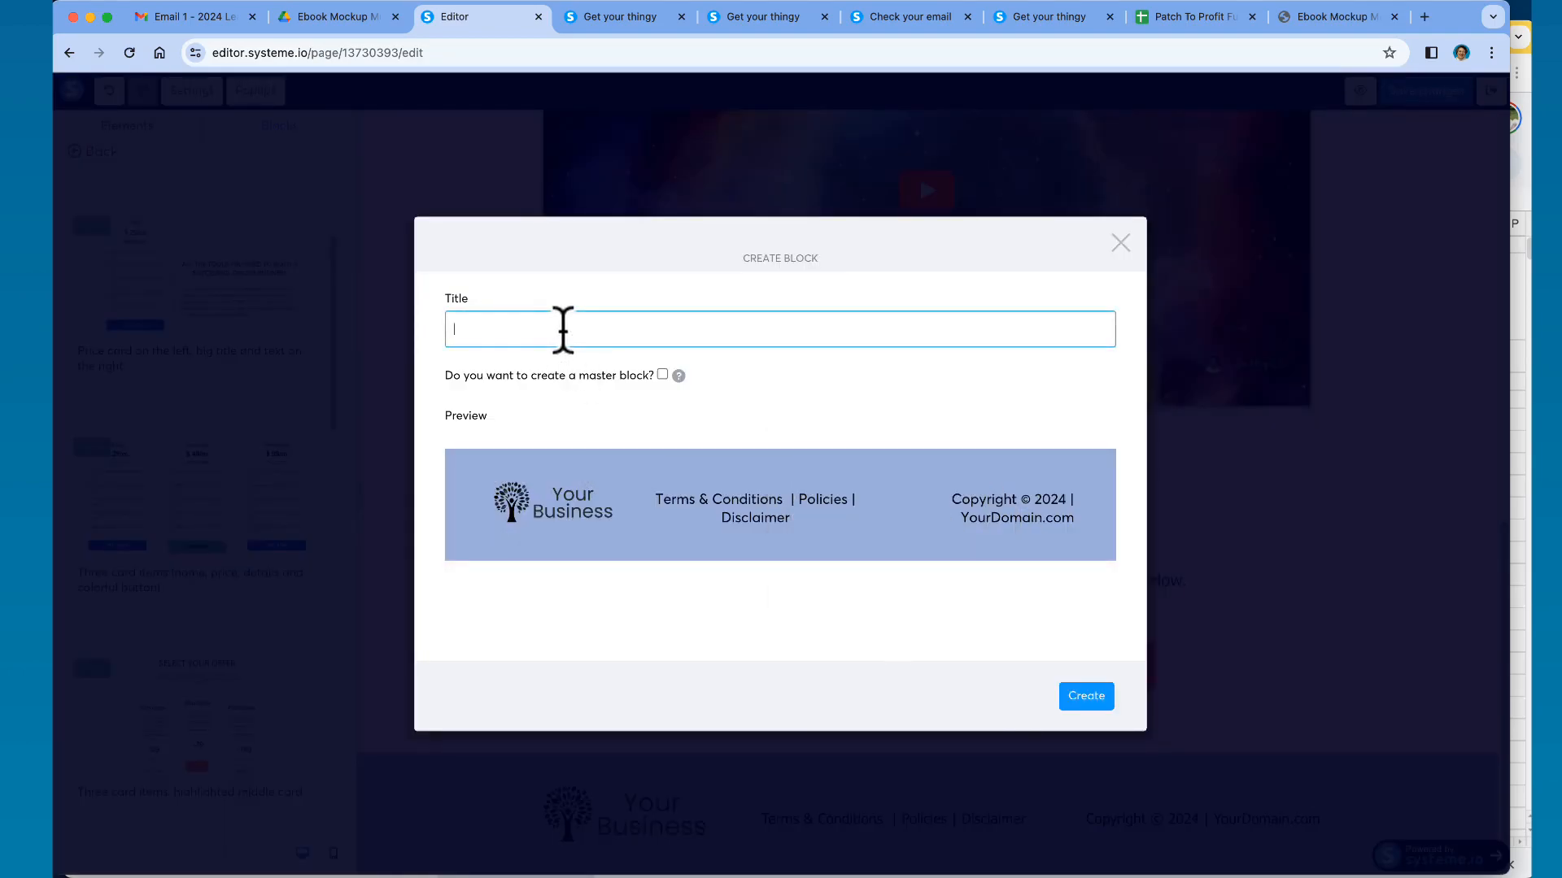
click(1120, 243)
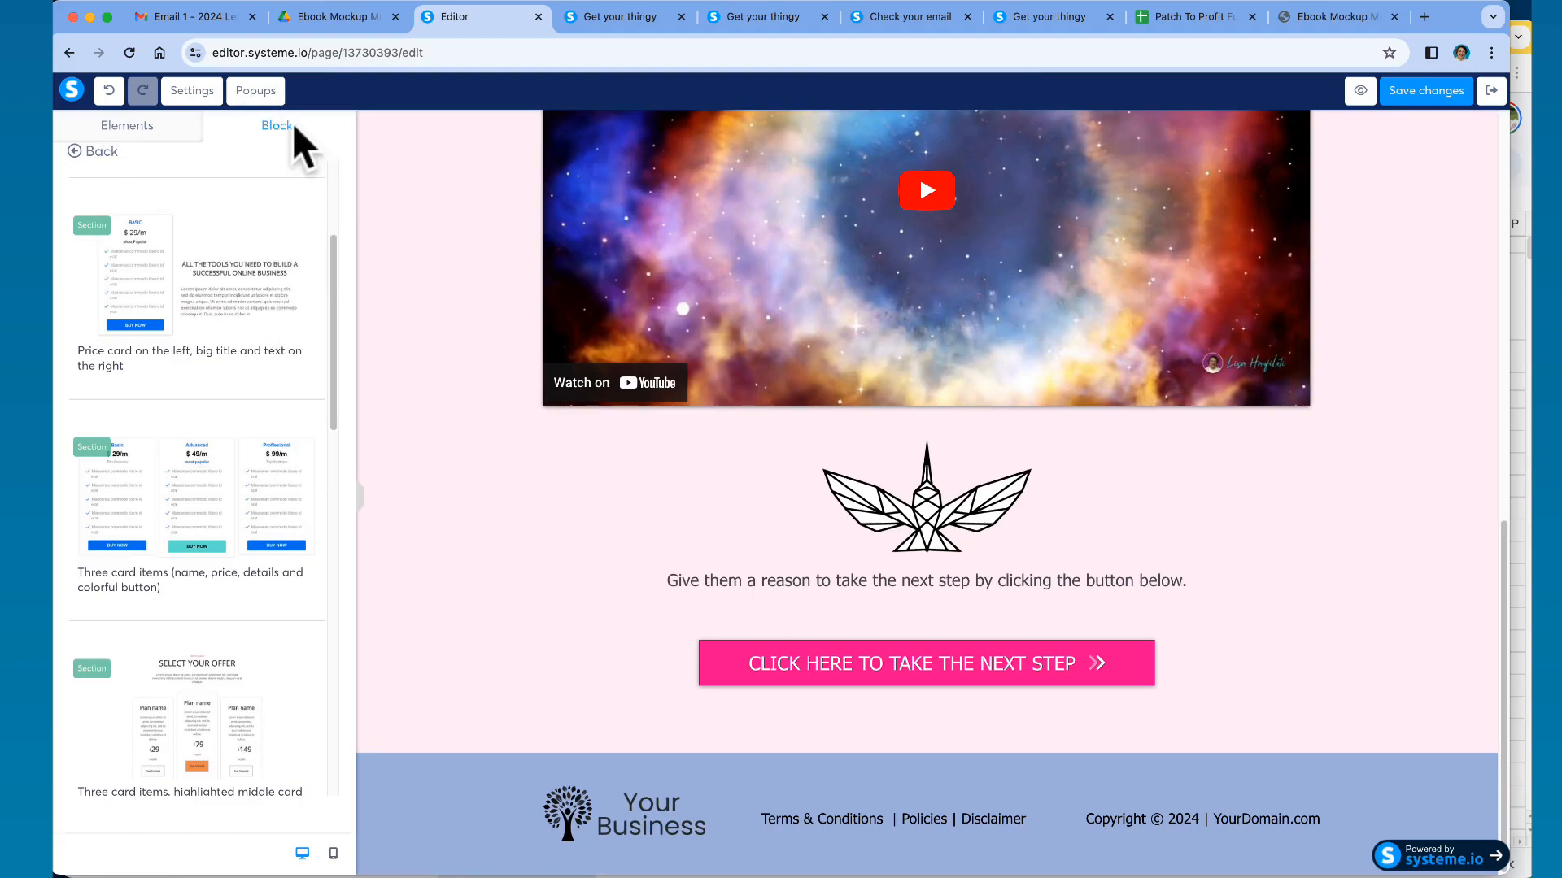
- Switch to the share links spreadsheet and import the "Thank You Page Body - Check Email" block into systeme.io through its share link
click(1191, 14)
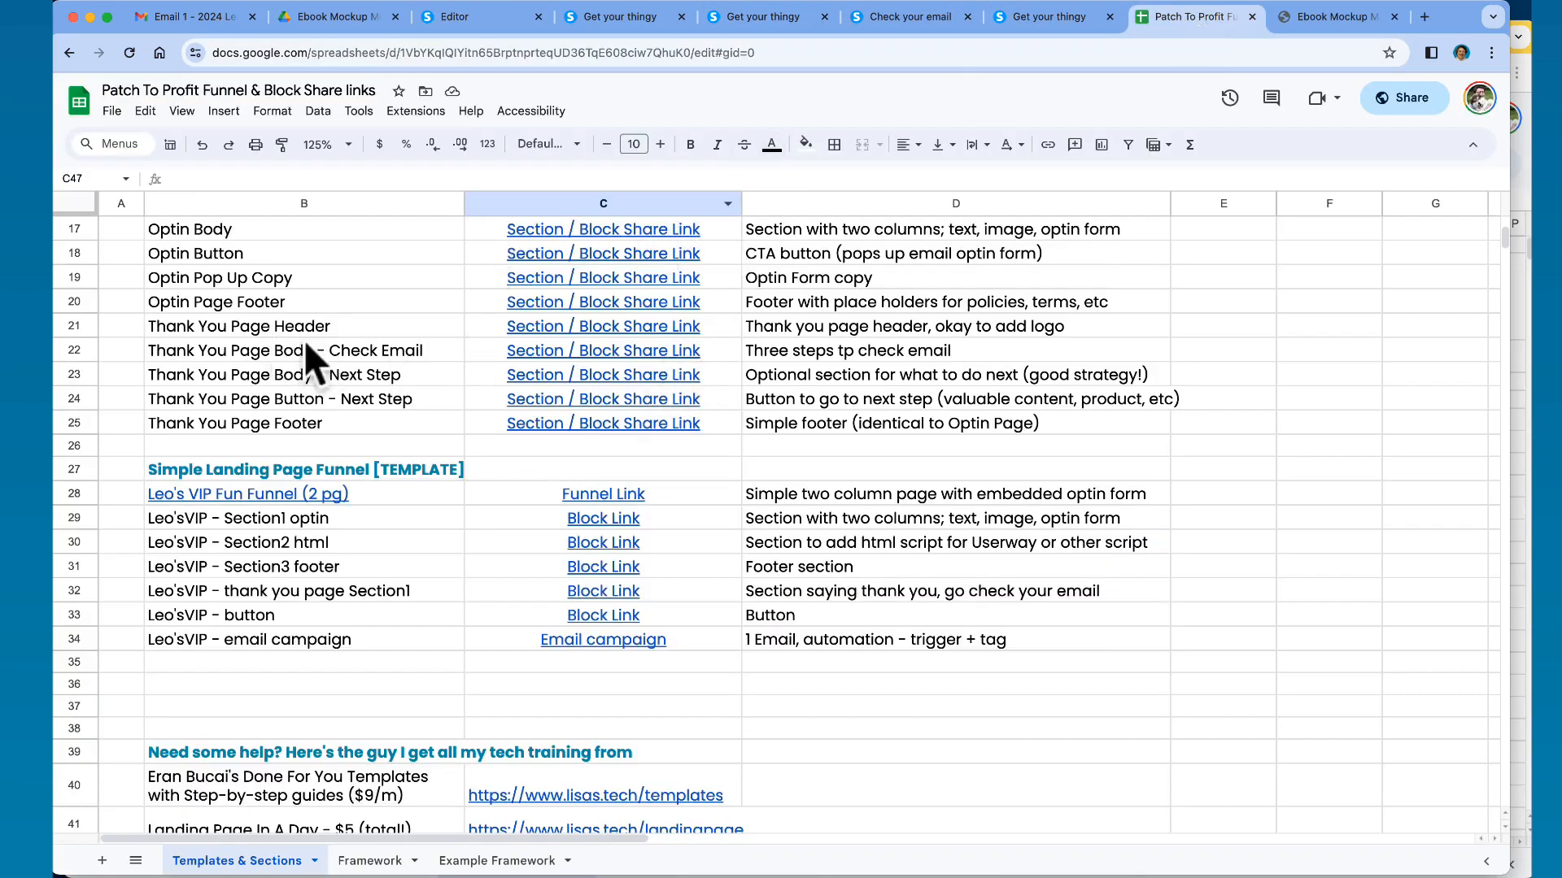
scroll(337, 347, up, 1)
scroll(336, 347, up, 1)
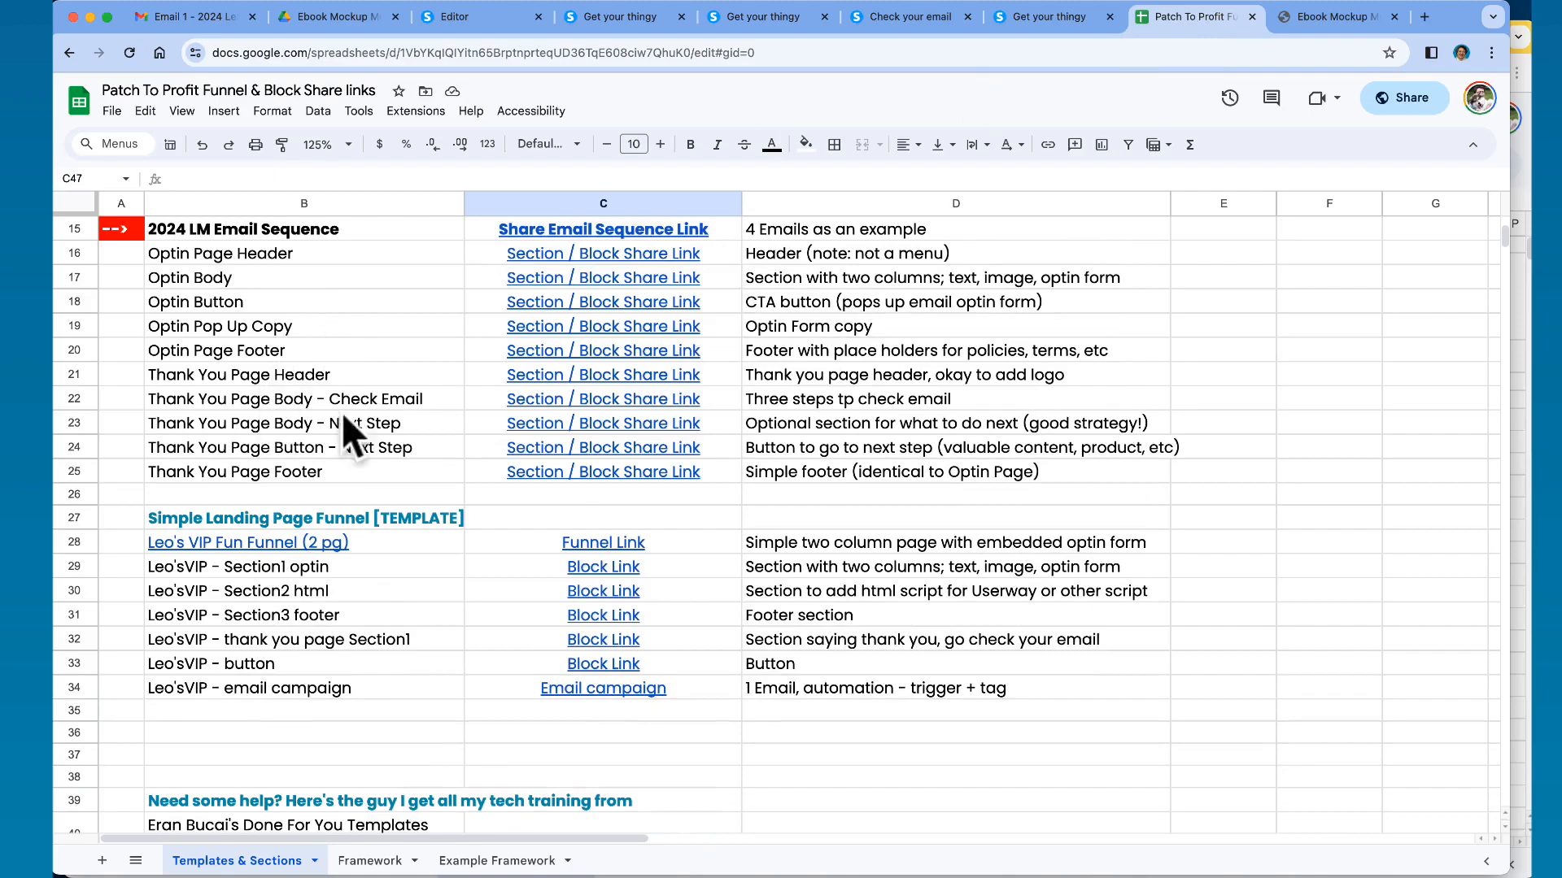
mouse_move(543, 417)
click(605, 447)
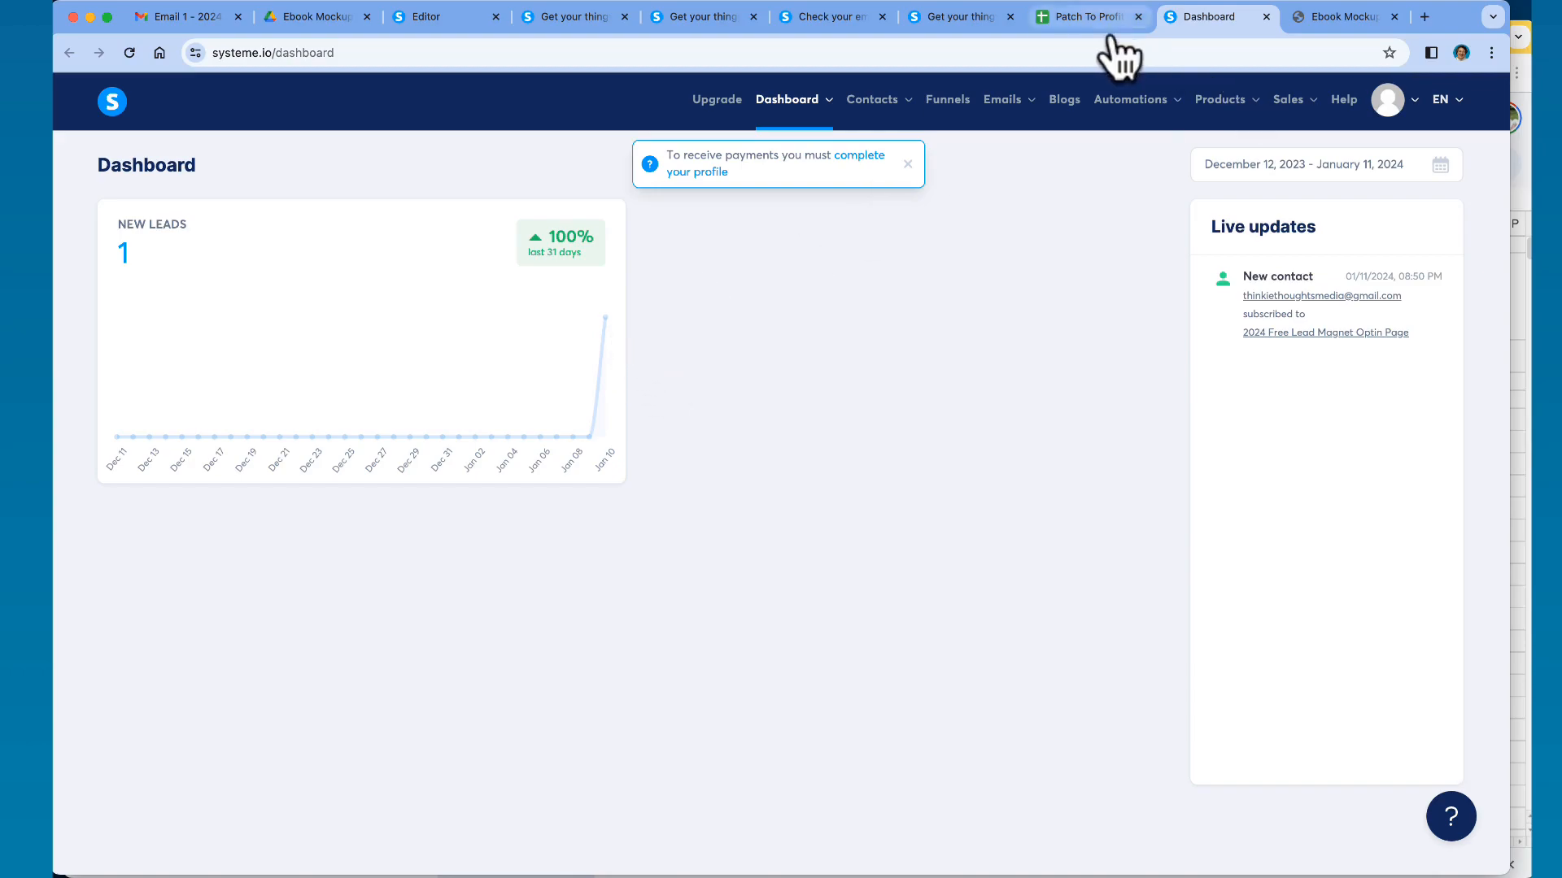
click(1088, 19)
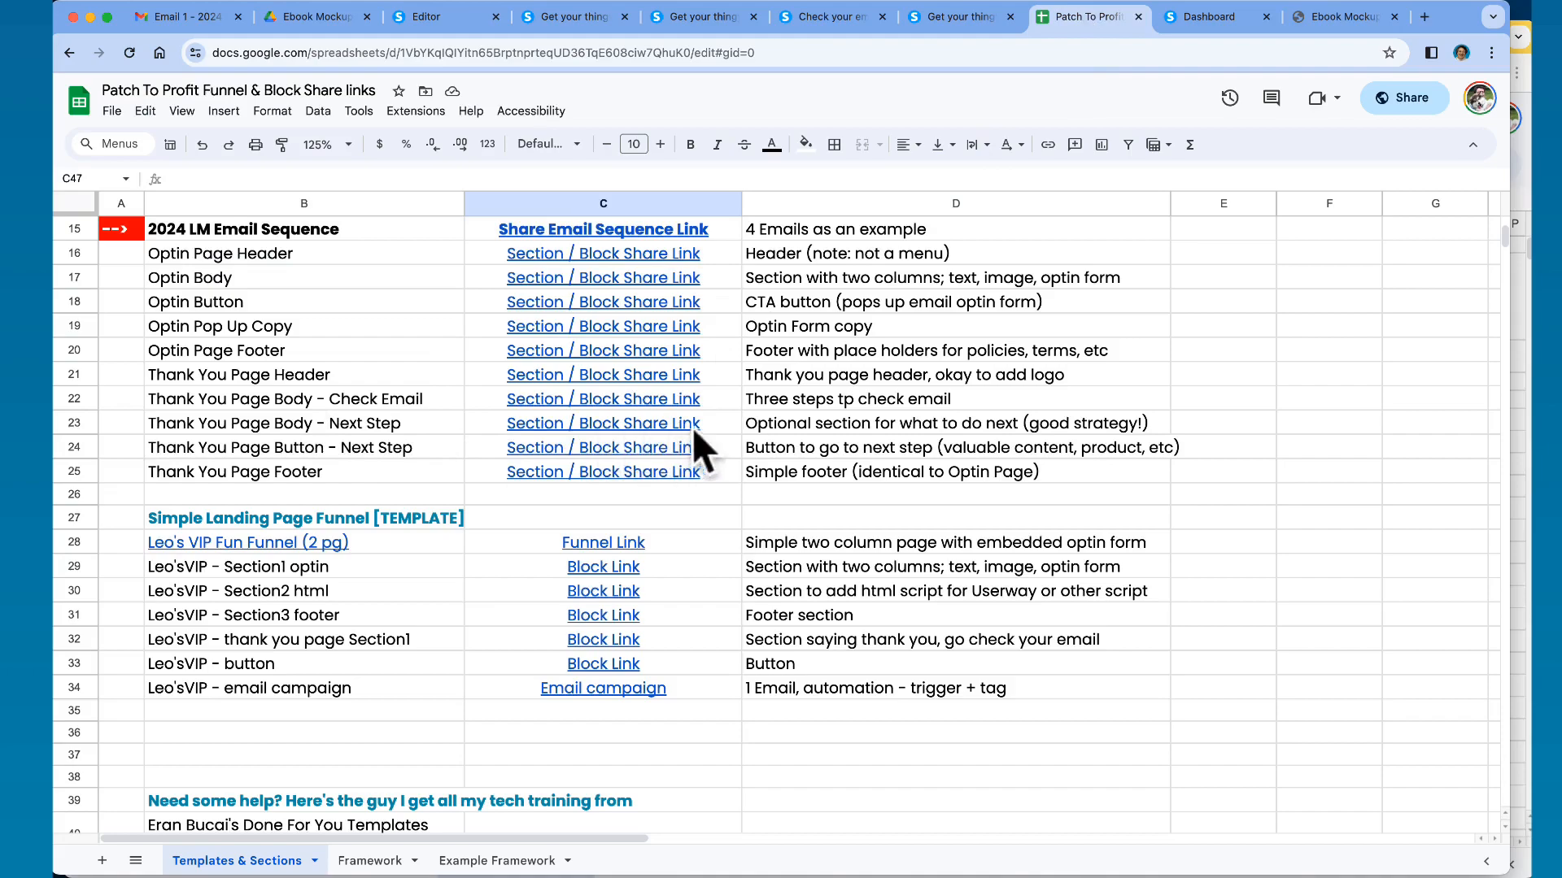
click(1213, 18)
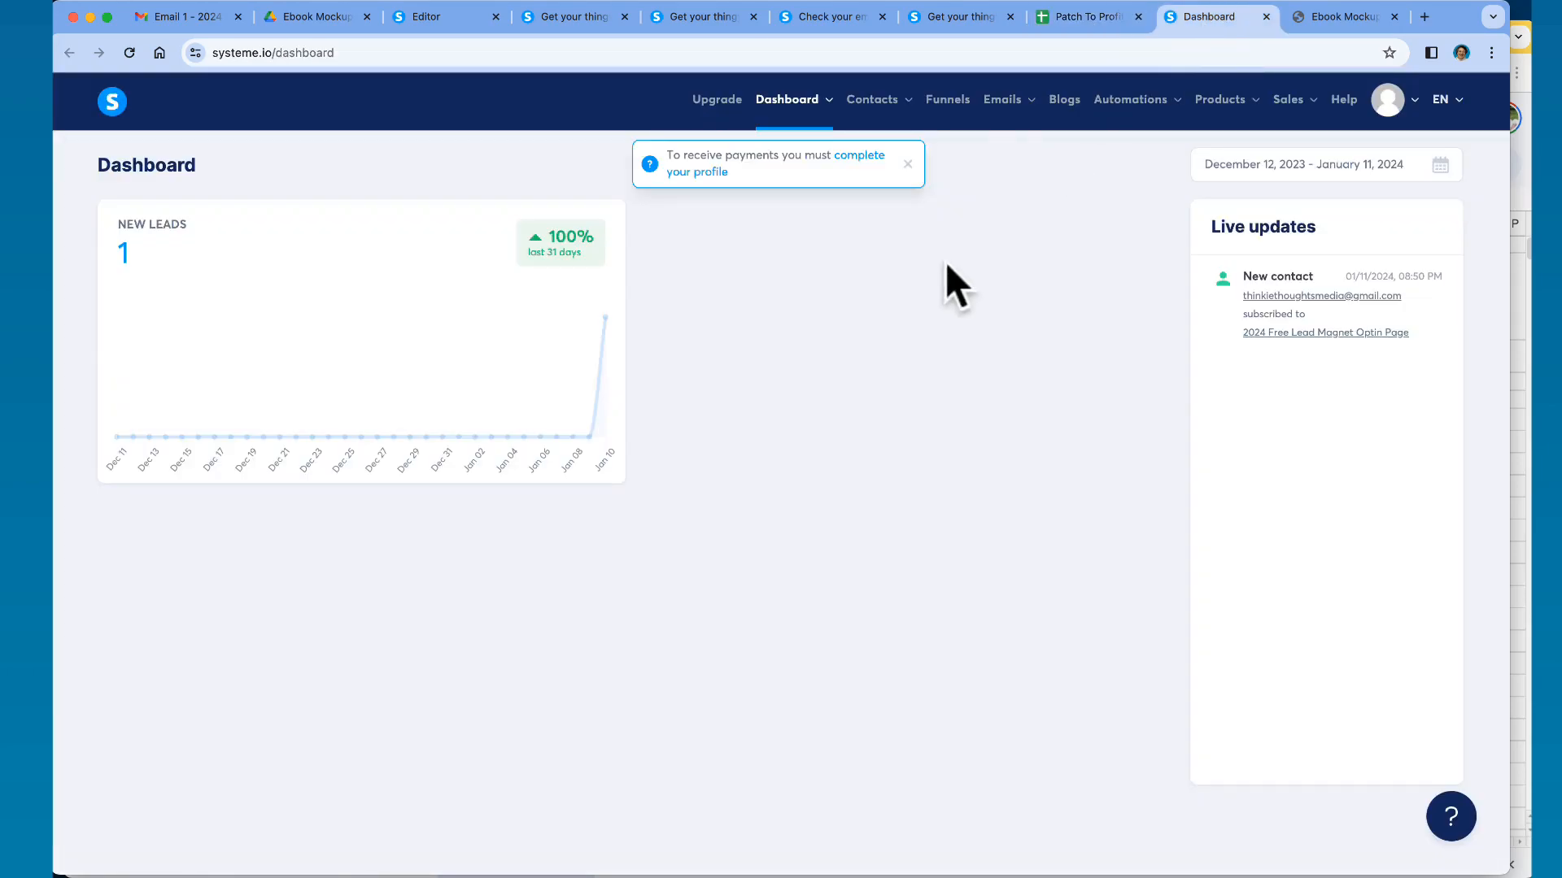
- Back in the page editor, add the saved block "2024 LM TY - body 3 steps" below the footer
click(433, 17)
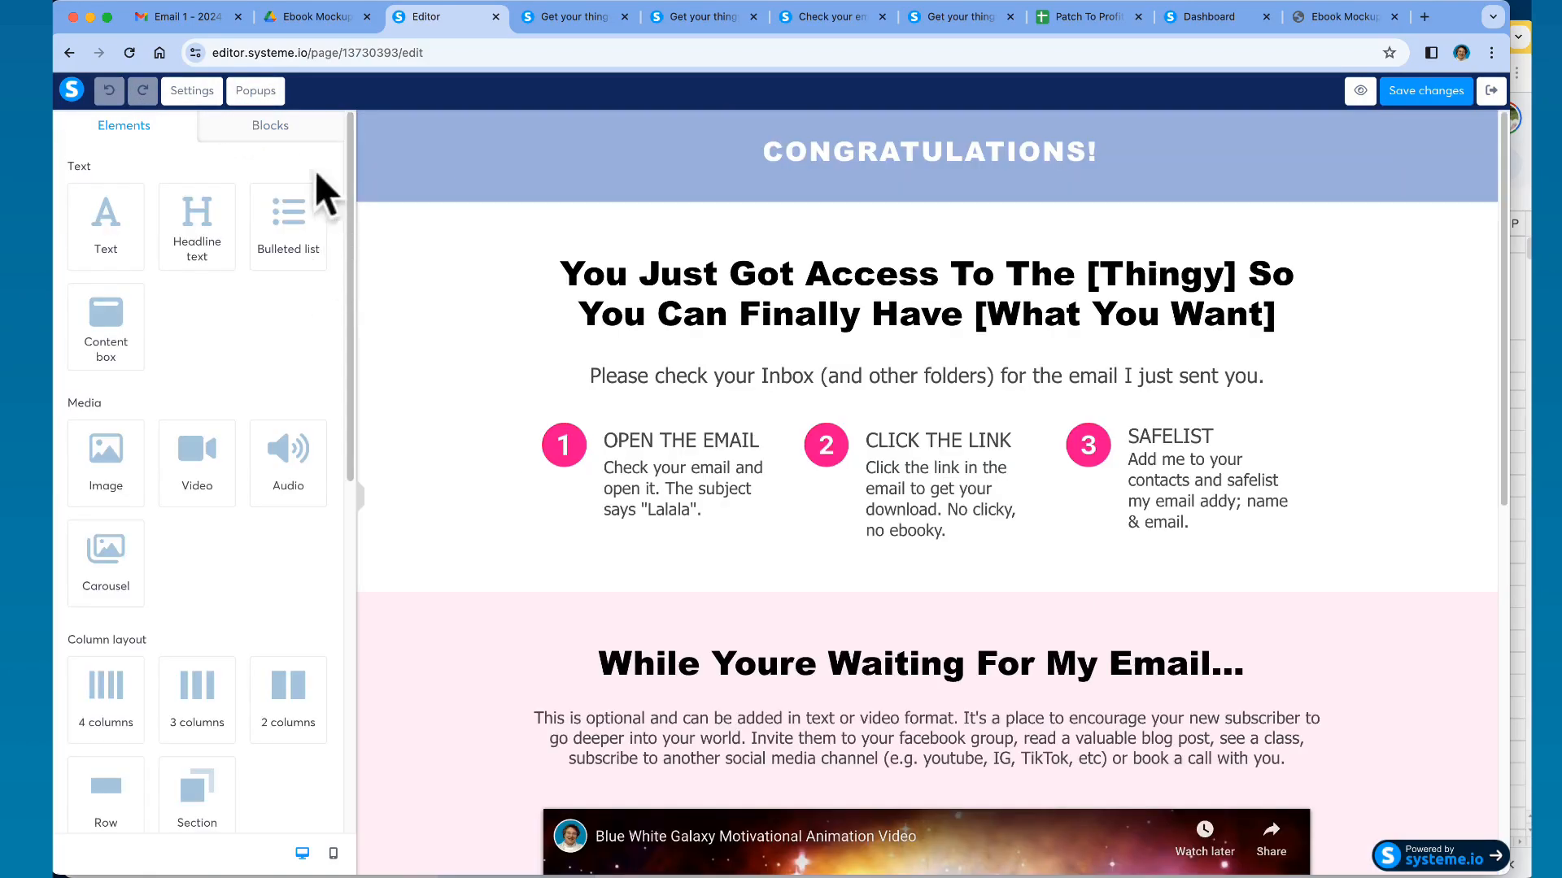
click(271, 130)
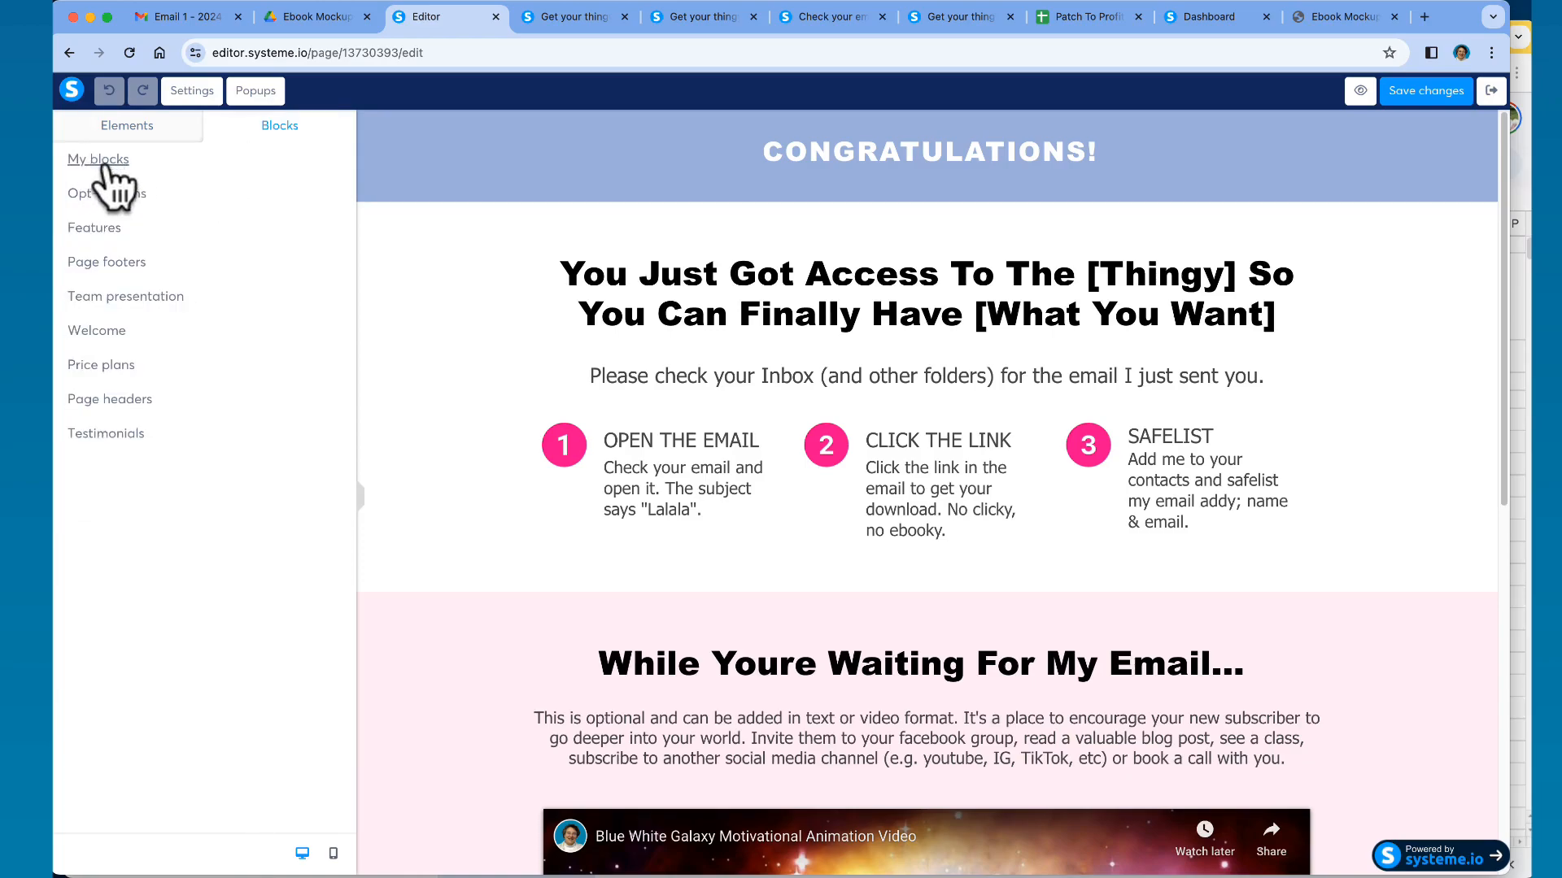
click(104, 161)
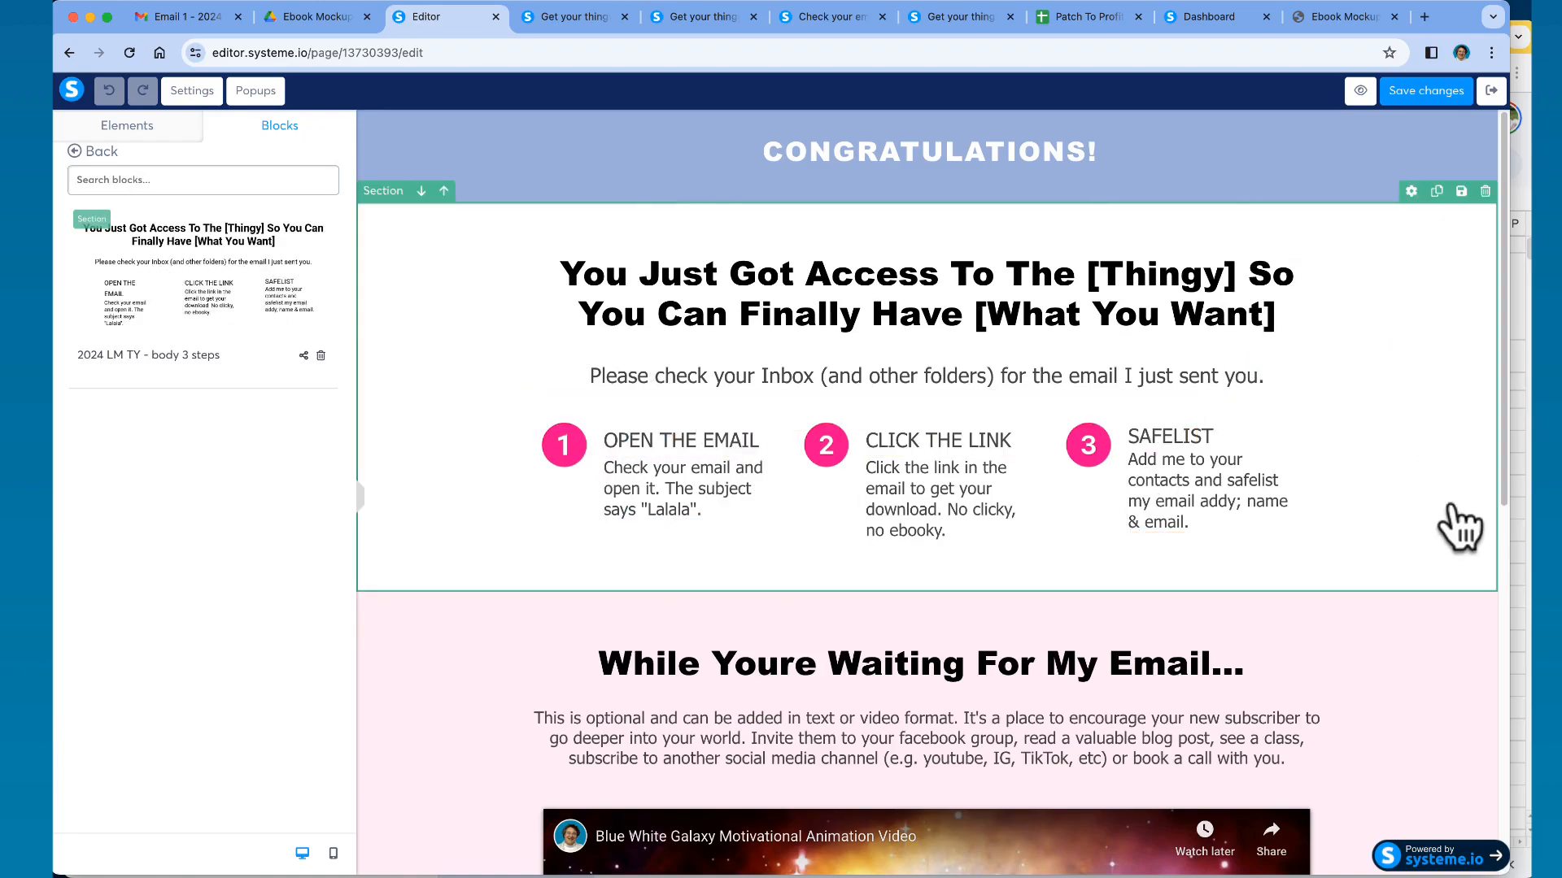
scroll(1439, 537, down, 8)
click(194, 308)
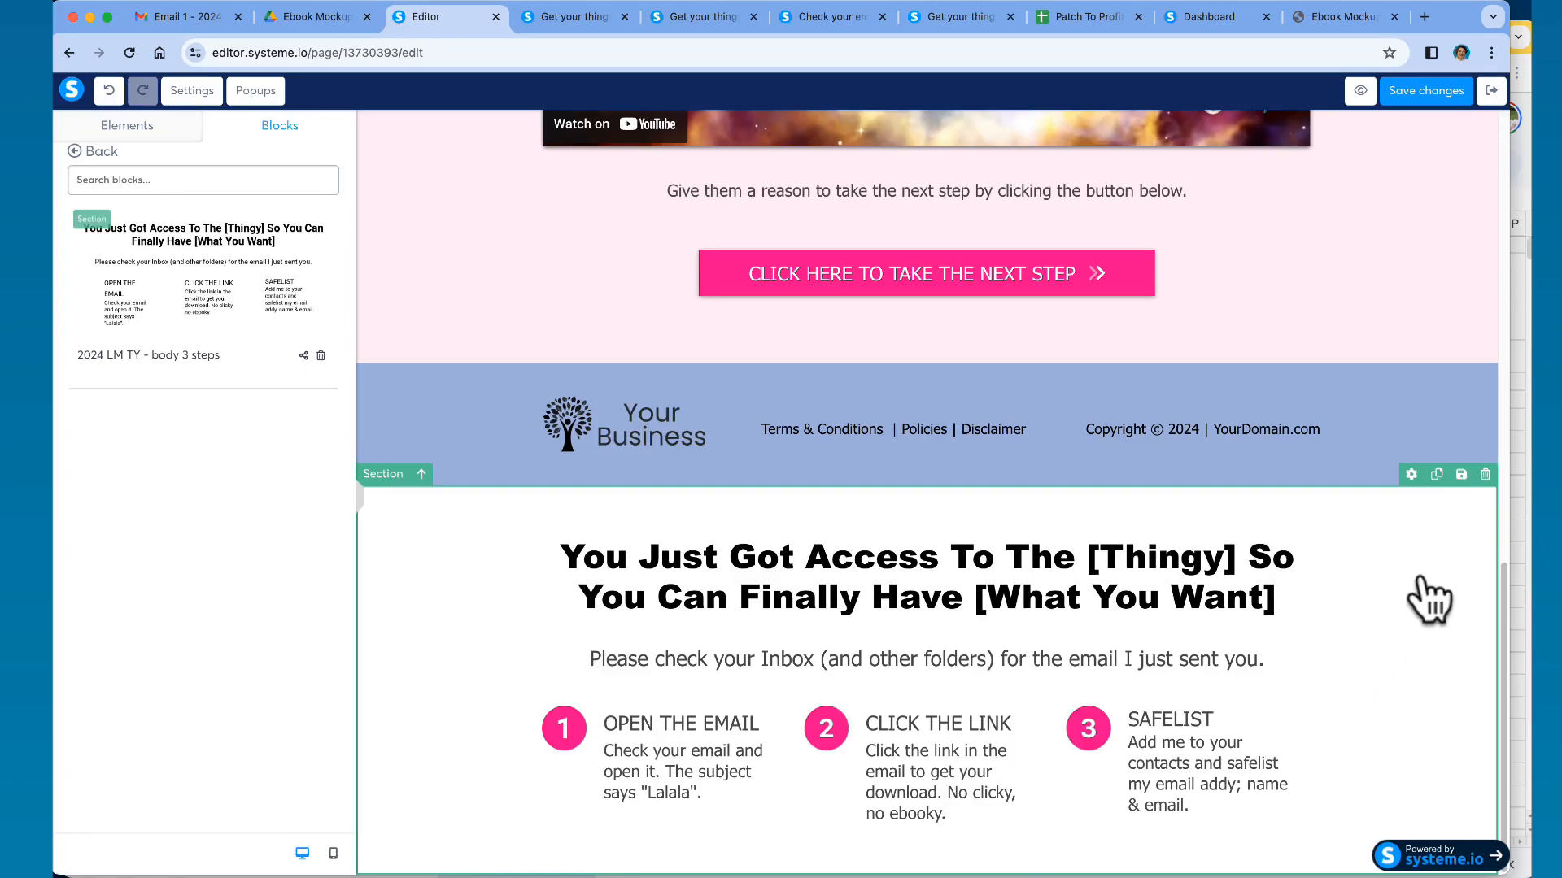
- View the share link of the "2024 LM TY - body 3 steps" block and check the template share links in the spreadsheet
click(306, 355)
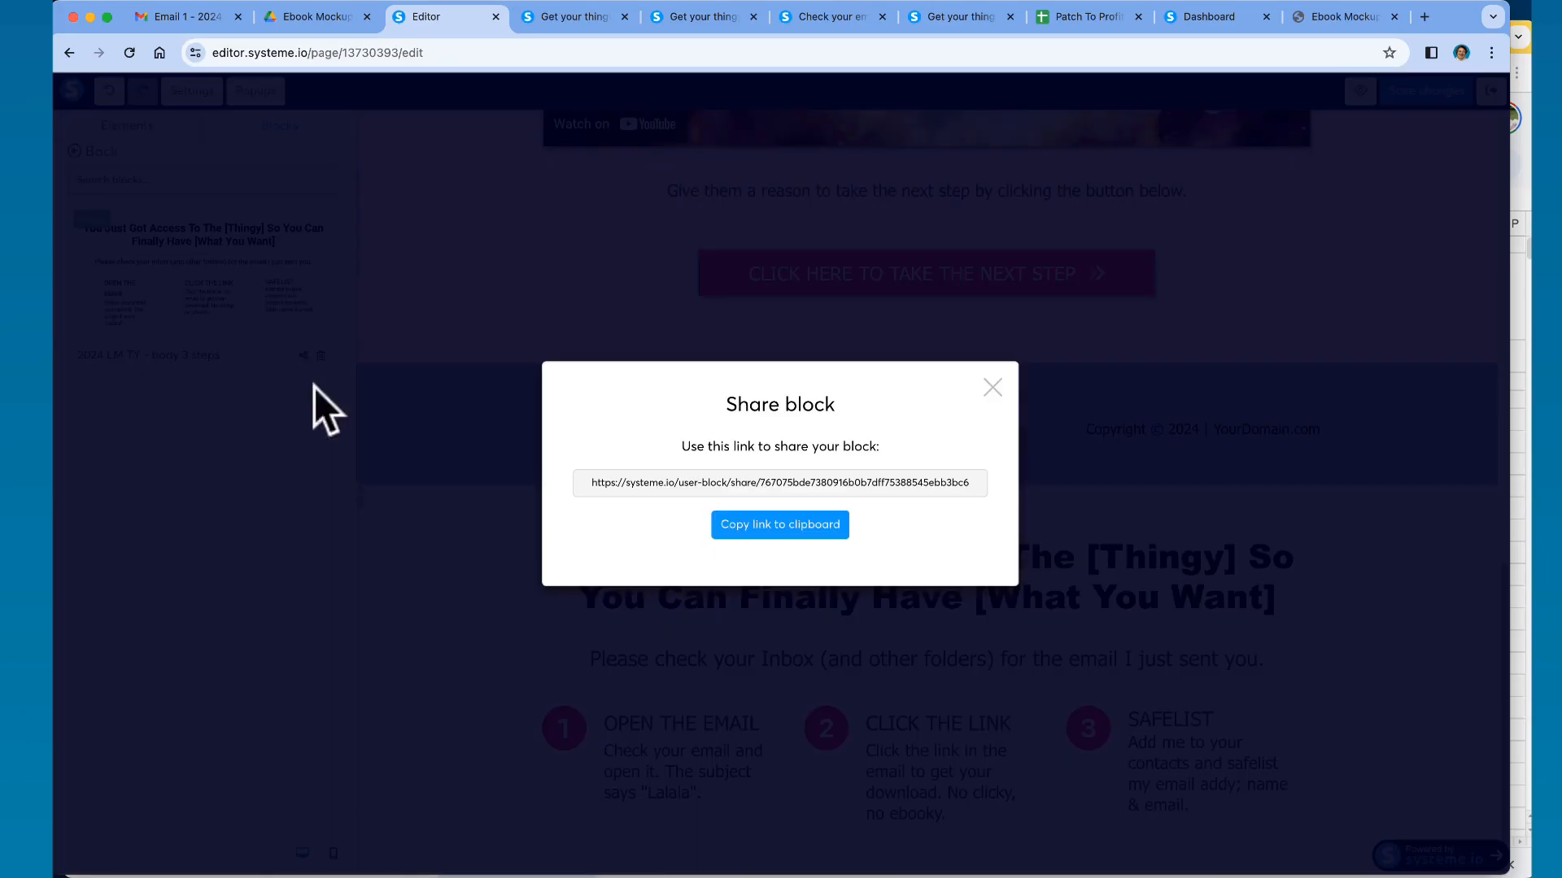
click(993, 390)
click(1081, 18)
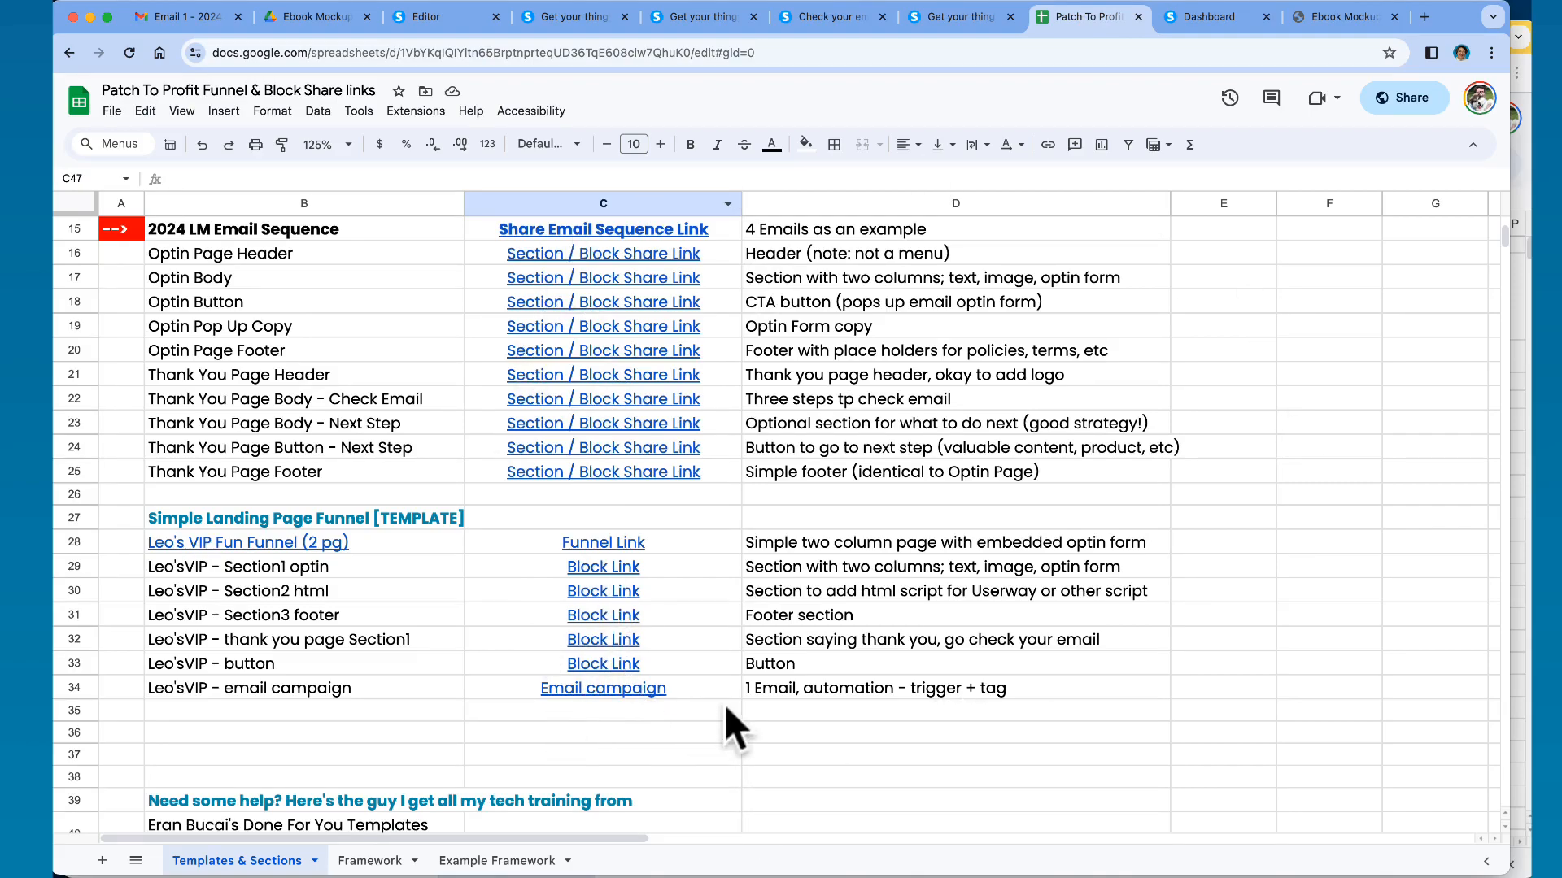
scroll(943, 737, up, 2)
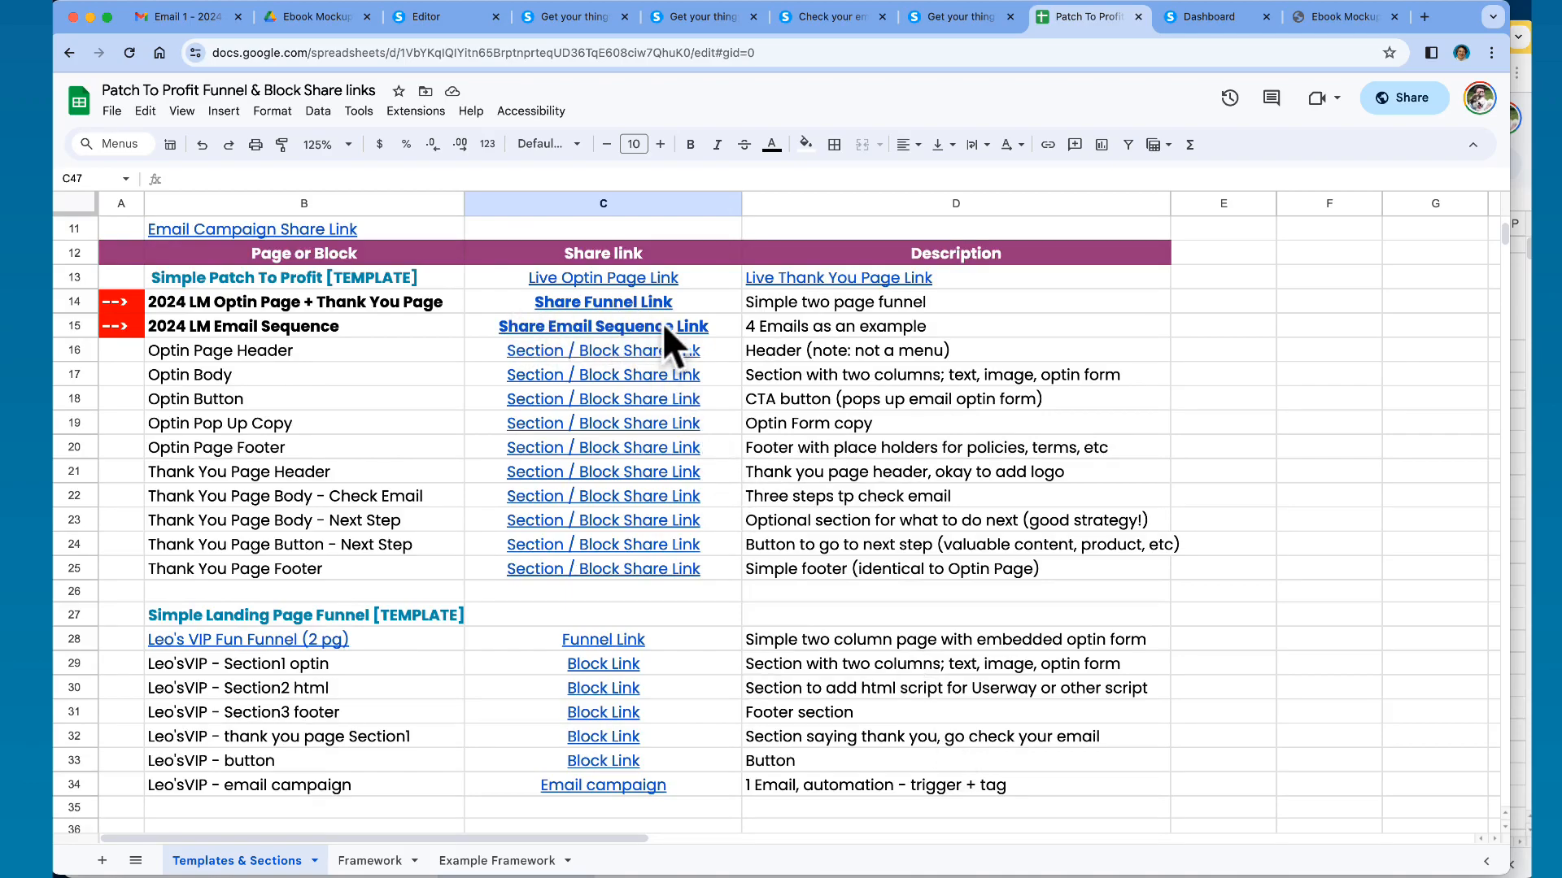
- Return to the page editor and delete the duplicate "You Just Got Access To The [Thingy]" section below the footer
click(436, 20)
scroll(579, 471, up, 10)
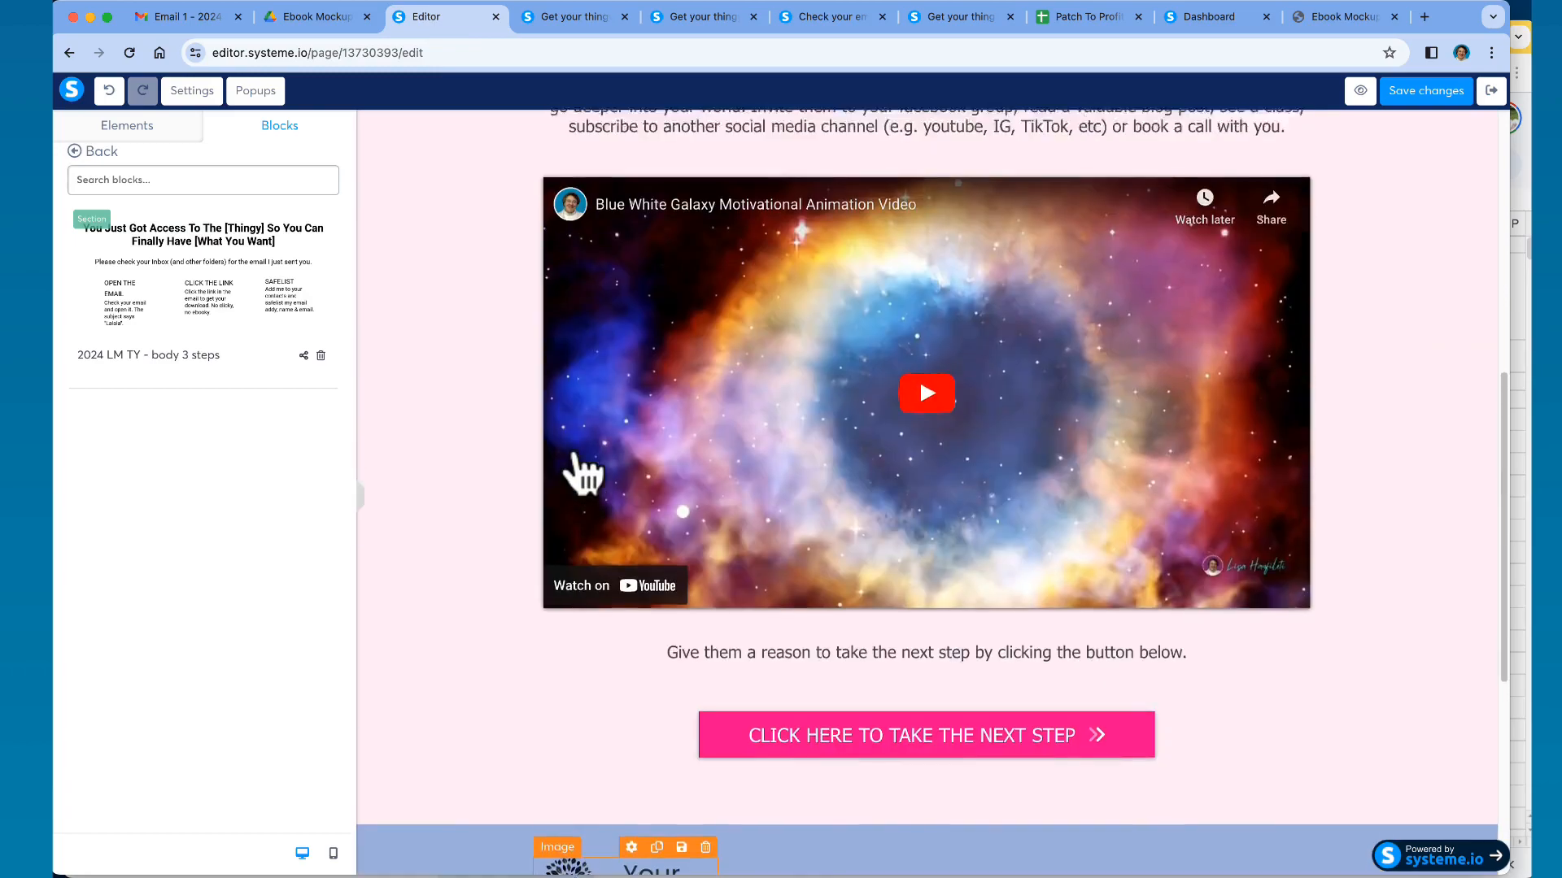
scroll(579, 471, up, 2)
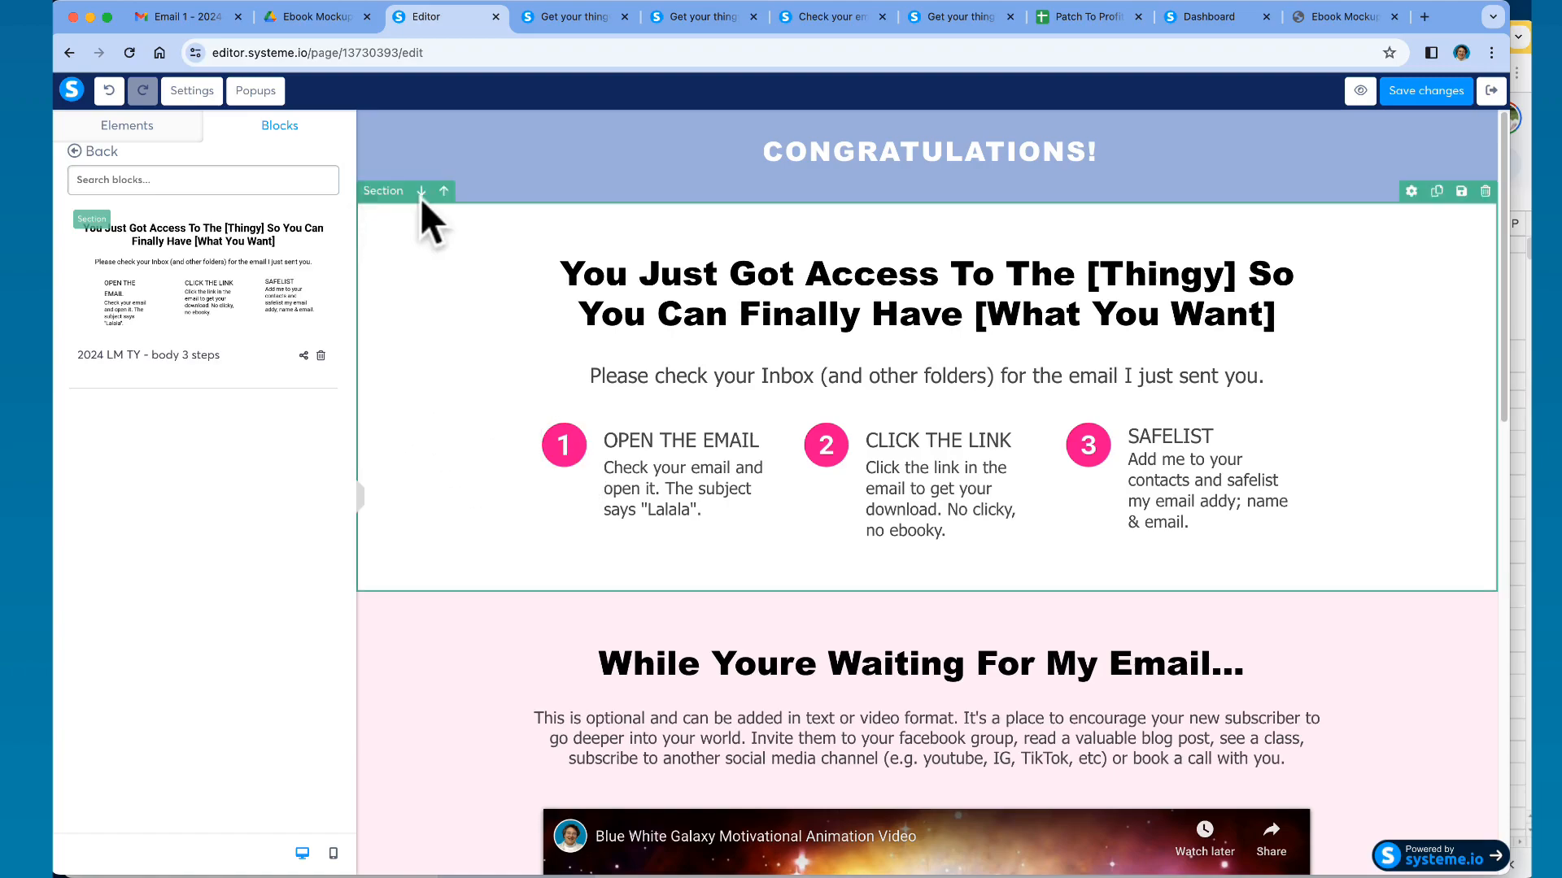
scroll(456, 569, down, 13)
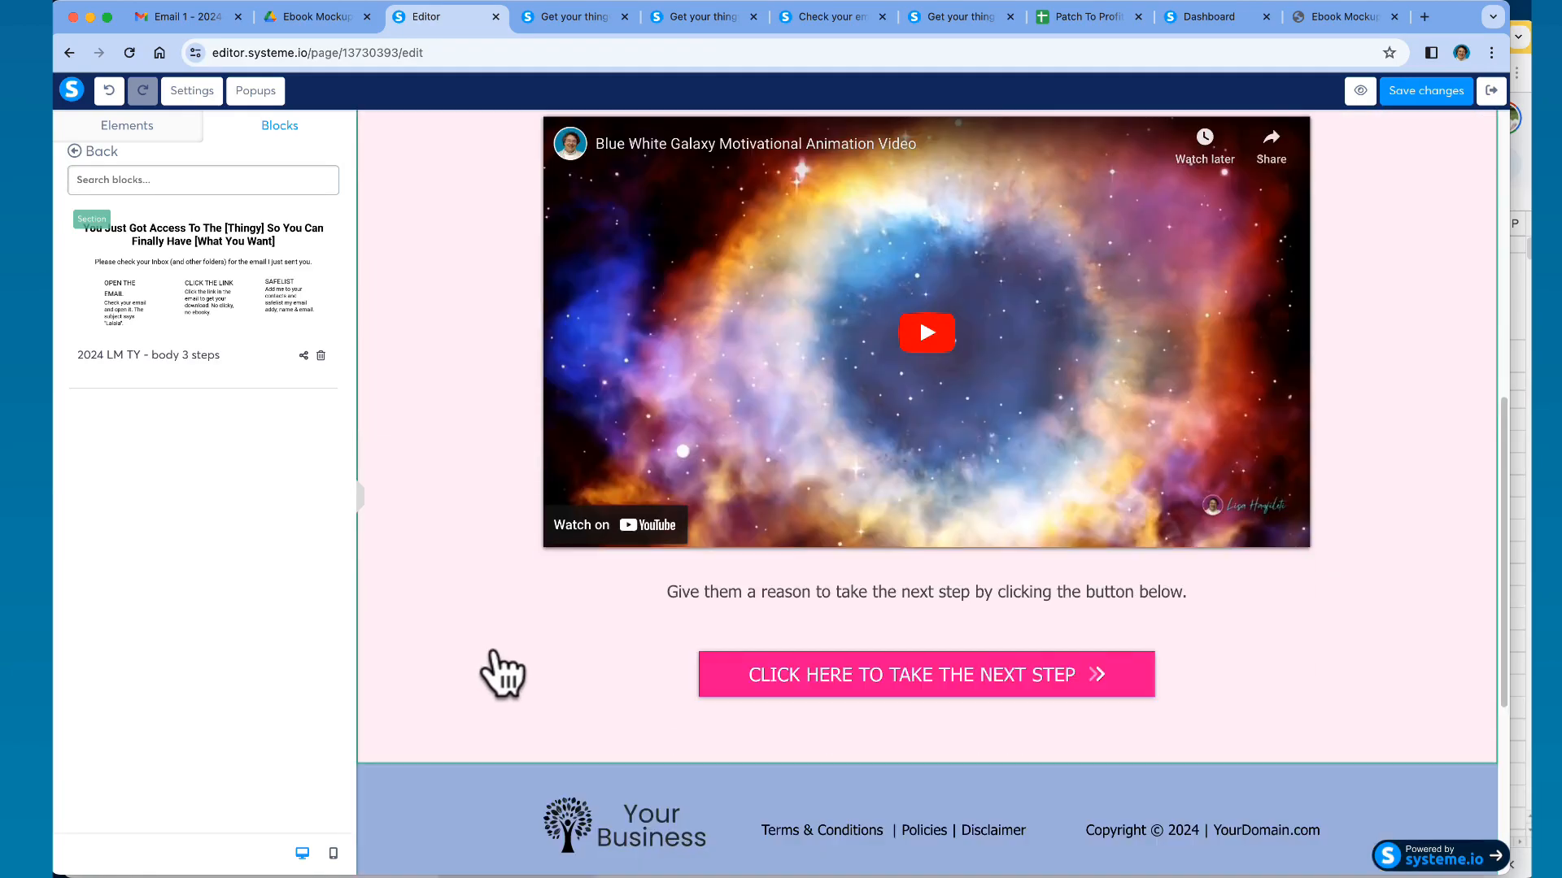
click(1485, 474)
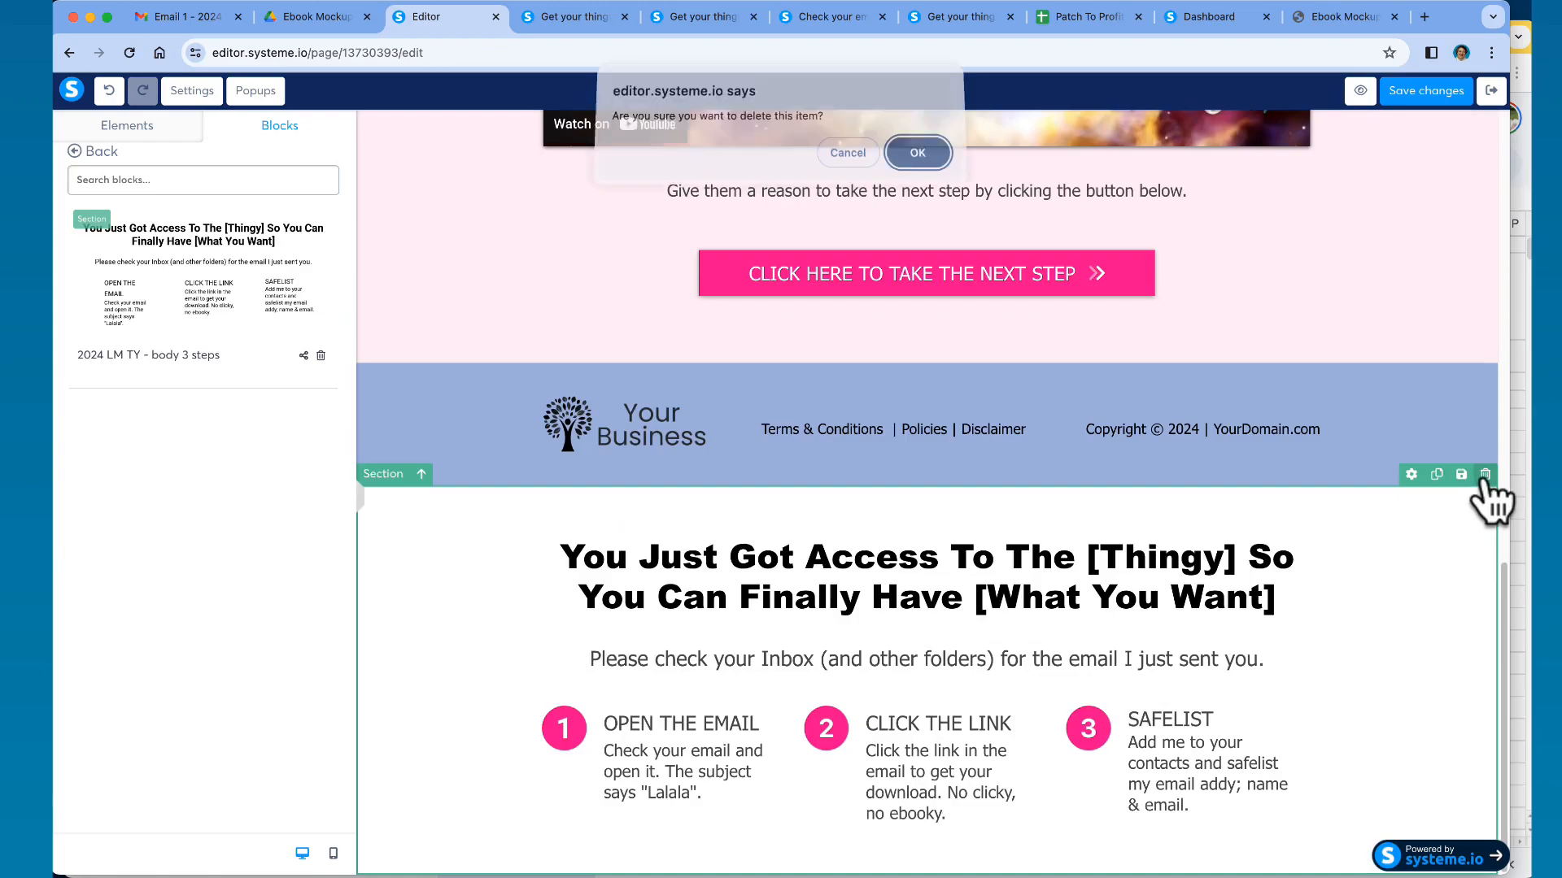
click(911, 158)
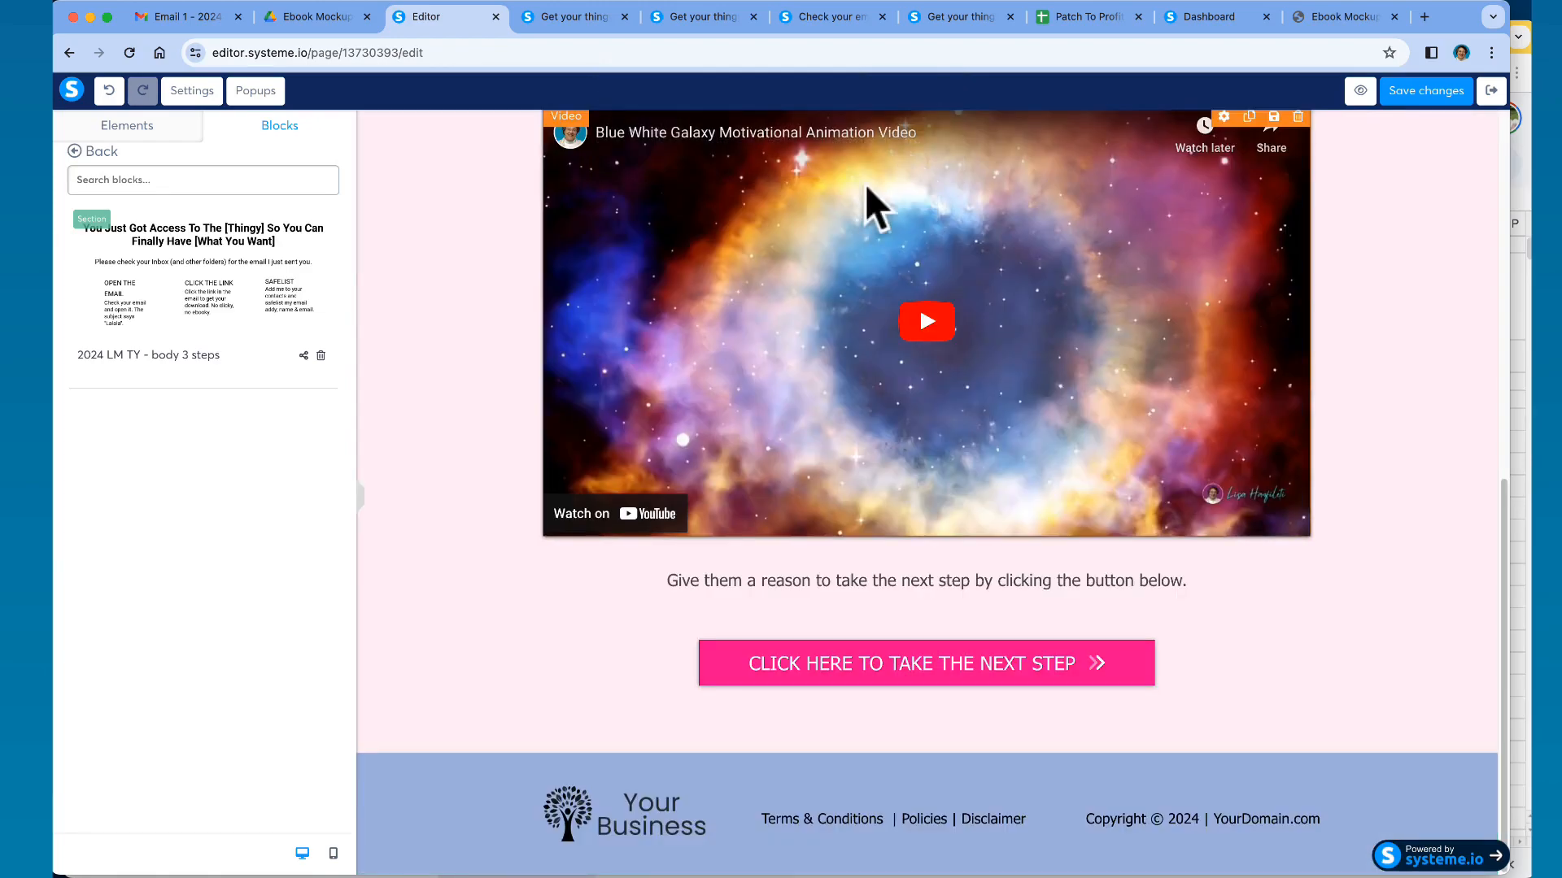
scroll(533, 444, up, 1)
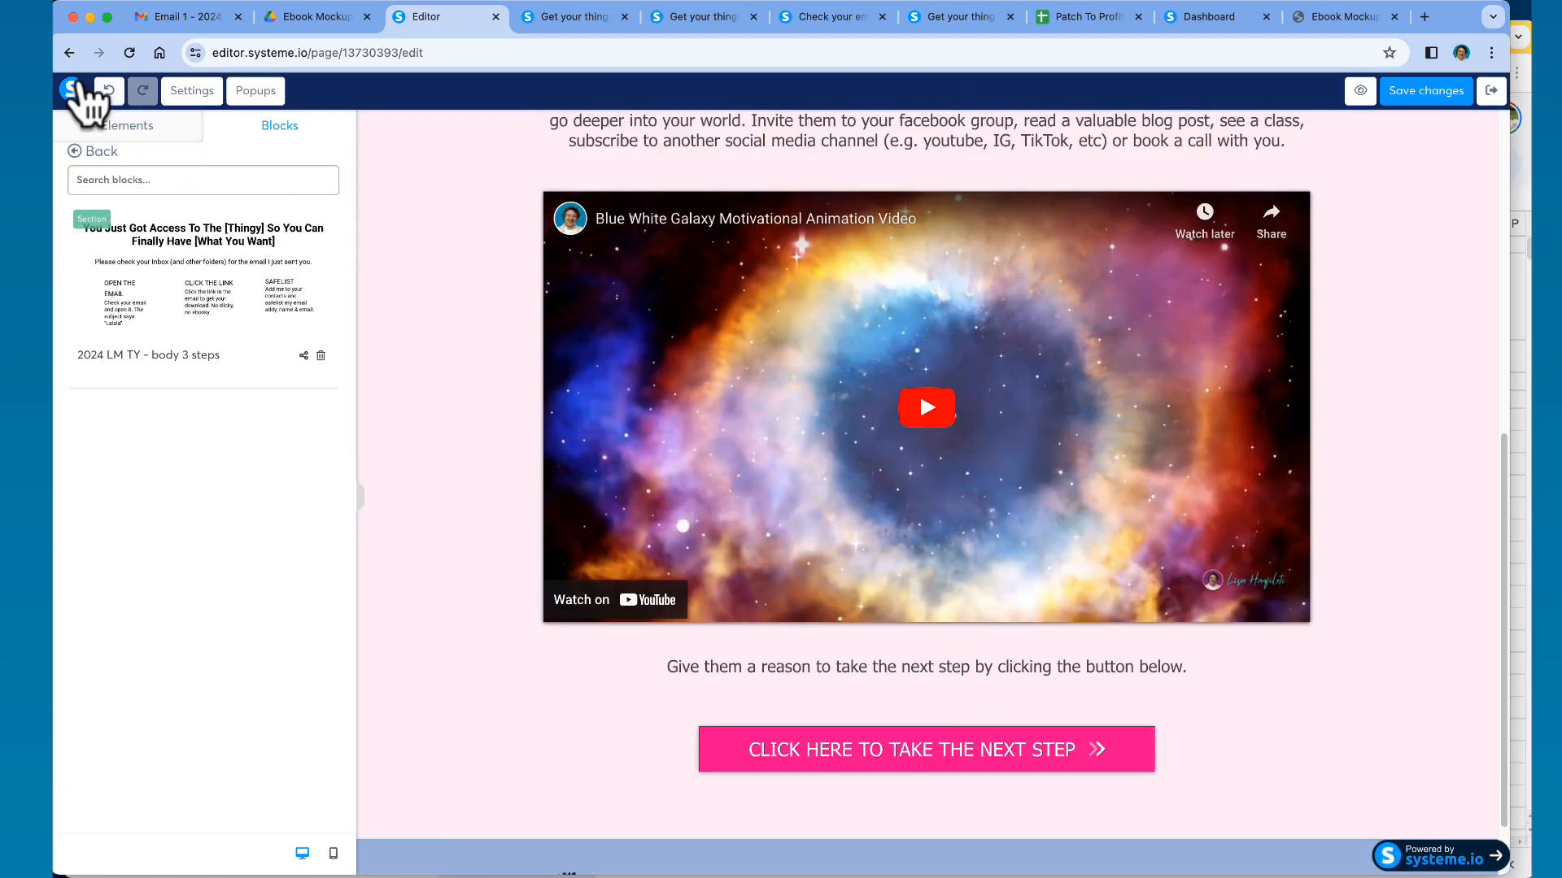
- Leave the page editor and open the "2024 Lead Magnet Sequence" email campaign to view its list of emails
drag(208, 256, 421, 205)
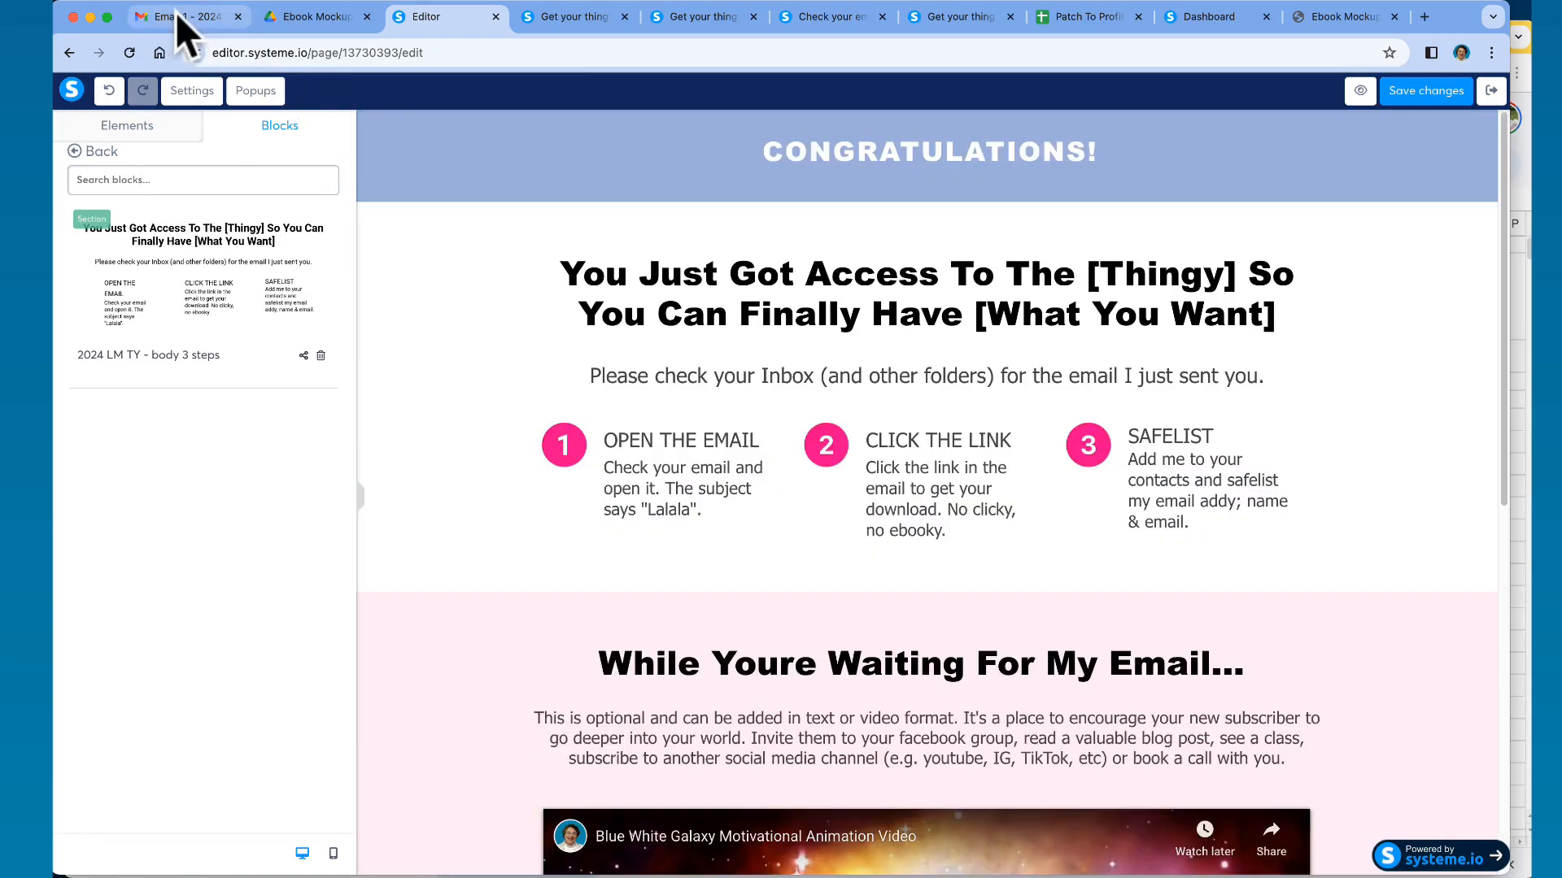
click(176, 12)
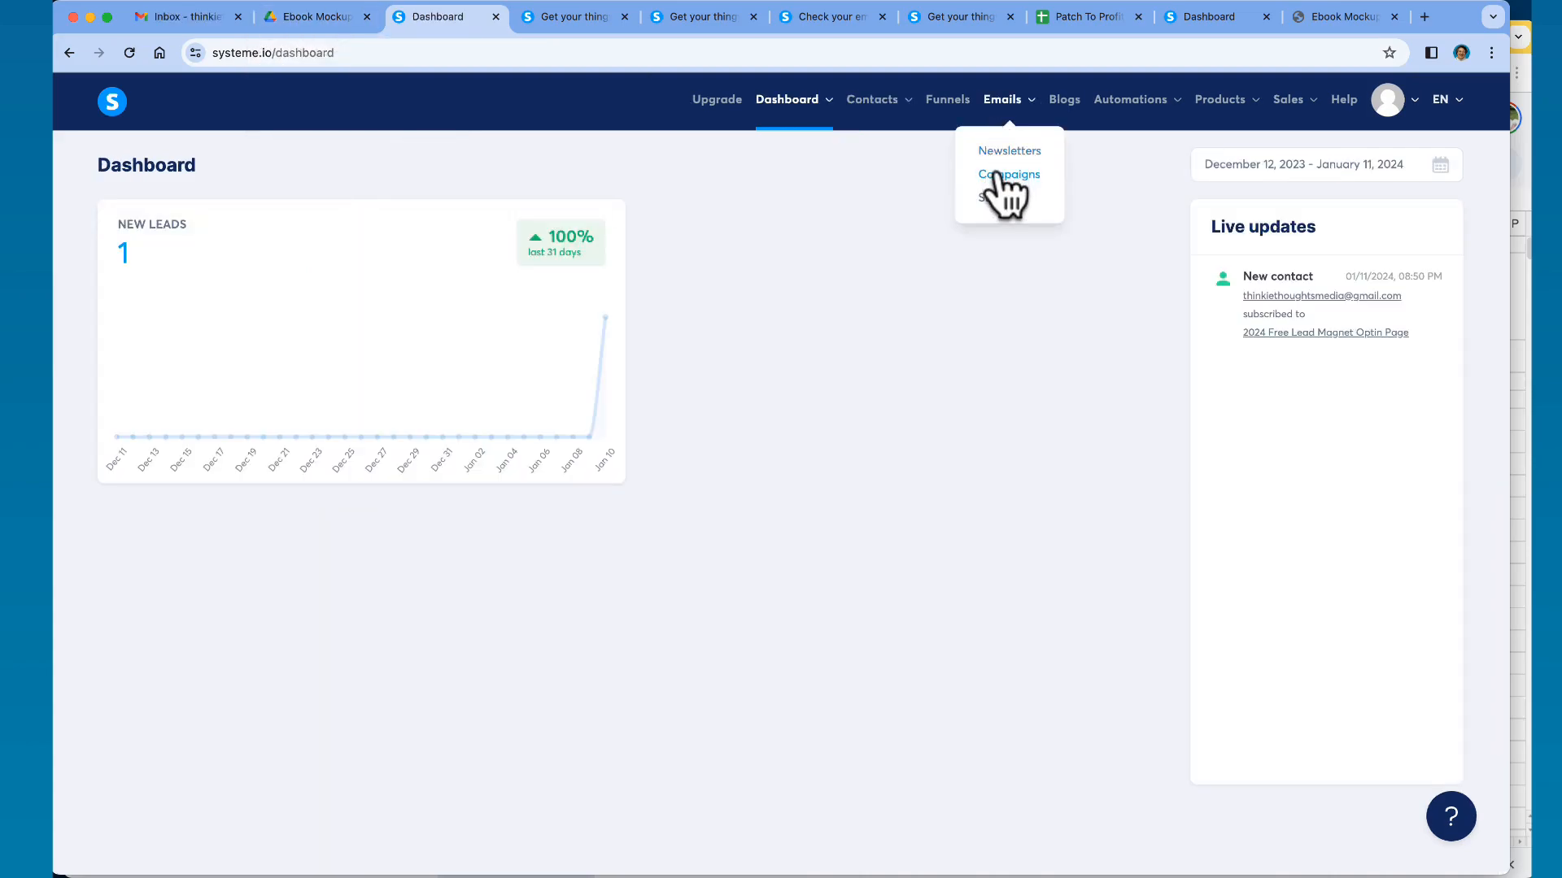
click(1026, 189)
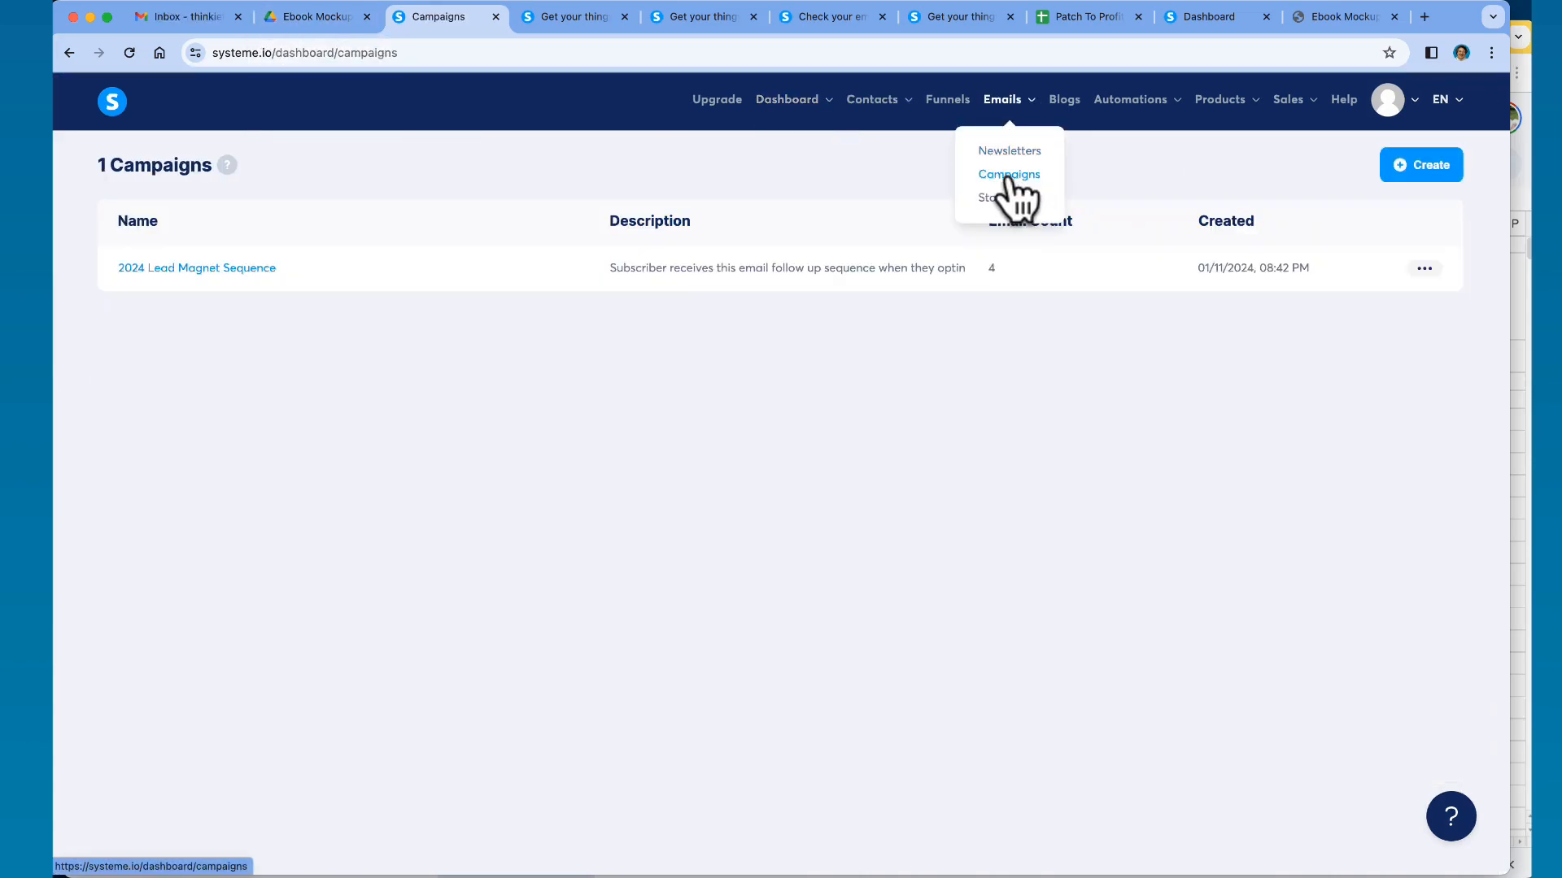
click(272, 268)
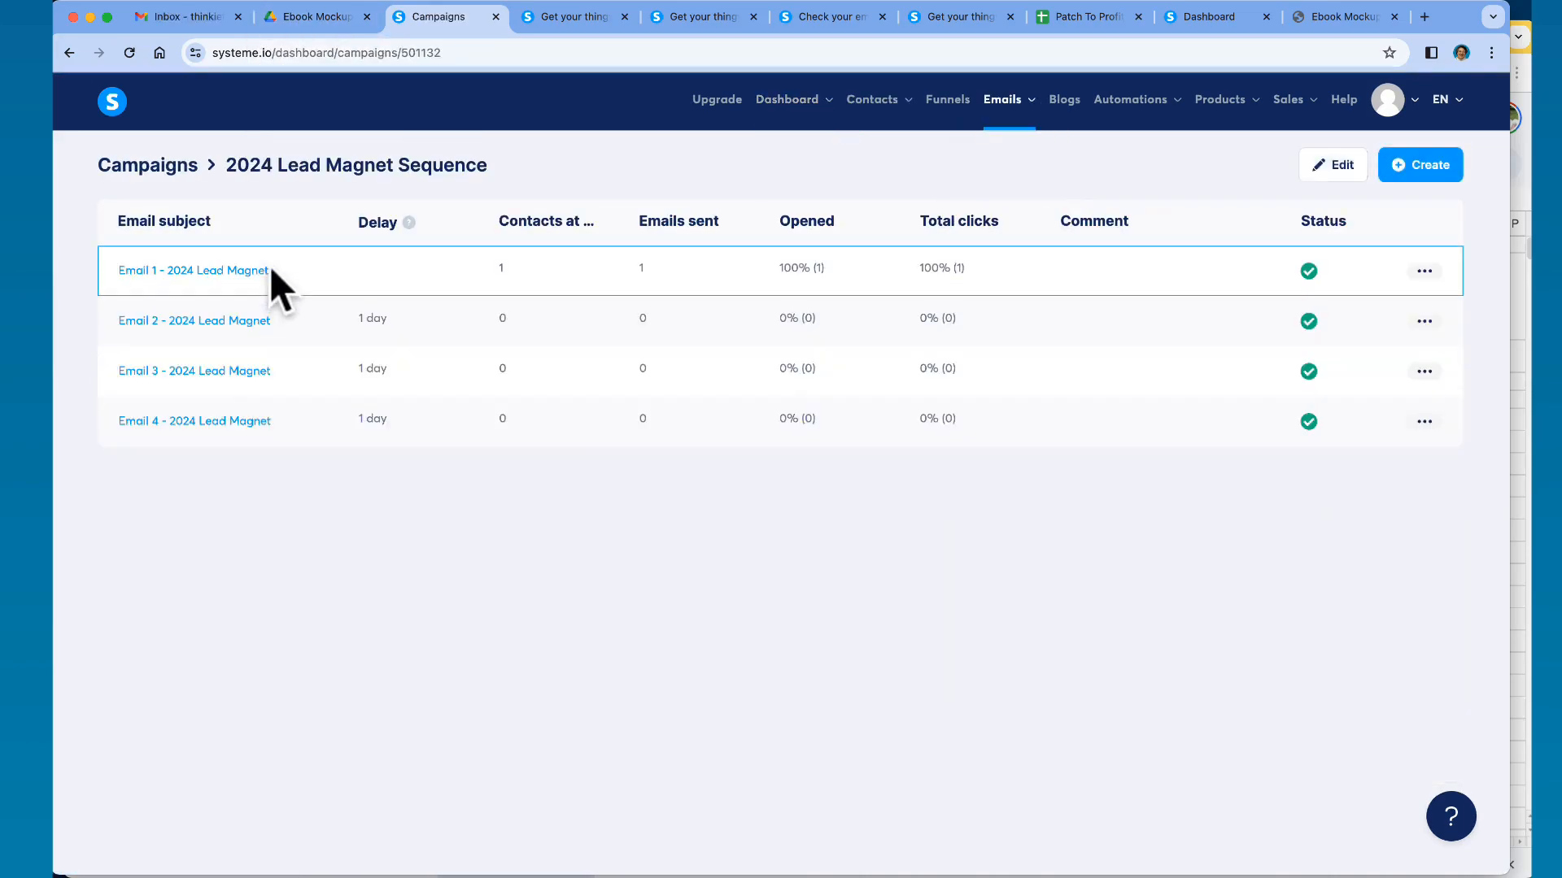
click(233, 447)
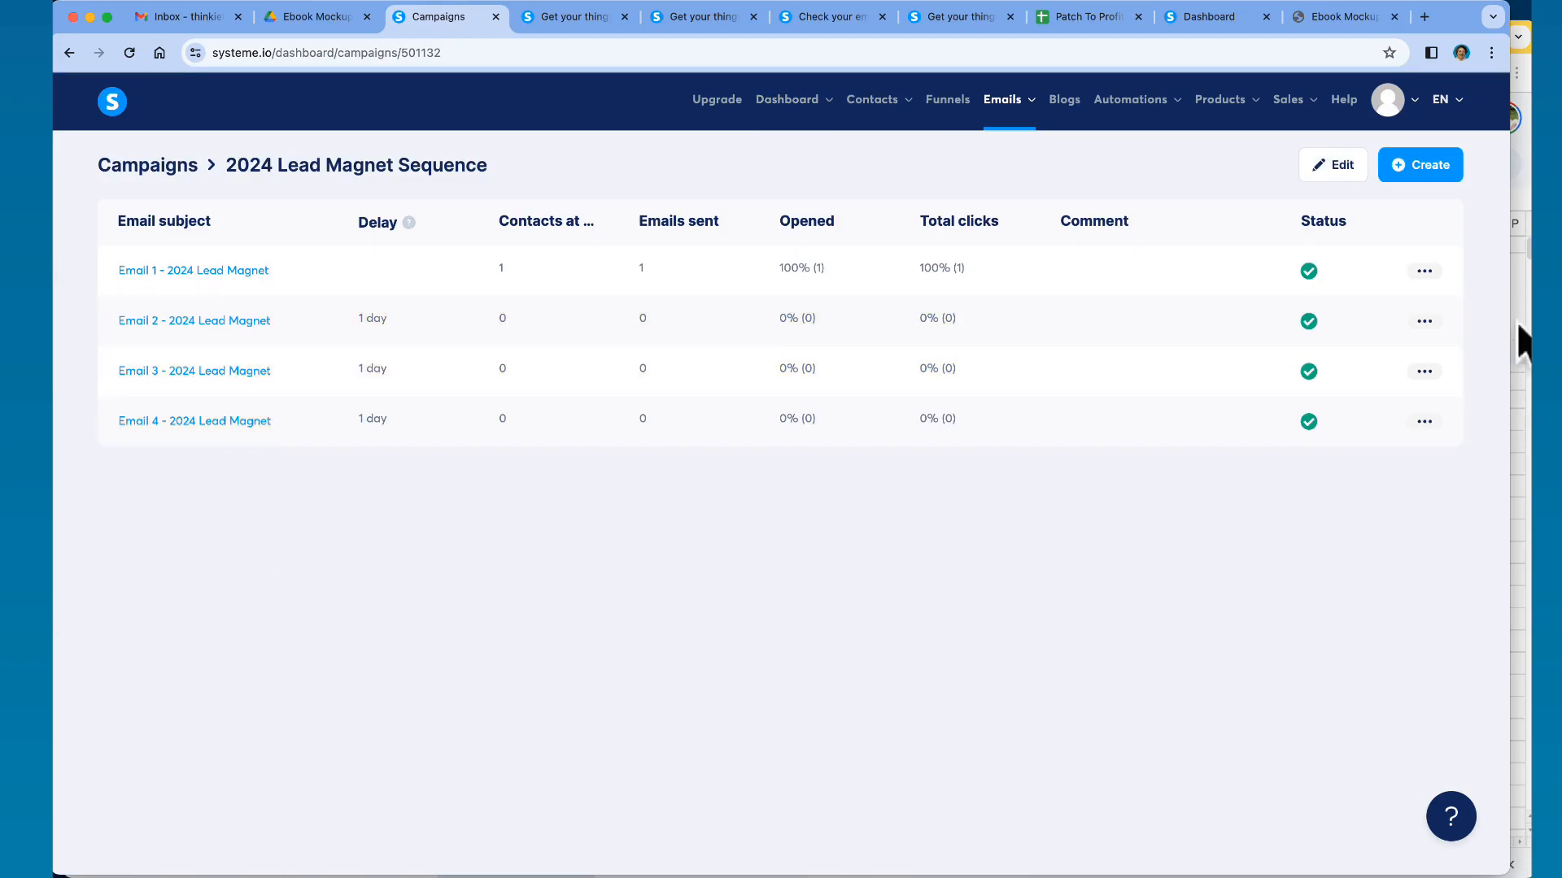
- Switch to Gmail and view the received "Email 1 - 2024 Lead Magnet" message in the inbox
click(188, 18)
click(327, 237)
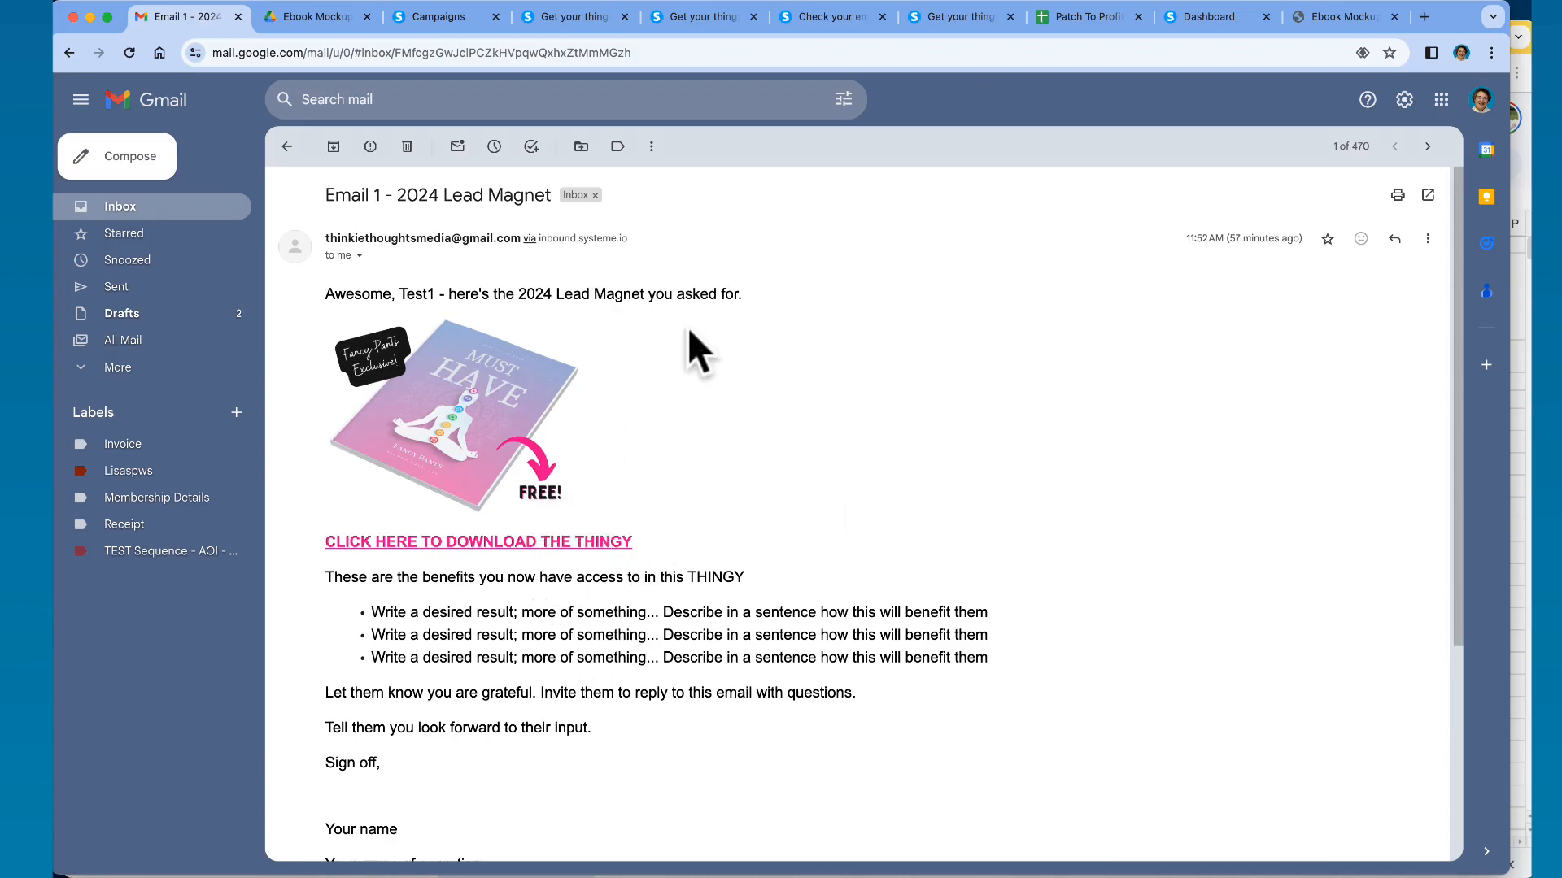
- Switch back to the systeme.io dashboard and open the account profile options
click(1205, 15)
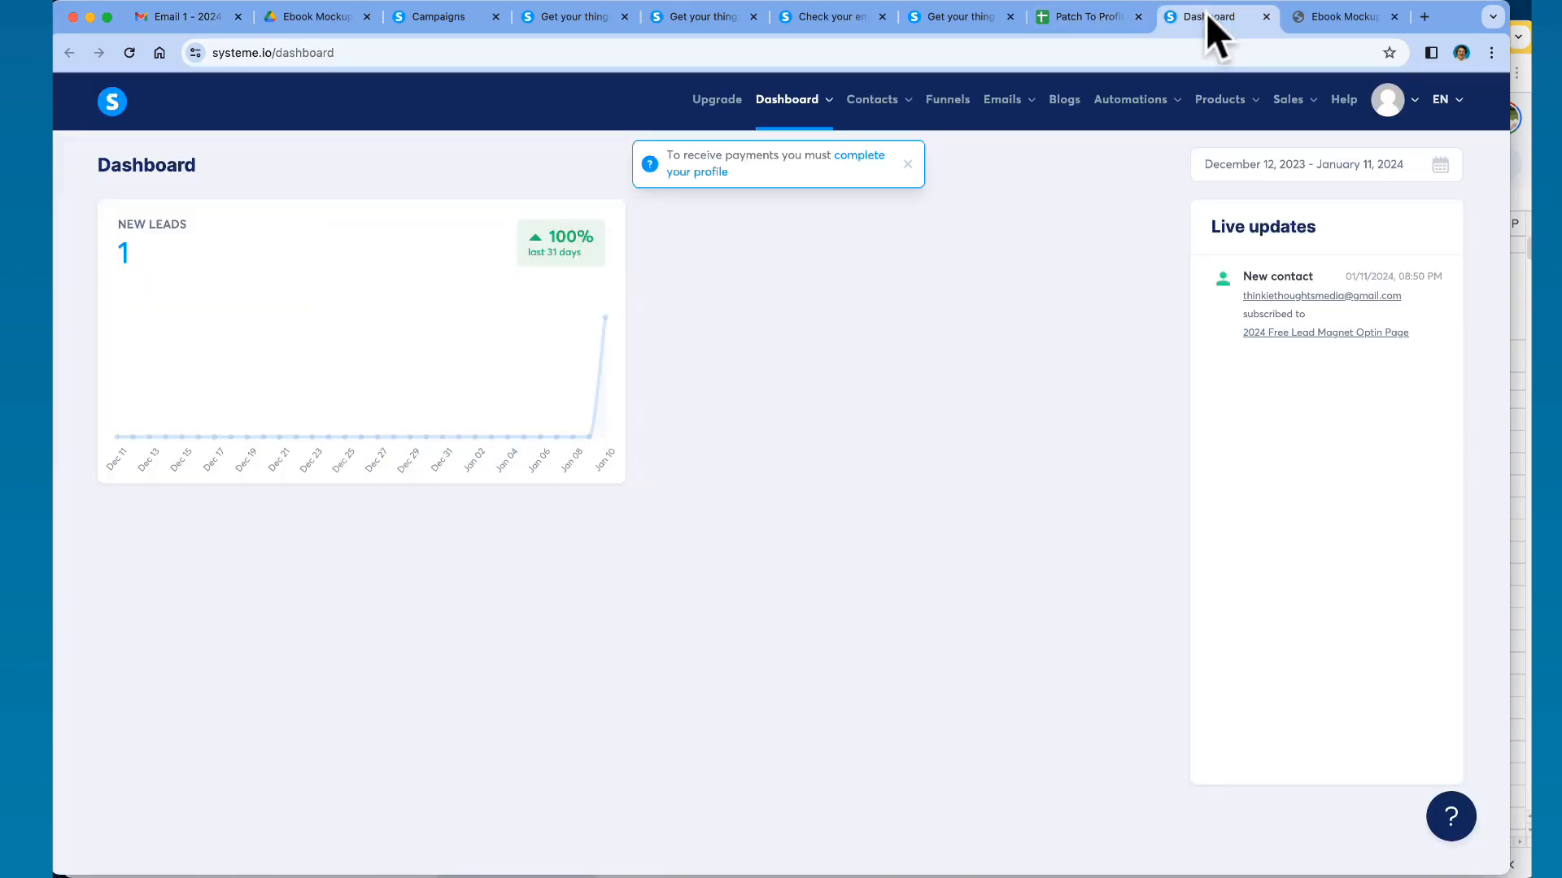
click(1388, 101)
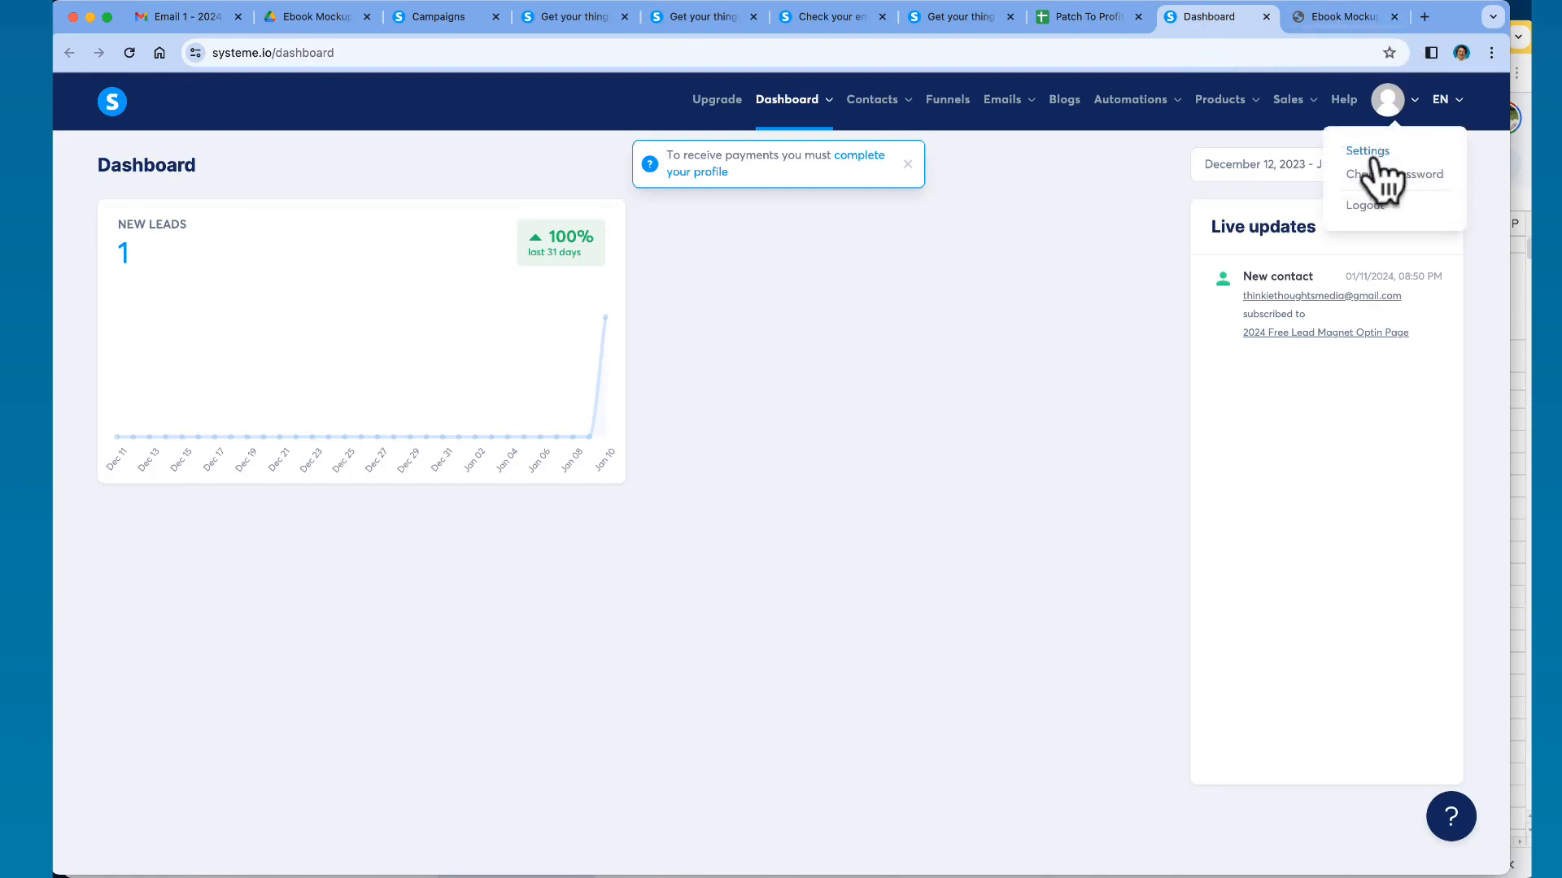